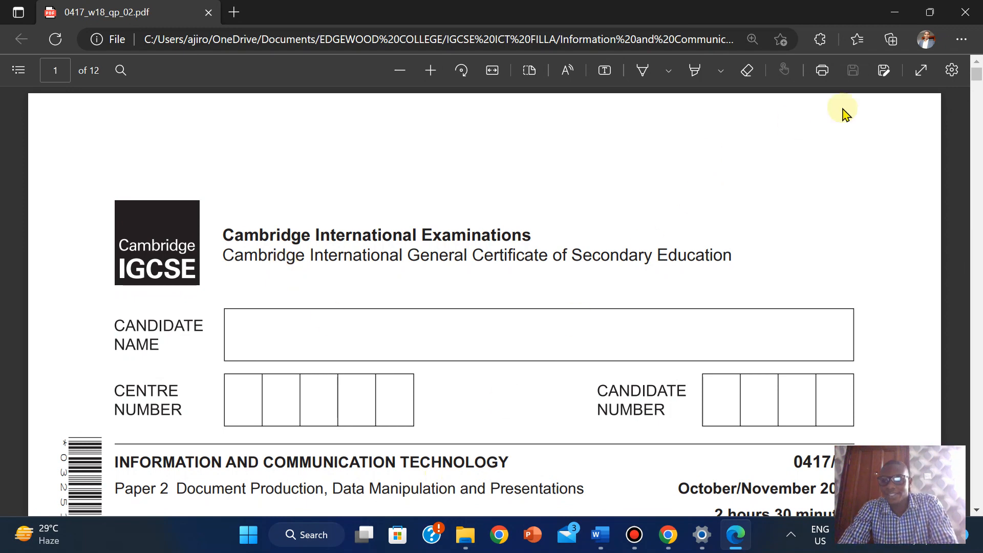
- Scroll the exam paper PDF from the cover to page 2's Task 1 Evidence Document instructions
scroll(858, 160, "down", 3)
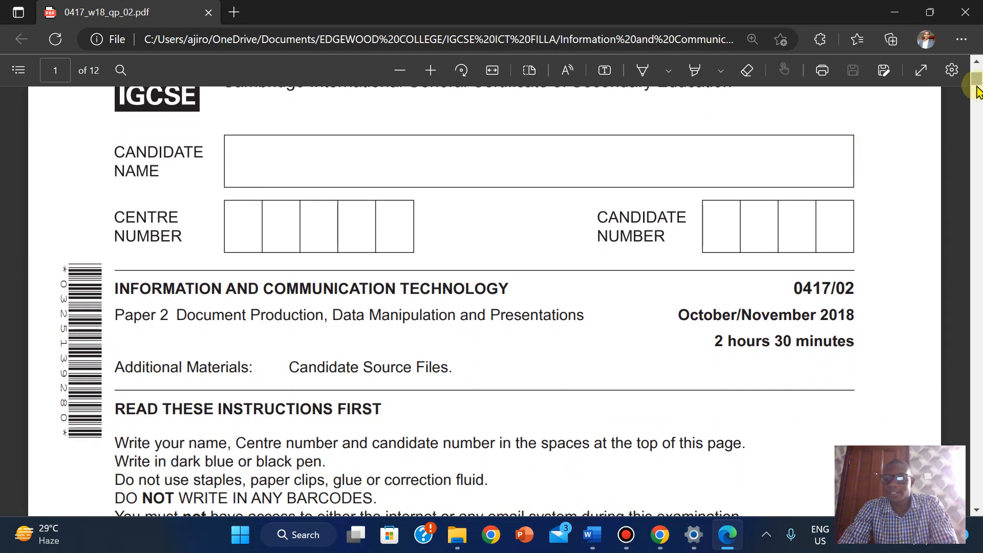
left_click(638, 319)
scroll(638, 319, "down", 4)
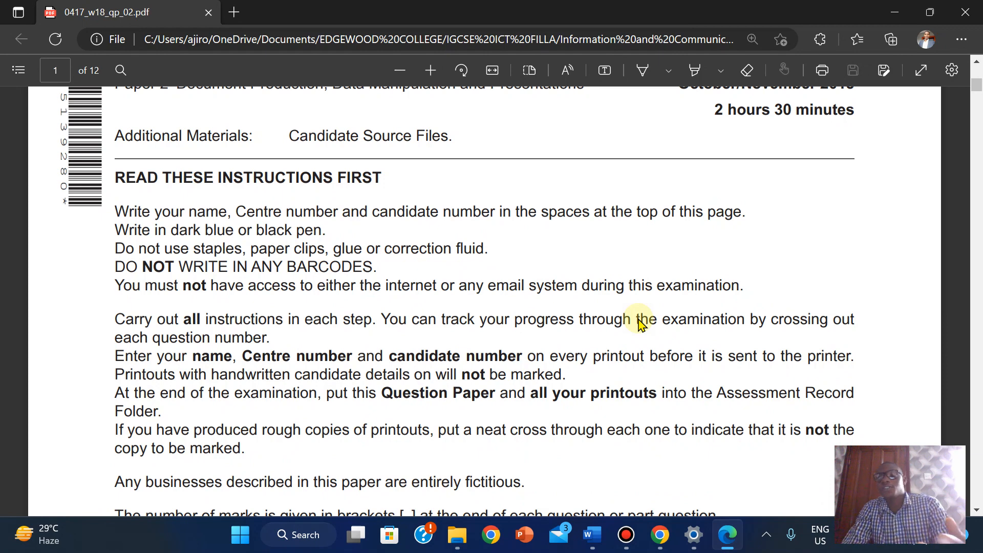
scroll(639, 322, "up", 2)
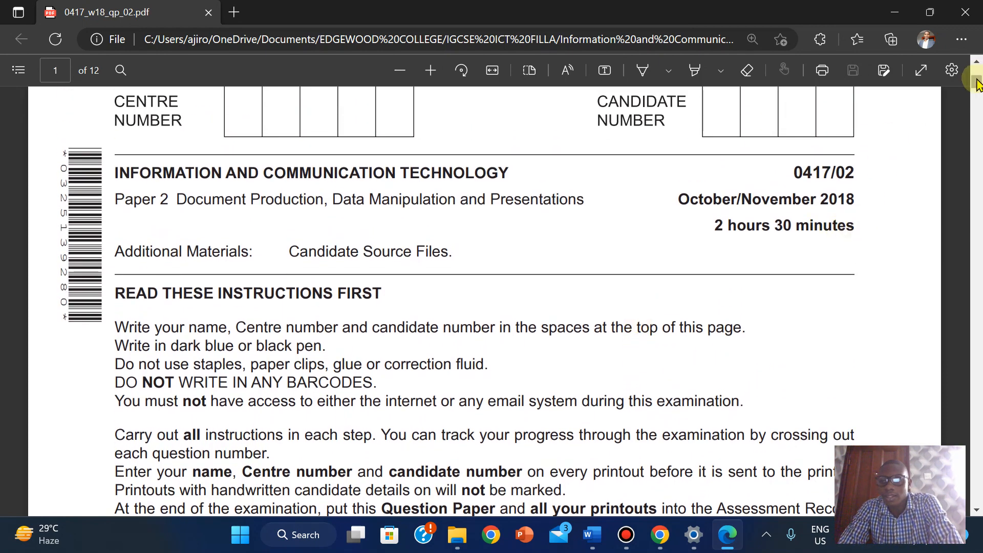
left_click_drag(975, 81, 978, 108)
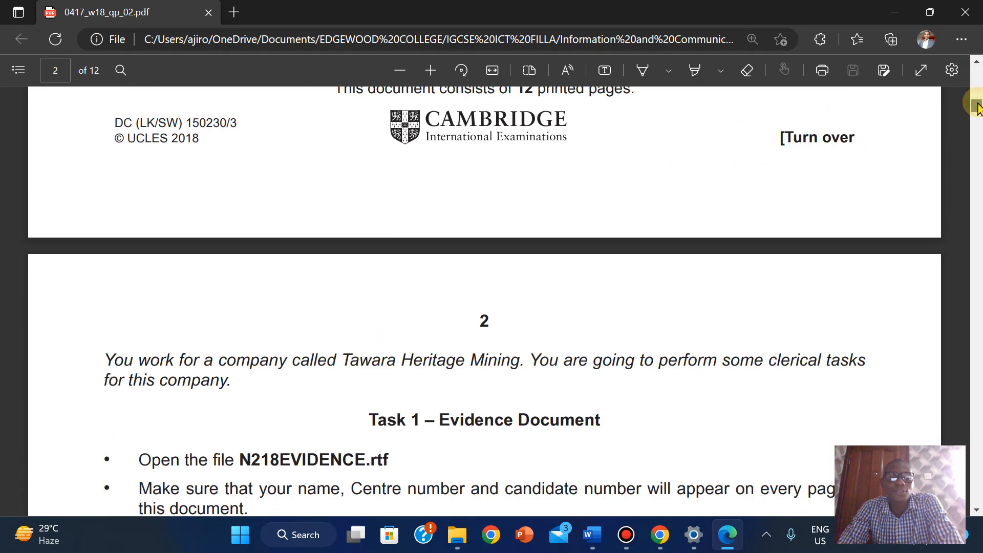
left_click(434, 393)
scroll(434, 393, "down", 5)
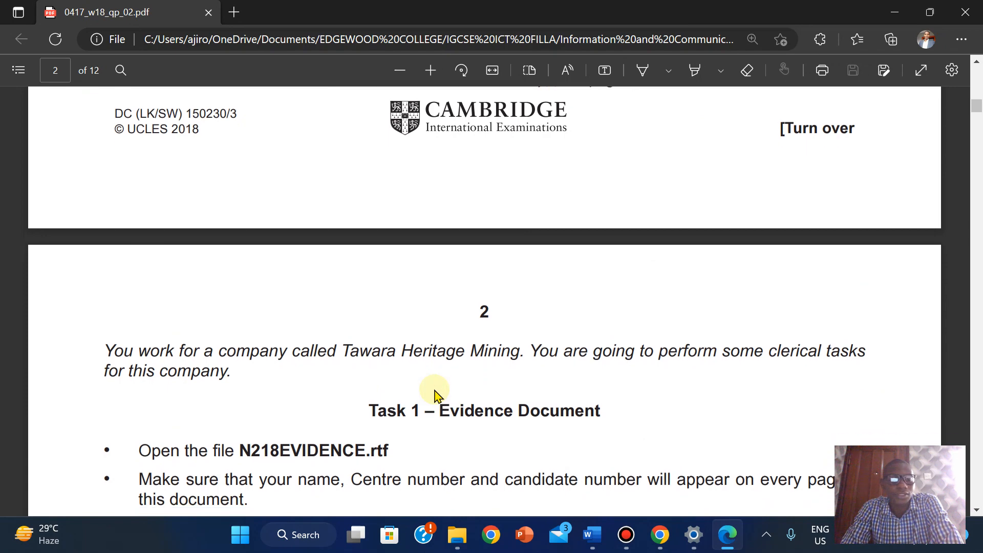
scroll(434, 395, "up", 1)
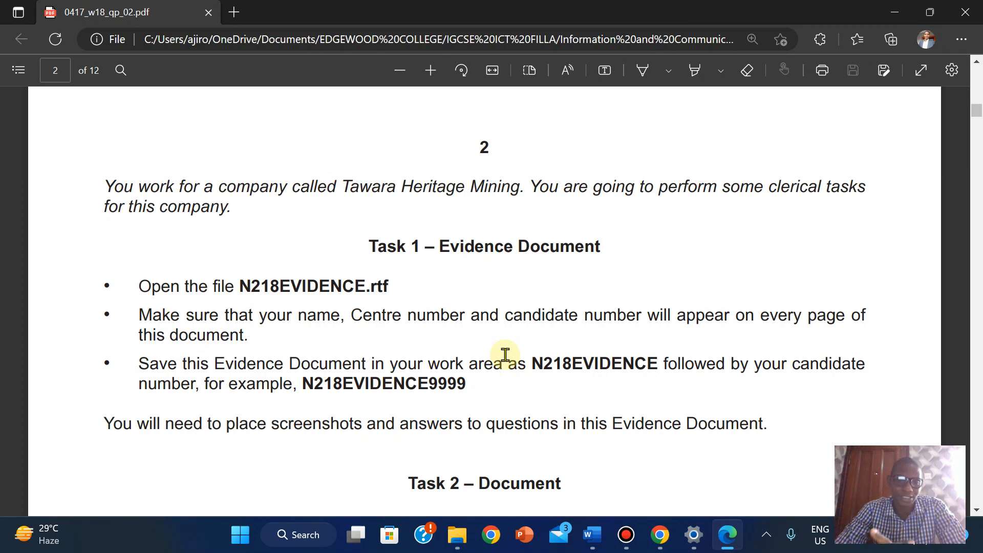
- Open N218EVIDENCE from the 0417_w18_sf_02 folder in File Explorer
left_click(457, 537)
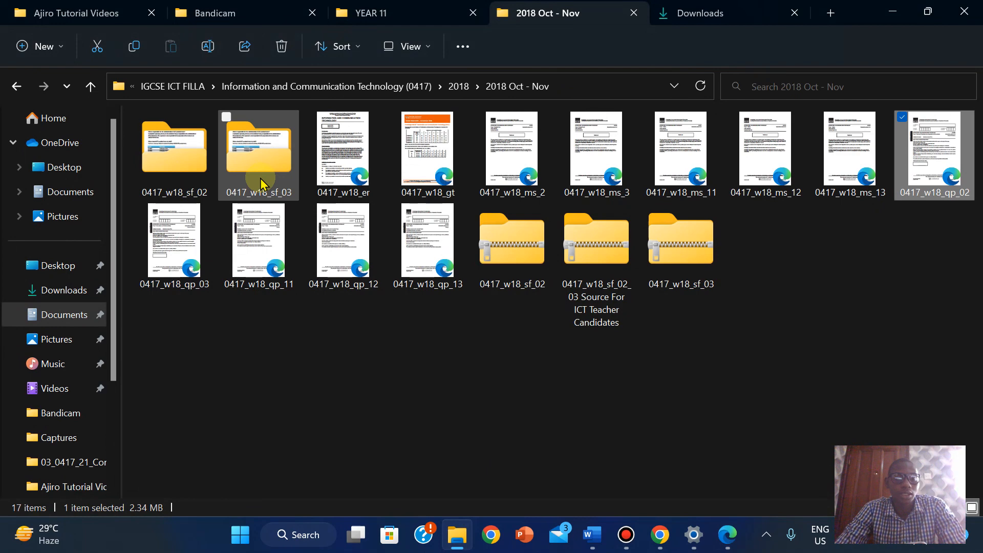
double_click(175, 149)
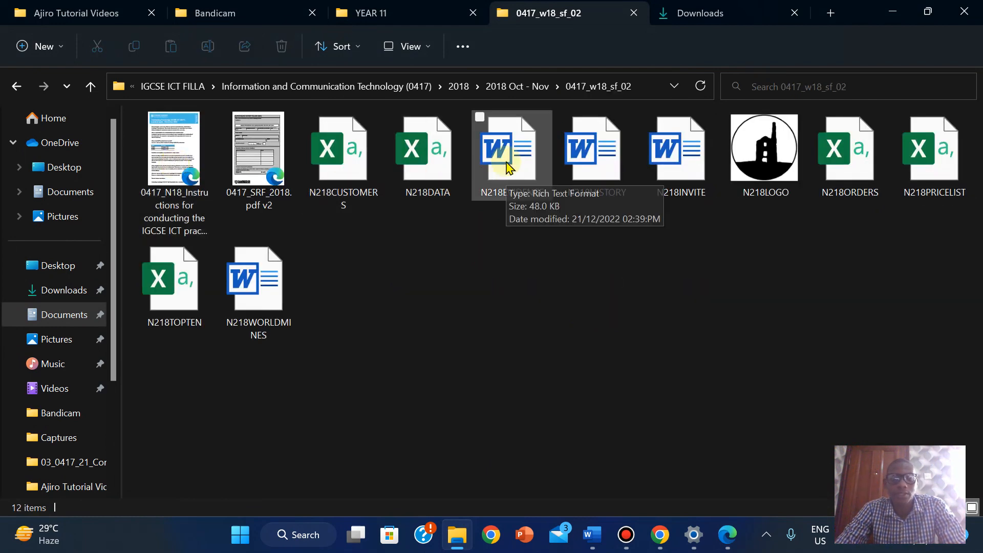
double_click(507, 167)
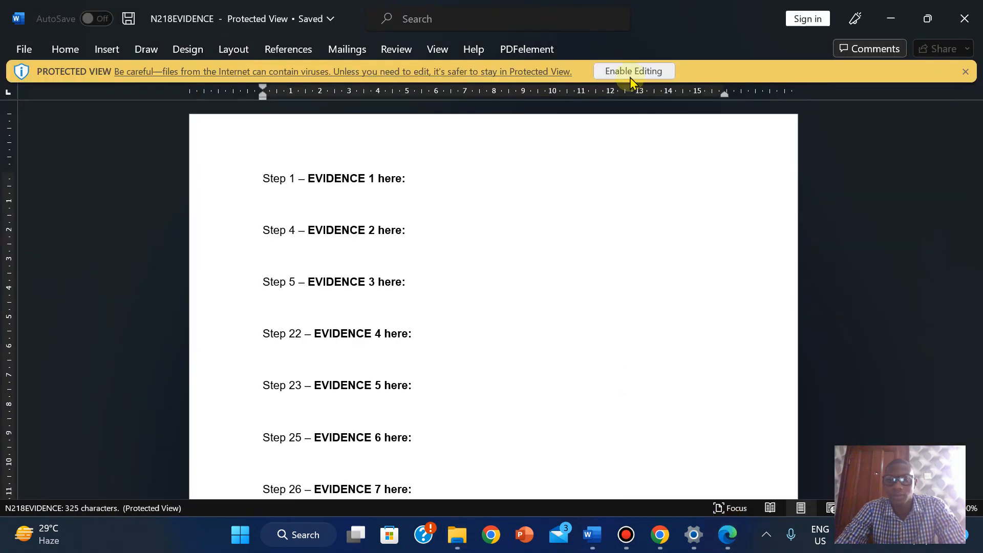
- Enable editing on N218EVIDENCE after checking the exam paper, ready to insert content
left_click(631, 72)
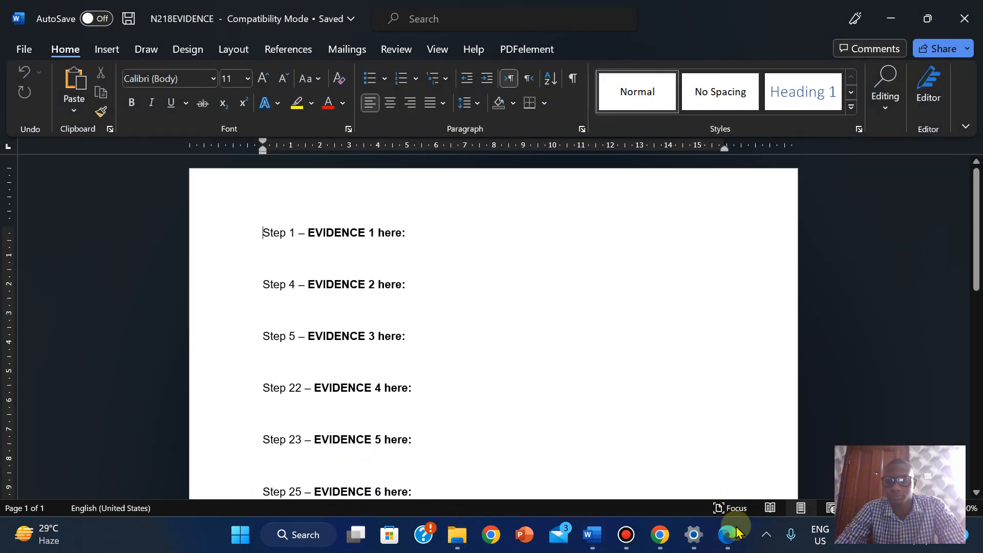
left_click(730, 537)
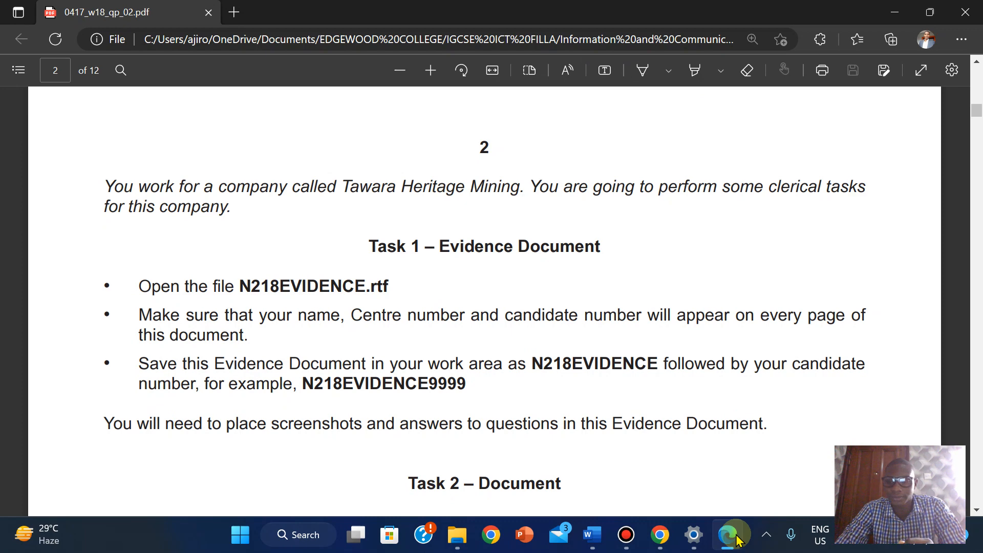
left_click(730, 535)
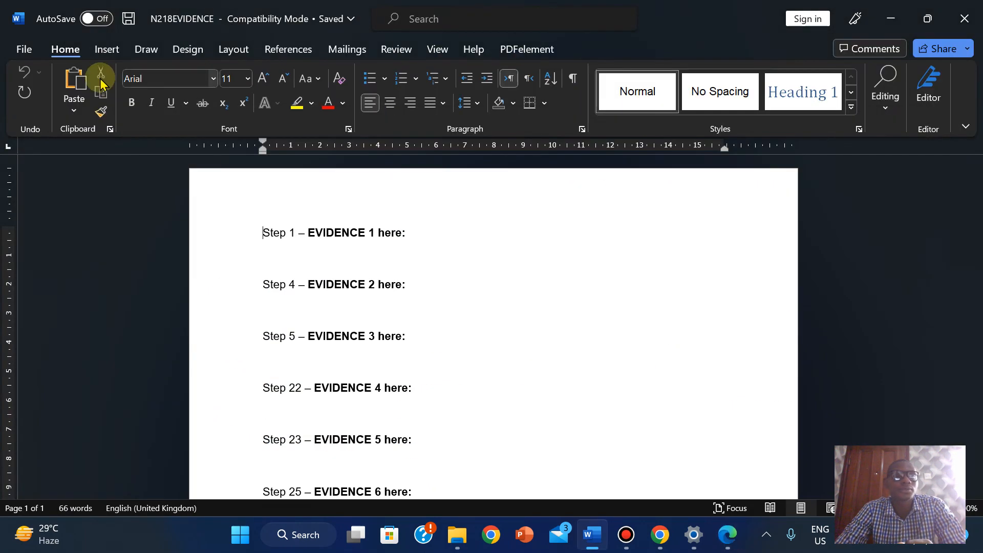
left_click(106, 49)
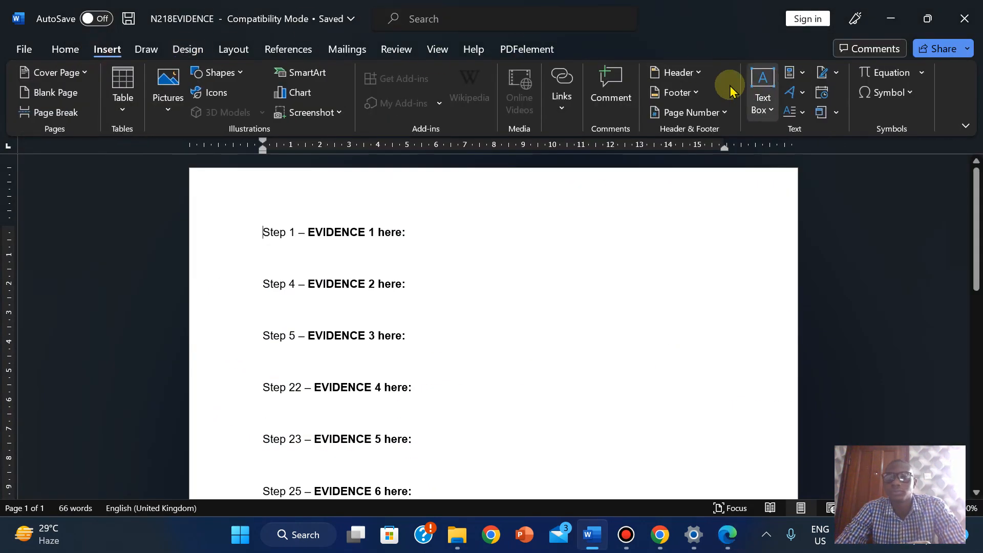
- Insert a Blank (Three Columns) header with the candidate's name, centre number and candidate number, then close it
left_click(678, 72)
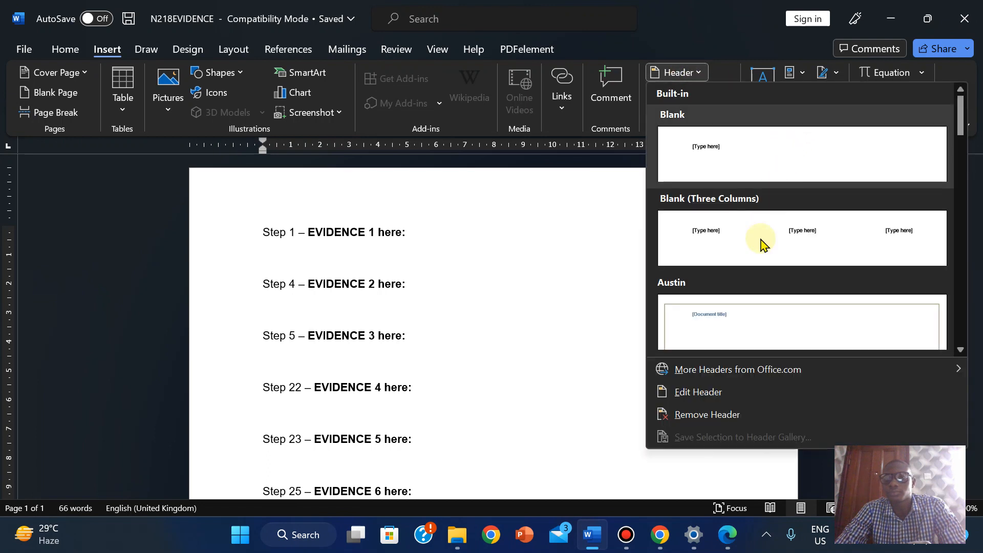
left_click(760, 241)
left_click(298, 212)
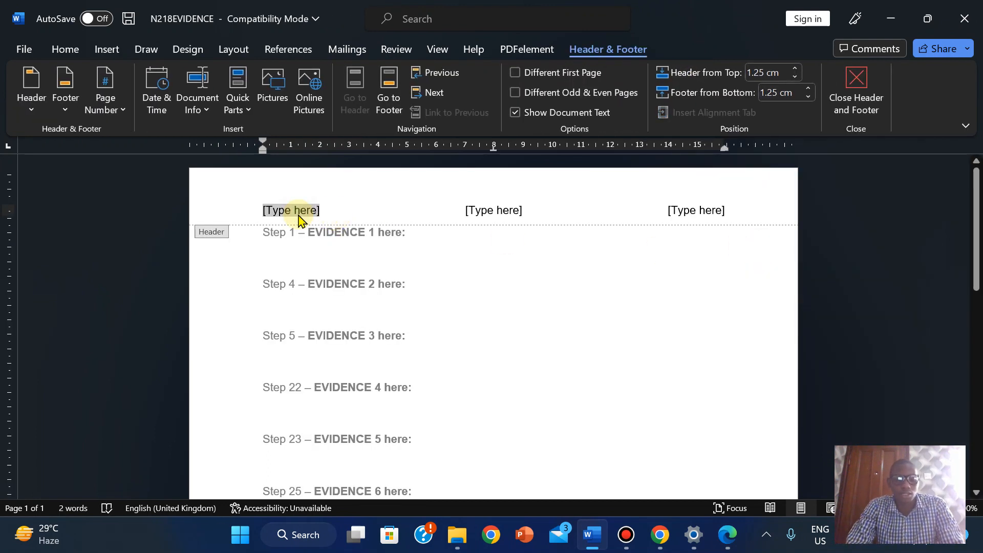
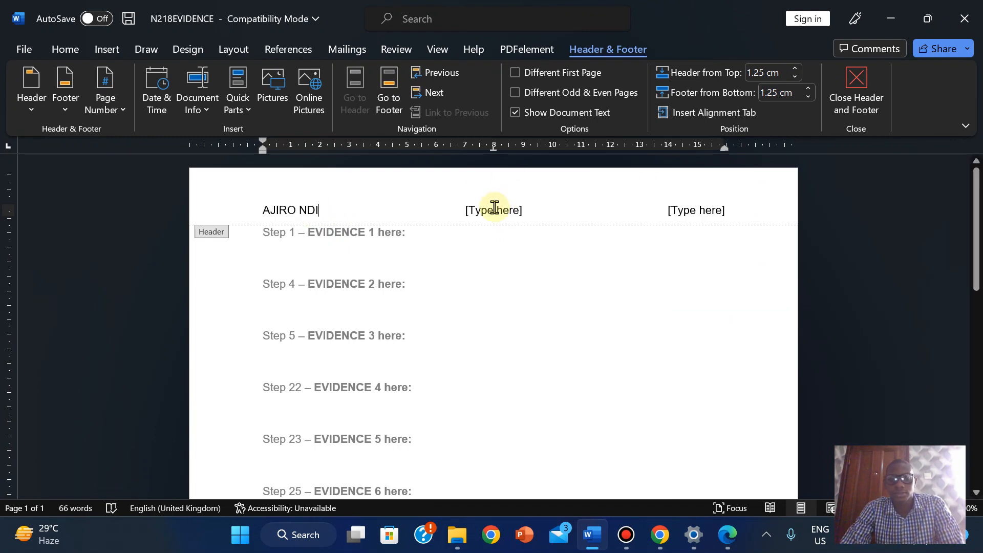
left_click(494, 208)
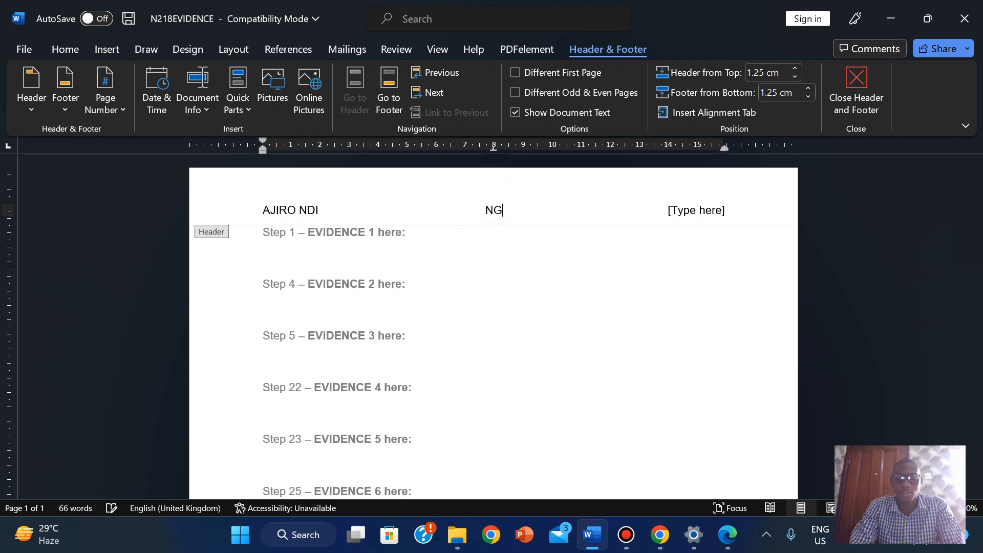
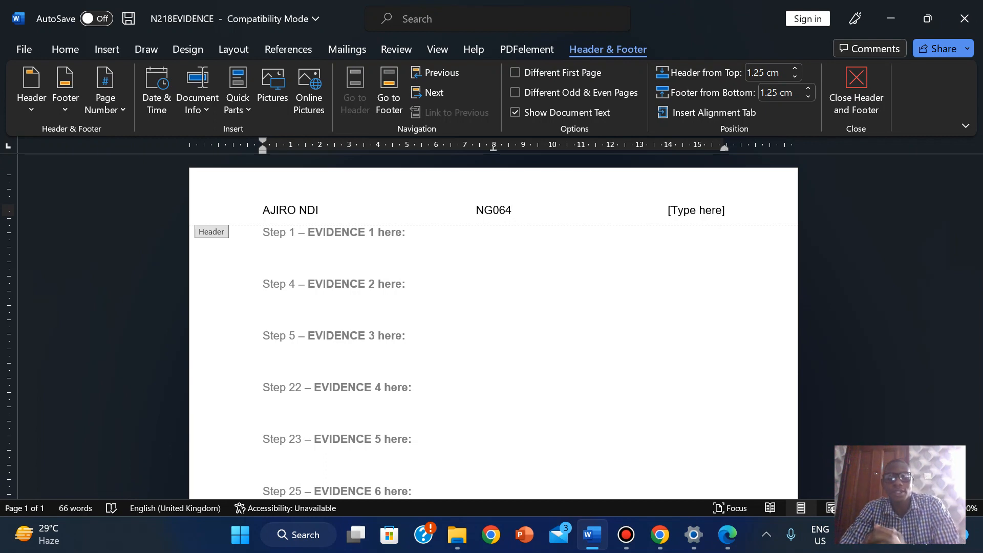
left_click(682, 211)
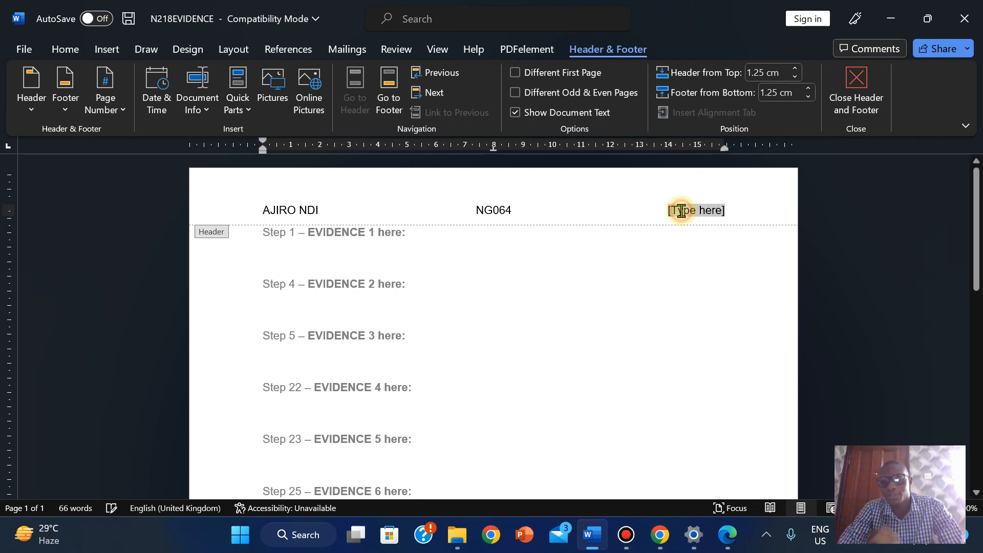
left_click(723, 544)
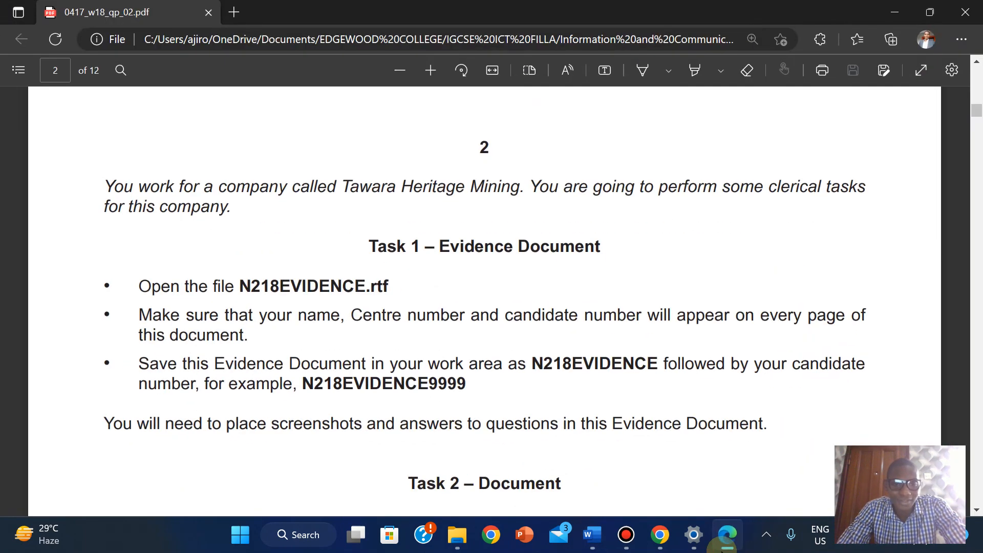
left_click(723, 544)
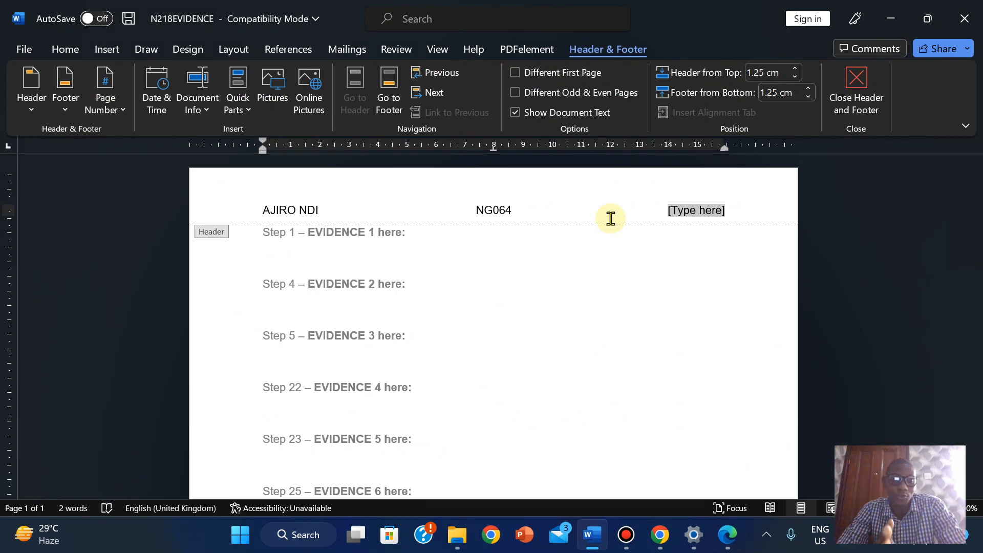
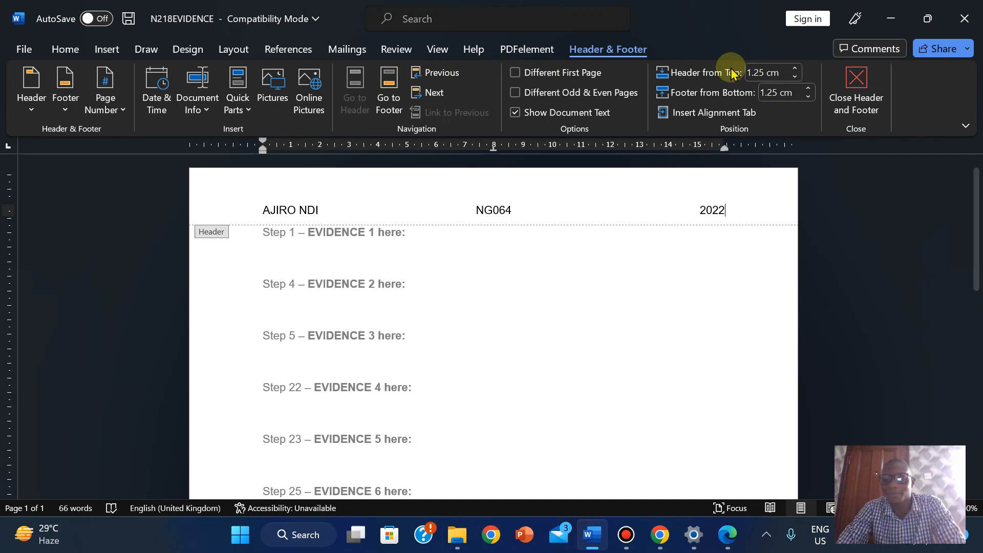
left_click(863, 98)
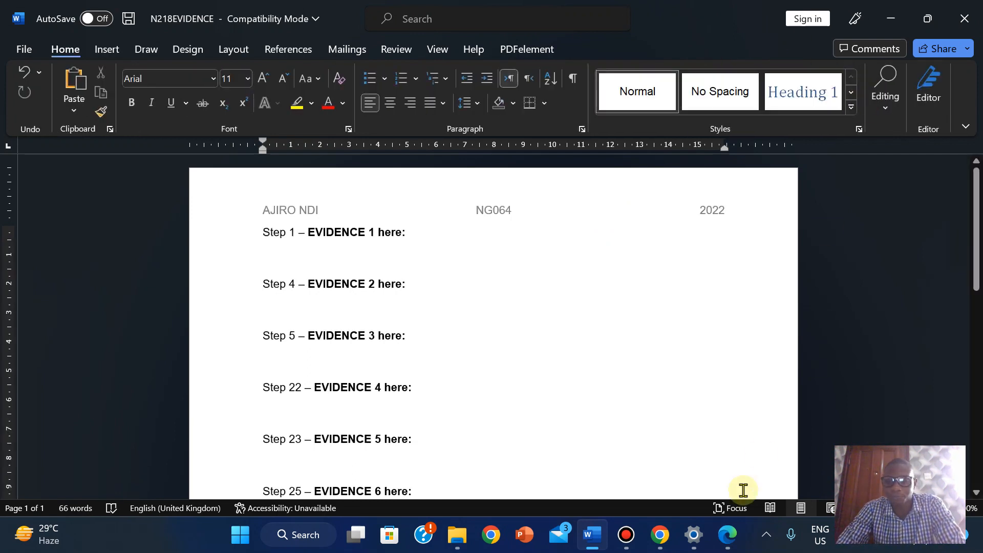
- Copy the example file name N218EVIDENCE9999 from the exam paper and return to Word
left_click(727, 534)
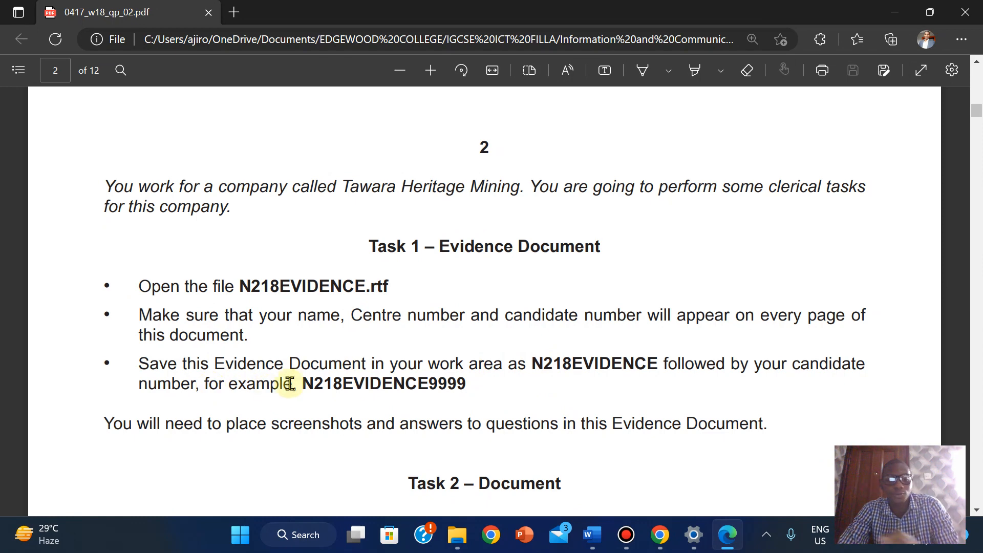
left_click_drag(306, 384, 467, 390)
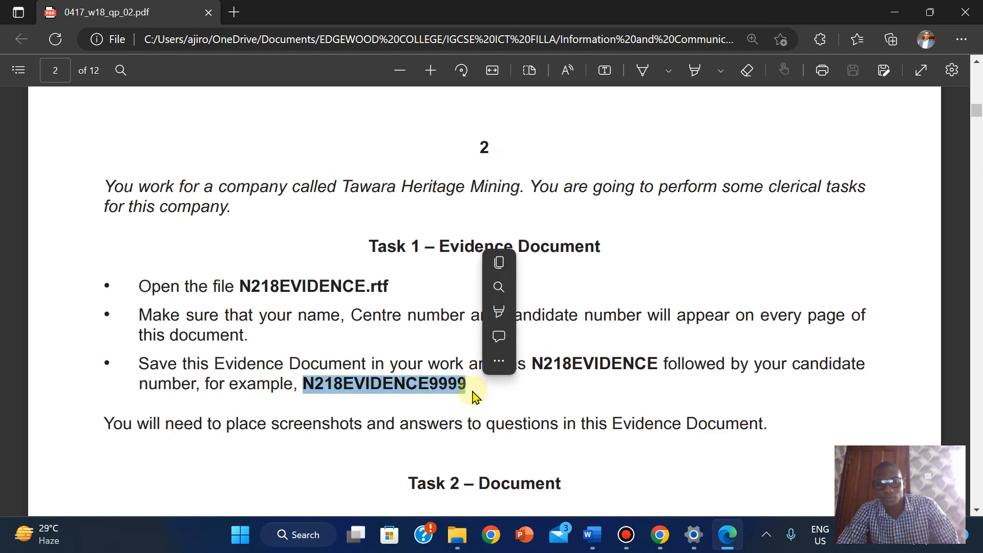
left_click(501, 263)
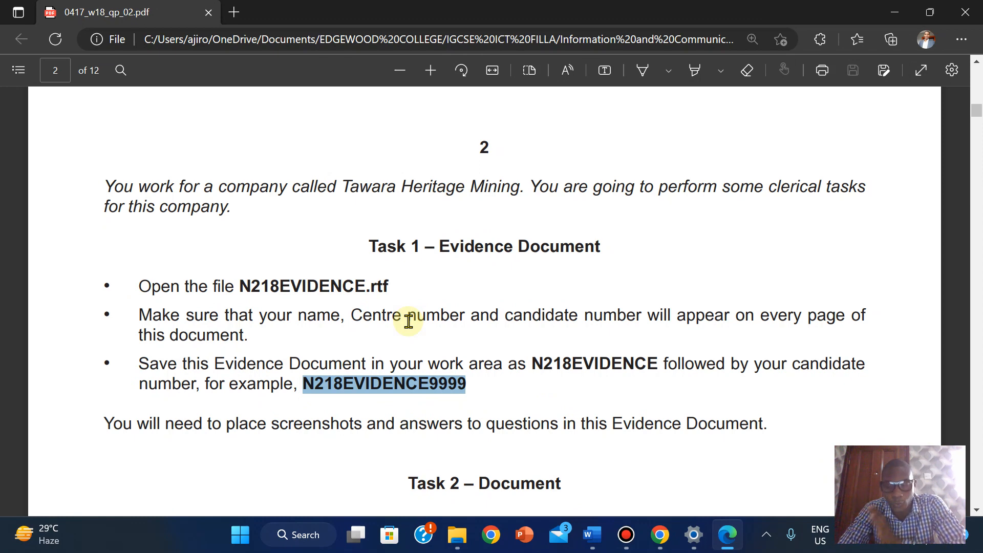
mouse_move(592, 535)
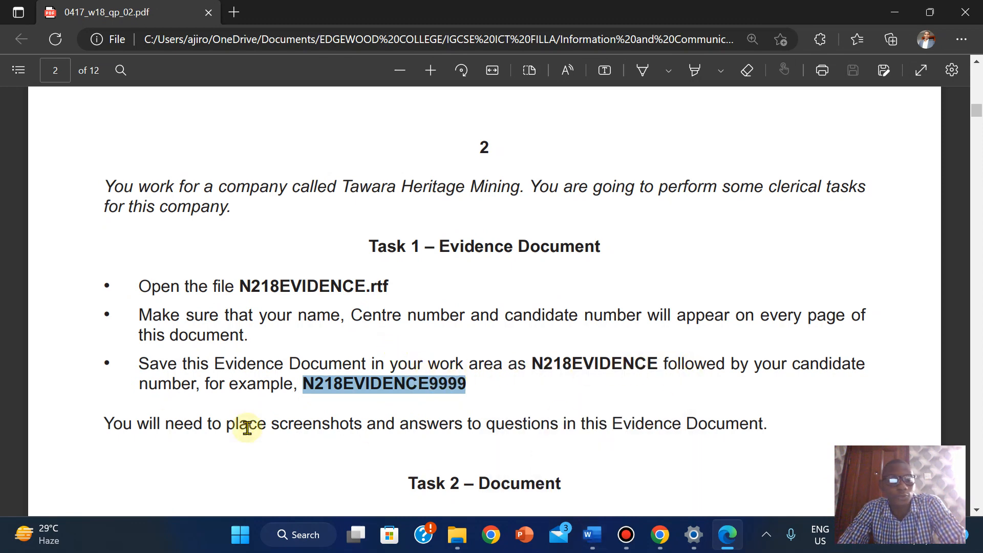
left_click(593, 538)
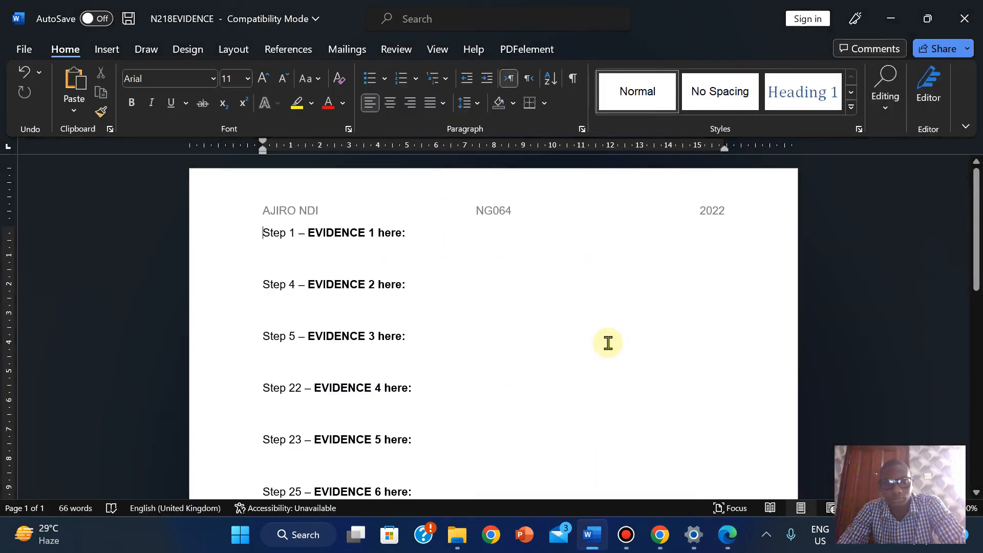
mouse_move(559, 23)
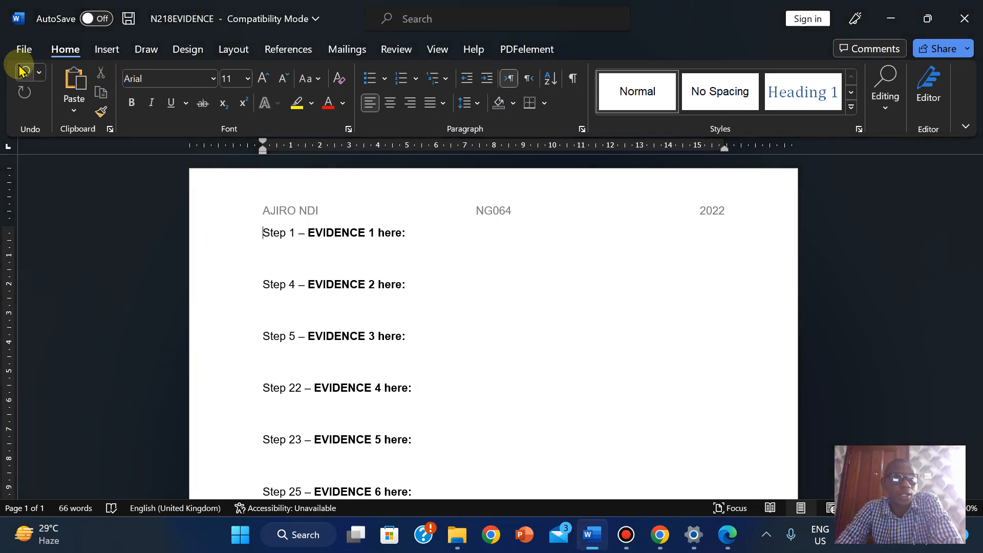
- In Save As, replace the file name with the pasted N218EVIDENCE9999
left_click(23, 49)
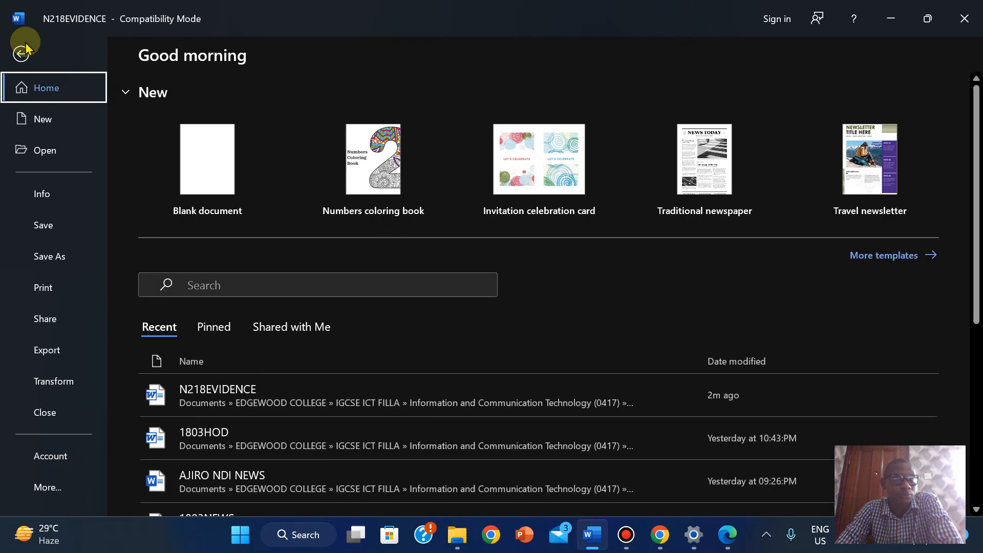
left_click(51, 258)
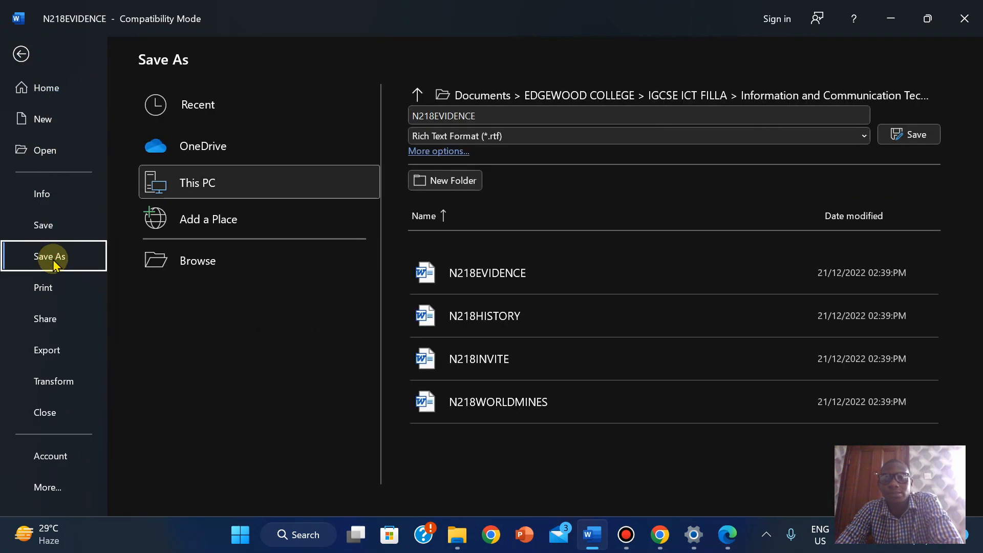
left_click(462, 114)
right_click(462, 114)
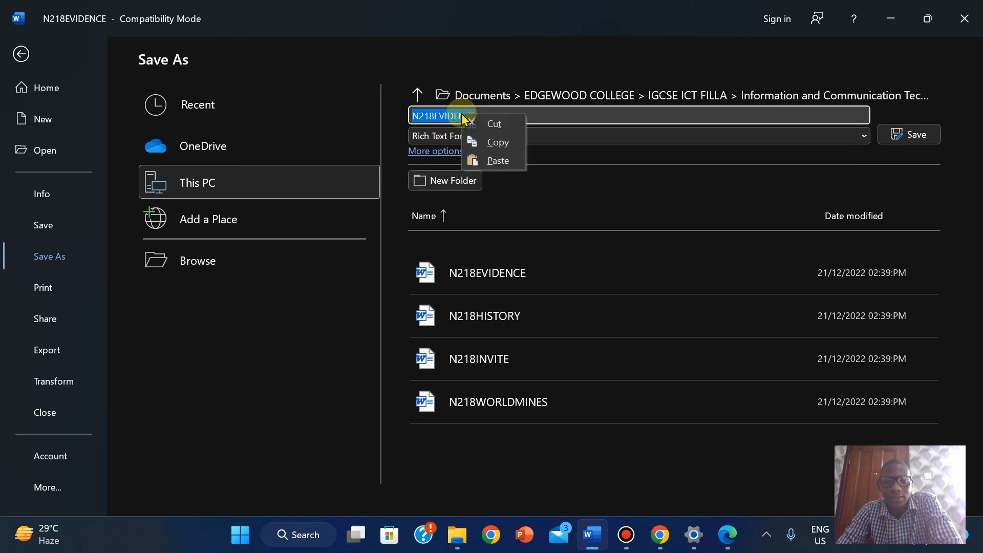
left_click(498, 161)
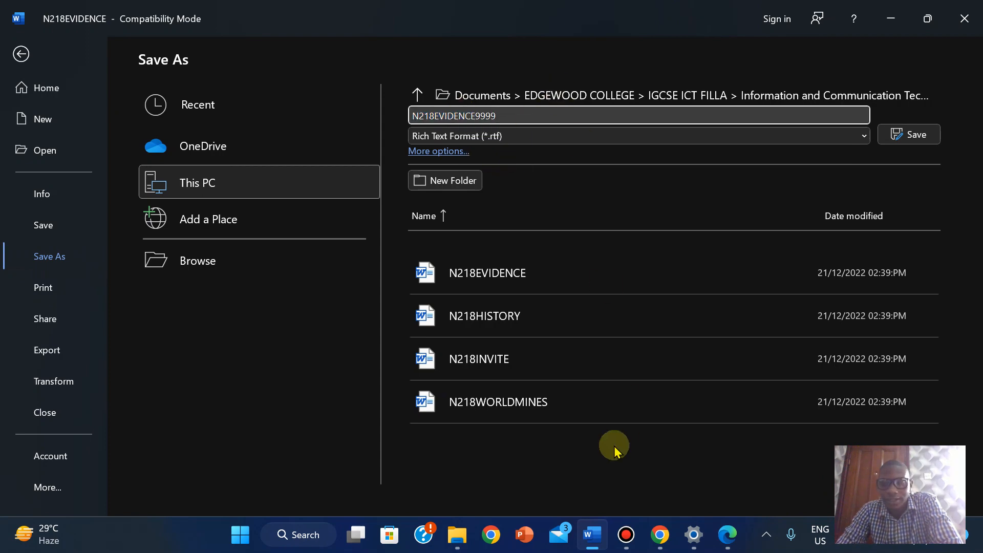
left_click(722, 535)
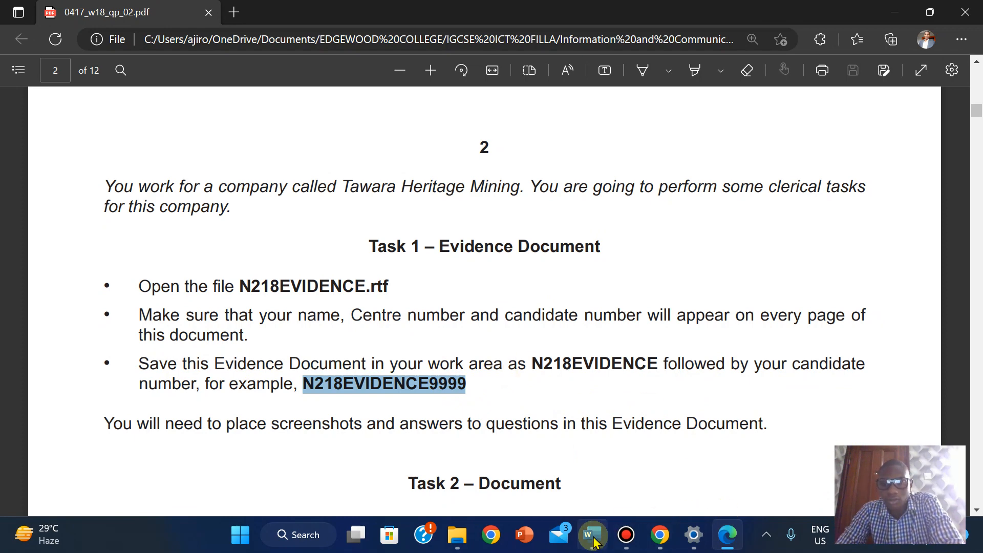
mouse_move(594, 540)
left_click(588, 465)
- Change the name to N218EVIDENCE2022 and save it as Word Document (*.docx)
left_click(531, 117)
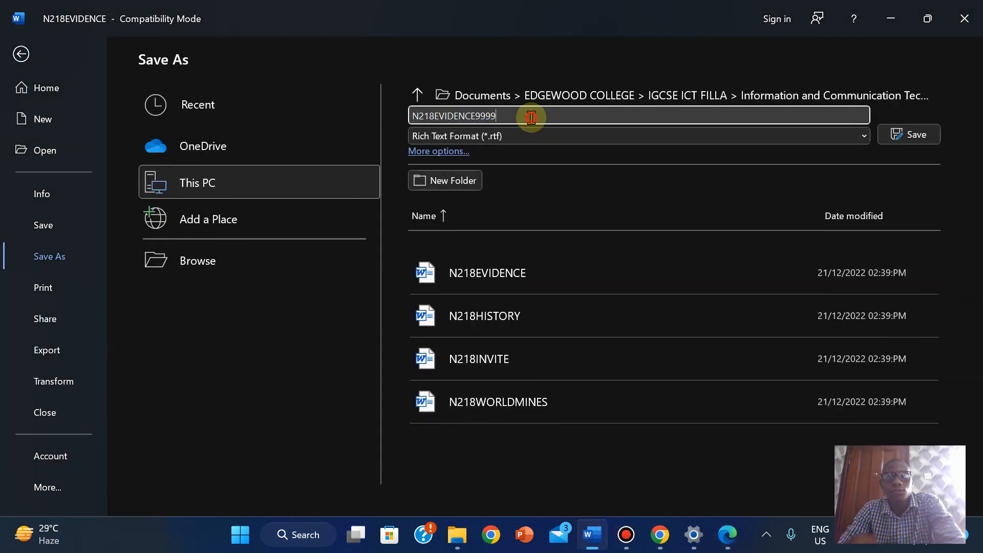
key("BackSpace")
key("BackSpace")
key("BackSpace")
key("BackSpace")
type("2")
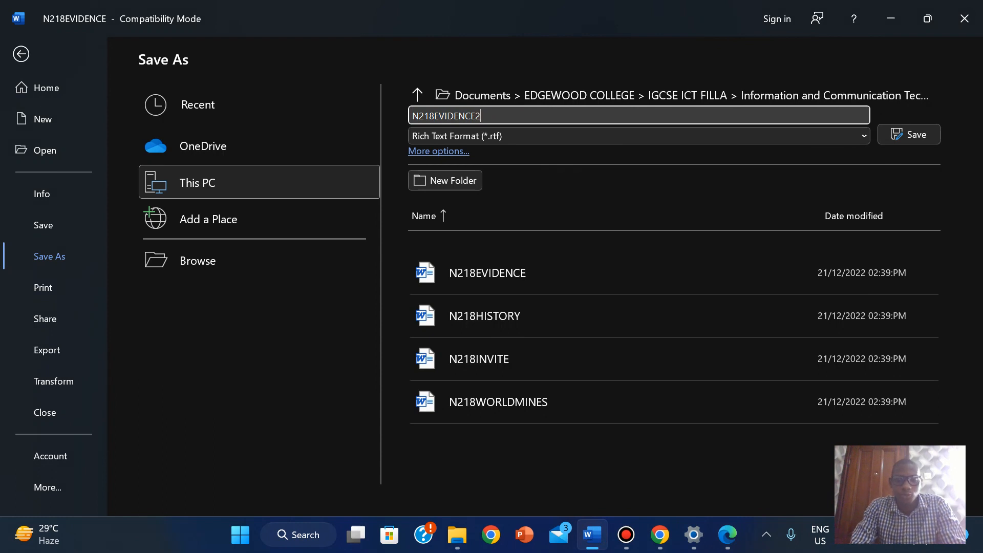
type("022")
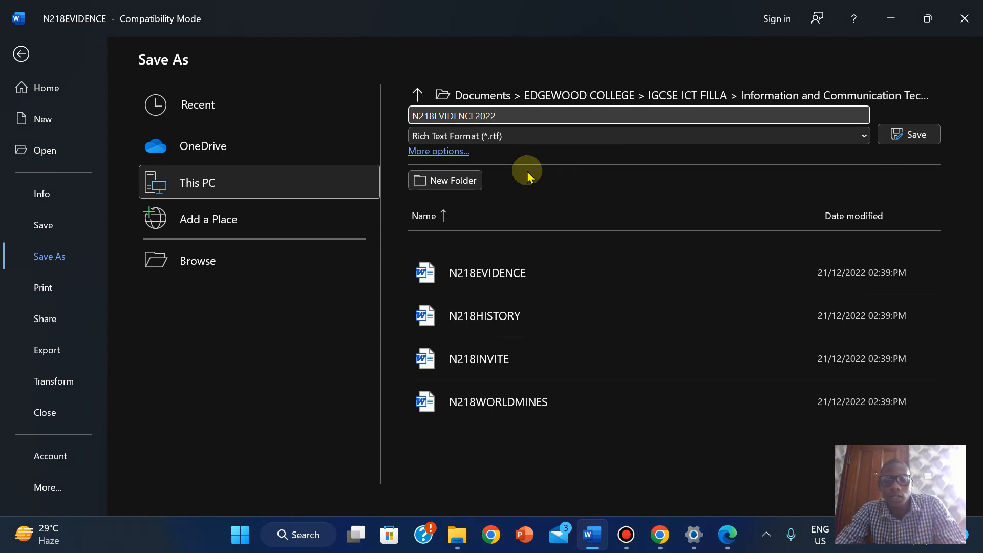
left_click(530, 136)
left_click(485, 155)
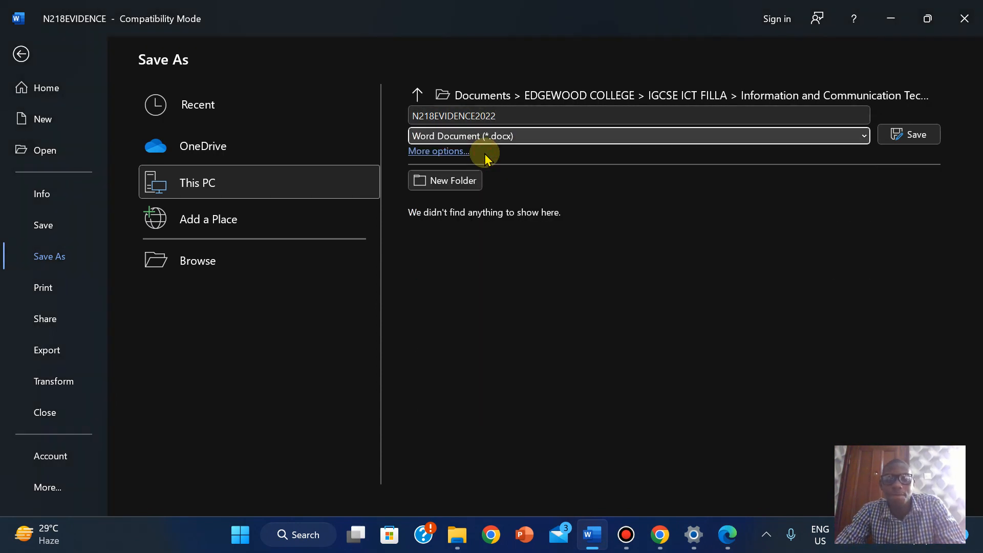
left_click(914, 145)
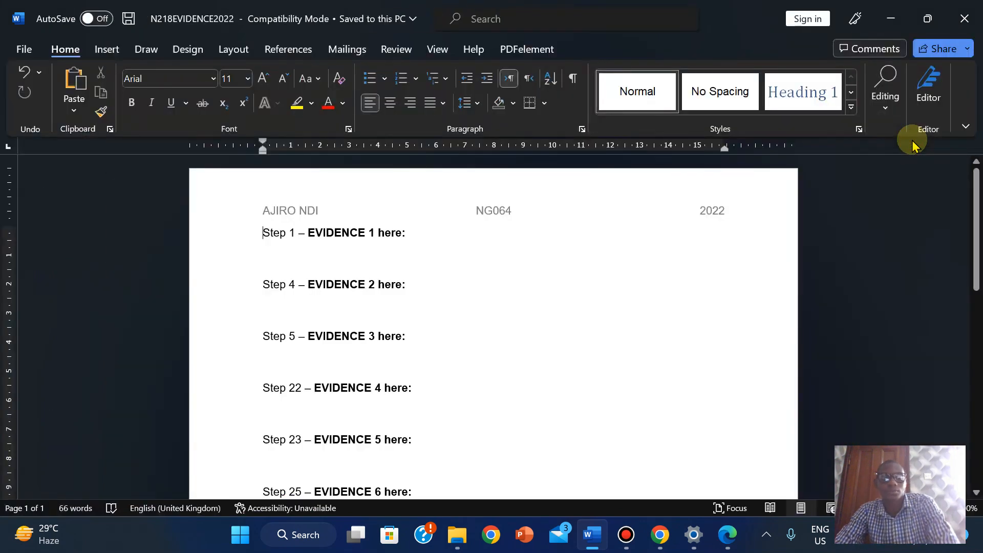
left_click(727, 535)
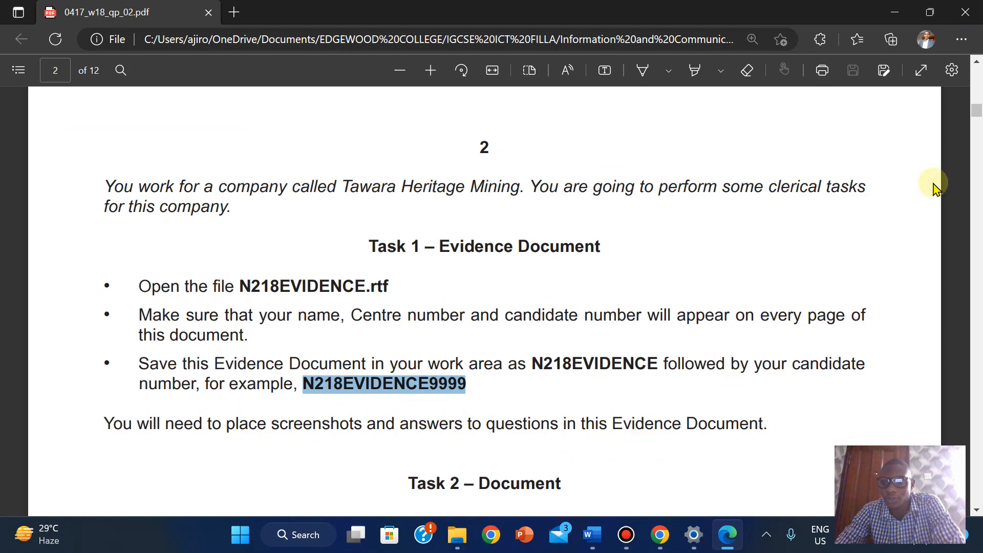
- Scroll the exam paper down to the Task 2 – Document instructions
left_click_drag(978, 110, 978, 122)
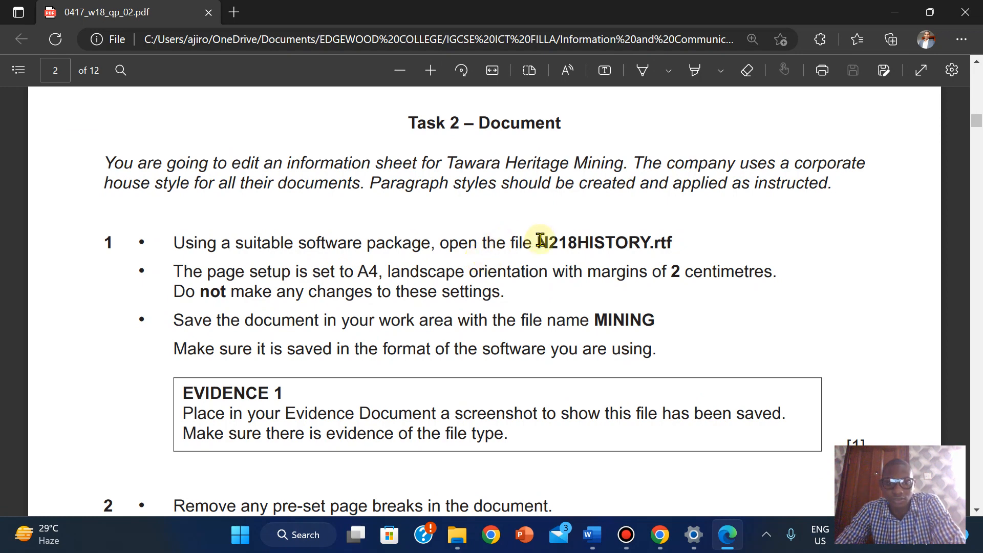
- Open N218HISTORY from the exam files folder and enable editing in Word
mouse_move(457, 535)
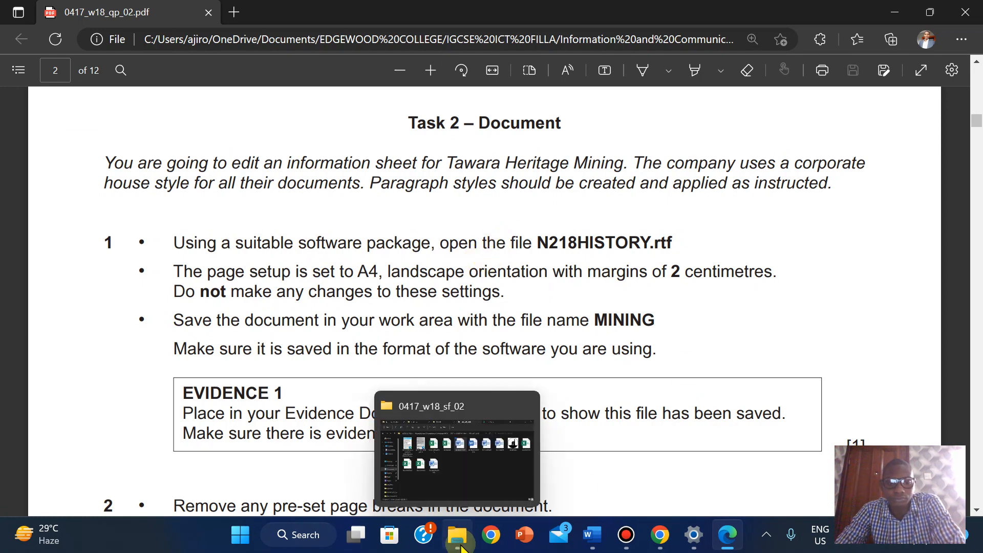
left_click(441, 464)
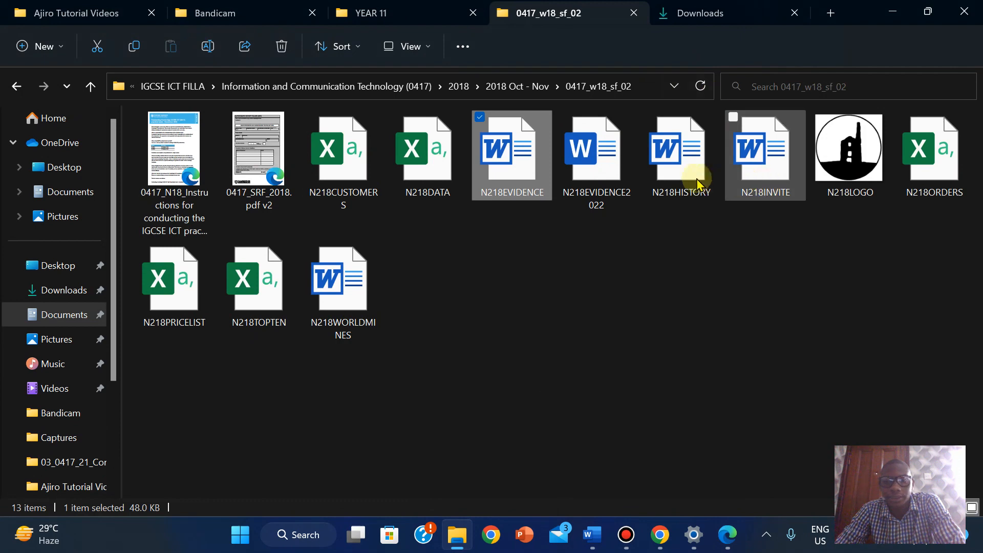
double_click(672, 179)
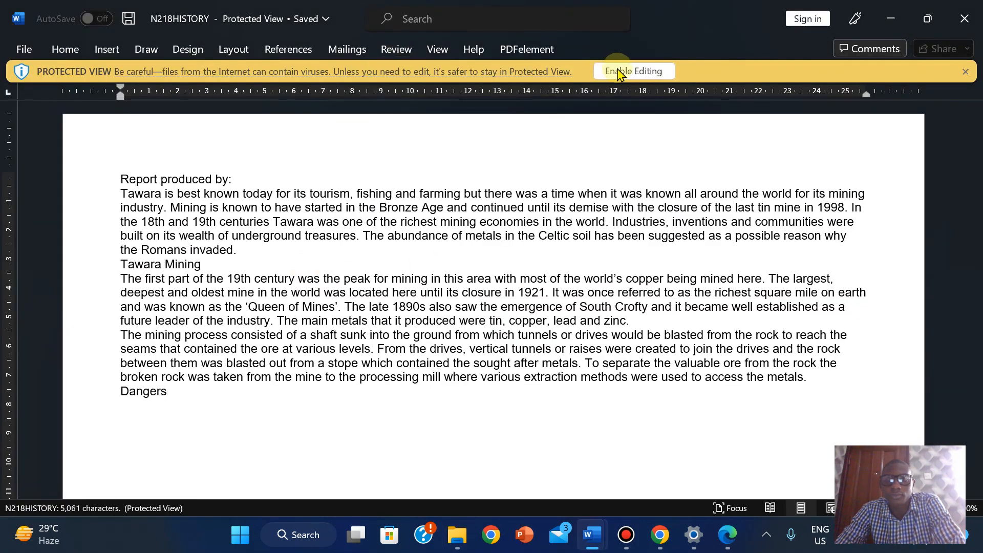
left_click(621, 71)
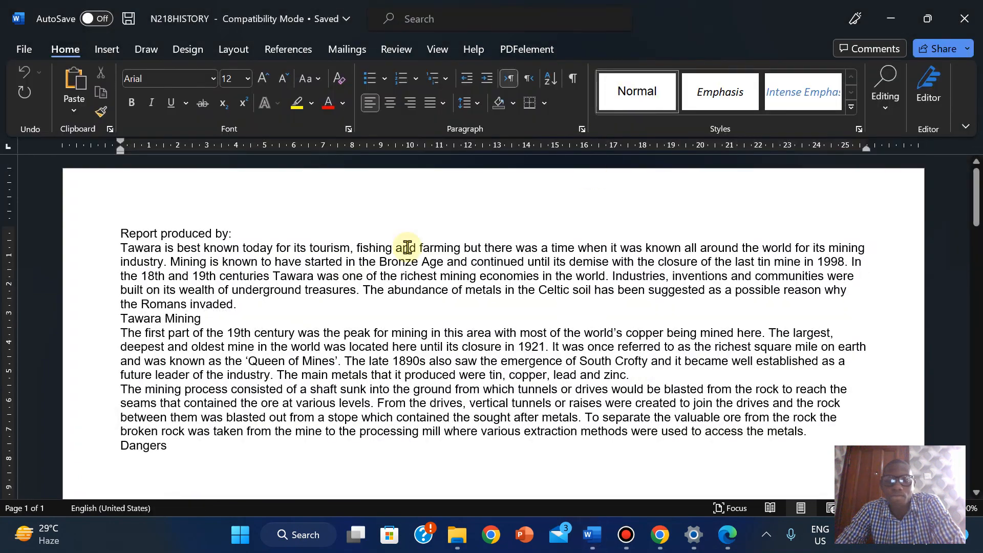
left_click(727, 535)
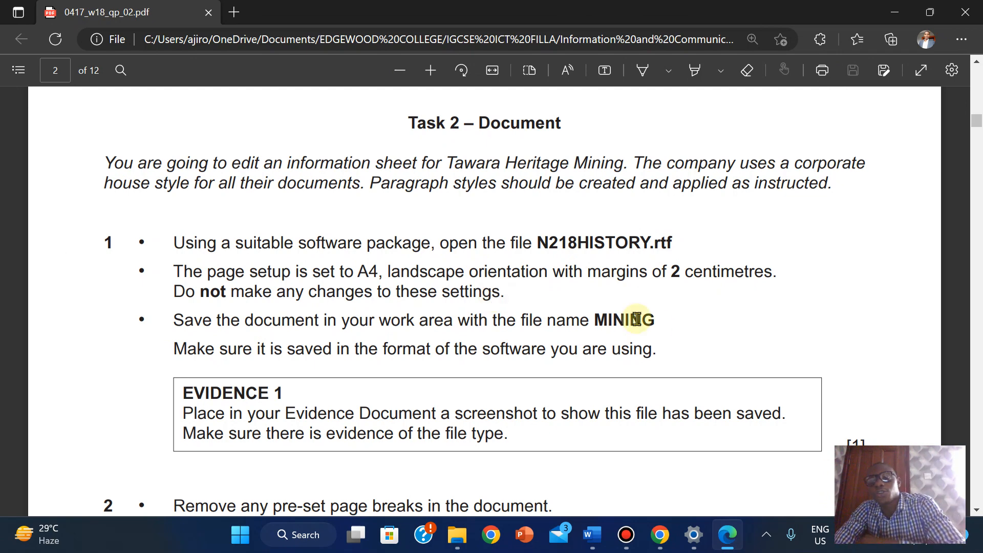
- Copy the file name MINING from the Task 2 instructions and return to N218HISTORY
left_click_drag(597, 314, 659, 321)
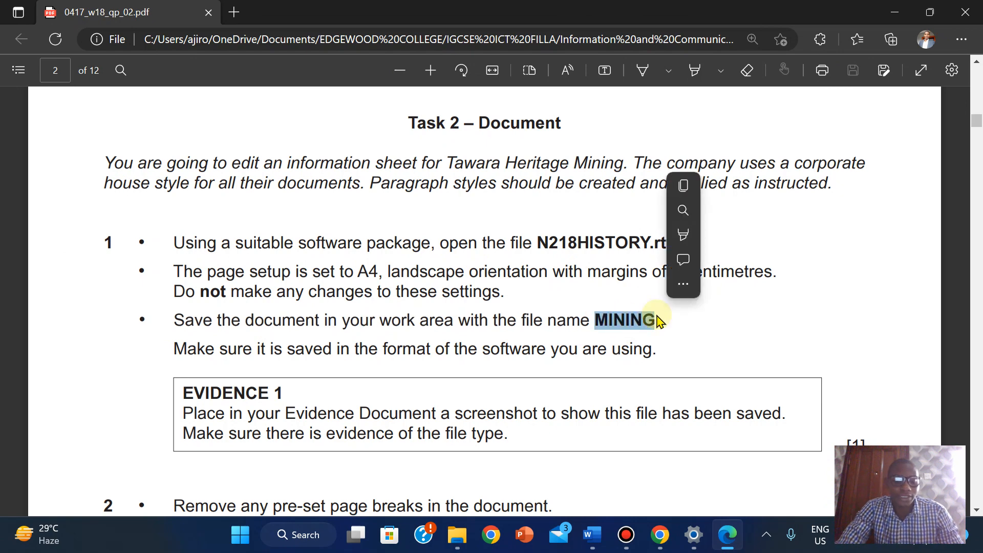
left_click(689, 189)
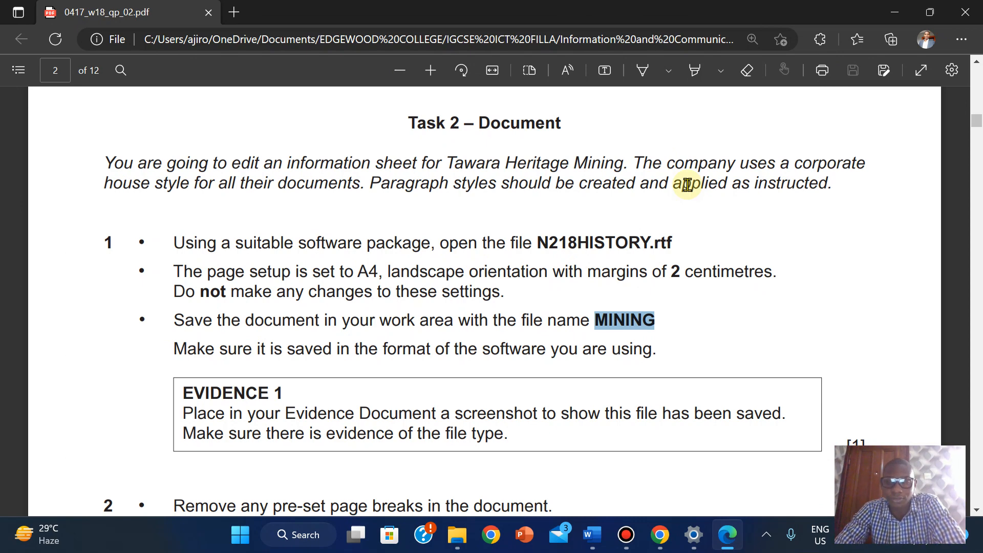
mouse_move(596, 521)
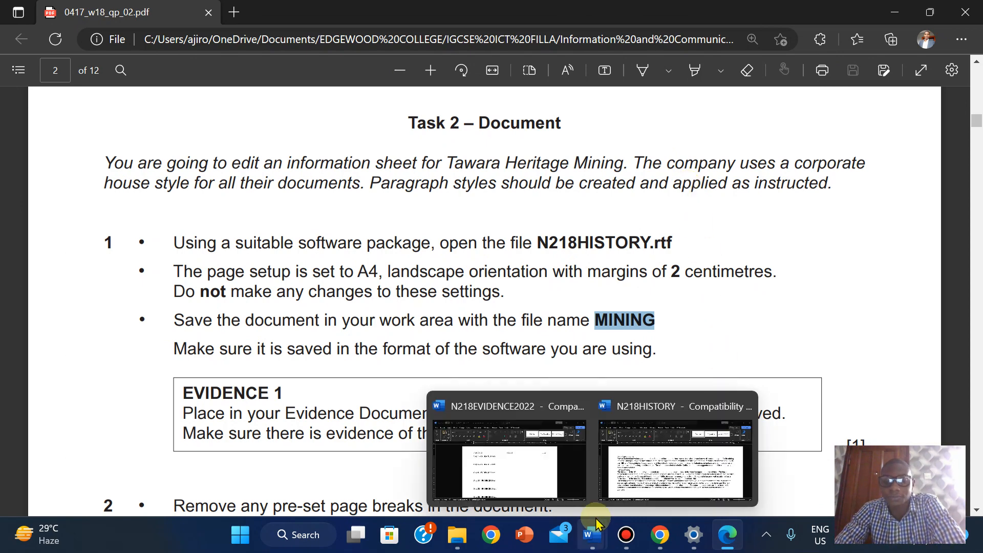
left_click(664, 440)
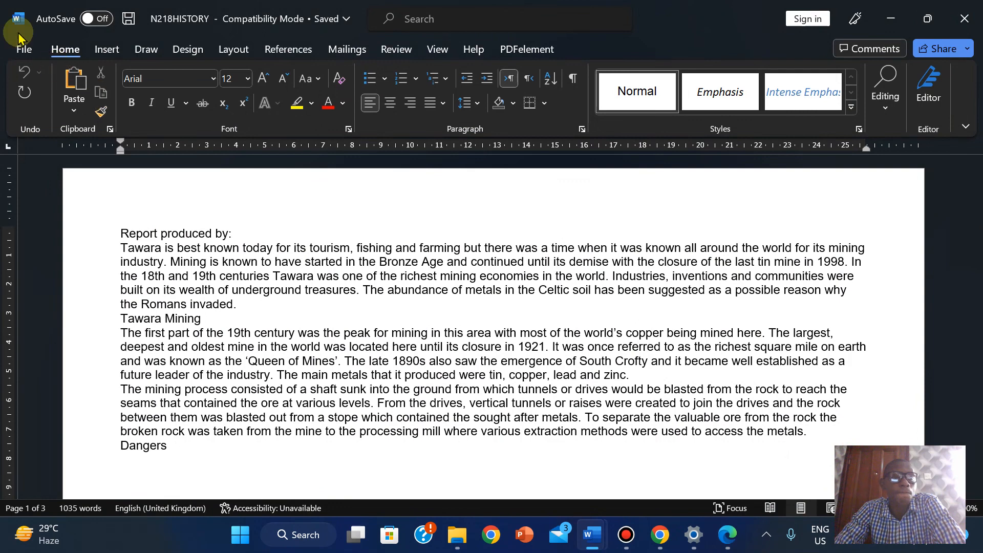
- Save N218HISTORY as MINING in Word Document (*.docx) format
left_click(19, 36)
left_click(68, 257)
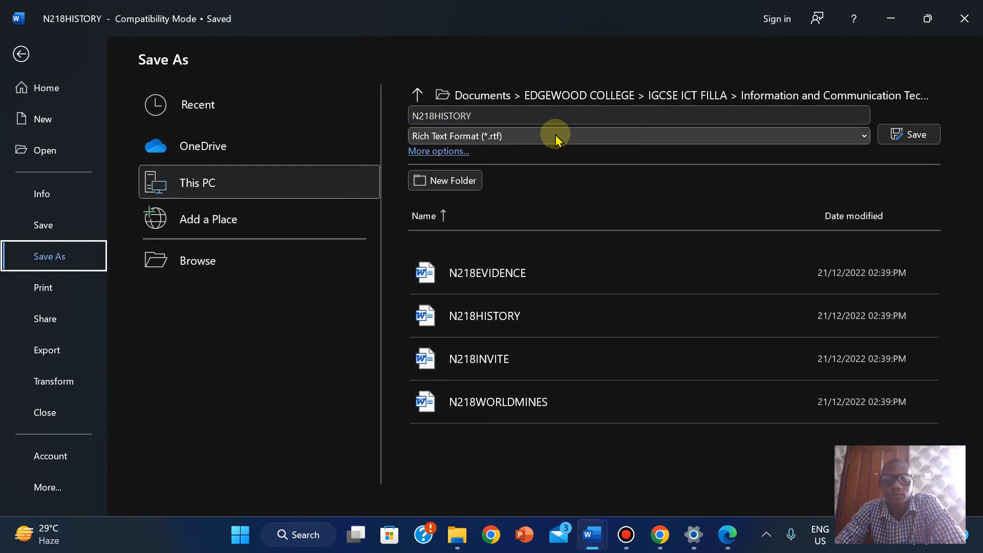
left_click(556, 137)
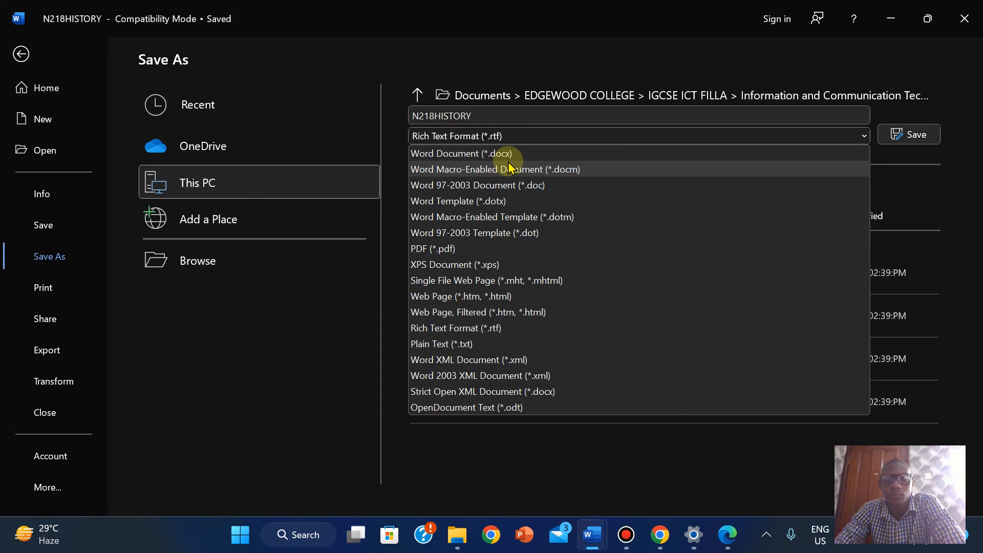
left_click(494, 154)
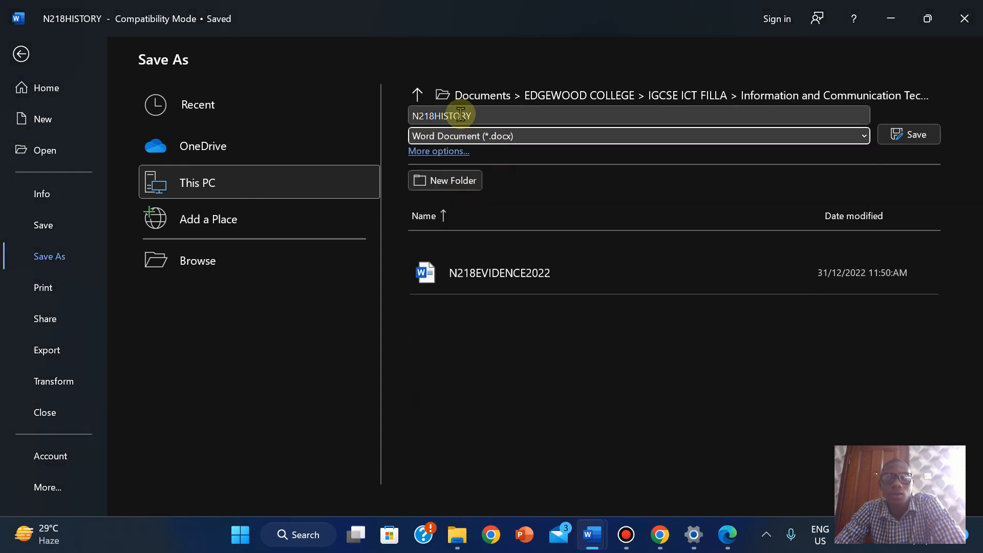
double_click(461, 115)
right_click(462, 116)
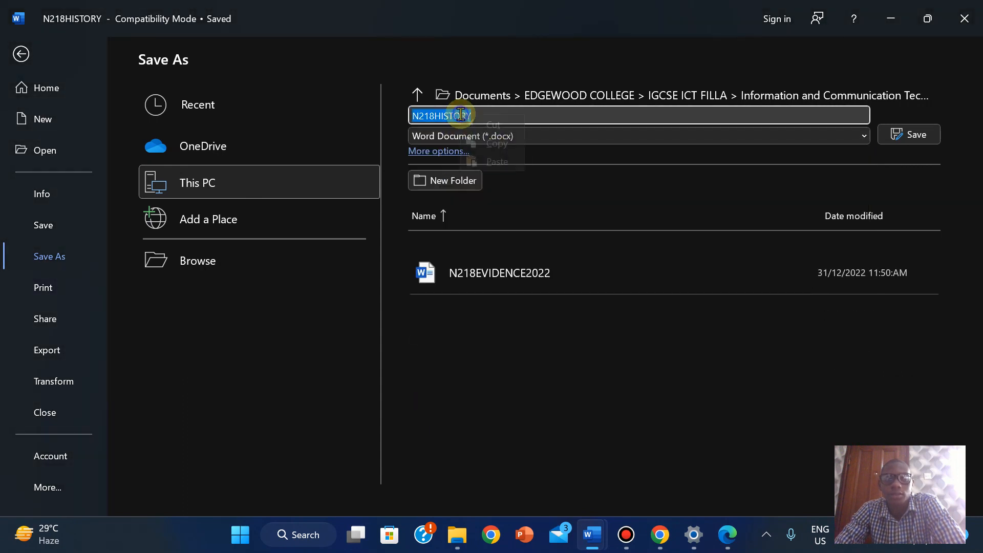
left_click(487, 162)
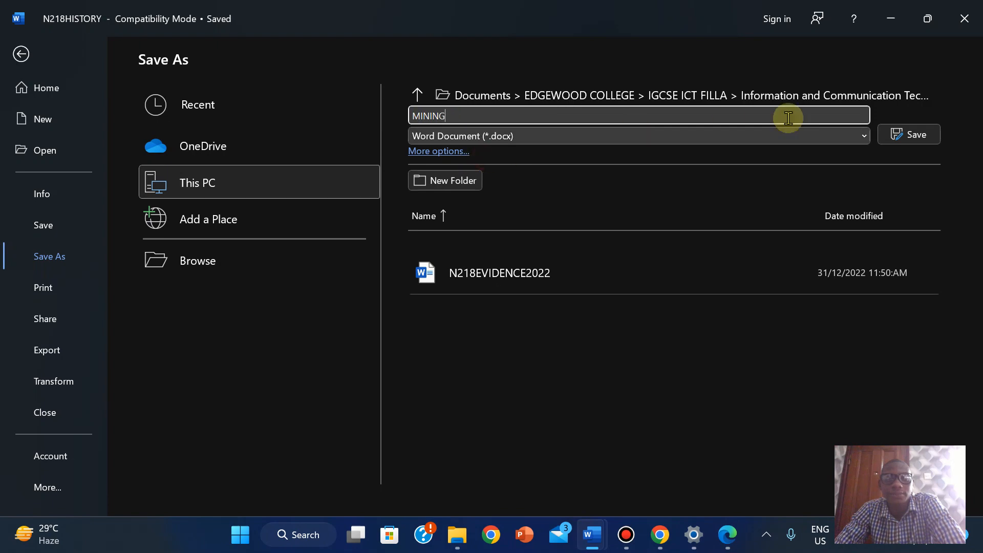
left_click(915, 136)
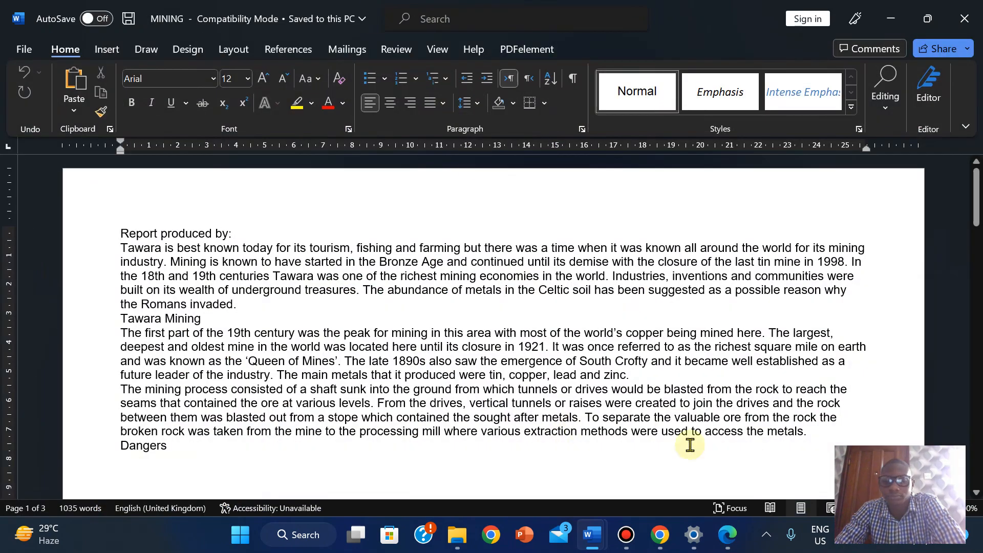
left_click(728, 534)
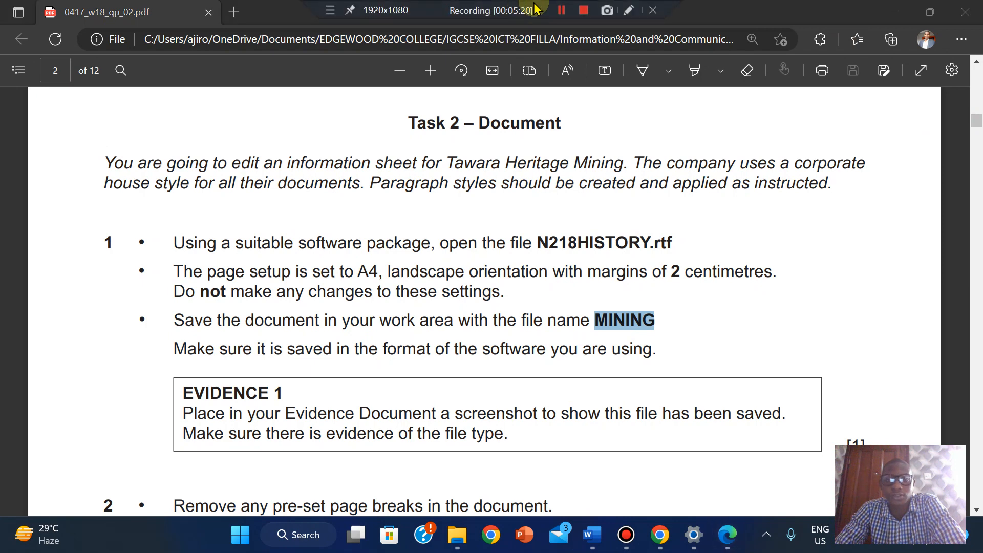
- Switch to the File Explorer window showing the 0417_w18_sf_02 folder with MINING listed
left_click(560, 13)
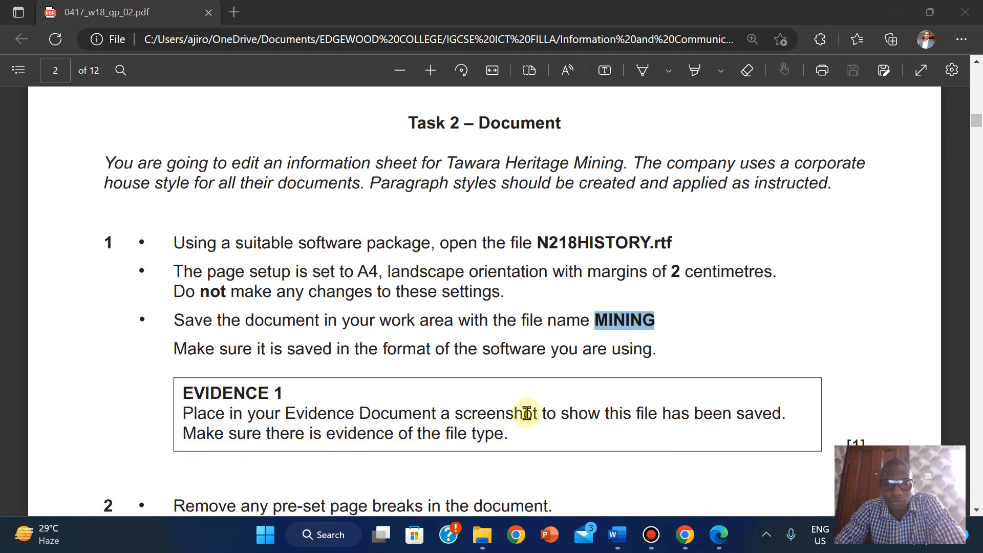
- Switch the 0417_w18_sf_02 folder to Details view
mouse_move(482, 534)
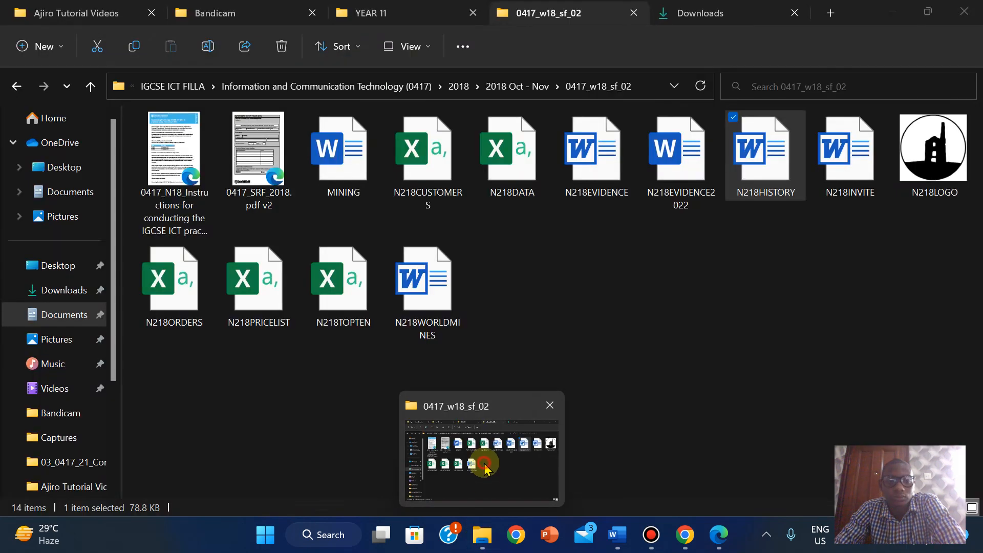
left_click(485, 468)
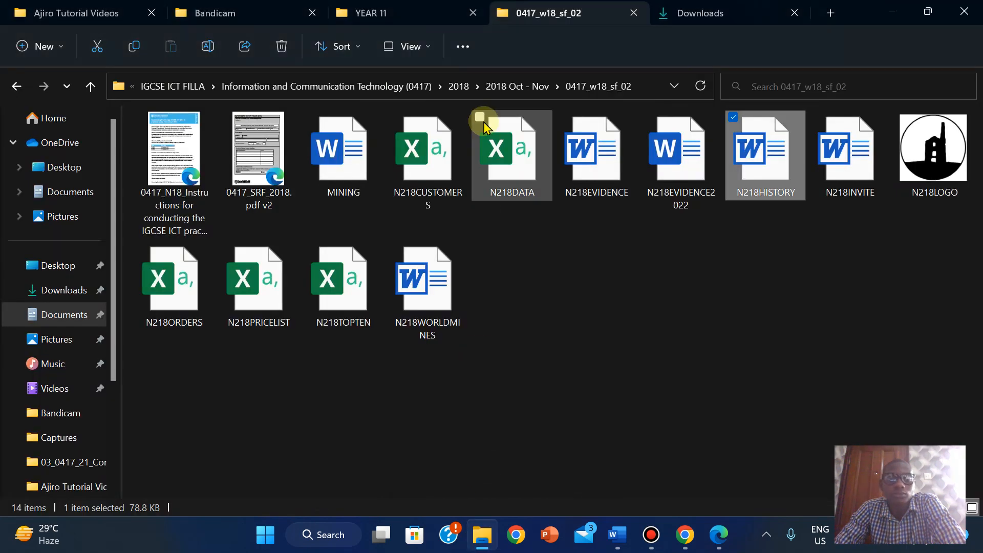
left_click(415, 46)
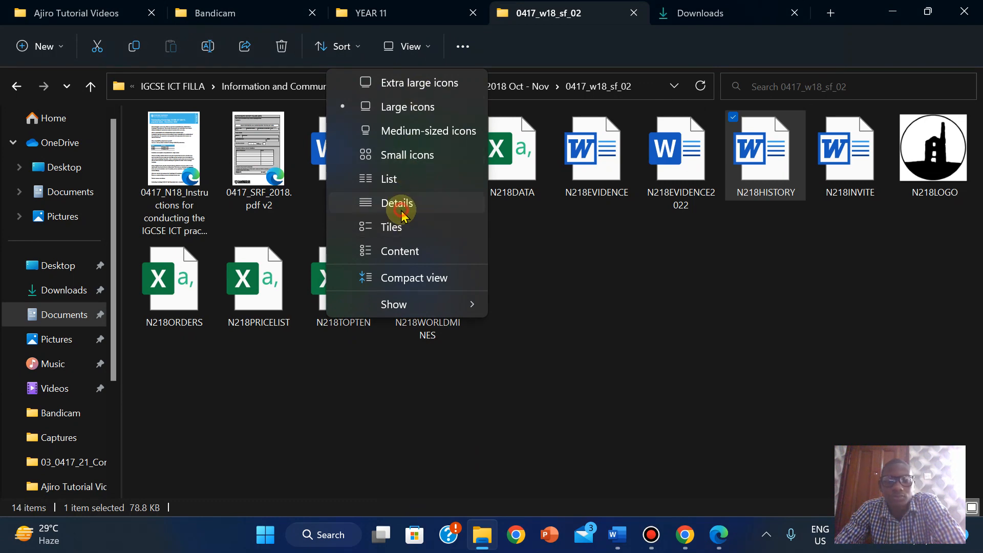
left_click(400, 208)
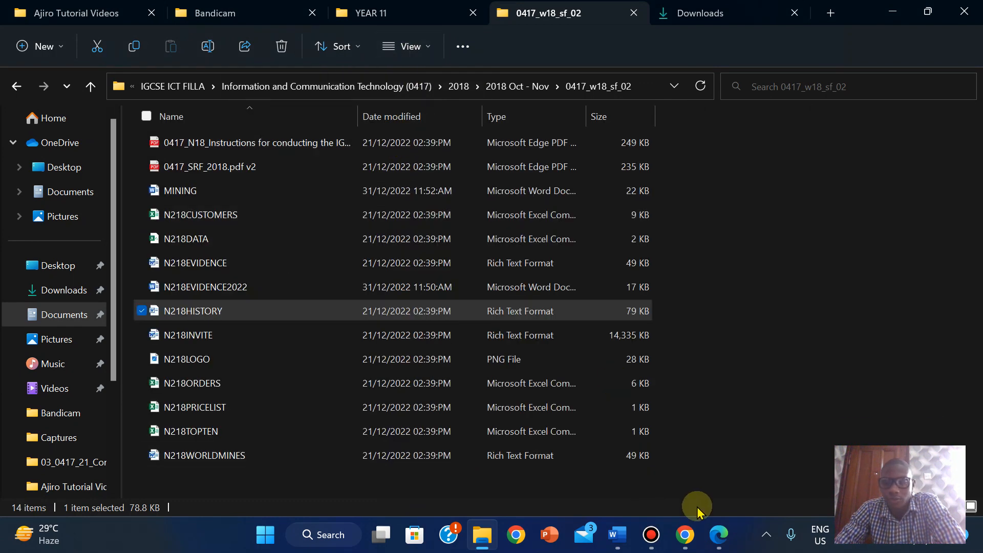
- Check the Evidence 1 task in the question paper, then return to the folder window
mouse_move(539, 6)
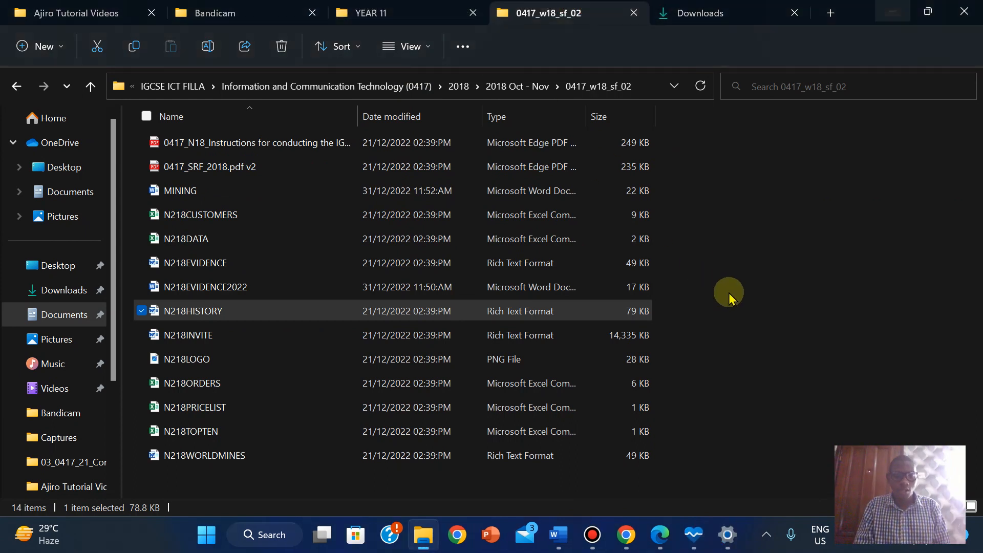
left_click(659, 535)
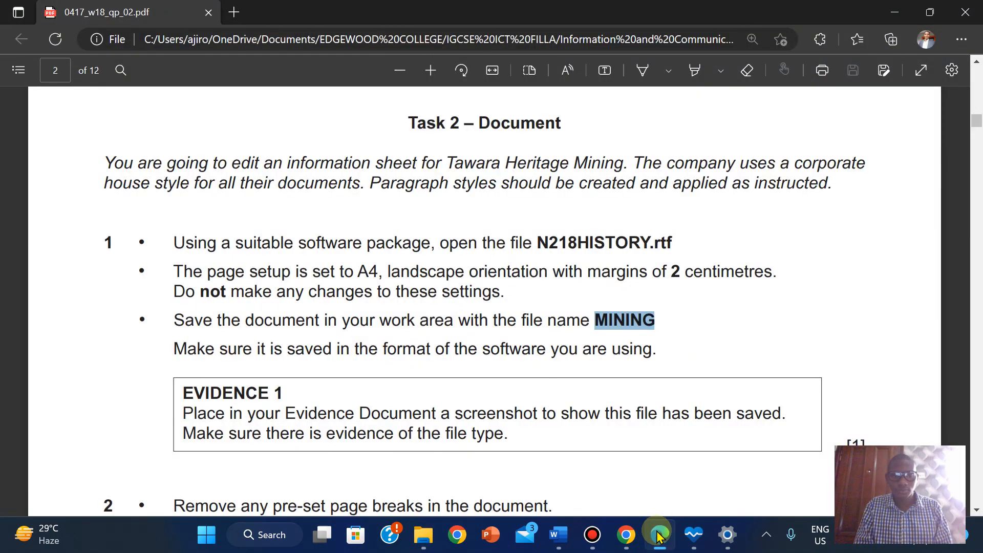
left_click(660, 535)
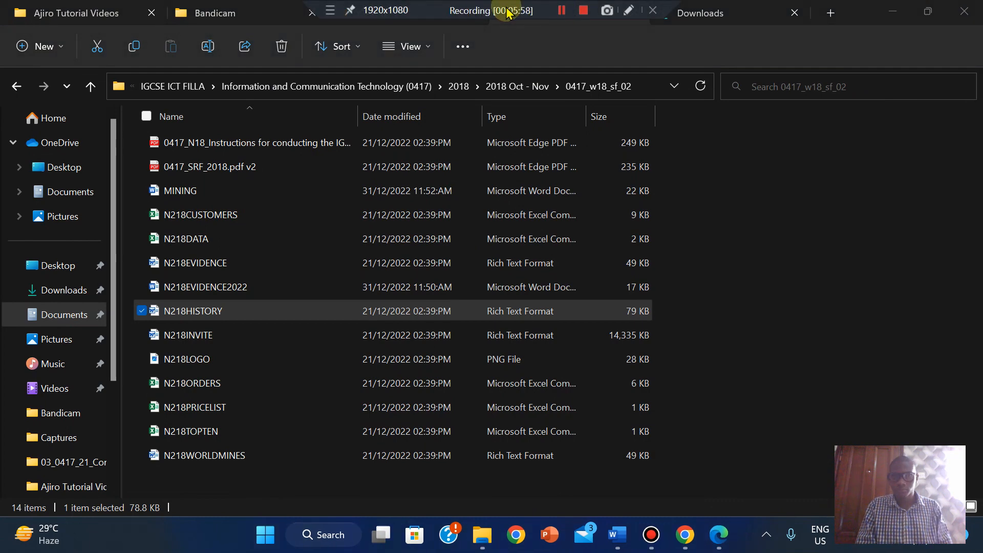
left_click(720, 532)
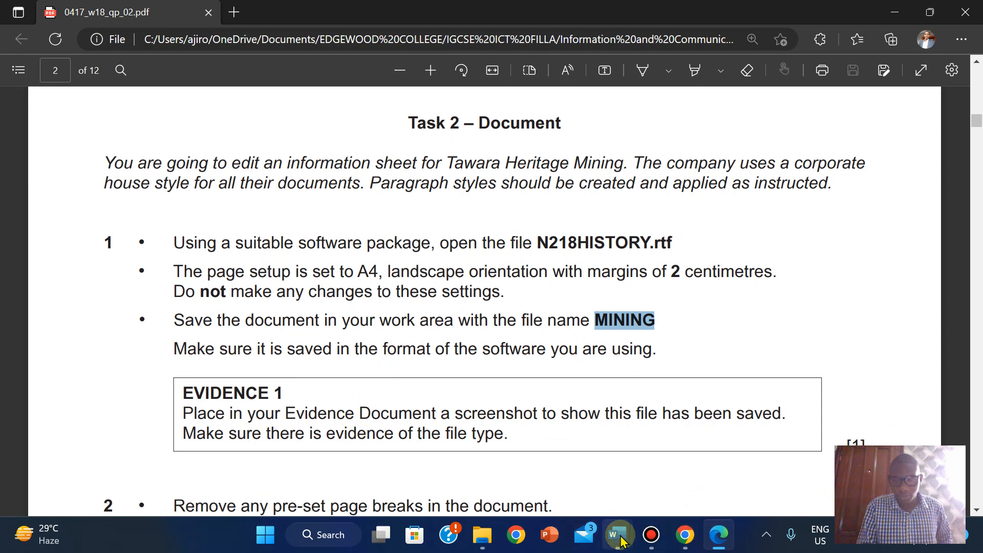
mouse_move(469, 538)
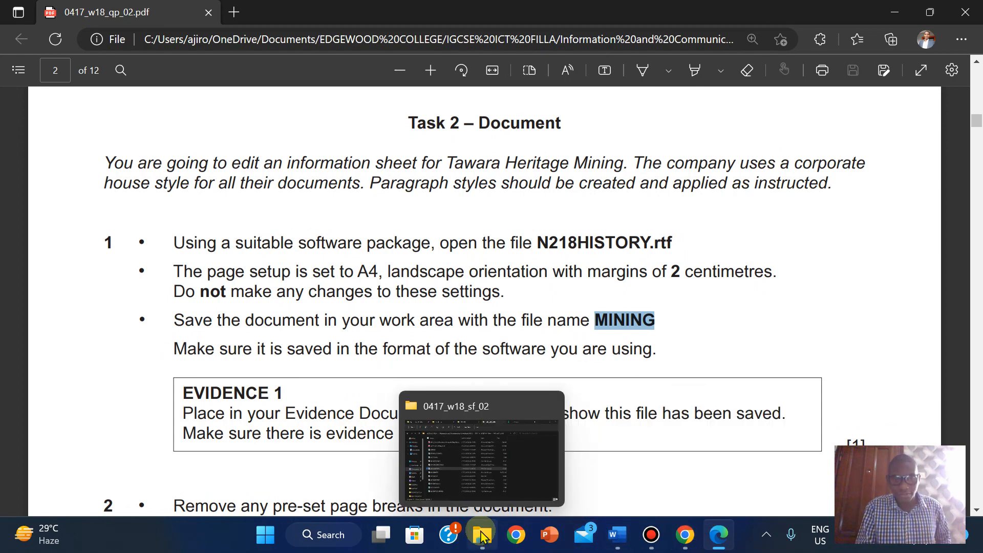
left_click(456, 440)
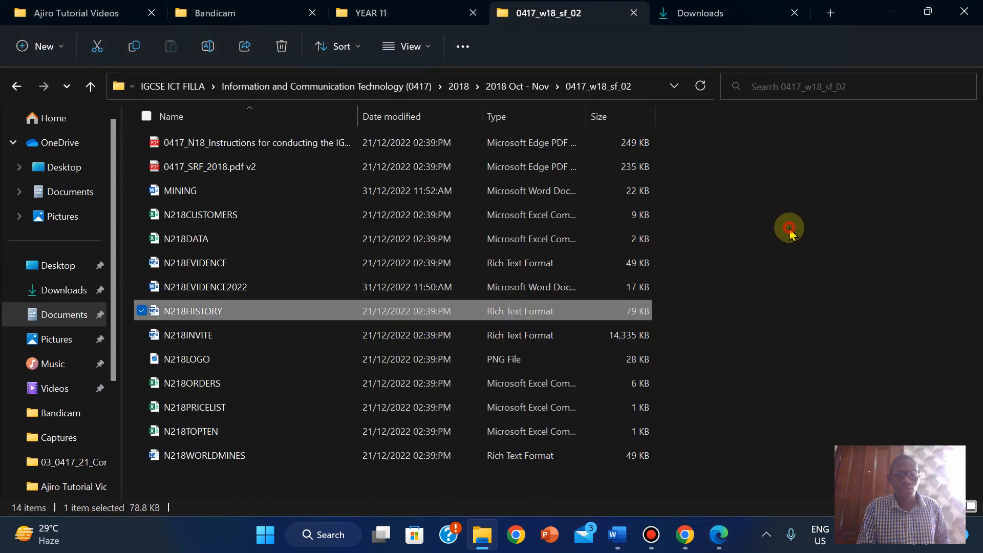
- Sort the folder's files by Date modified so MINING comes first
right_click(790, 231)
mouse_move(715, 270)
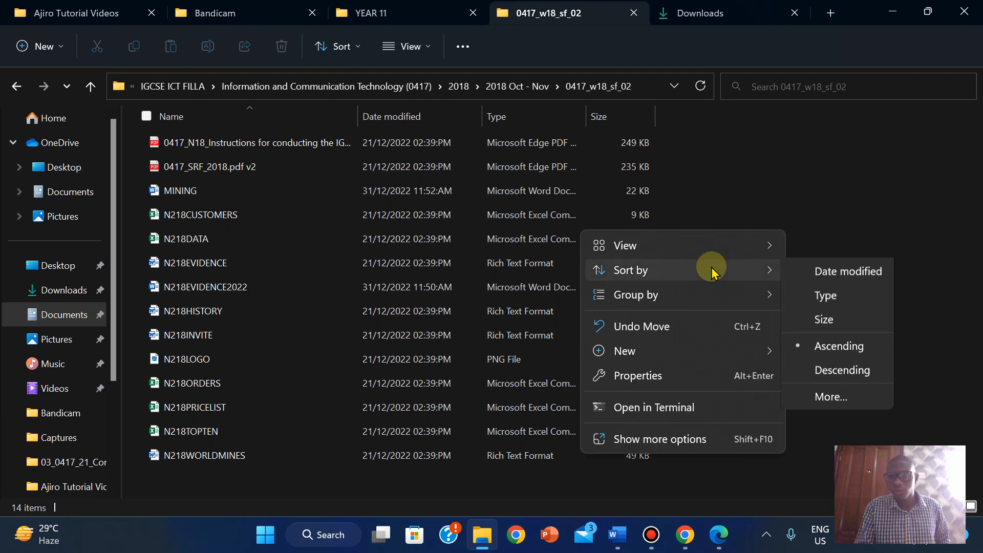
left_click(832, 296)
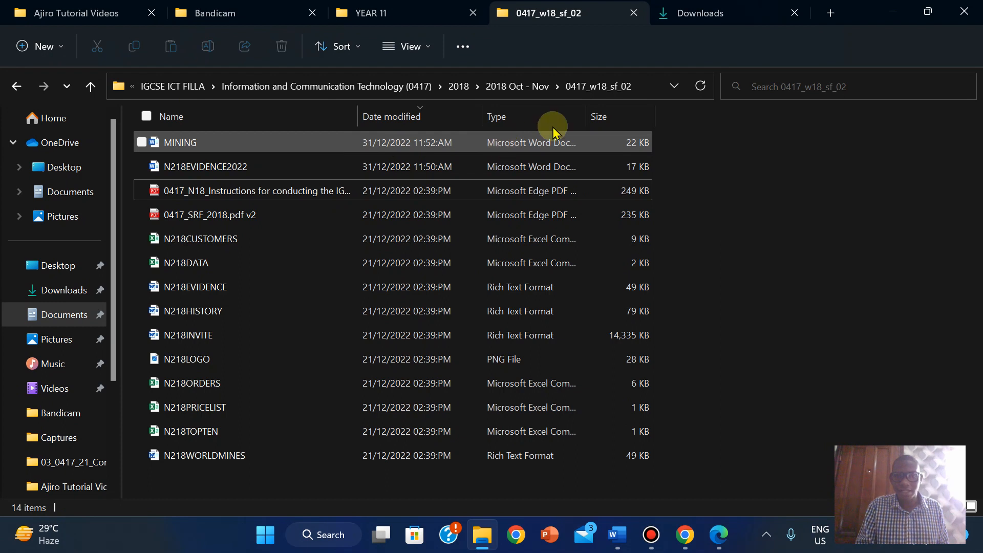
- Resize the Name and Type columns to compact widths
double_click(589, 113)
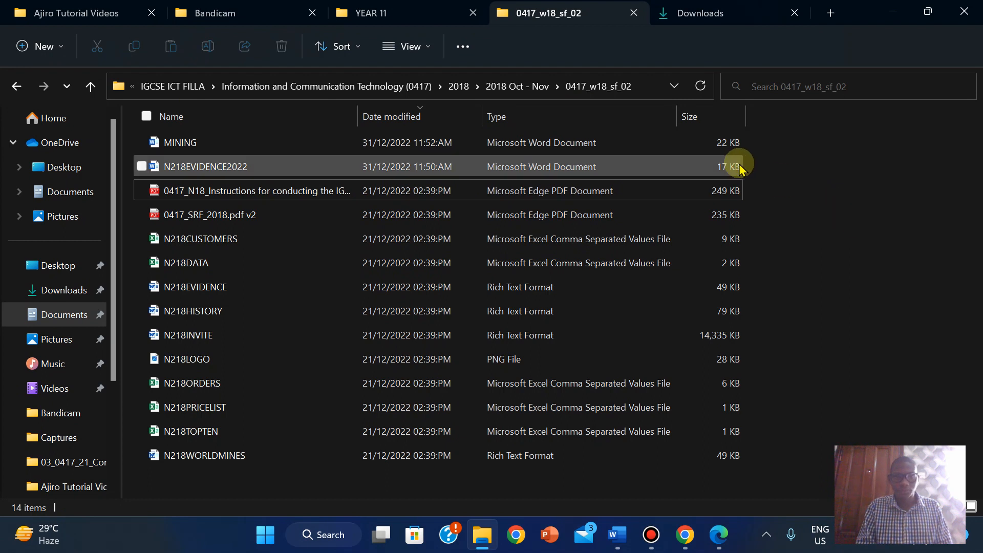
double_click(361, 110)
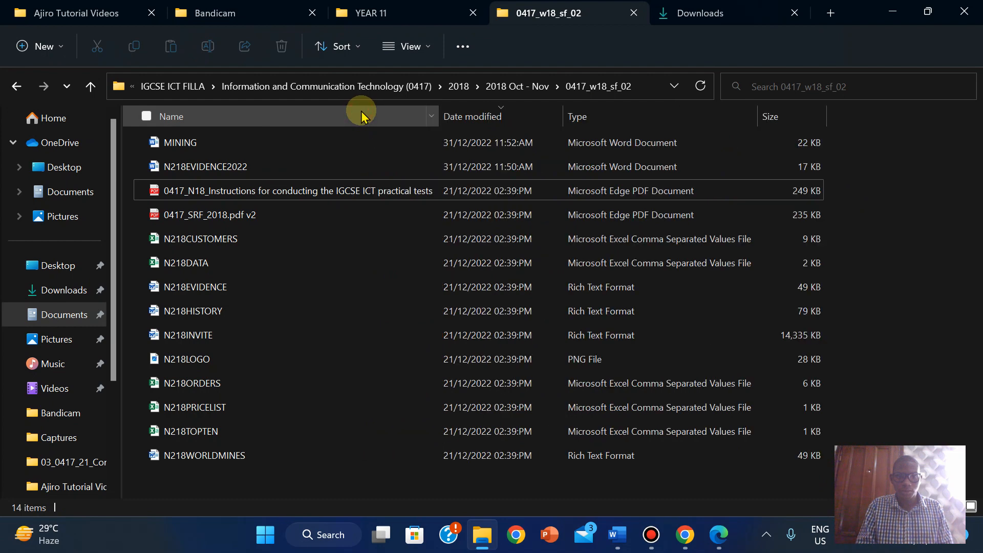
left_click_drag(439, 108, 268, 125)
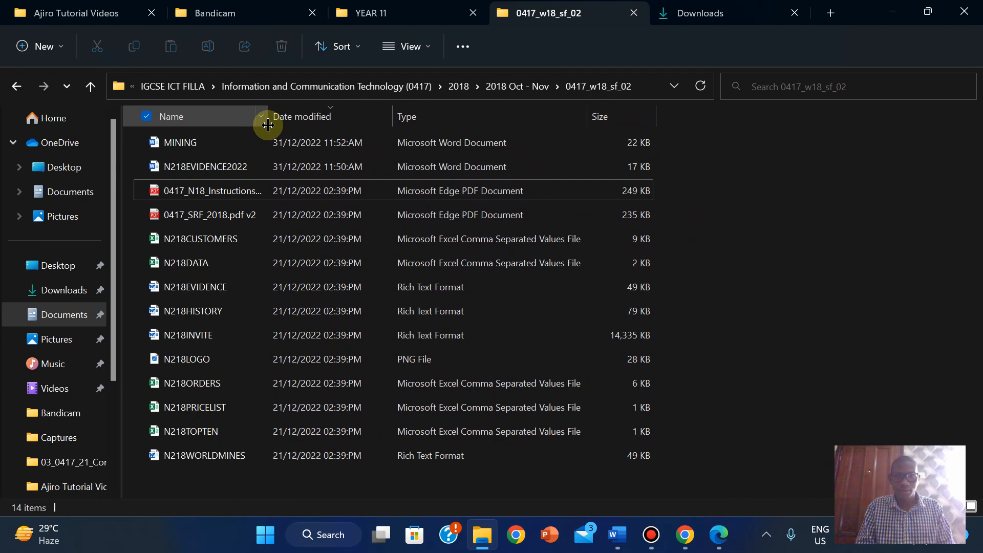
left_click_drag(588, 112, 519, 112)
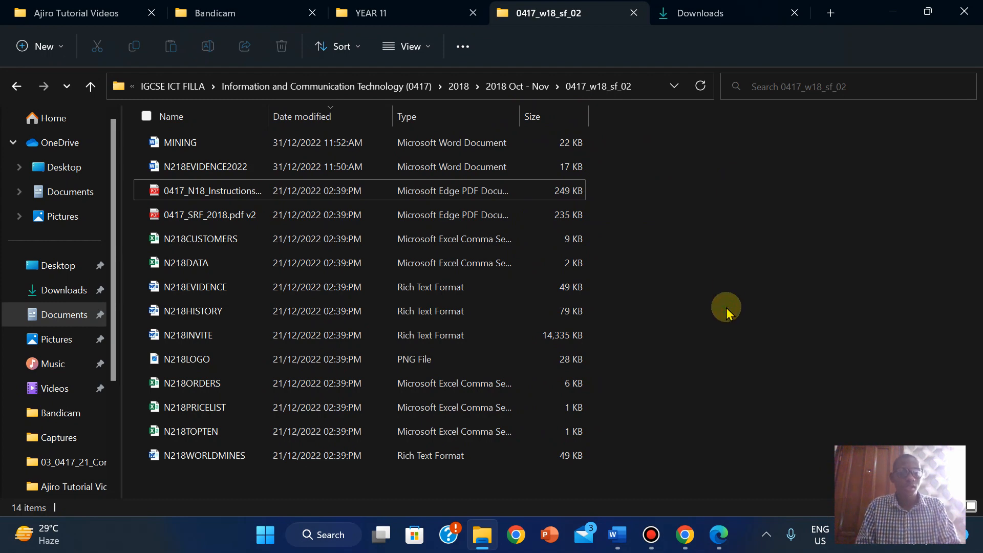
key("super")
- Snip the folder path down to the MINING Microsoft Word Document row with Snipping Tool
type("SN")
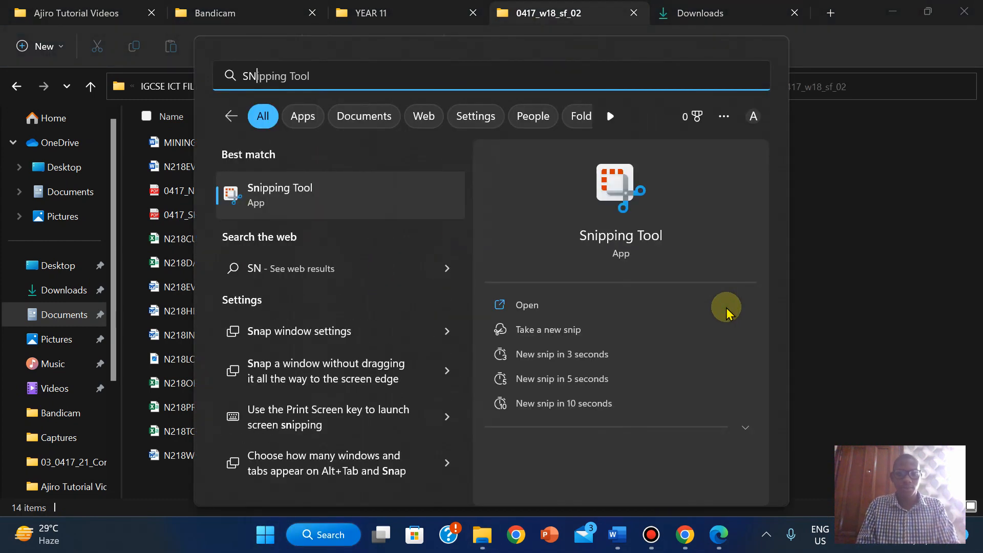
left_click(523, 304)
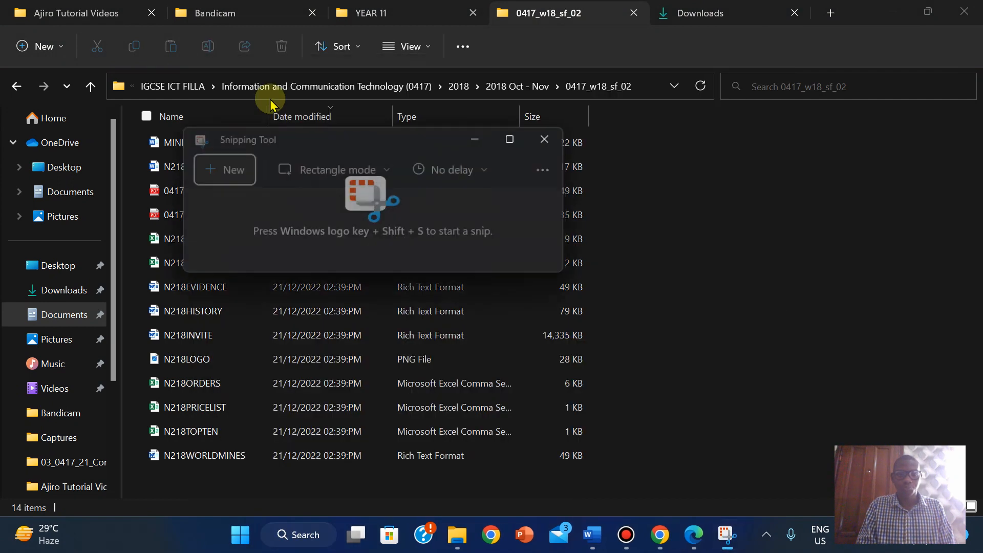
left_click(233, 169)
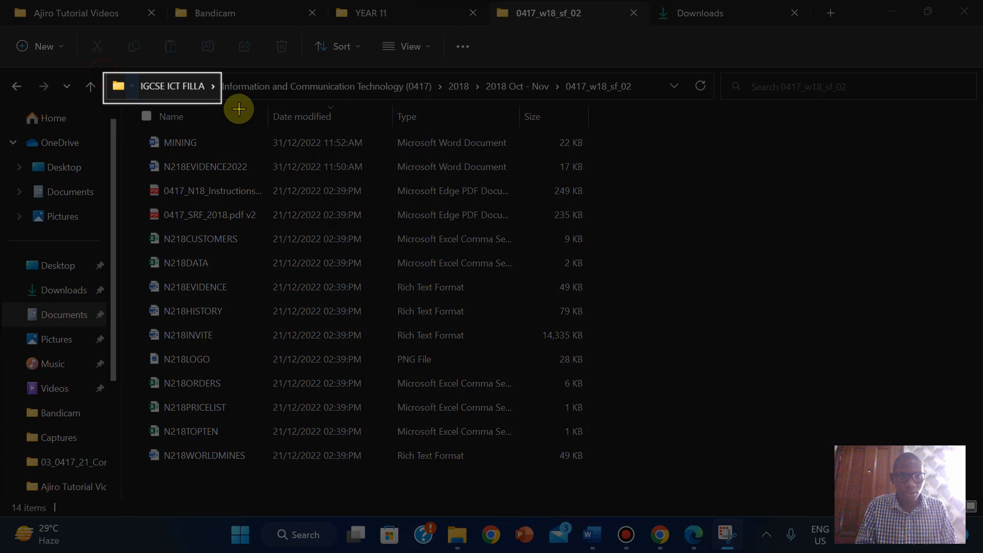
left_click_drag(238, 108, 645, 153)
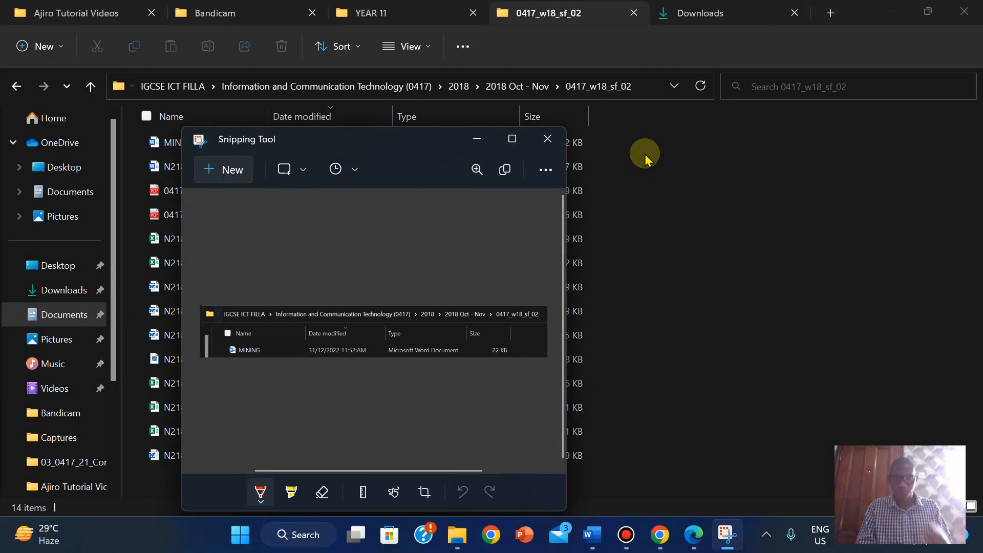
- Bring the MINING document forward and minimize the question paper PDF
mouse_move(591, 533)
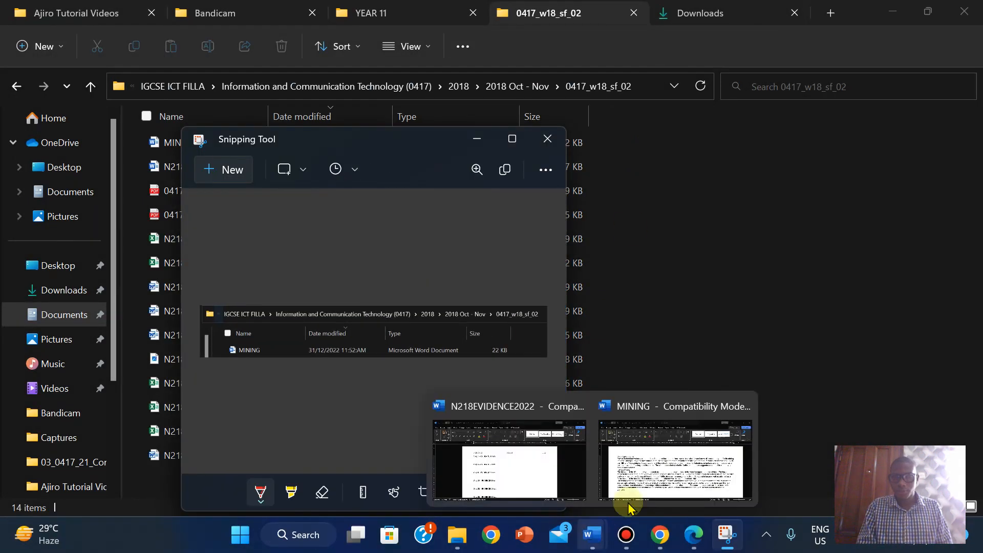
left_click(709, 497)
left_click(687, 544)
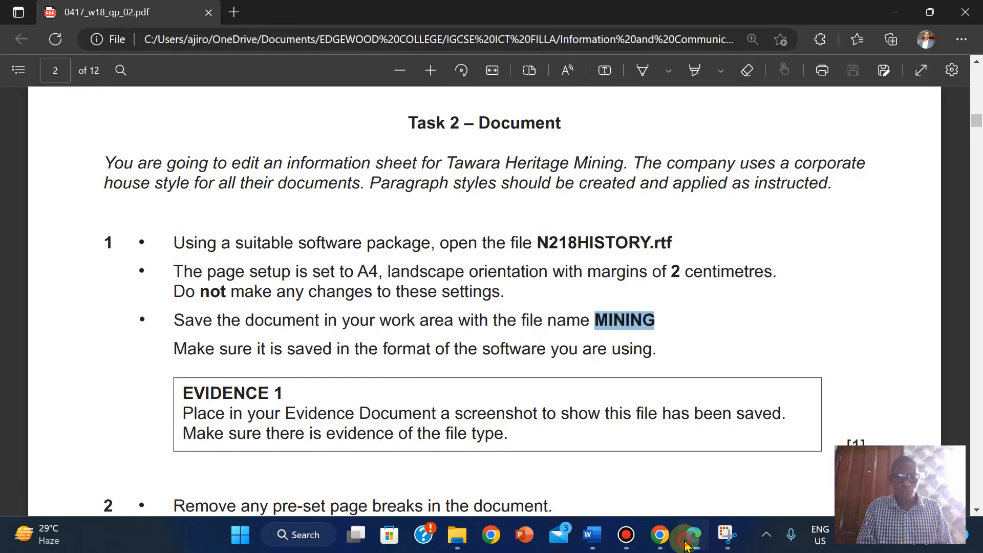
left_click(687, 543)
- Paste the folder-path and MINING screenshot under Step 1 in N218EVIDENCE2022, then move below Step 4
mouse_move(591, 535)
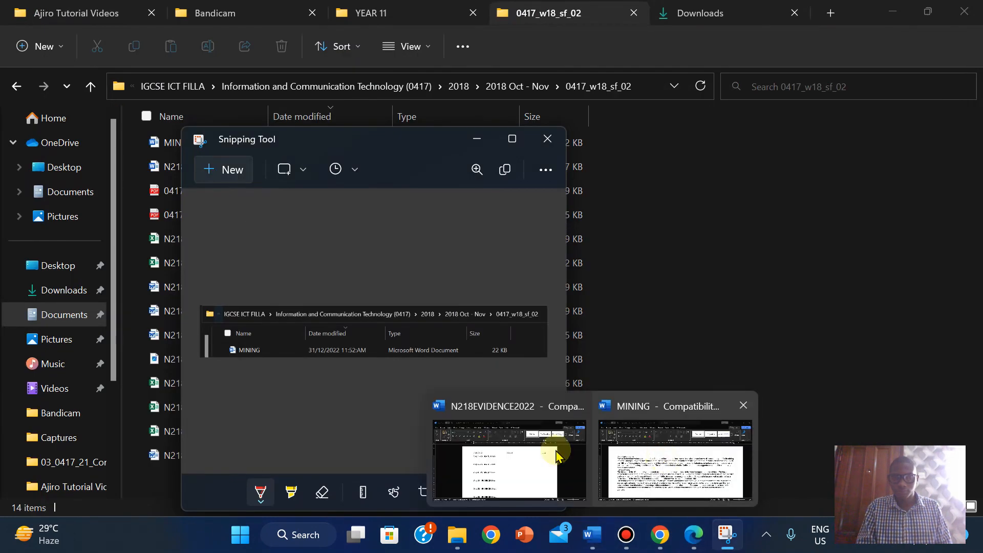
left_click(516, 439)
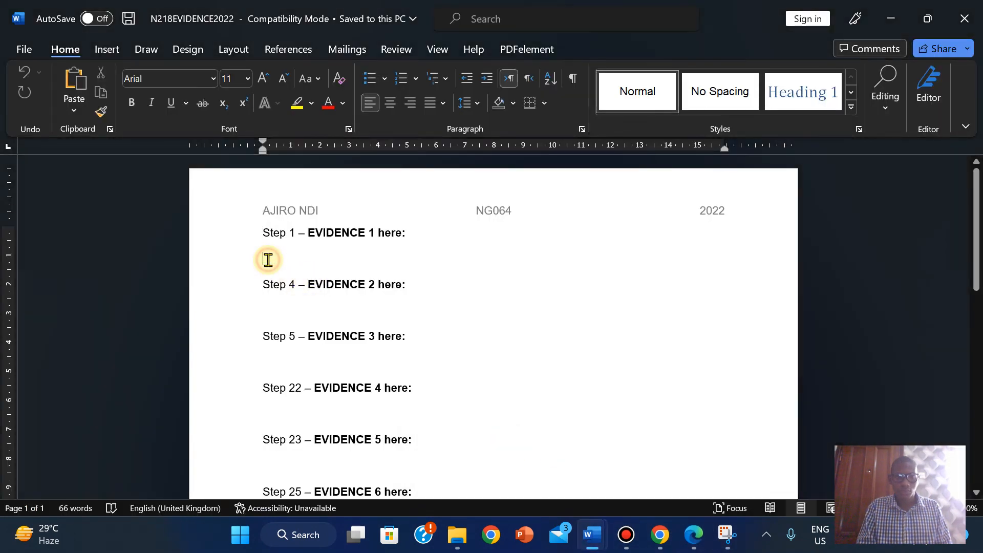
key("ctrl+v")
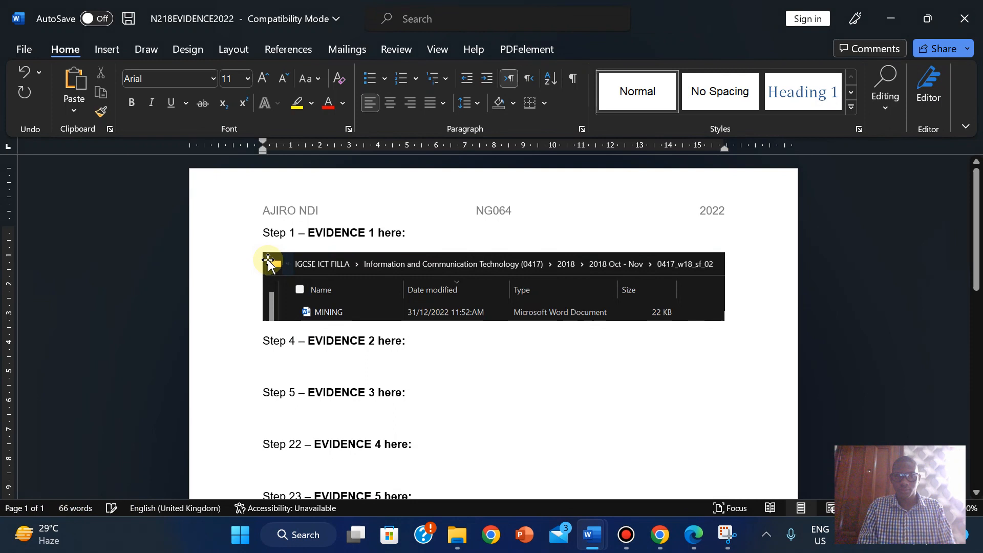
left_click(655, 288)
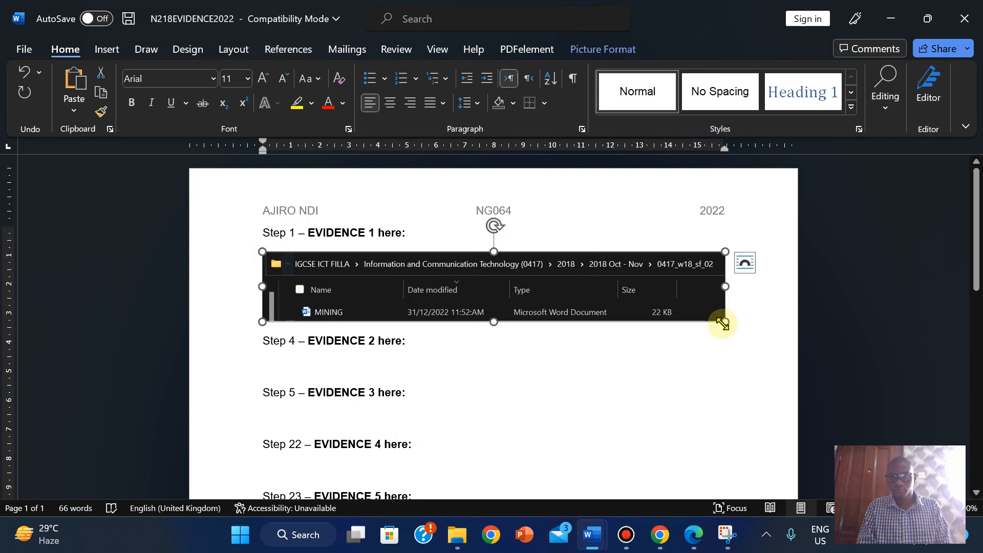
left_click(726, 360)
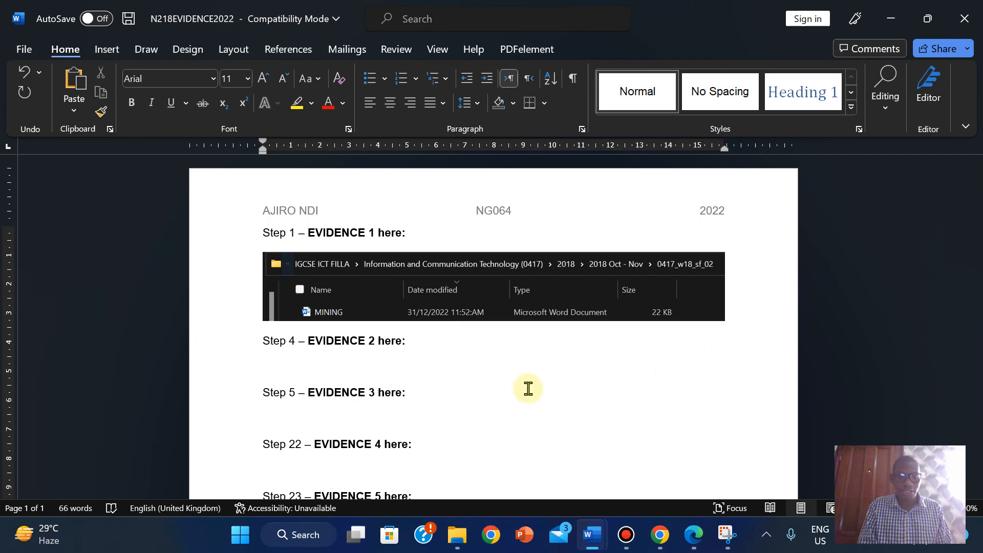
left_click(240, 538)
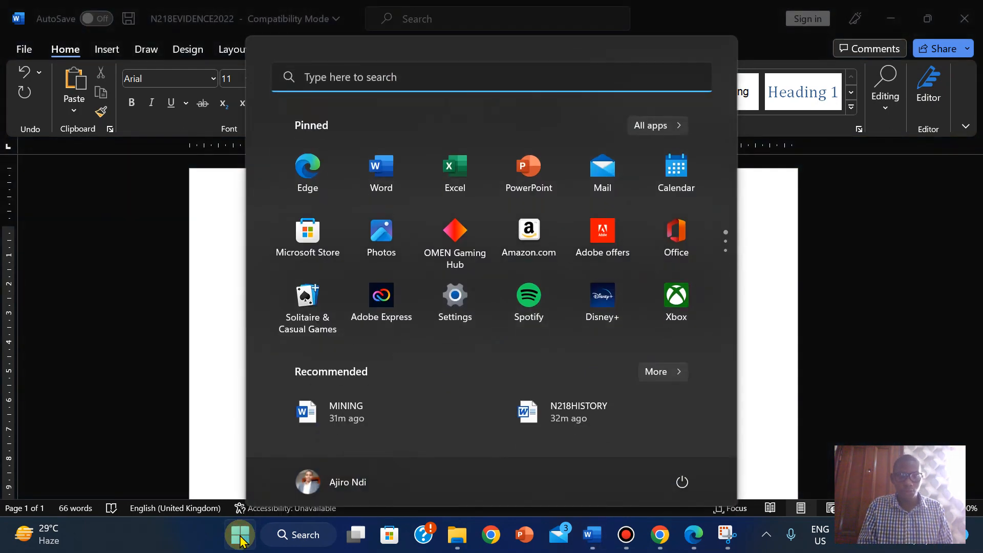
left_click(457, 320)
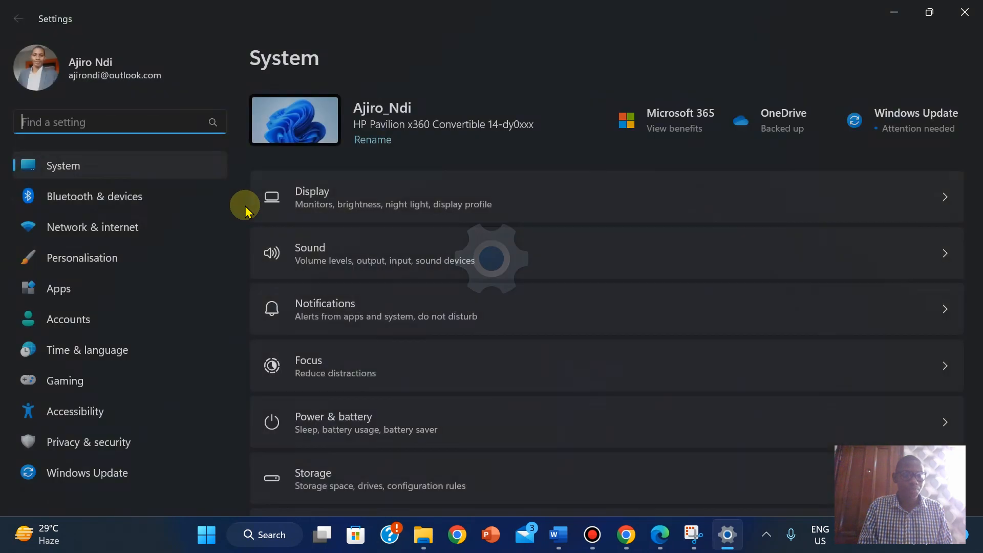
left_click(100, 265)
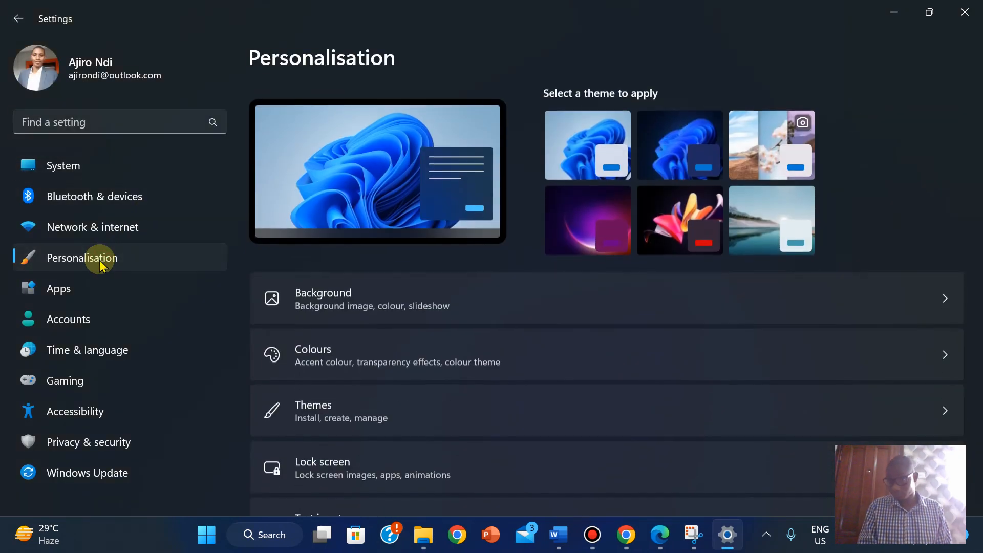
left_click(349, 354)
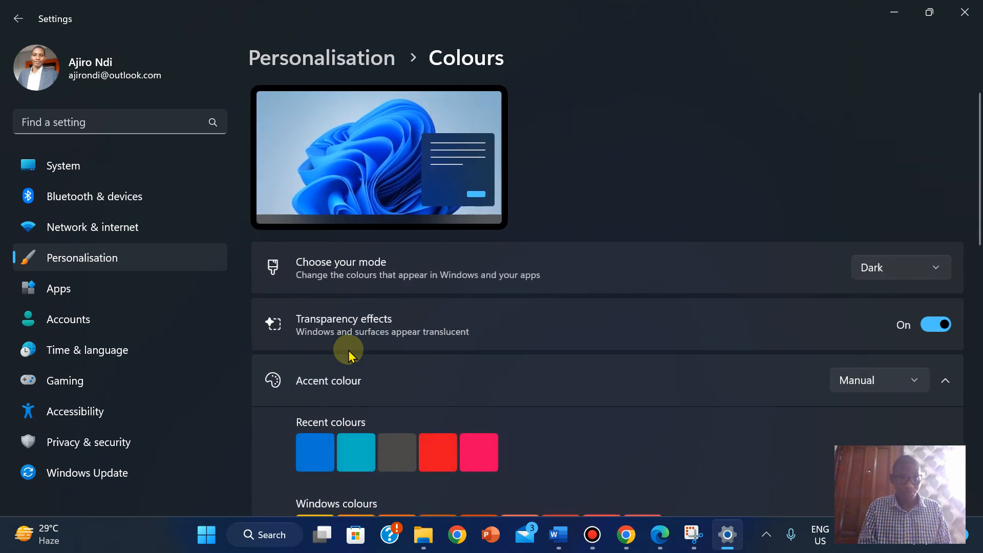
left_click(886, 272)
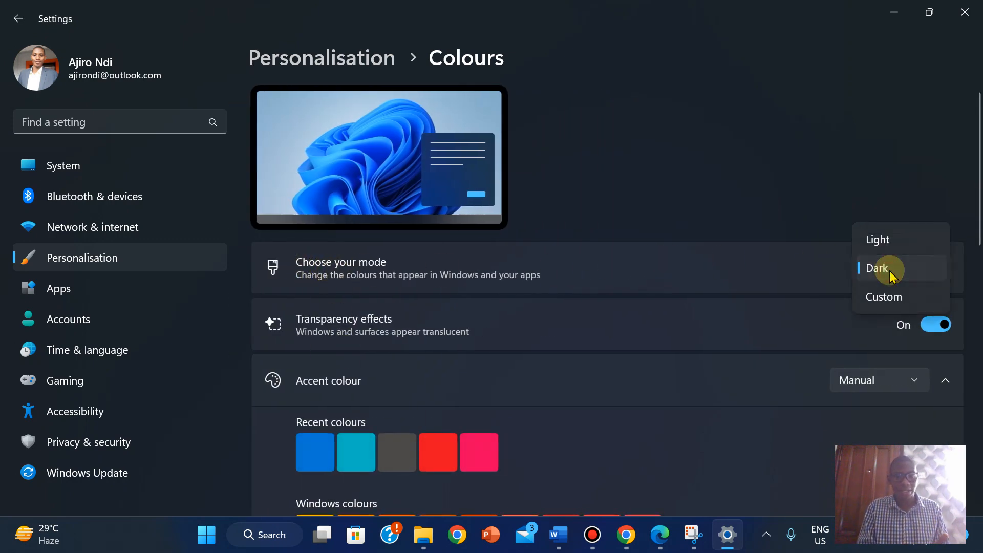
left_click(889, 272)
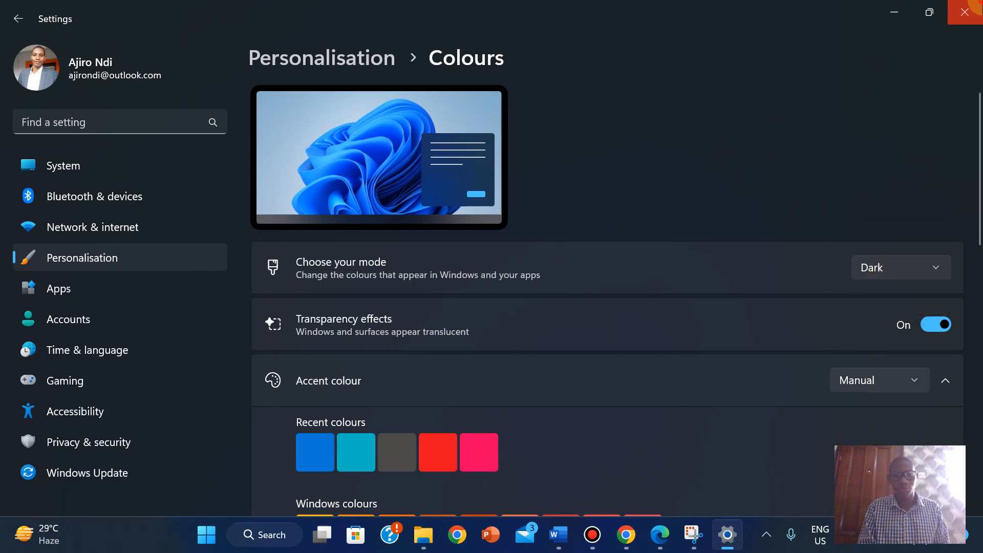
left_click(964, 11)
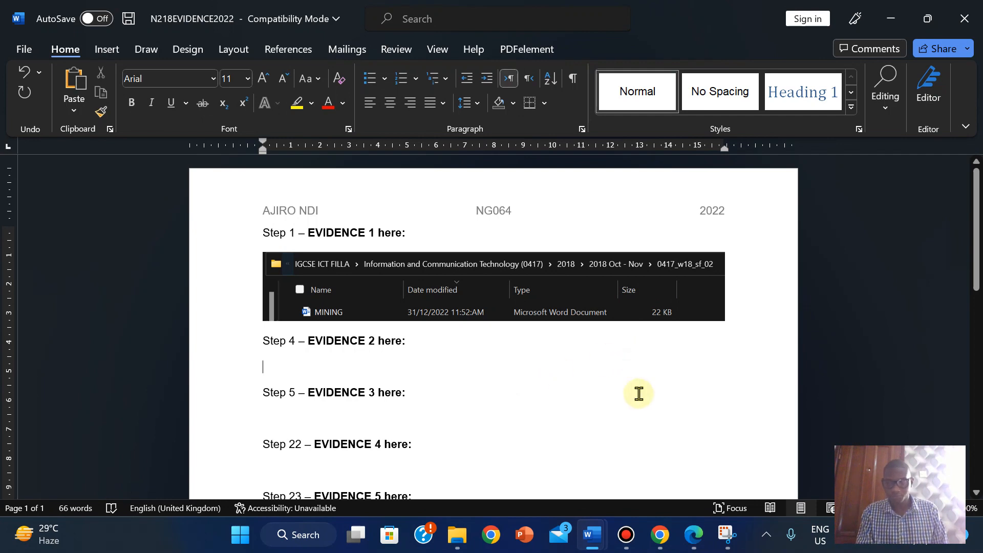
- Mark Task 2's introduction through the Evidence 1 box yellow on the question paper, then go back to MINING
left_click(692, 542)
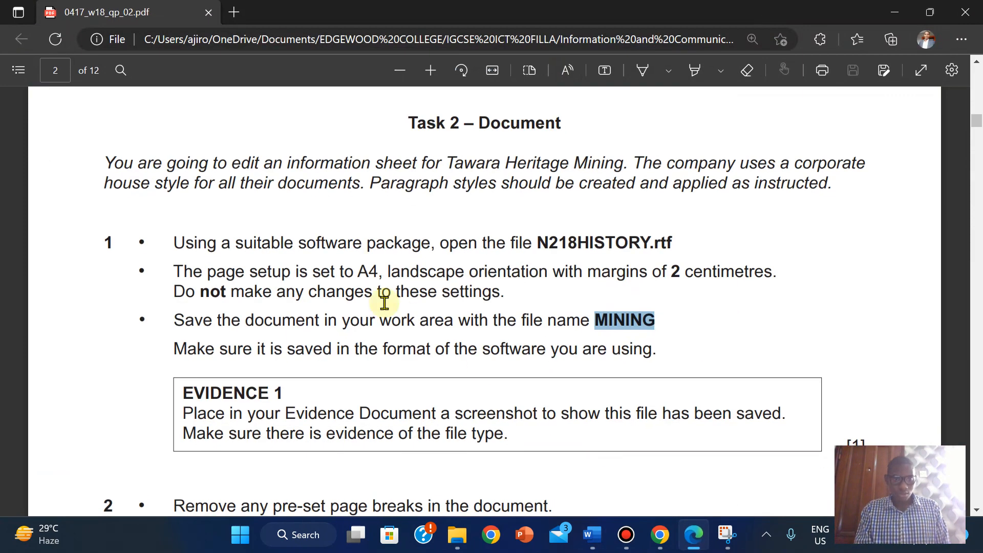
mouse_move(977, 123)
left_mouse_down()
mouse_move(977, 137)
mouse_move(976, 128)
left_mouse_up()
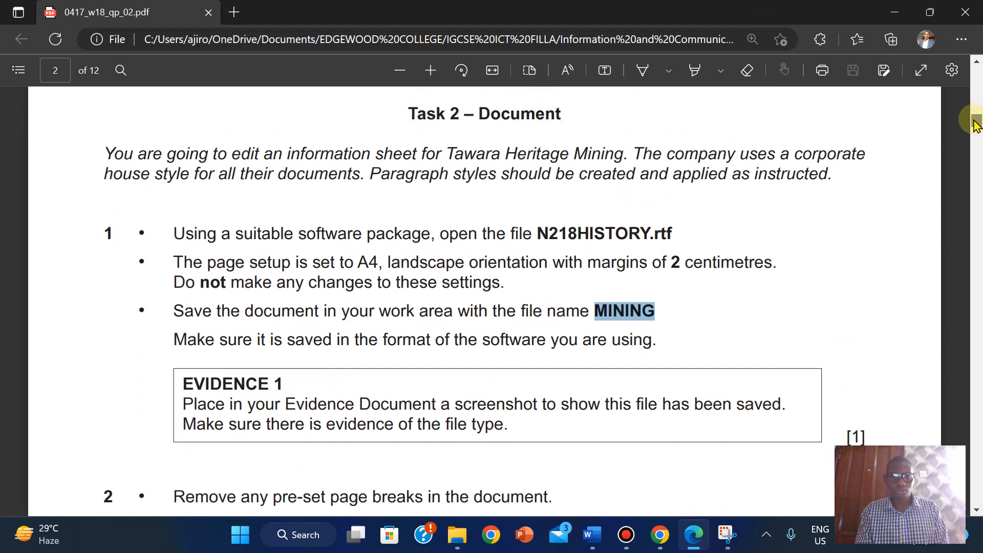
left_click(694, 70)
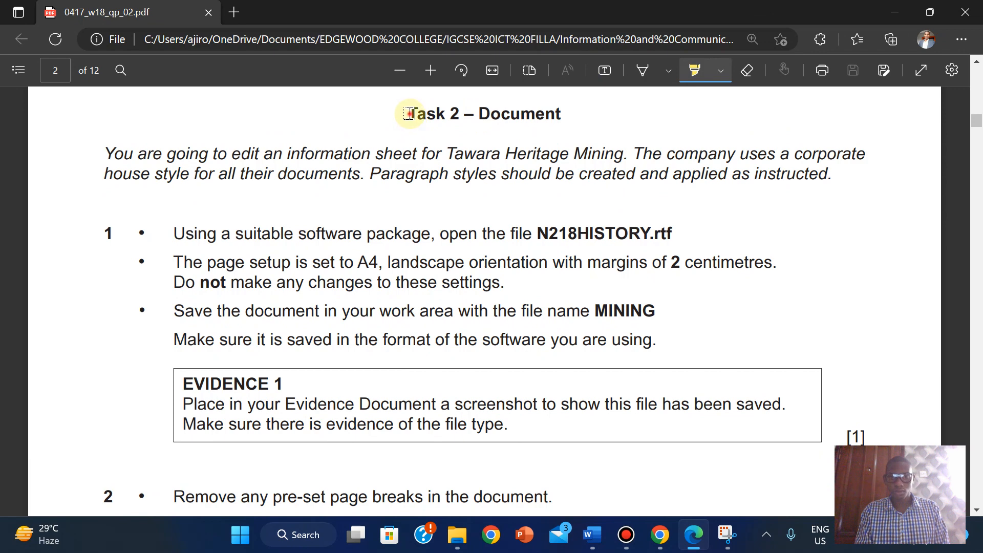
mouse_move(409, 114)
left_mouse_down()
mouse_move(705, 358)
mouse_move(870, 441)
left_mouse_up()
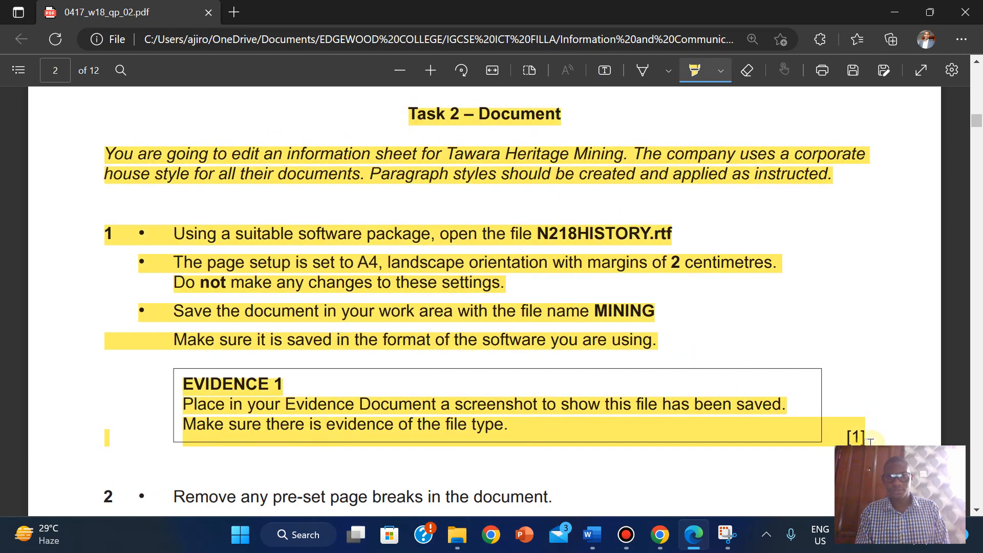
left_click_drag(977, 124, 977, 132)
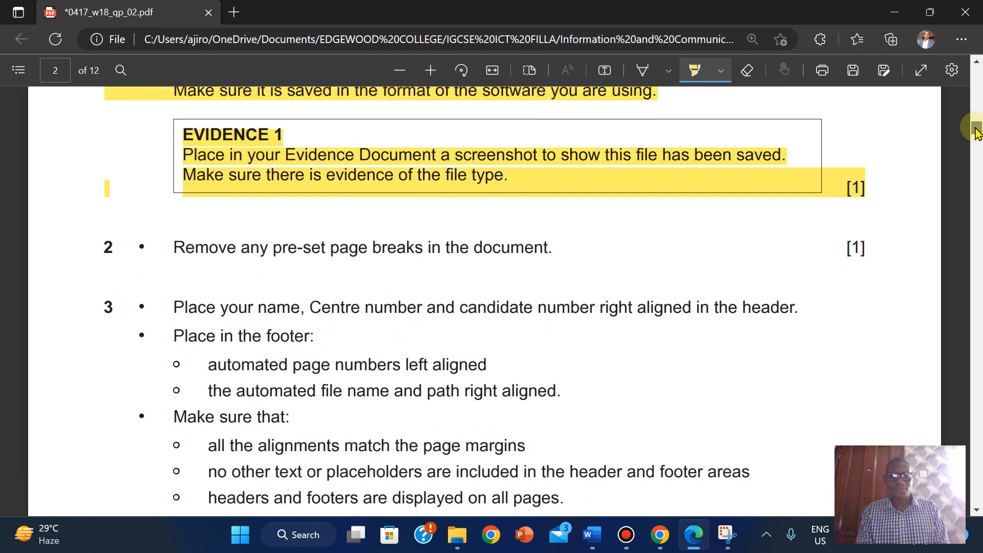
left_click(695, 72)
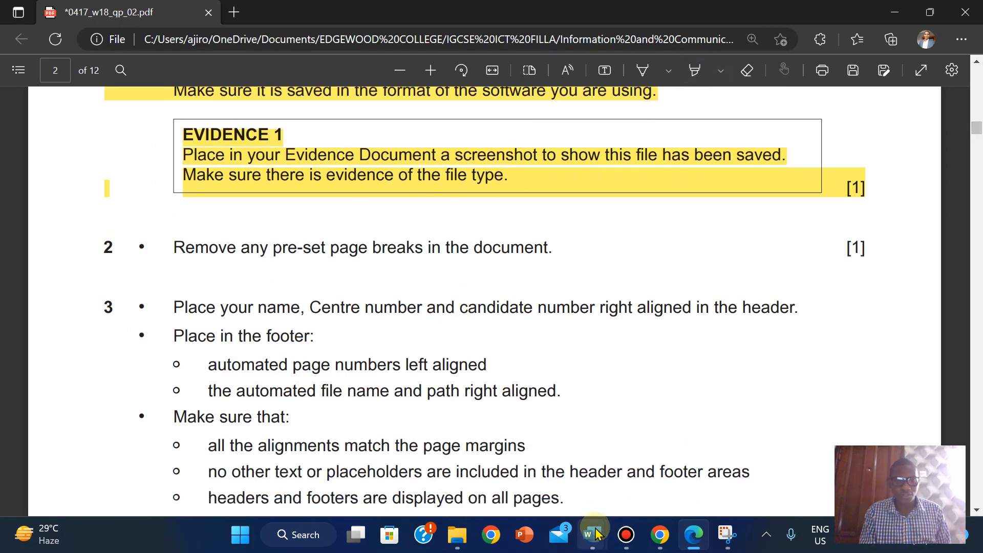
mouse_move(595, 534)
left_click(691, 442)
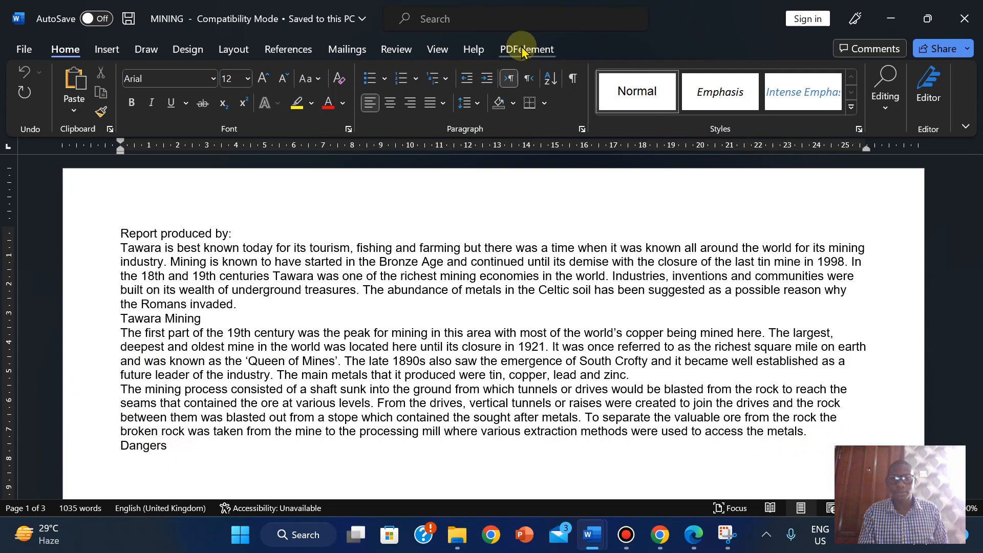
- Show formatting marks and delete the page break after Dangers
left_click(572, 82)
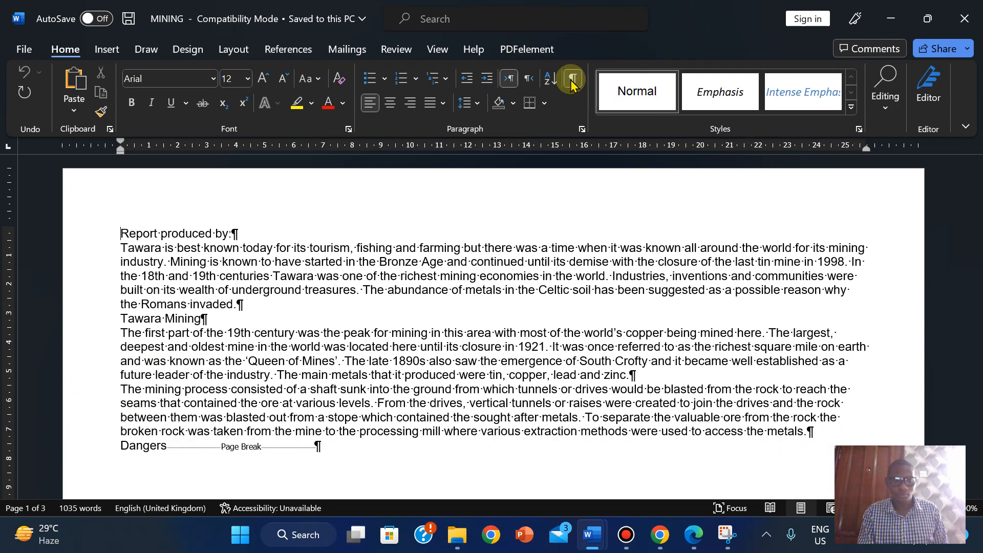
left_click(573, 82)
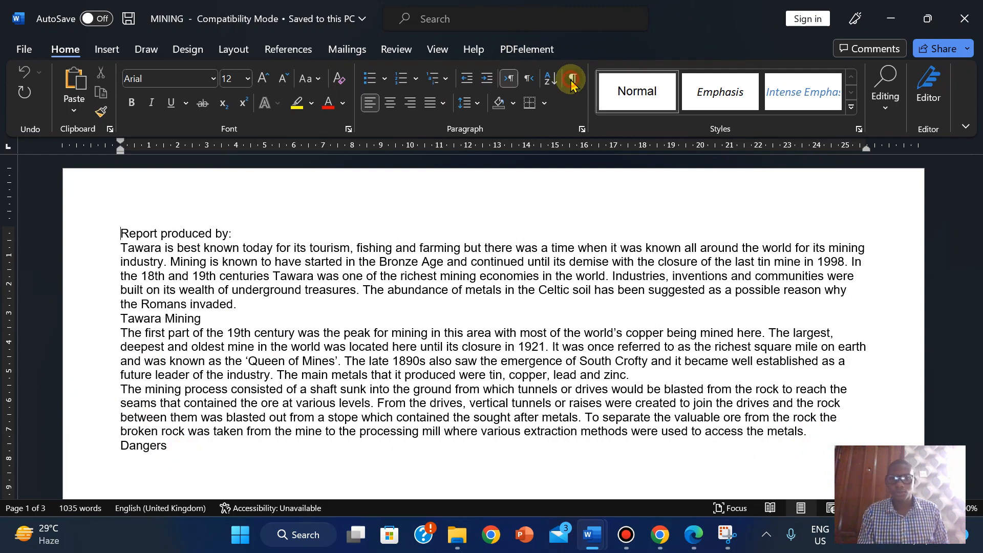
left_click(572, 82)
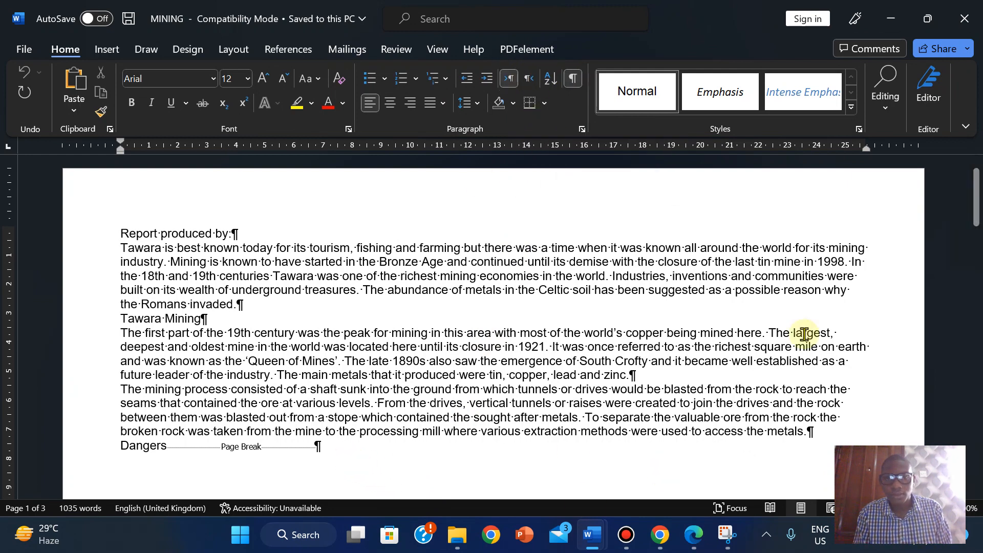
left_click_drag(976, 177, 976, 202)
left_click(332, 306)
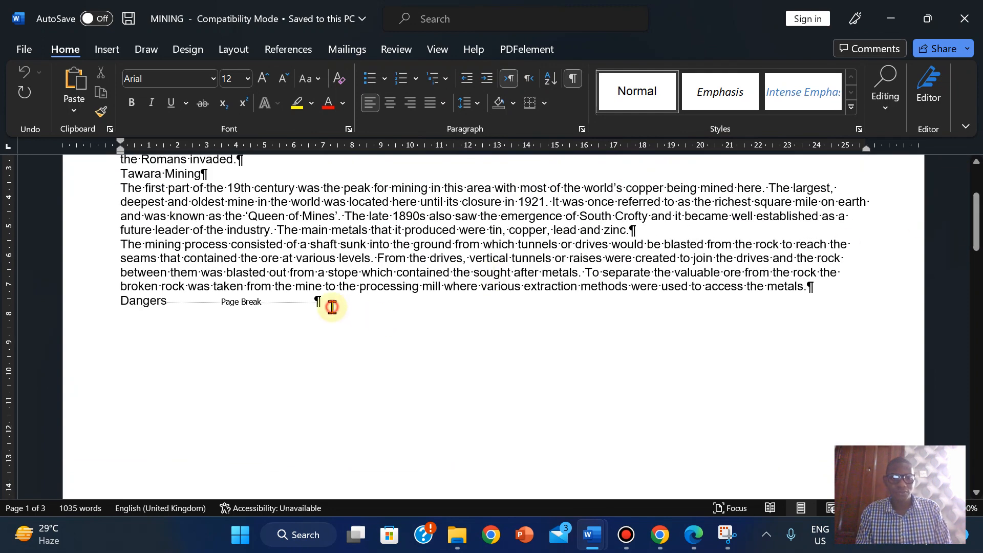
key("BackSpace")
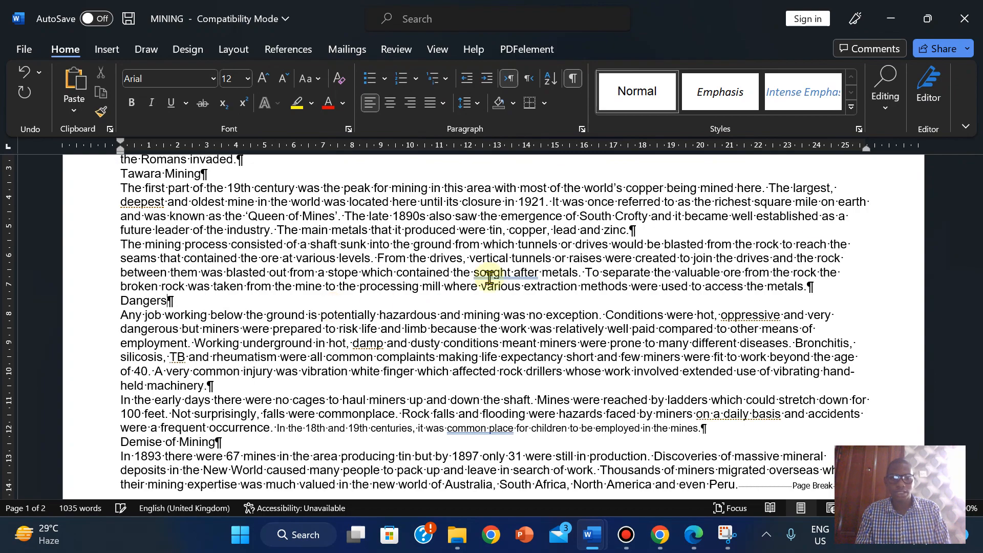
- Delete the page break after Peru. and hide the formatting marks again
left_click_drag(976, 230, 959, 266)
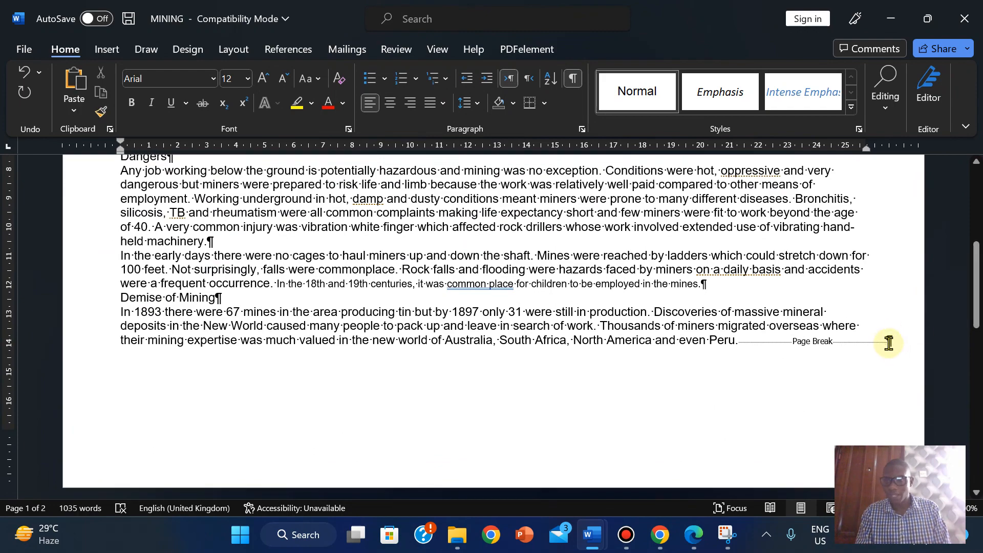
left_click(886, 342)
key("Delete")
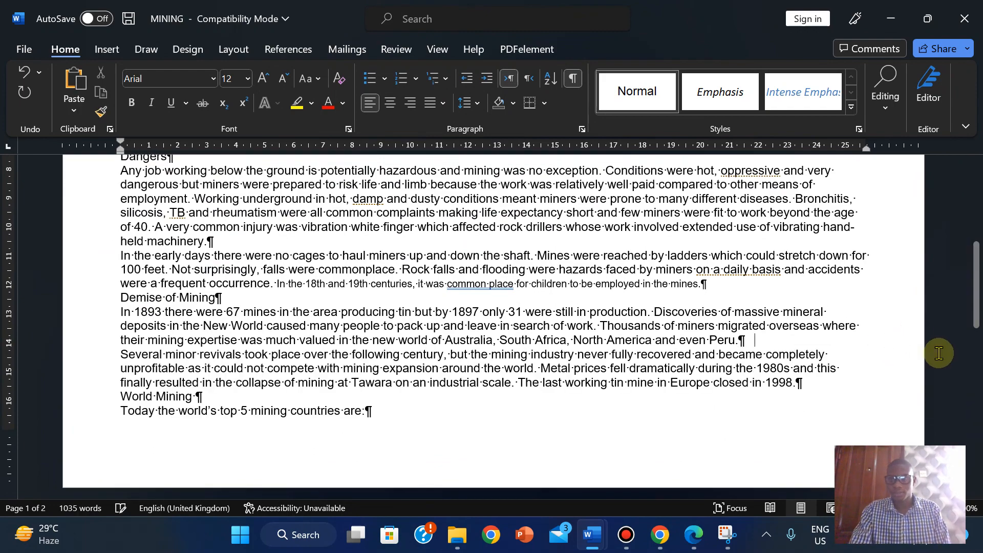
left_click_drag(978, 320, 945, 192)
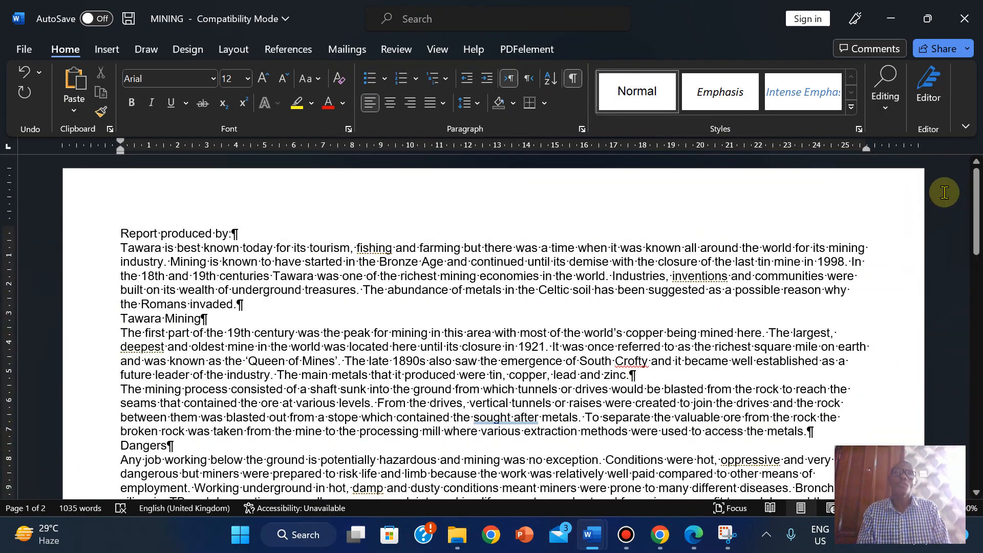
left_click(568, 80)
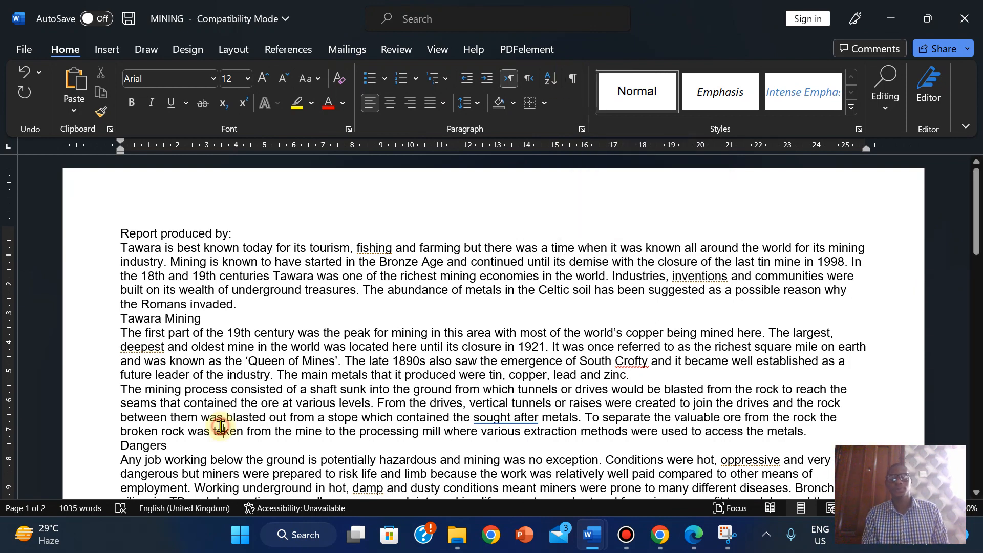
left_click(694, 534)
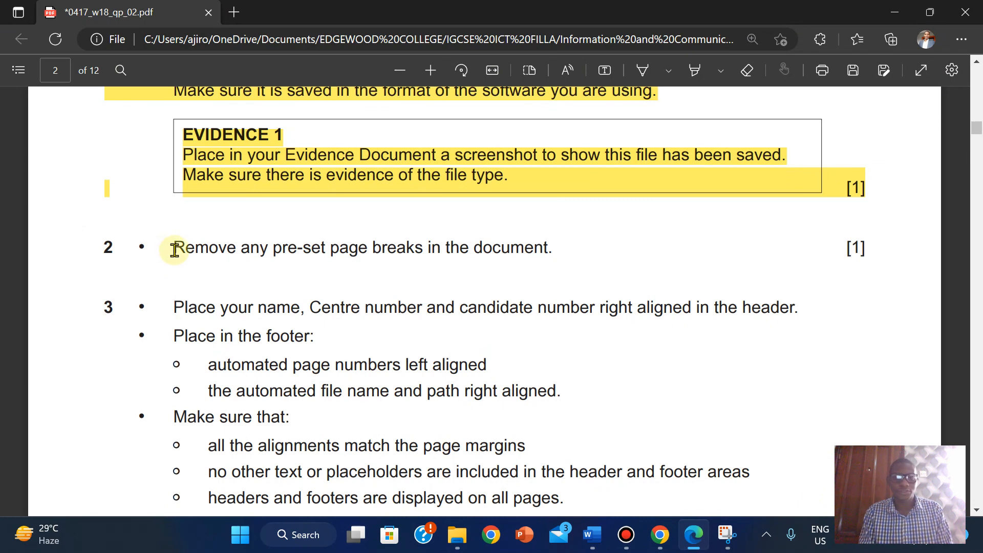
- Highlight item 2's line about removing pre-set page breaks, then scroll down to item 3
left_click(683, 77)
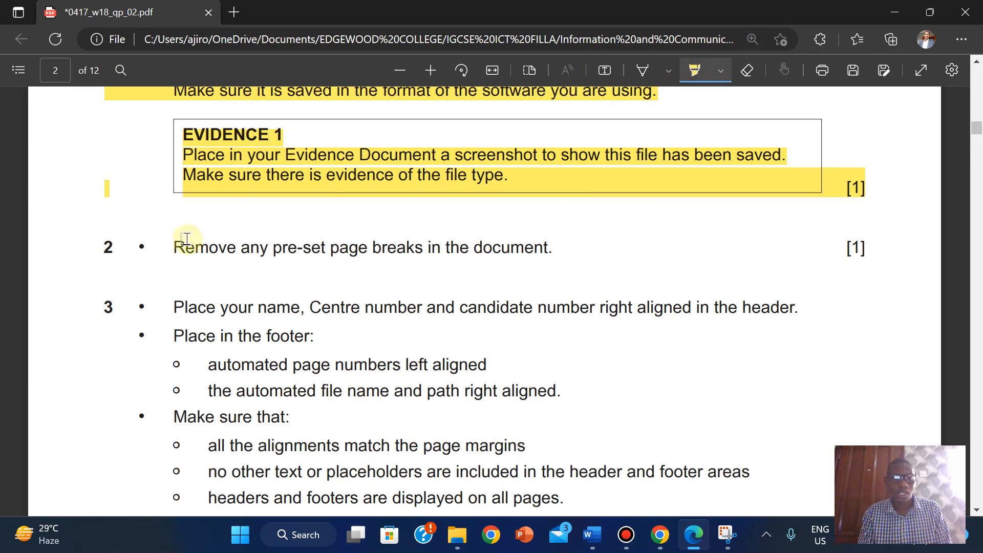
left_click_drag(174, 248, 602, 248)
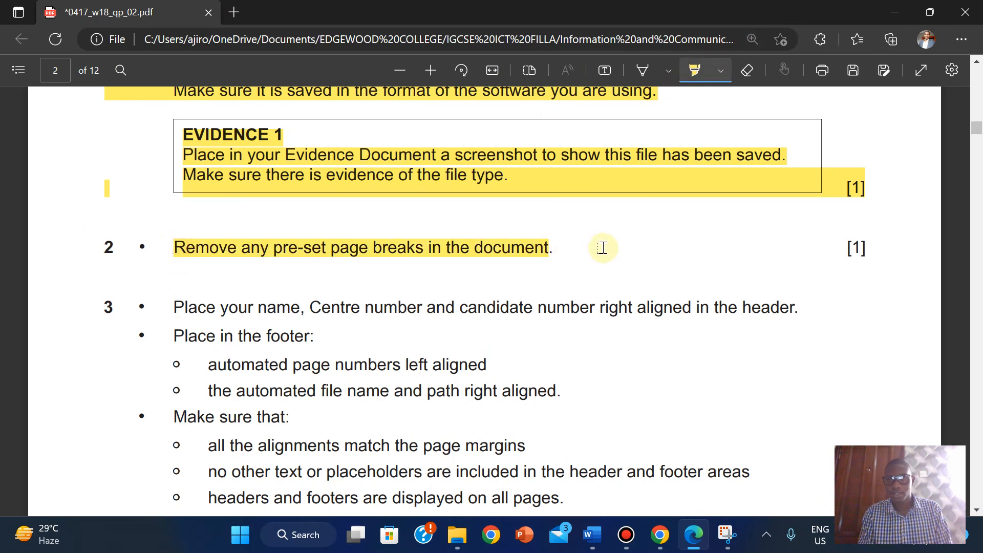
left_click(695, 70)
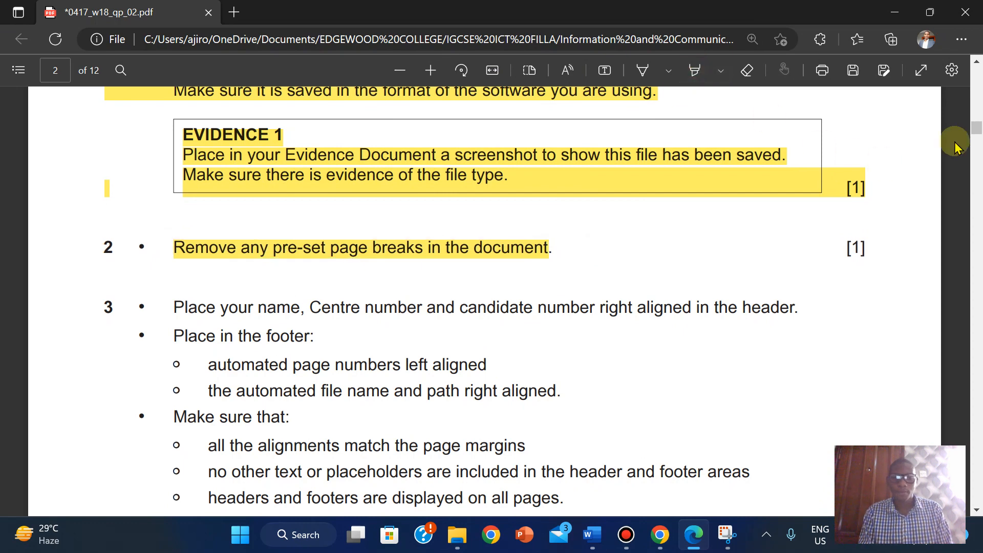
scroll(975, 134, "down", 1)
scroll(975, 134, "down", 5)
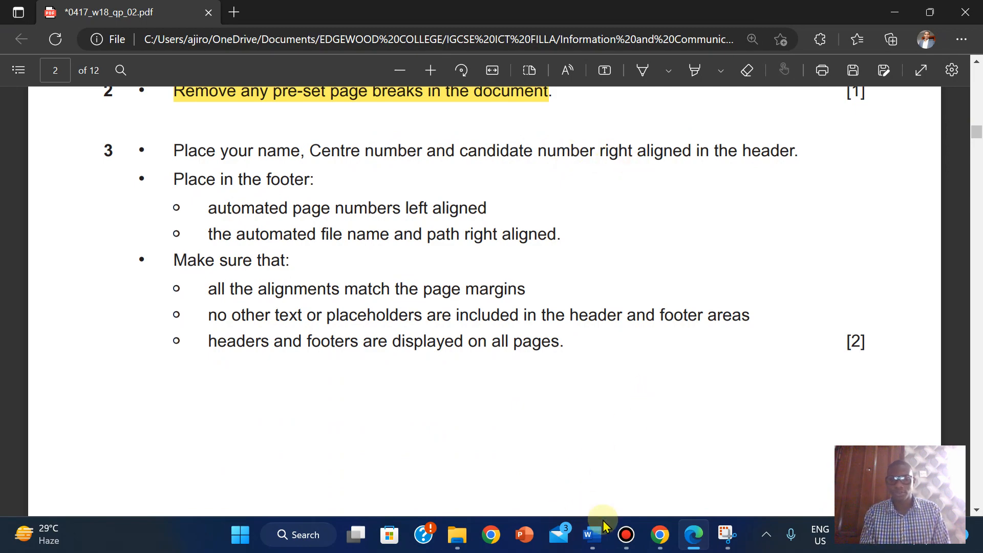
- Insert a blank three-column header and type the candidate's name in the right placeholder
mouse_move(593, 535)
left_click(646, 486)
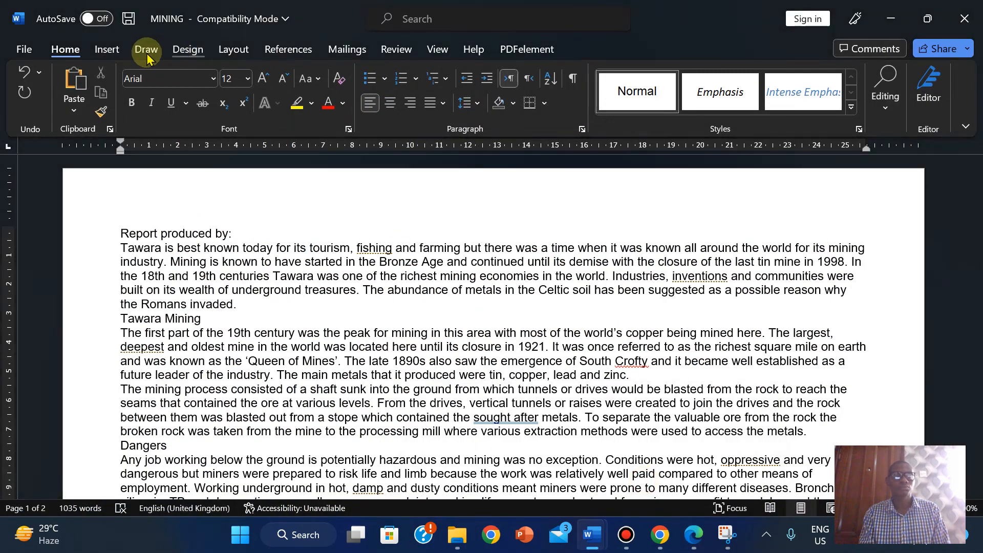
left_click(112, 54)
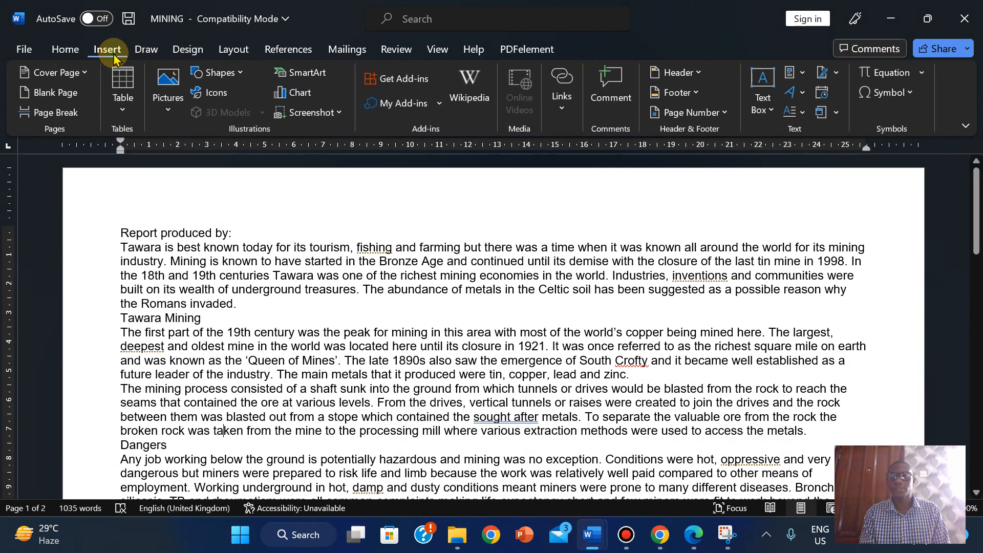
left_click(693, 73)
left_click(814, 221)
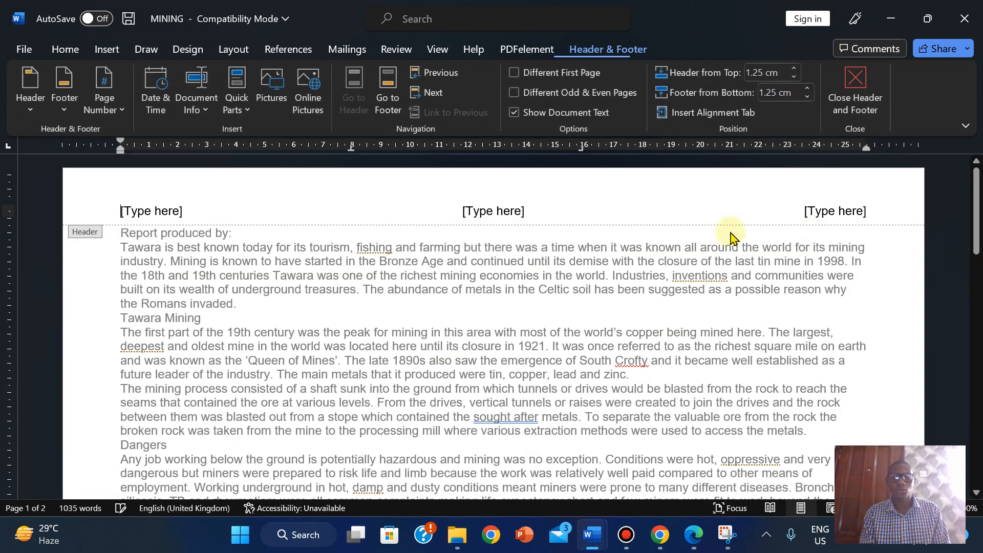
left_click(830, 223)
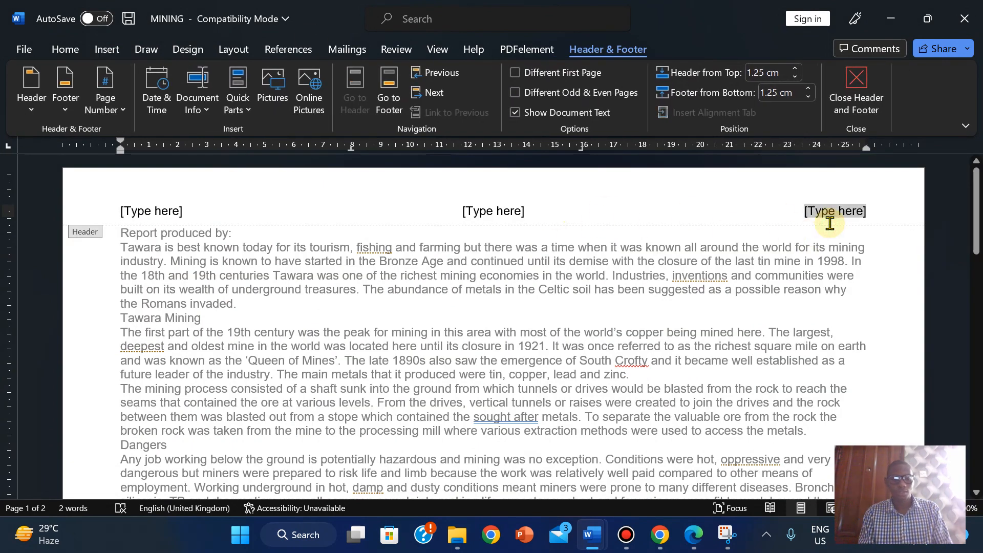
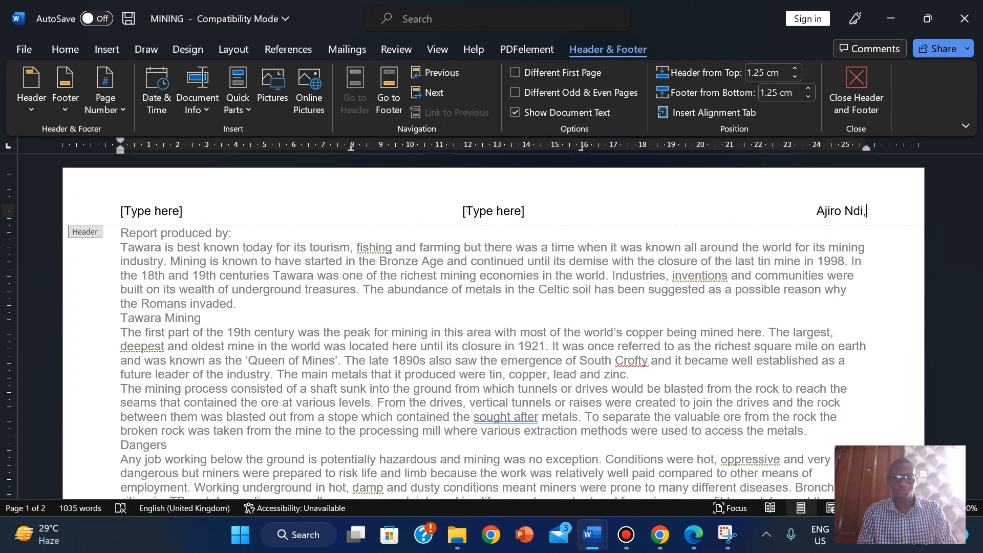
- Complete the right header line with the centre number and the year 2022
left_click(694, 535)
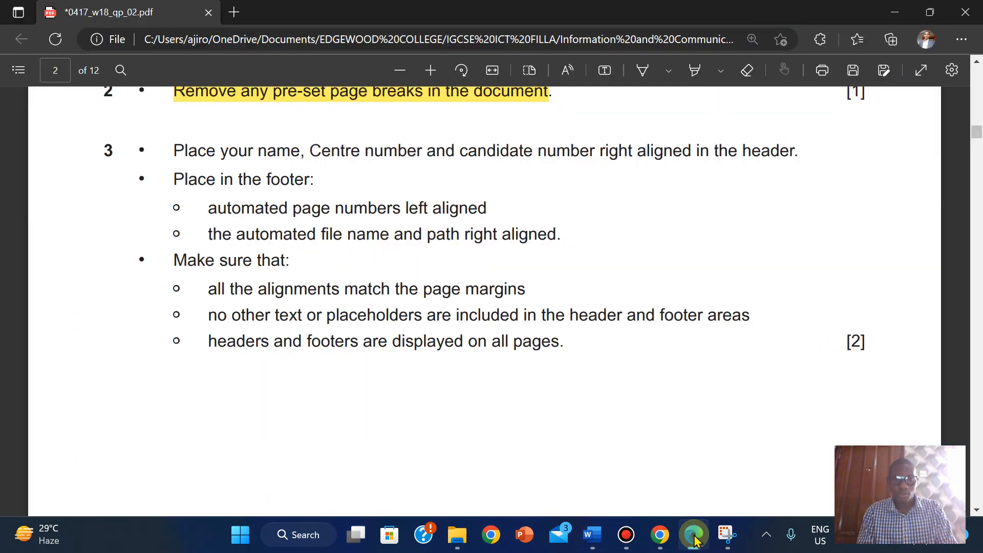
left_click(694, 535)
type("i,")
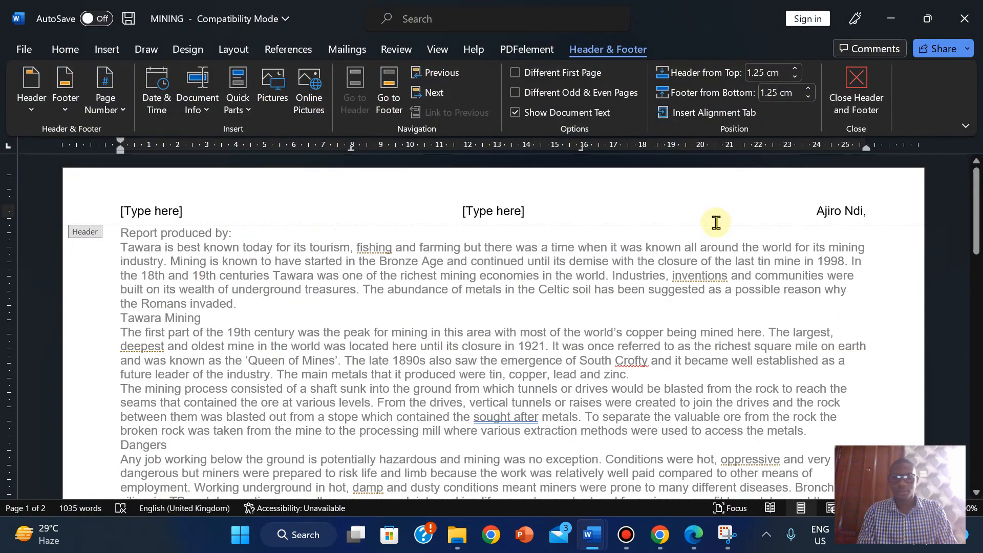
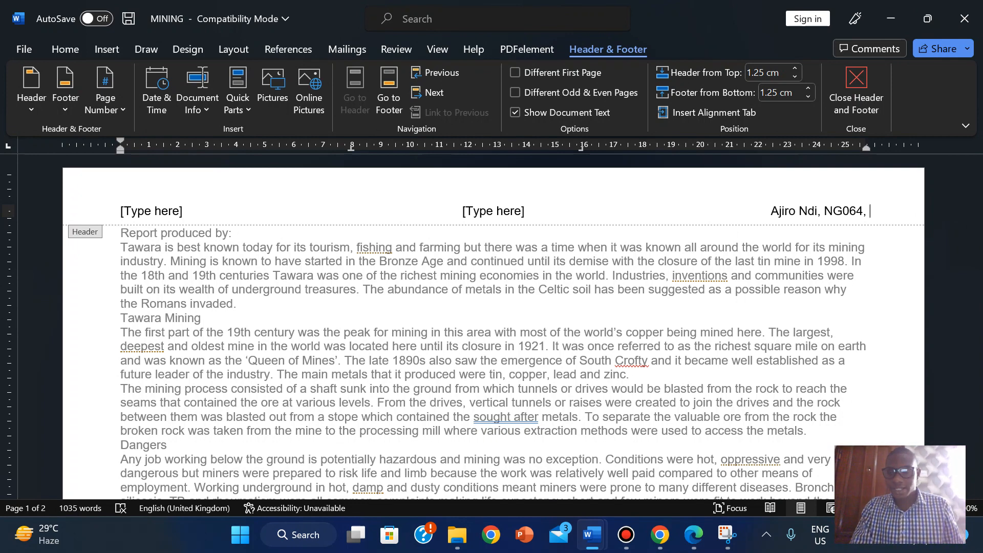
type("2022")
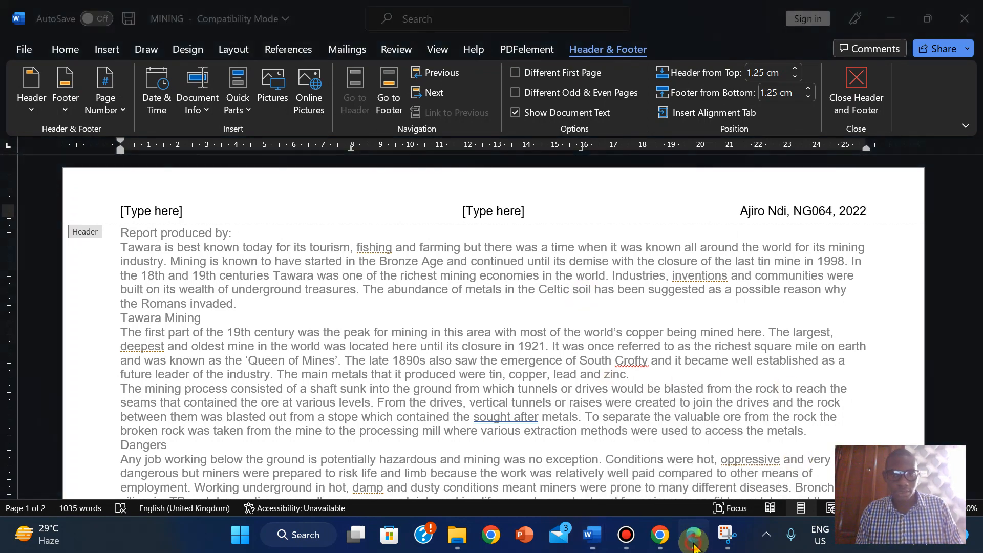
left_click(695, 546)
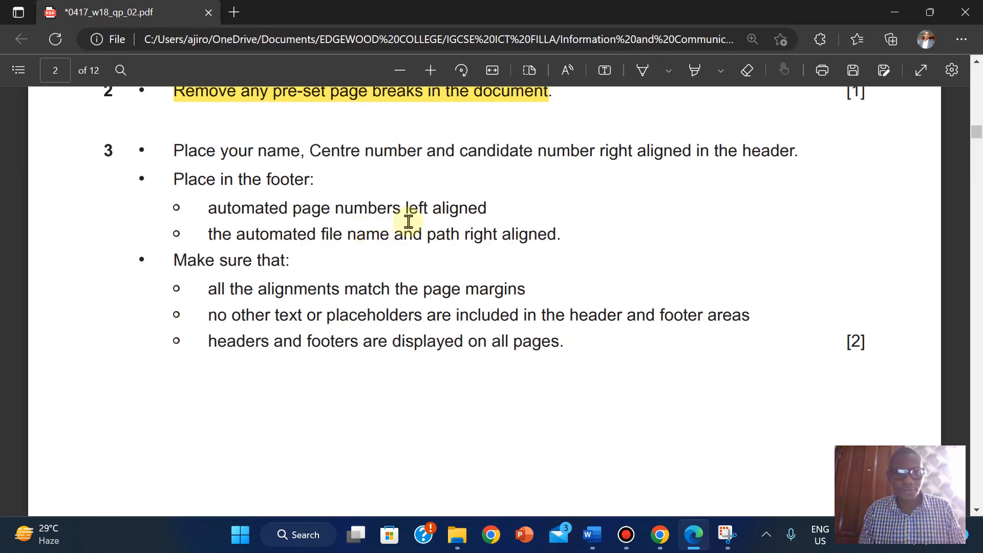
mouse_move(592, 541)
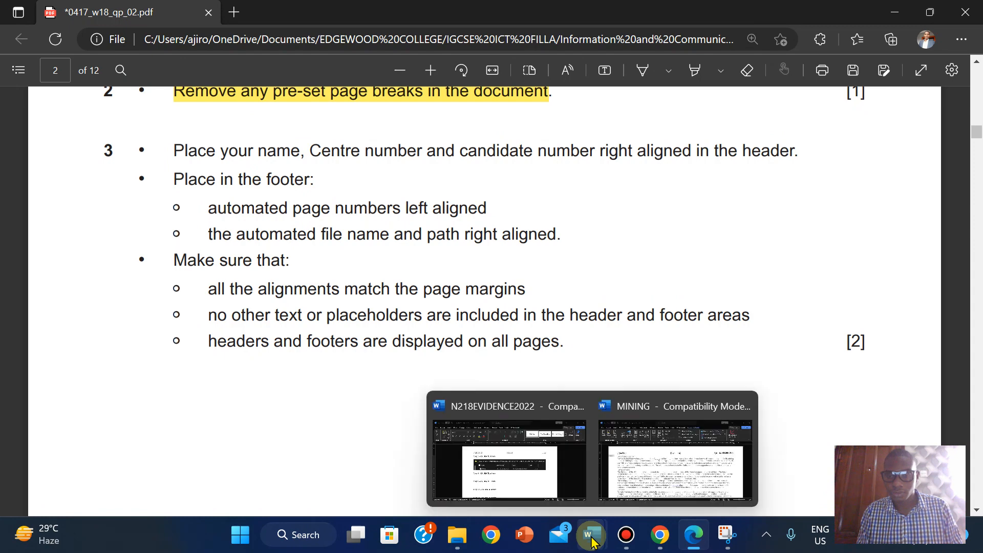
left_click(675, 461)
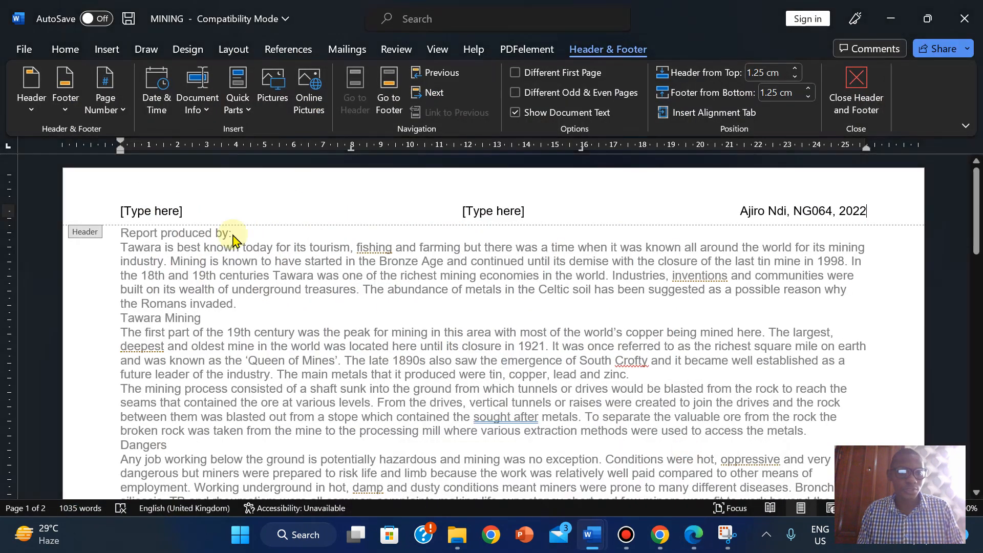
left_click(144, 208)
left_click(118, 109)
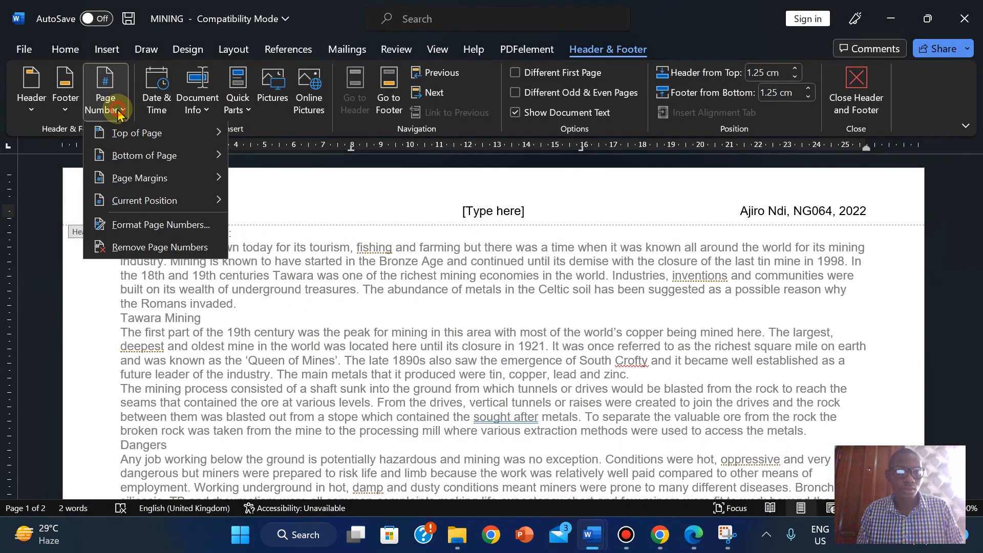
mouse_move(160, 201)
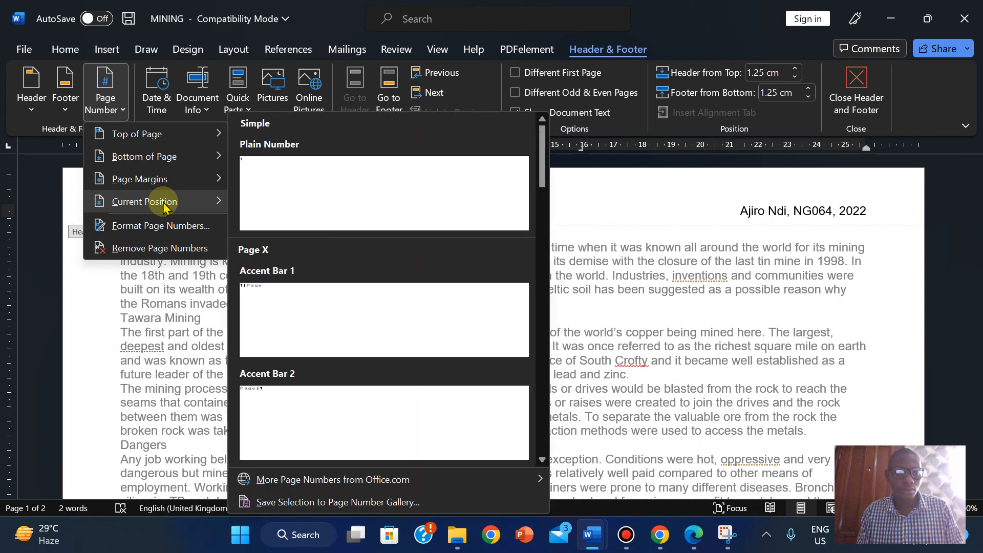
left_click(295, 200)
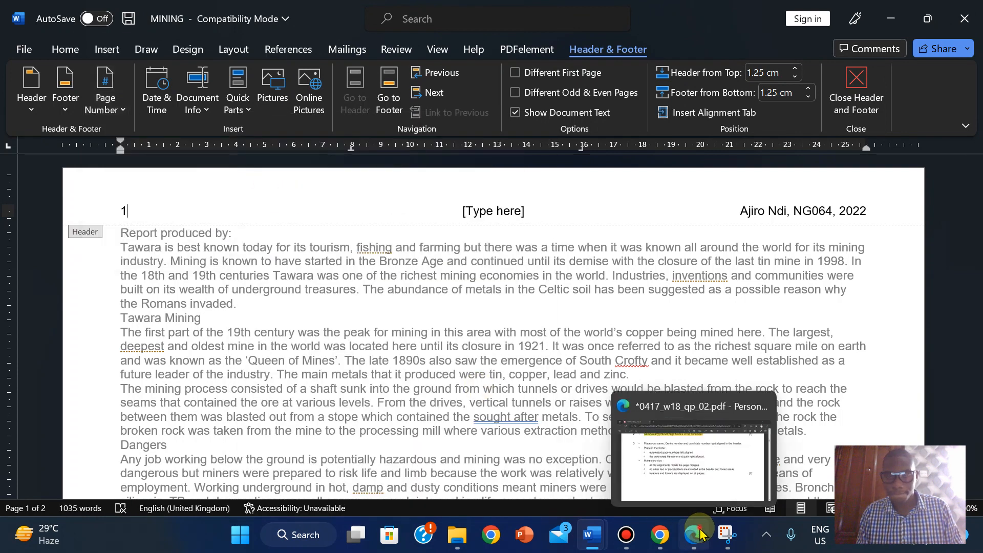
left_click(620, 425)
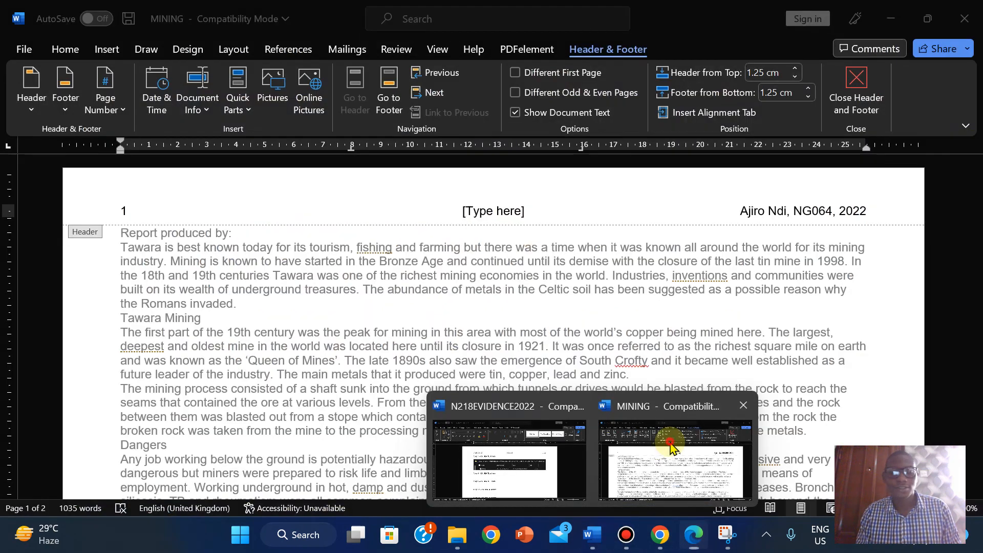
left_click(666, 456)
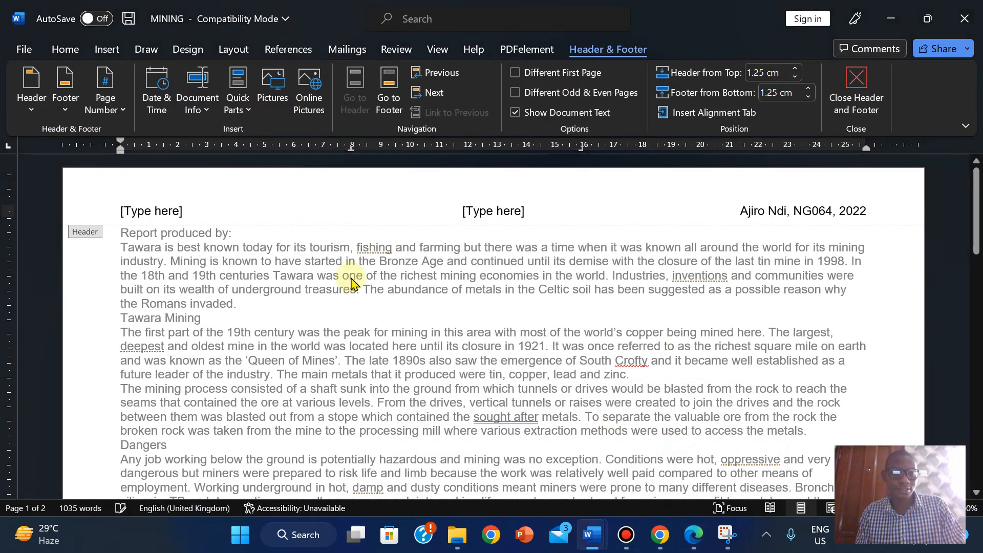
- Delete the left and centre [Type here] header placeholders and close the header
left_click(485, 216)
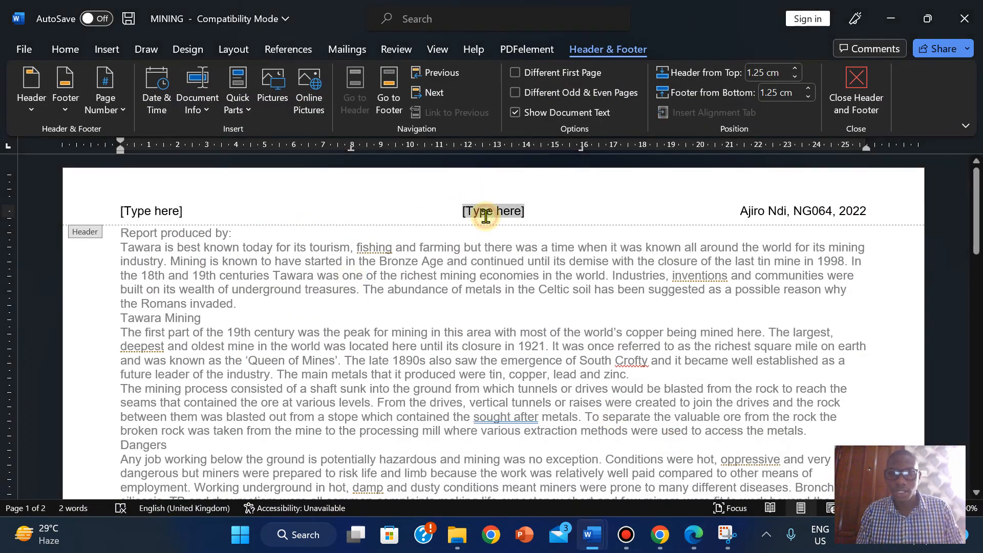
left_click(691, 531)
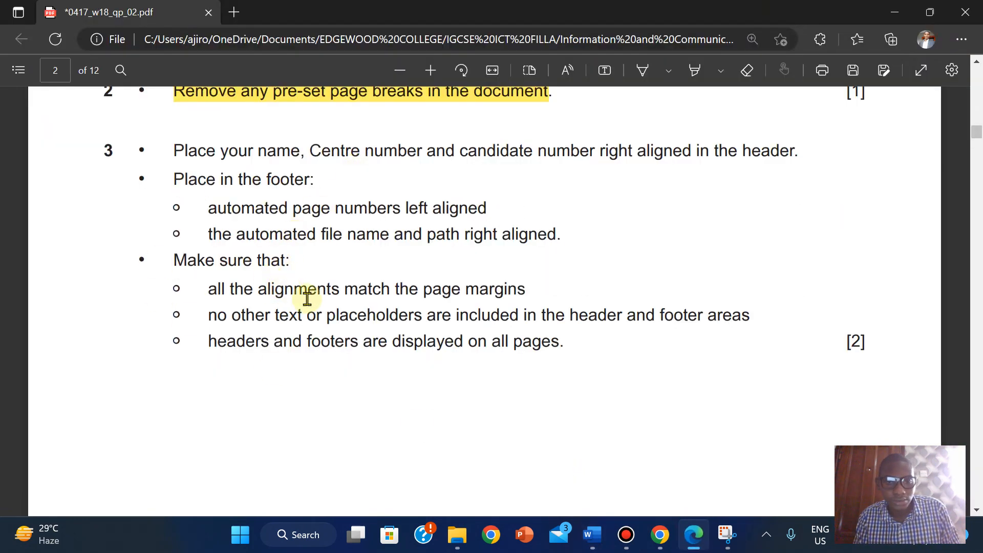
mouse_move(691, 539)
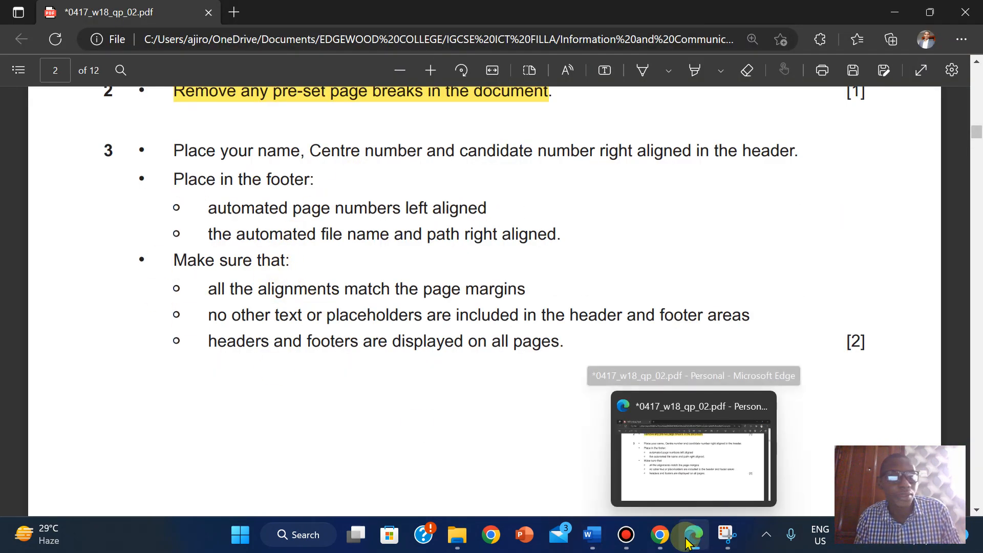
left_click(592, 535)
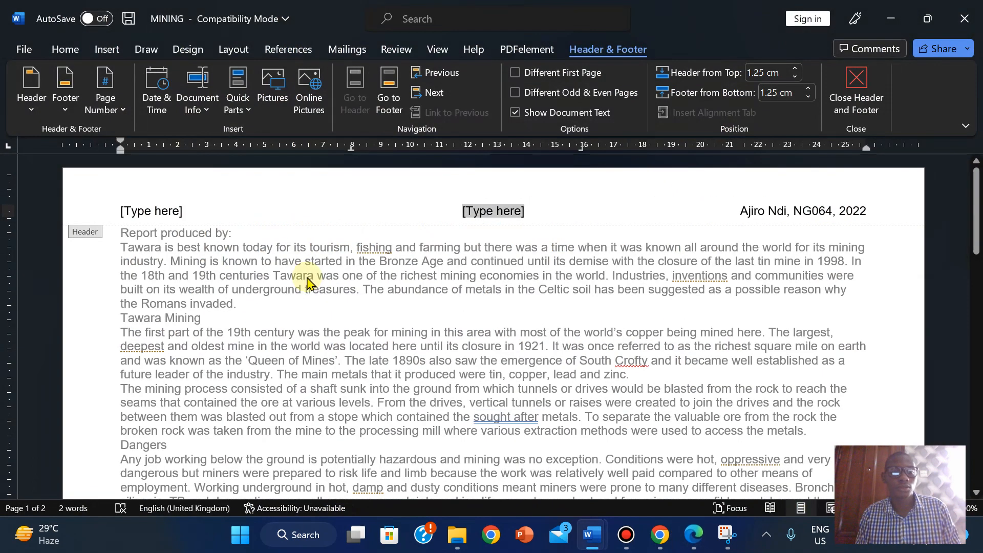
left_click(162, 215)
key("Delete")
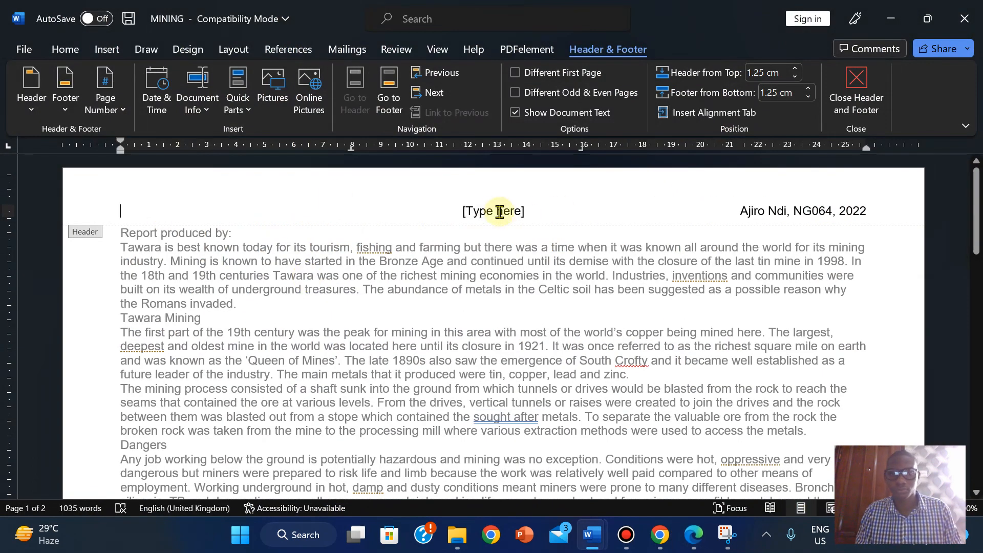
left_click(496, 210)
key("Delete")
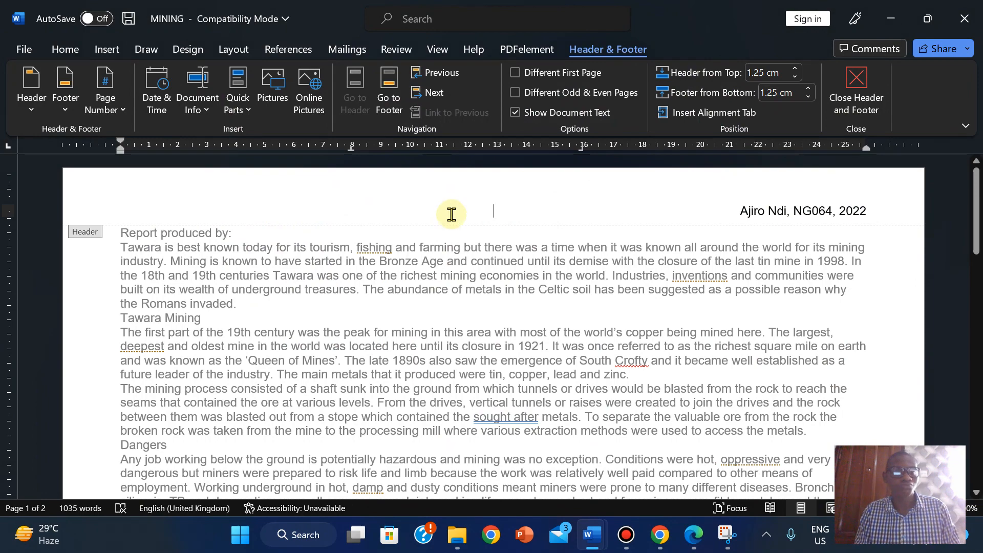
left_click(853, 87)
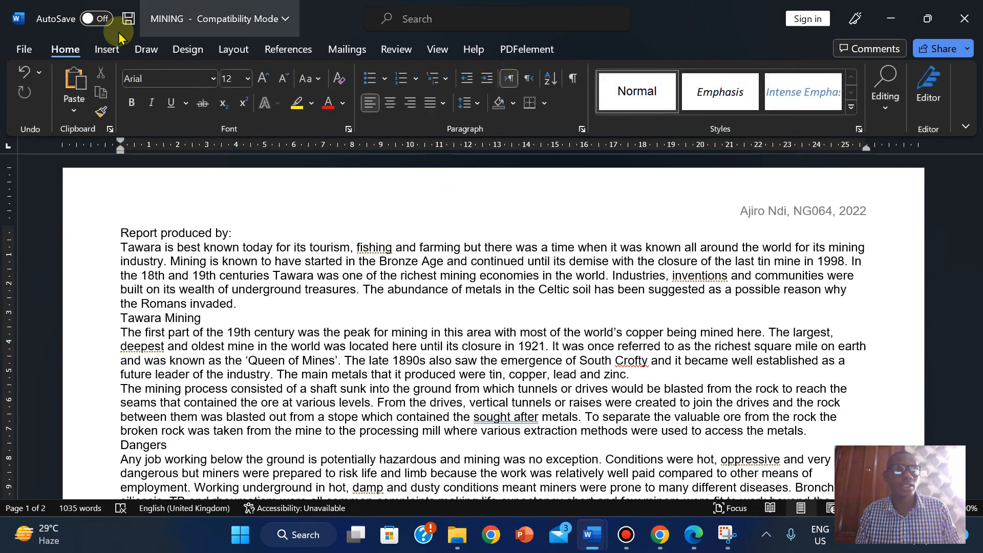
- Add a Blank (Three Columns) footer to the MINING document
left_click(106, 50)
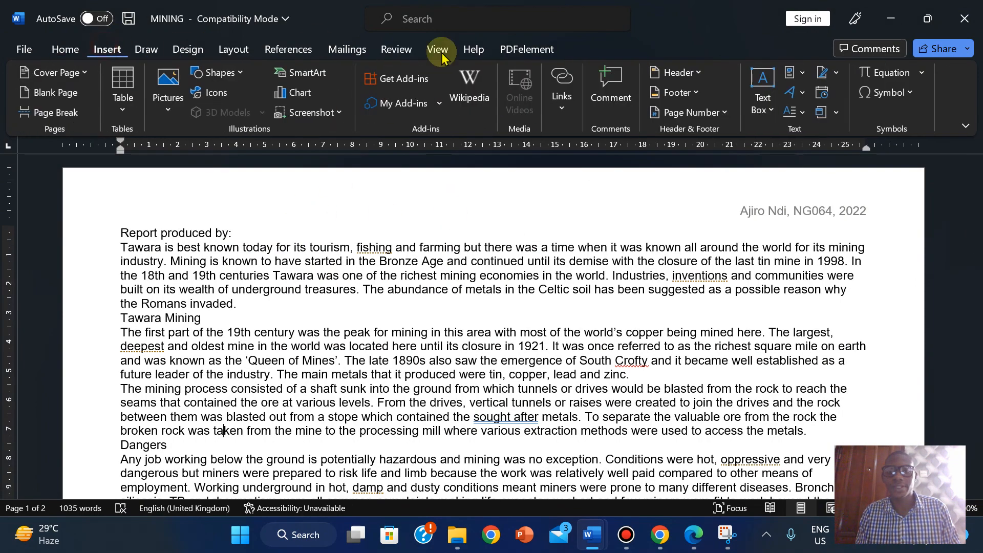
left_click(679, 94)
left_click(766, 256)
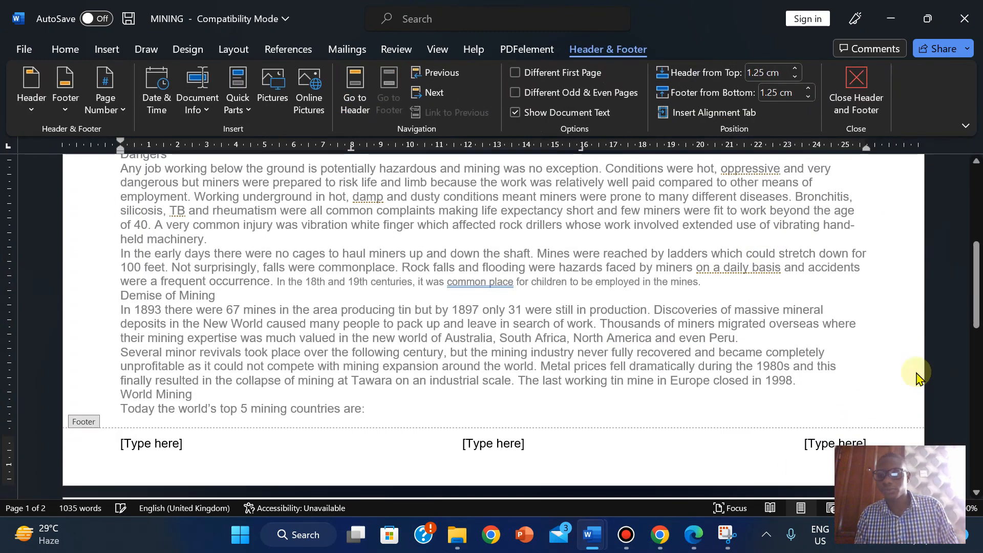
left_click(694, 538)
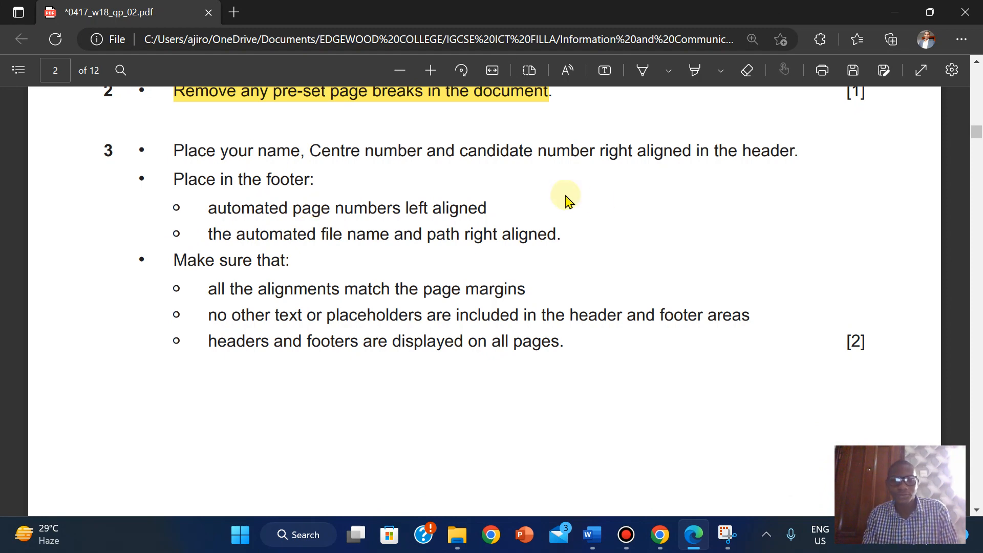
- Put a plain automatic page number in the footer's left placeholder
left_click(693, 534)
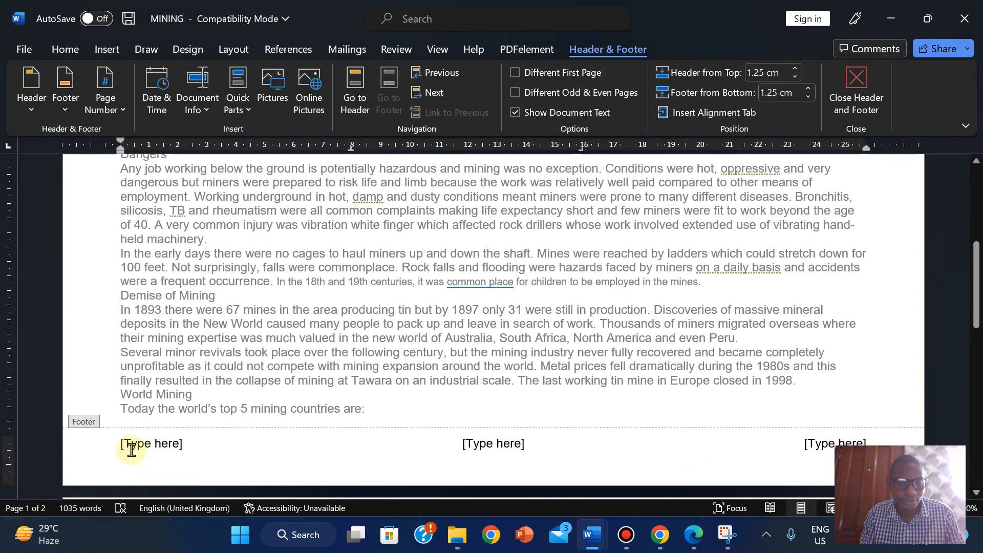
left_click(135, 447)
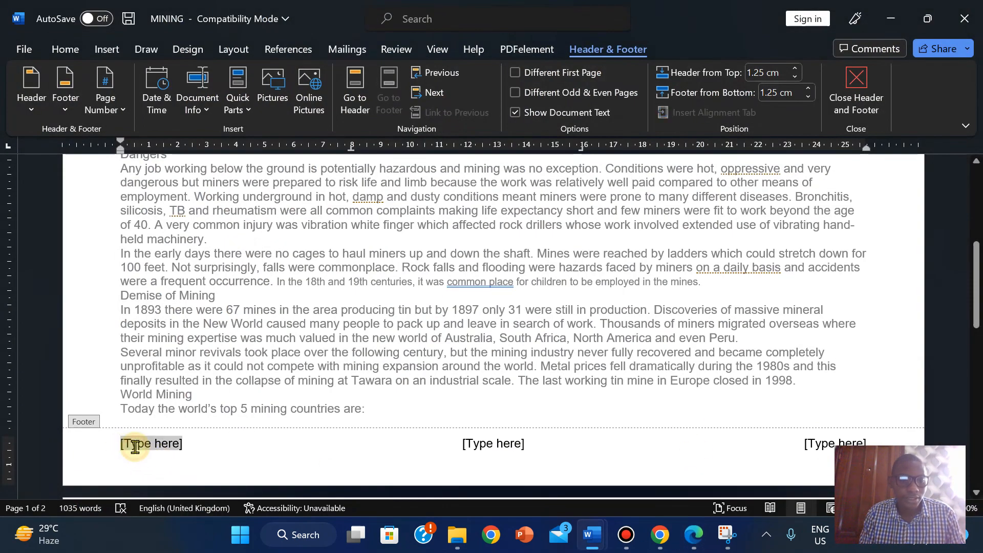
left_click(104, 100)
mouse_move(159, 205)
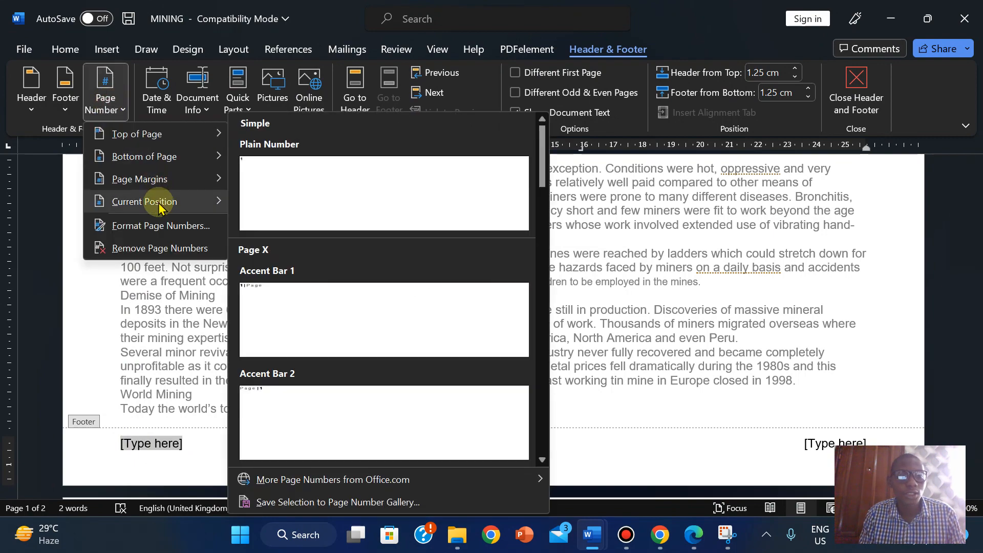
left_click(351, 171)
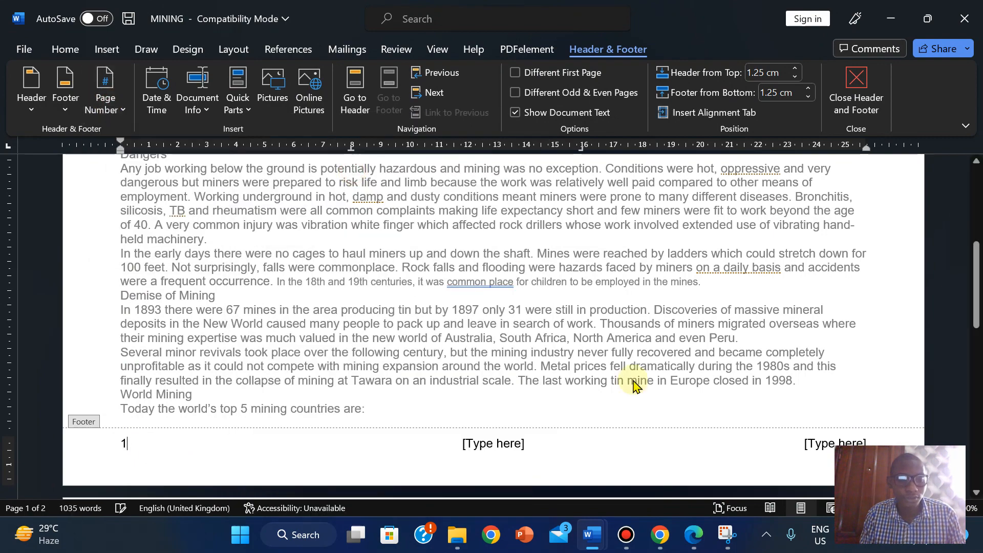
left_click(694, 535)
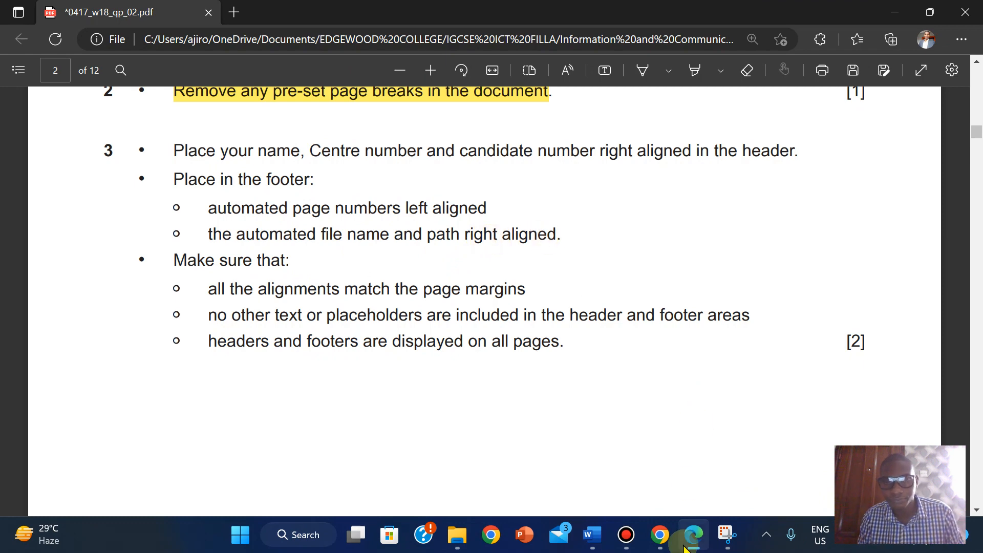
- Insert a FileName field with the full path into the footer's right placeholder
mouse_move(594, 535)
left_click(676, 466)
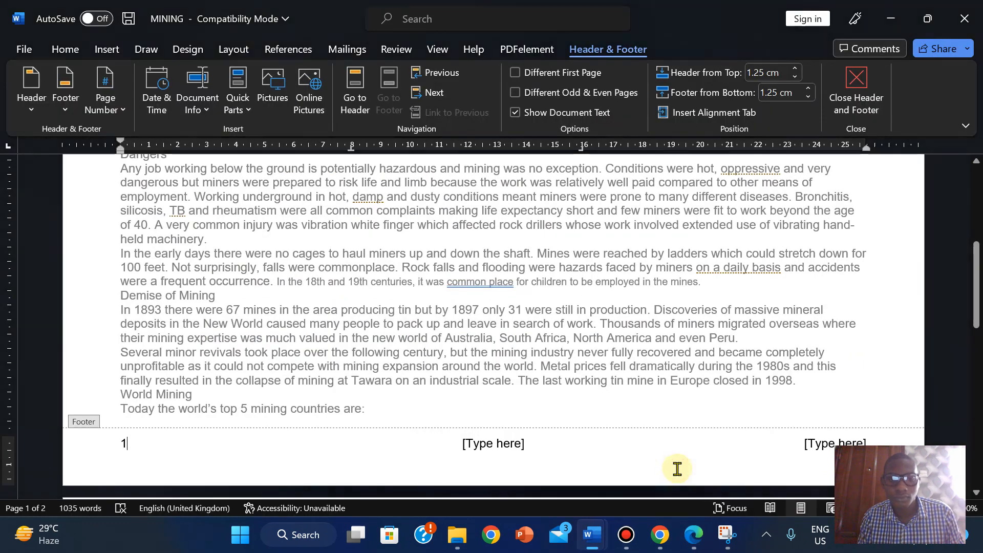
left_click(832, 446)
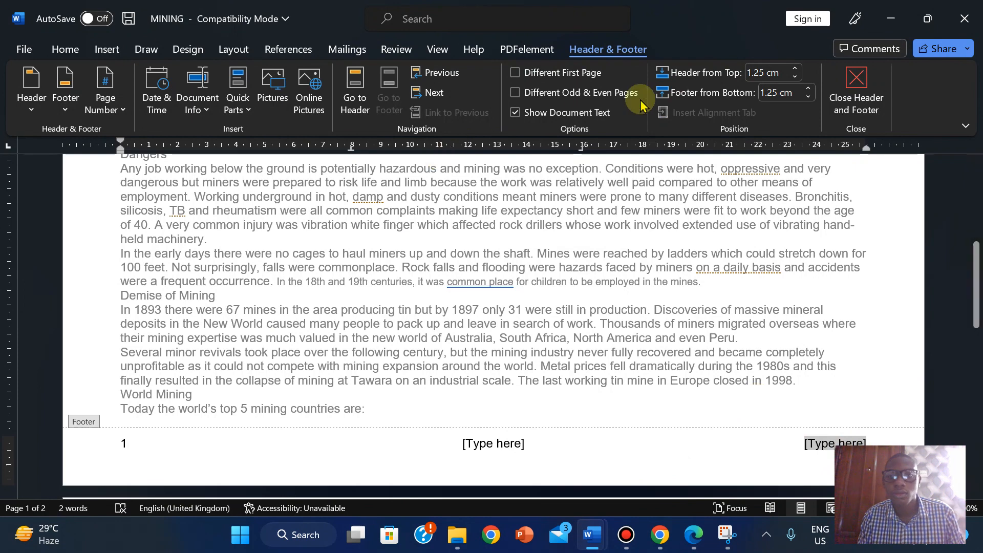
left_click(106, 47)
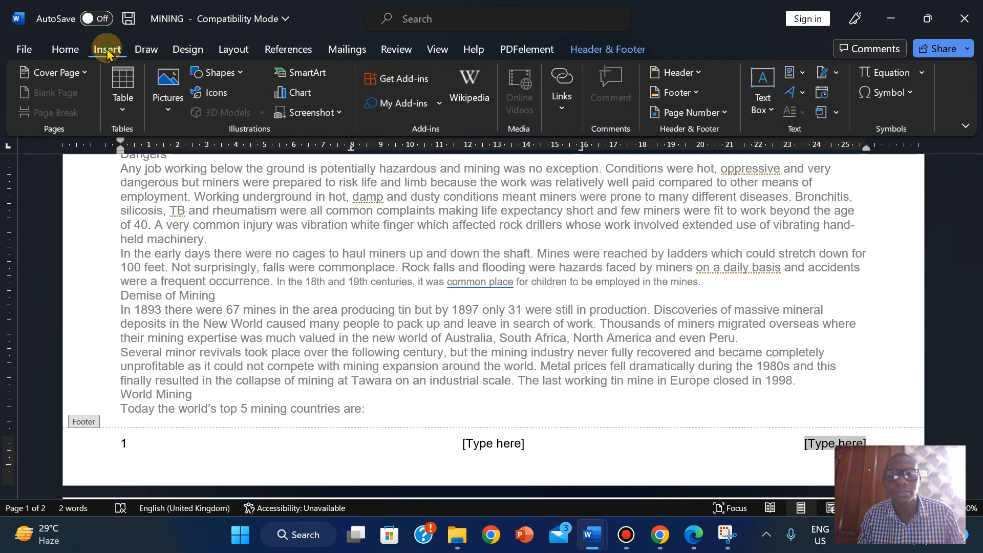
left_click(803, 73)
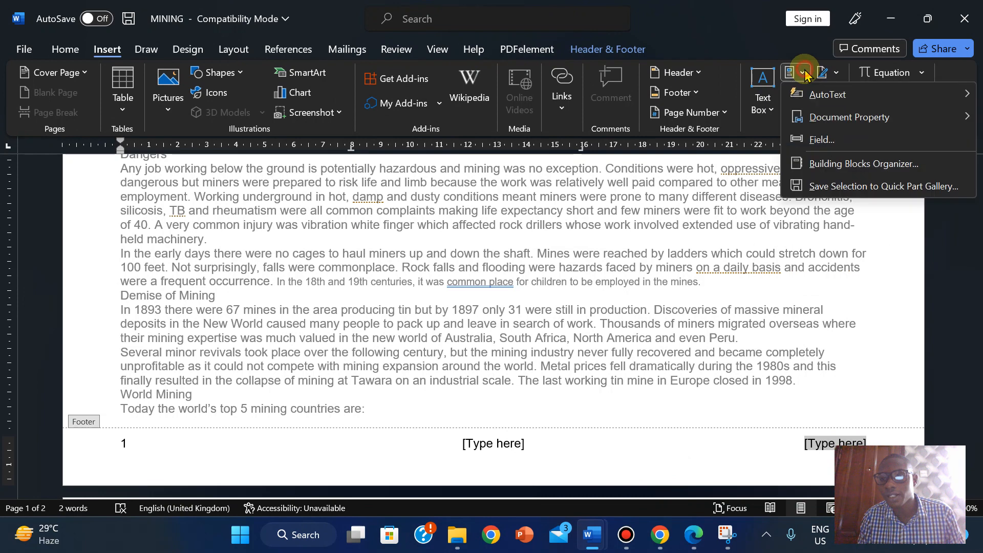
left_click(822, 140)
left_click_drag(351, 198, 349, 246)
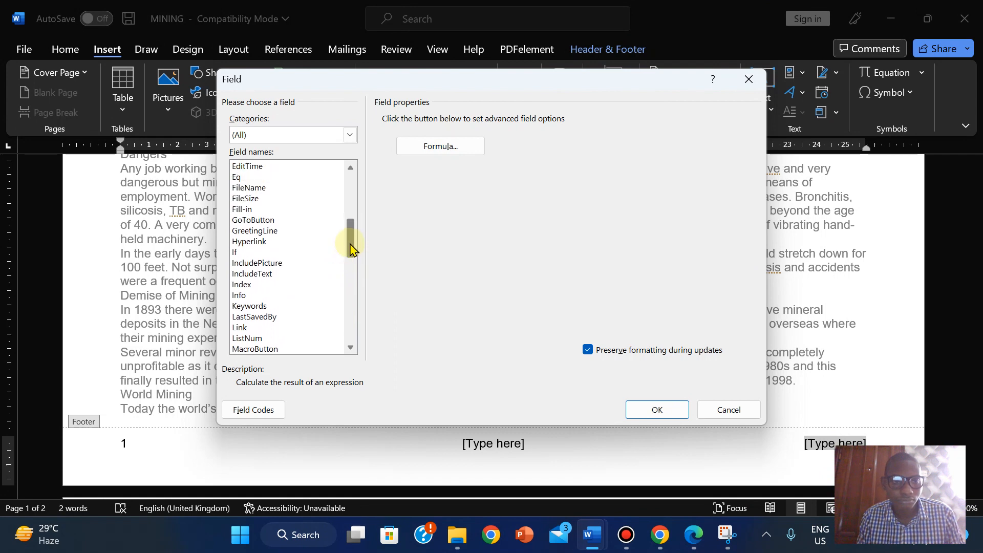
left_click(240, 188)
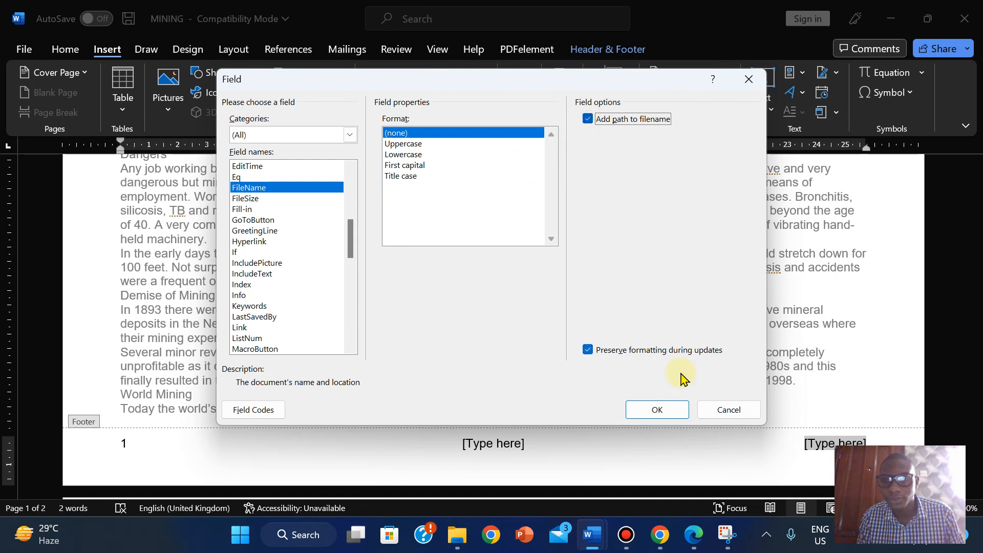
left_click(655, 410)
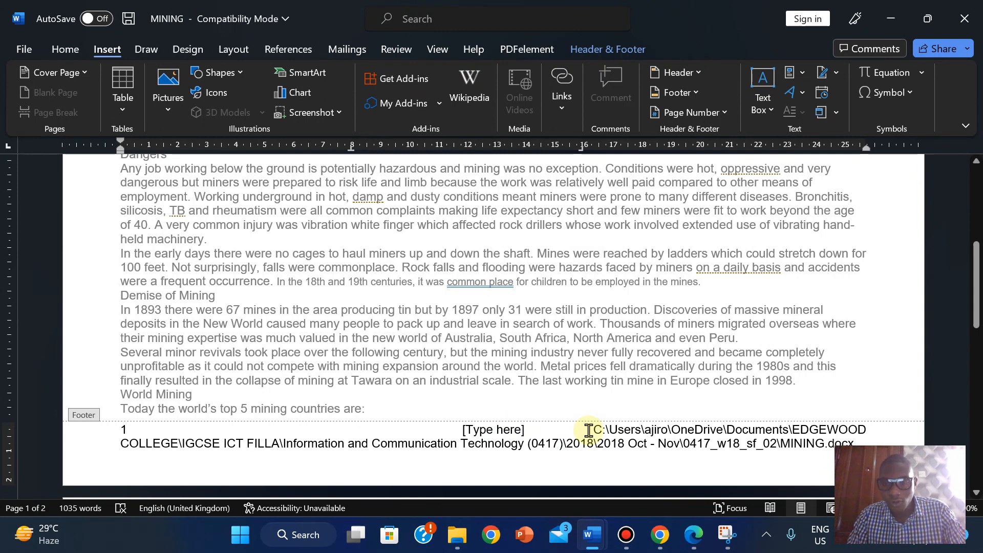
- Right-align the file path field in the footer
left_click_drag(589, 431, 801, 463)
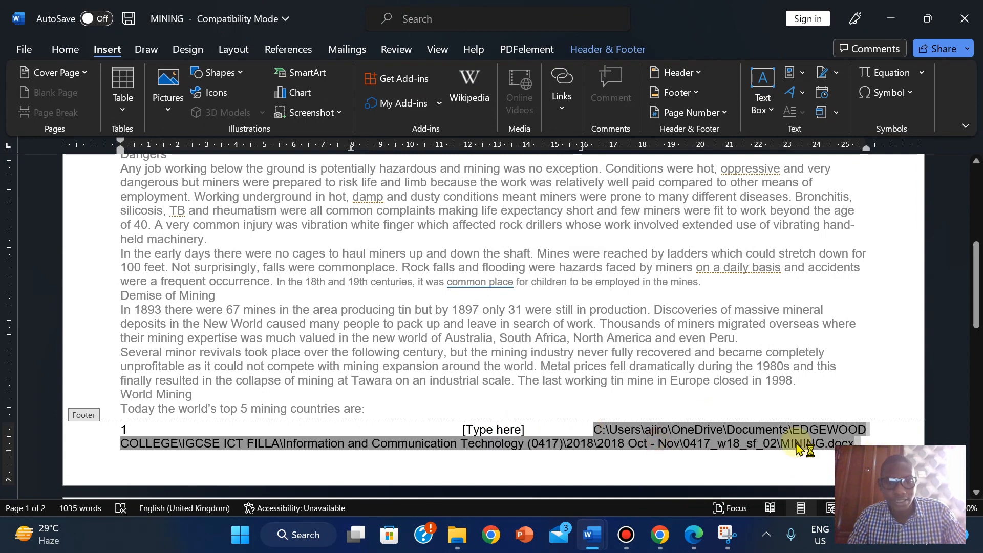
left_click(72, 50)
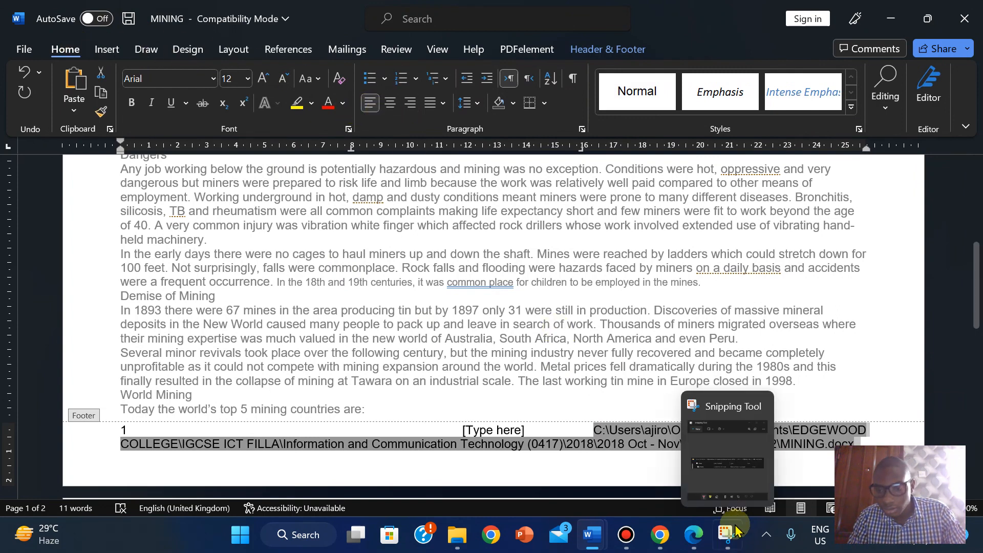
mouse_move(694, 535)
left_click(700, 484)
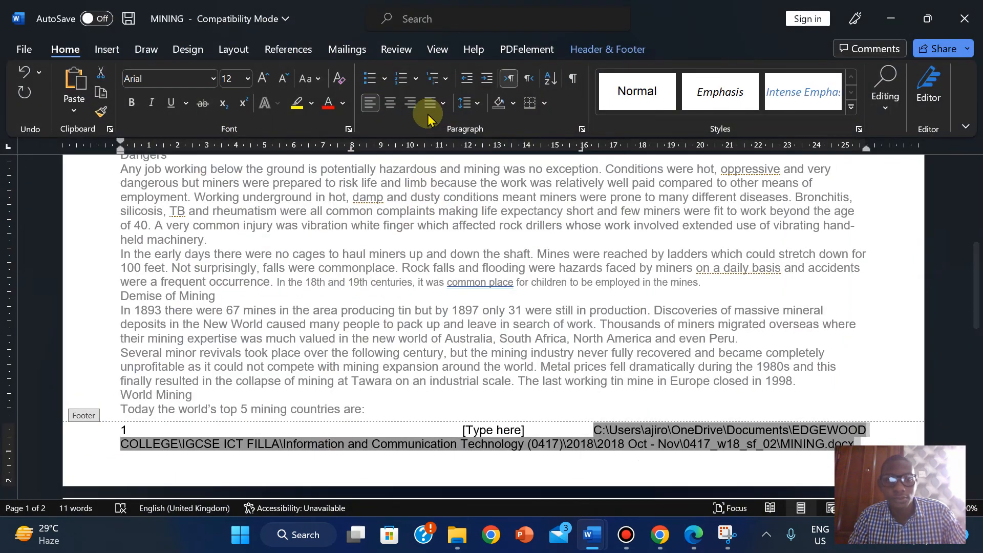
left_click(414, 107)
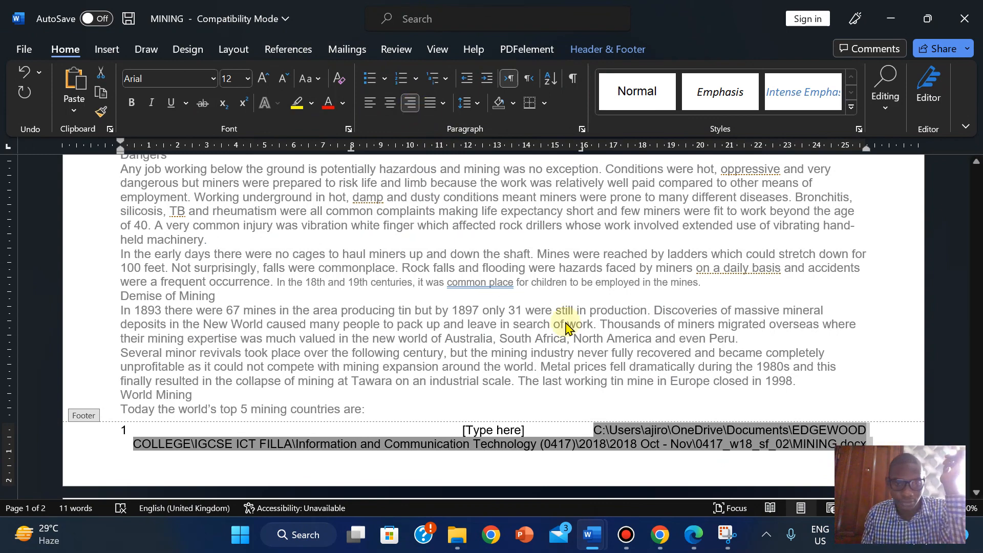
- Delete the middle [Type here] placeholder text from the footer
left_click(709, 548)
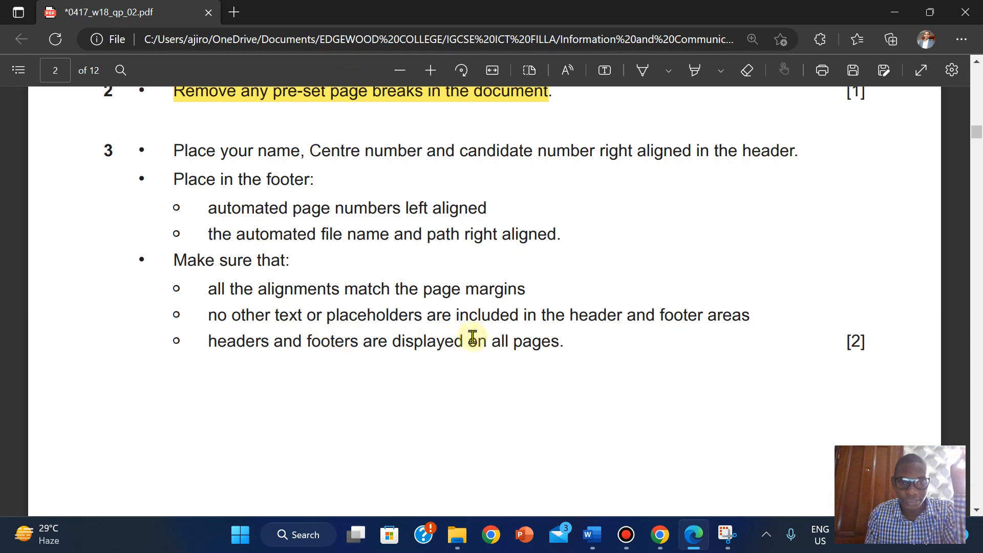
mouse_move(592, 534)
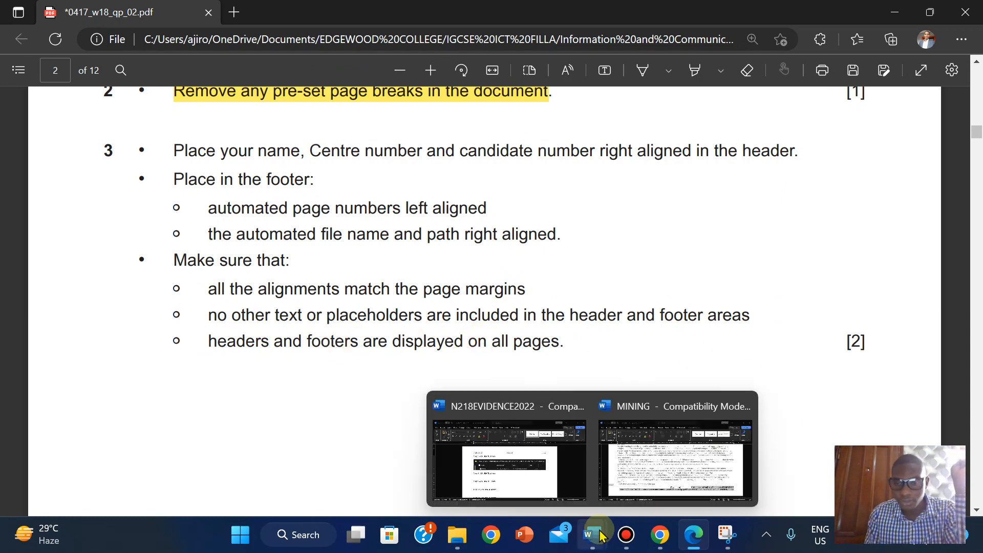
left_click(681, 464)
left_click(502, 430)
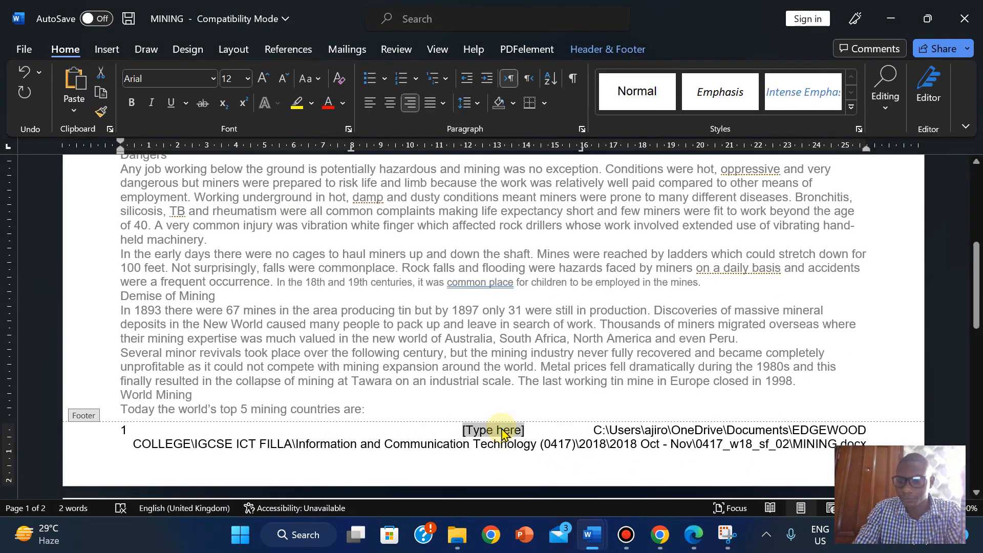
key("Delete")
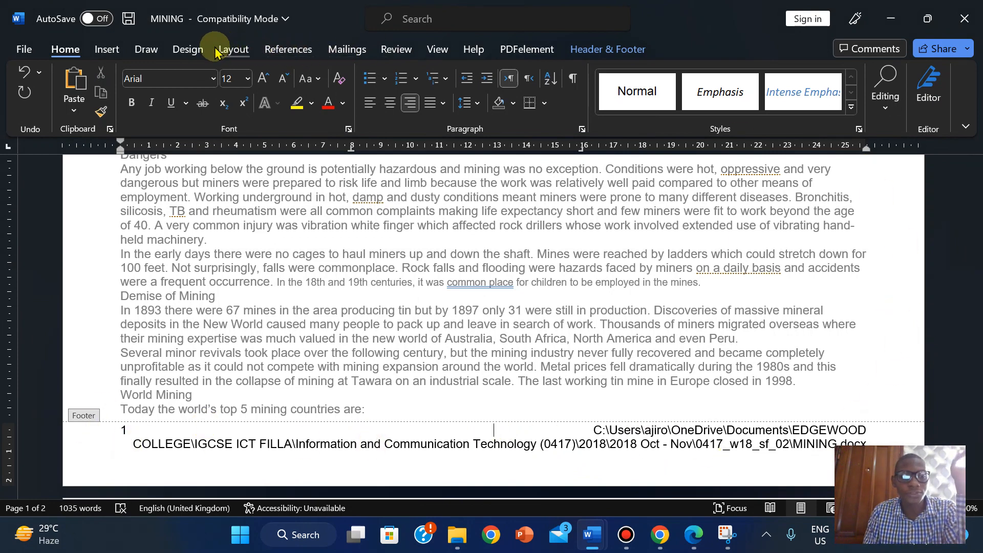
left_click(439, 49)
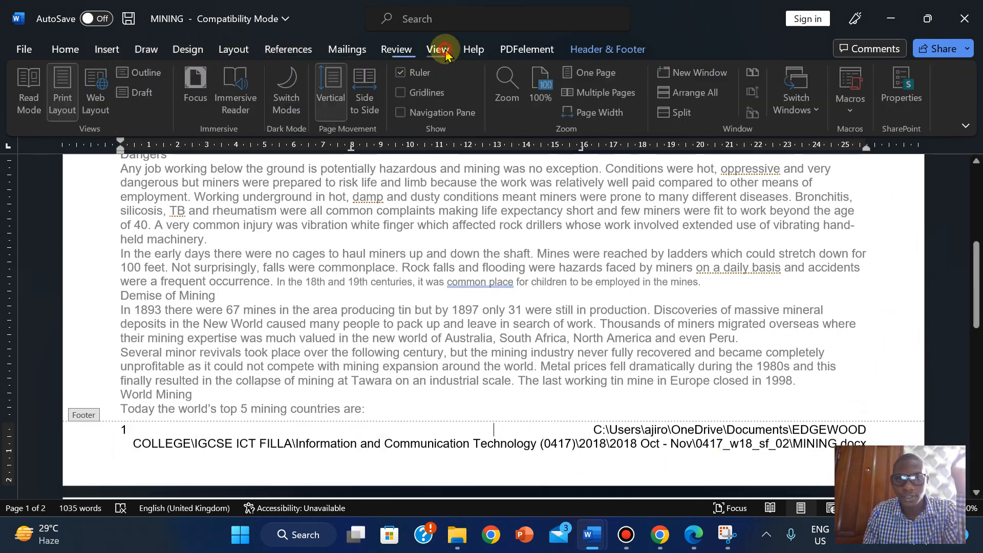
left_click(696, 538)
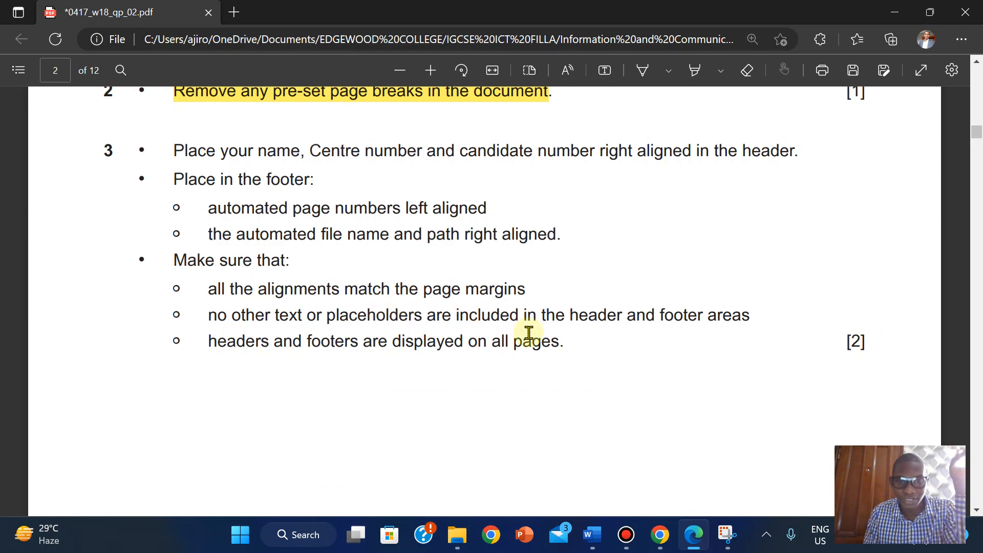
left_click(695, 538)
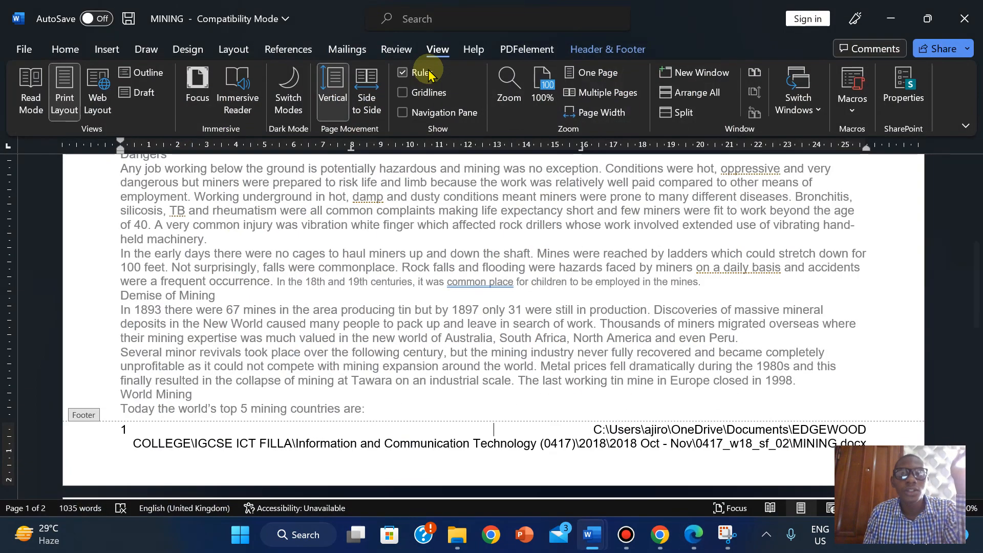
left_click(416, 102)
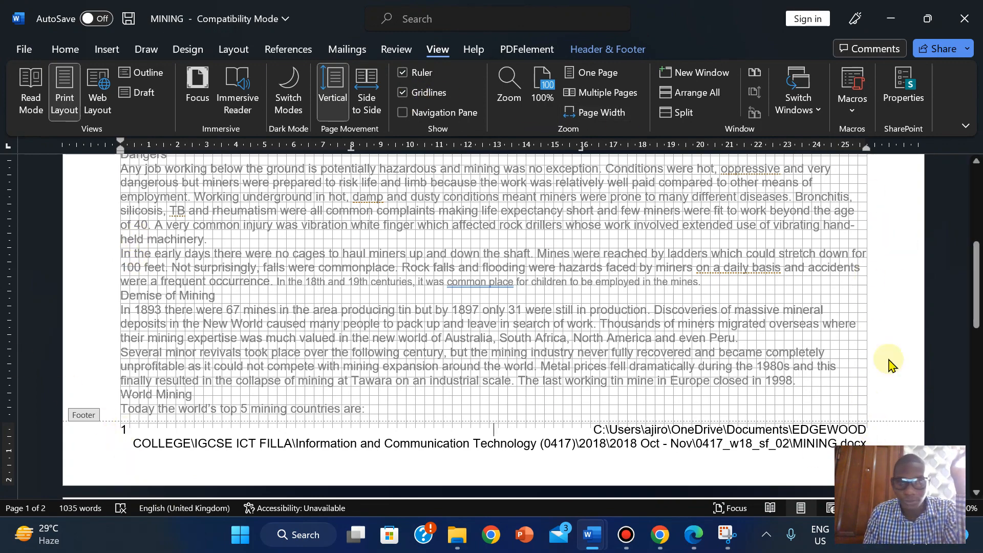
left_click_drag(976, 316, 972, 193)
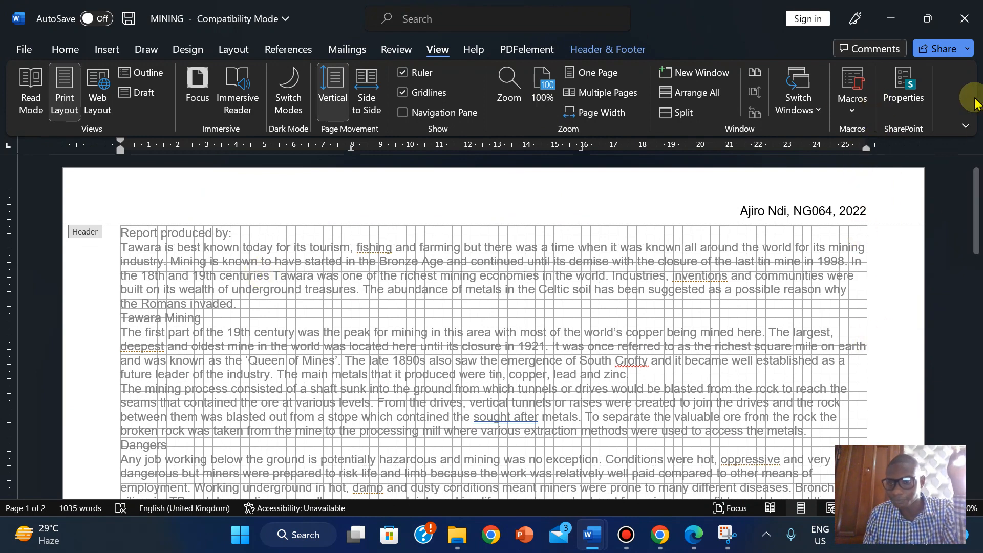
left_click(402, 92)
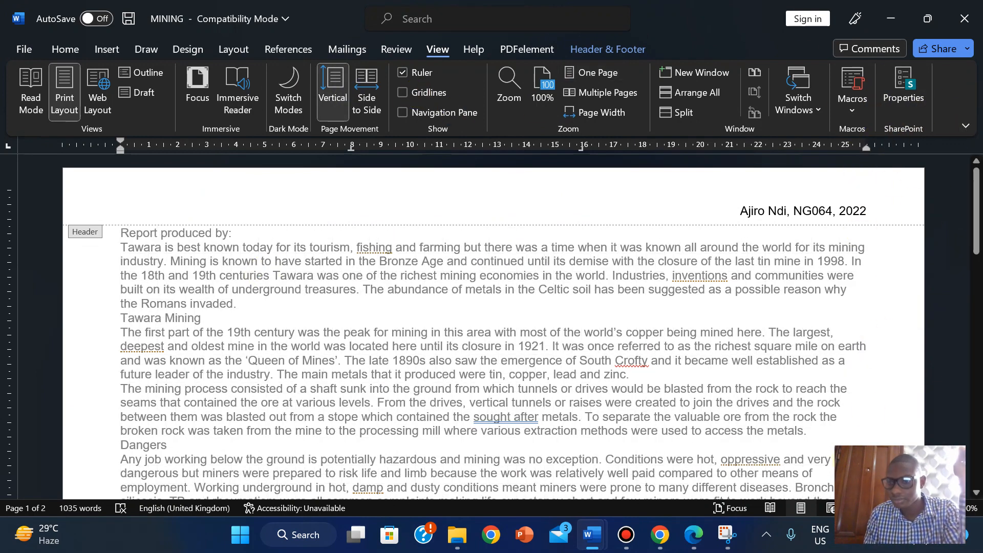
left_click(694, 534)
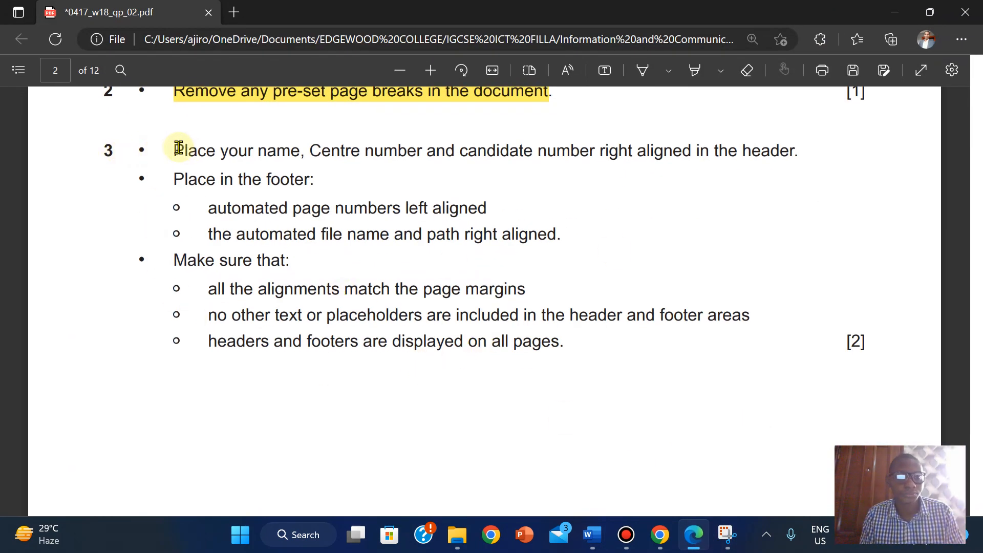
- Highlight all of question 3's header and footer instructions in yellow
left_click_drag(330, 210, 527, 296)
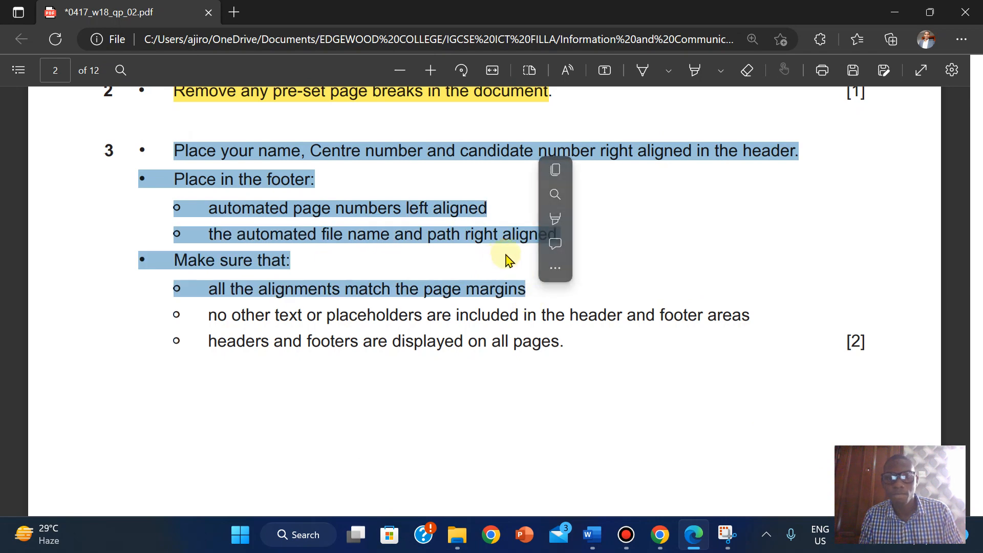
left_click(228, 159)
left_click_drag(170, 148, 585, 341)
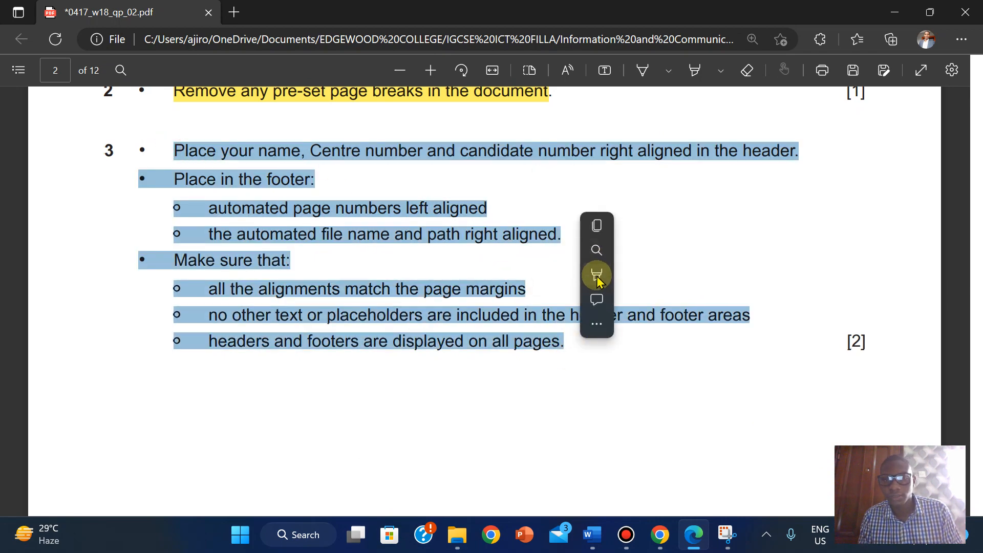
mouse_move(596, 281)
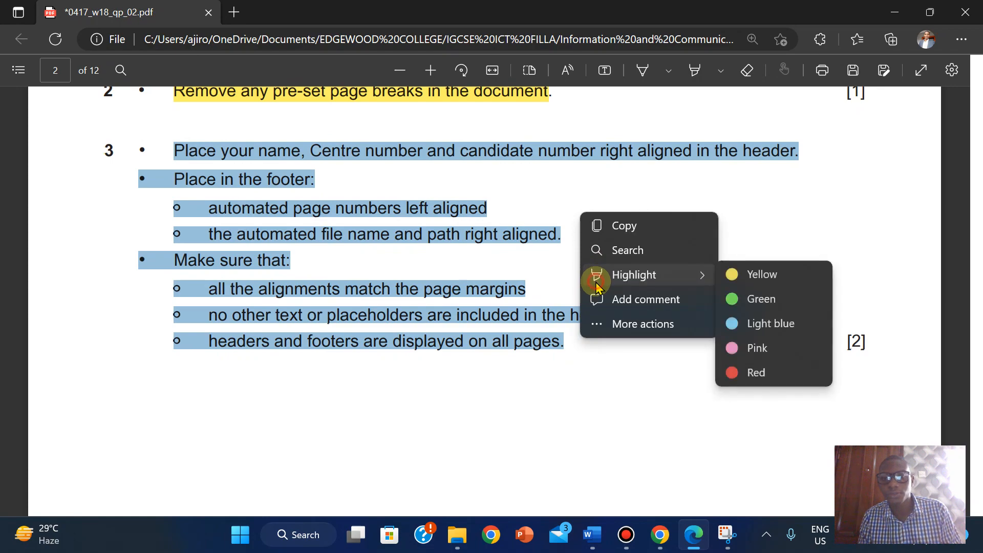
left_click(780, 279)
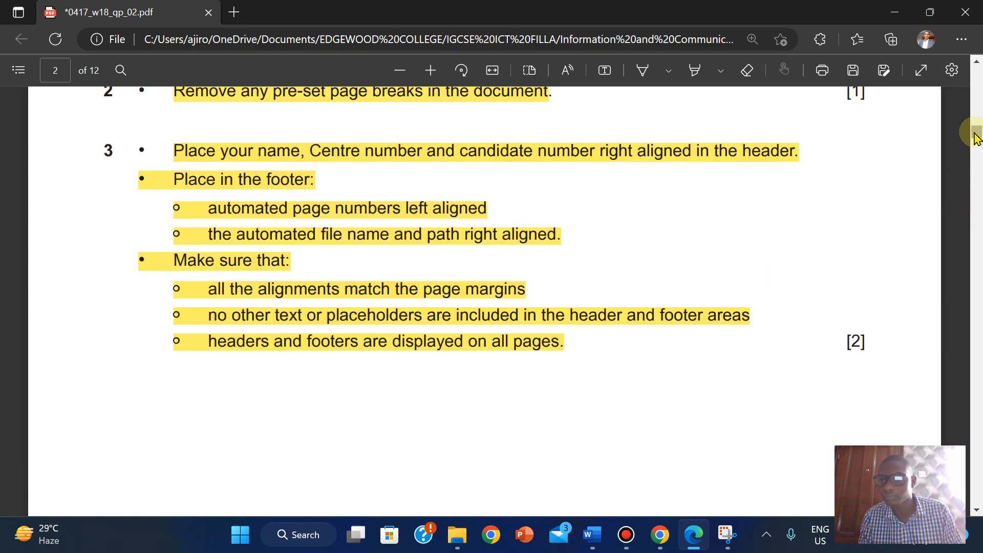
- Copy the style name THM-Title from page 3's House Style table and return to Word
left_click(976, 154)
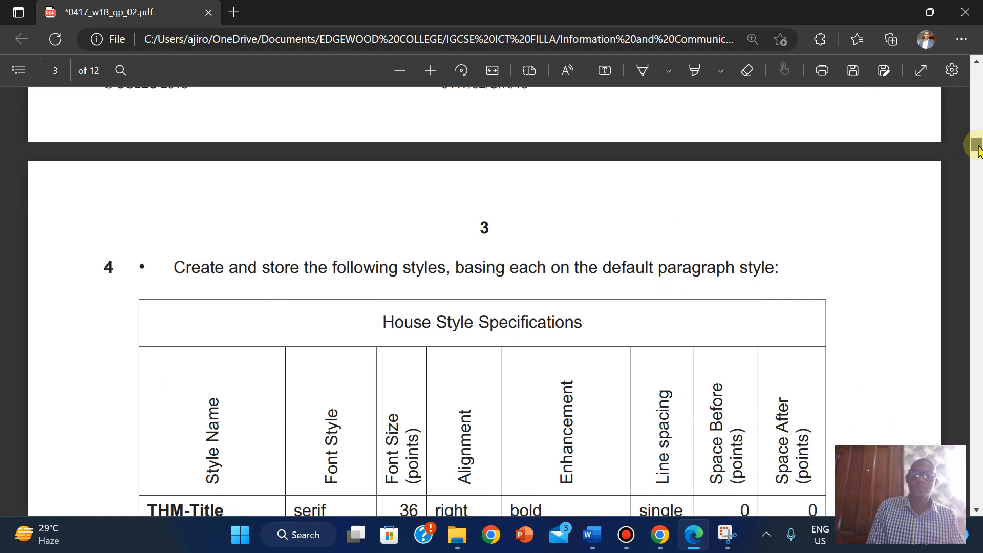
scroll(978, 151, "down", 2)
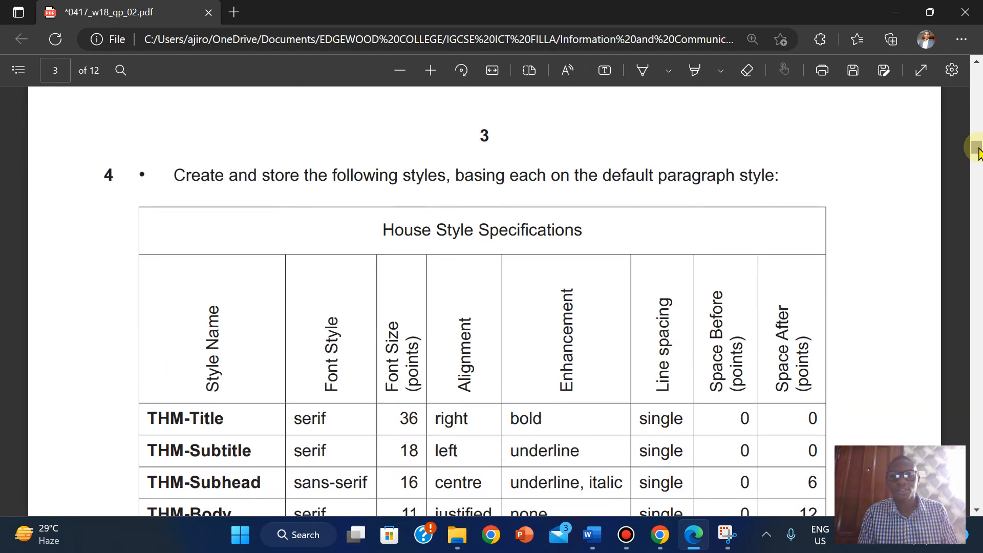
mouse_move(385, 6)
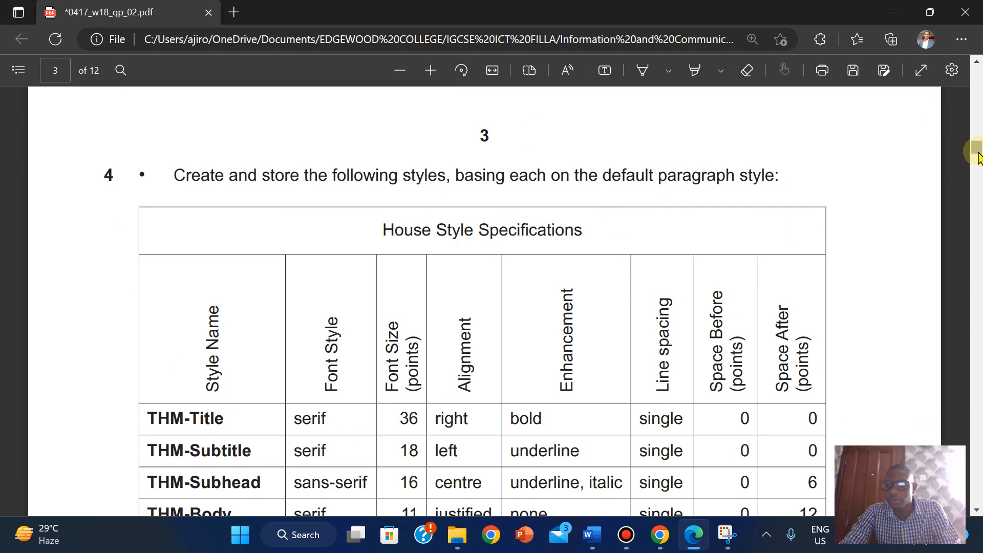
left_click_drag(977, 153, 977, 158)
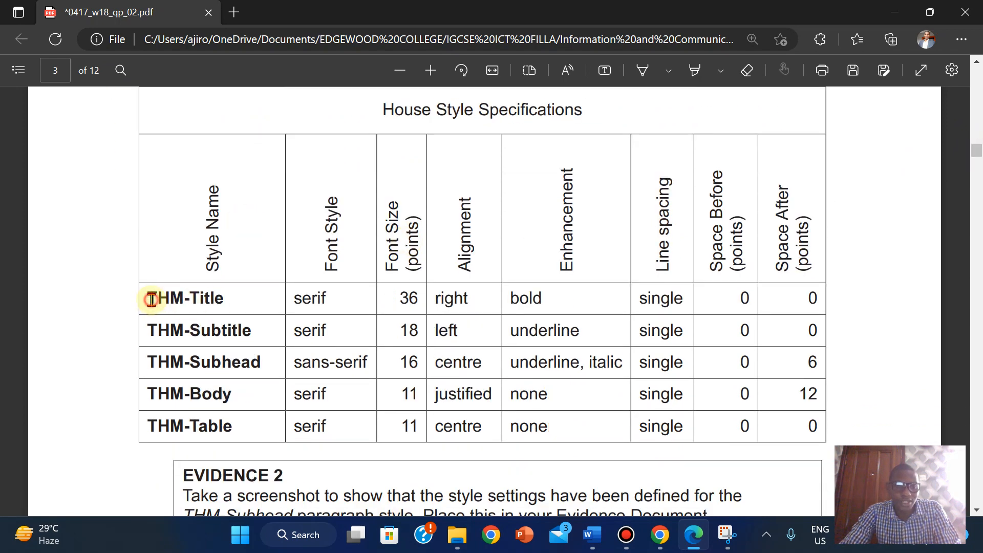
left_click_drag(152, 300, 235, 301)
key("ctrl+c")
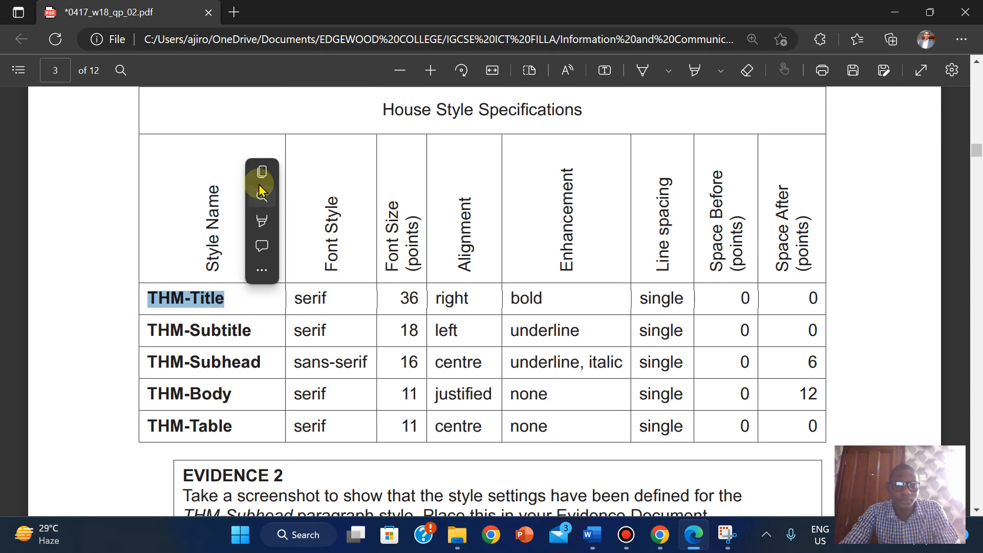
left_click(260, 174)
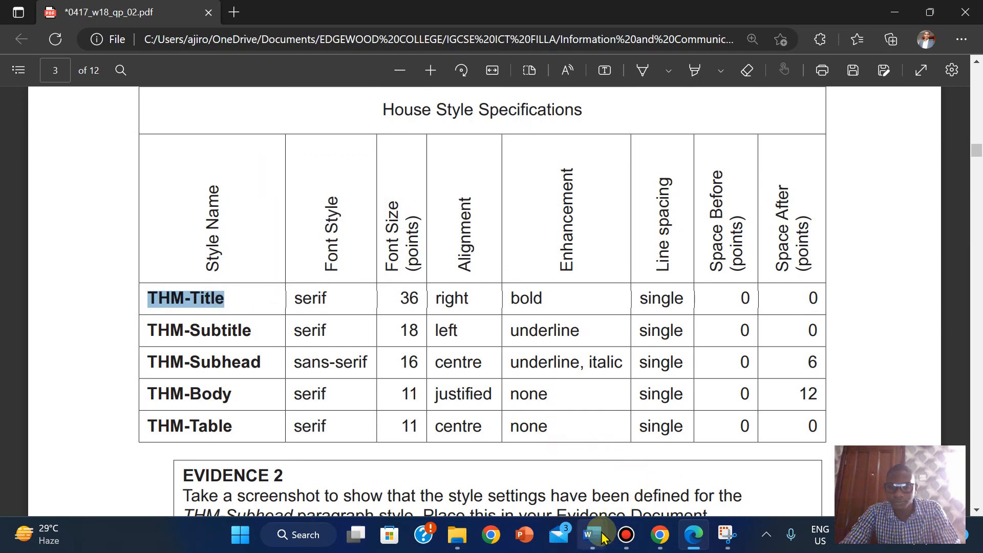
mouse_move(593, 534)
left_click(646, 487)
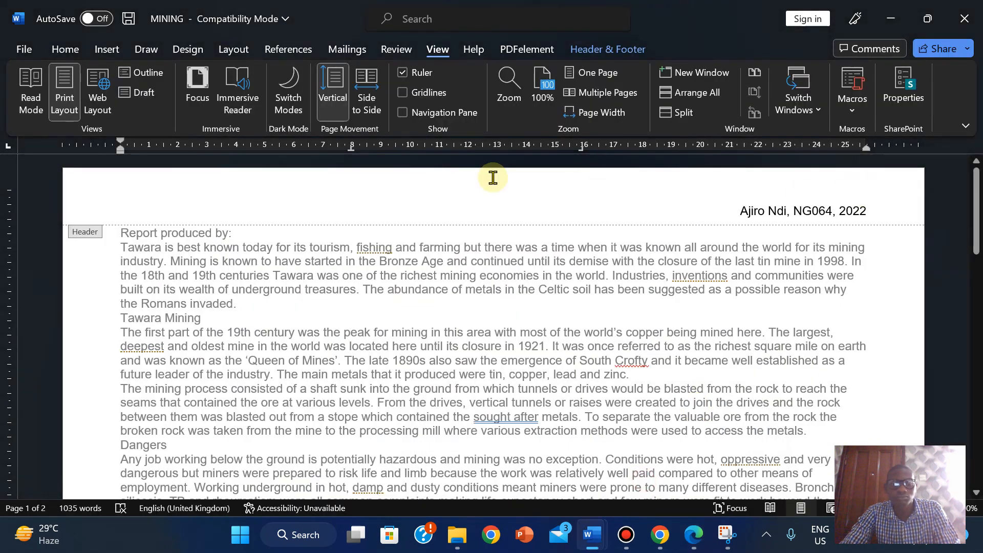
- Close header and footer editing in the MINING document
left_click(106, 51)
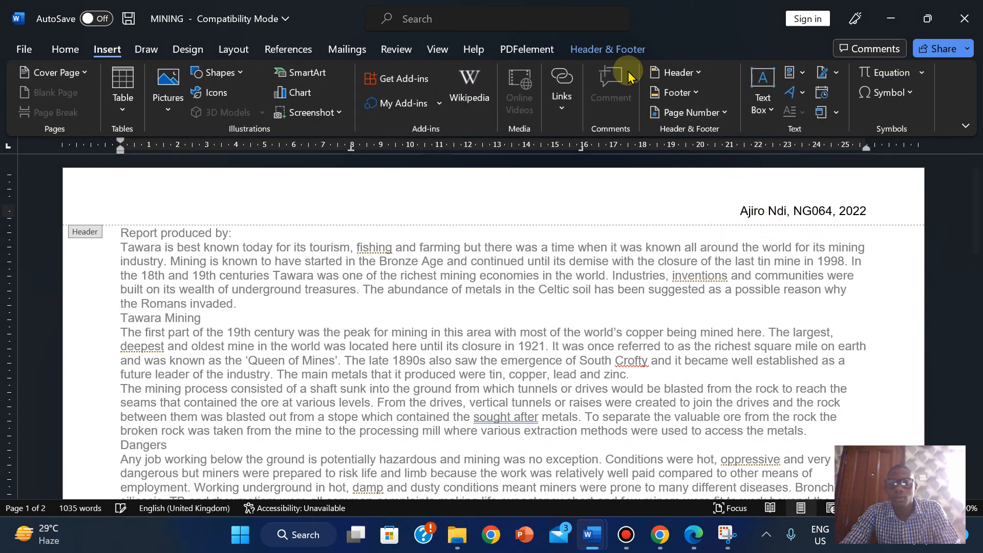
left_click(608, 50)
left_click(844, 96)
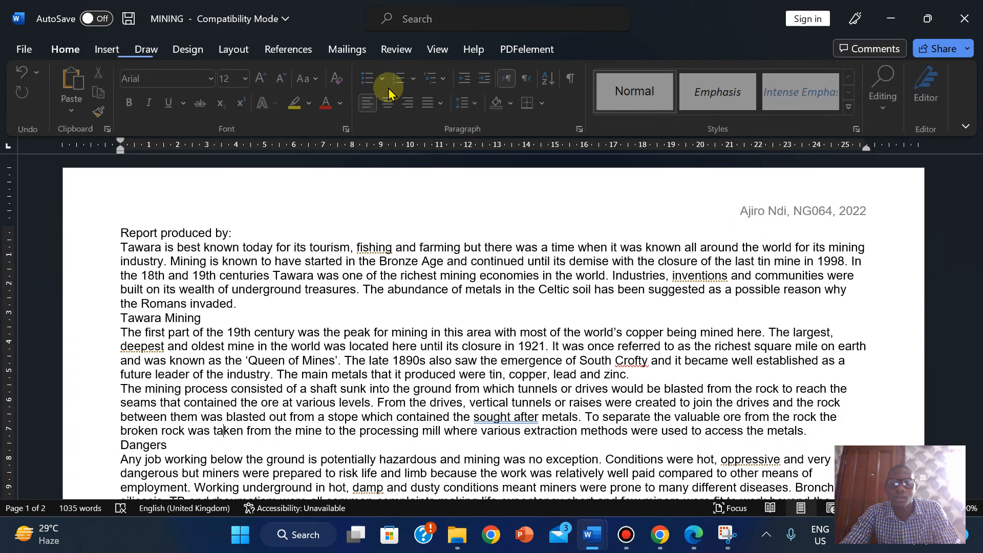
- Start a new style in the Styles pane and paste THM-Title as its name
left_click(100, 51)
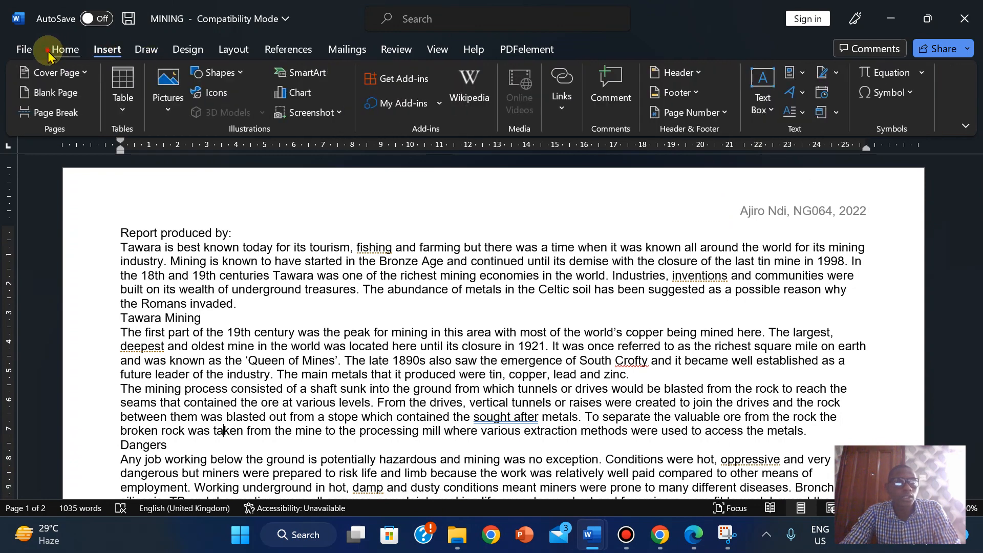
left_click(64, 50)
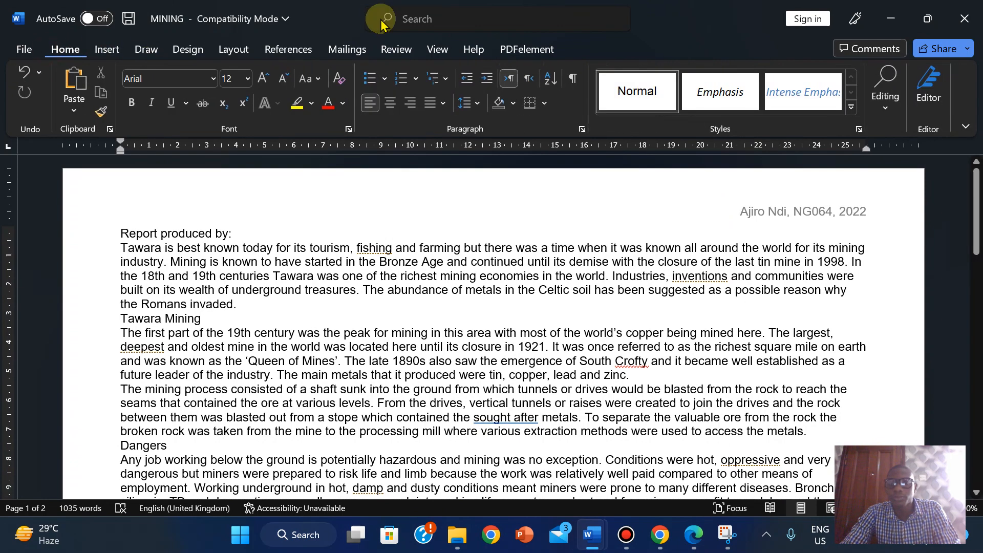
left_click(859, 128)
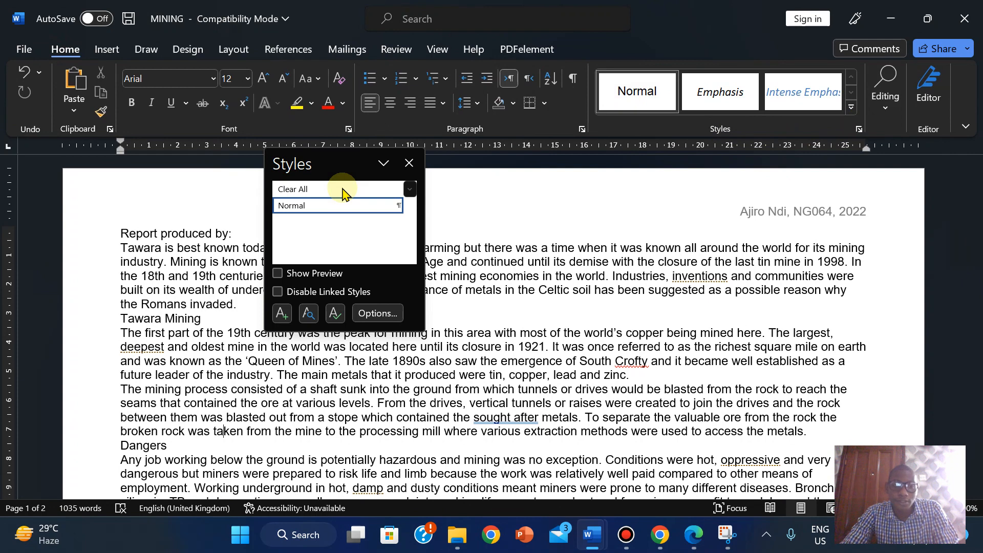
left_click(281, 314)
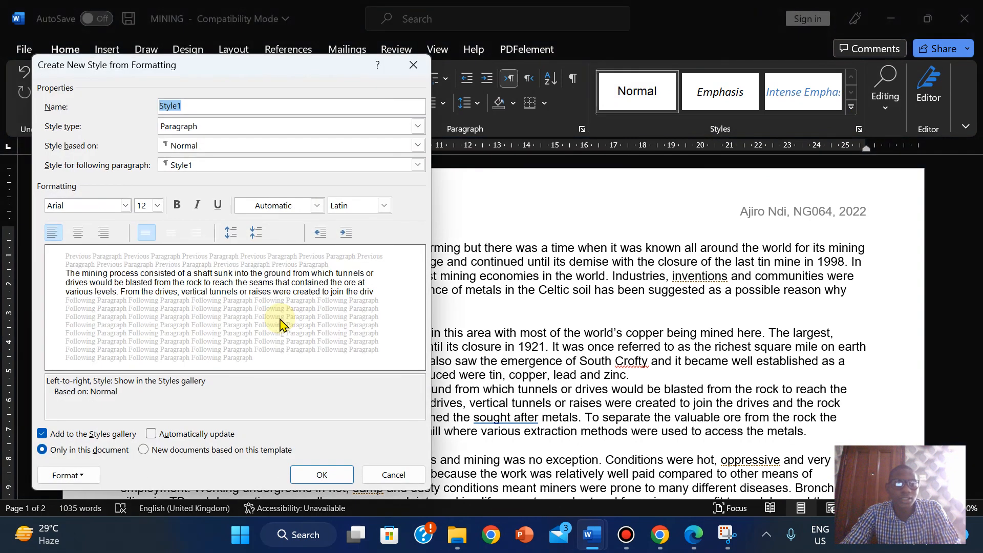
right_click(170, 110)
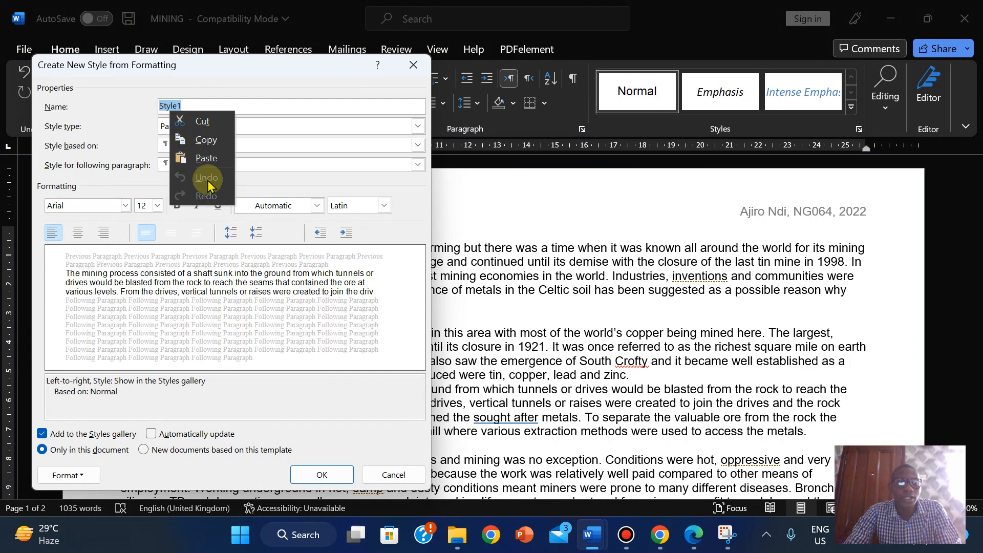
left_click(204, 163)
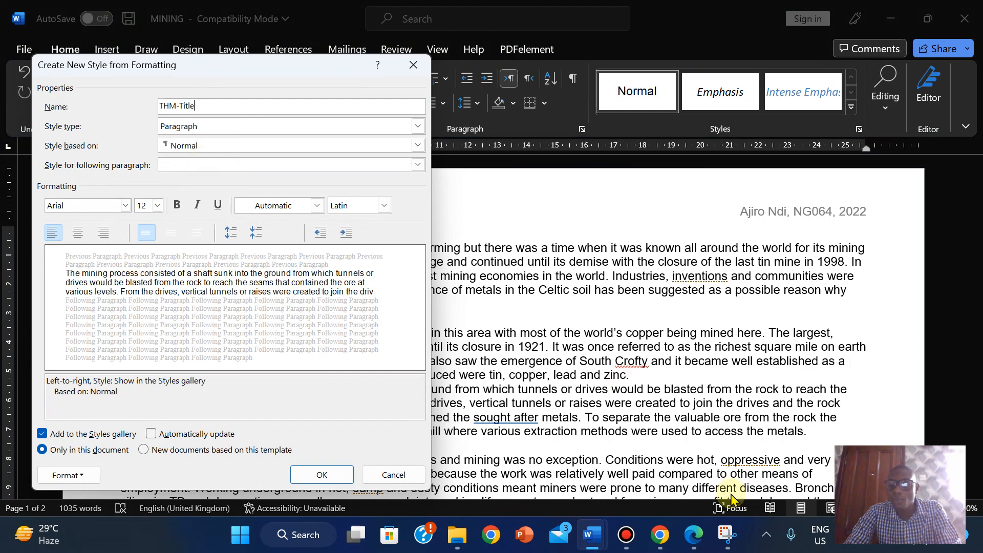
left_click(694, 534)
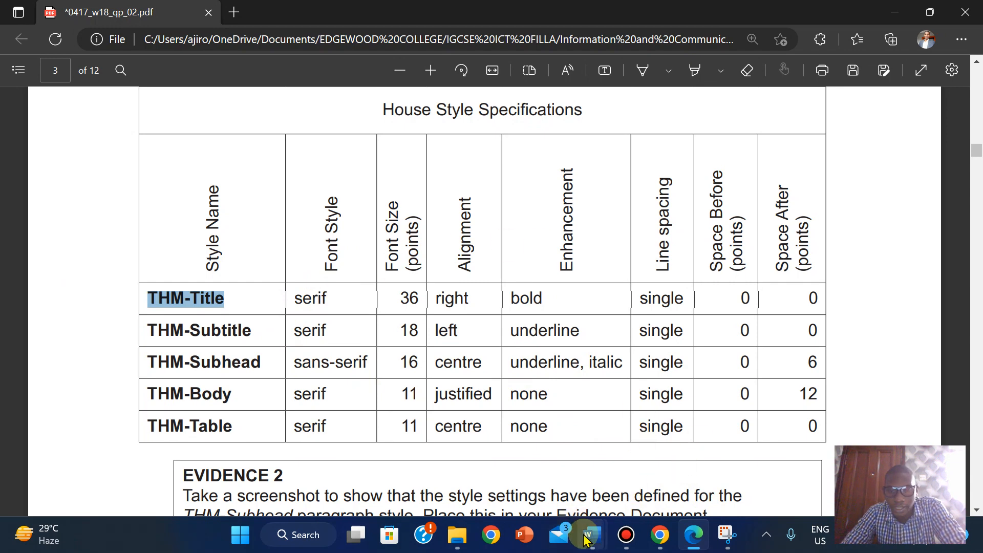
- Set the new style's font to Times New Roman, size 36
mouse_move(587, 539)
left_click(674, 441)
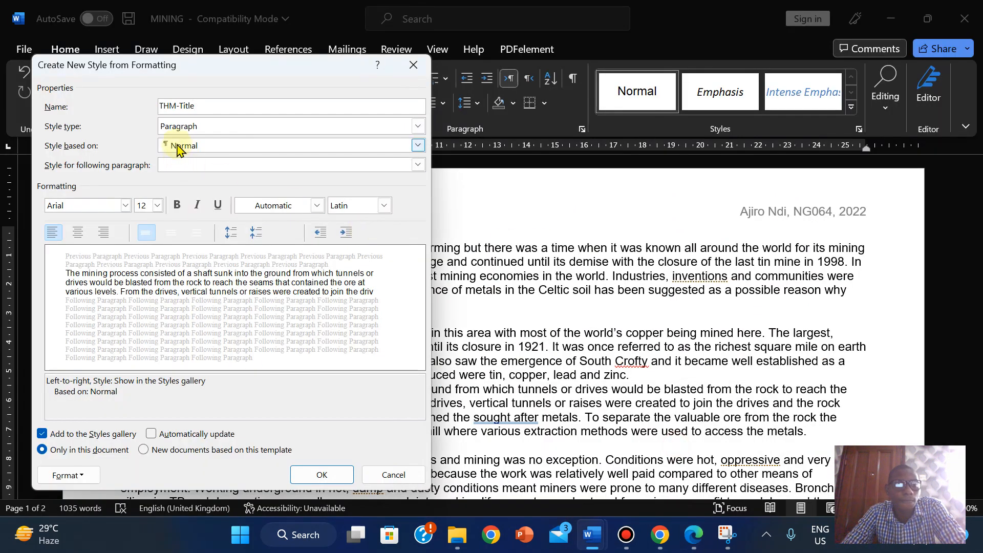
left_click(126, 206)
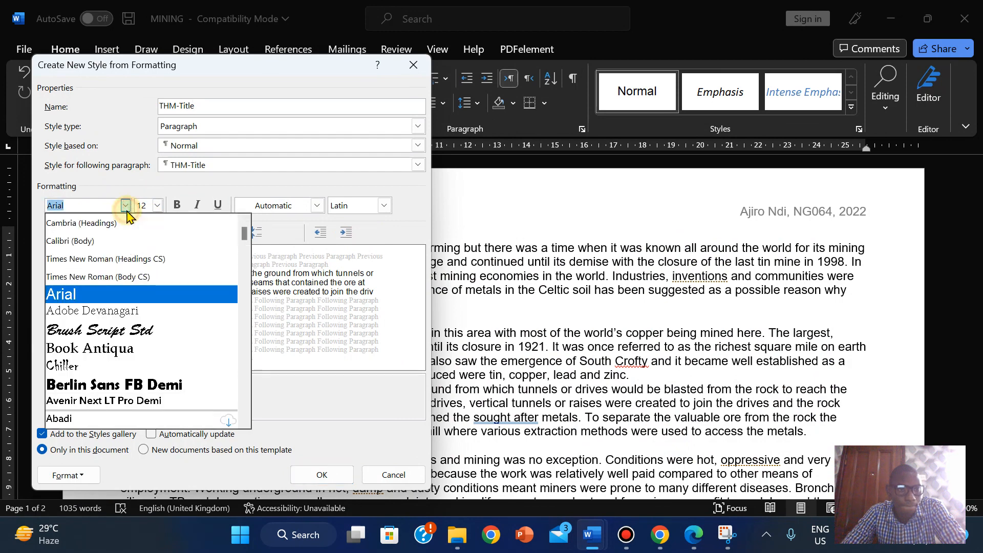
left_click(123, 266)
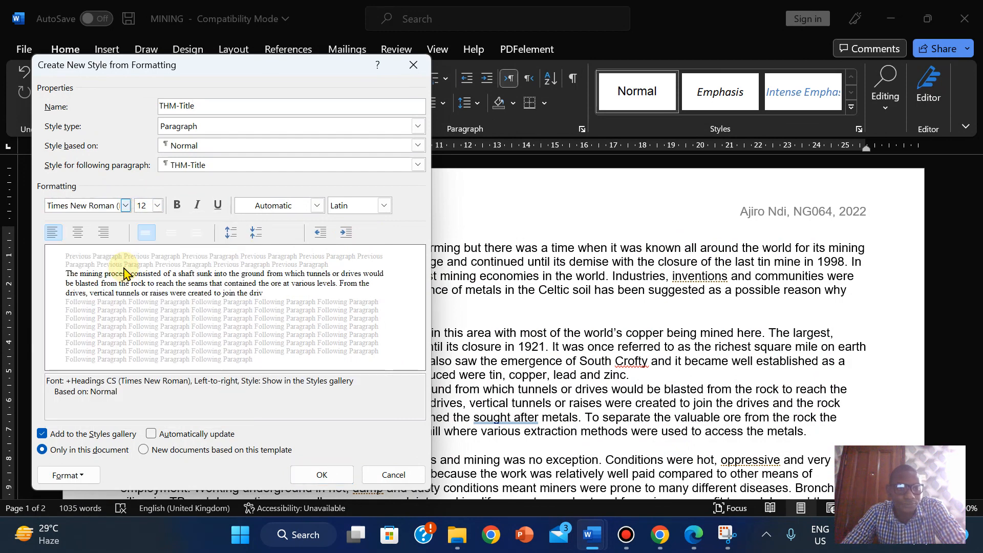
left_click(691, 535)
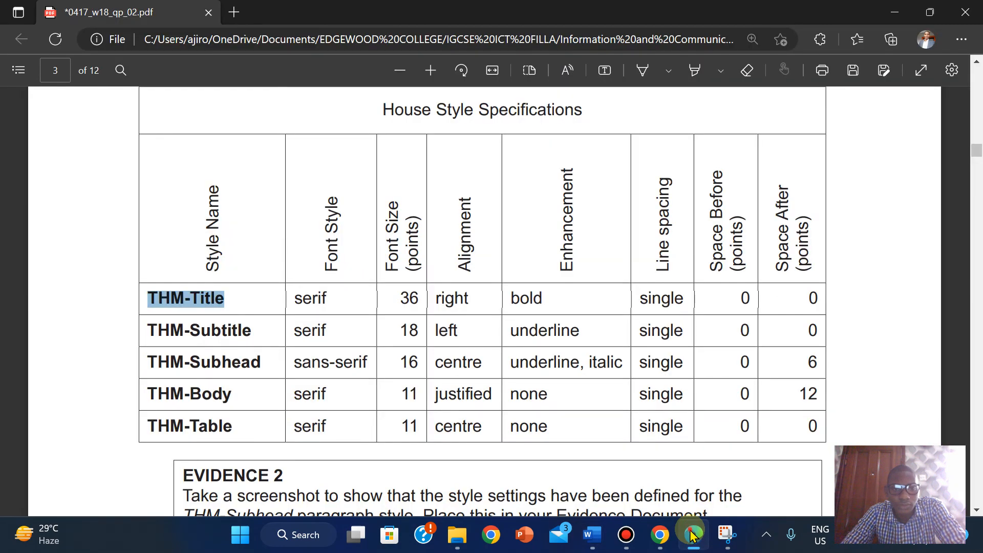
left_click(691, 535)
left_click(159, 206)
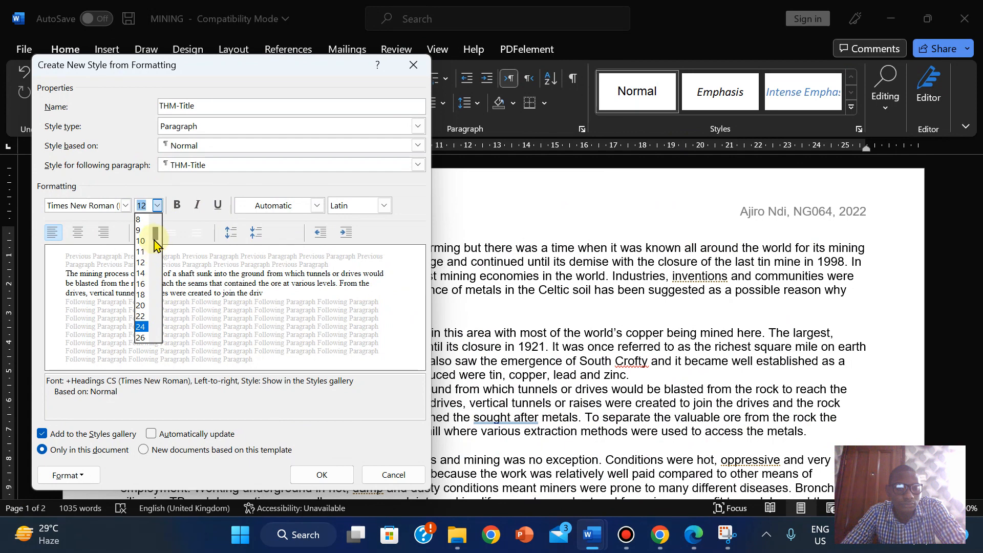
left_click_drag(156, 251, 157, 305)
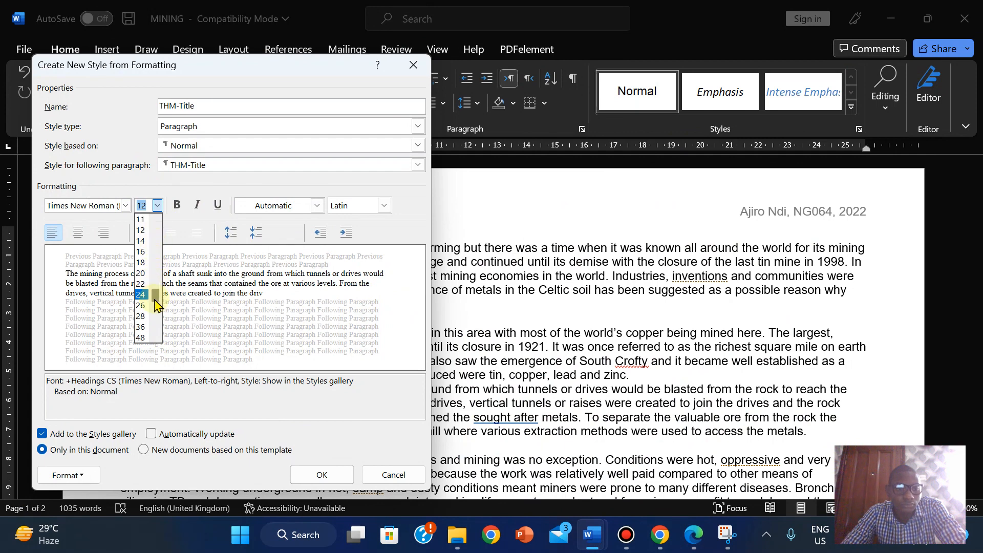
left_click(141, 328)
mouse_move(523, 7)
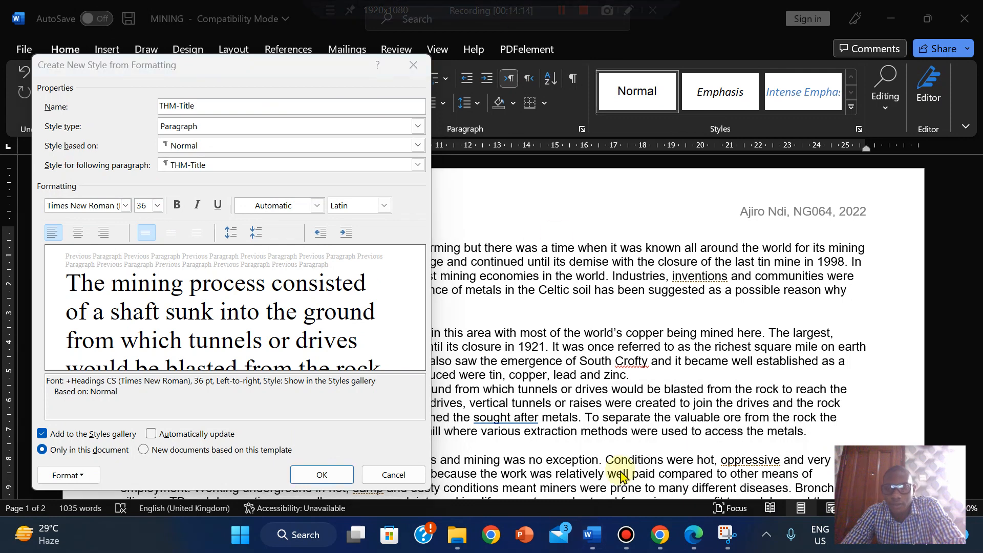
left_click(694, 537)
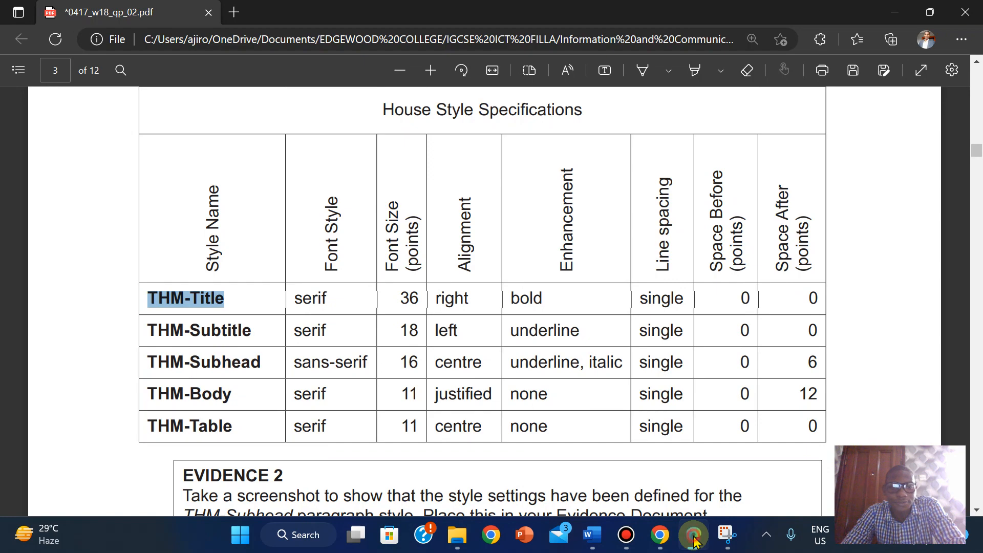
left_click(694, 538)
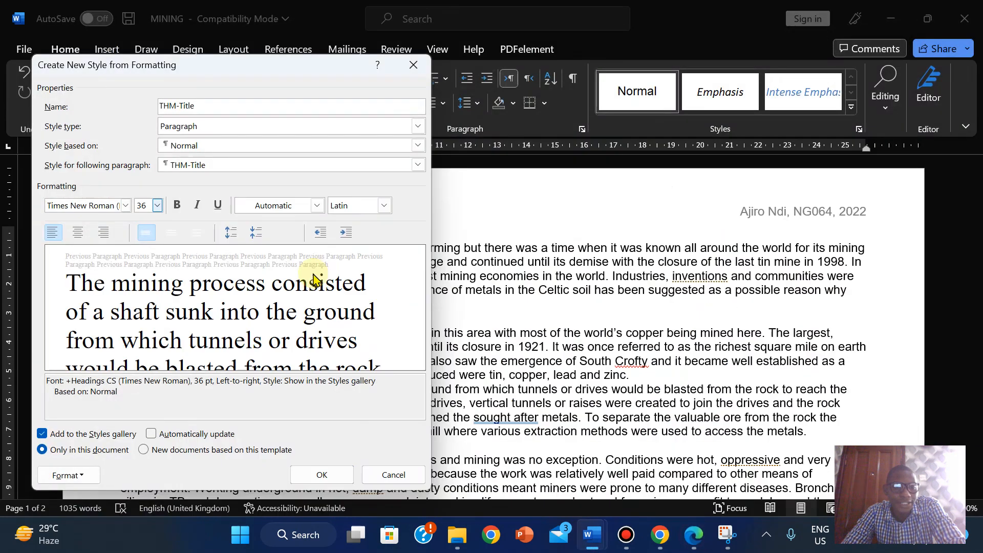
- Make THM-Title right-aligned and bold, create it, then set the paragraph back to Normal
left_click(103, 233)
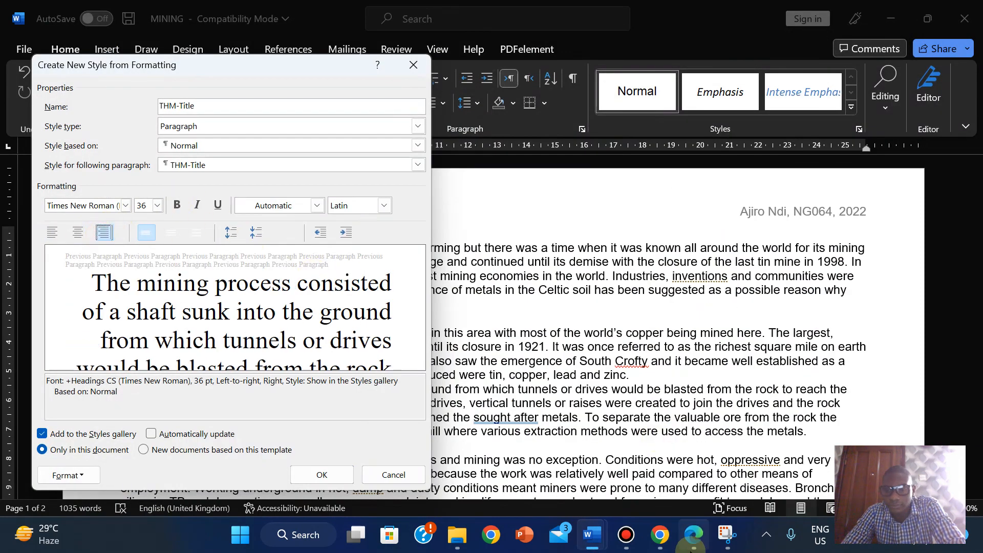
left_click(694, 538)
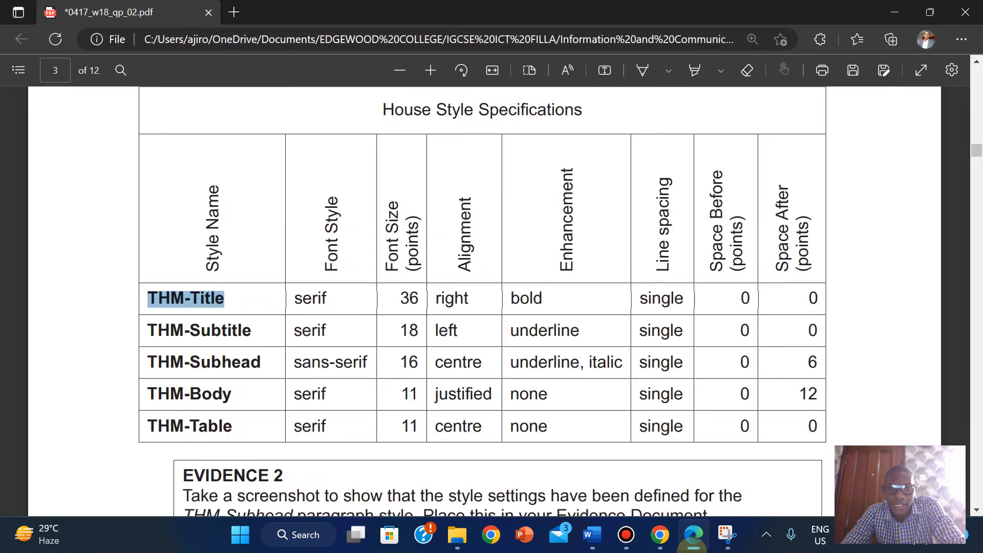
key("alt+Tab")
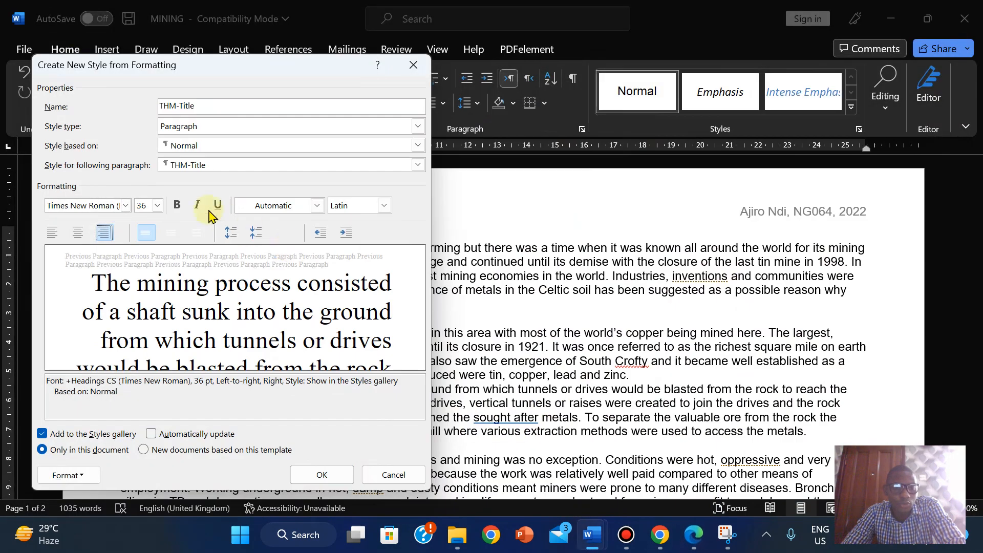
left_click(177, 207)
mouse_move(663, 537)
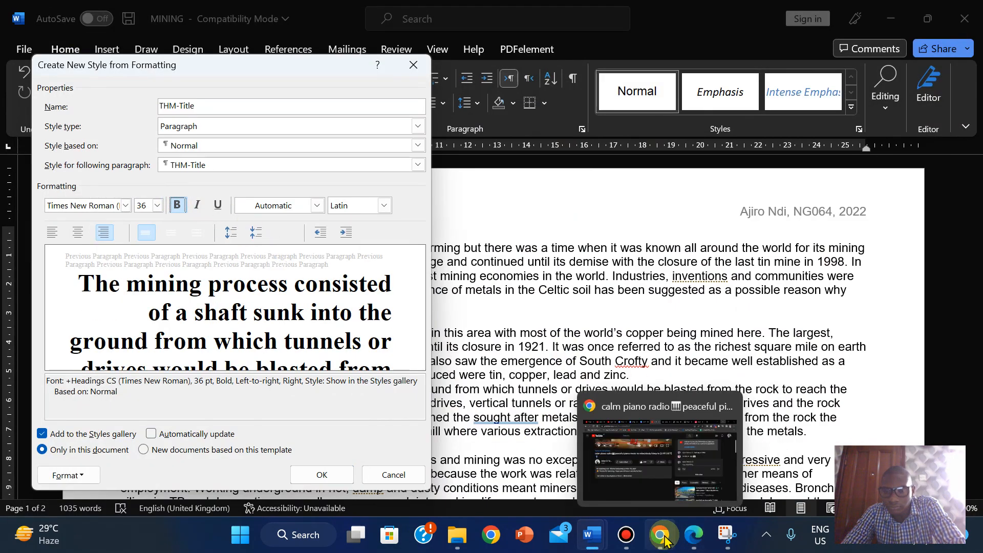
left_click(694, 536)
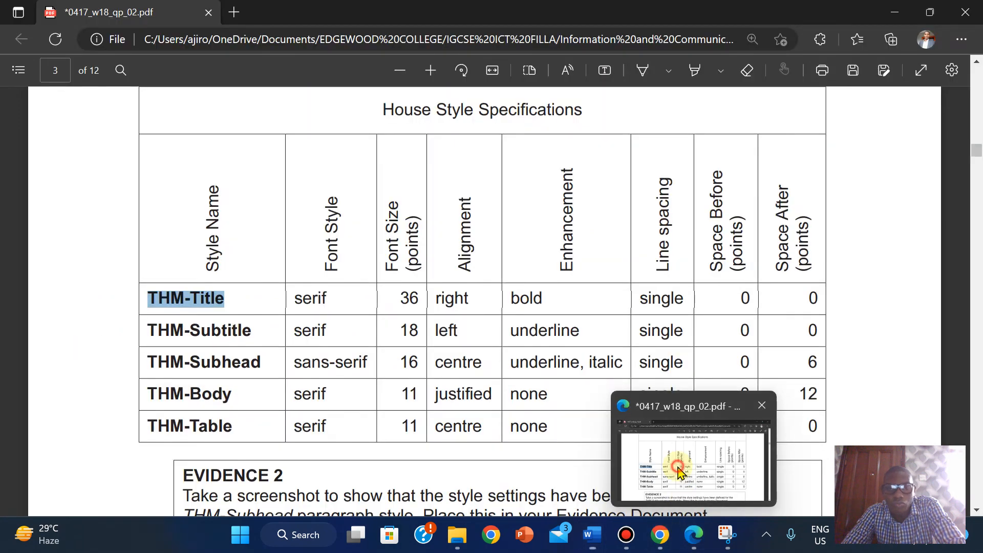
left_click(679, 472)
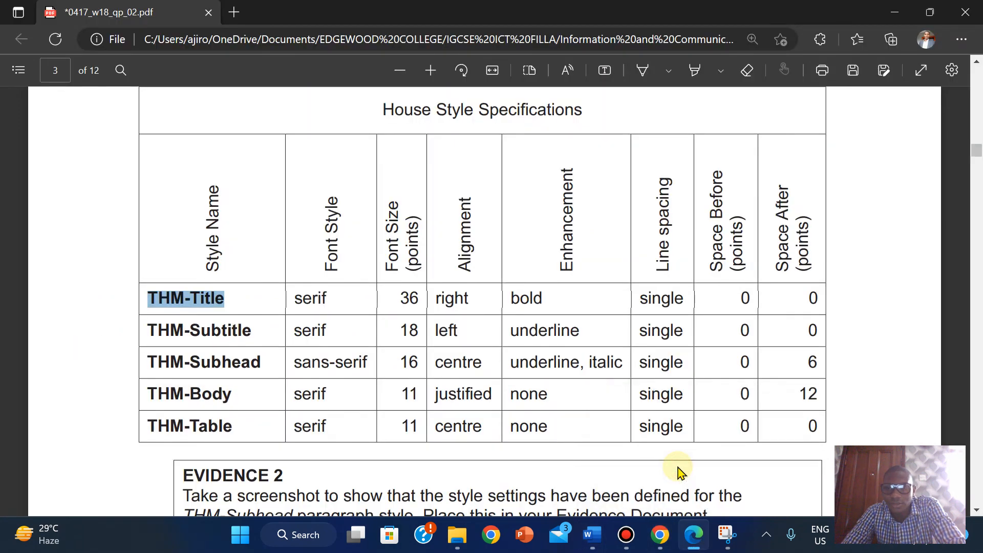
mouse_move(697, 539)
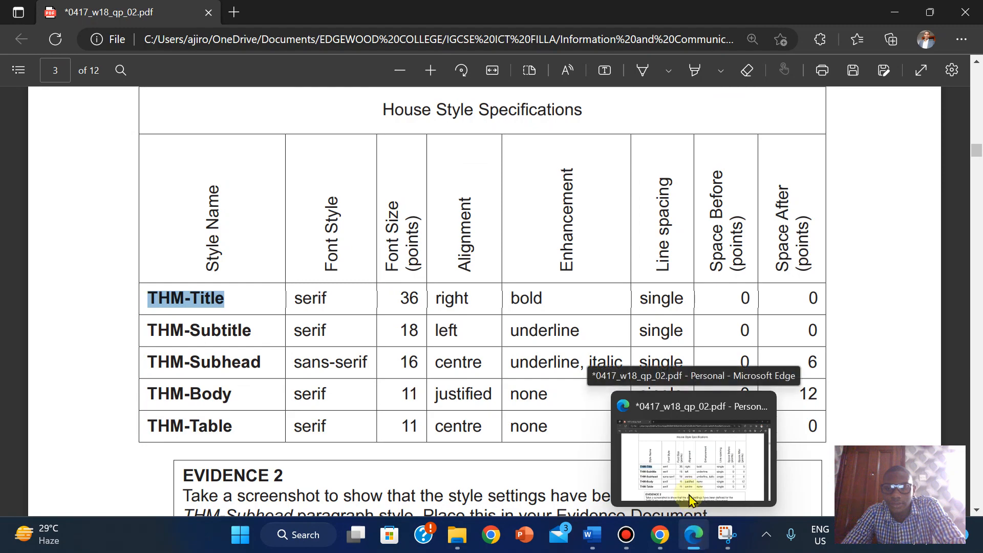
left_click(695, 536)
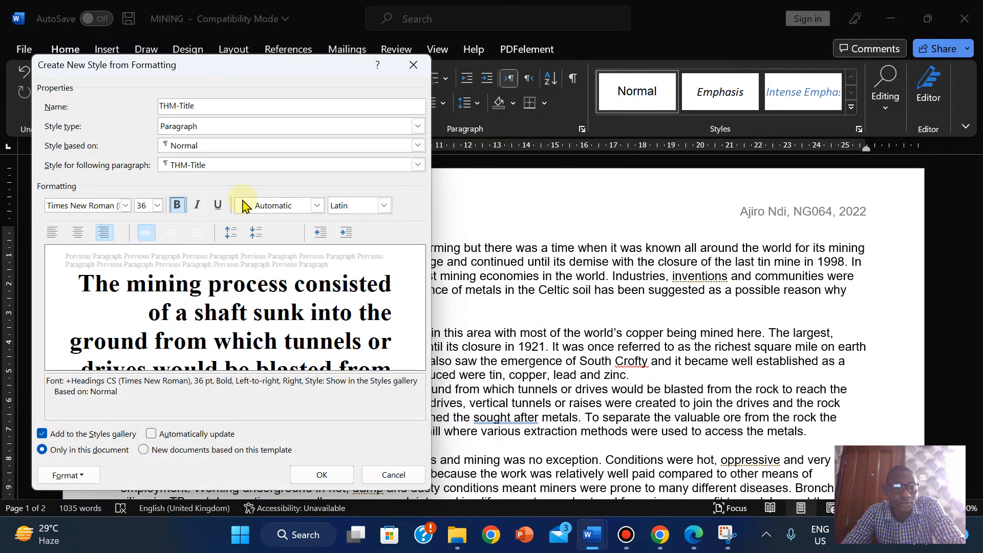
left_click(307, 477)
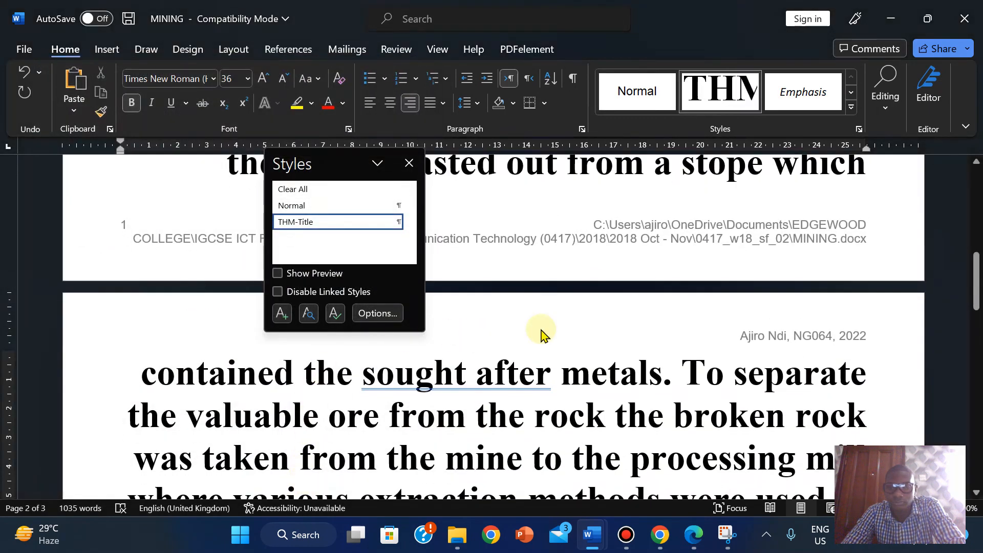
left_click(307, 207)
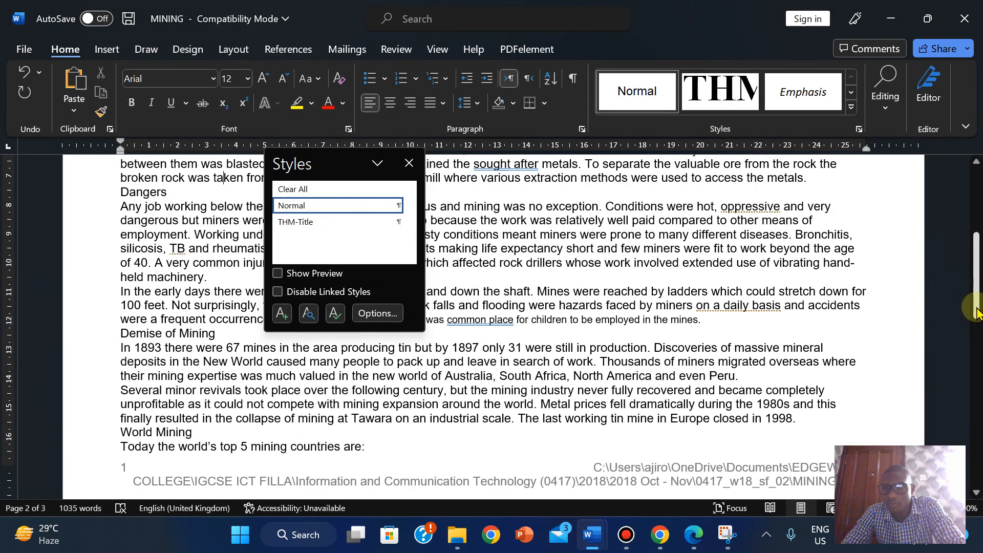
- Insert an empty line above 'Report produced by:' and place the cursor on it
left_click_drag(976, 287, 971, 199)
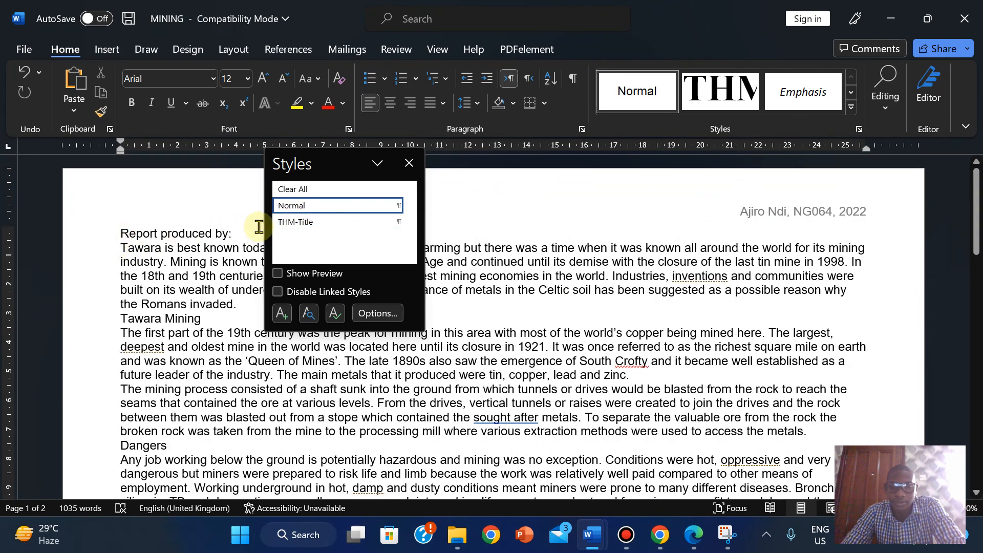
key("Return")
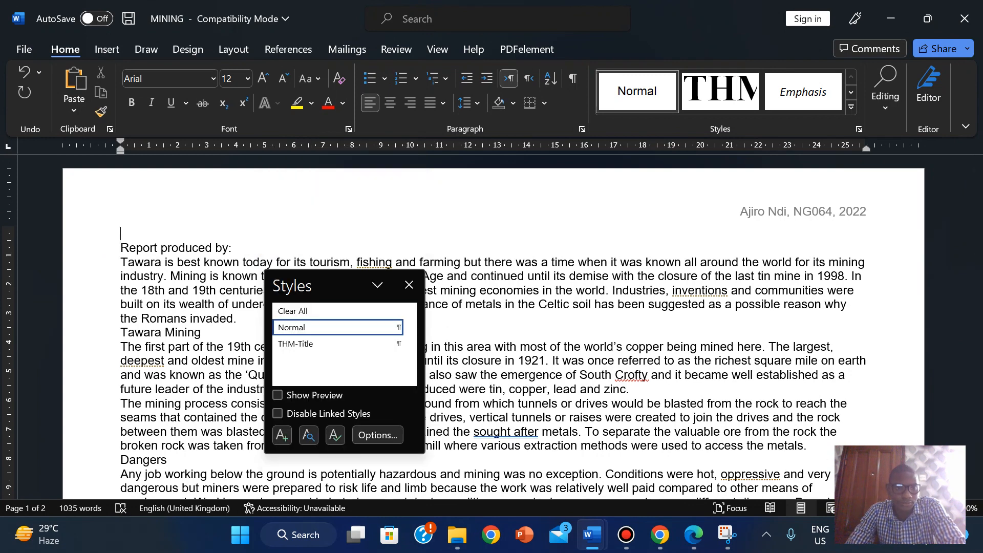
left_click(124, 232)
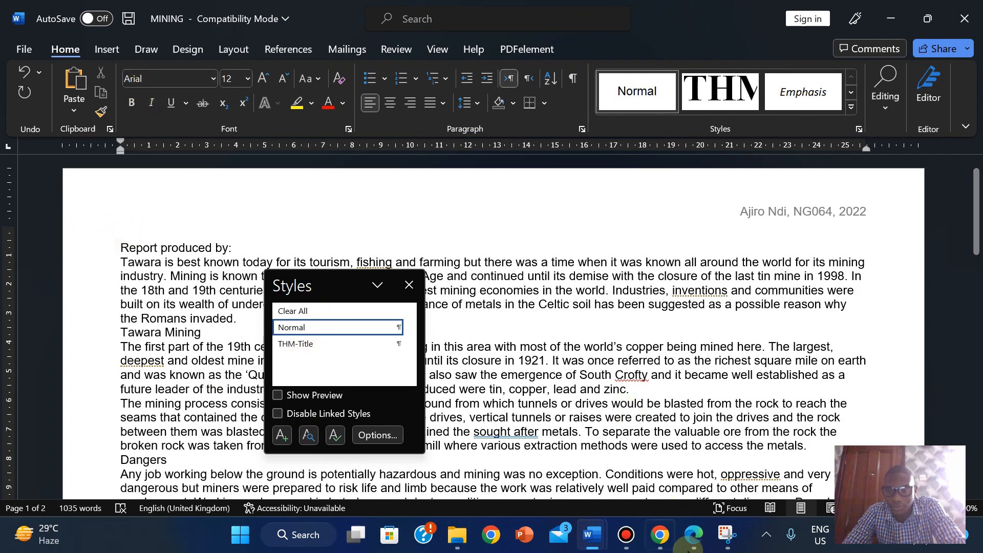
left_click(693, 535)
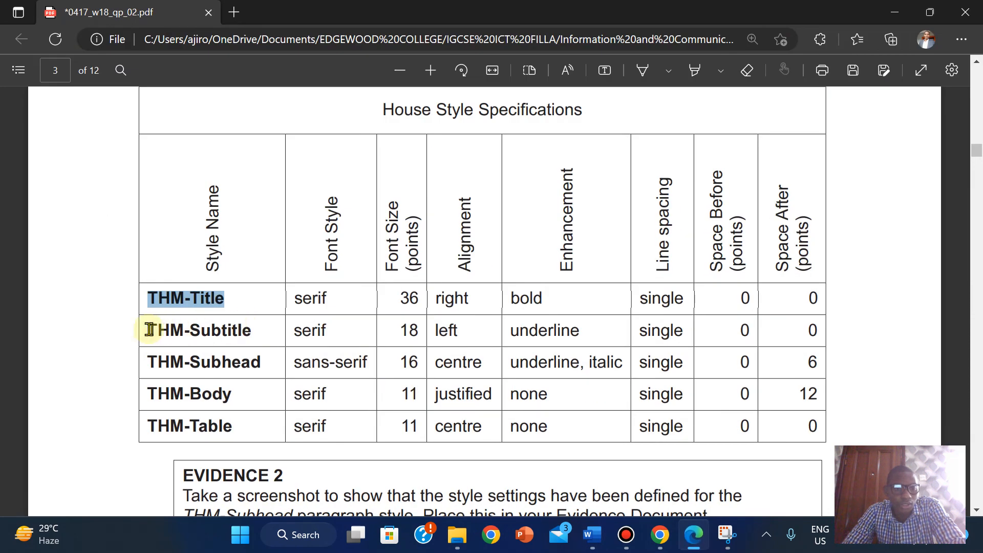
- Copy THM-Subtitle from the specification table and open Word's Create New Style dialog
left_click_drag(146, 329, 257, 329)
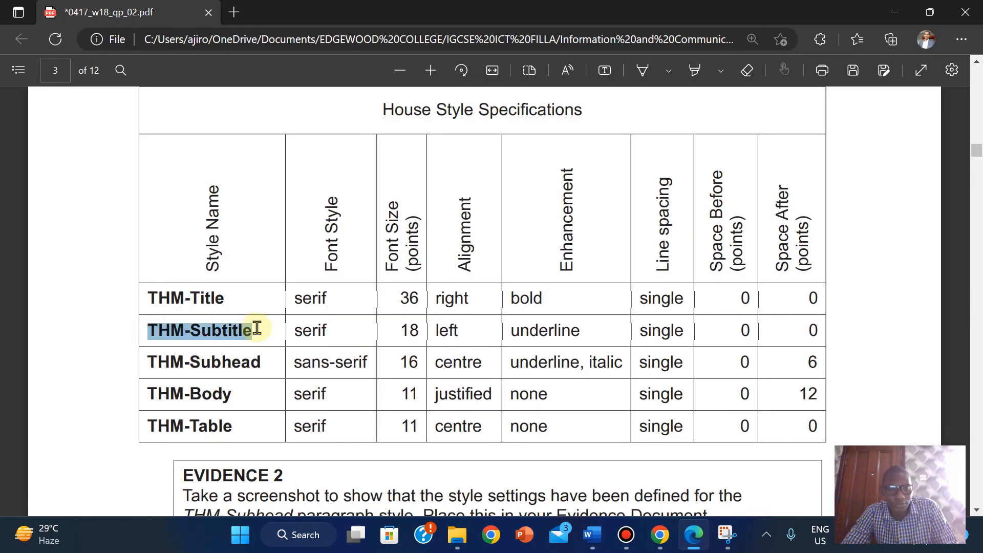
left_click(302, 200)
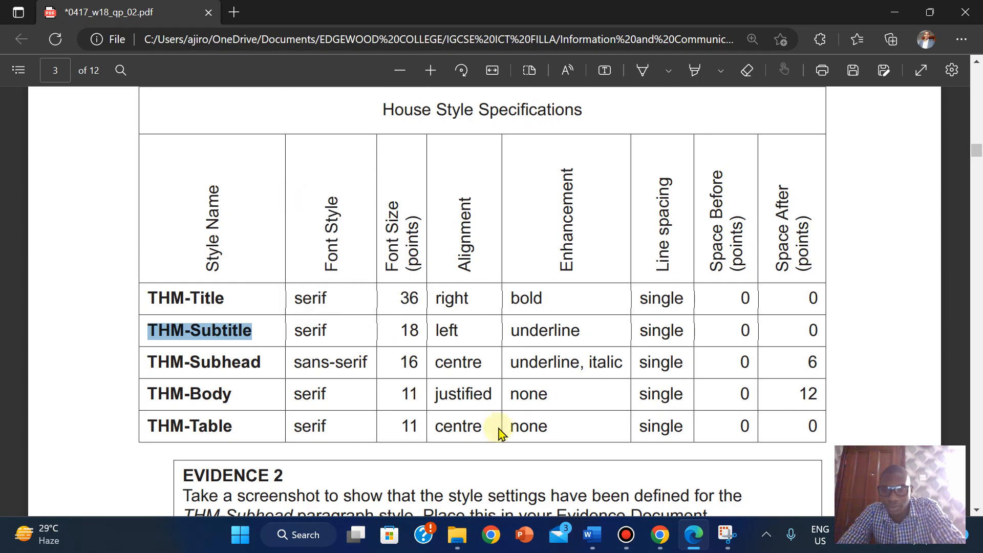
mouse_move(594, 540)
left_click(674, 458)
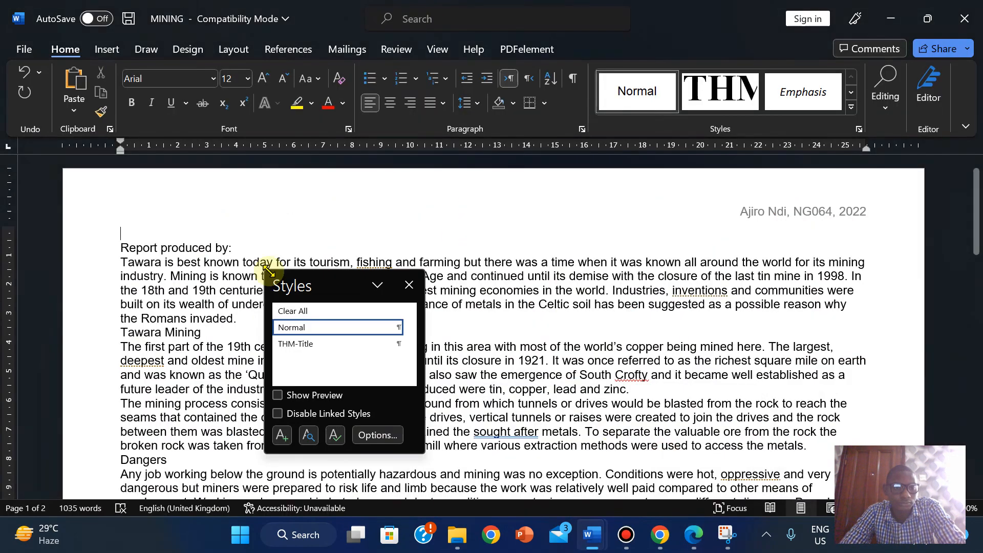
left_click(281, 436)
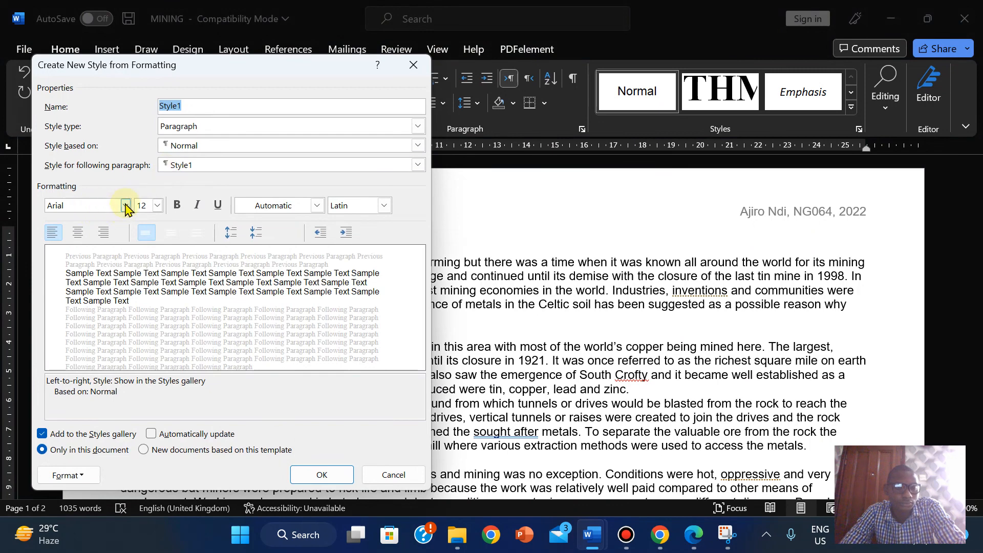
- Name the new style THM-Subtitle and set its font to Times New Roman
right_click(173, 108)
left_click(208, 153)
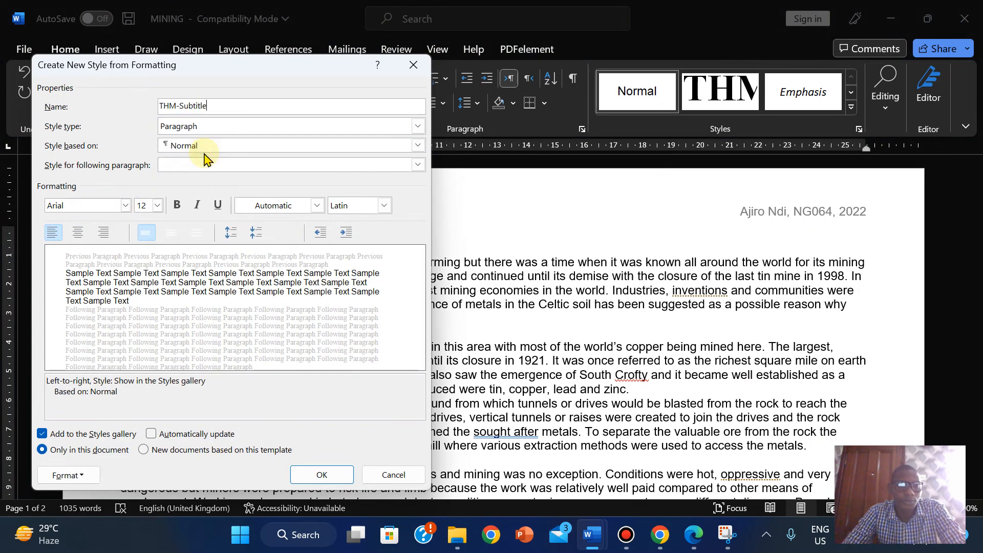
left_click(694, 535)
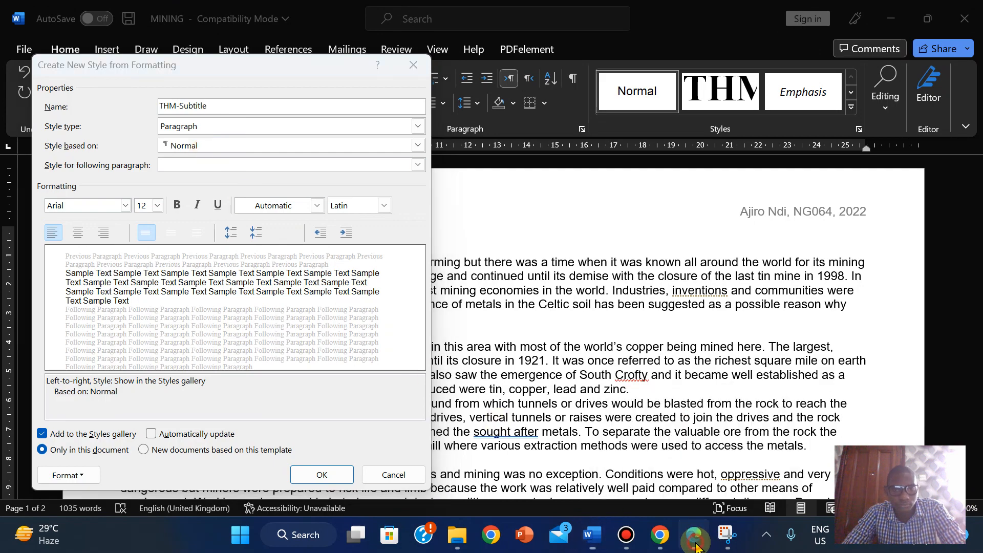
left_click(694, 537)
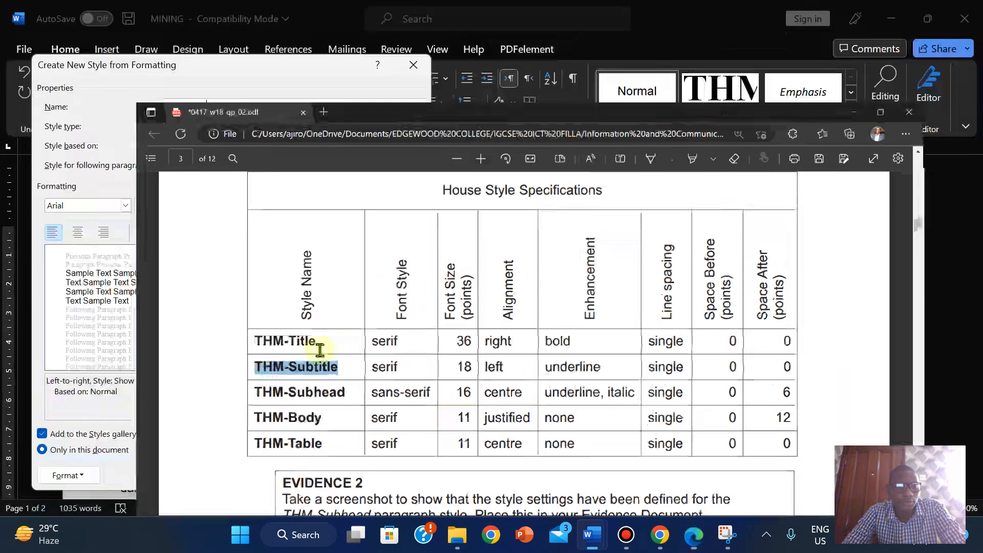
left_click(127, 210)
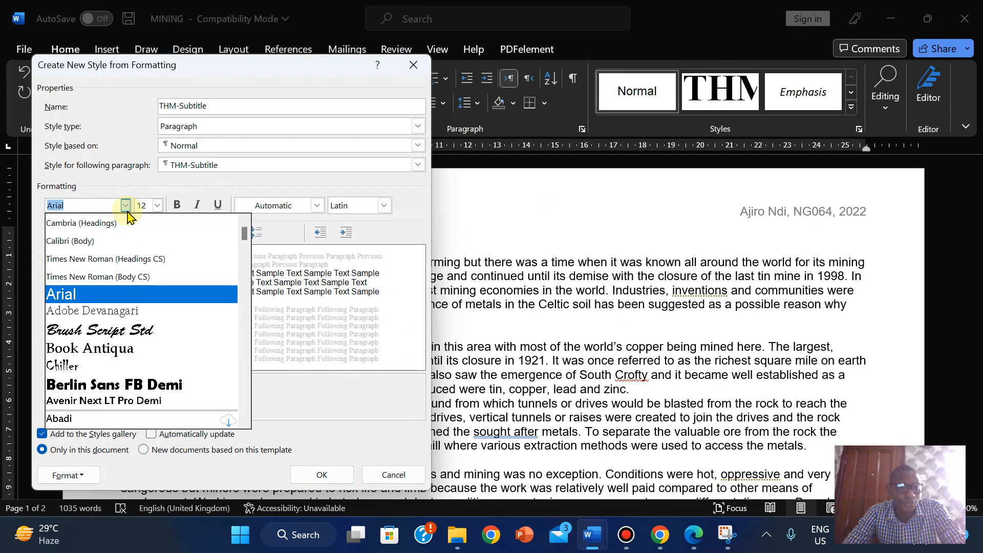
left_click(132, 258)
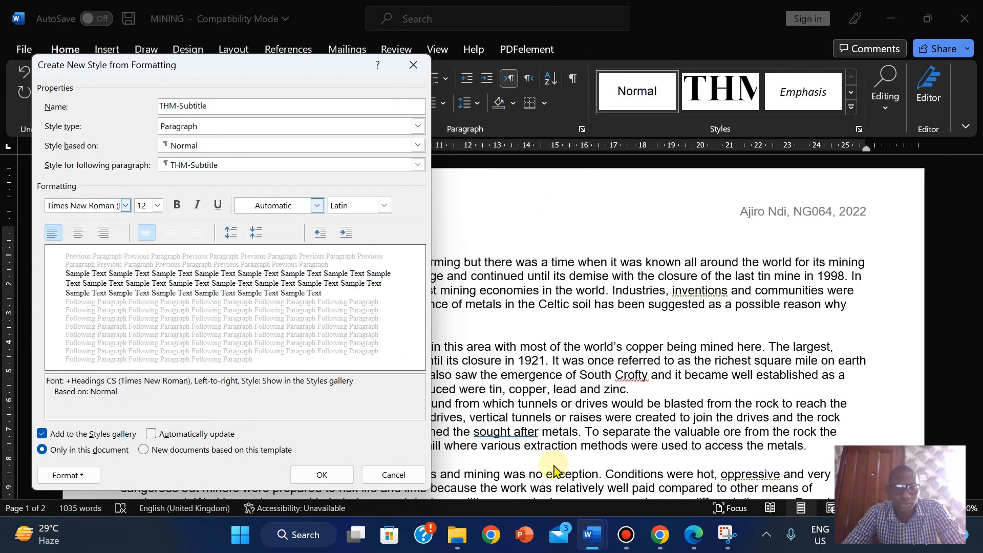
left_click(694, 536)
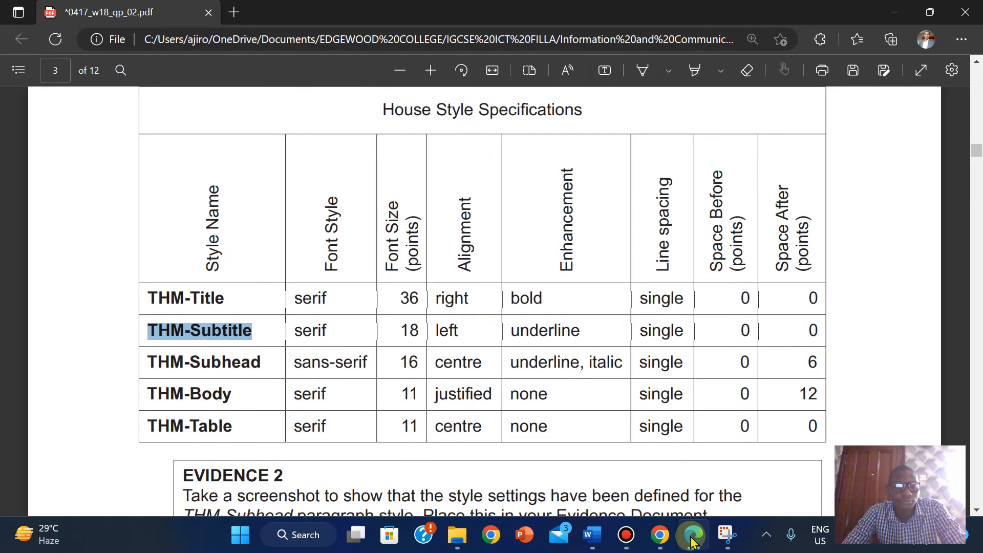
key("alt+Tab")
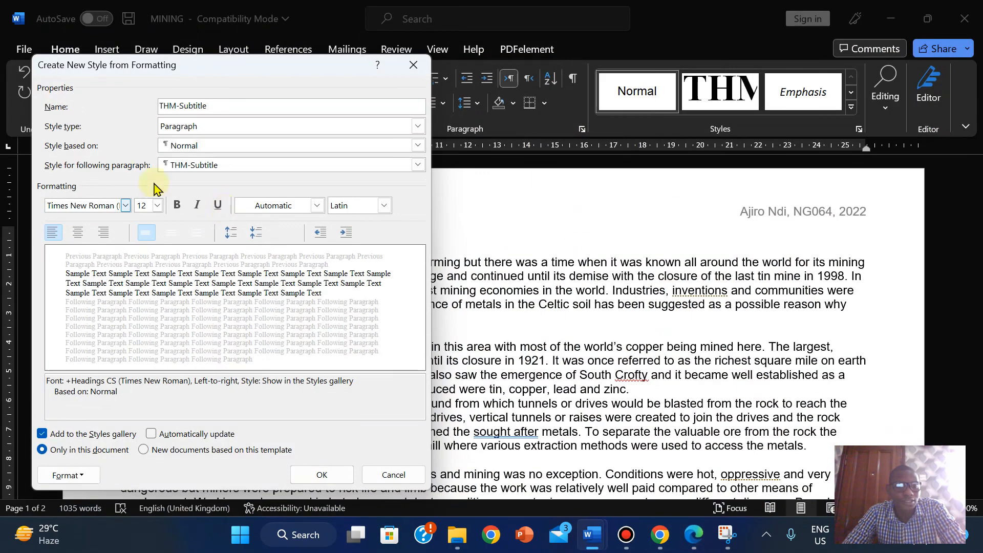
- Give THM-Subtitle an 18 pt size and underline, then create the style
left_click(156, 206)
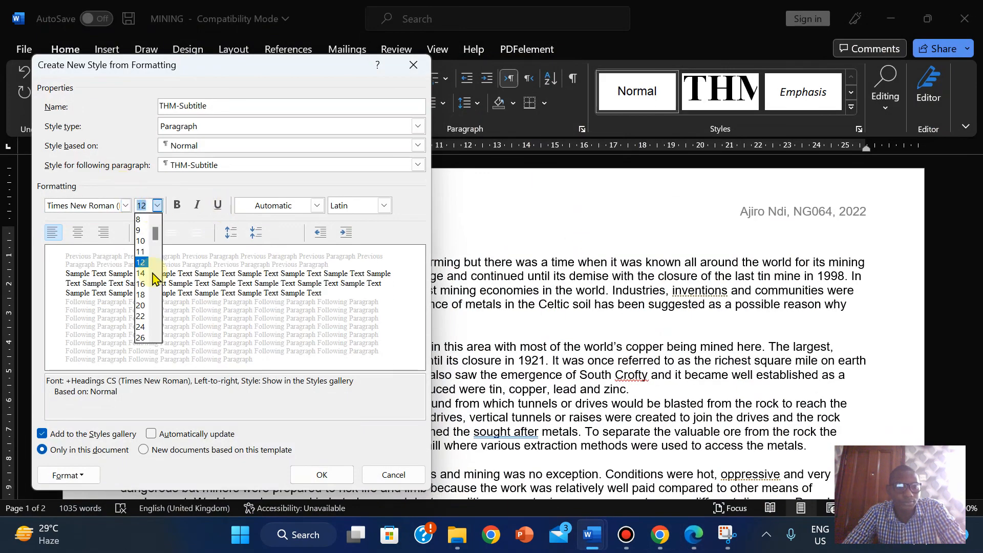
left_click(139, 296)
left_click(694, 536)
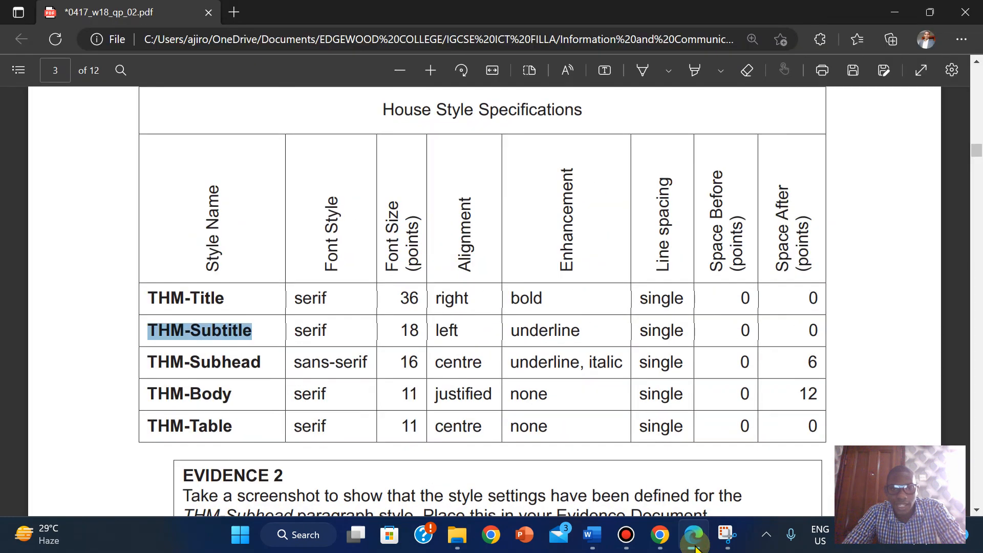
left_click(695, 546)
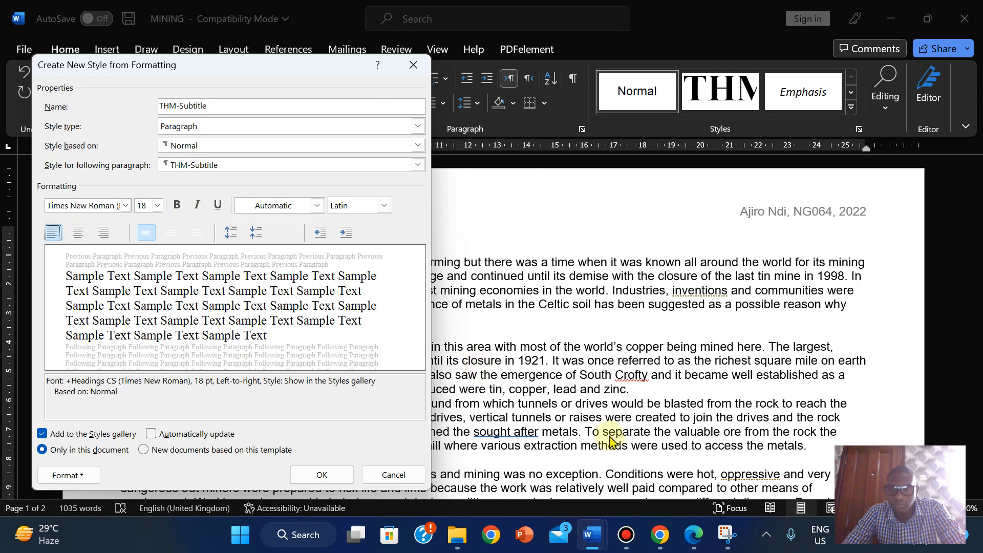
left_click(694, 544)
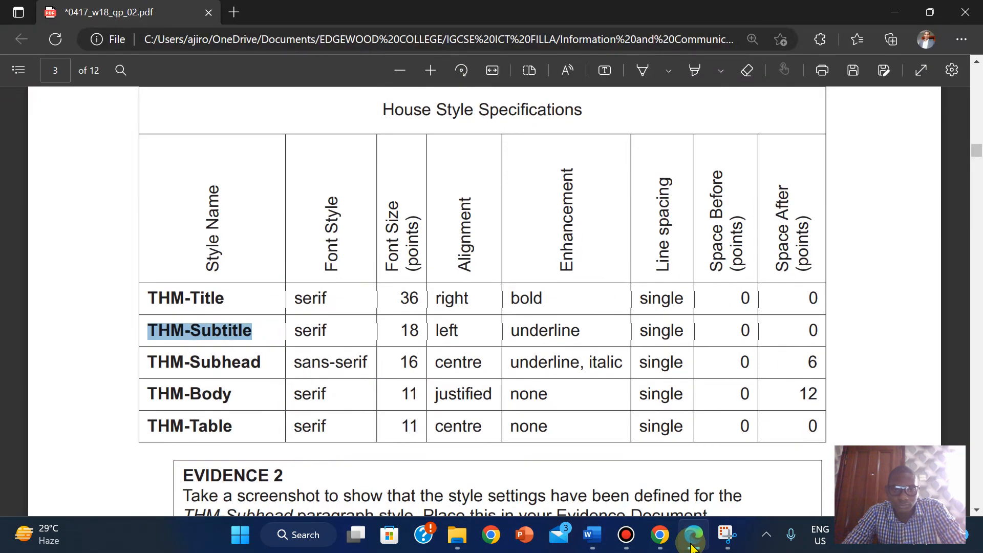
left_click(693, 545)
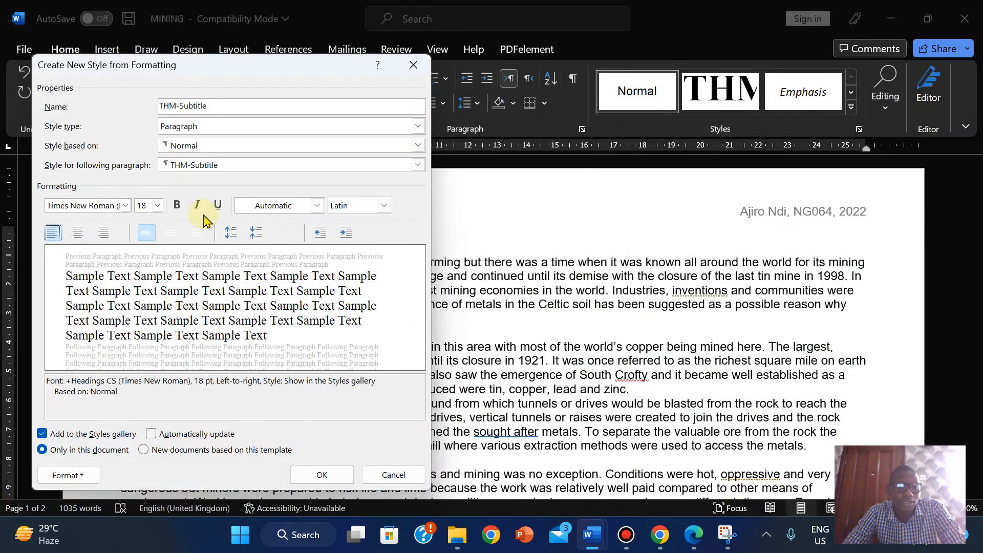
left_click(217, 205)
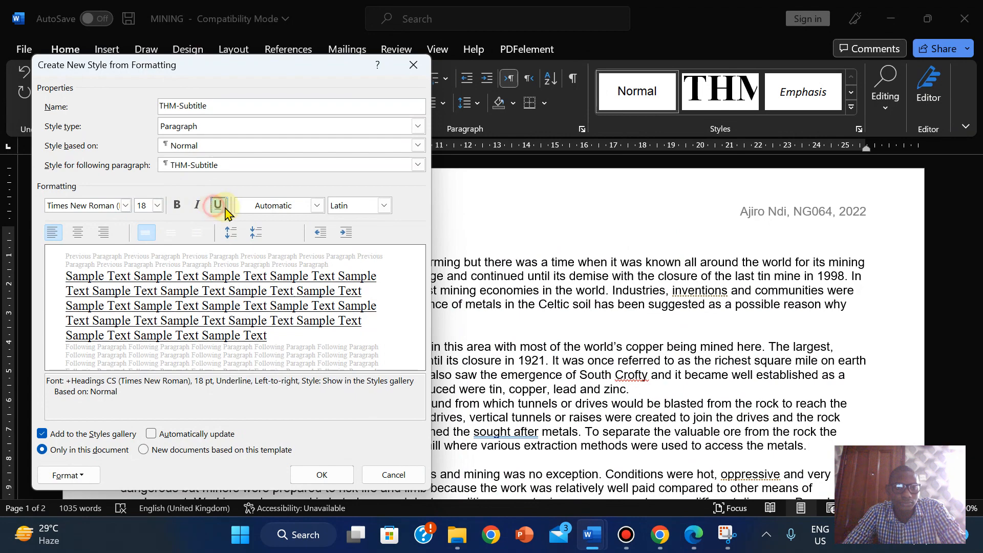
left_click(695, 543)
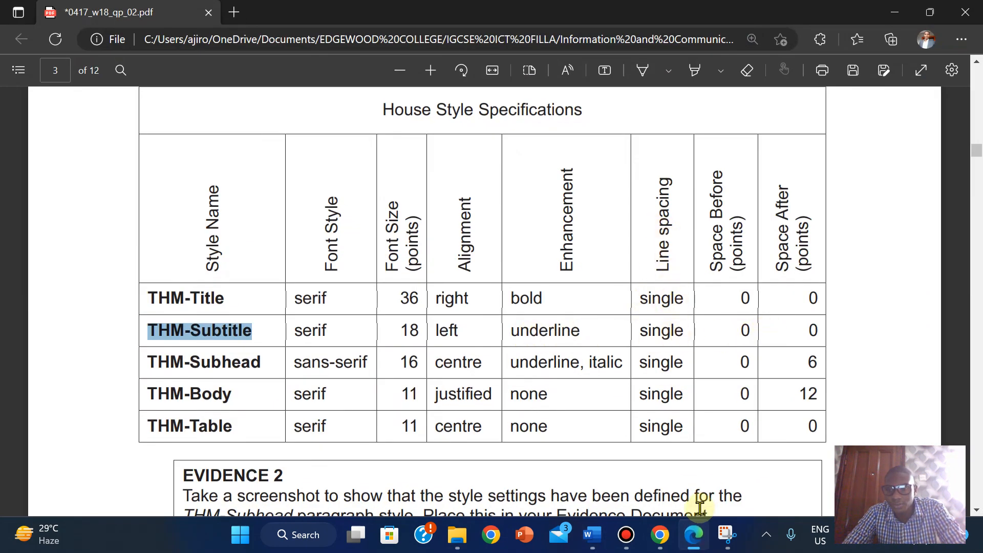
left_click(593, 535)
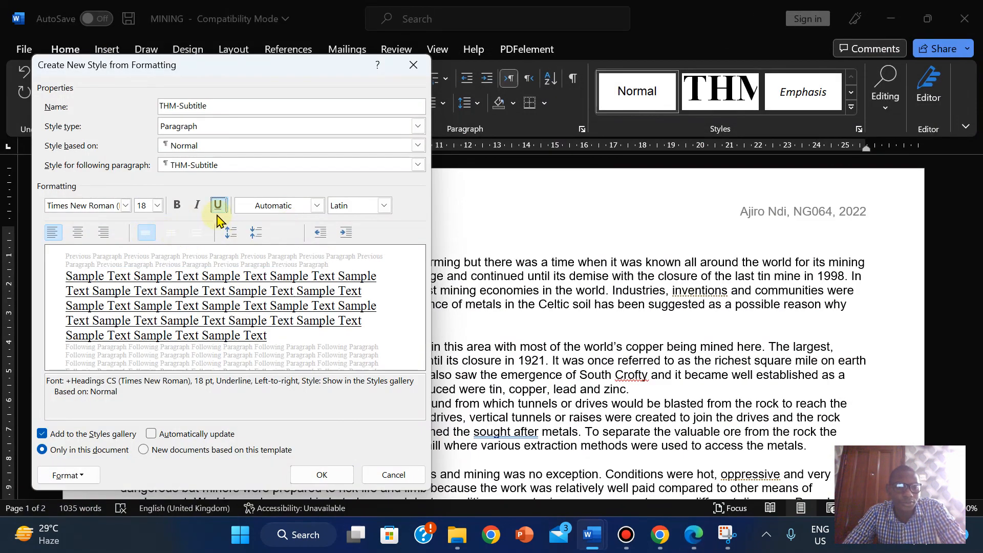
left_click(317, 475)
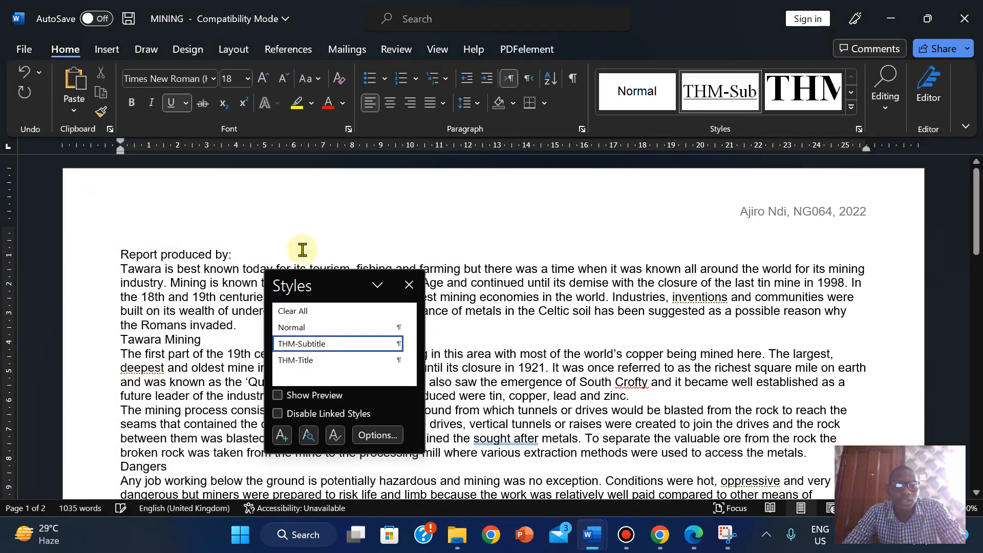
- Reset the top paragraph to Normal and copy THM-Subhead from the PDF's table
left_click(298, 329)
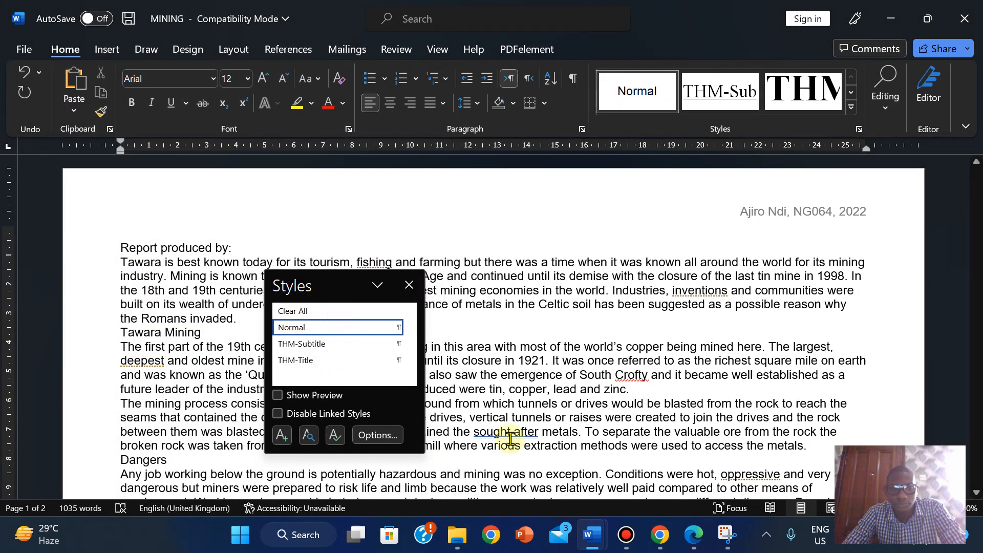
left_click(694, 535)
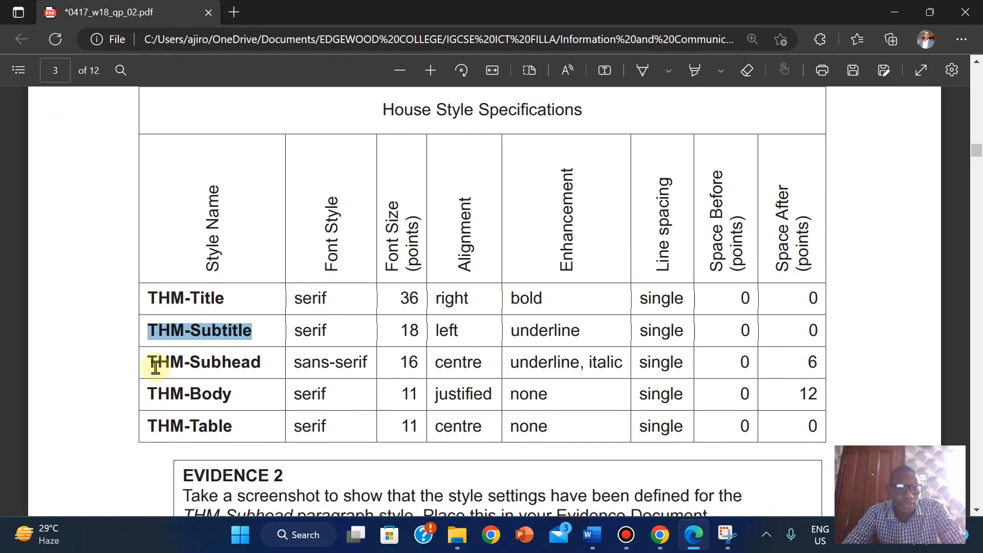
left_click_drag(150, 362, 213, 363)
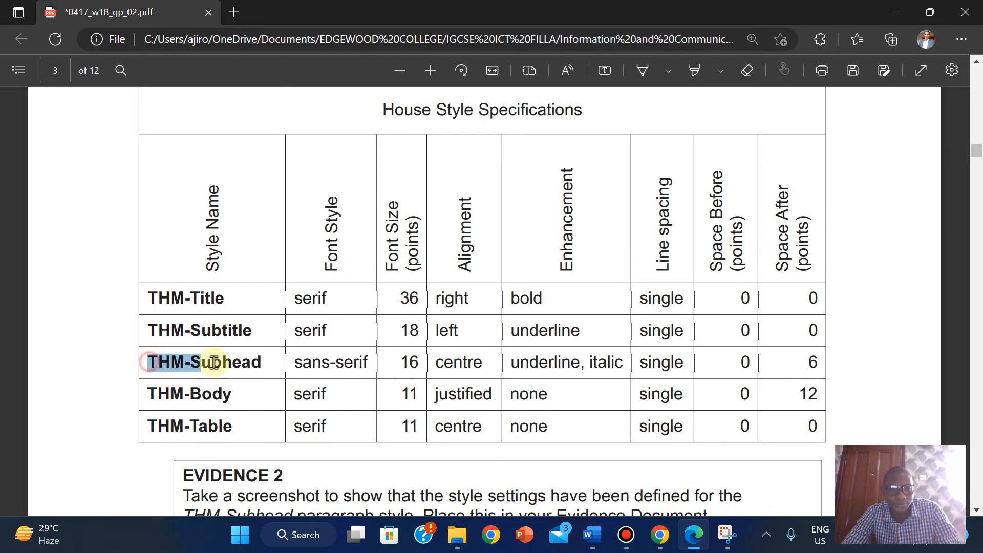
left_click(214, 362)
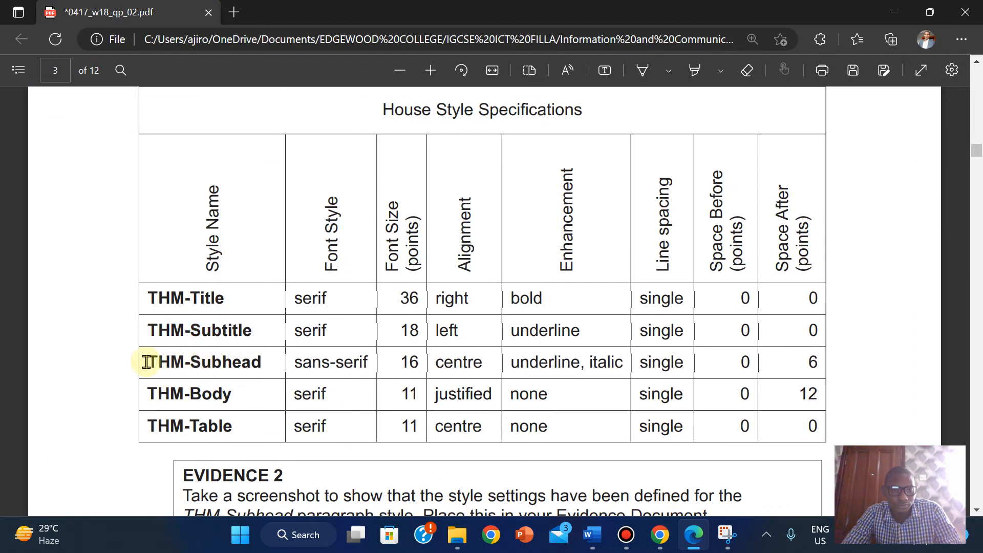
left_click_drag(150, 362, 266, 364)
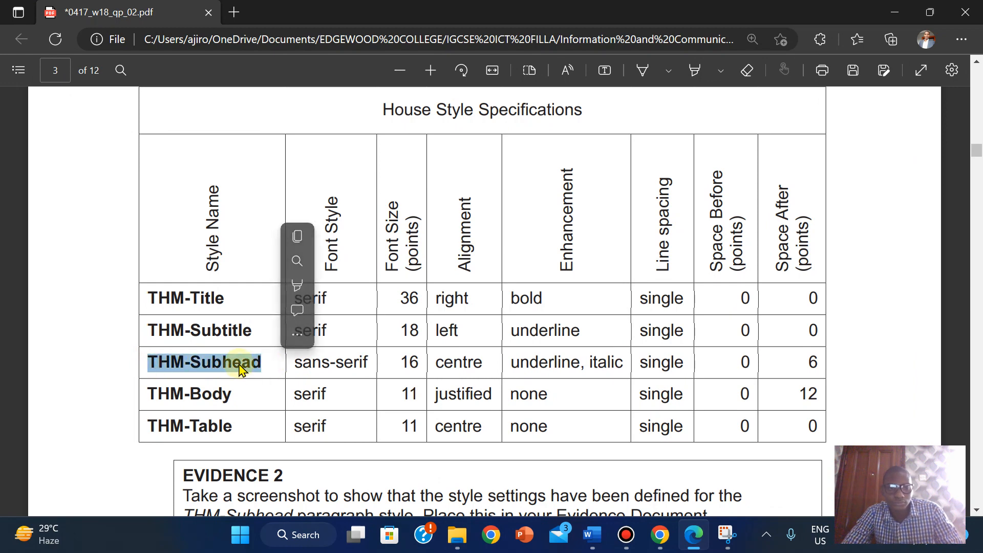
left_click(301, 241)
mouse_move(697, 546)
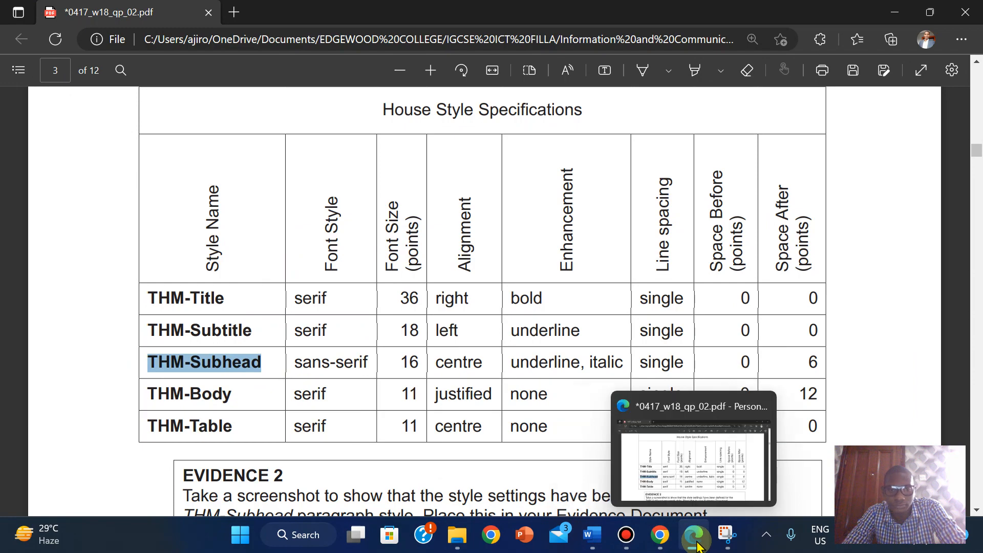
left_click(592, 534)
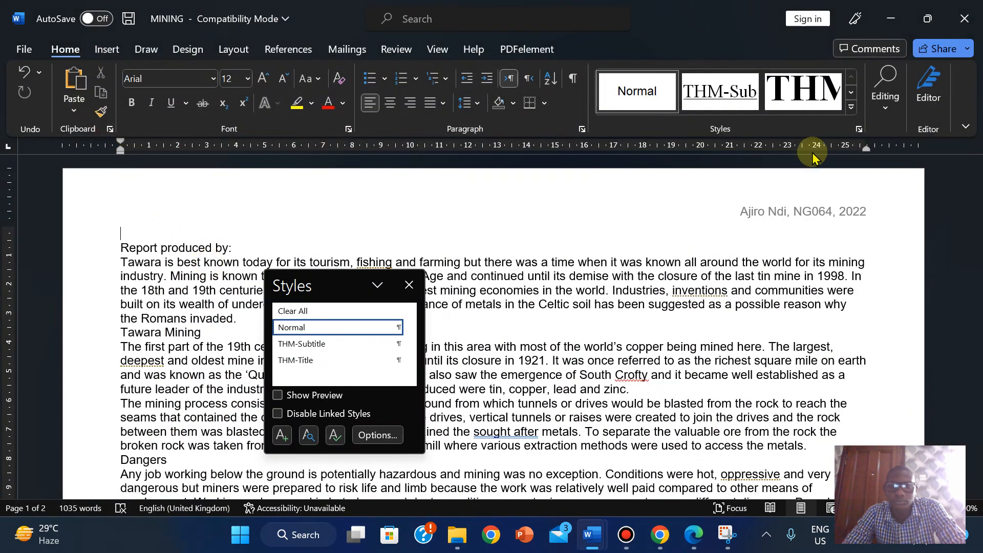
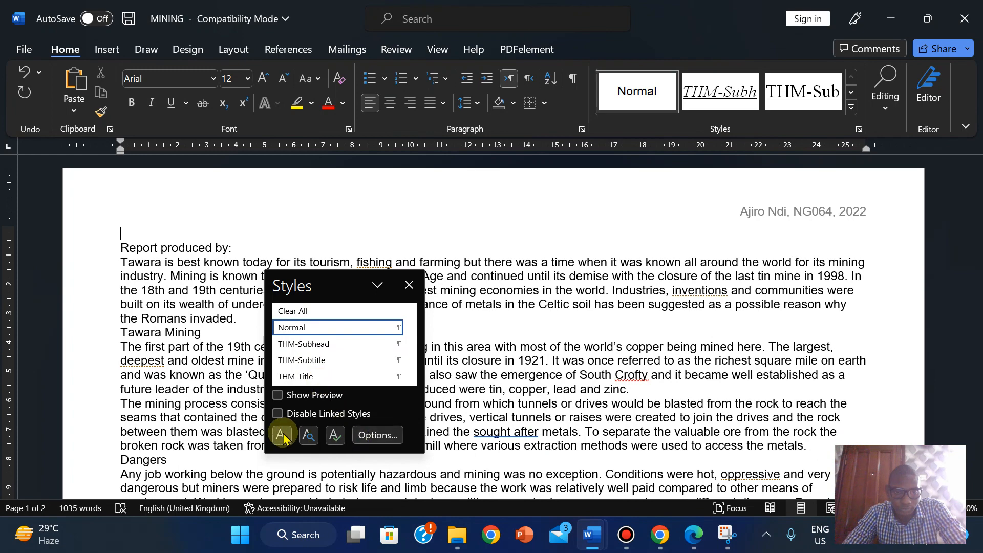
- Start a new style and copy the THM-Body style name from the specification PDF
left_click(283, 436)
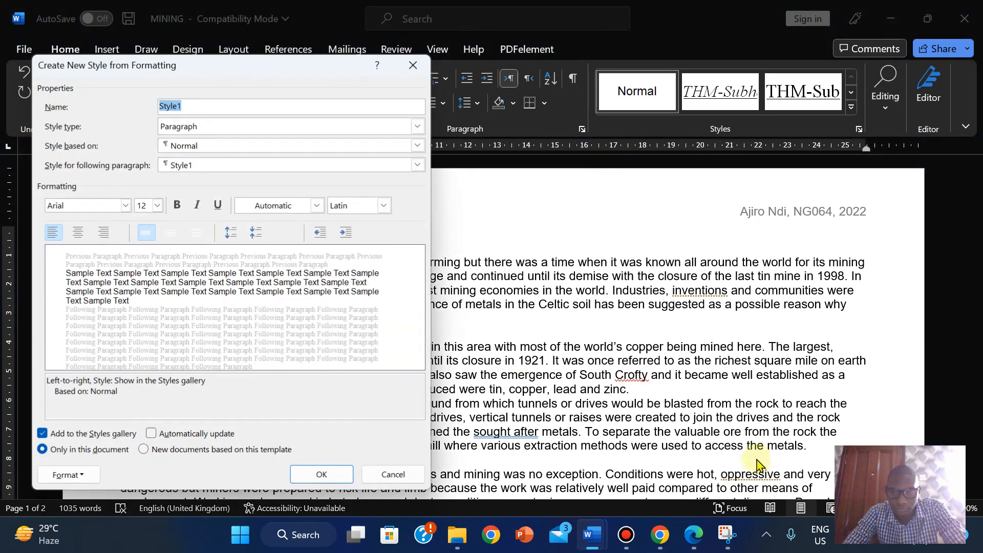
left_click(694, 535)
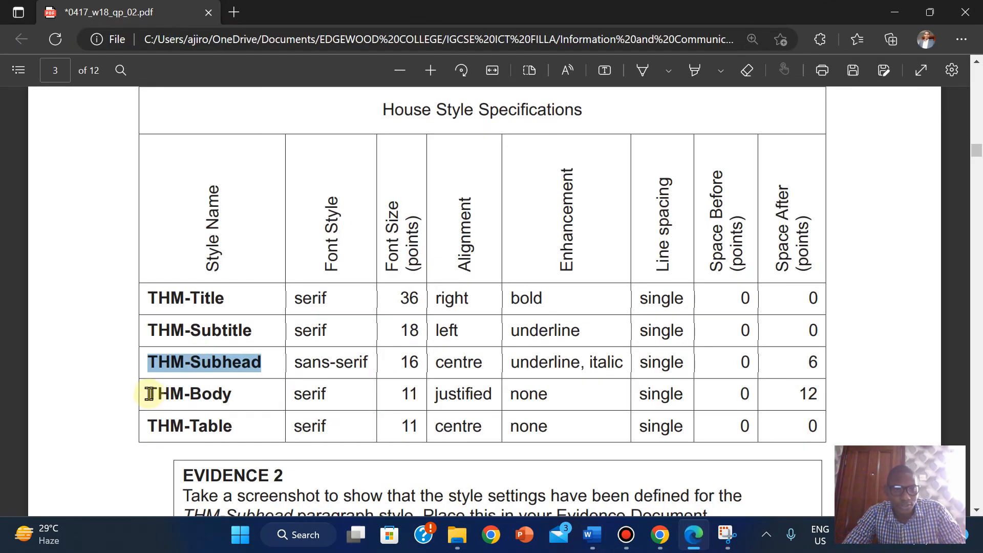
left_click_drag(152, 393, 232, 399)
left_click(207, 391)
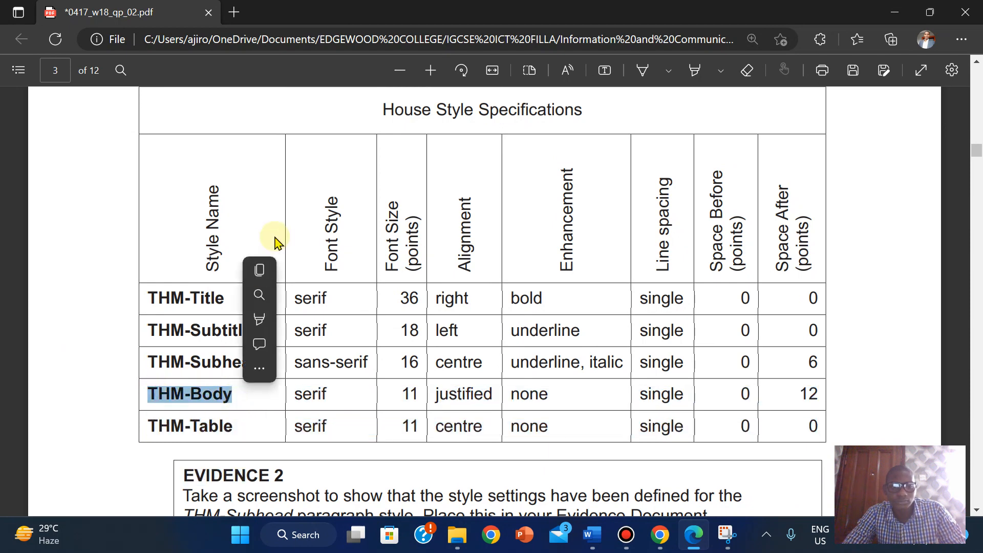
left_click(271, 273)
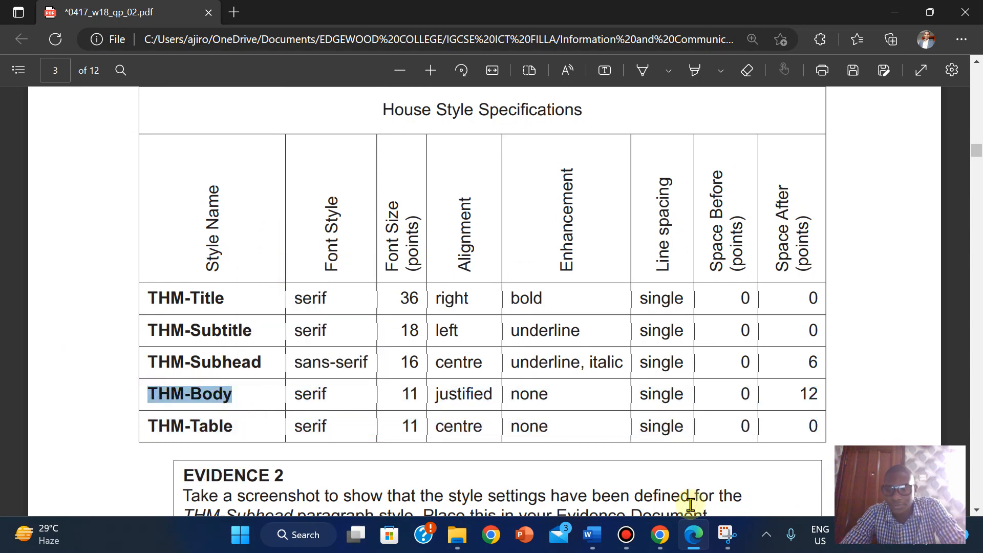
mouse_move(593, 533)
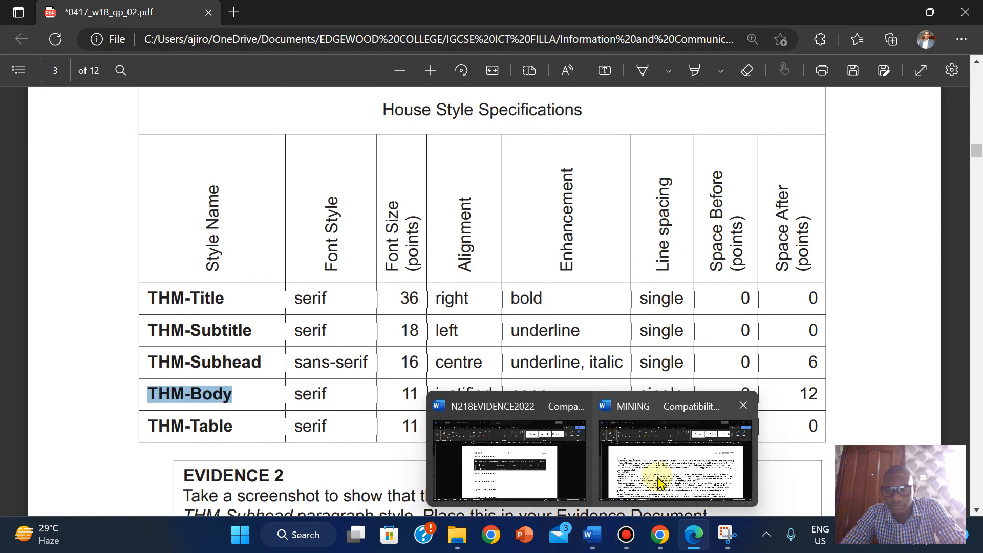
left_click(659, 483)
- Set the new style's font to Times New Roman at 11 pt
left_click(126, 207)
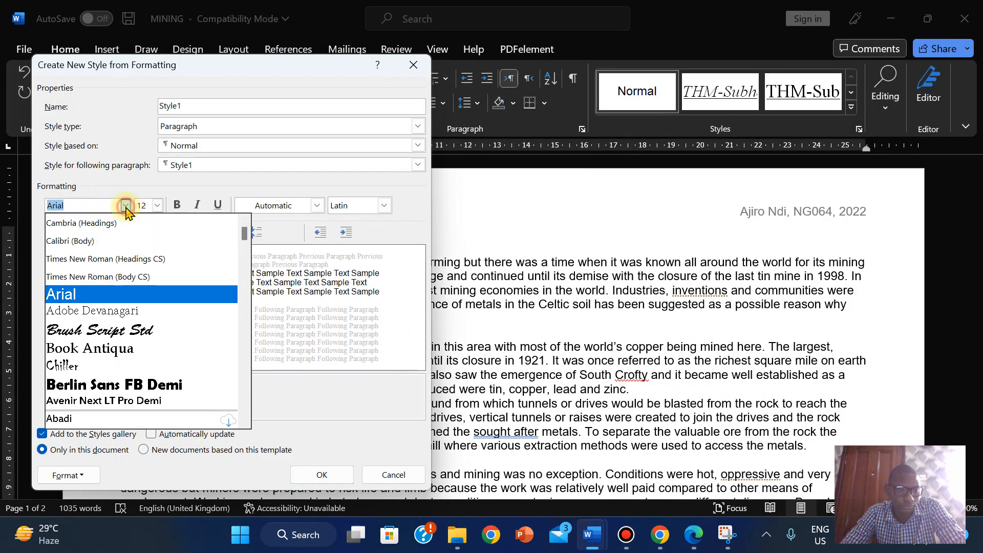
left_click(128, 277)
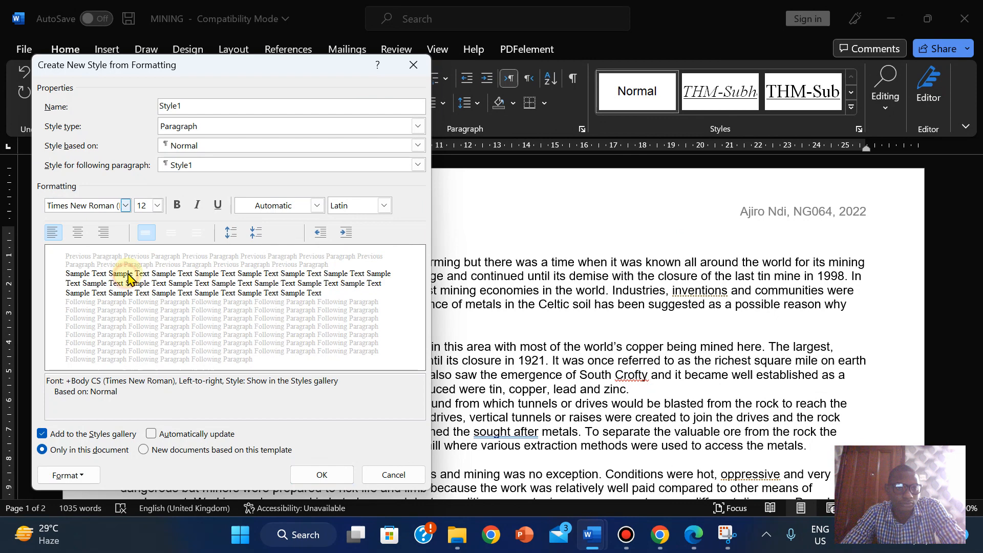
left_click(158, 206)
left_click(140, 251)
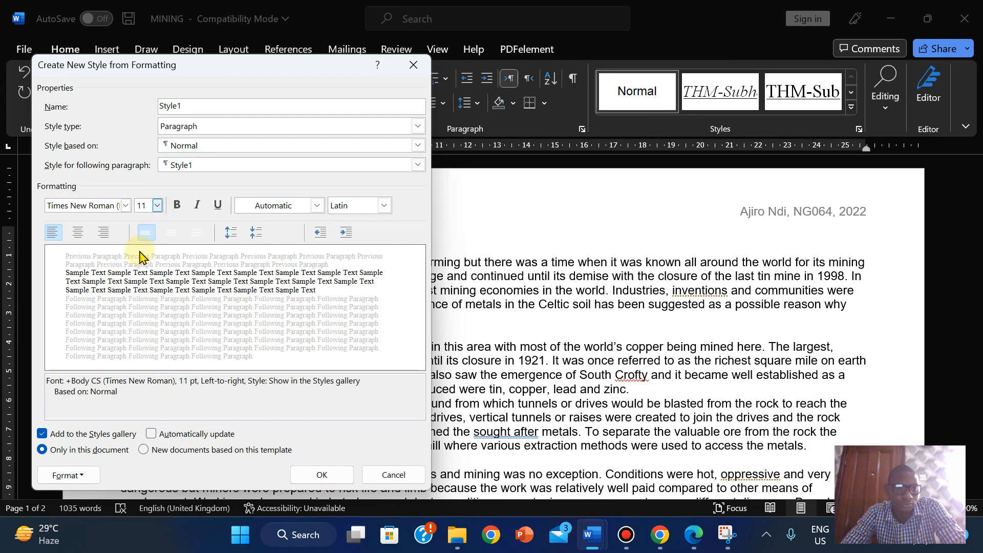
left_click(694, 535)
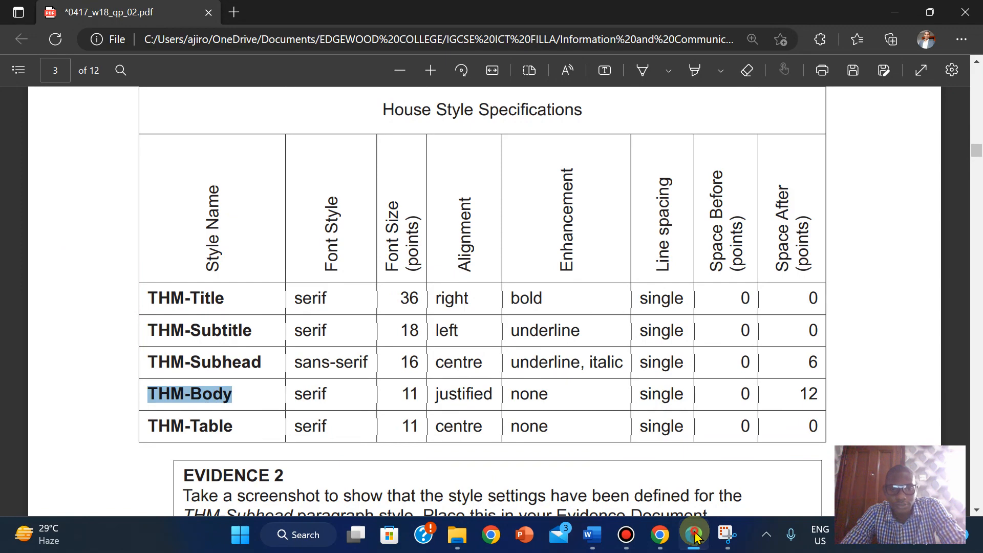
left_click(695, 535)
left_click(70, 479)
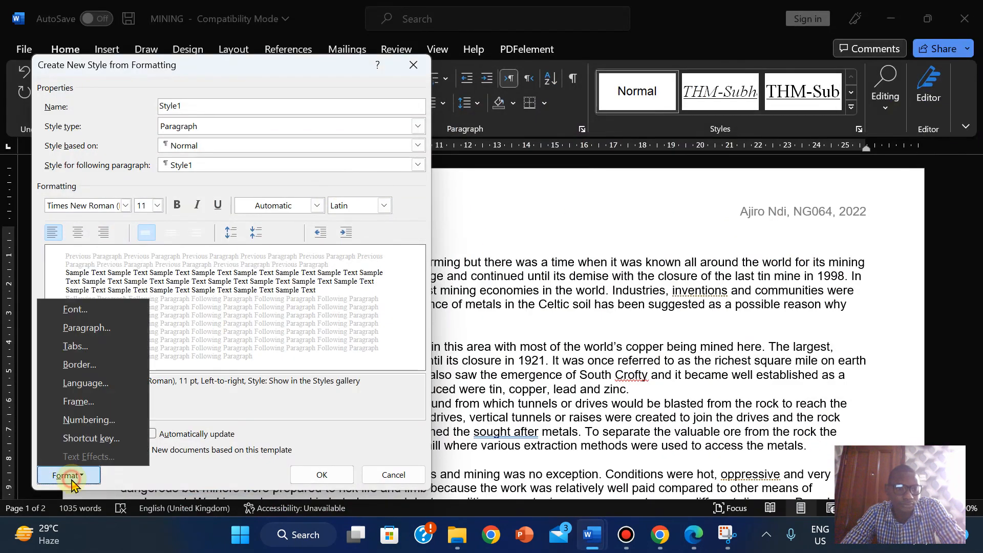
- Set the new style's paragraph alignment to Justified and recheck the specification PDF
left_click(87, 328)
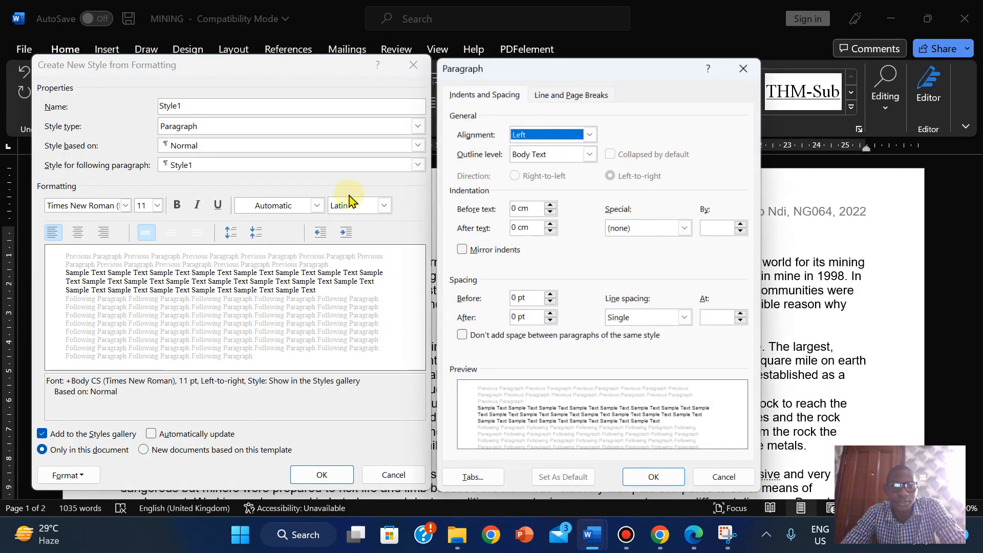
left_click(590, 134)
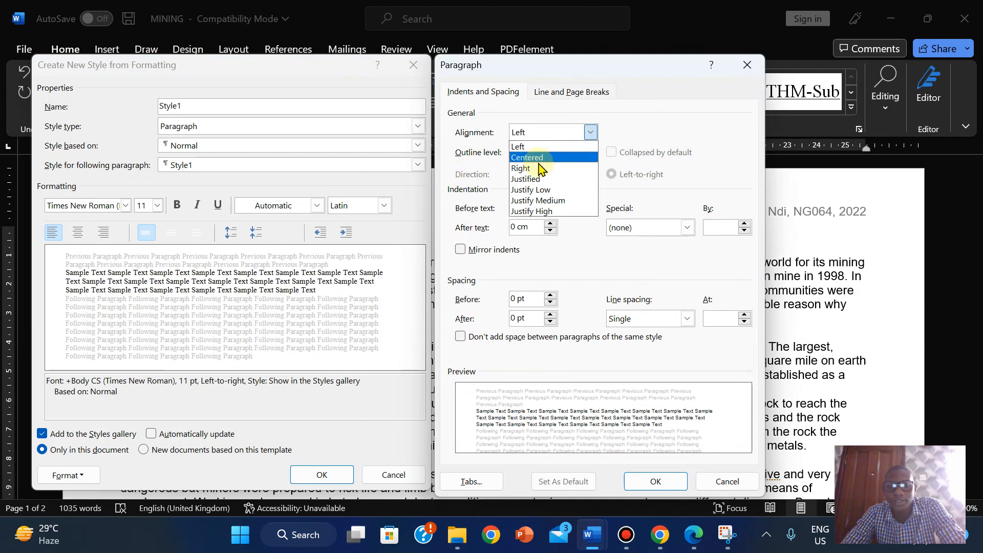
left_click(530, 180)
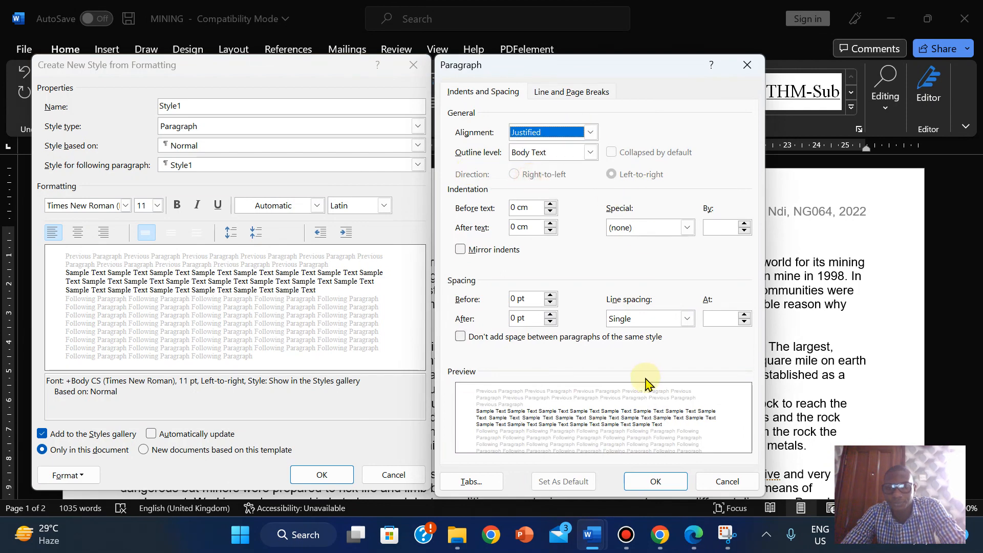
left_click(649, 485)
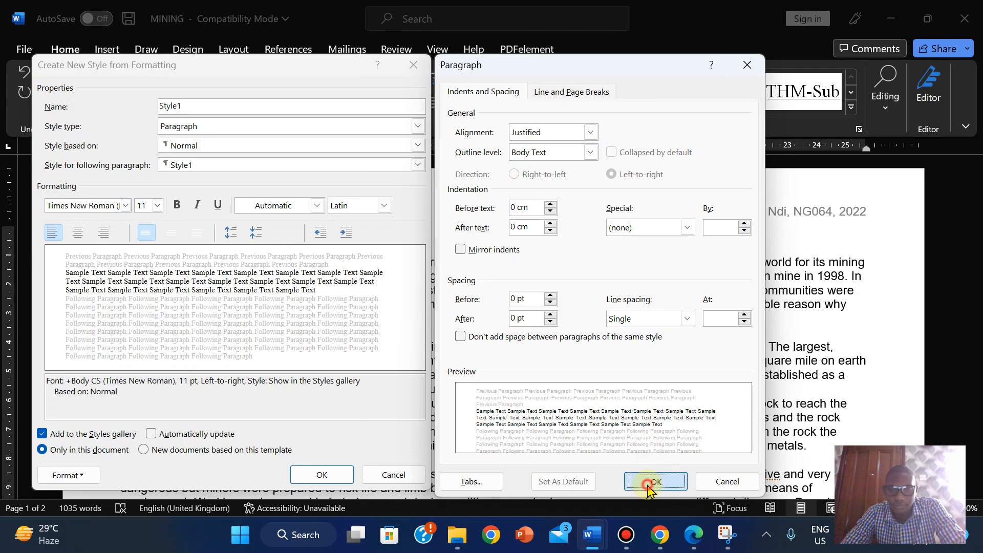
left_click(694, 535)
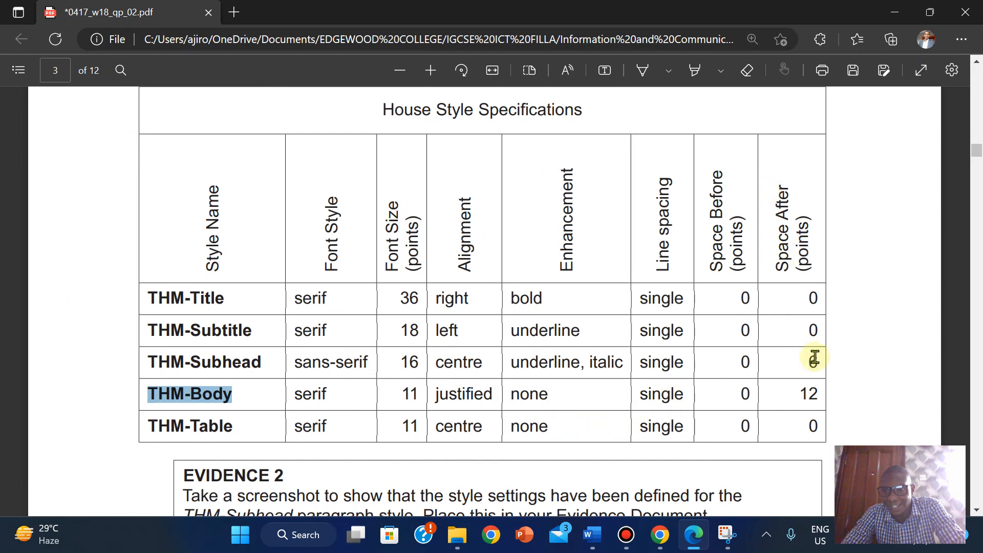
mouse_move(696, 536)
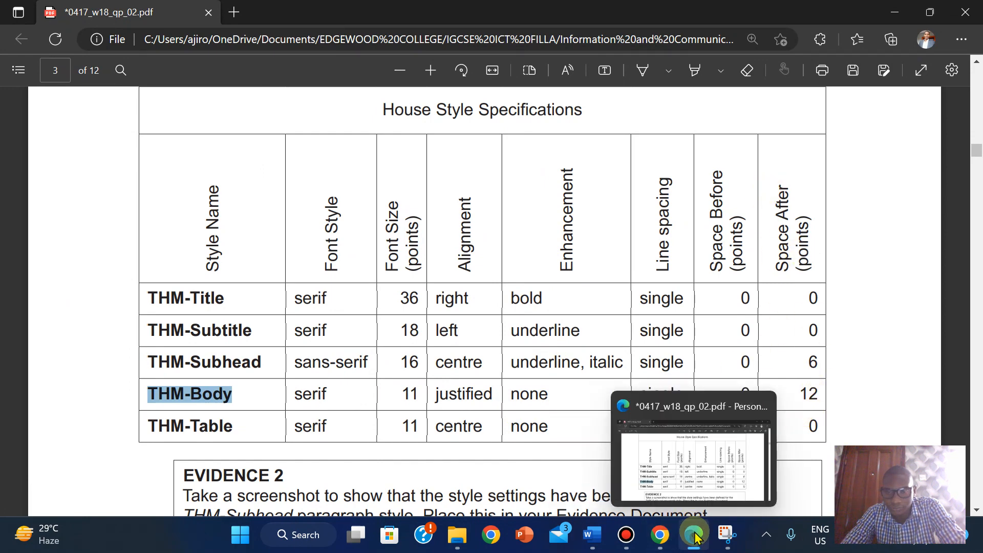
mouse_move(596, 536)
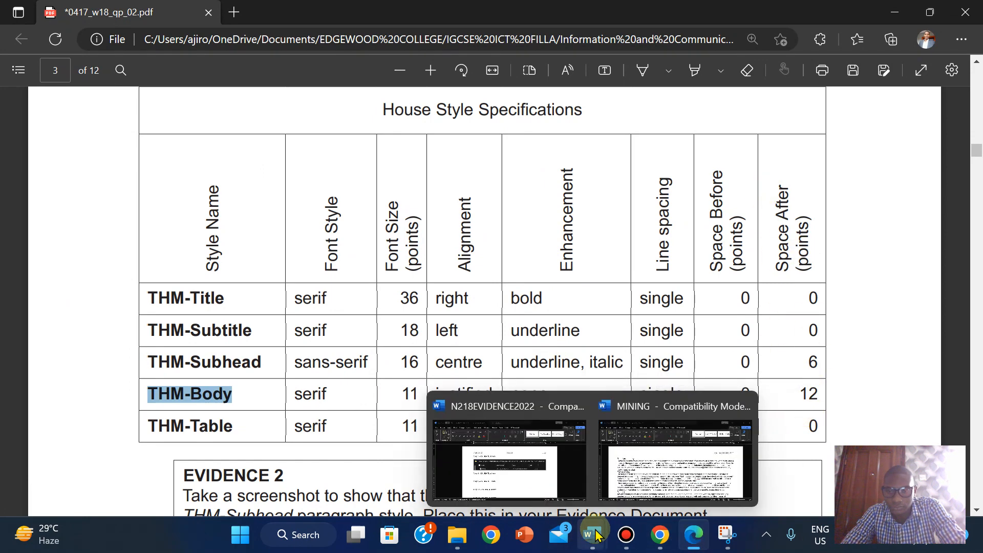
left_click(675, 461)
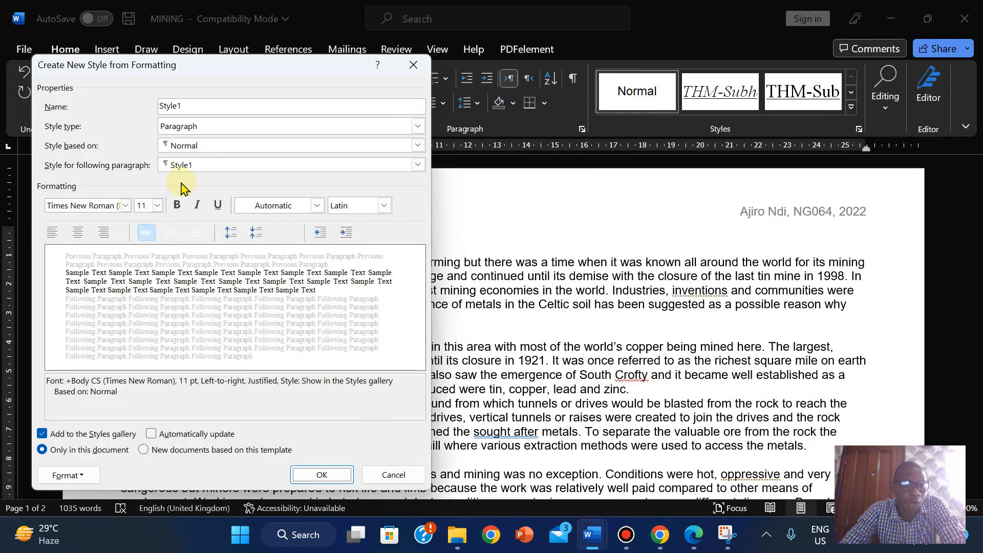
- Give the new style 12 pt spacing after paragraphs
left_click(88, 478)
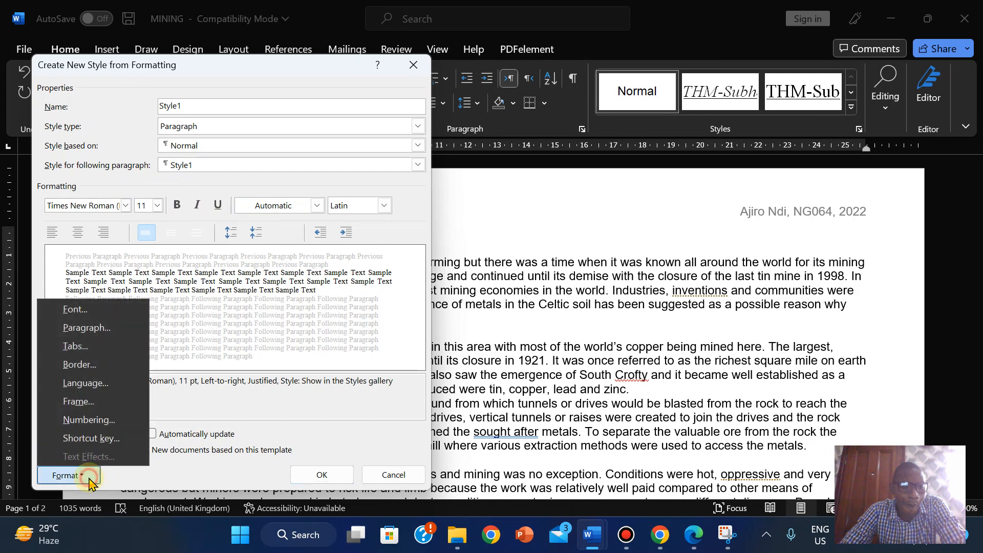
left_click(113, 331)
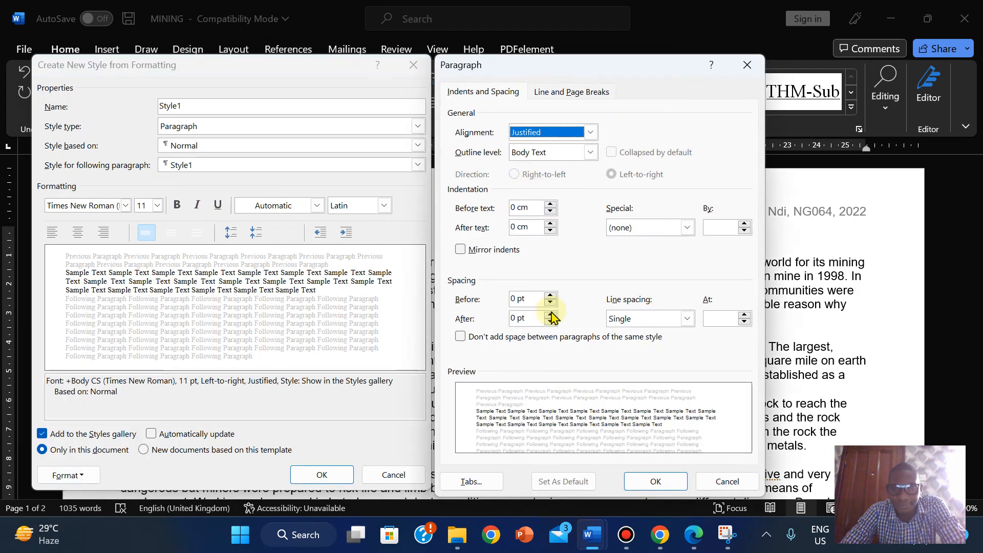
left_click(551, 314)
left_click(551, 314)
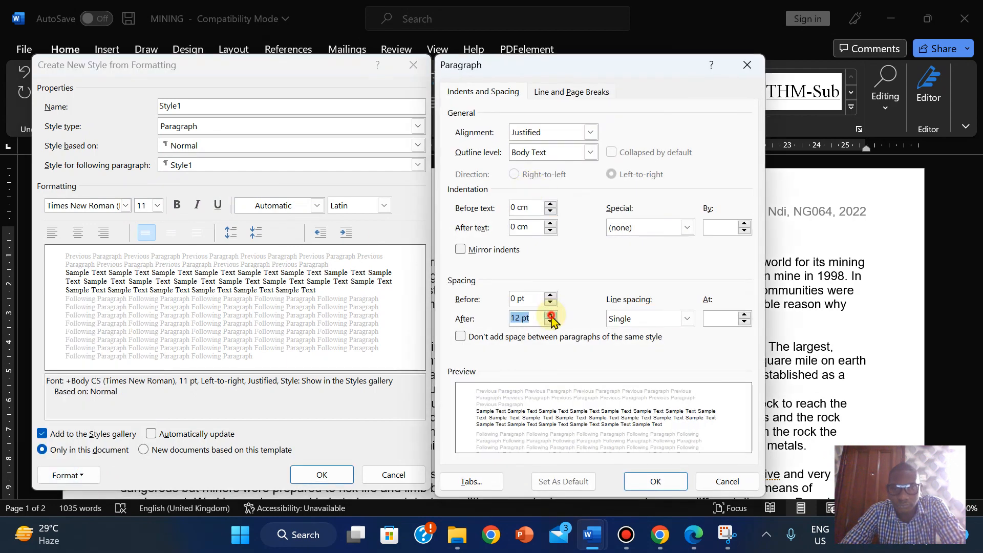
left_click(656, 482)
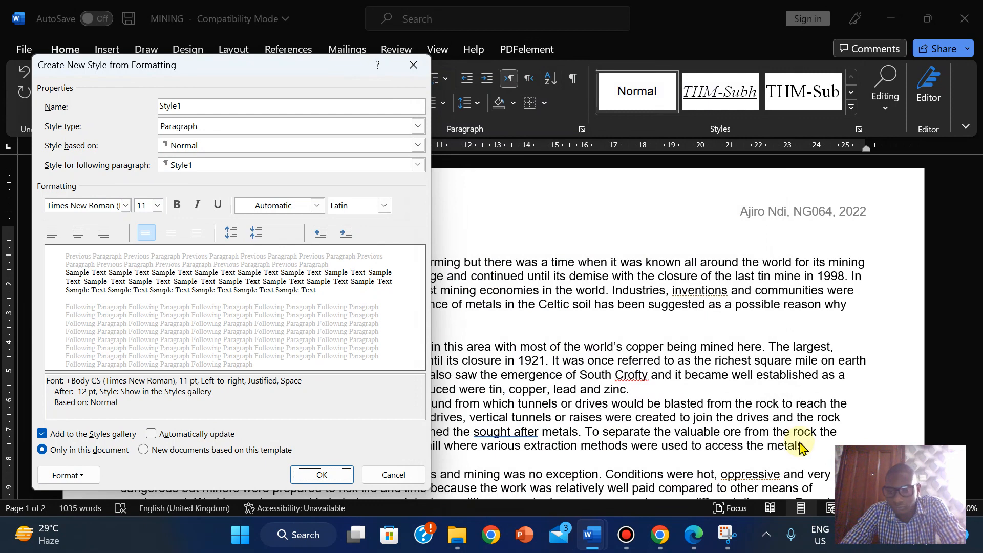
- Copy the THM-Body style name from the specification PDF
left_click(694, 537)
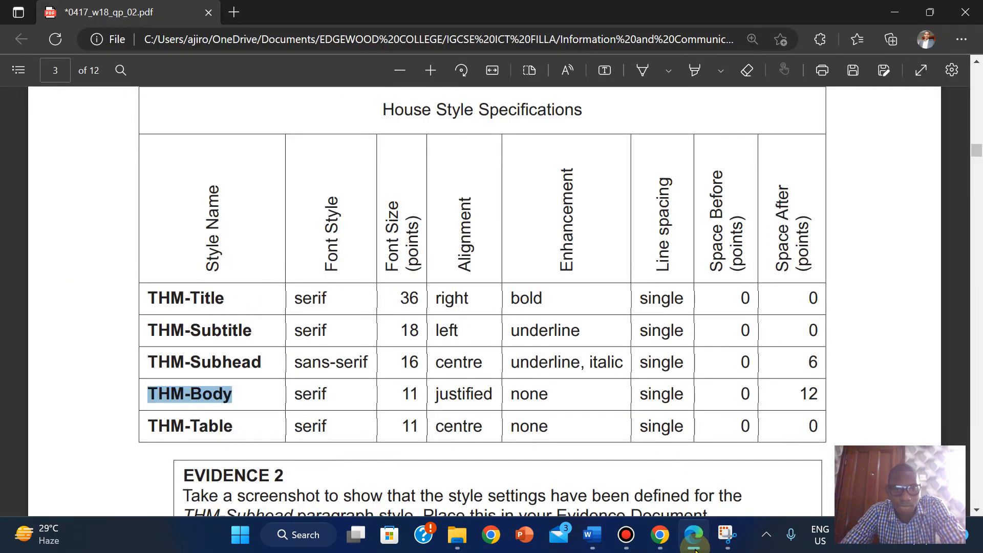
left_click(152, 428)
left_click_drag(152, 428, 233, 429)
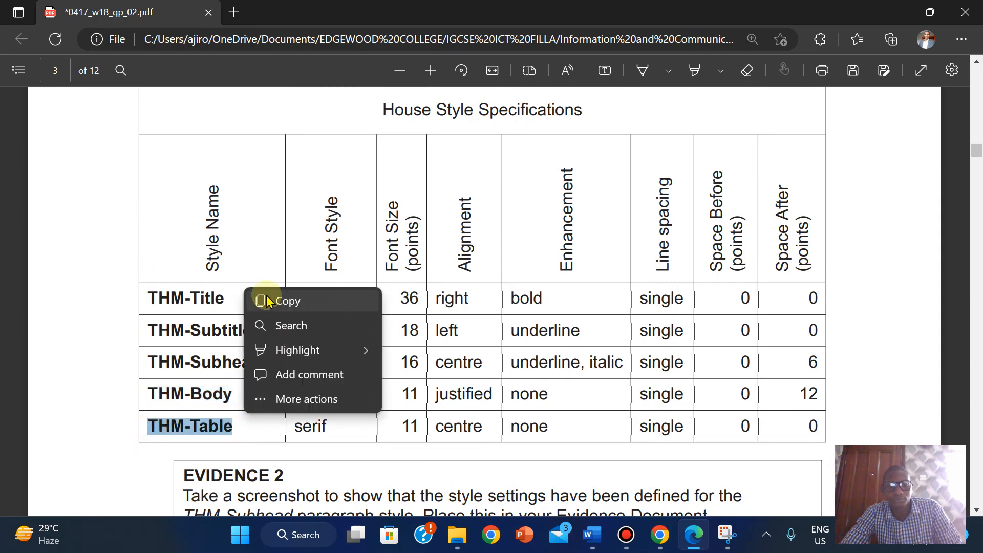
left_click(267, 301)
left_click(591, 534)
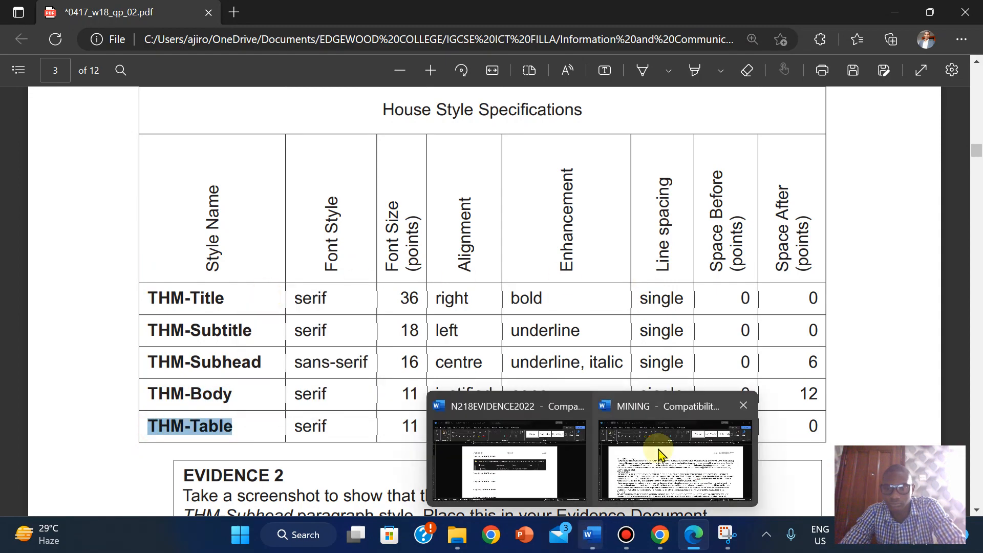
left_click(659, 452)
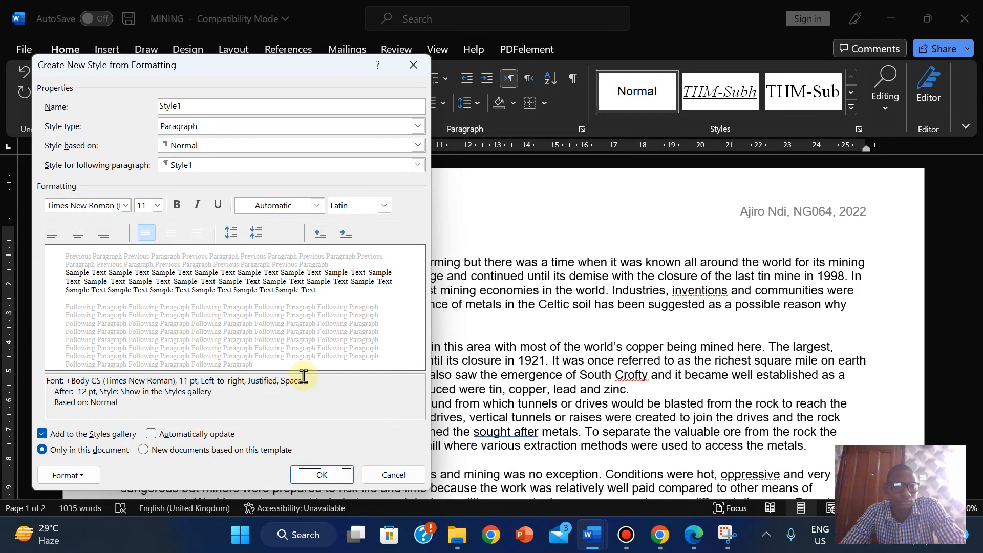
left_click(698, 543)
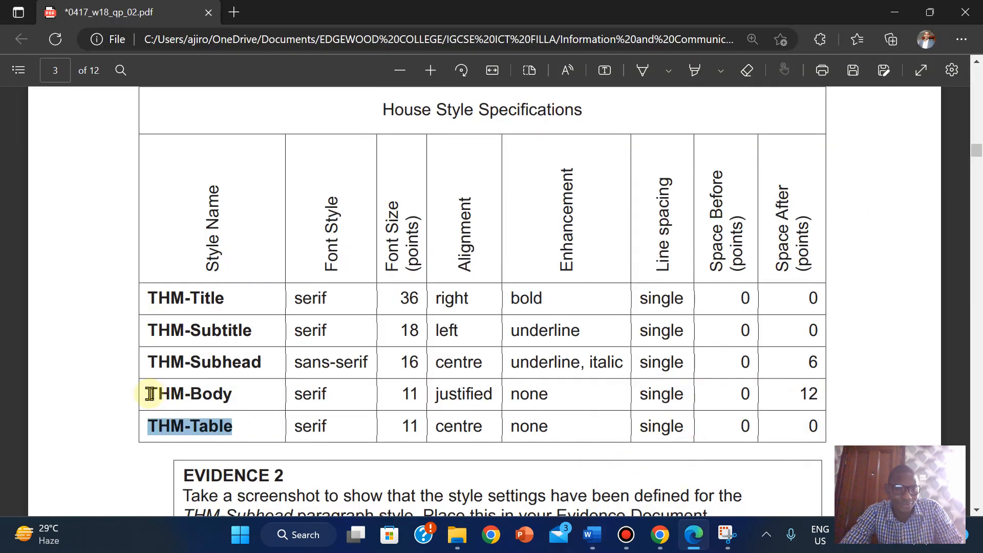
left_click_drag(150, 393, 240, 393)
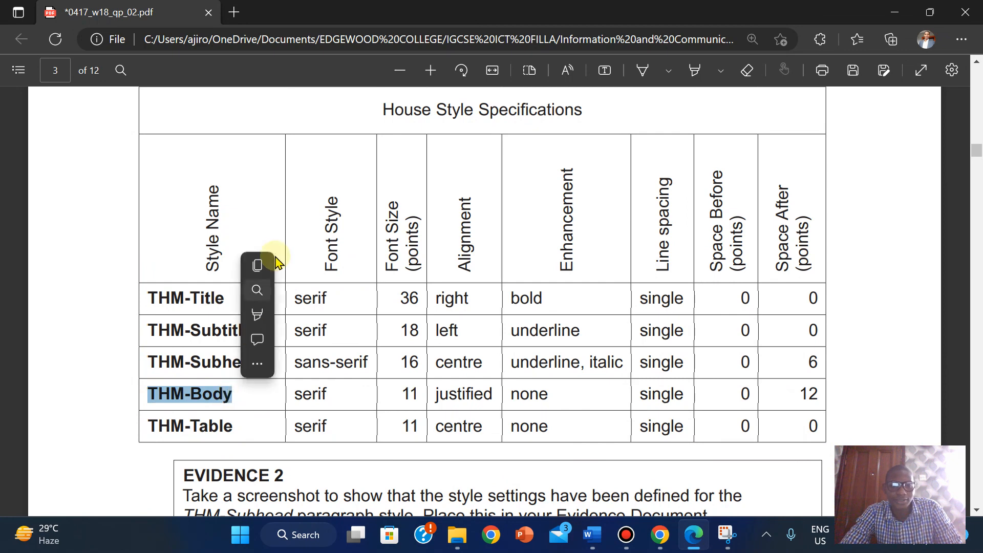
left_click(277, 267)
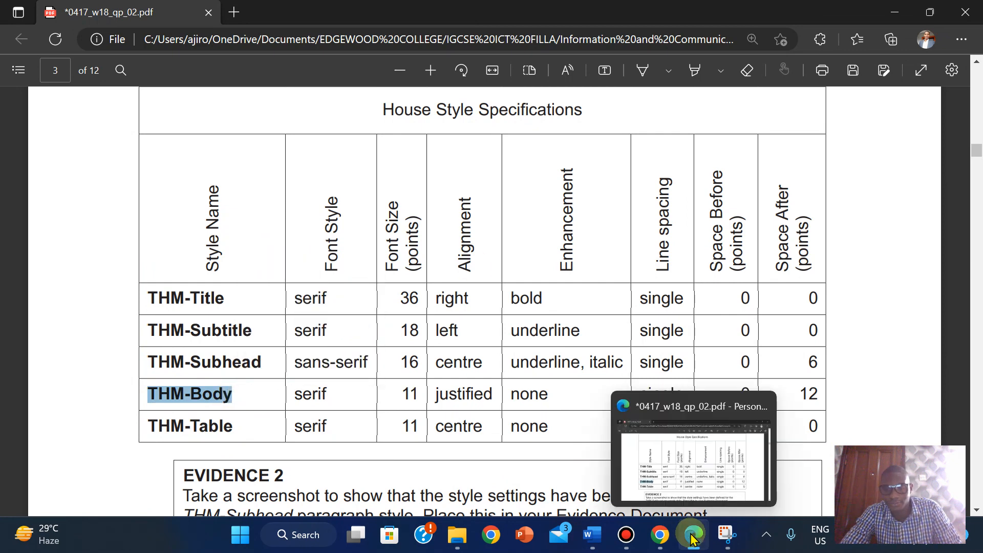
mouse_move(593, 535)
left_click(648, 494)
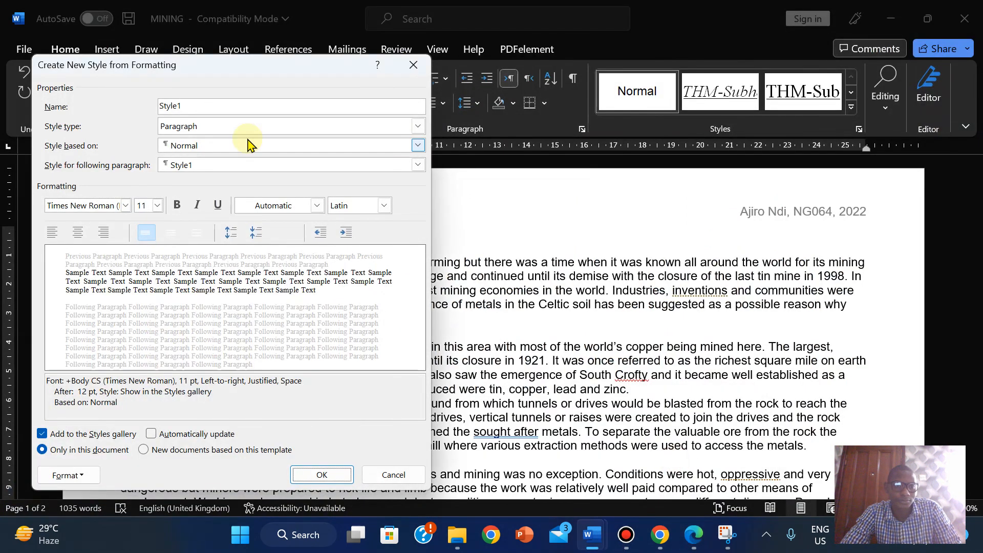
- Replace the name Style1 with THM-Body and save the style
right_click(177, 105)
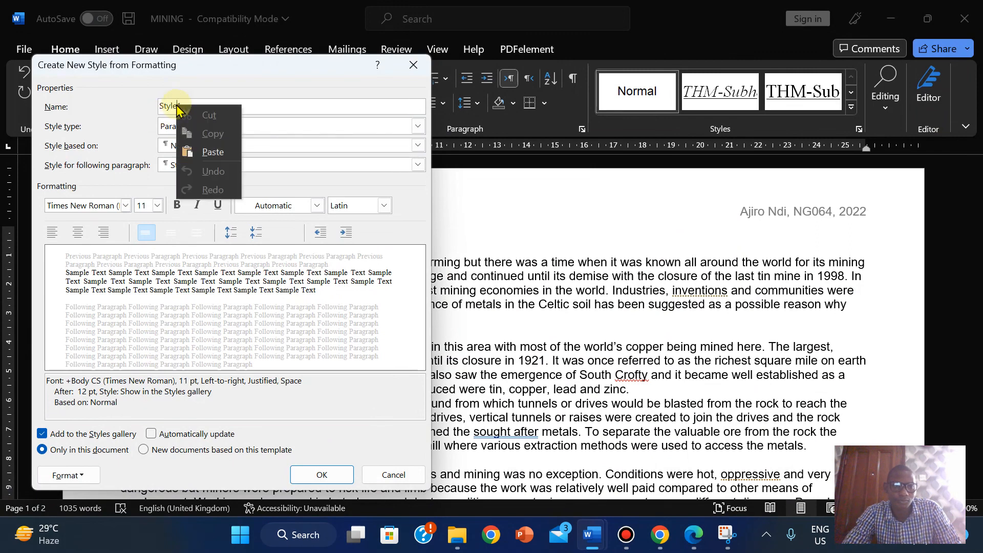
left_click(170, 109)
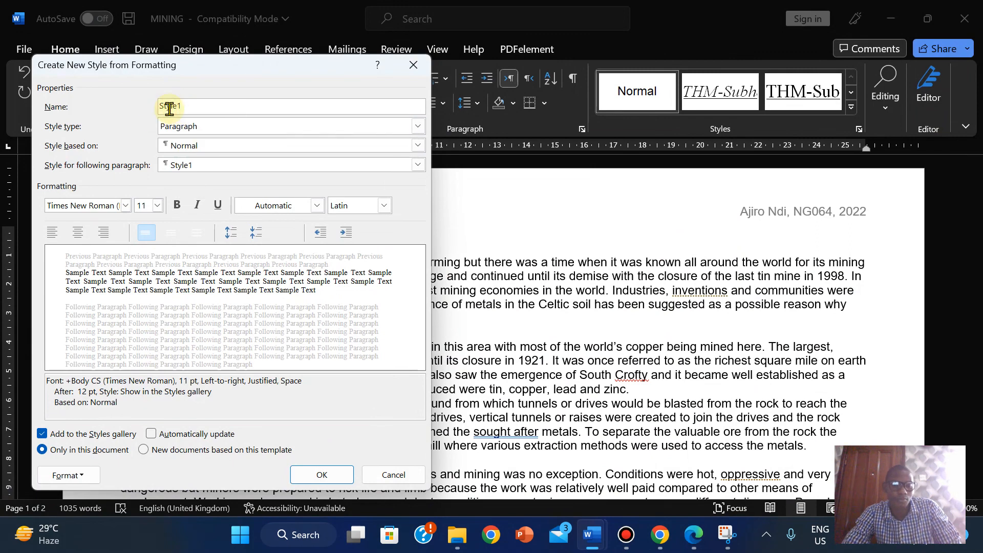
double_click(169, 107)
right_click(169, 109)
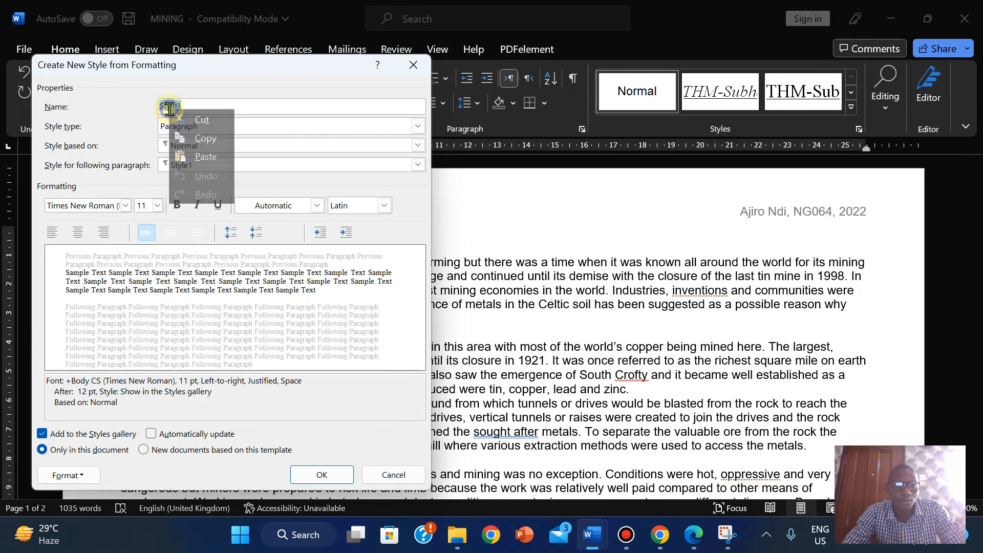
left_click(203, 157)
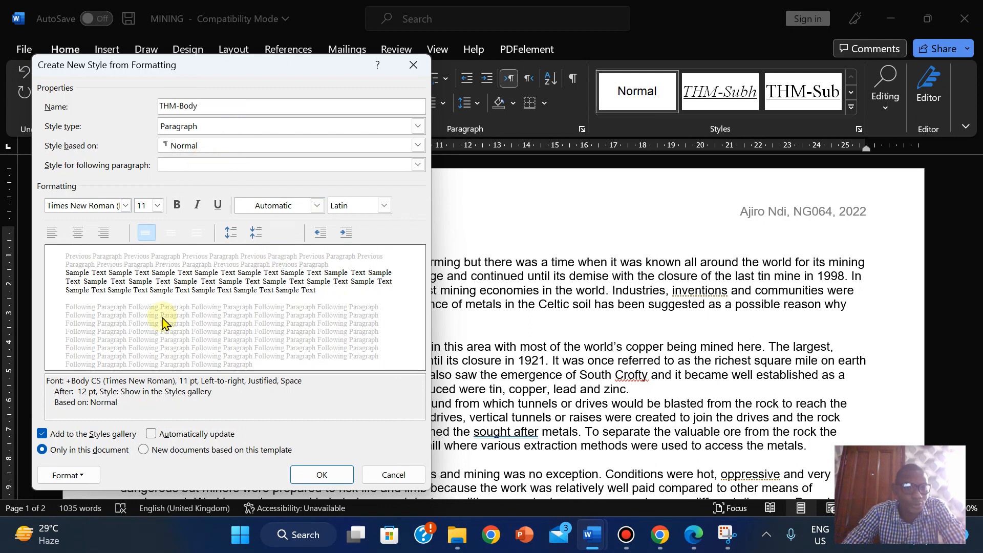
left_click(317, 476)
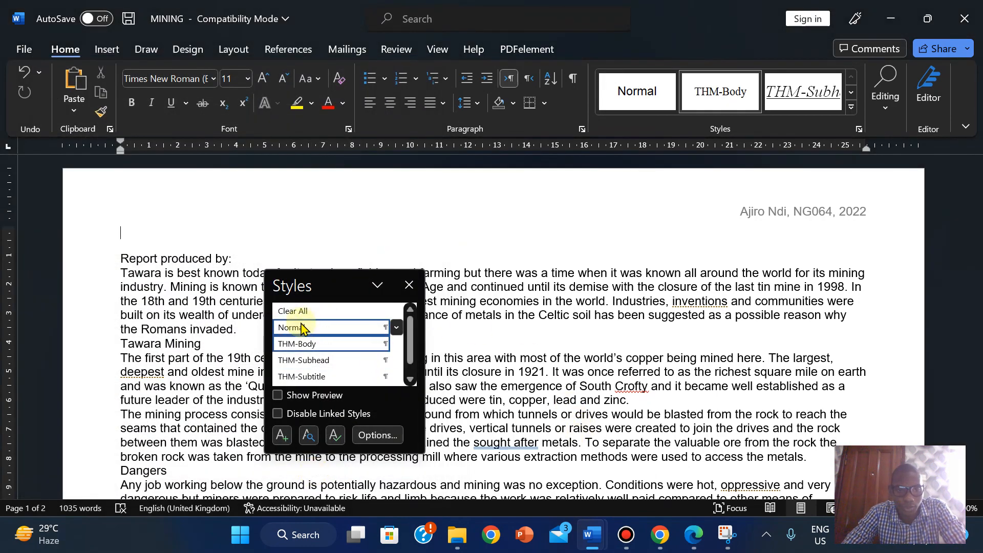
- Reset the first paragraph to Normal, copy 'THM-Table' from the PDF, and start another new style
left_click(300, 327)
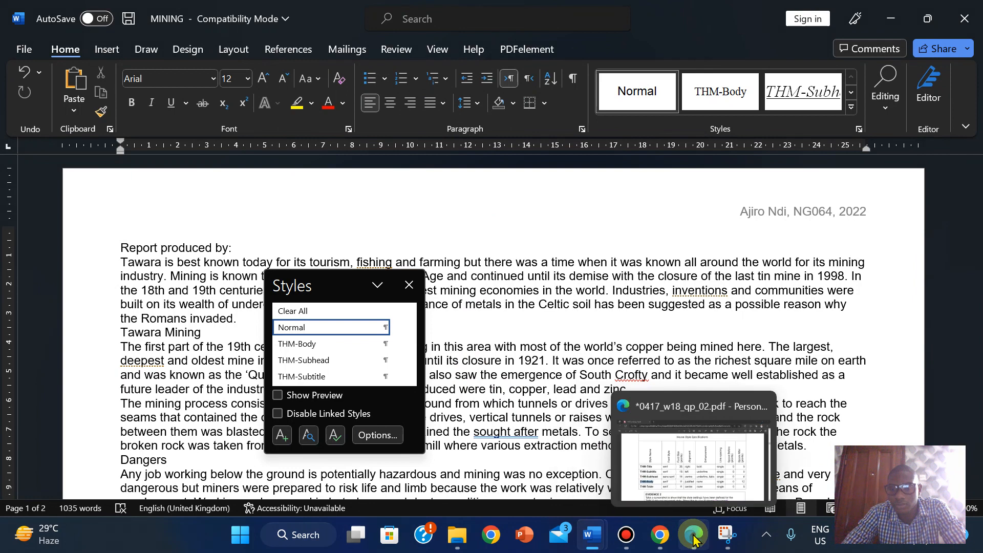
left_click(693, 534)
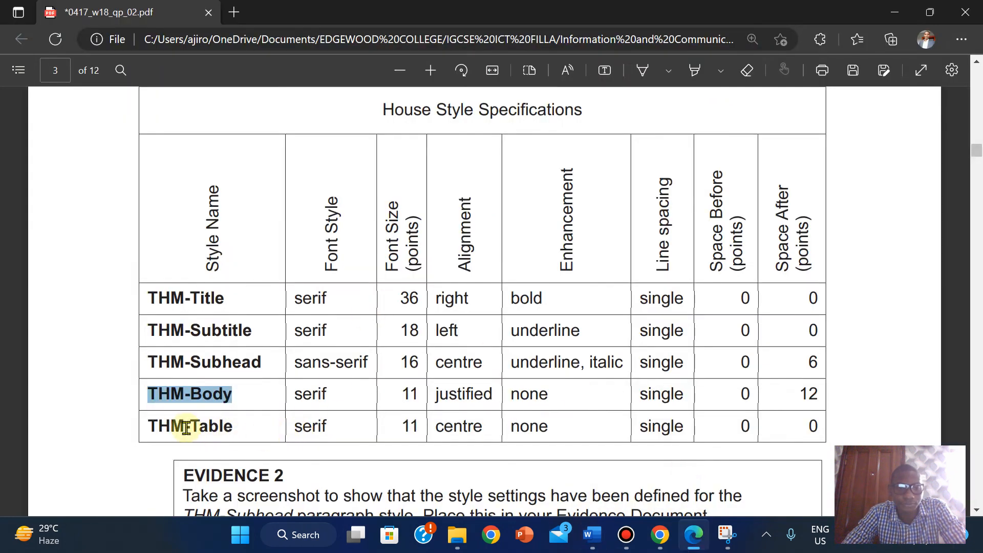
left_click_drag(149, 424, 238, 433)
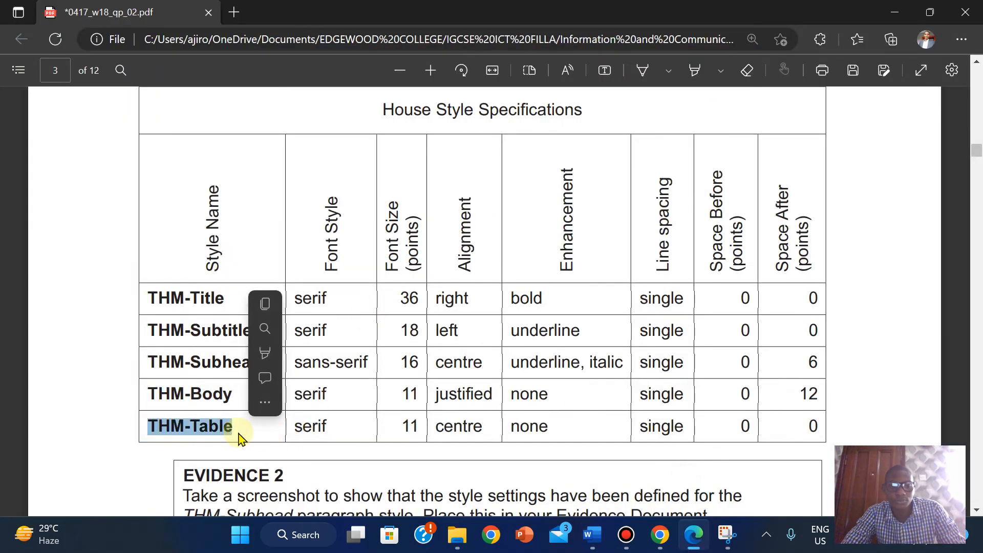
left_click(271, 306)
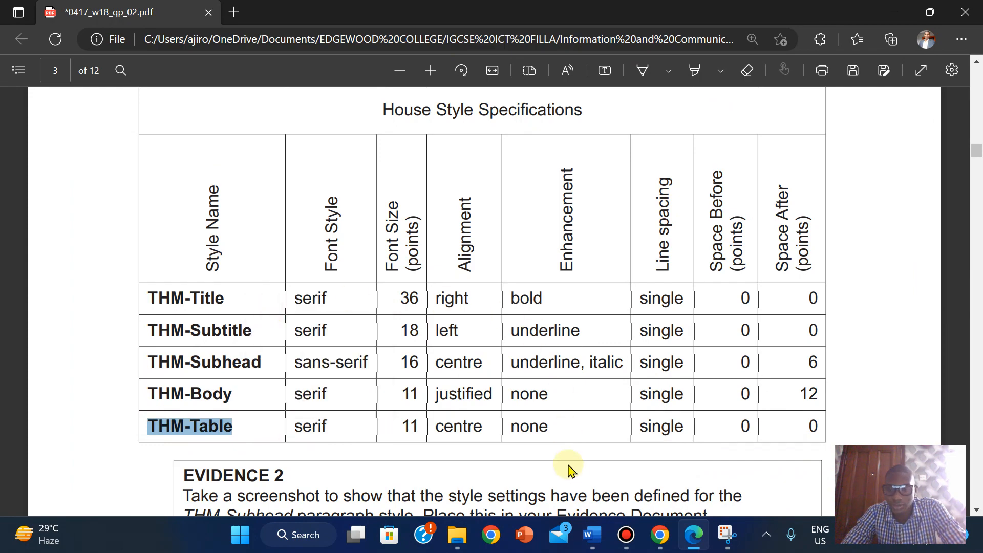
mouse_move(592, 534)
left_click(661, 455)
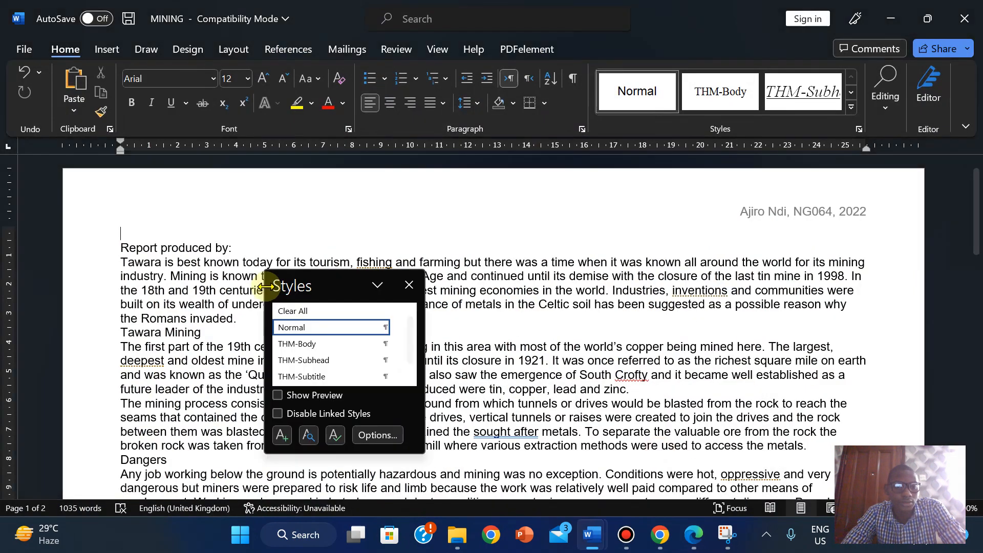
left_click(279, 437)
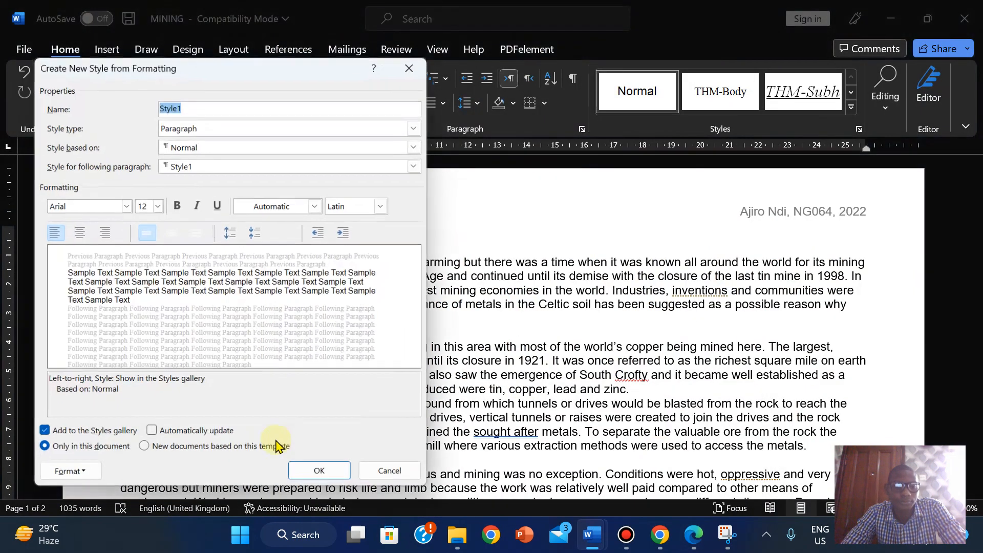
- Name the new style THM-Table and check its settings in the specification PDF
right_click(168, 110)
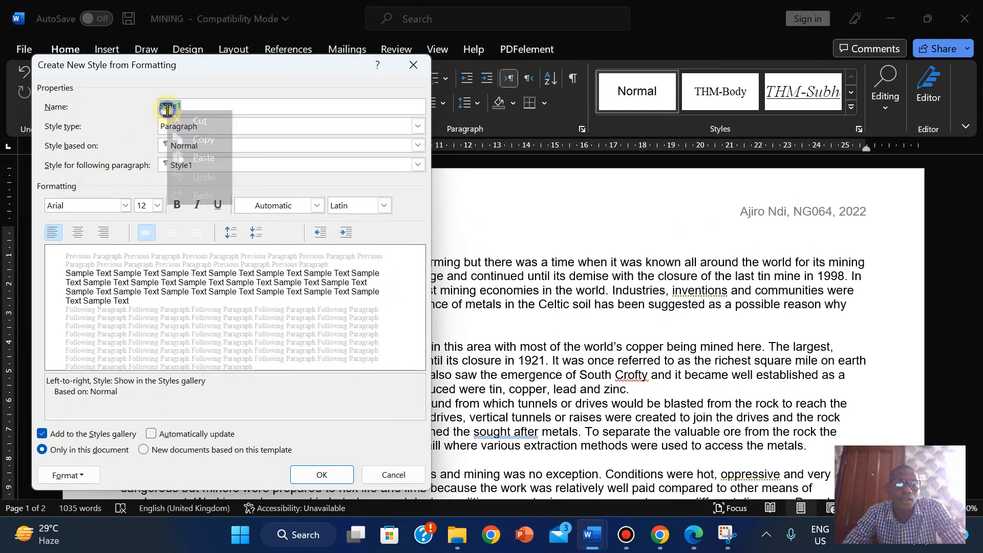
left_click(207, 159)
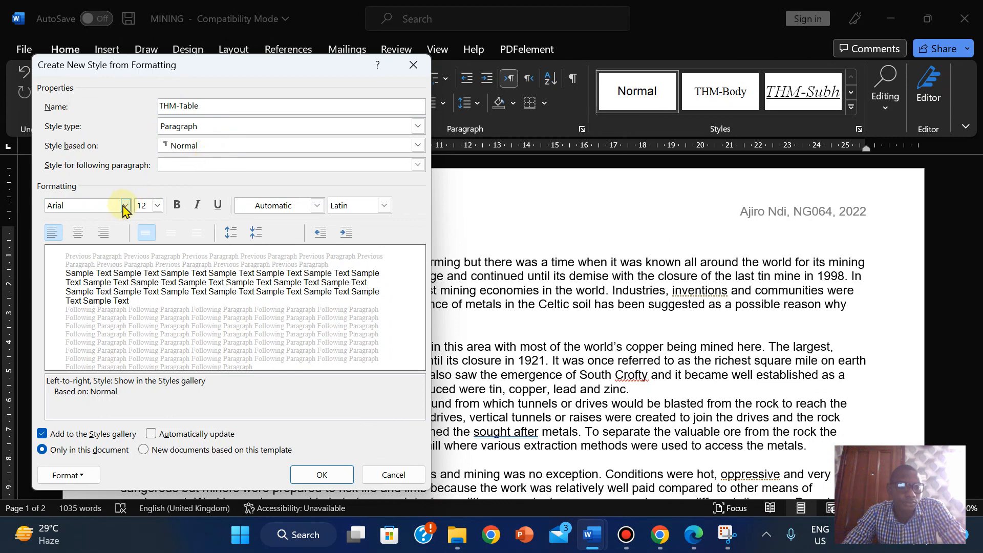
left_click(696, 535)
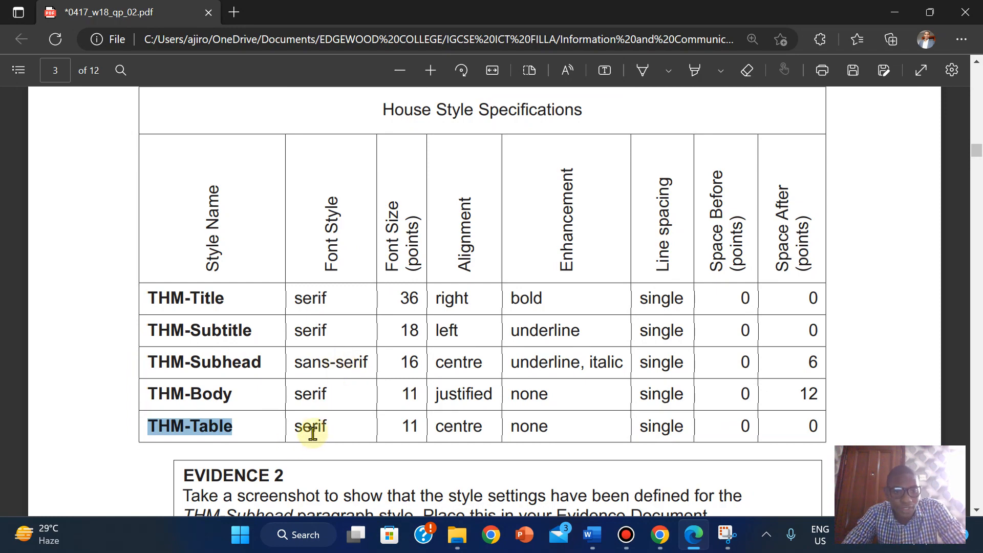
mouse_move(592, 535)
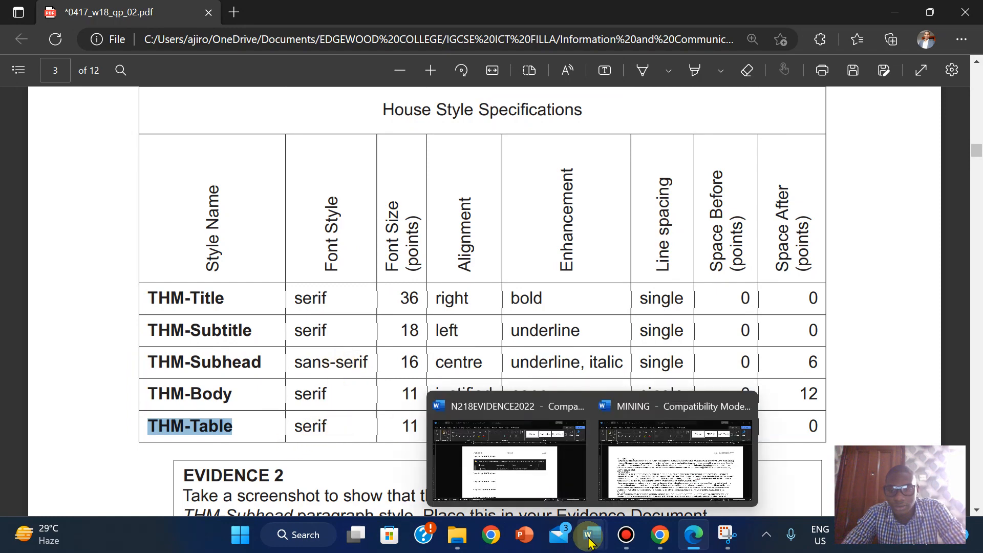
left_click(676, 457)
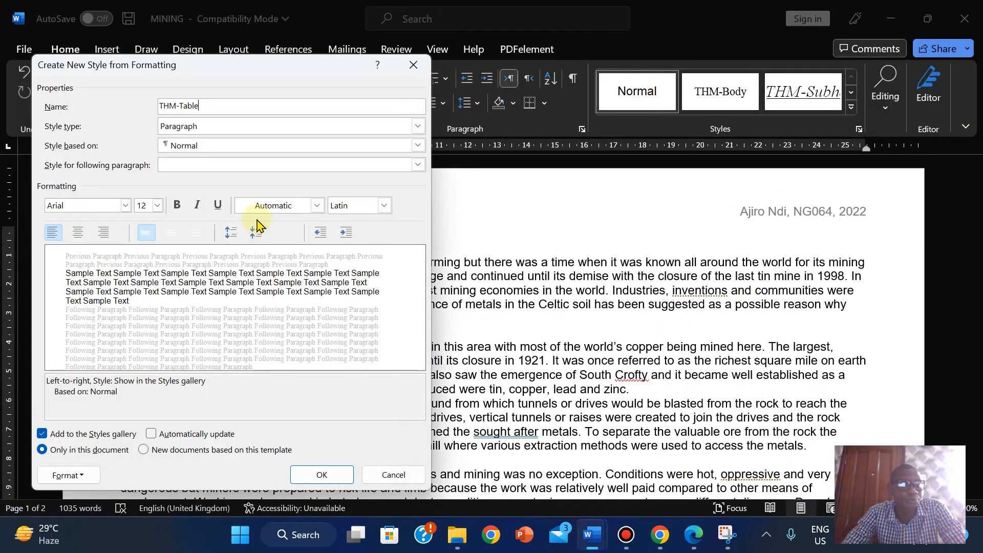
- Set the THM-Table style's font to Times New Roman at 11 pt
left_click(124, 206)
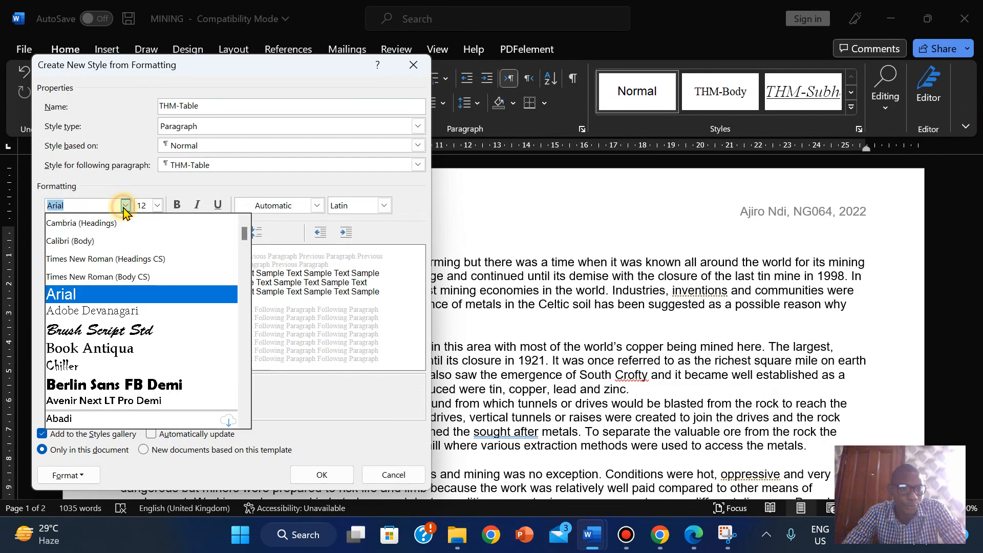
left_click(117, 277)
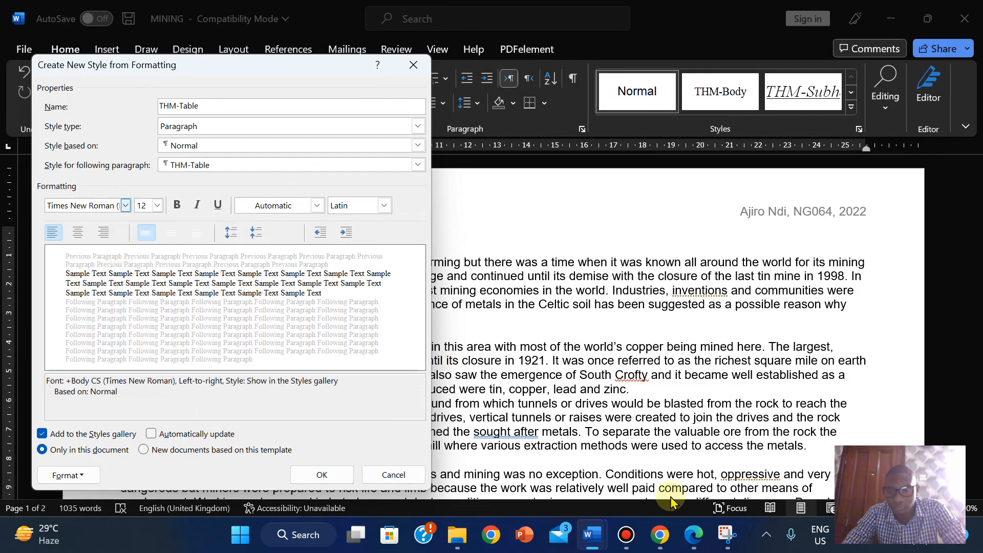
left_click(693, 538)
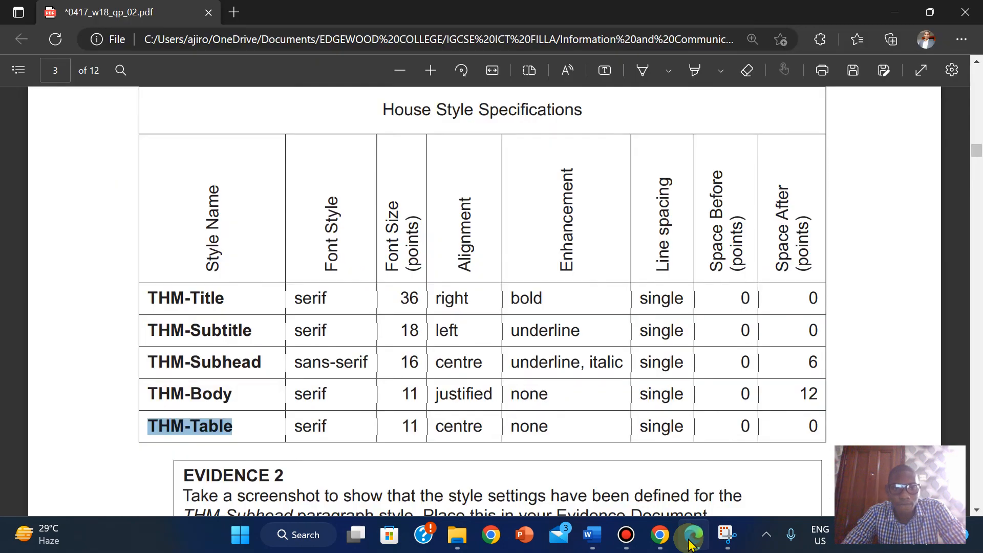
left_click(692, 537)
left_click(158, 207)
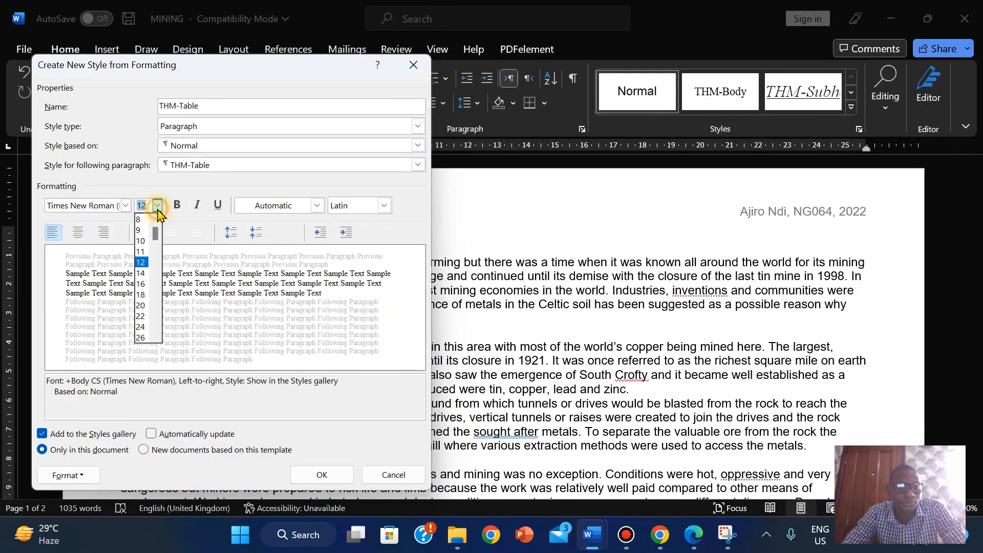
left_click(141, 252)
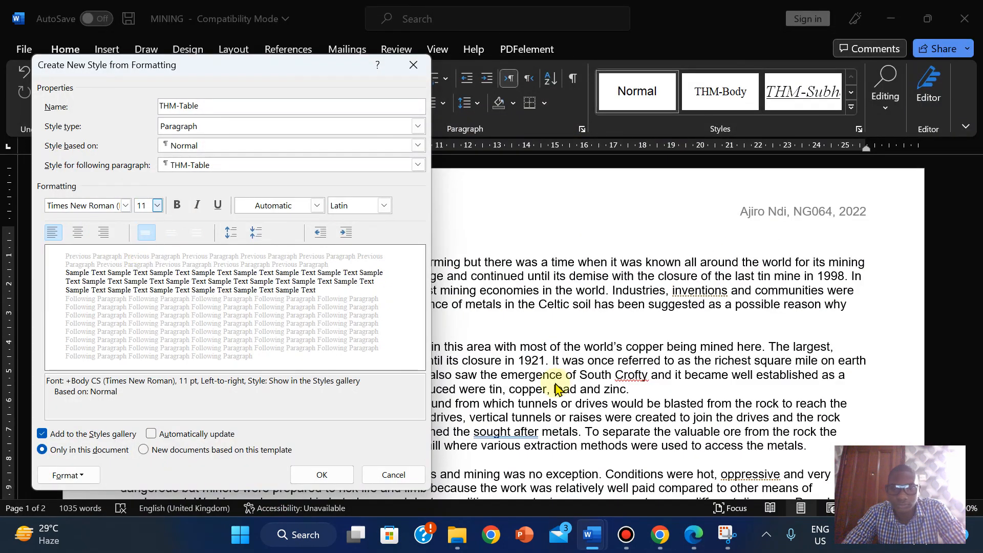
- Centre the THM-Table style's text and save the style
left_click(697, 536)
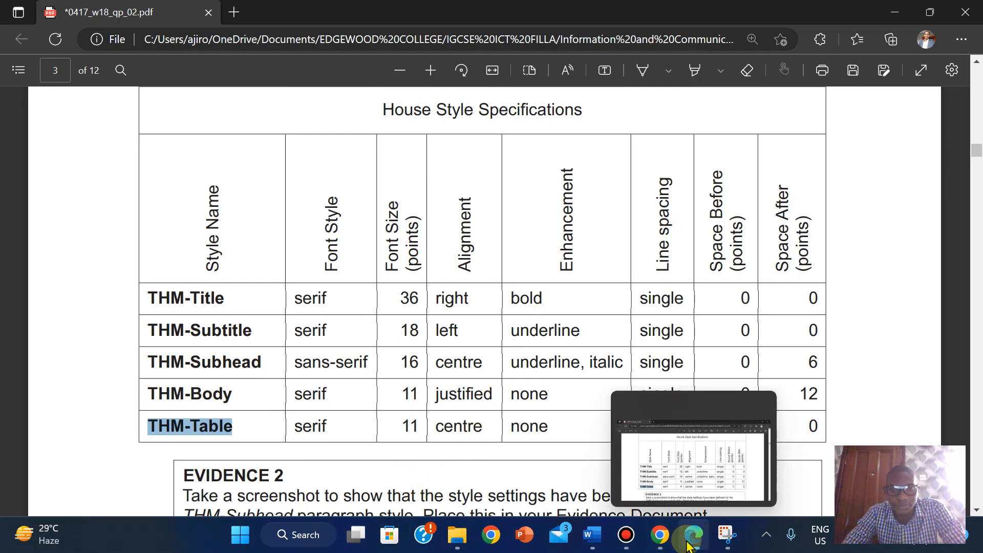
left_click(690, 544)
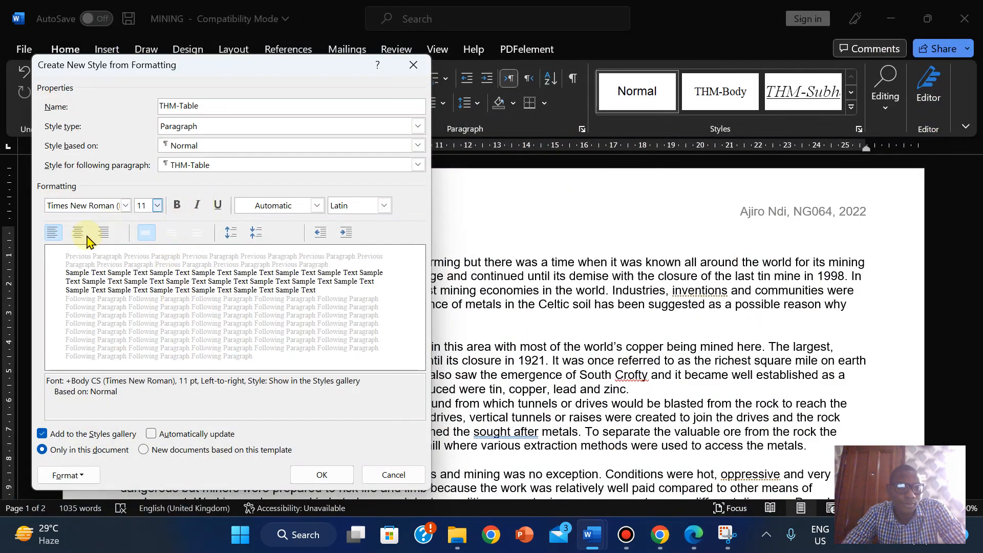
left_click(78, 233)
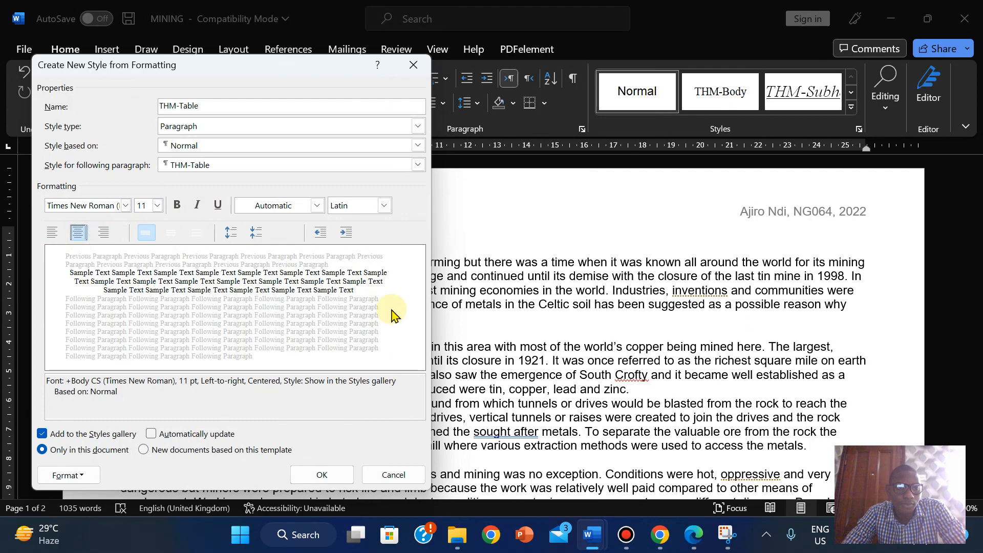
left_click(698, 547)
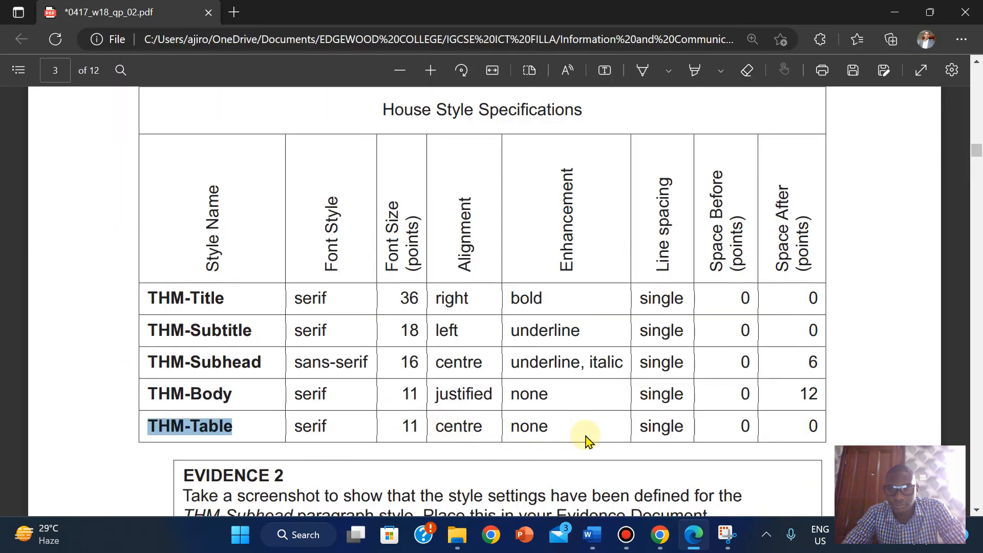
mouse_move(700, 540)
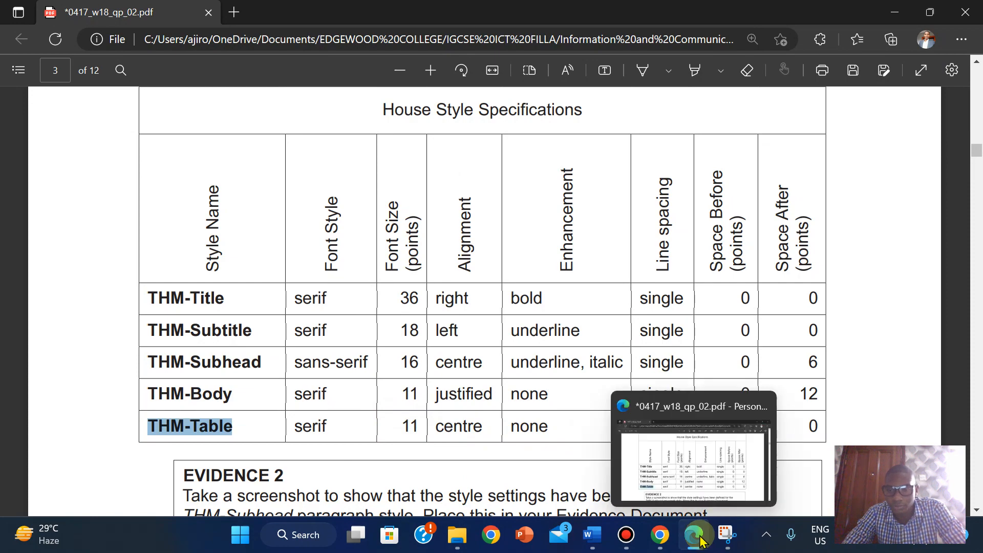
left_click(698, 478)
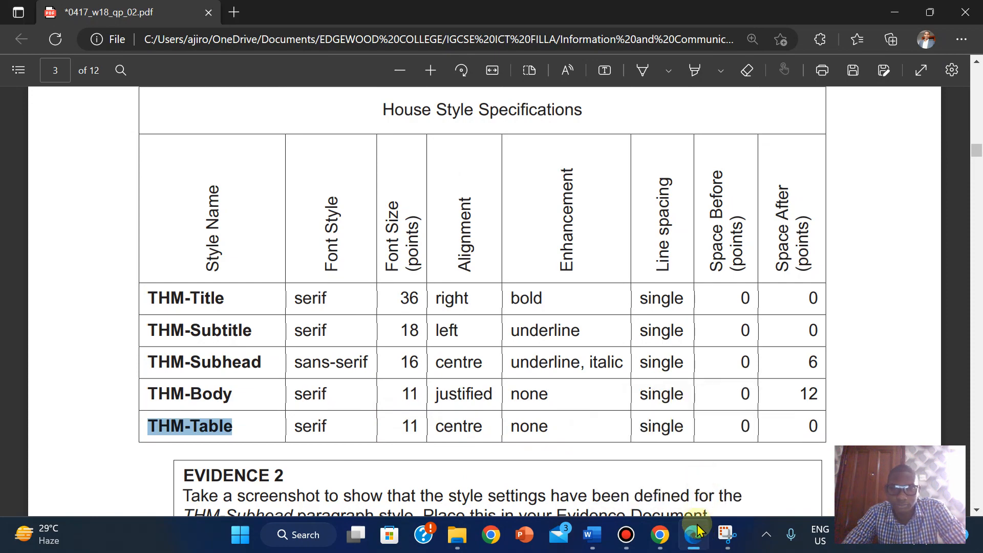
left_click(698, 530)
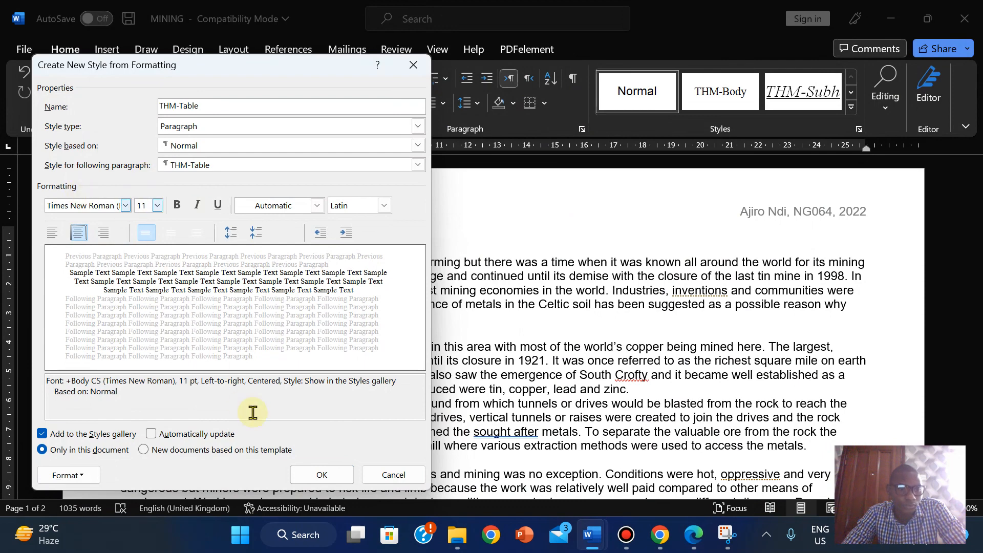
left_click(323, 475)
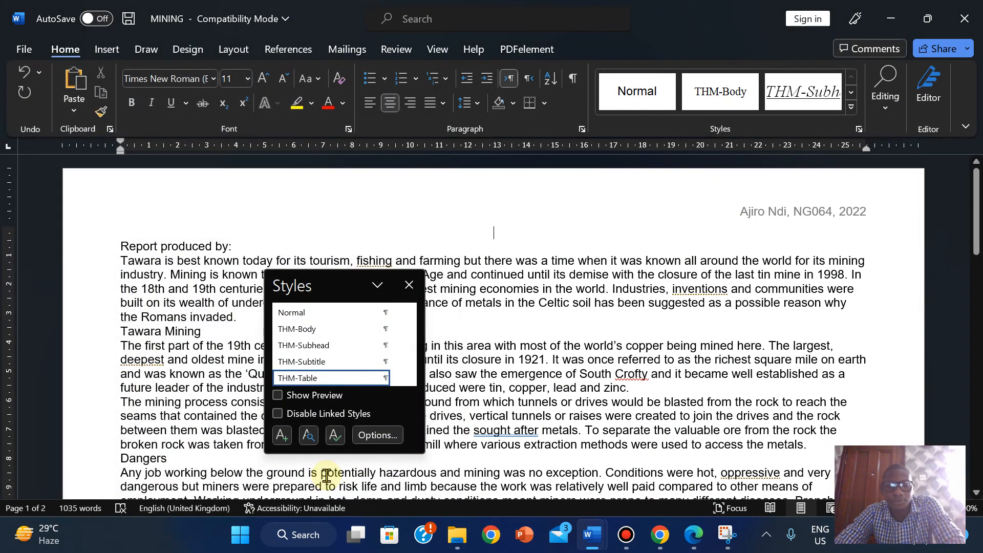
- Apply THM-Subhead to the paragraph and change the style's font to Arial
left_click(320, 351)
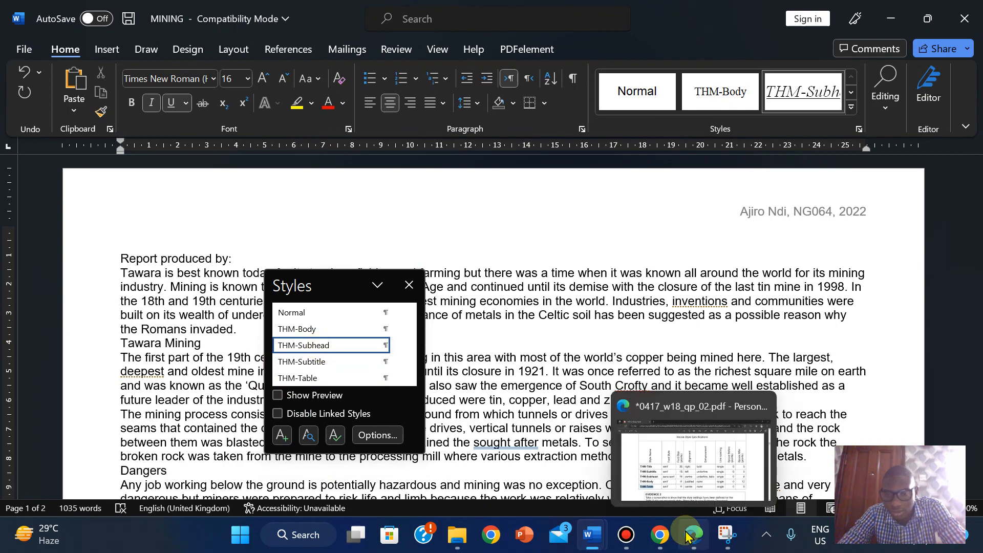
left_click(688, 535)
left_click(688, 535)
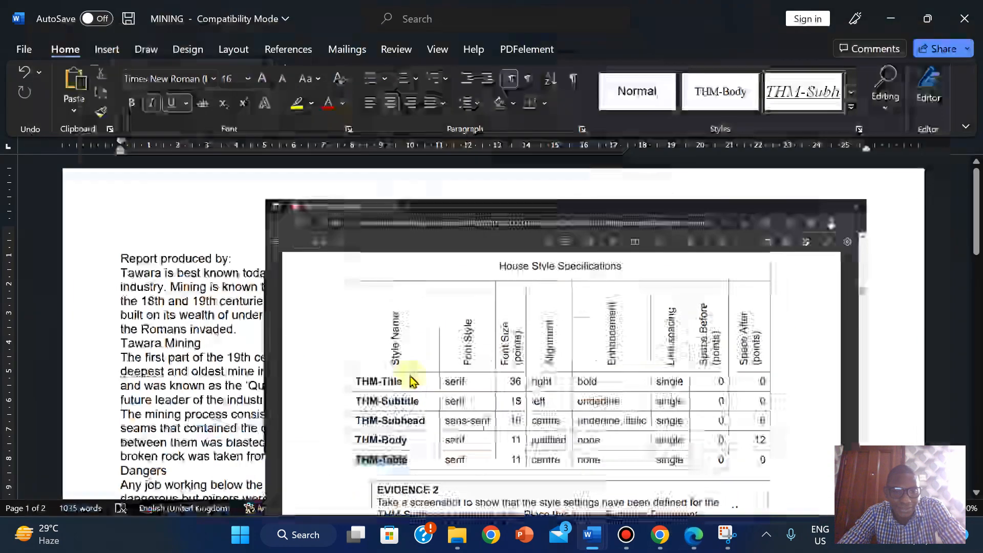
right_click(340, 350)
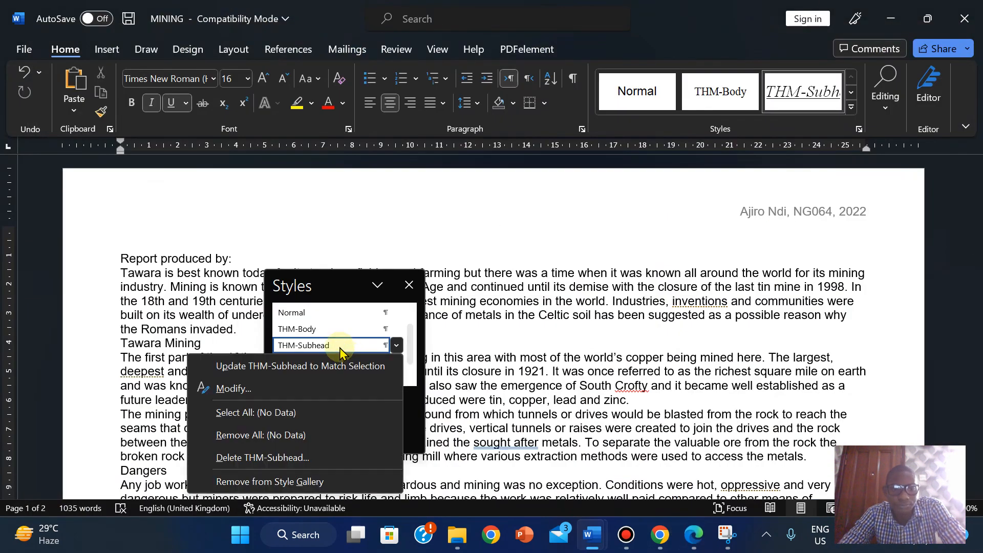
left_click(284, 389)
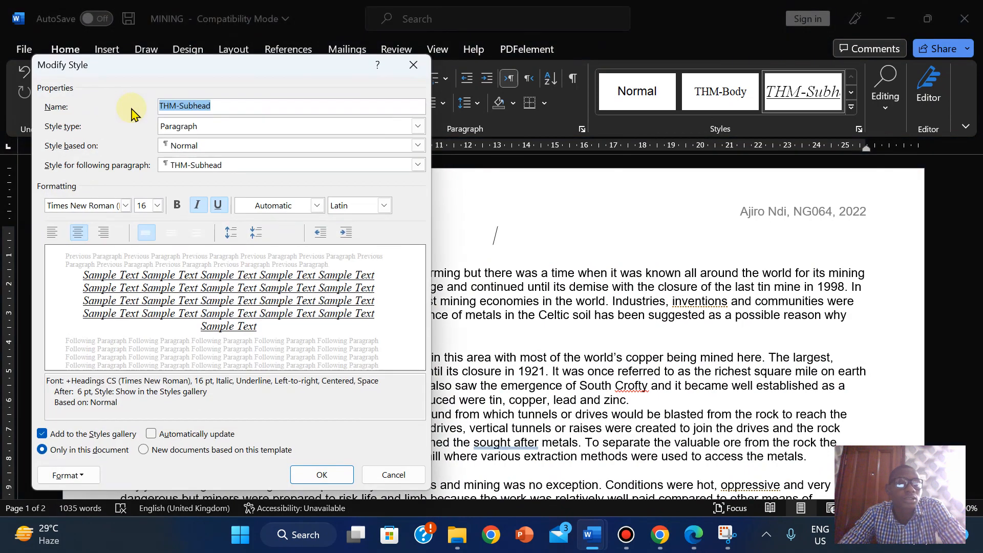
left_click(126, 206)
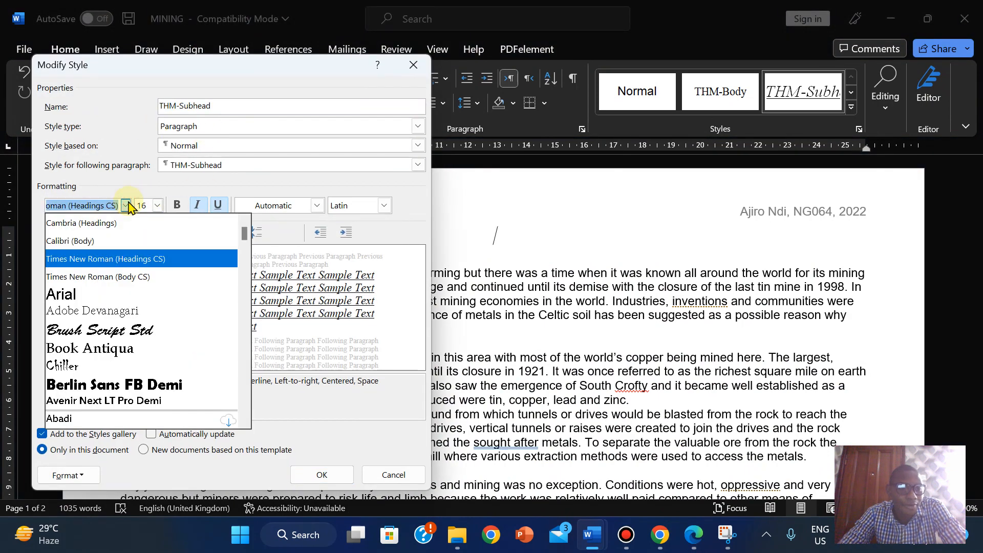
left_click(80, 296)
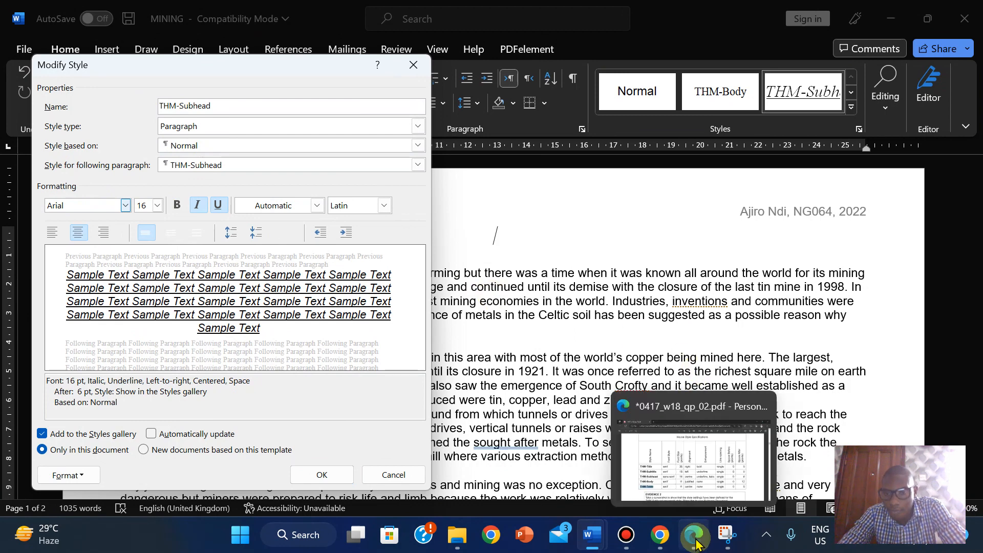
- Save the Arial change, reset the paragraph to Normal, and bring up the specification PDF
left_click(694, 461)
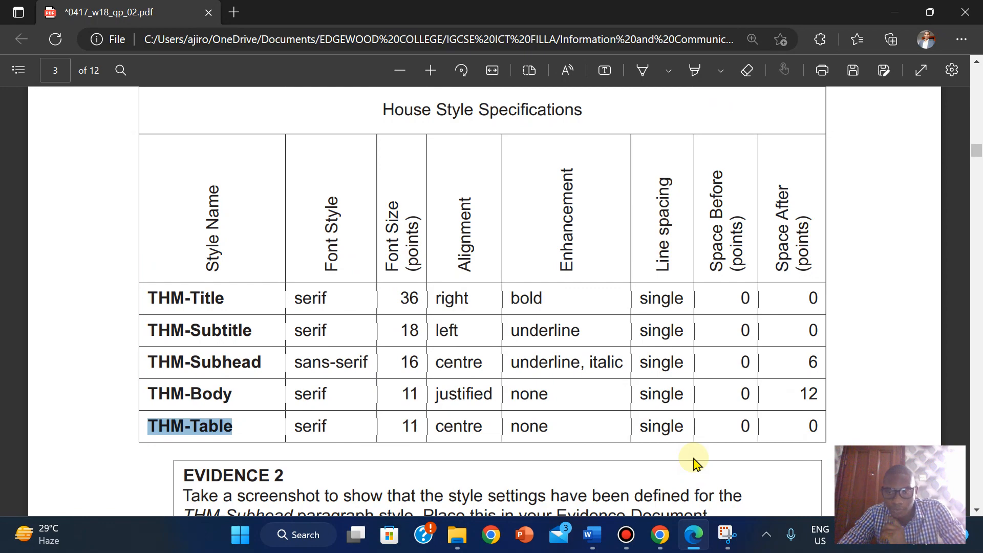
left_click(692, 537)
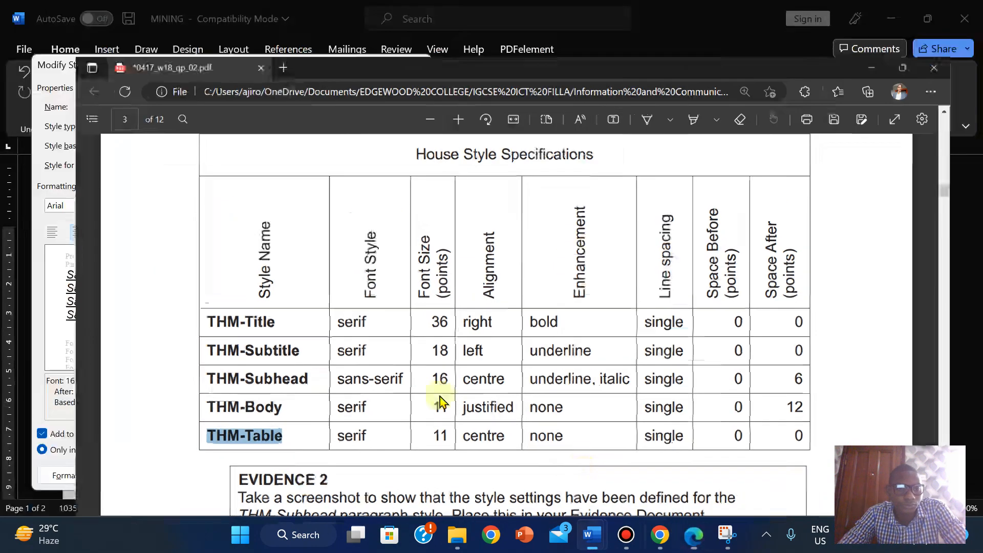
left_click(321, 470)
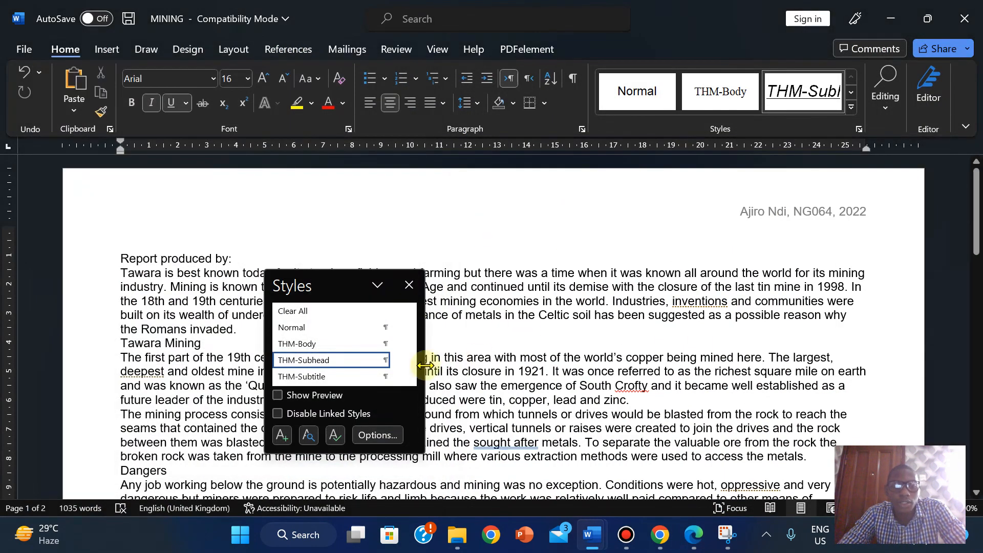
left_click(298, 327)
left_click(696, 536)
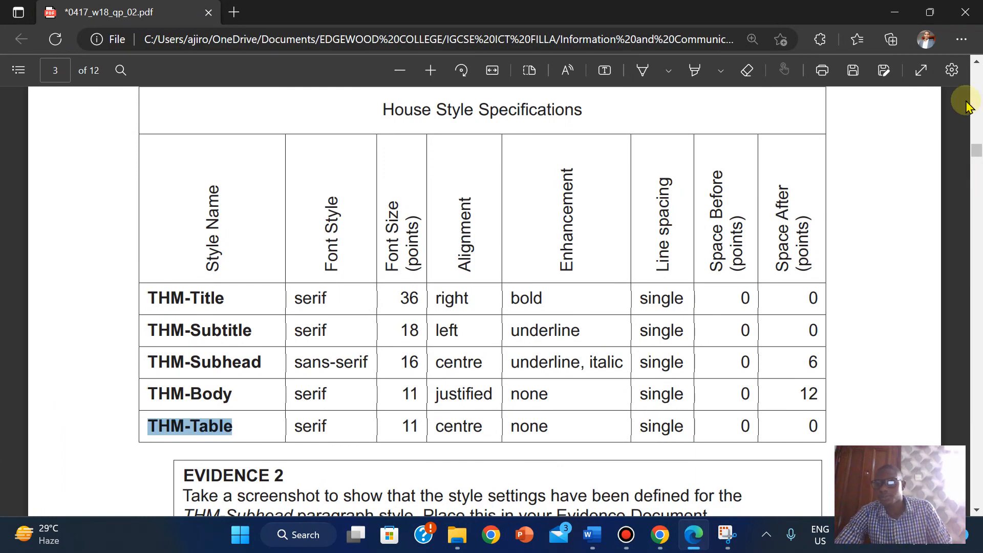
left_click_drag(975, 153, 979, 162)
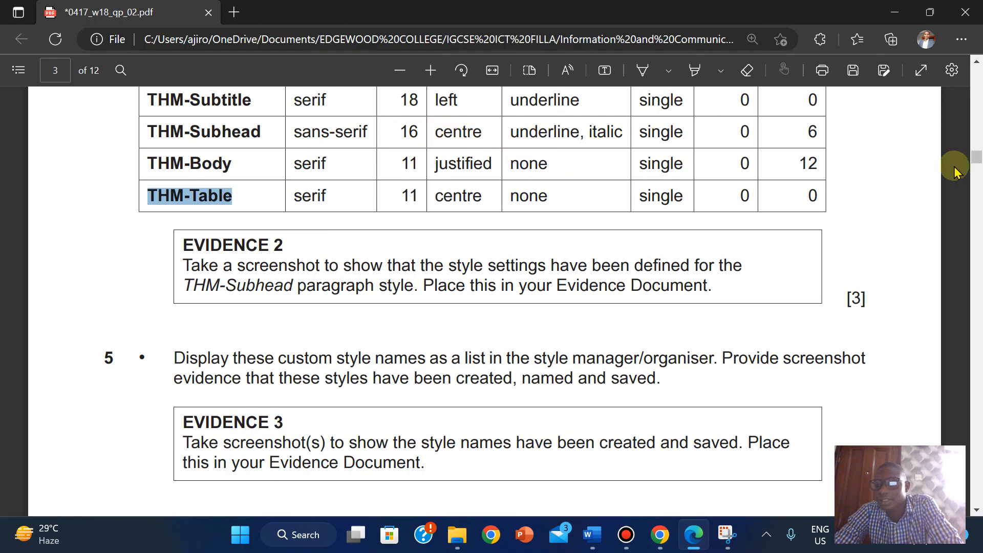
left_click_drag(977, 155, 977, 155)
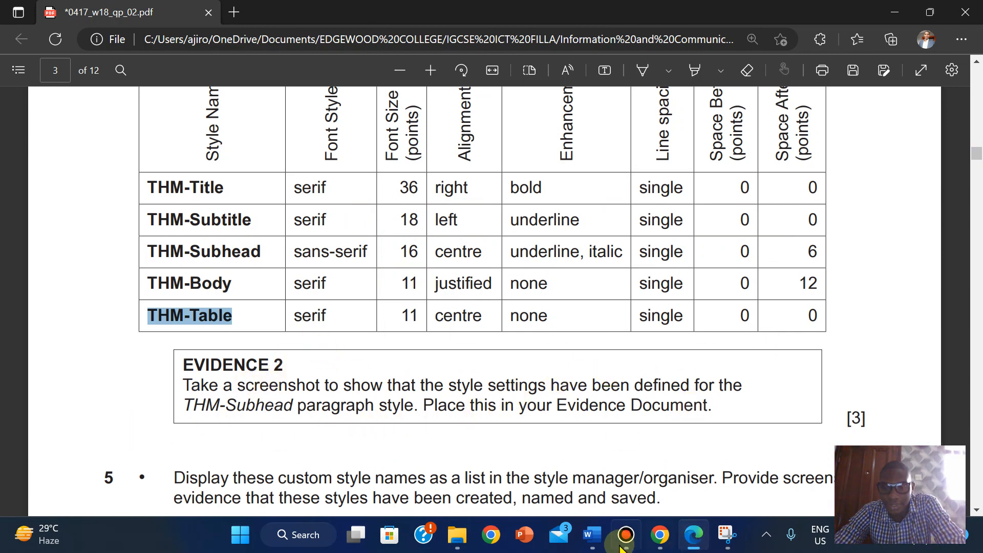
- Show the THM-Subhead style's Modify Style and Paragraph settings, then open Windows search
mouse_move(592, 535)
left_click(675, 461)
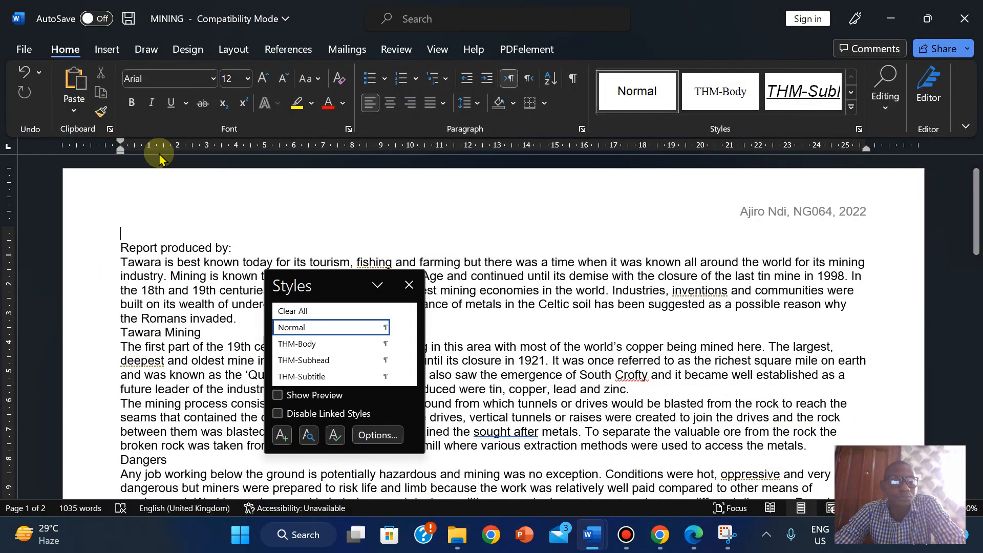
right_click(306, 365)
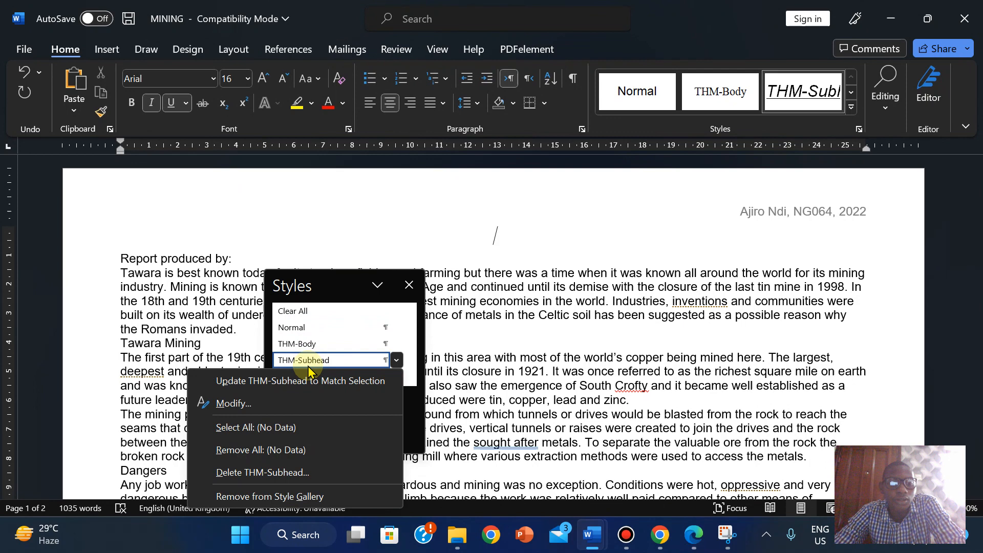
left_click(277, 401)
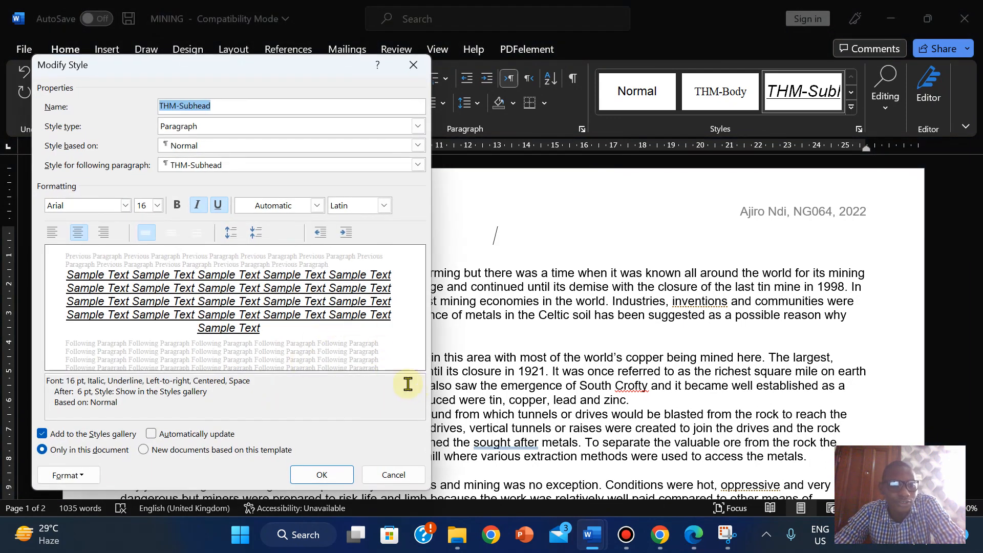
left_click(57, 475)
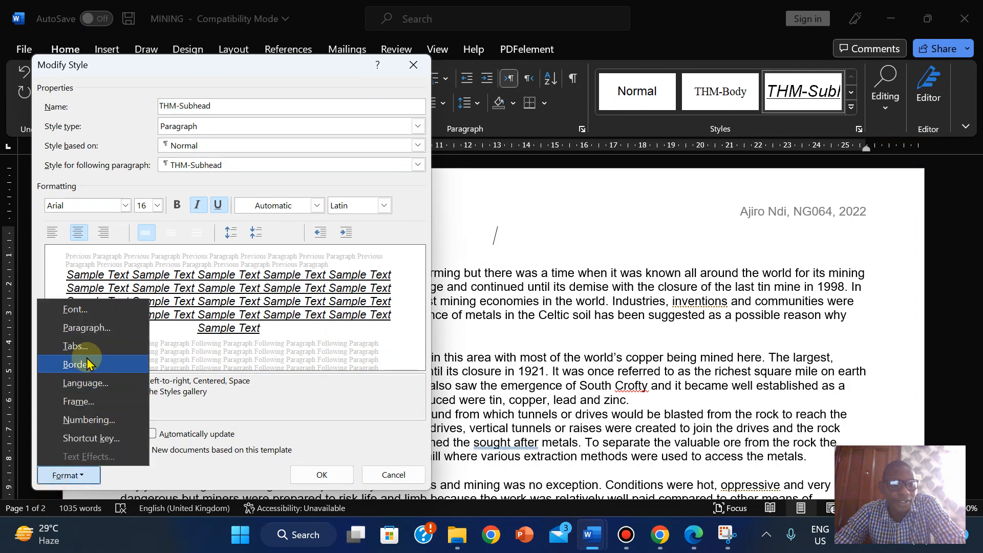
left_click(96, 330)
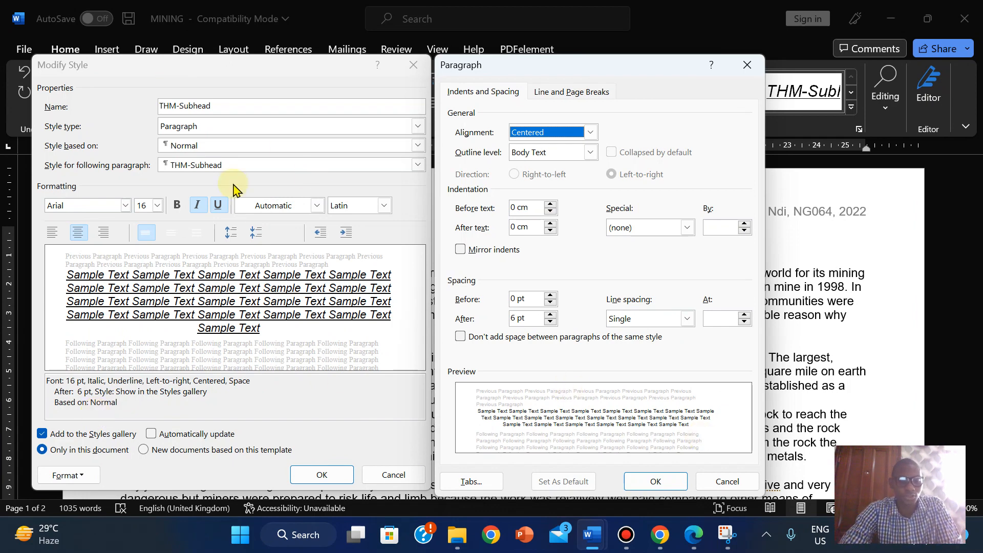
key("super")
- Launch Snipping Tool via 'SN' and capture both THM-Subhead settings dialogs in one snip
type("SN")
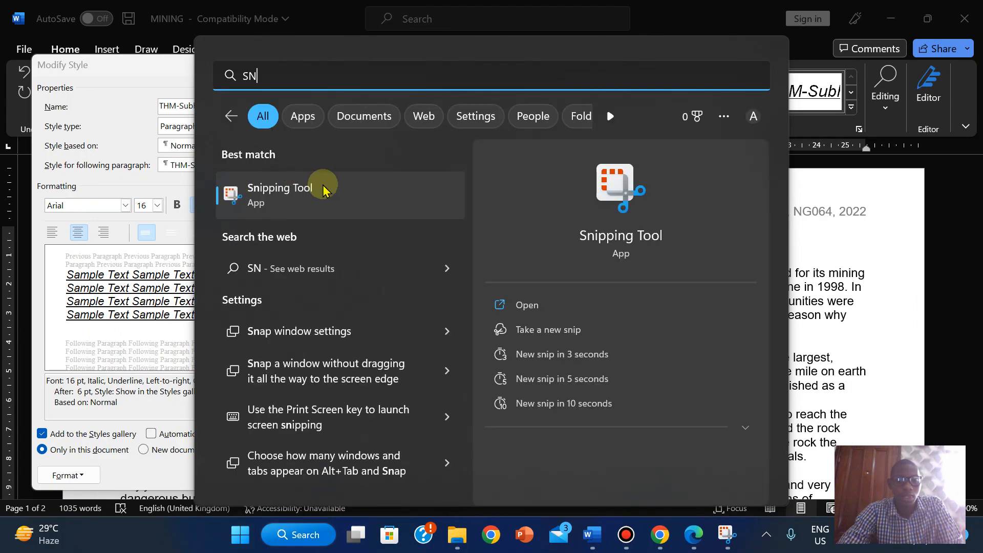
left_click(323, 191)
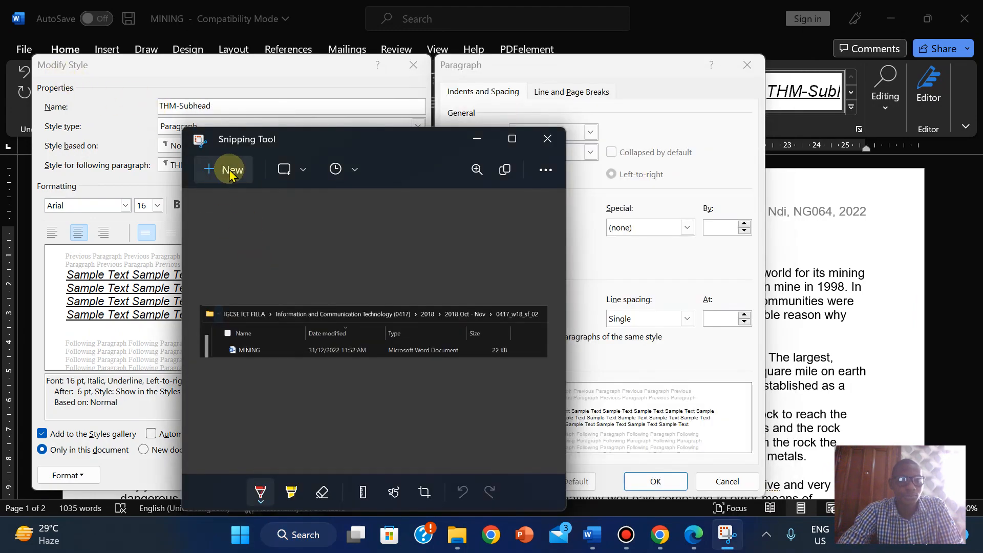
left_click(229, 174)
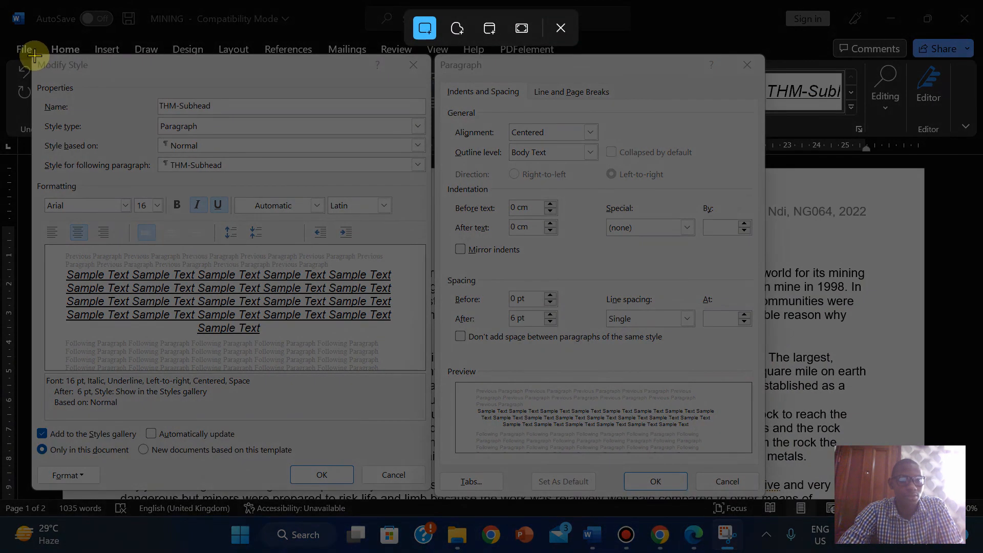
left_click_drag(33, 55, 765, 493)
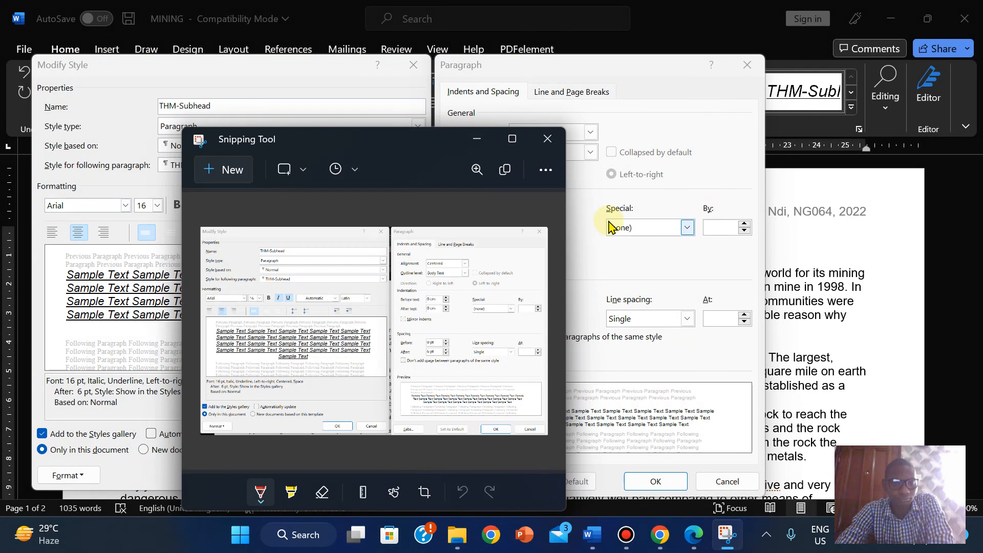
- Close the Paragraph dialog with OK and cancel the Modify Style dialog
mouse_move(592, 533)
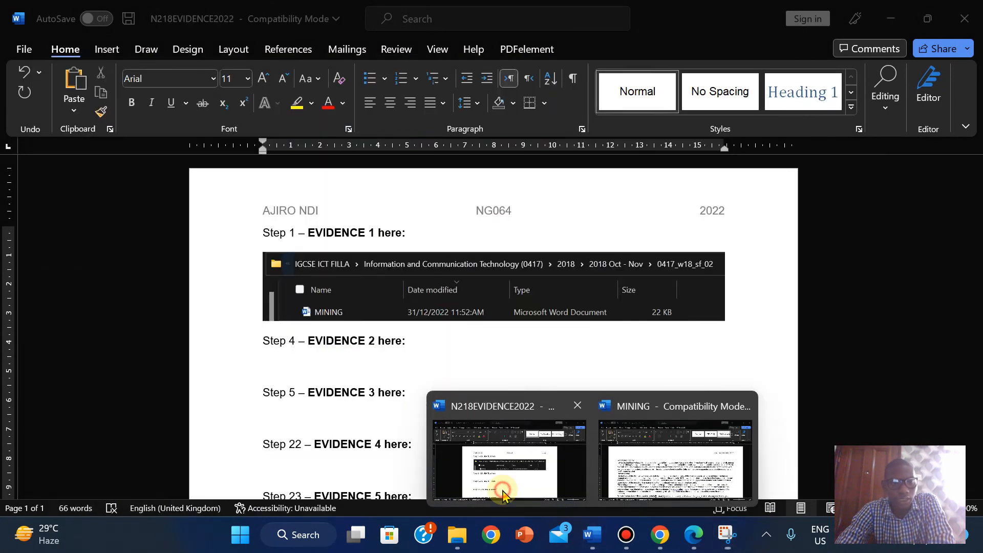
left_click(507, 499)
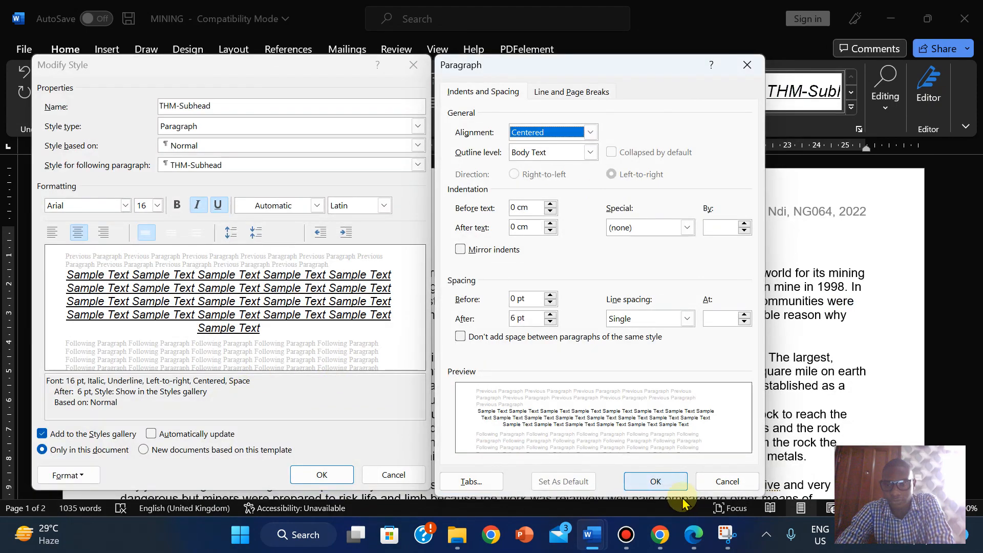
left_click(727, 481)
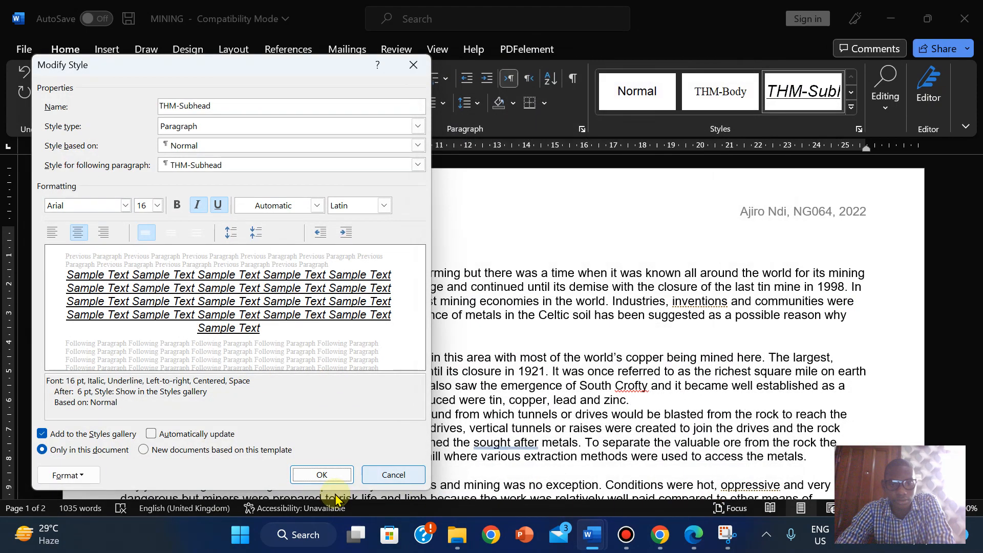
left_click(398, 475)
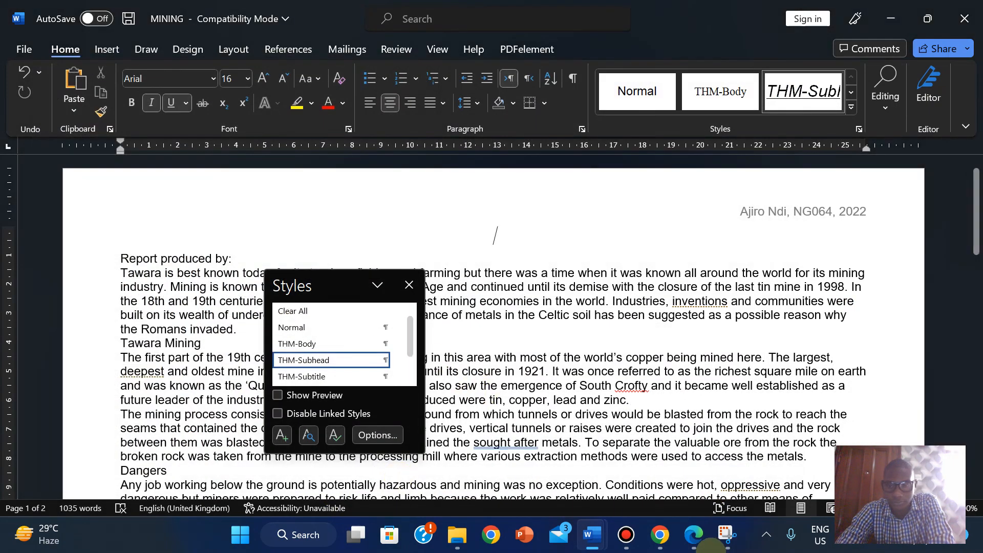
- Paste the snip under Step 4 in the N218EVIDENCE2022 document
left_click(698, 542)
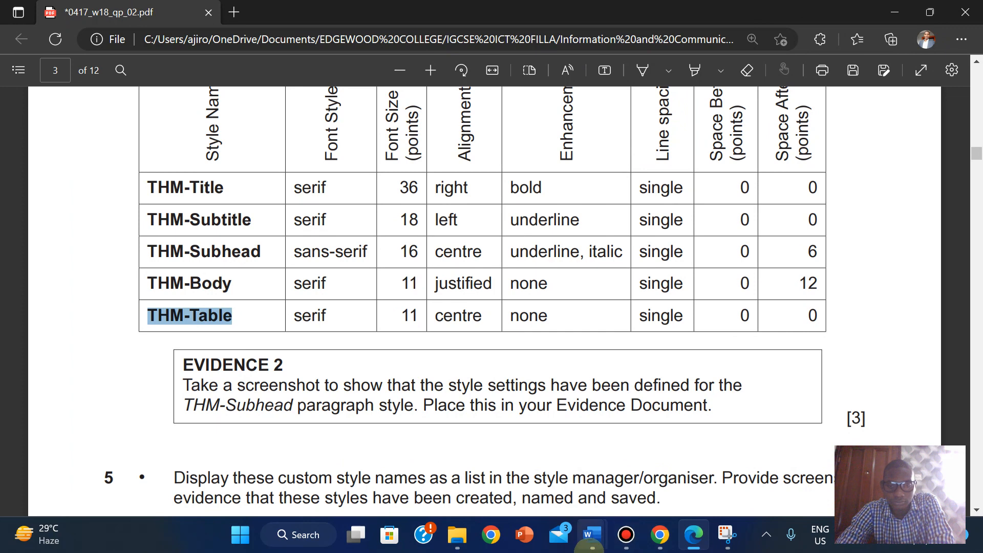
mouse_move(593, 542)
left_click(489, 466)
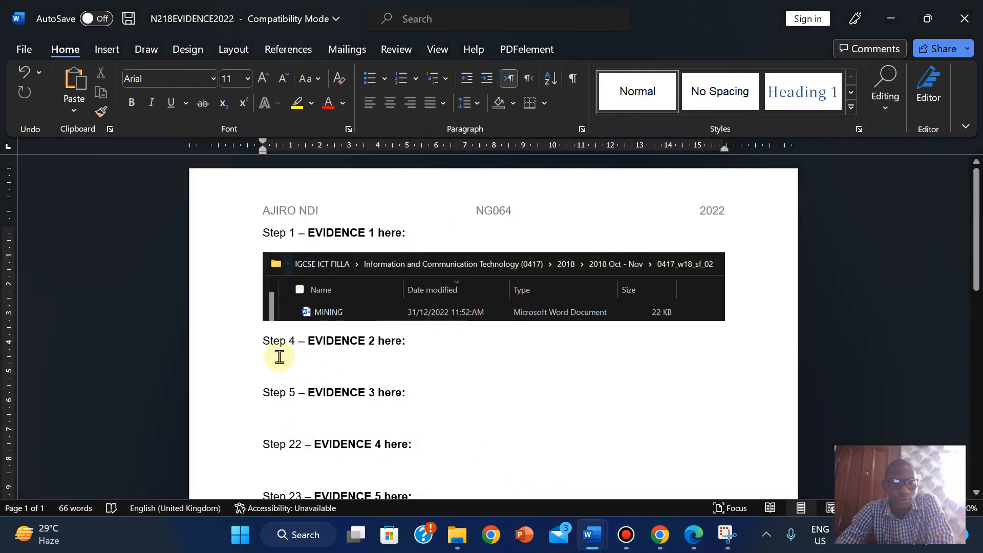
left_click(280, 357)
right_click(265, 364)
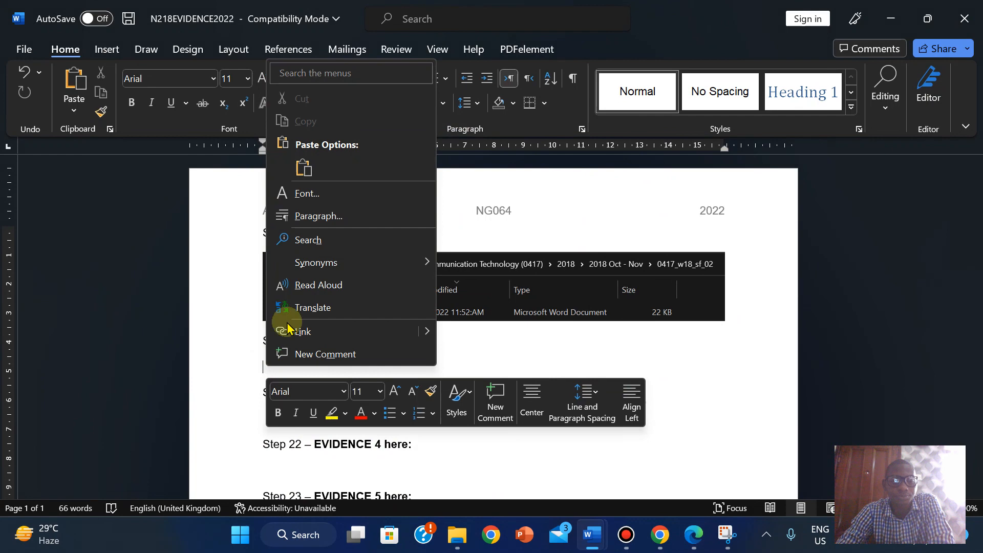
left_click(258, 370)
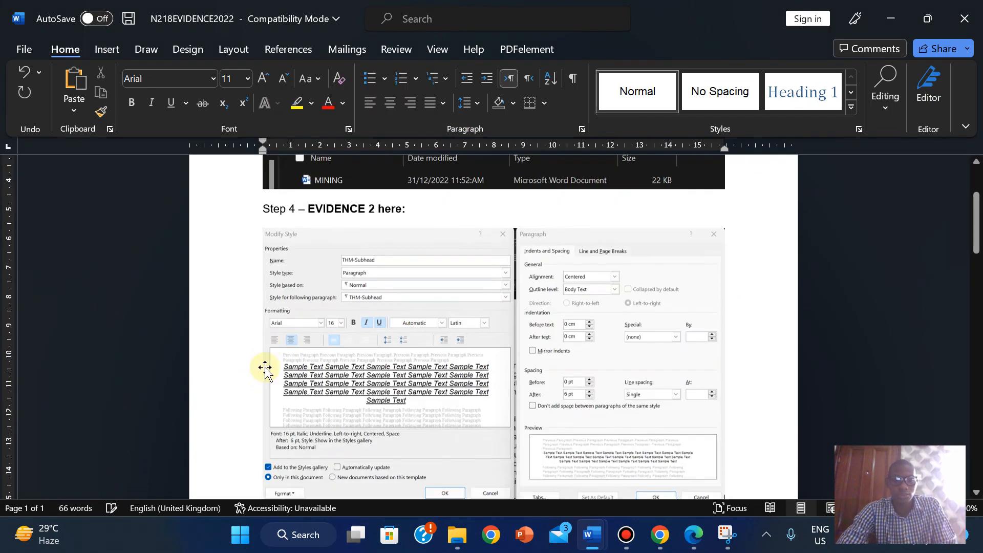
key("ctrl+v")
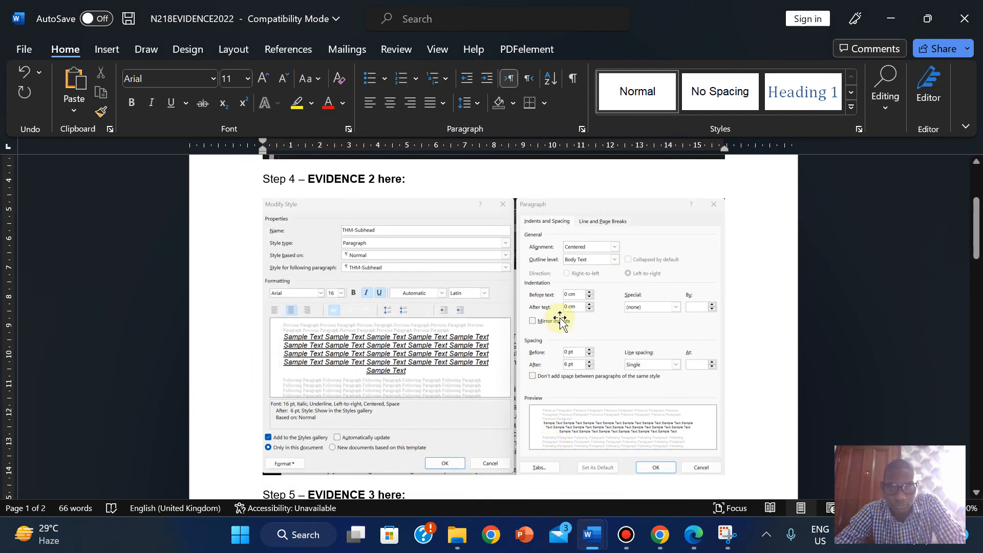
- Select the pasted screenshot, then bring back the MINING document and question paper PDF
left_click(560, 318)
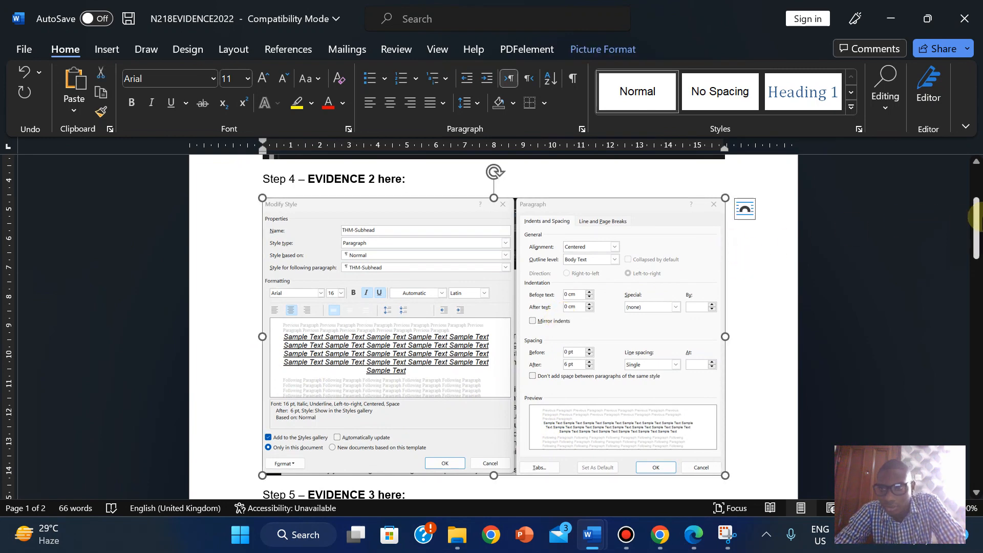
mouse_move(976, 225)
left_mouse_down()
mouse_move(975, 261)
mouse_move(976, 227)
left_mouse_up()
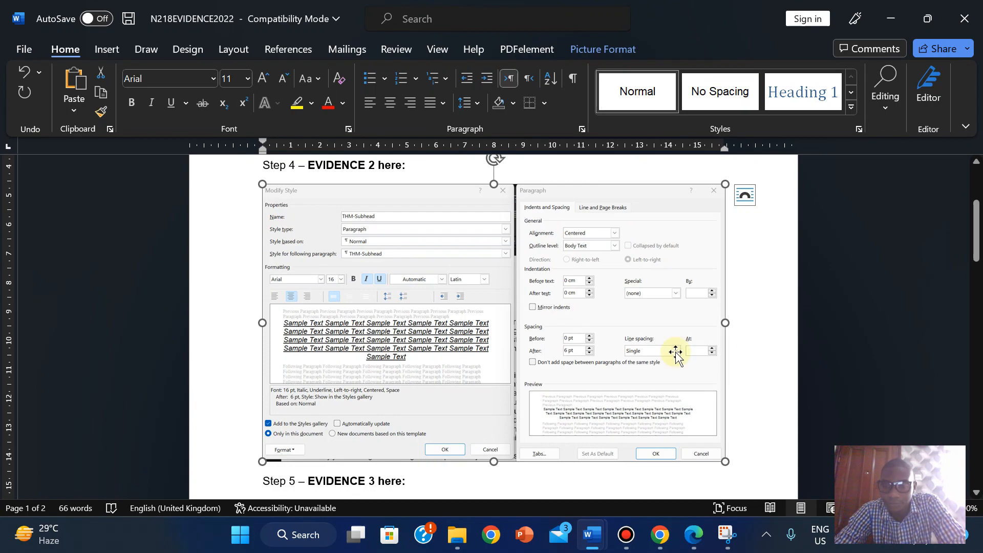
mouse_move(592, 535)
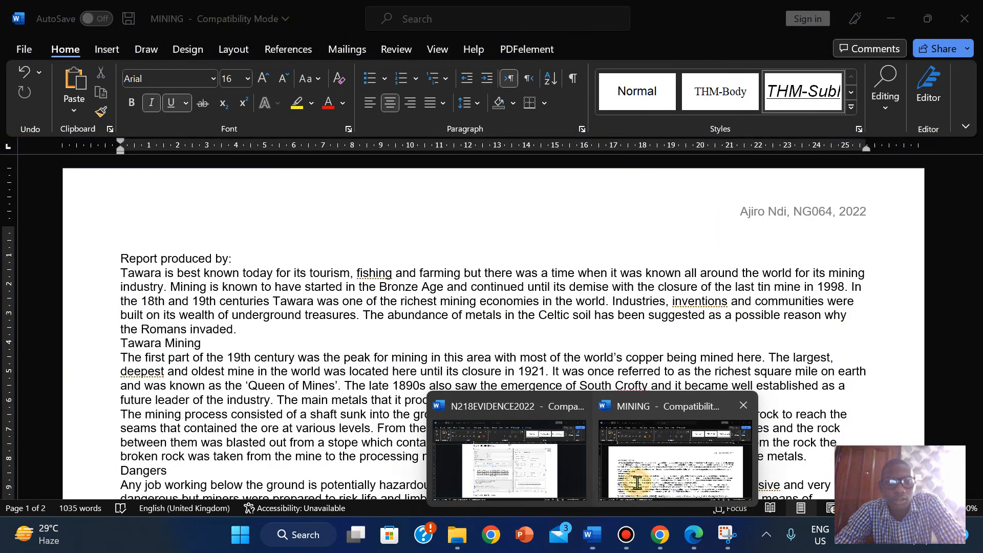
left_click(639, 487)
left_click(694, 535)
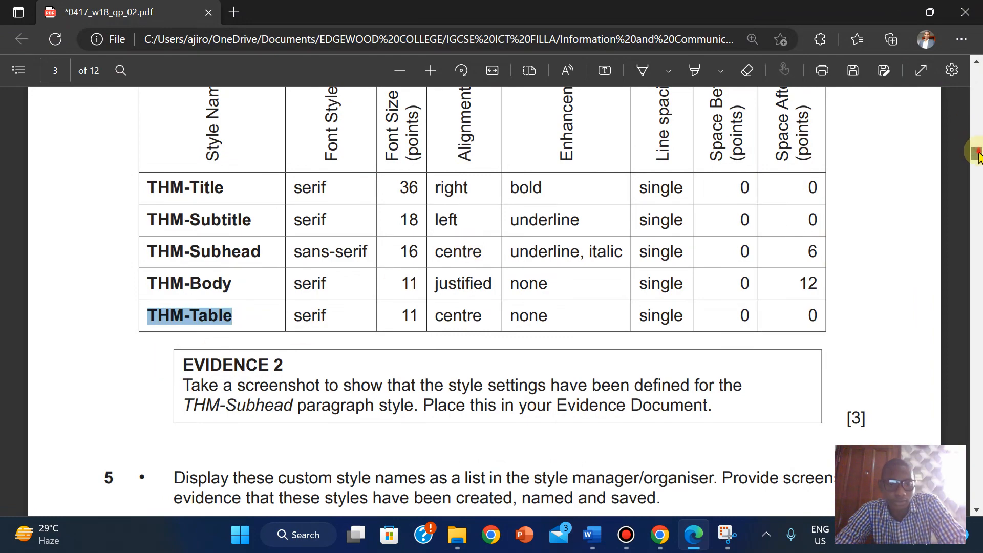
- Enlarge the floating Styles pane to list all five THM styles and set the top line to Normal
left_click_drag(978, 154, 977, 161)
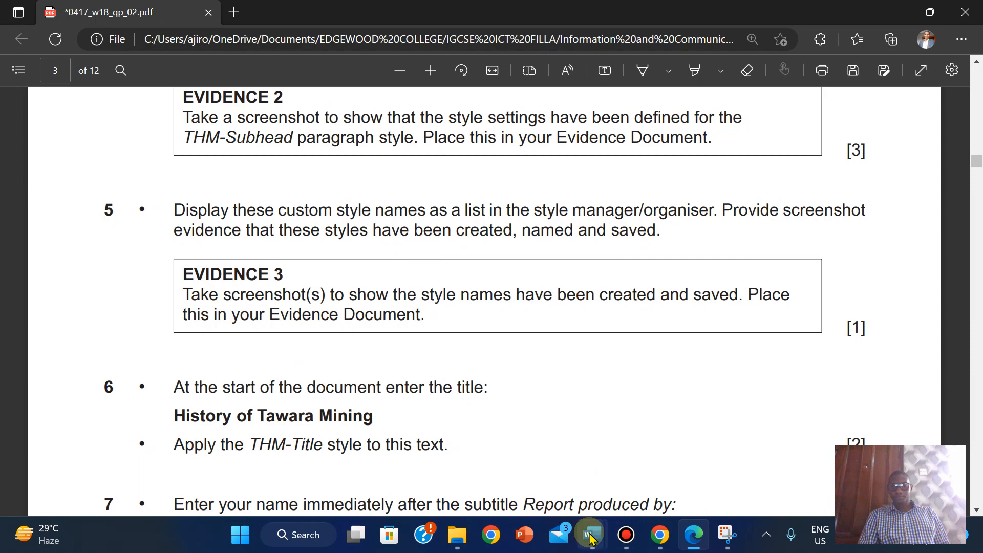
mouse_move(591, 538)
left_click(677, 457)
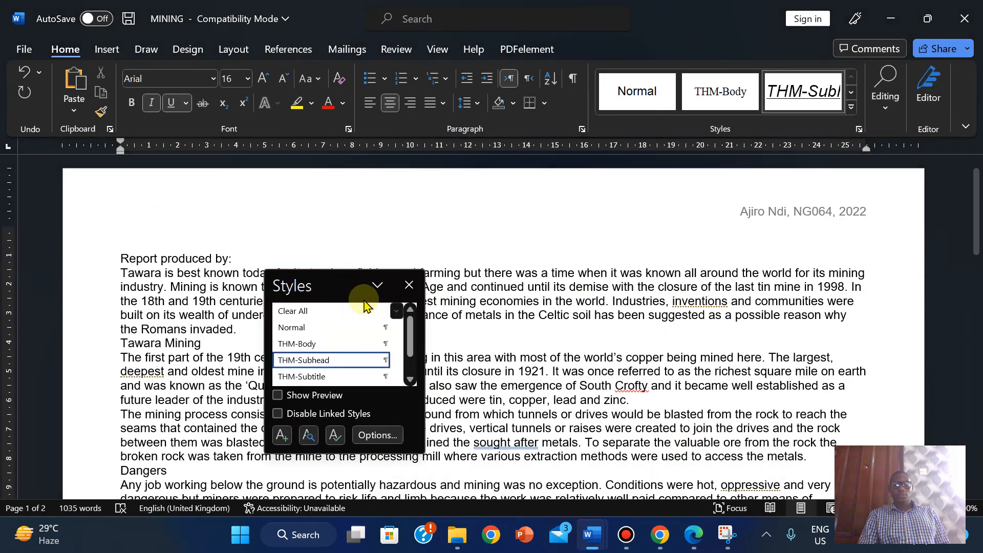
left_click_drag(340, 285, 465, 185)
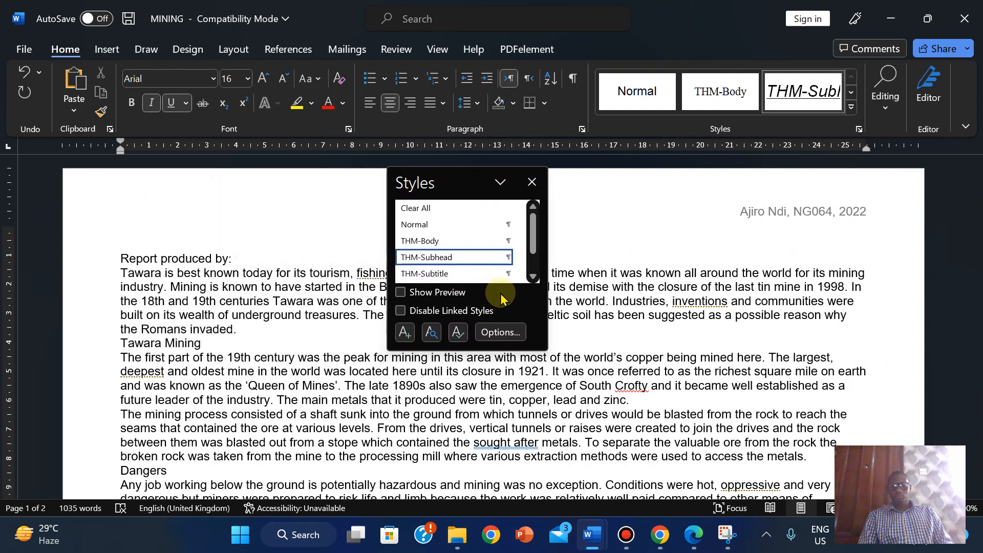
left_click(533, 278)
left_click(532, 278)
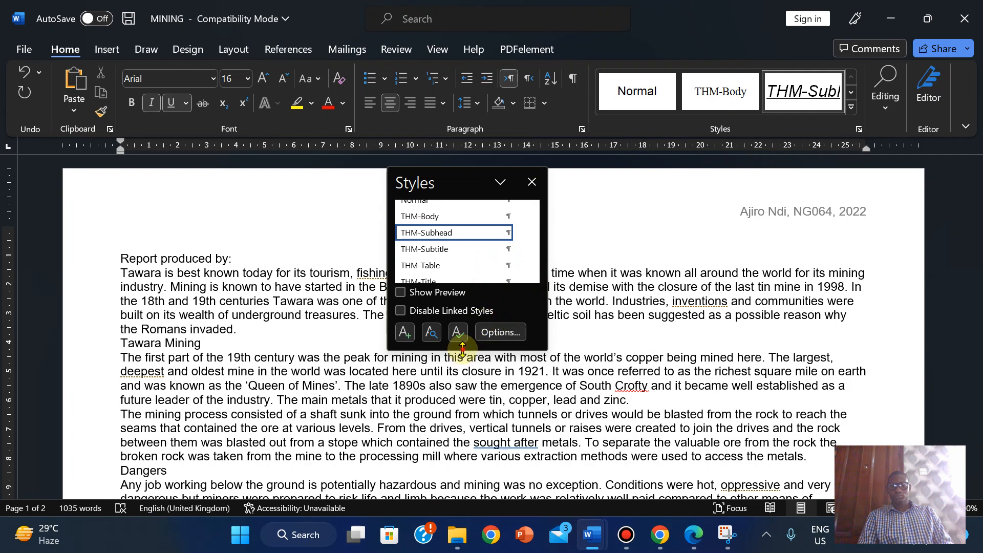
left_click_drag(463, 350, 467, 391)
left_click(417, 229)
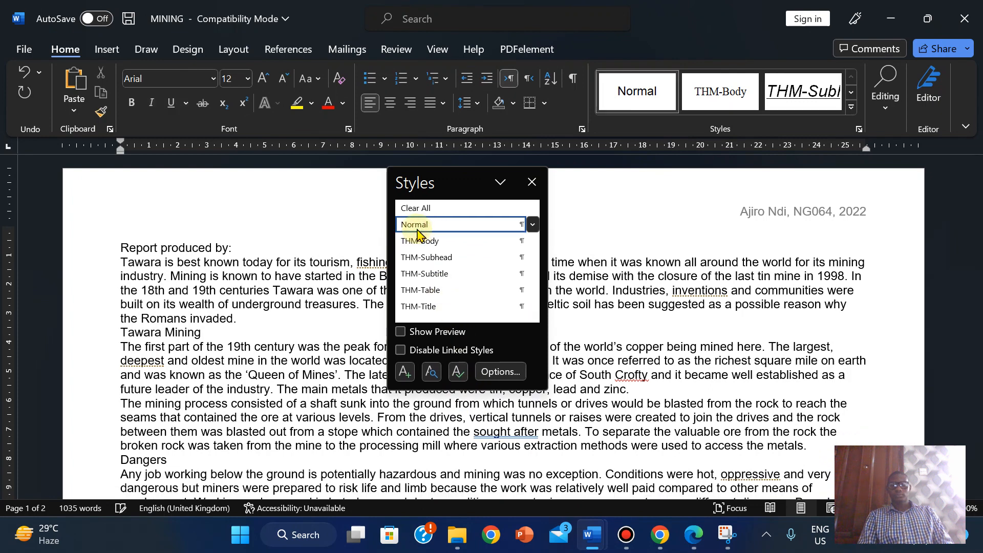
left_click(263, 195)
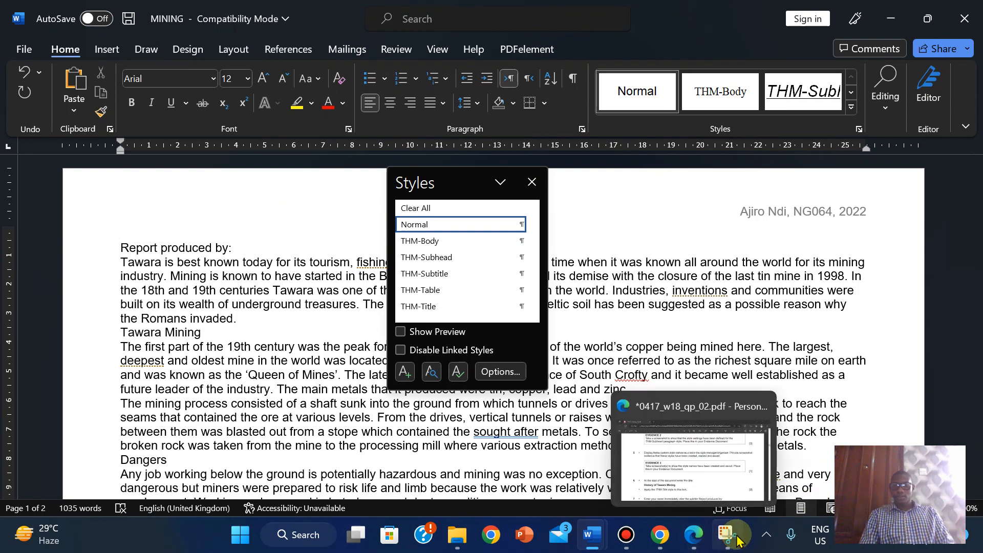
- Take a full-screen snip of the MINING document with its six-style Styles list, then close Snipping Tool
left_click(686, 450)
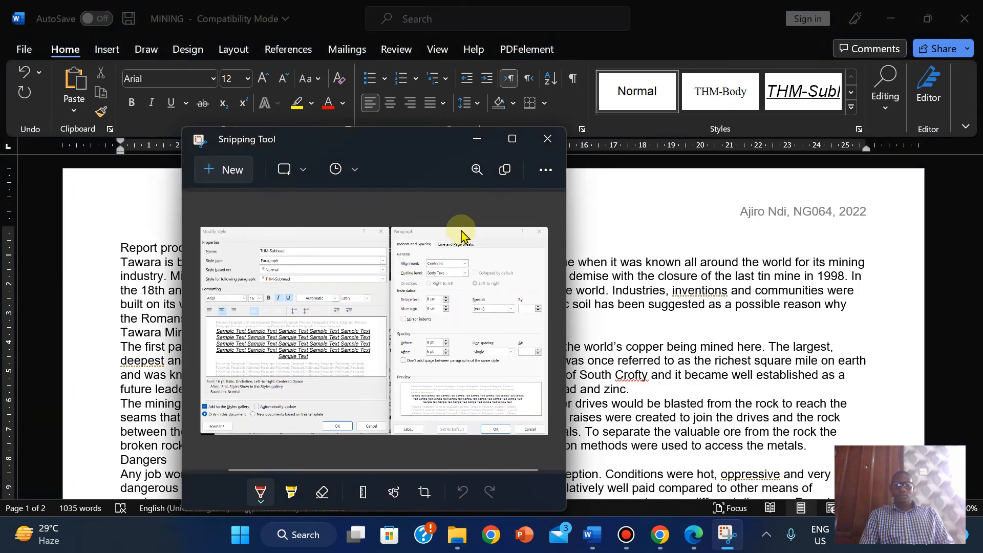
left_click(221, 168)
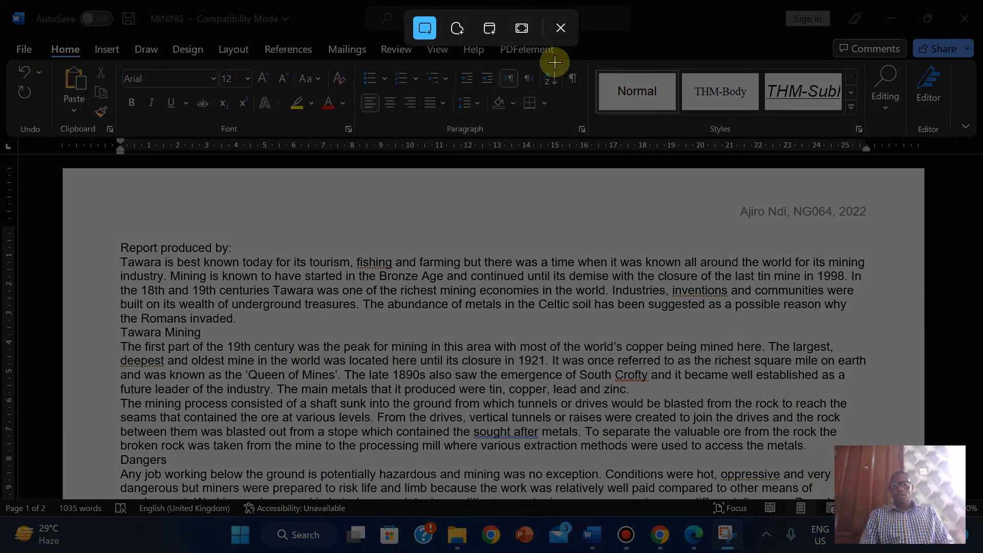
left_click(561, 29)
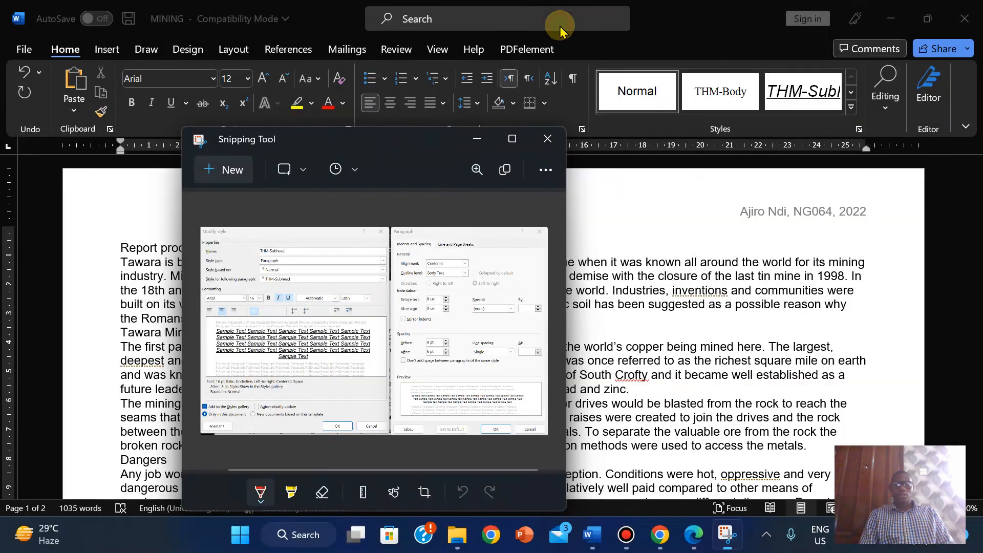
left_click(549, 145)
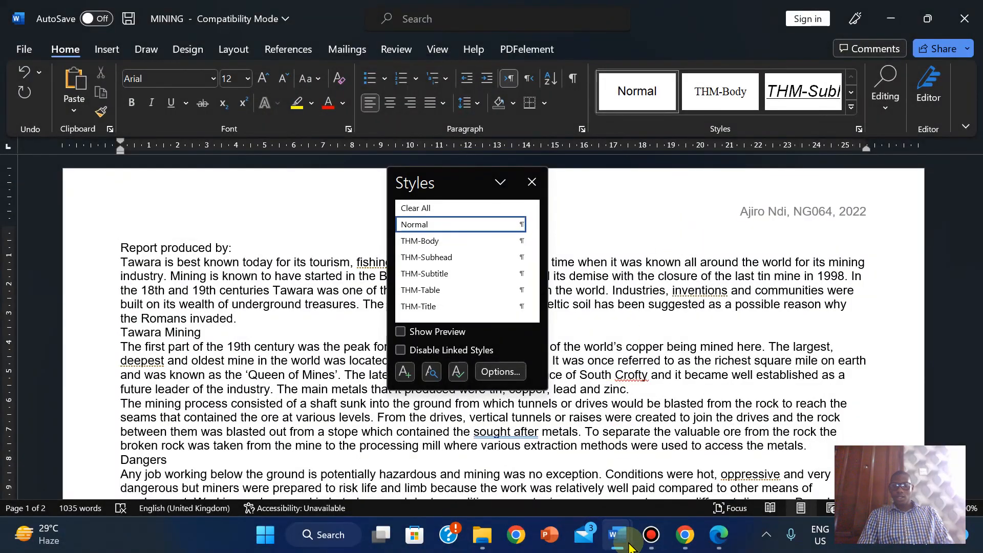
- Paste the screenshot onto the empty line below Step 5 – EVIDENCE 3 in N218EVIDENCE2022
mouse_move(618, 547)
left_click(548, 485)
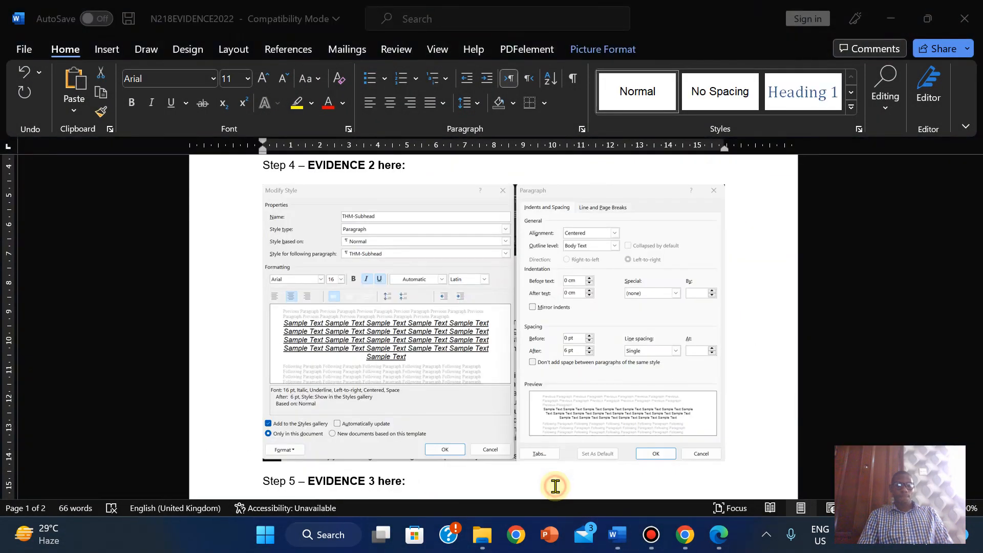
left_click_drag(977, 214, 977, 245)
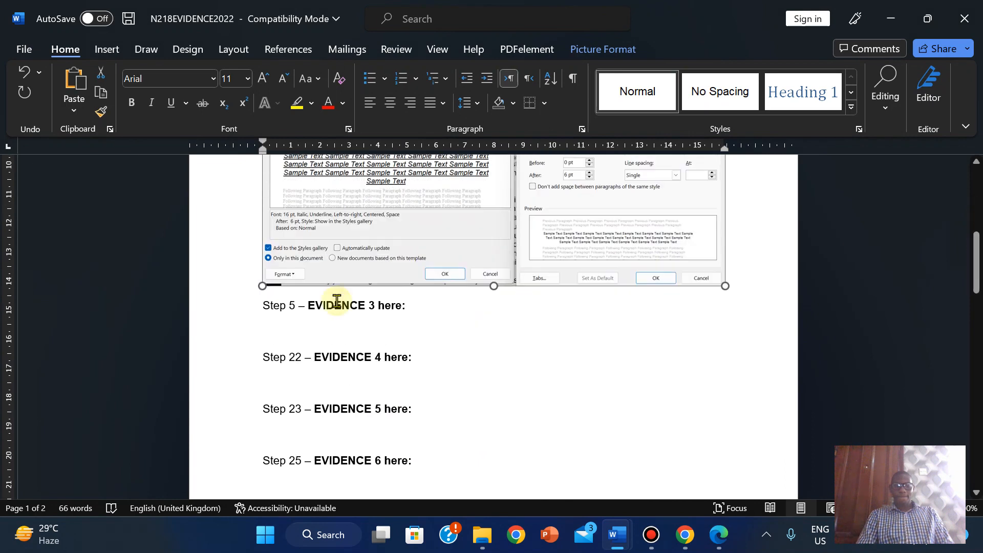
left_click(269, 325)
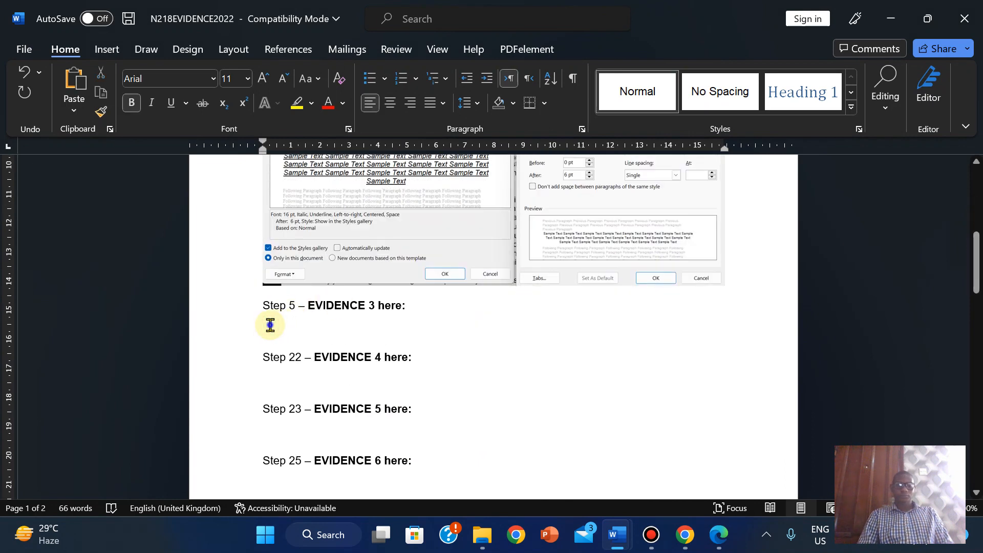
right_click(270, 326)
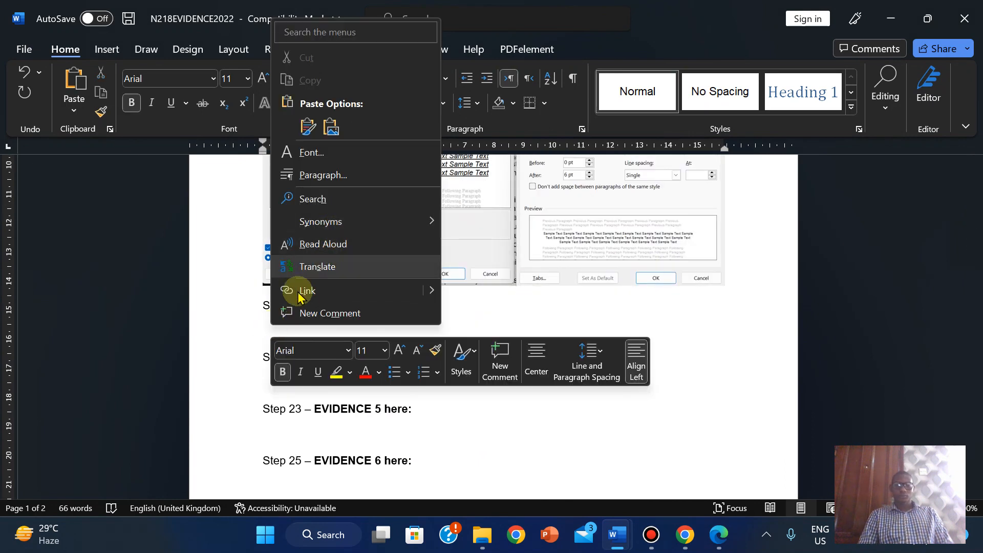
left_click(266, 329)
key("ctrl+v")
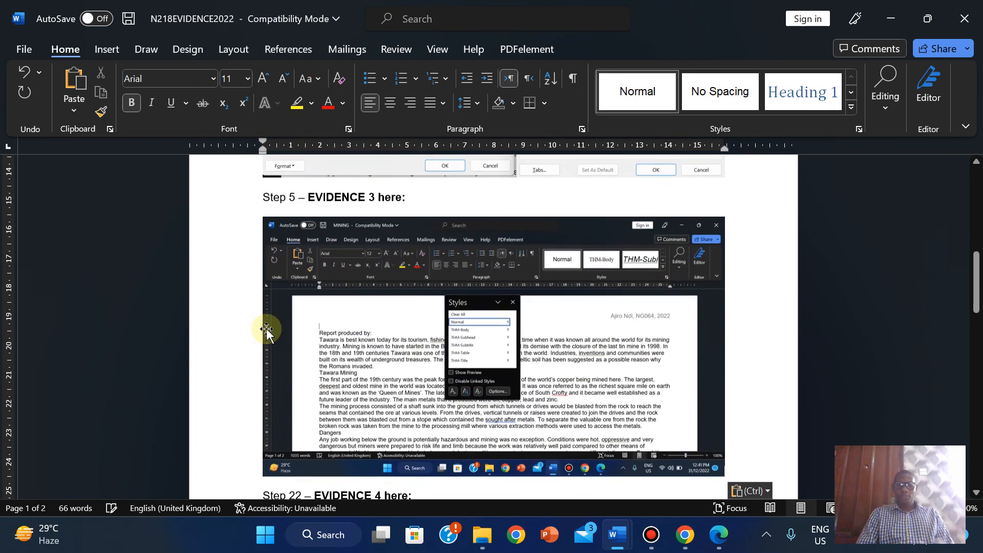
- Crop the pasted screenshot down to just the Styles pane
left_click(602, 320)
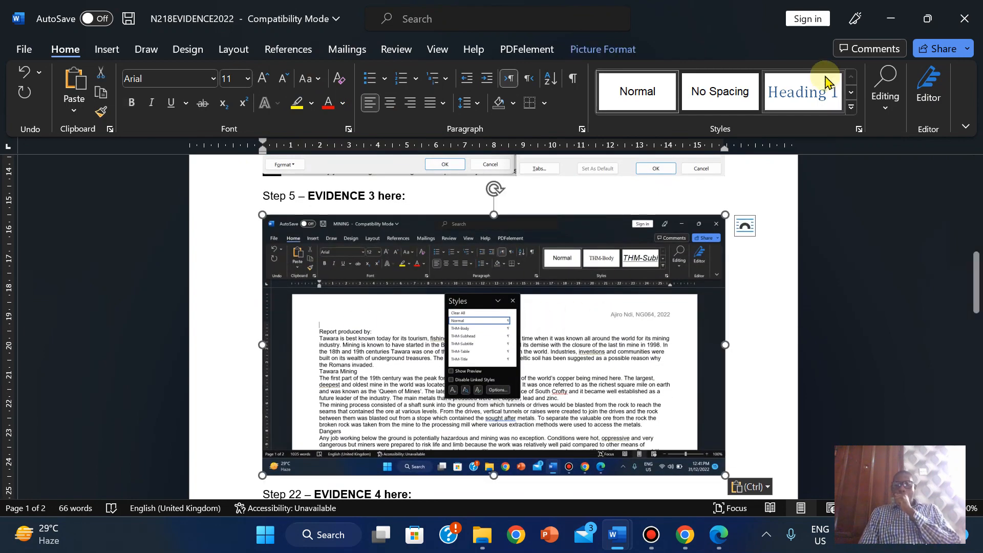
left_click(588, 48)
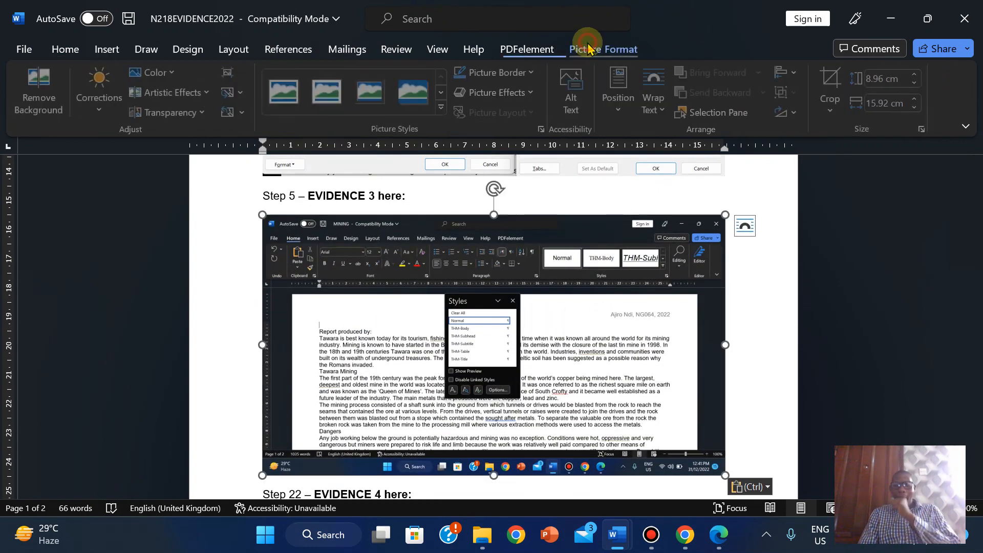
left_click(830, 76)
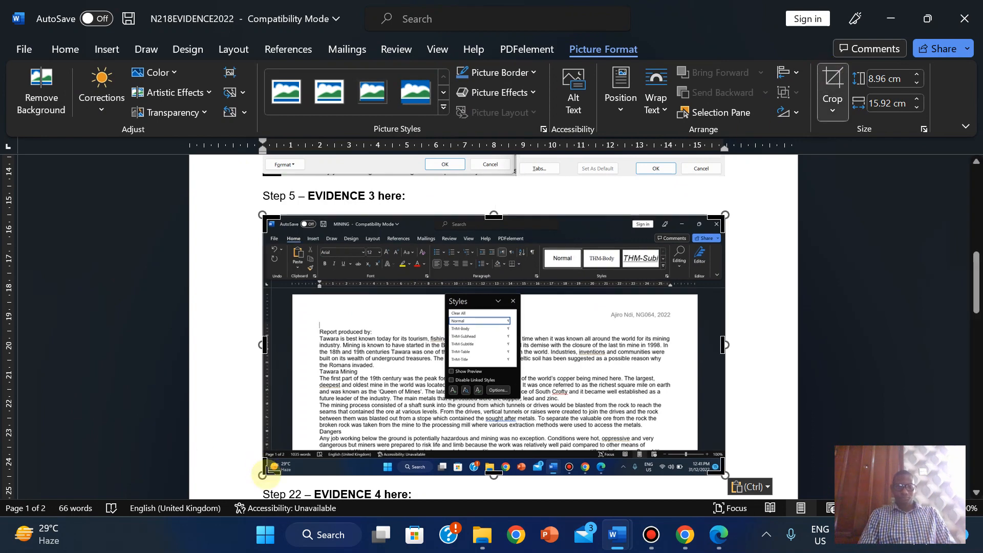
left_click_drag(264, 472, 443, 432)
left_click_drag(538, 427, 343, 408)
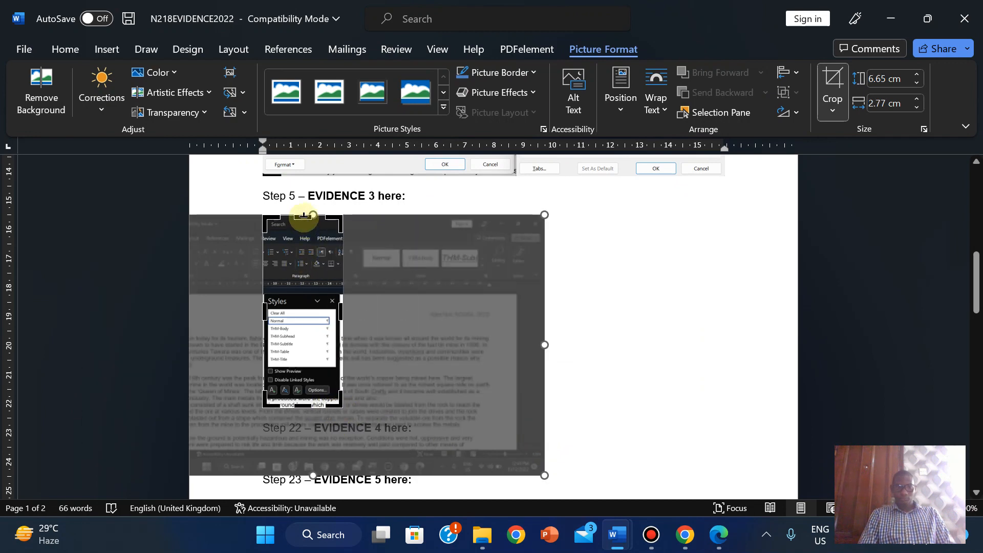
left_click_drag(303, 216, 303, 294)
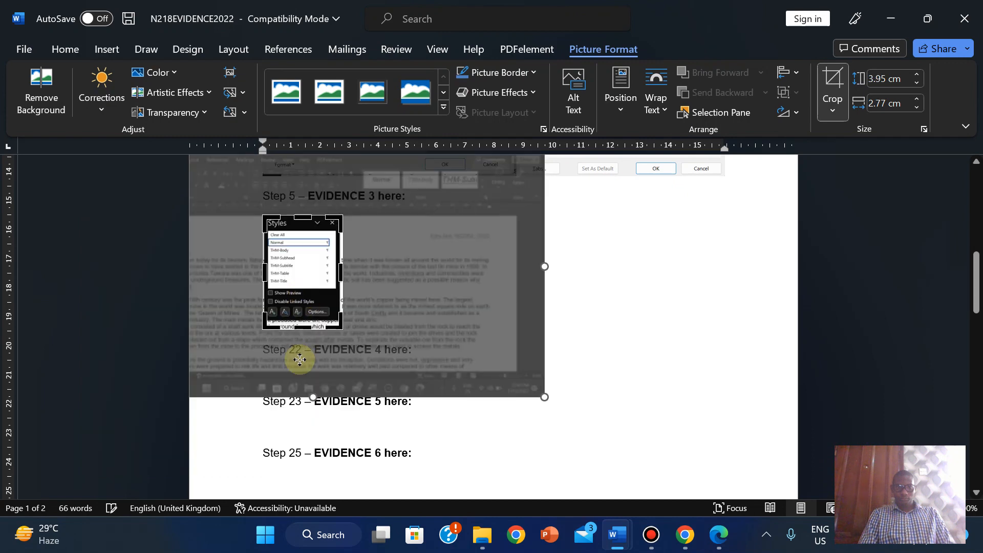
left_click_drag(302, 328, 297, 323)
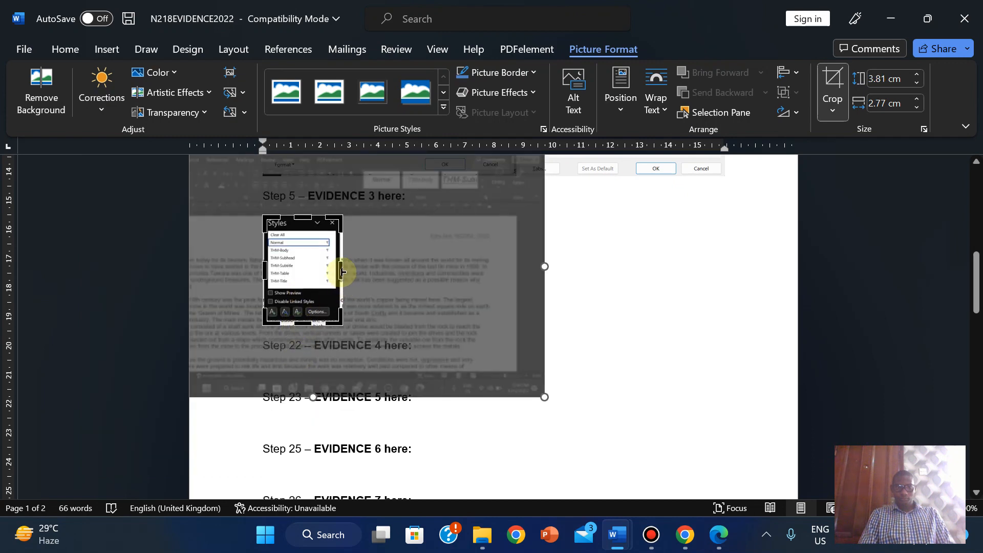
left_click_drag(342, 271, 339, 270)
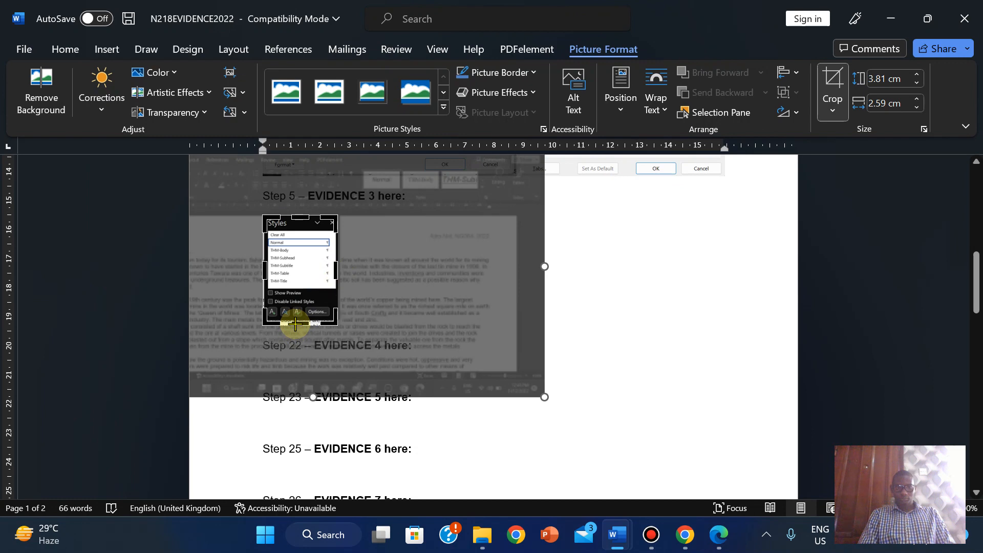
left_click_drag(295, 324, 295, 322)
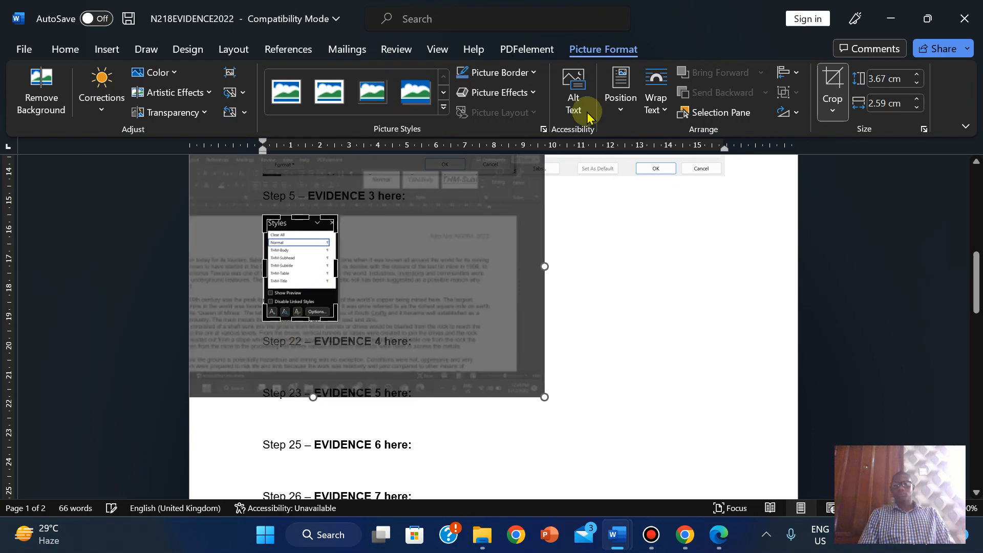
left_click(832, 82)
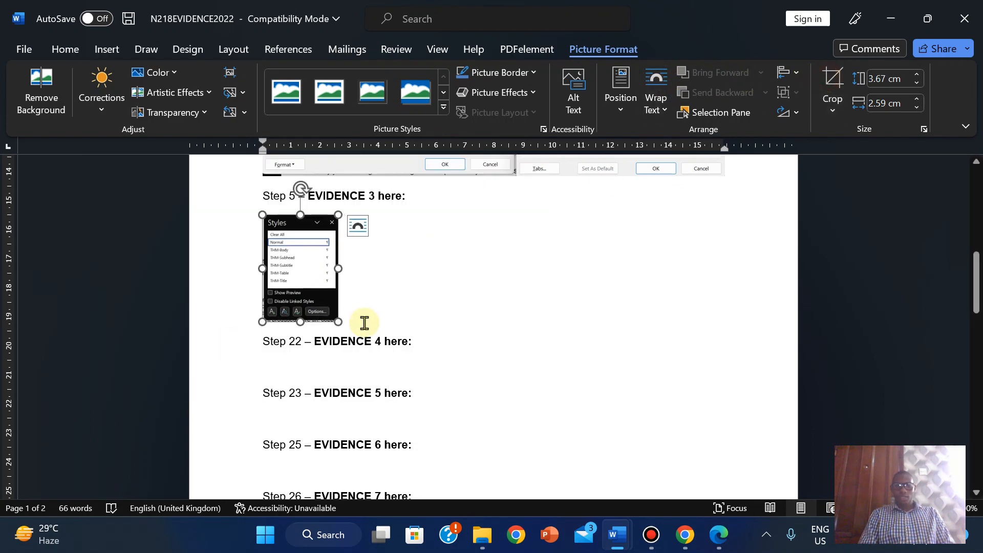
- Enlarge the cropped Styles screenshot and trim its bottom and left edges slightly
left_click_drag(338, 322, 446, 398)
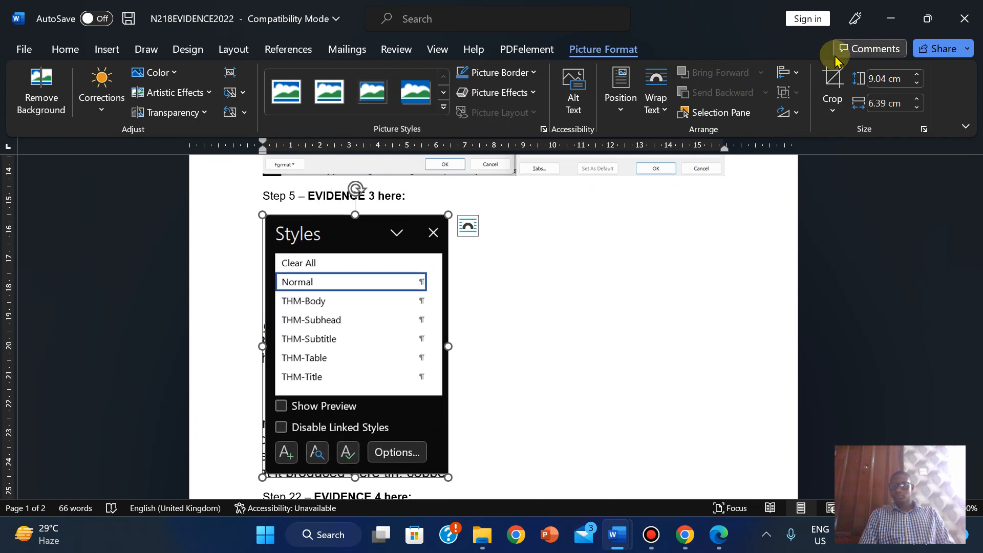
left_click(839, 78)
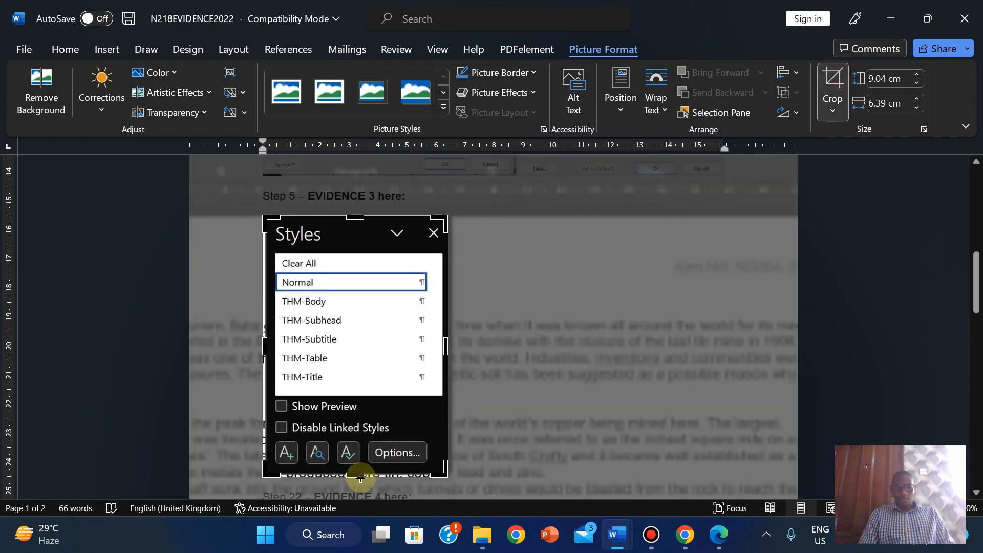
left_click_drag(360, 476, 360, 470)
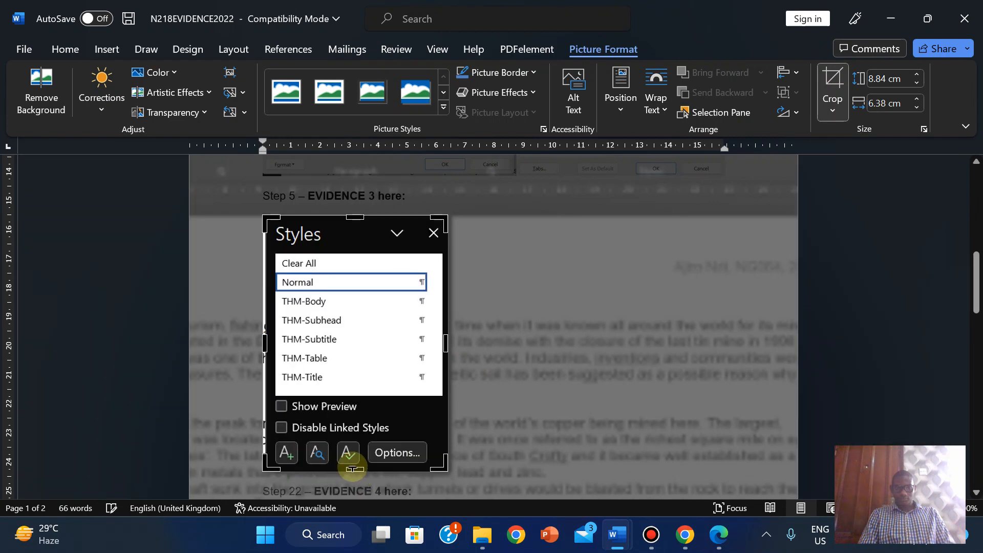
left_click_drag(264, 347, 265, 346)
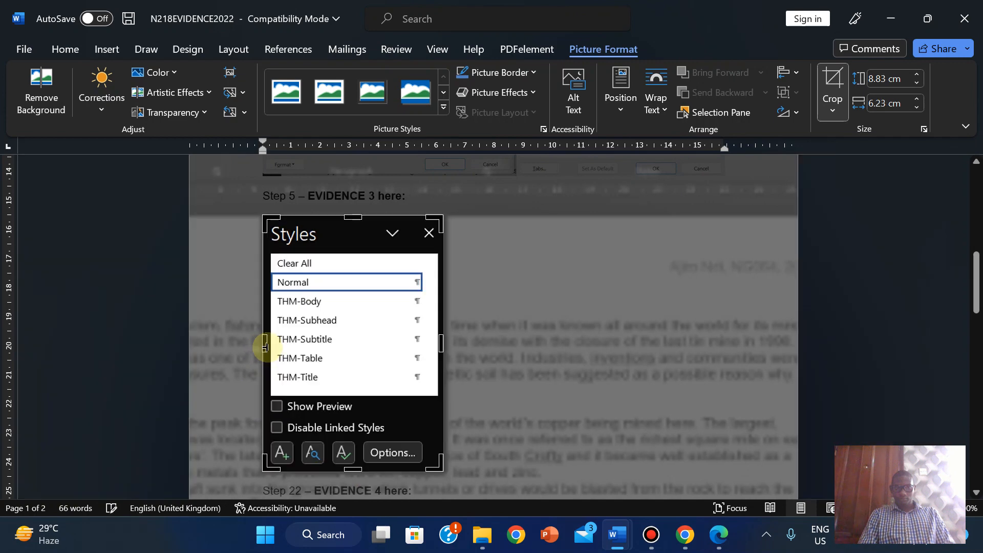
left_click(832, 77)
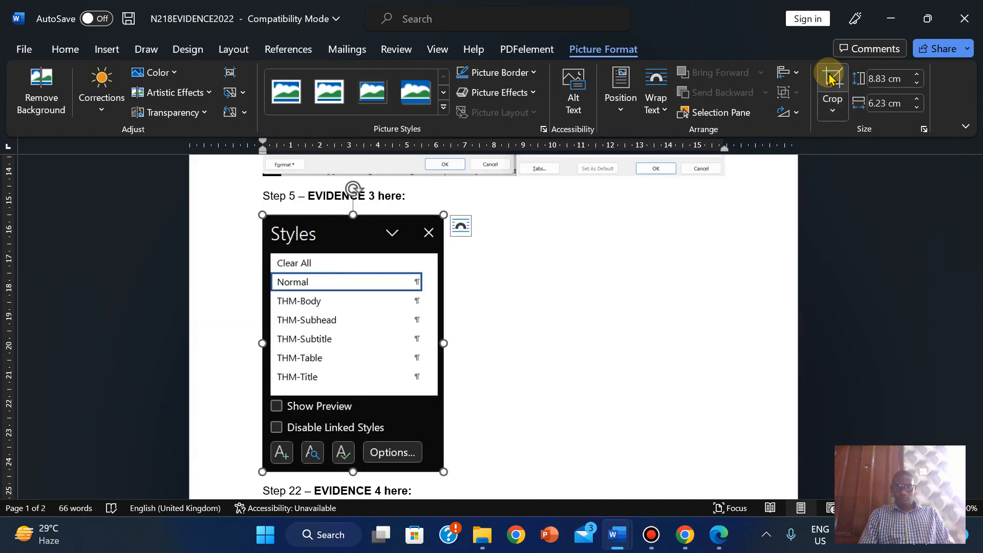
left_click(569, 384)
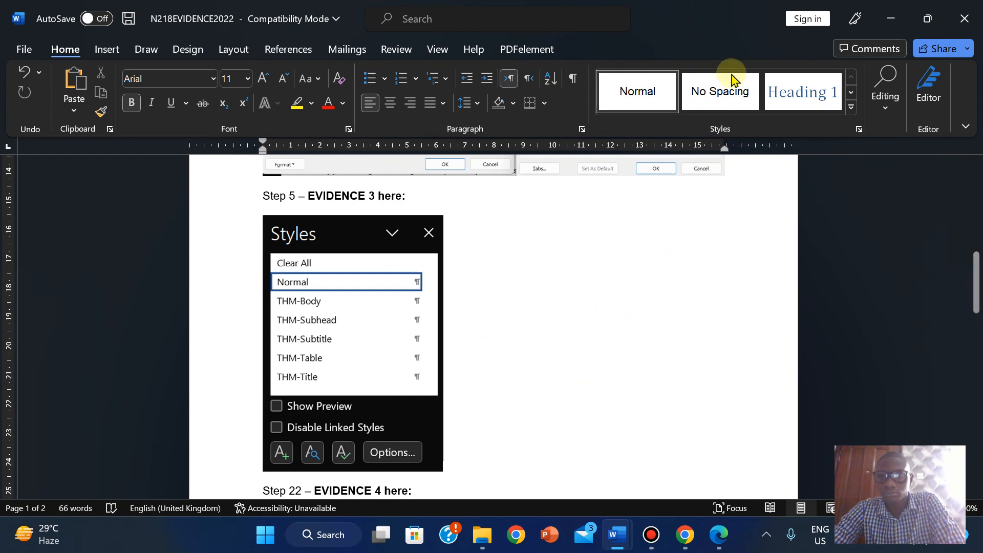
- Copy the step 6 title 'History of Tawara Mining' from the exam paper PDF
left_click(718, 535)
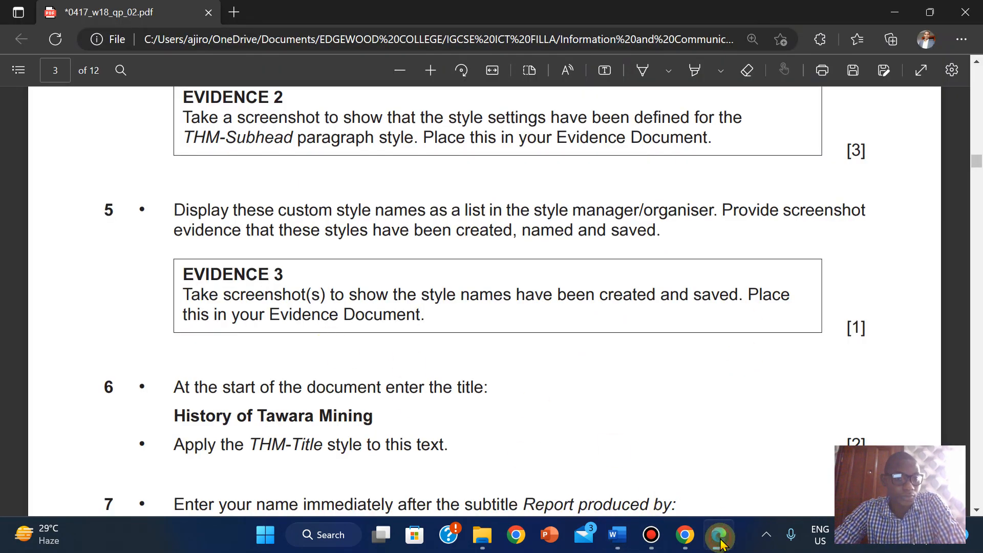
left_click(720, 534)
left_click(719, 534)
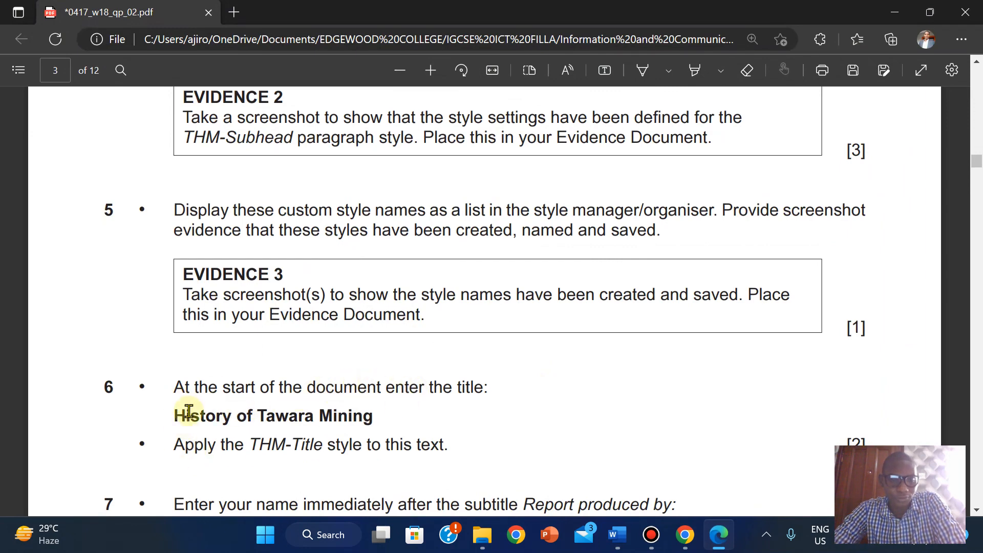
left_click_drag(176, 414, 366, 415)
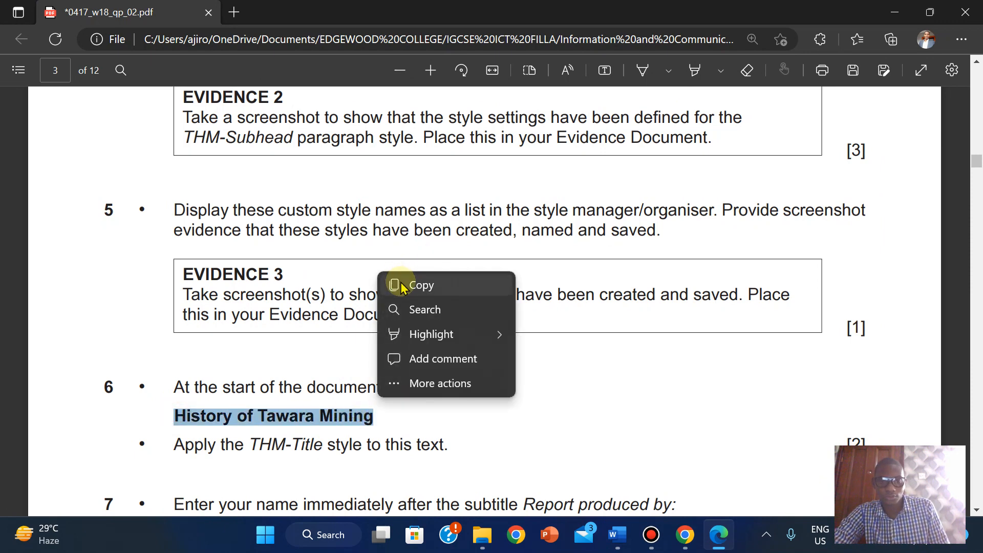
left_click(401, 281)
mouse_move(618, 535)
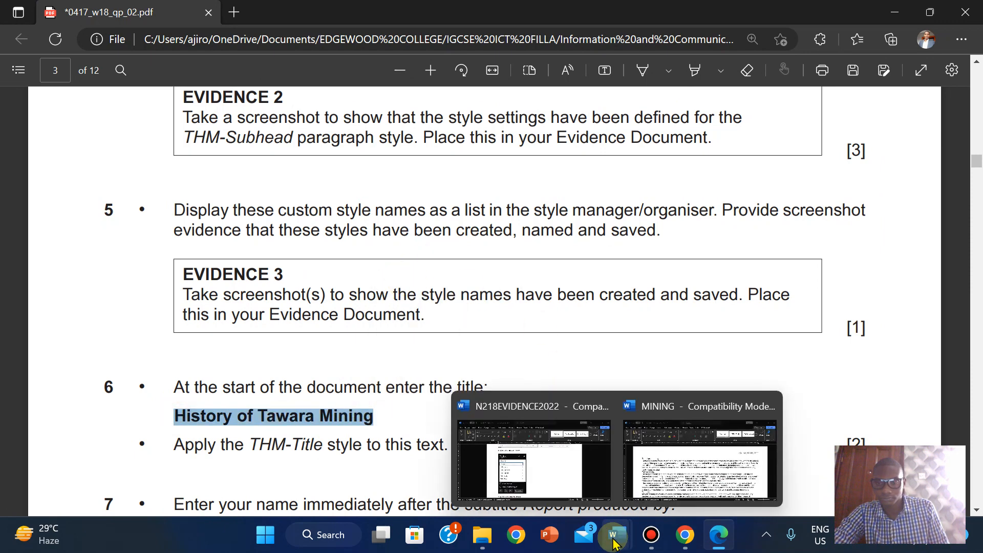
left_click(673, 450)
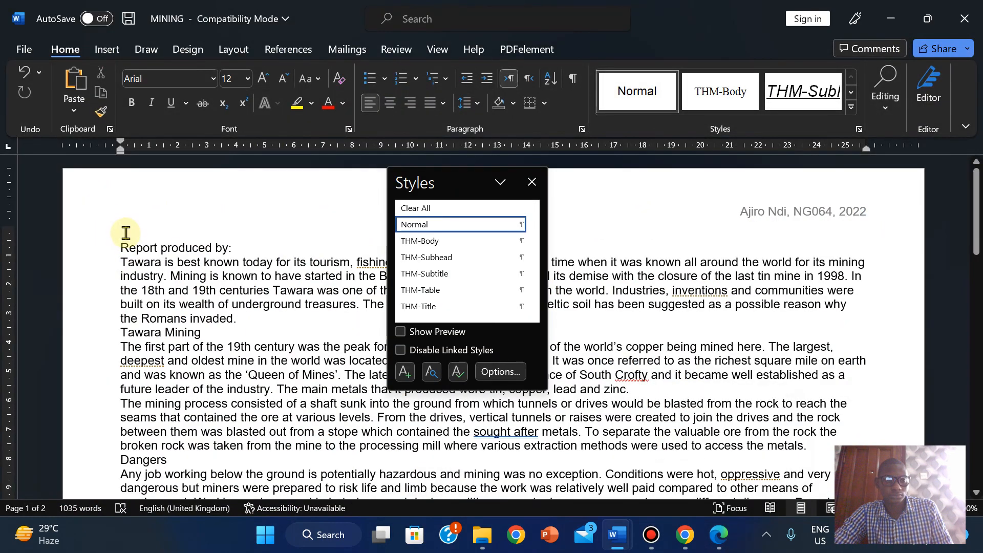
- Paste 'History of Tawara Mining' as text only on the MINING document's first line
right_click(123, 233)
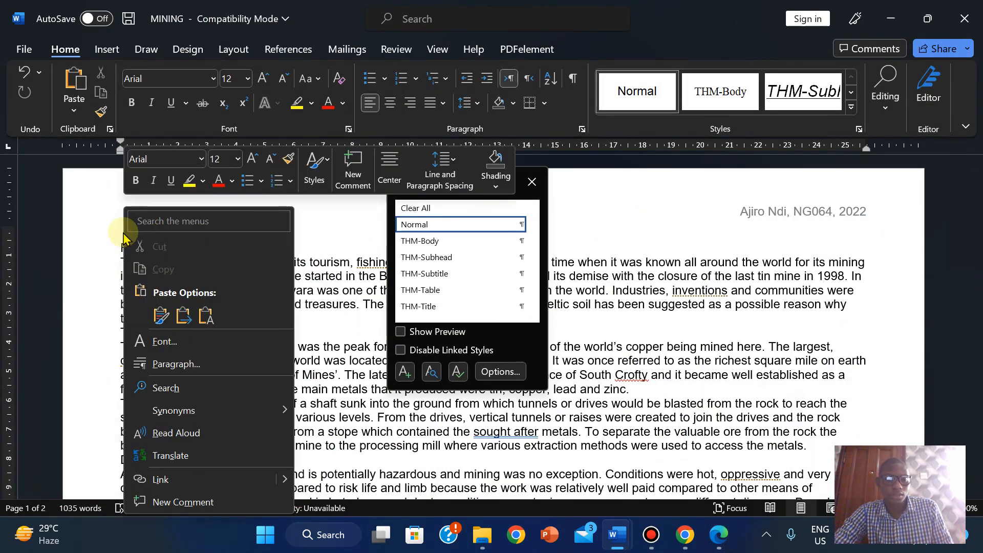
left_click(206, 316)
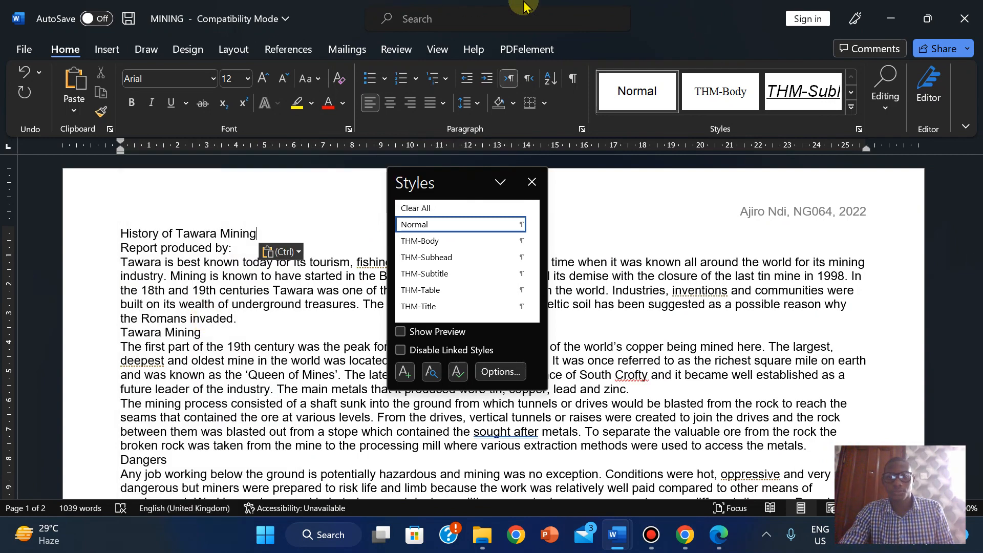
mouse_move(525, 2)
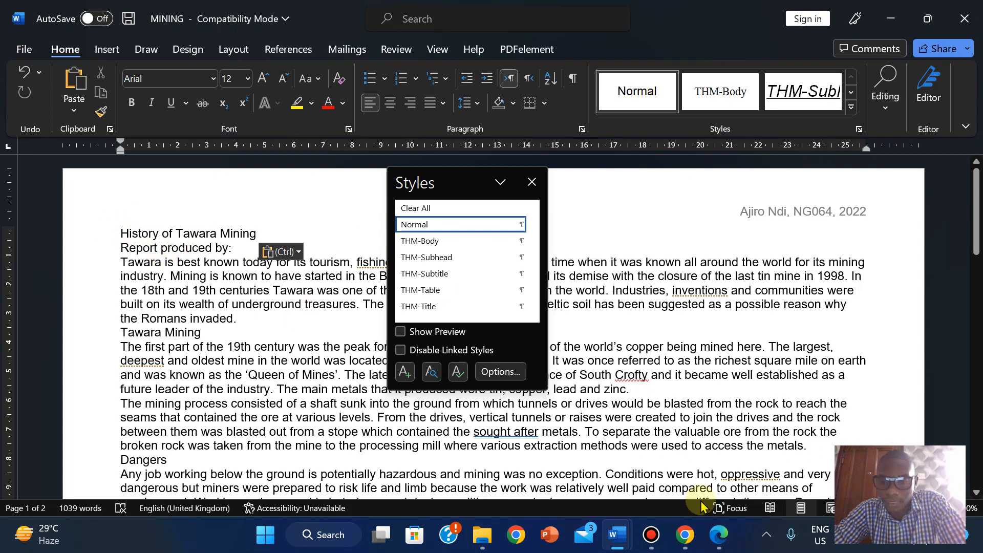
left_click(717, 536)
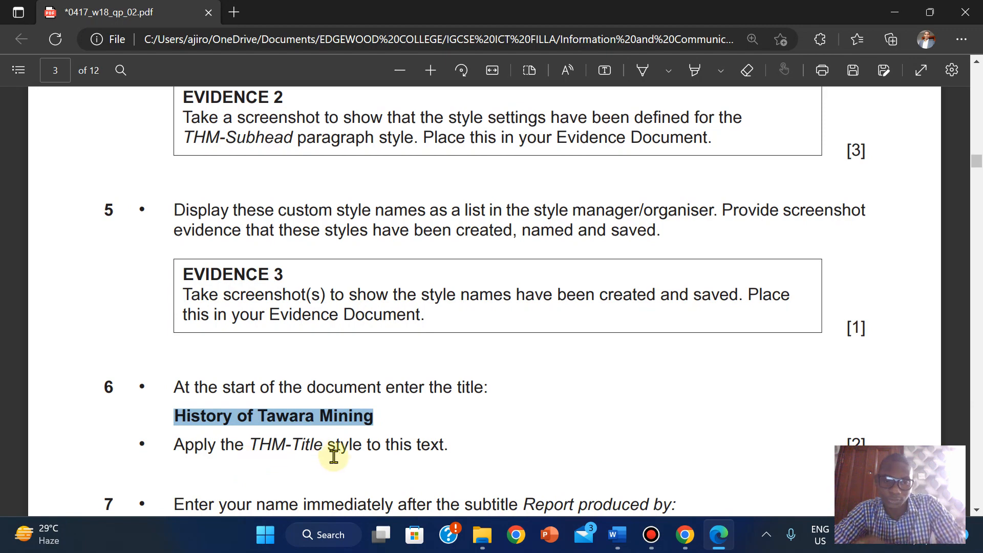
- Style the 'History of Tawara Mining' heading with THM-Title (Times New Roman 36 pt bold)
left_click(718, 535)
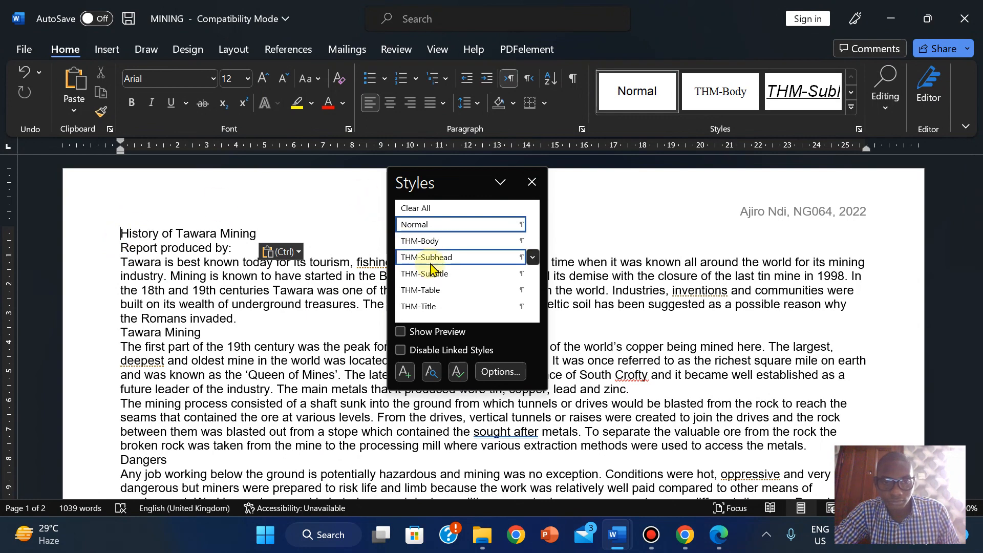
left_click(417, 307)
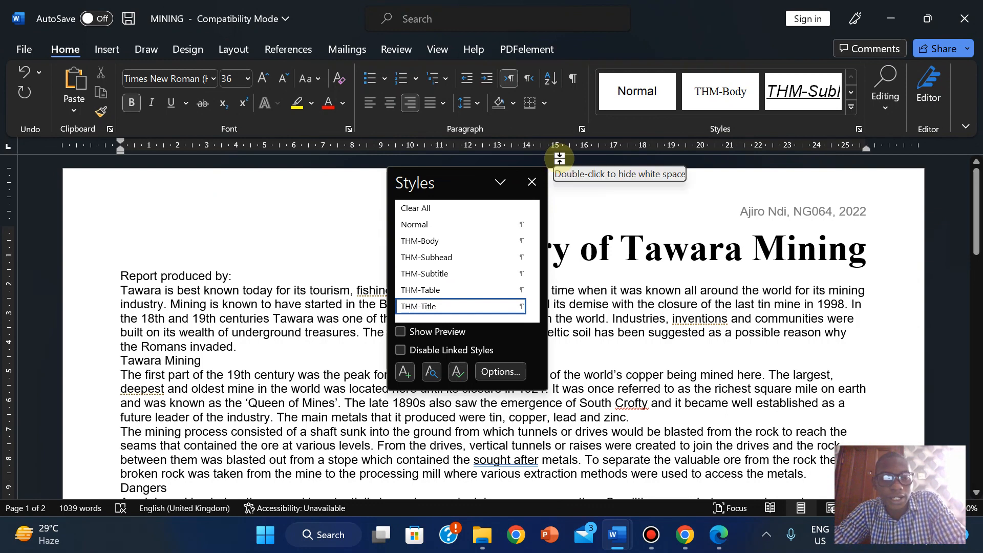
key("ctrl+z")
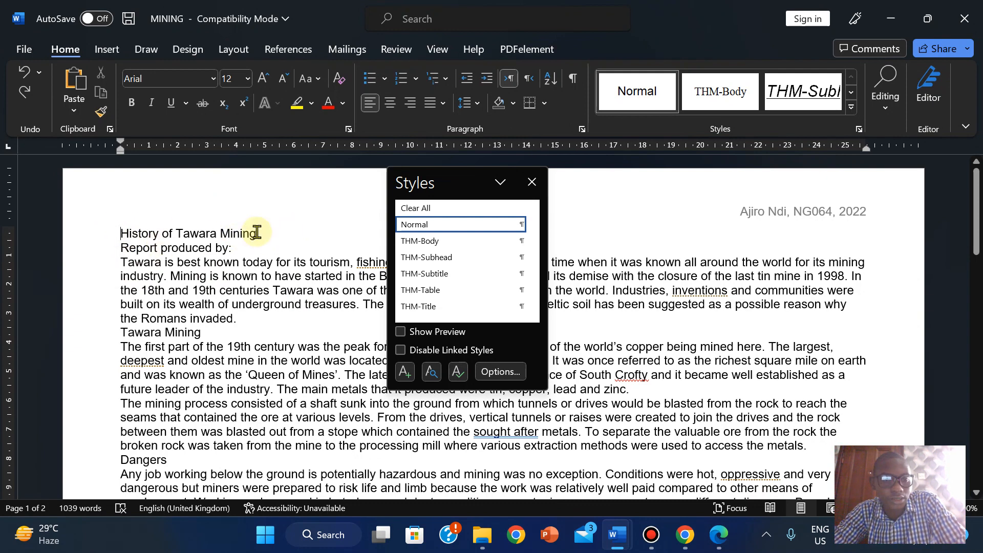
left_click(435, 308)
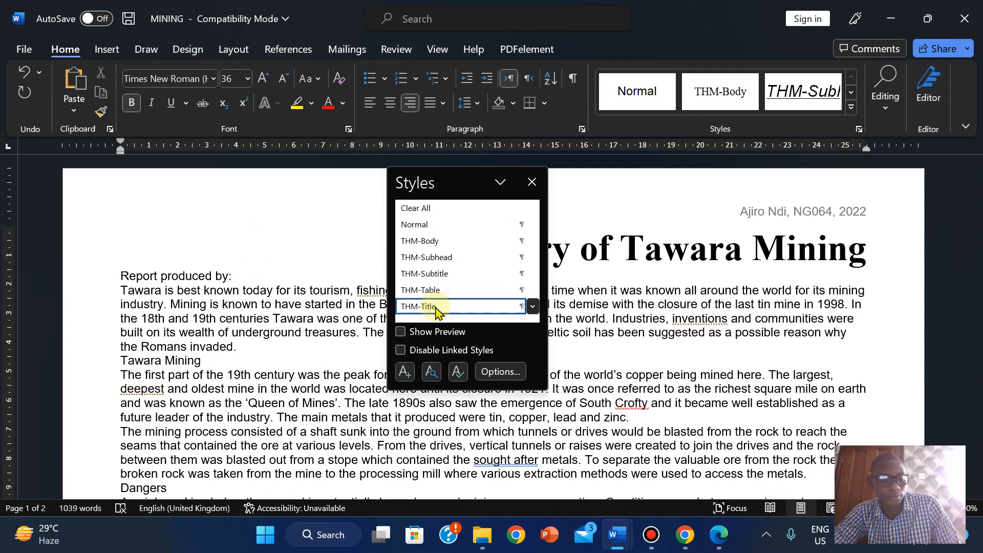
key("ctrl+z")
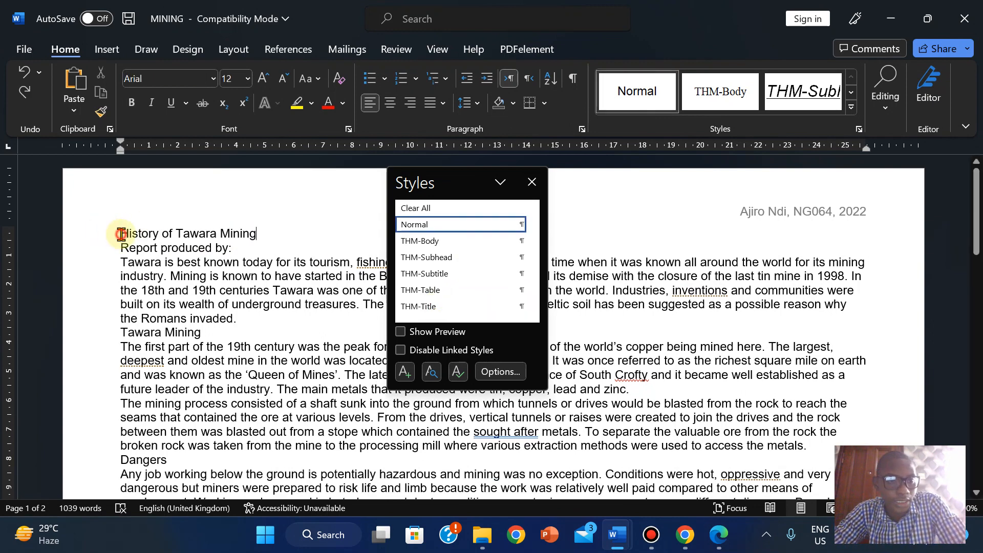
left_click(122, 234)
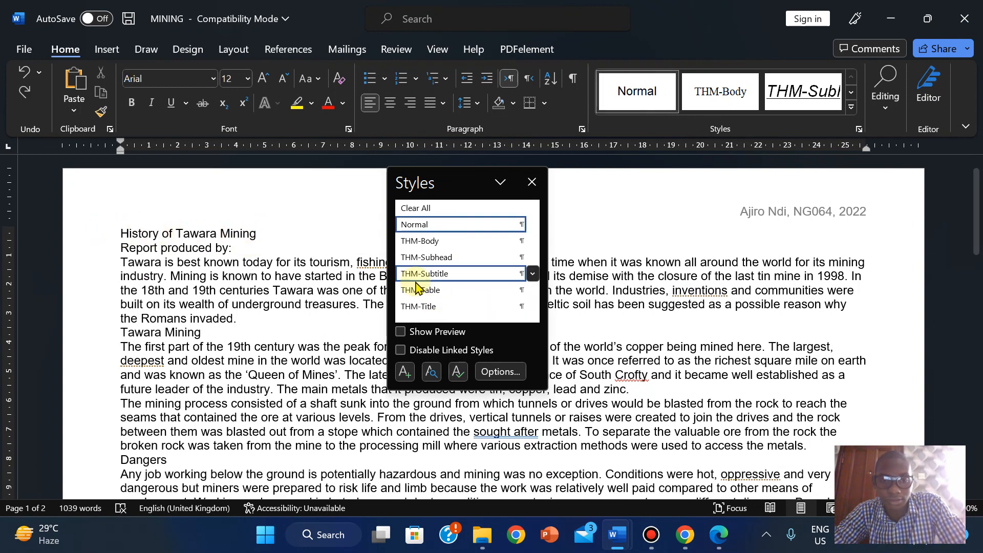
left_click(419, 303)
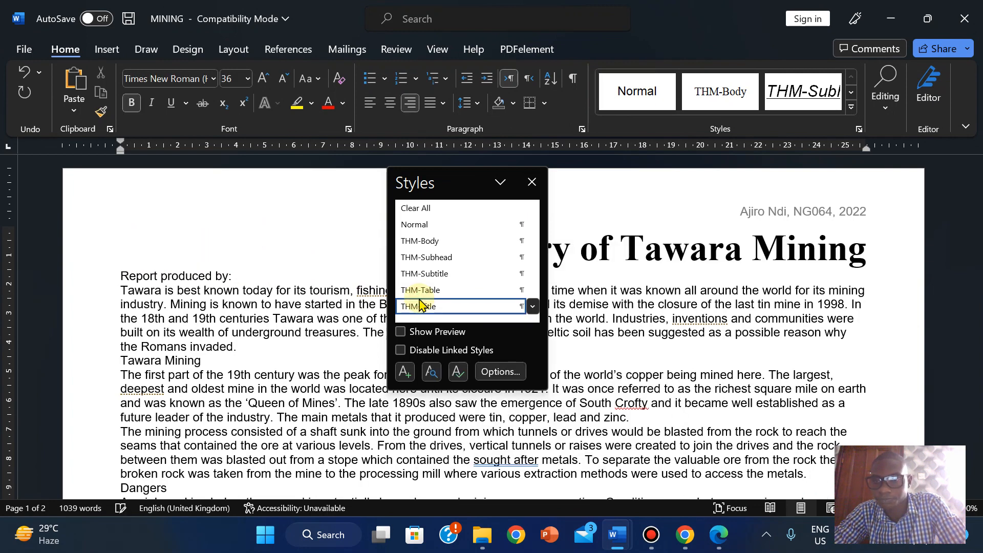
left_click(280, 251)
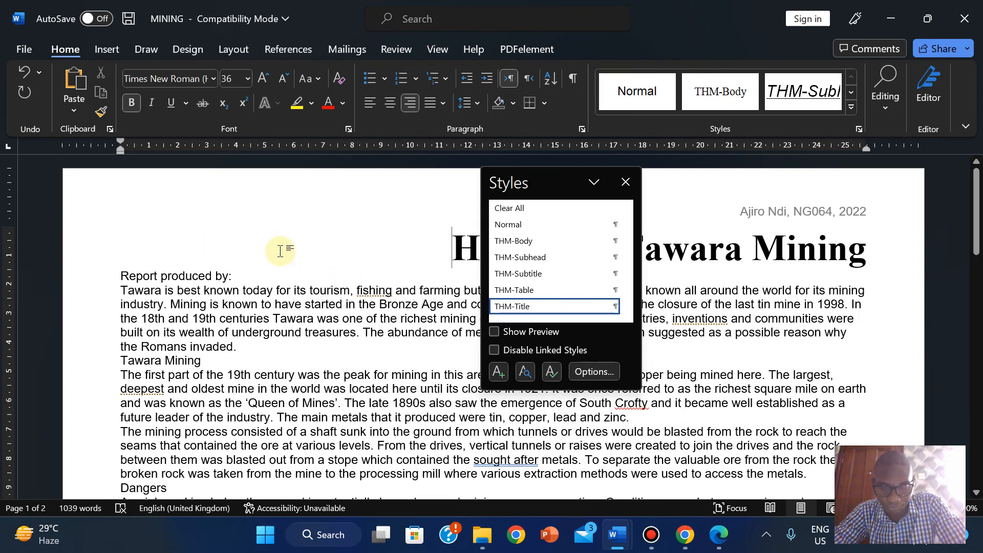
left_click(718, 534)
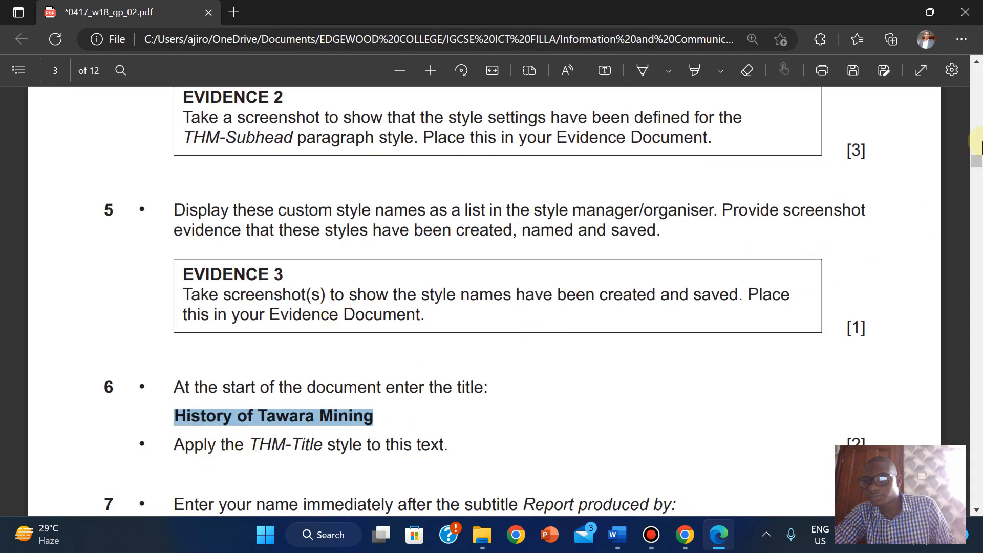
- Highlight the exam paper's instructions 4 through 6 in yellow, then hide the PDF
scroll(977, 165, "up", 3)
scroll(977, 165, "down", 2)
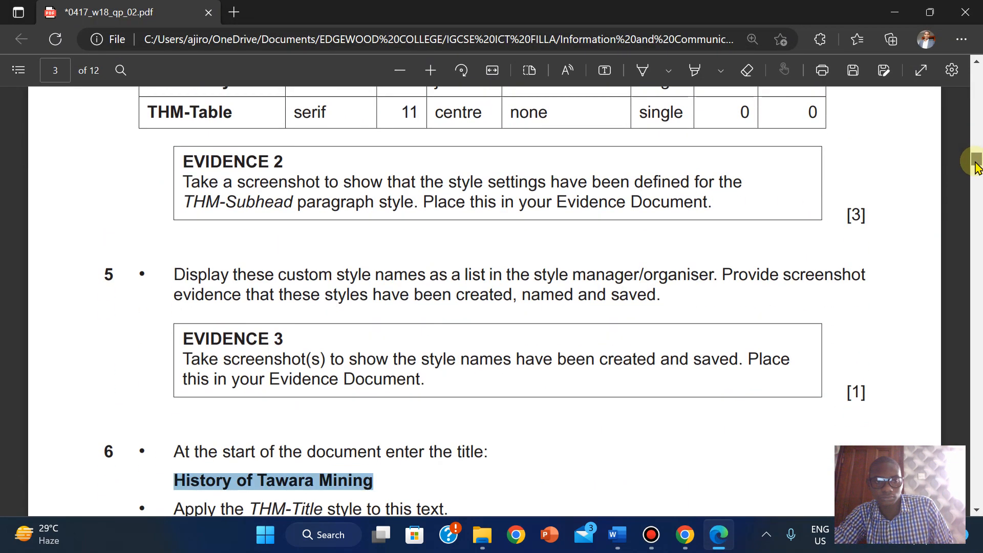
left_click_drag(976, 163, 972, 147)
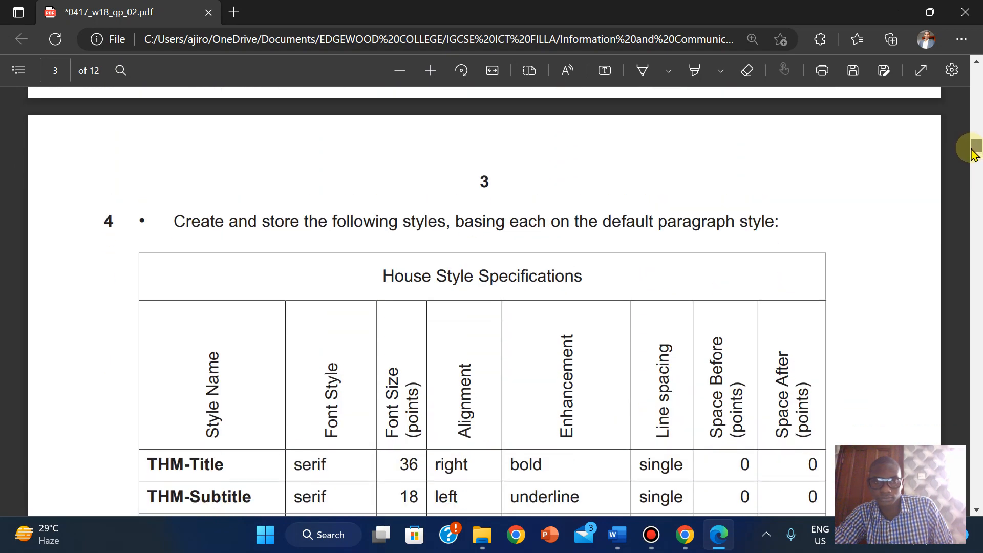
left_click(165, 221)
left_click_drag(314, 465, 461, 429)
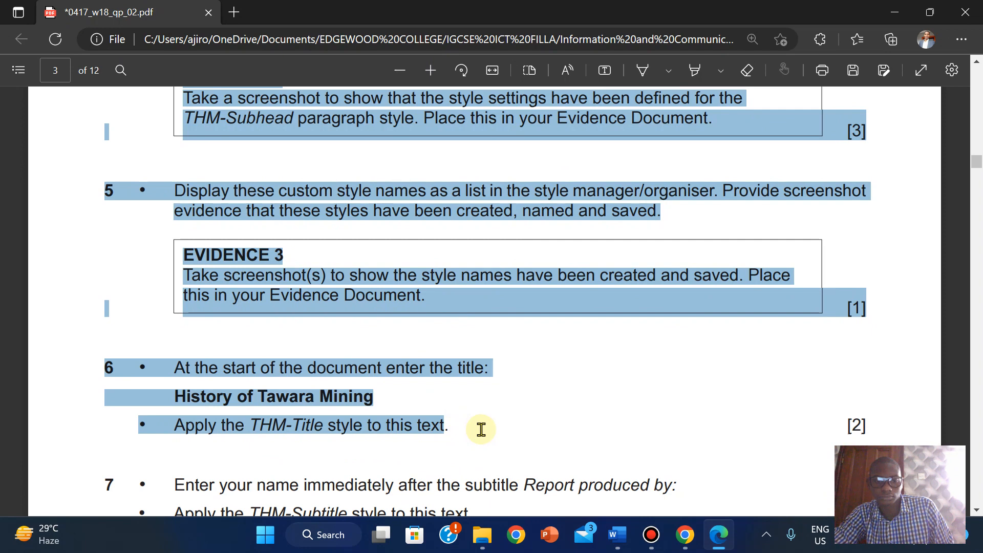
mouse_move(509, 351)
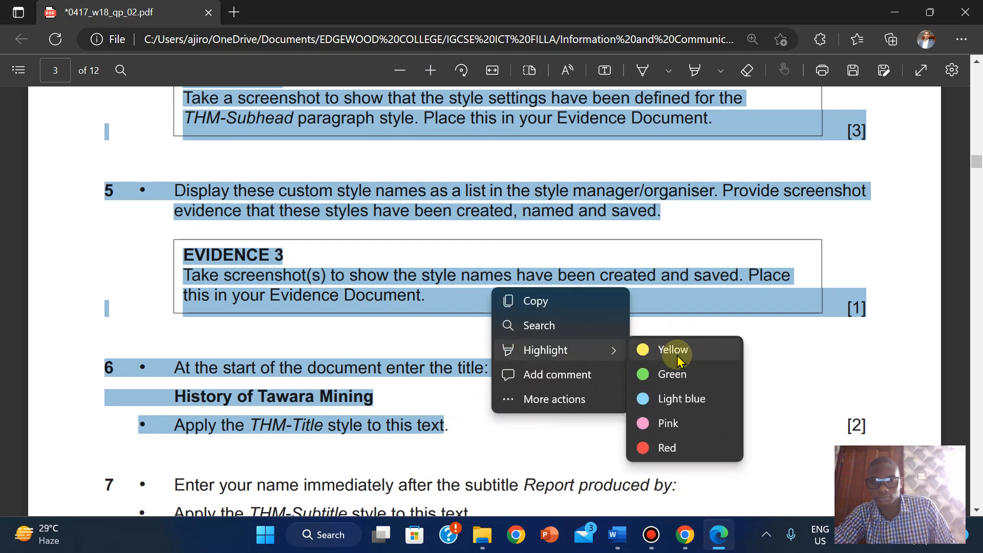
left_click(678, 351)
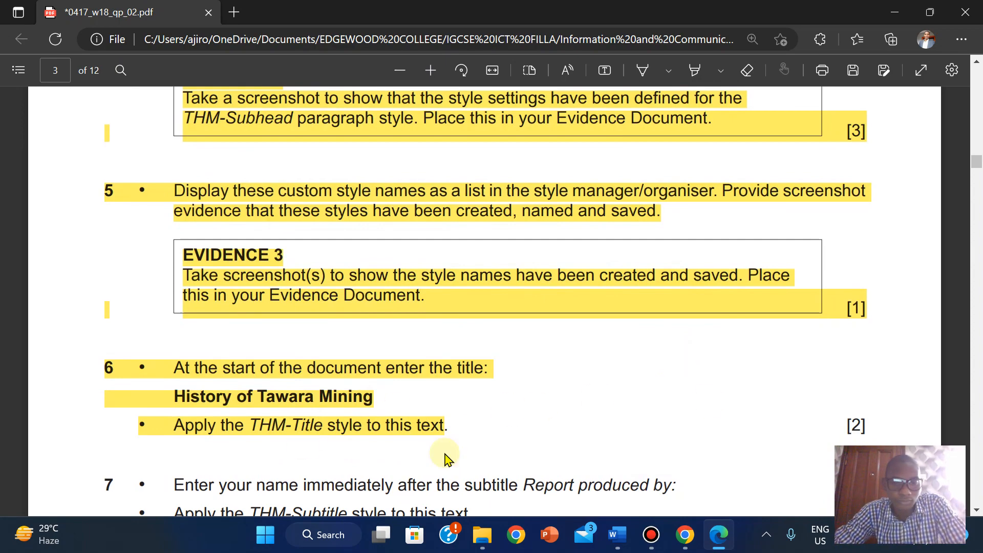
left_click_drag(976, 164, 976, 173)
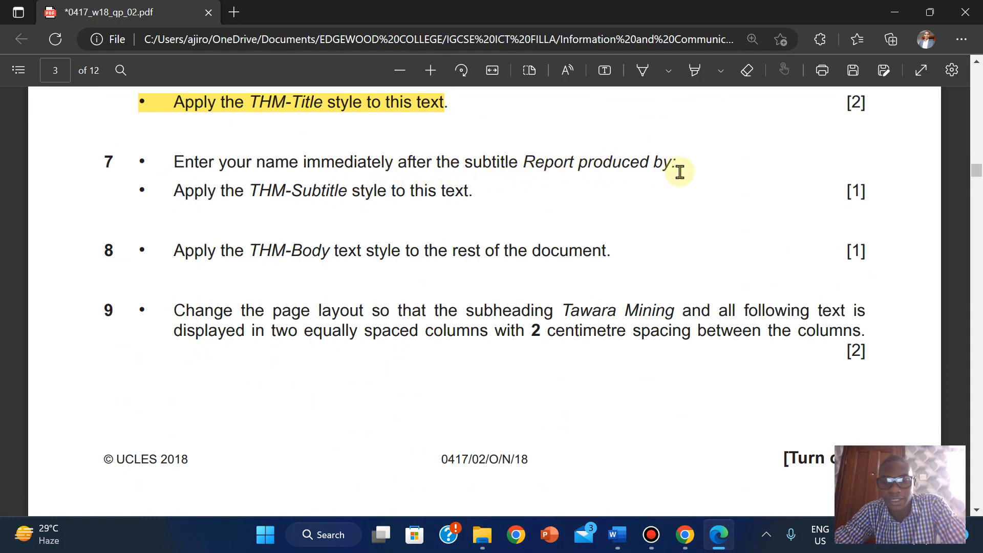
left_click(730, 542)
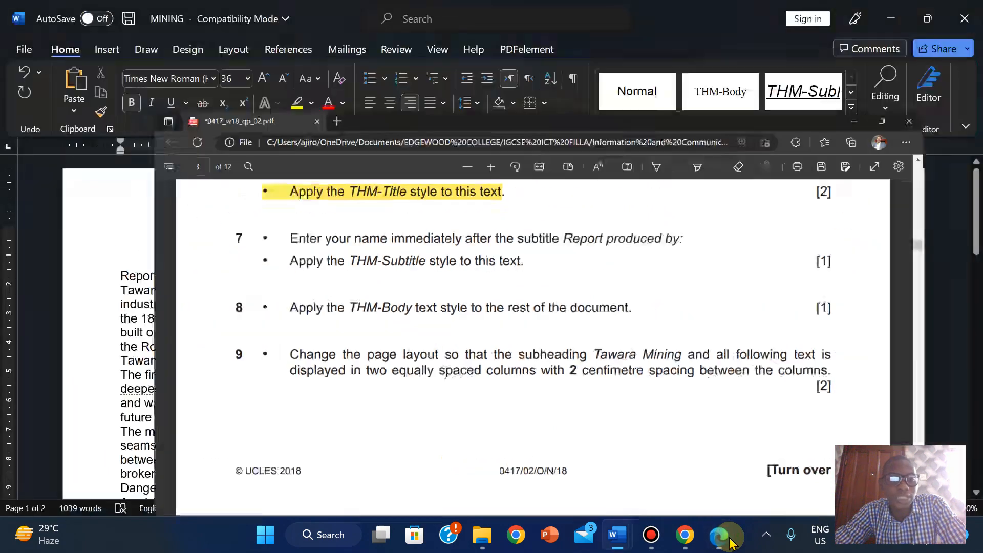
- Give the 'Report produced by:' line with the author's name the THM-Subtitle style
left_click(254, 279)
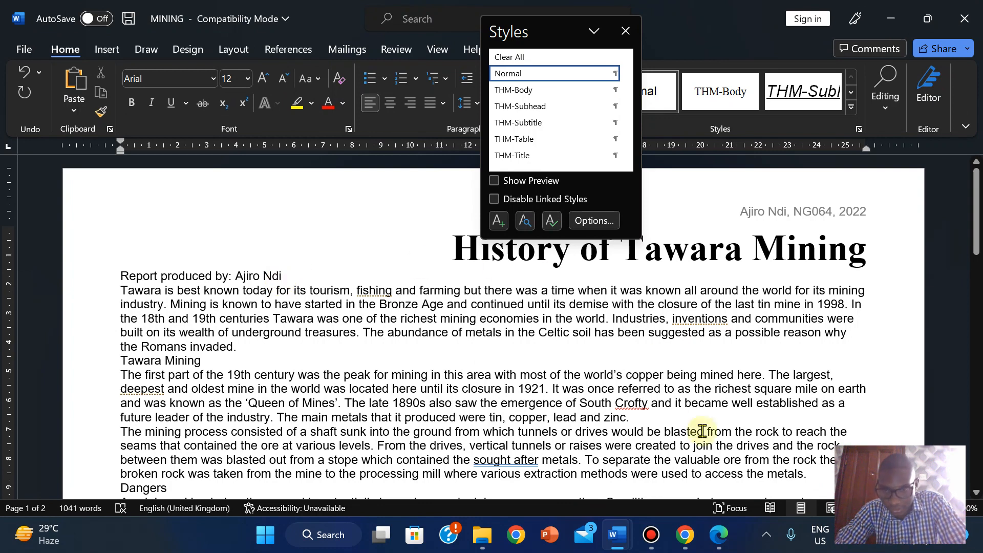
left_click(720, 538)
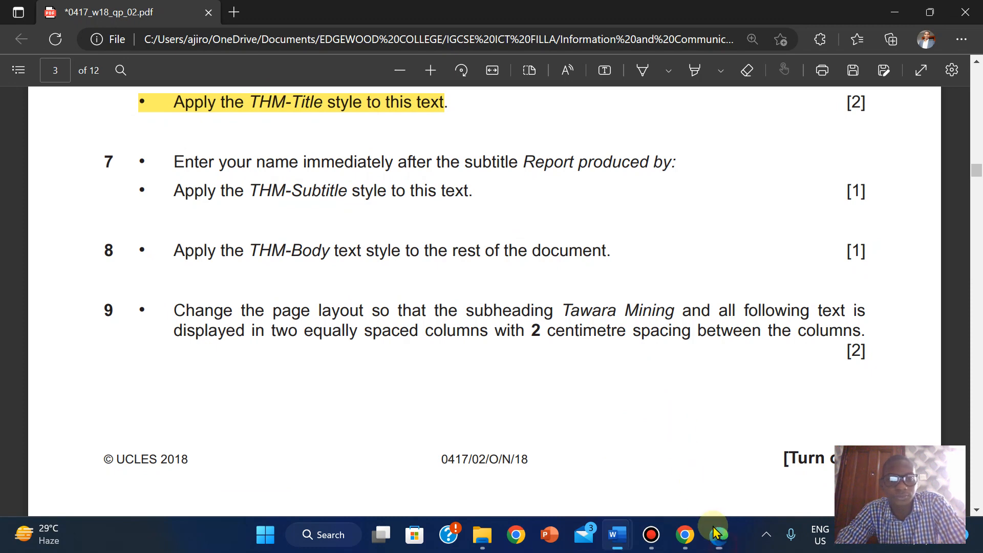
left_click(617, 534)
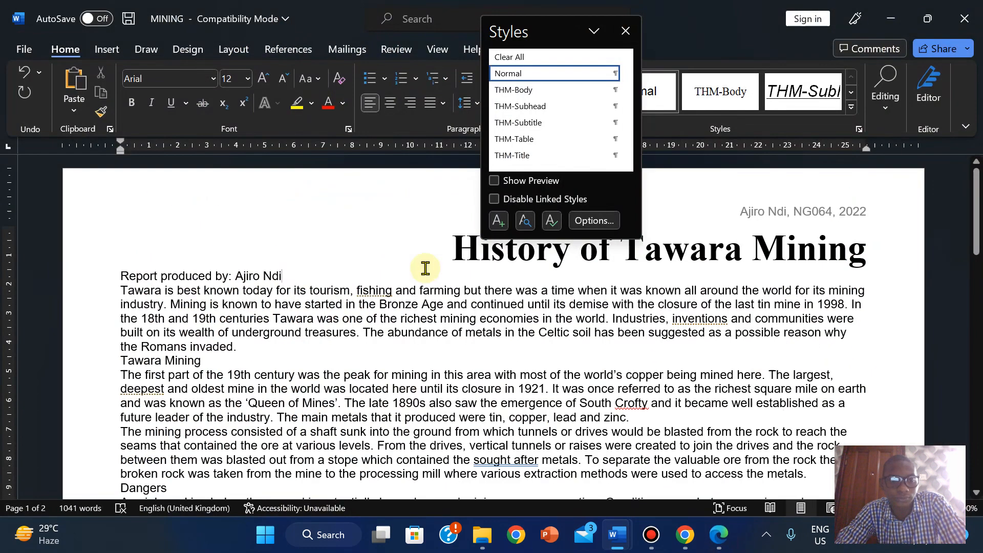
left_click(520, 123)
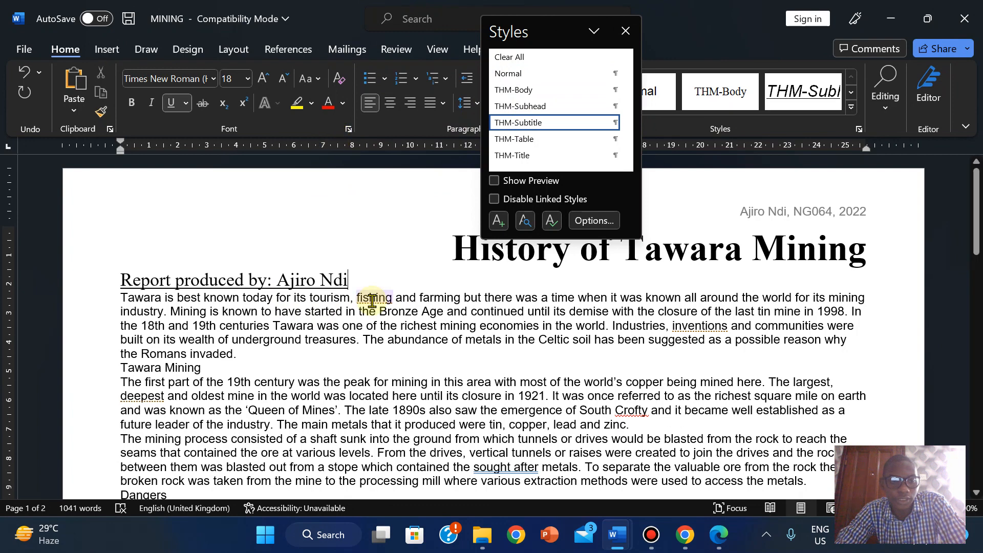
left_click(719, 535)
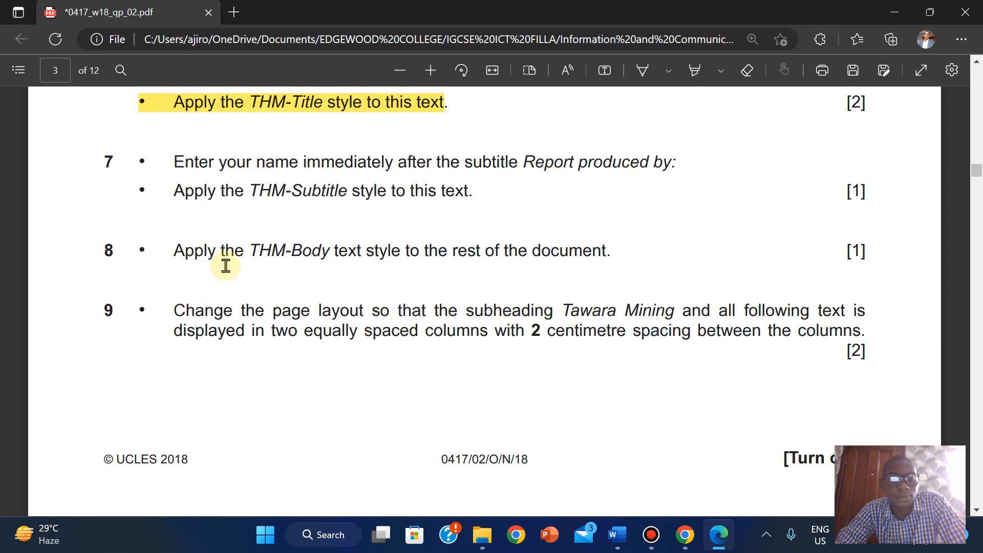
- Highlight both lines of exam instruction 7 in yellow, then return to Word
mouse_move(561, 10)
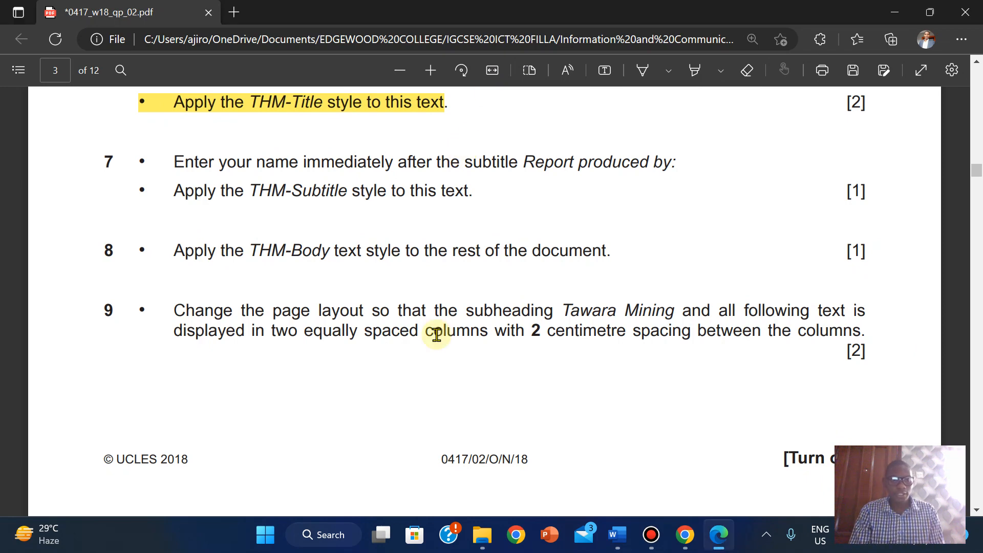
left_click_drag(173, 160, 476, 196)
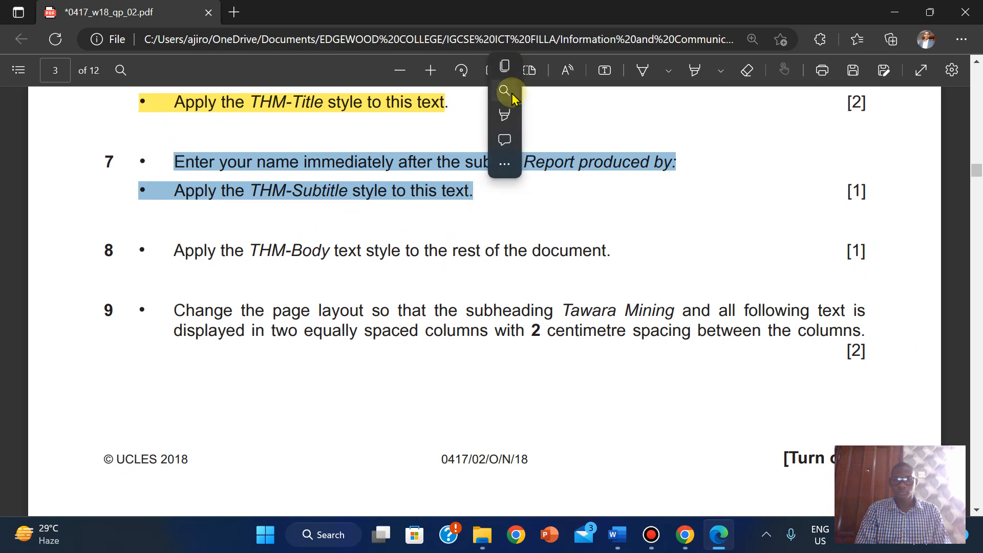
mouse_move(504, 121)
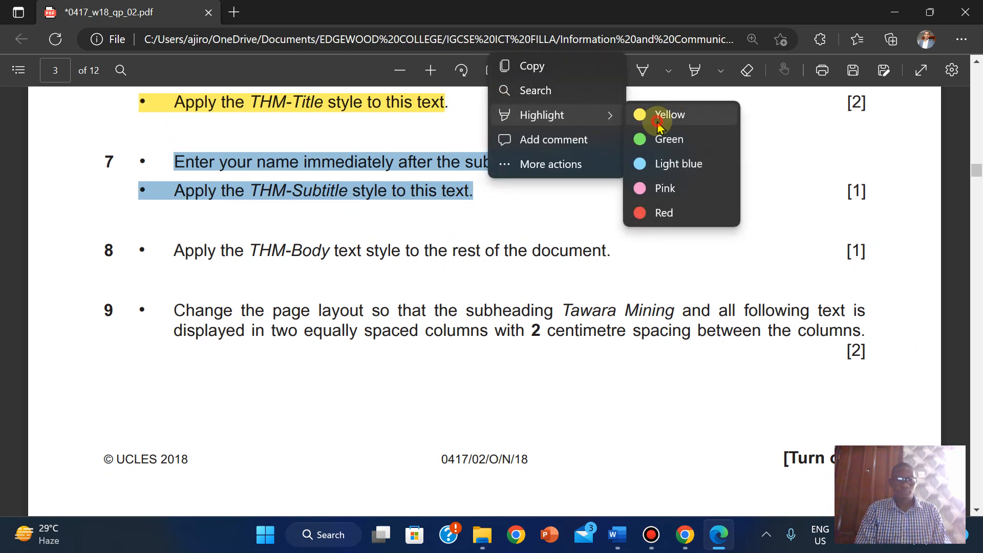
left_click(640, 115)
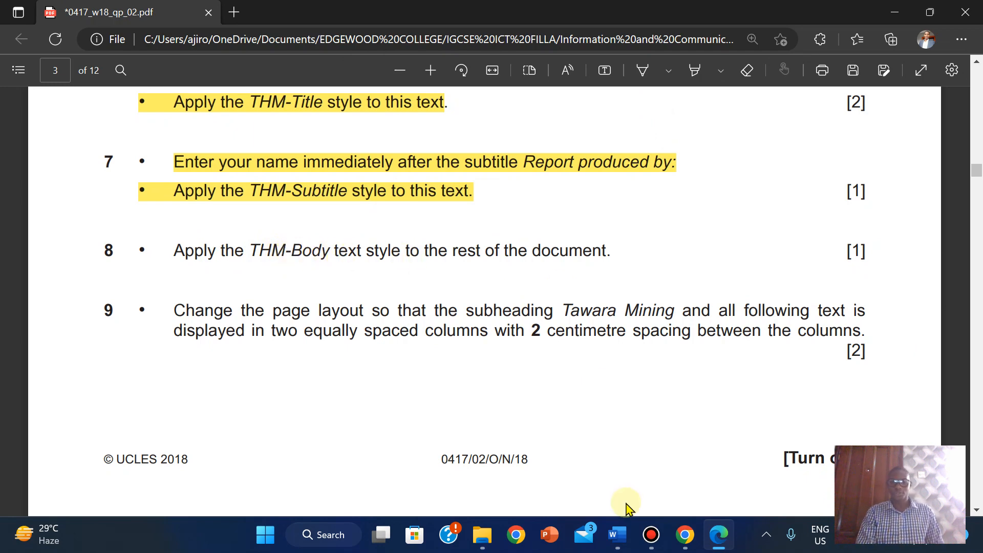
mouse_move(614, 528)
left_click(699, 459)
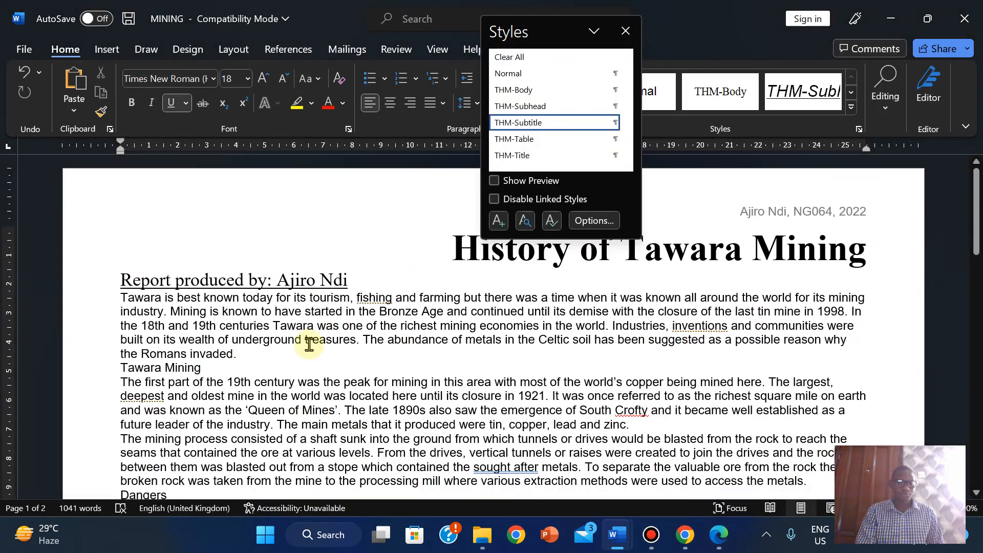
- Apply THM-Body to everything from 'Tawara is best known' to the document's end
left_click(123, 299)
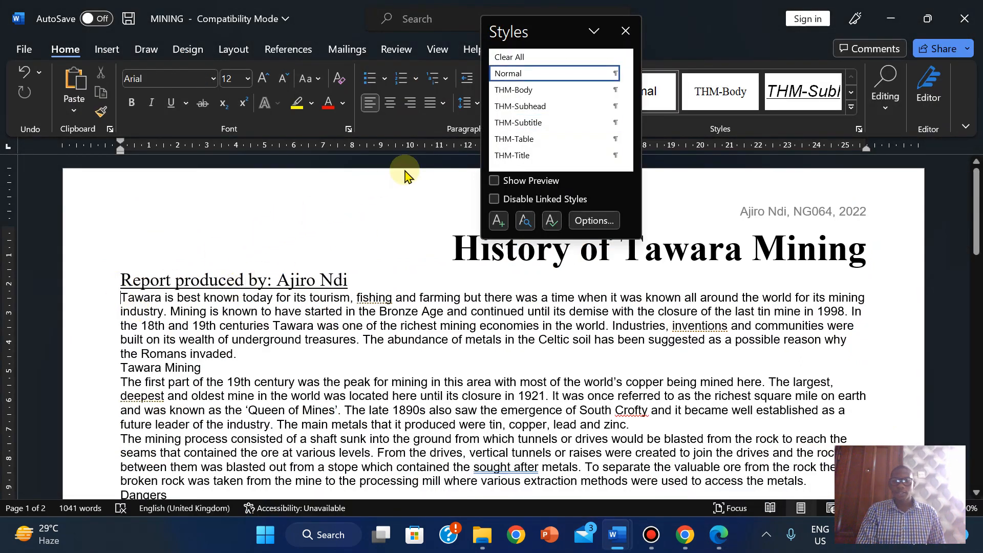
left_click(510, 91)
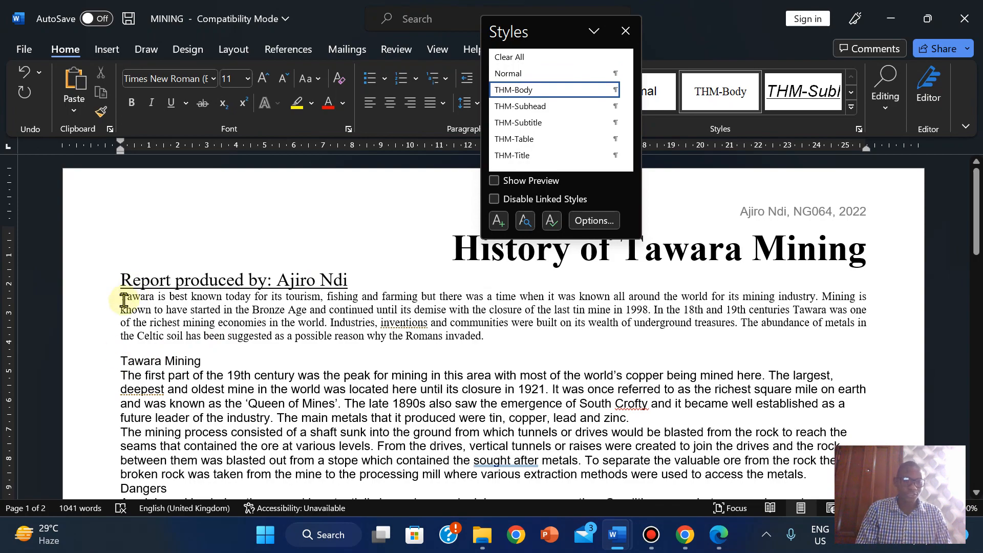
key("ctrl+z")
left_click_drag(124, 300, 492, 419)
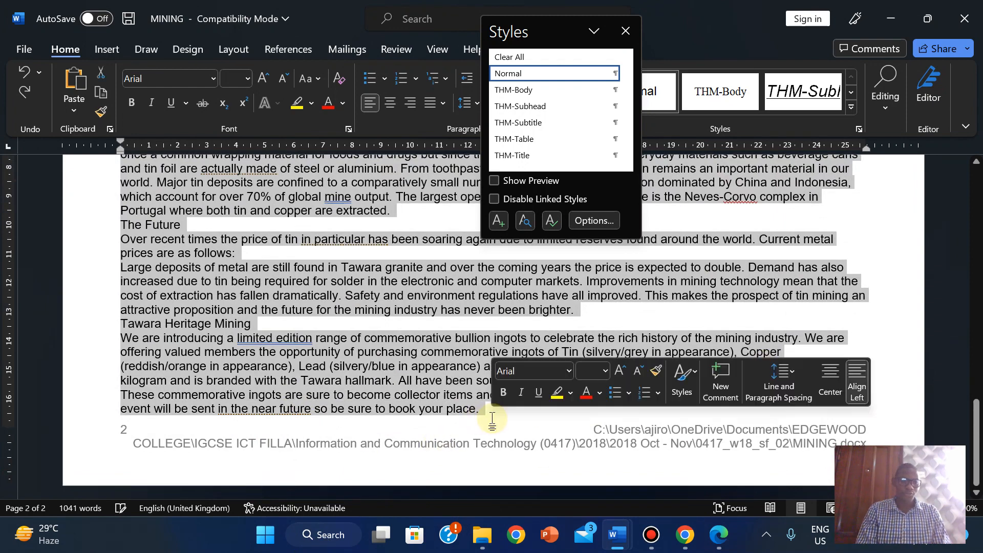
left_click(513, 91)
left_click_drag(976, 369, 975, 236)
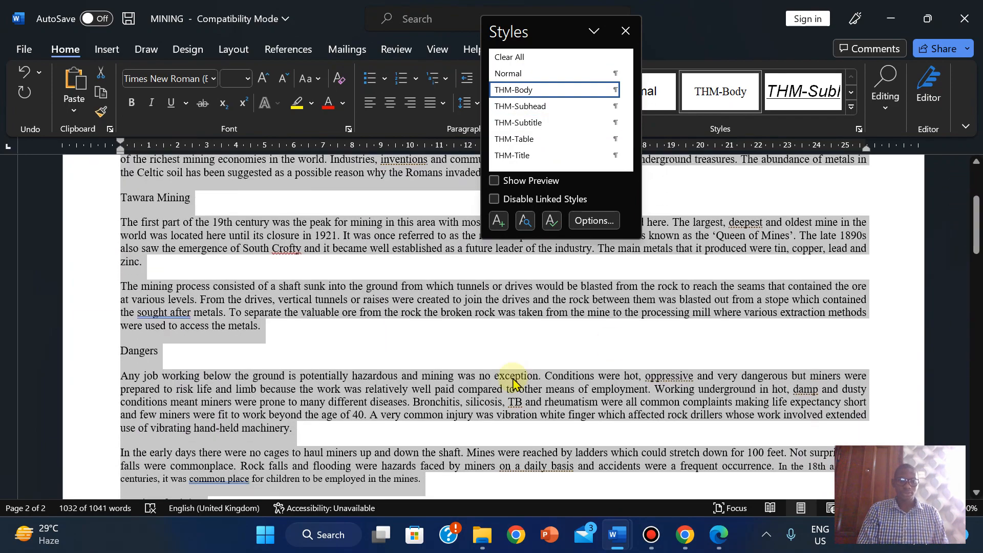
left_click(293, 310)
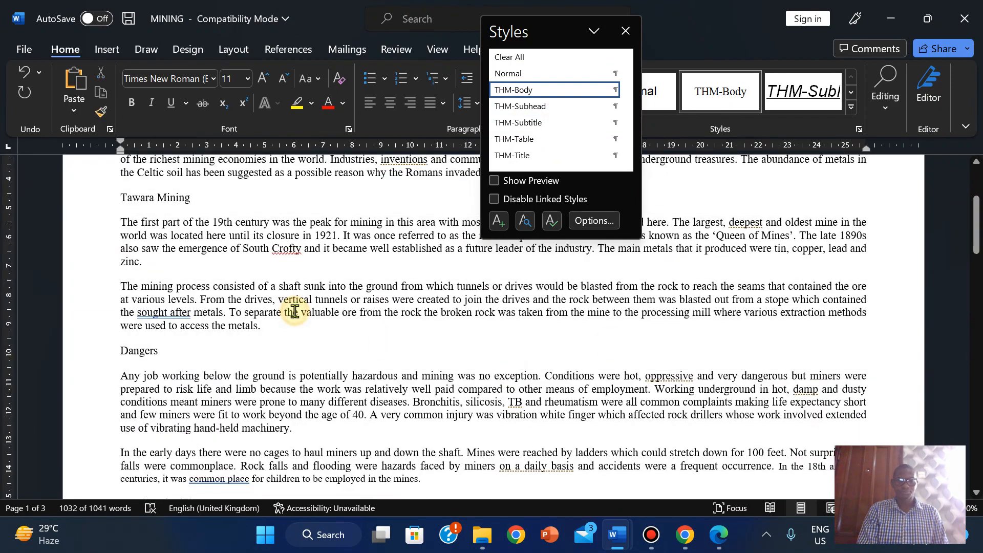
left_click(719, 534)
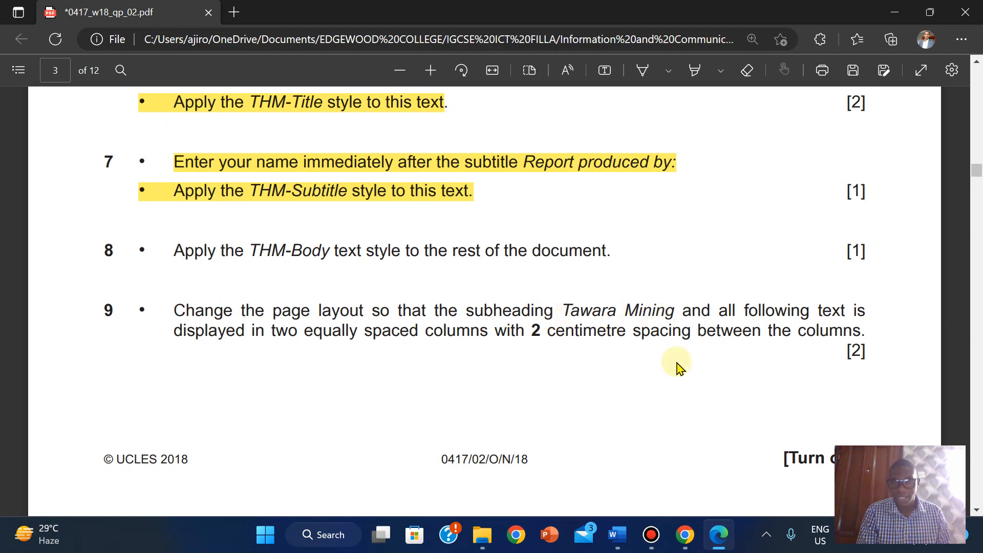
- Back in the MINING document, drag-select from the 'Tawara Mining' subheading to the document's end
mouse_move(615, 541)
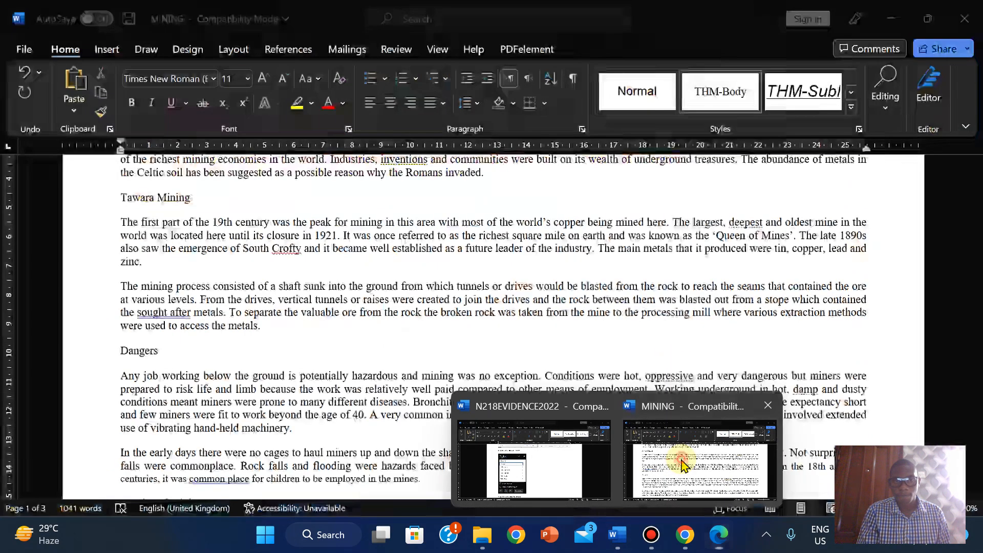
left_click(675, 463)
left_click_drag(974, 250, 965, 134)
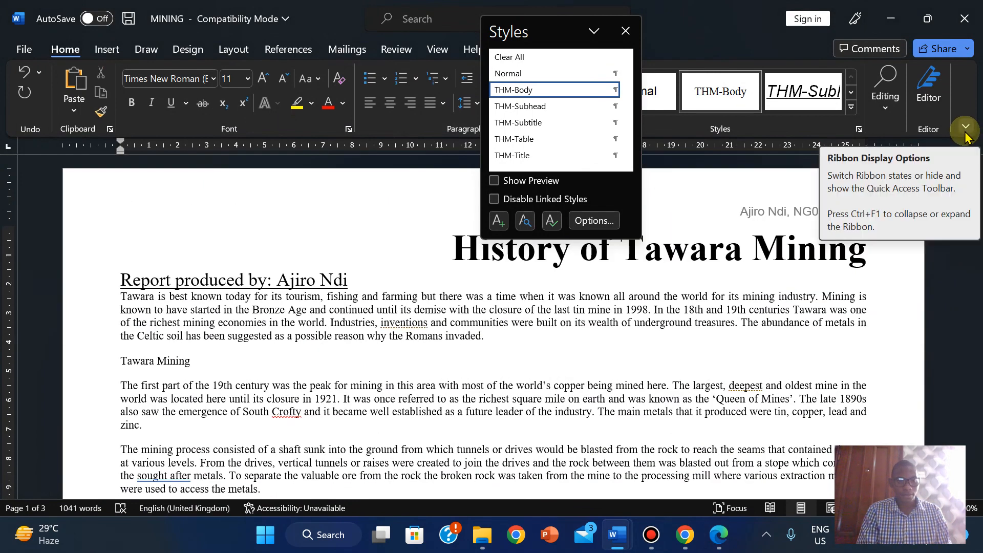
left_click(117, 361)
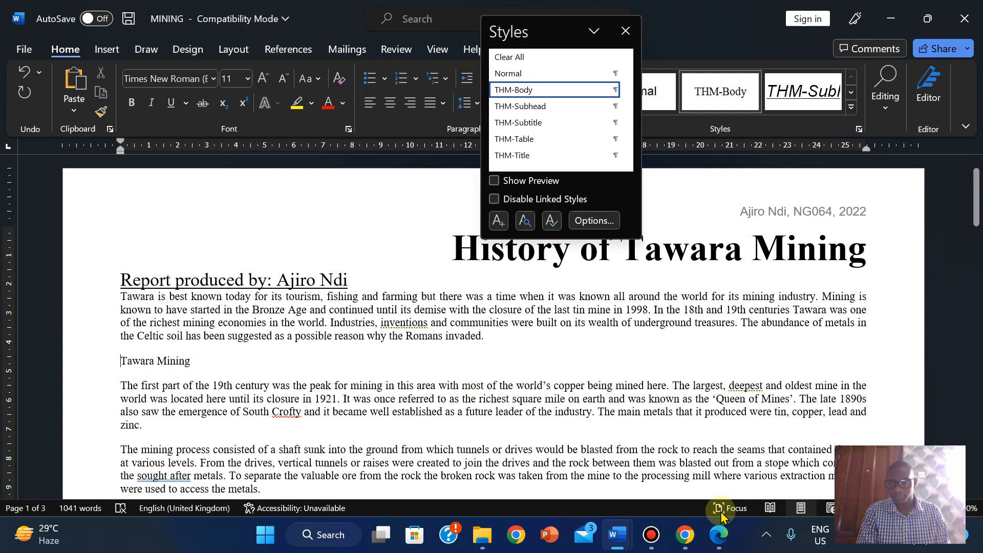
left_click(719, 535)
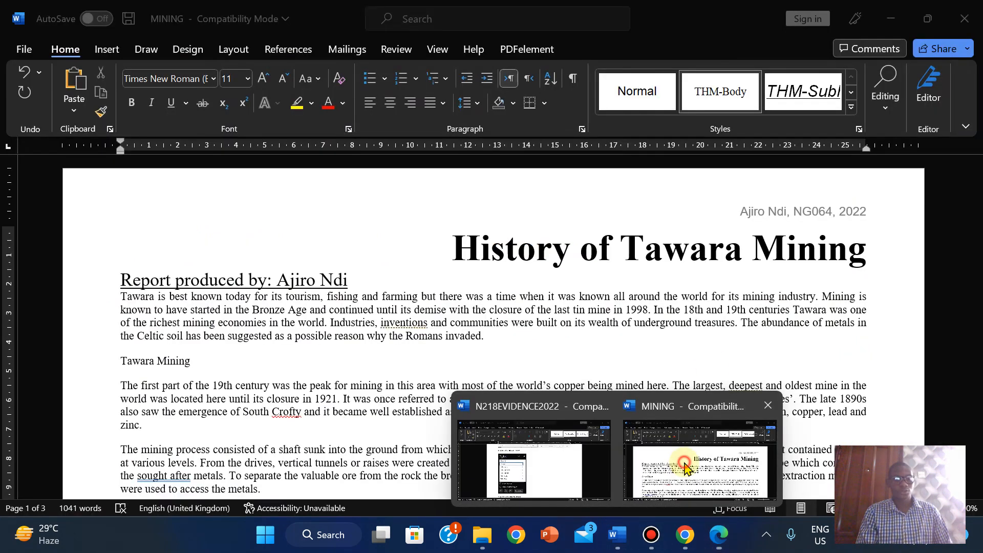
left_click(701, 447)
left_click(125, 364)
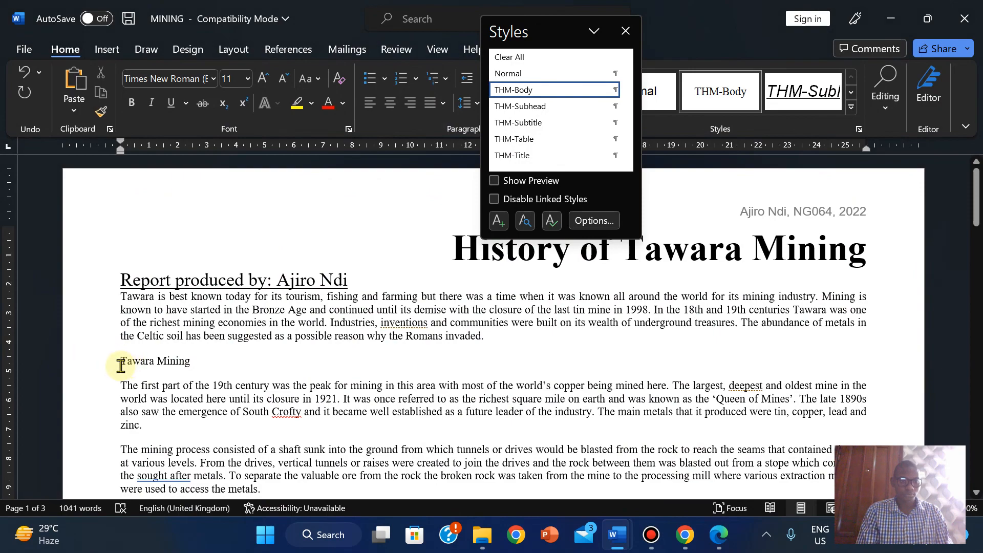
left_click_drag(121, 365, 305, 287)
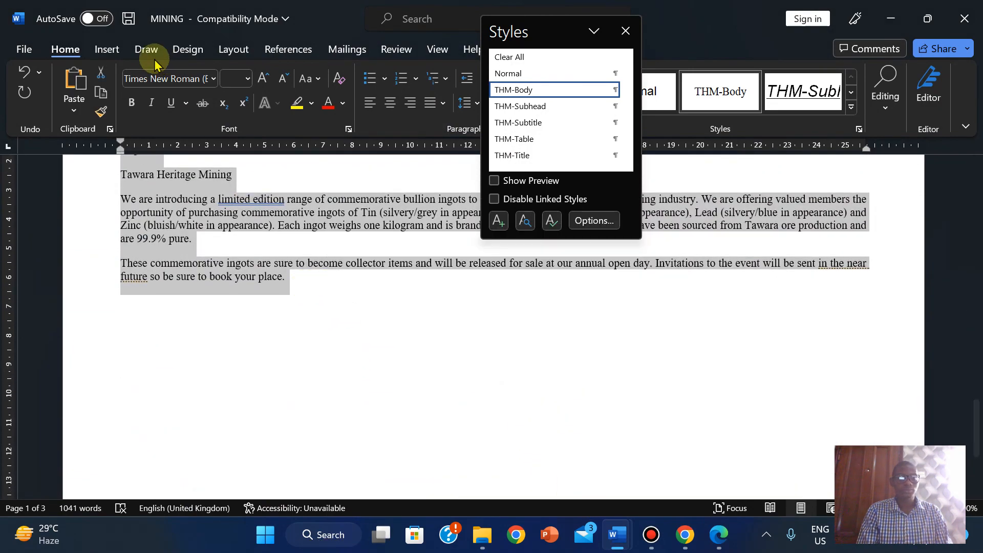
- Choose Two equal columns in More Columns for the text from Tawara Mining onward
left_click(234, 47)
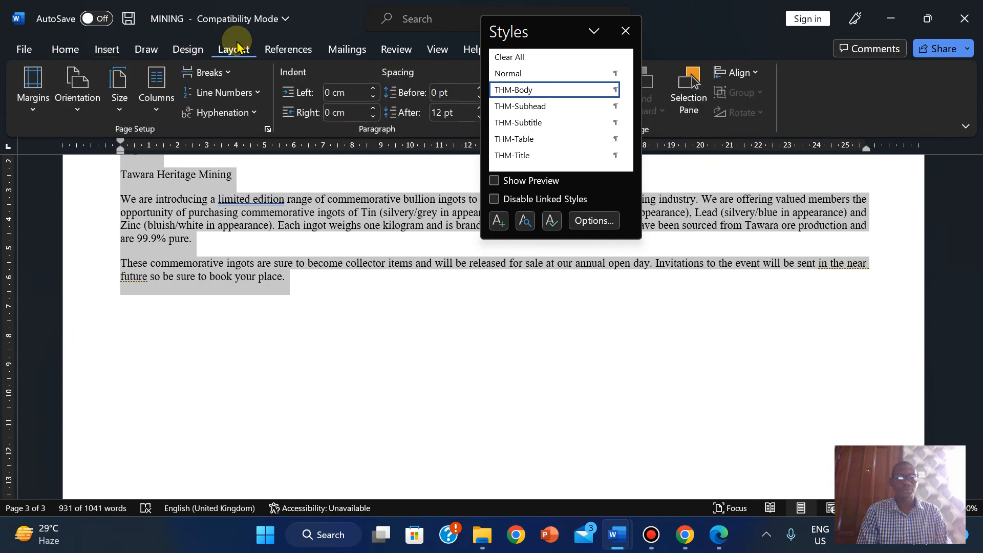
left_click(157, 97)
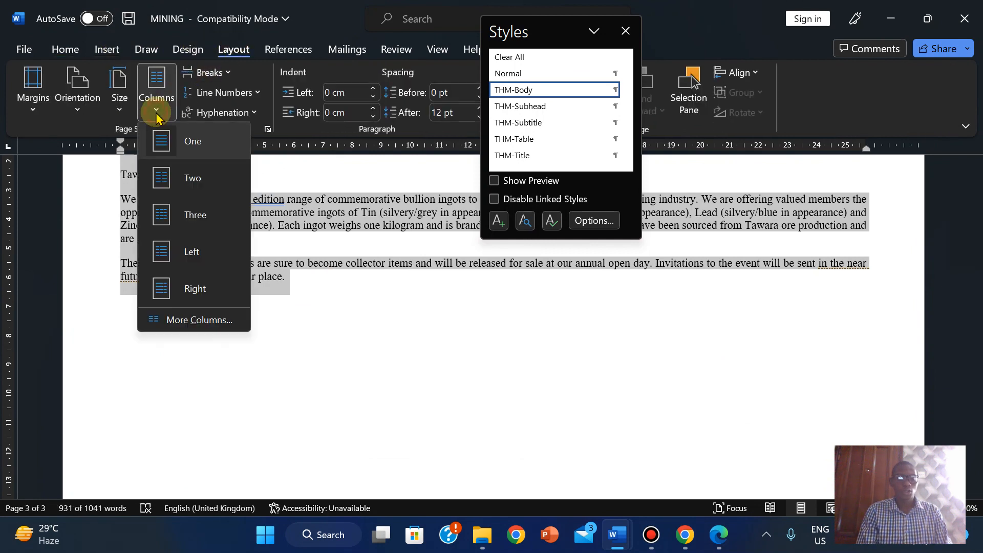
left_click(190, 328)
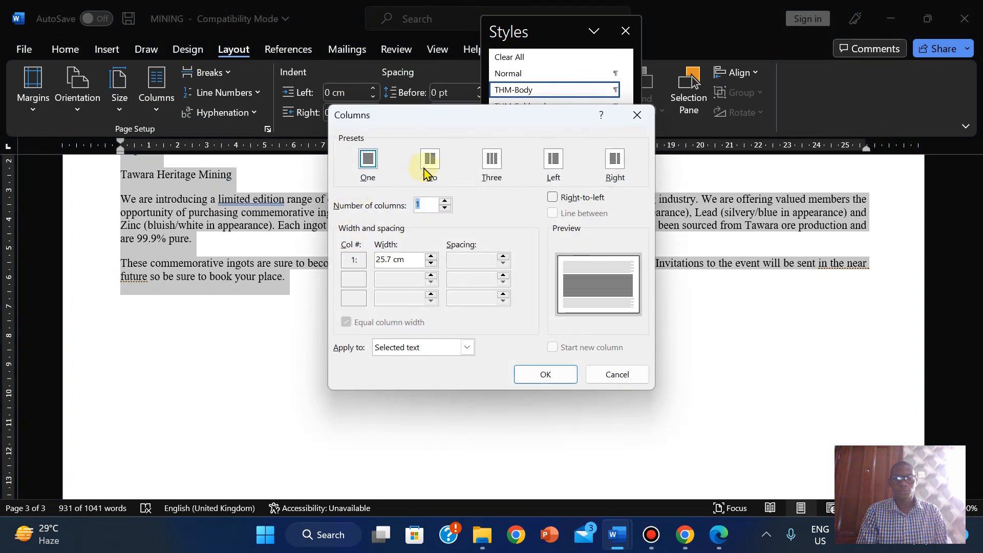
left_click(431, 162)
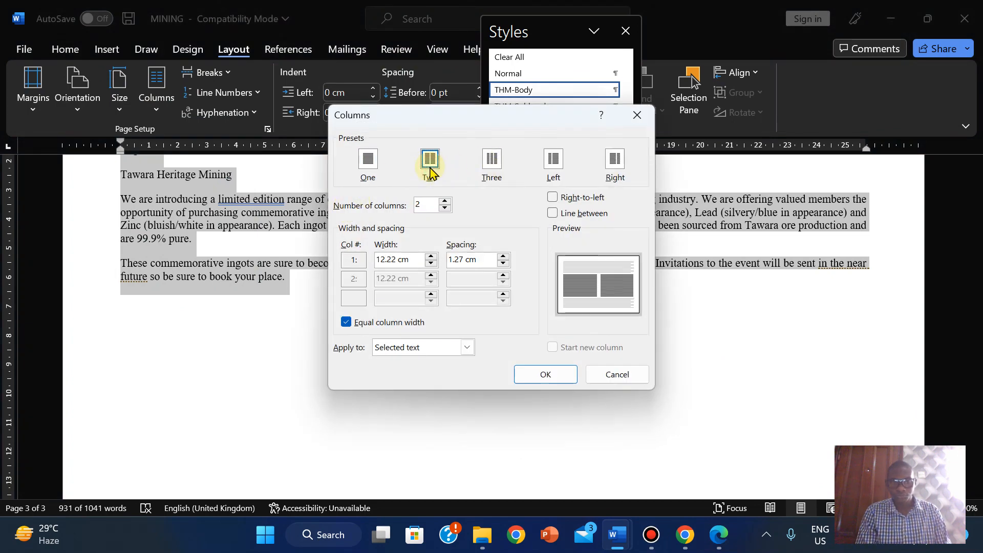
left_click(720, 534)
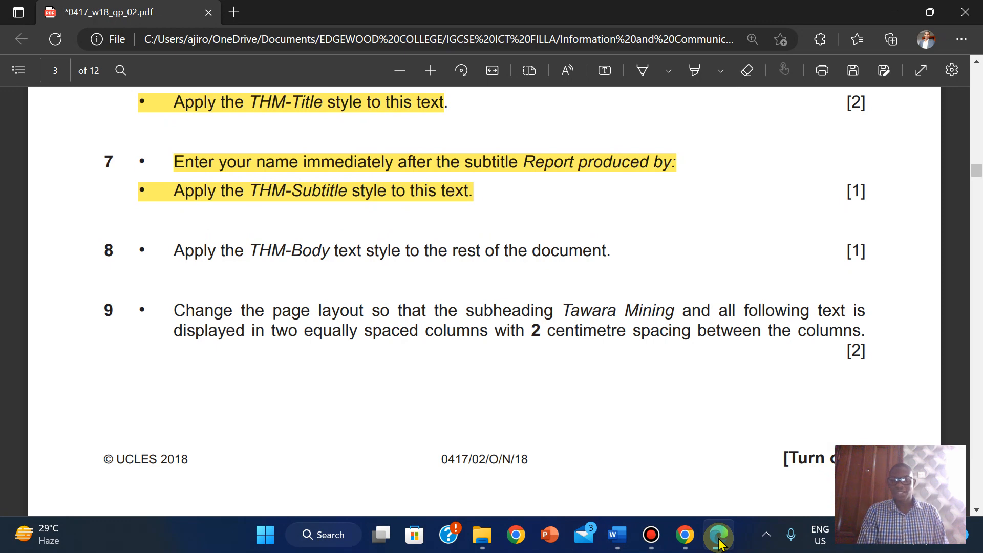
left_click(720, 542)
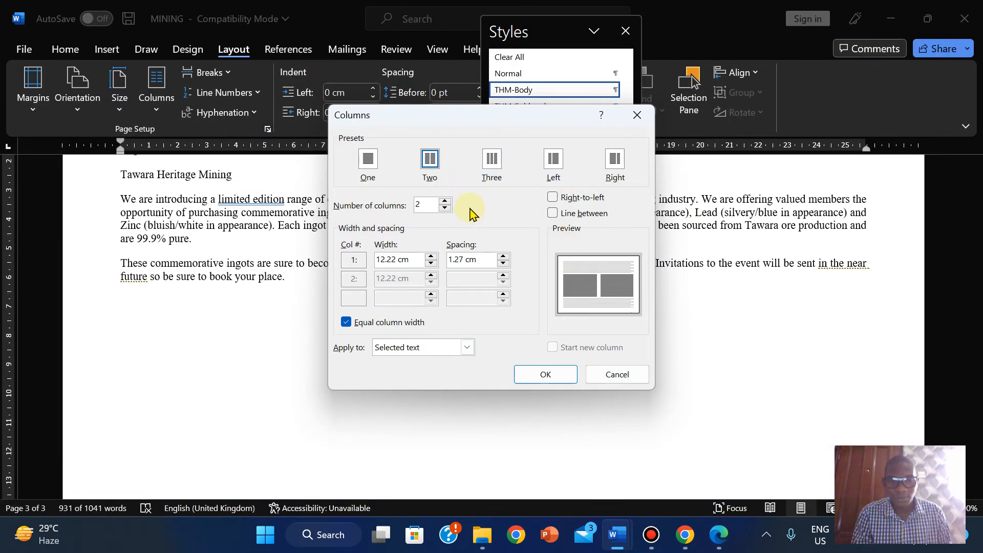
- Raise the column spacing to 2 cm, apply it, and return to the exam paper
left_click(503, 256)
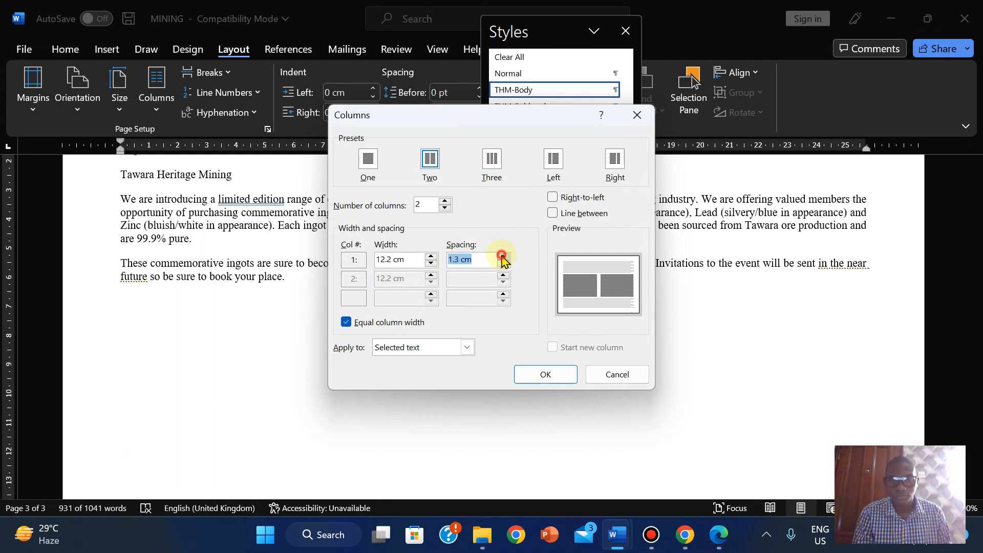
left_click(503, 256)
left_click(504, 255)
left_click(503, 256)
left_click(503, 256)
left_click(503, 256)
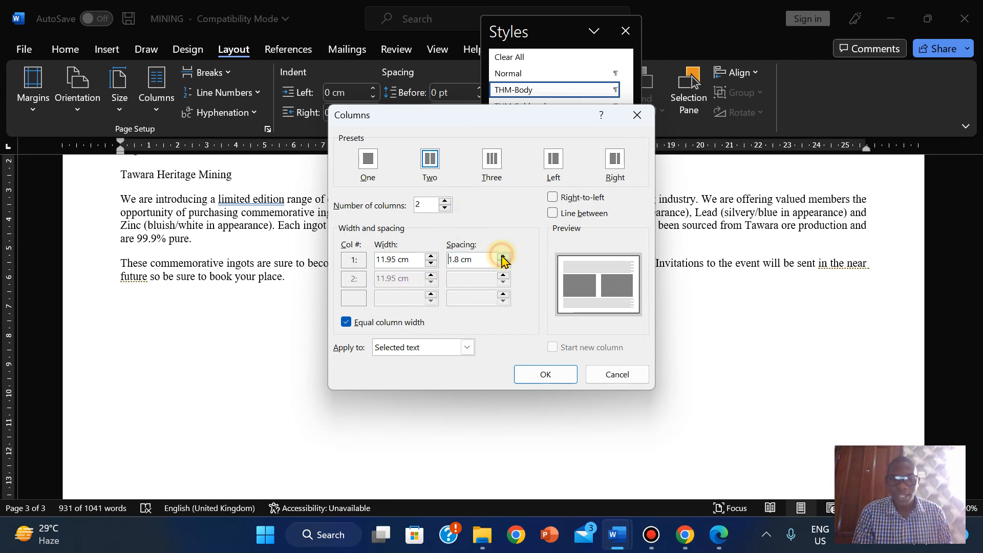
left_click(503, 256)
left_click(503, 256)
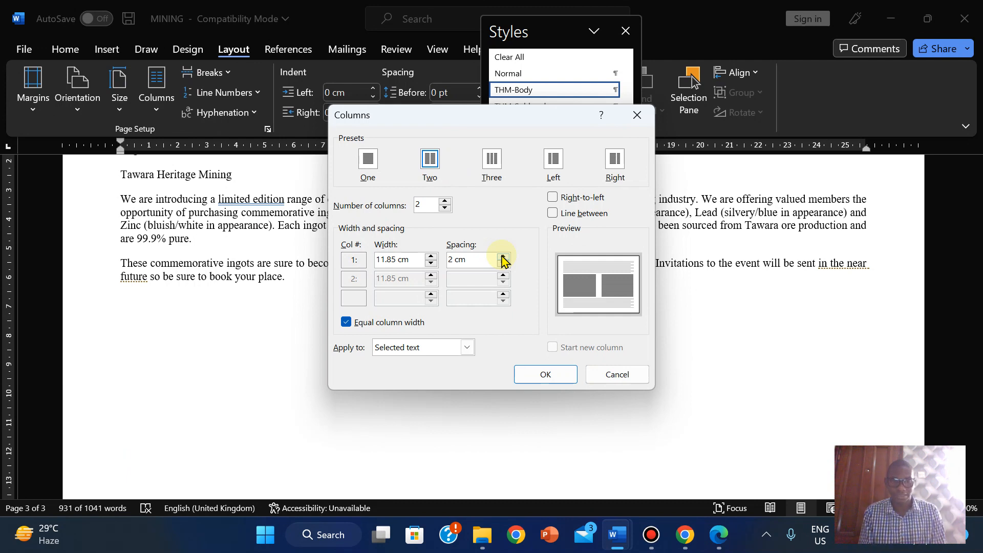
left_click(544, 374)
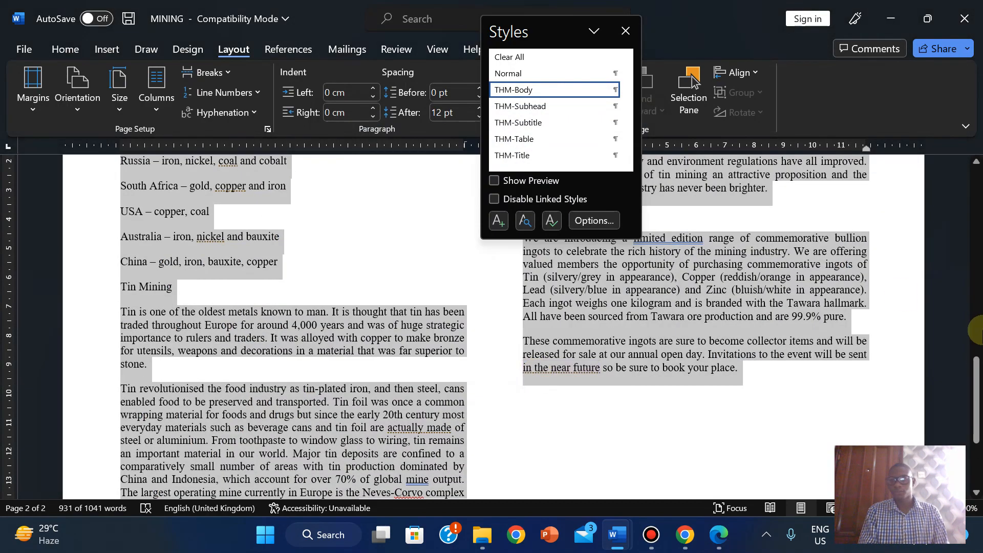
left_click_drag(975, 366, 949, 168)
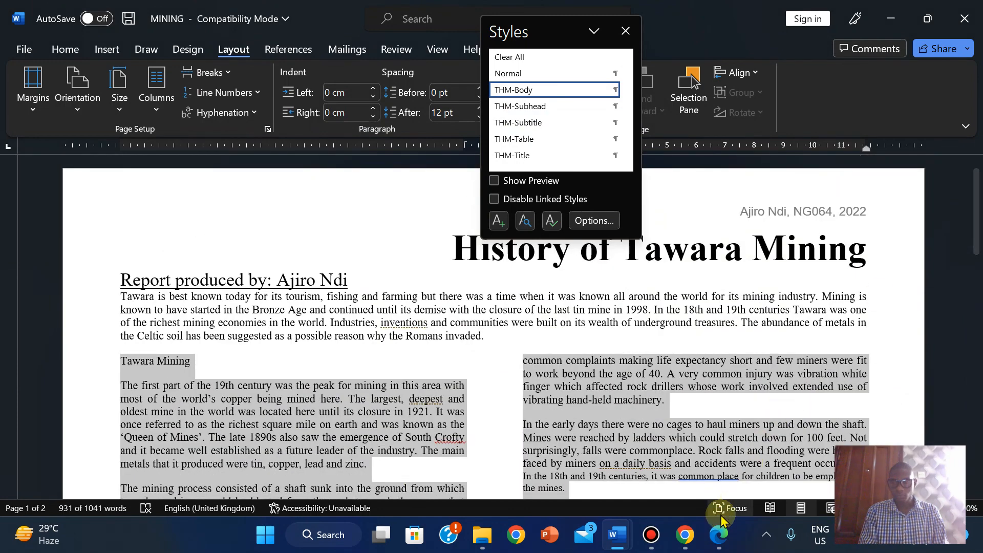
left_click(719, 543)
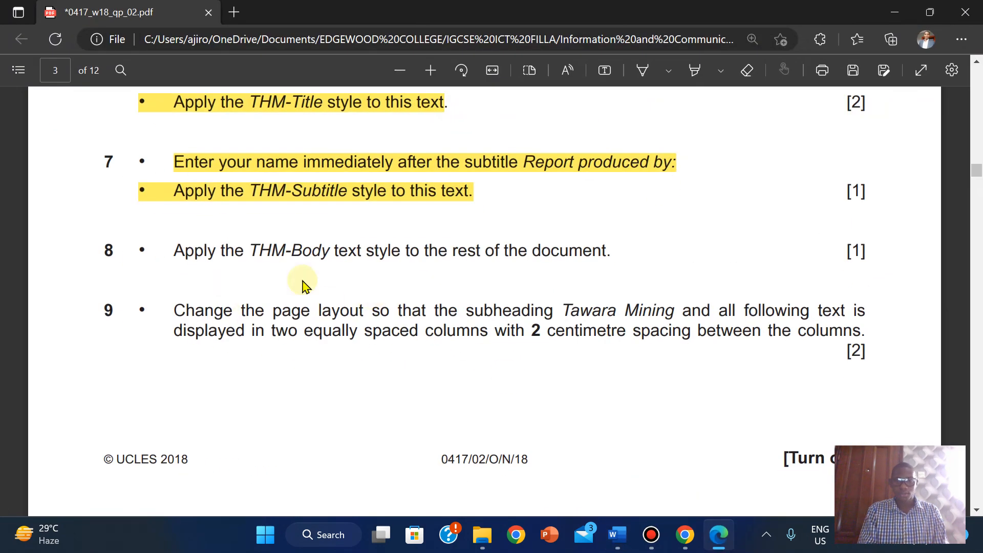
- Highlight exam instructions 8 and 9 in yellow
left_click_drag(177, 250, 865, 334)
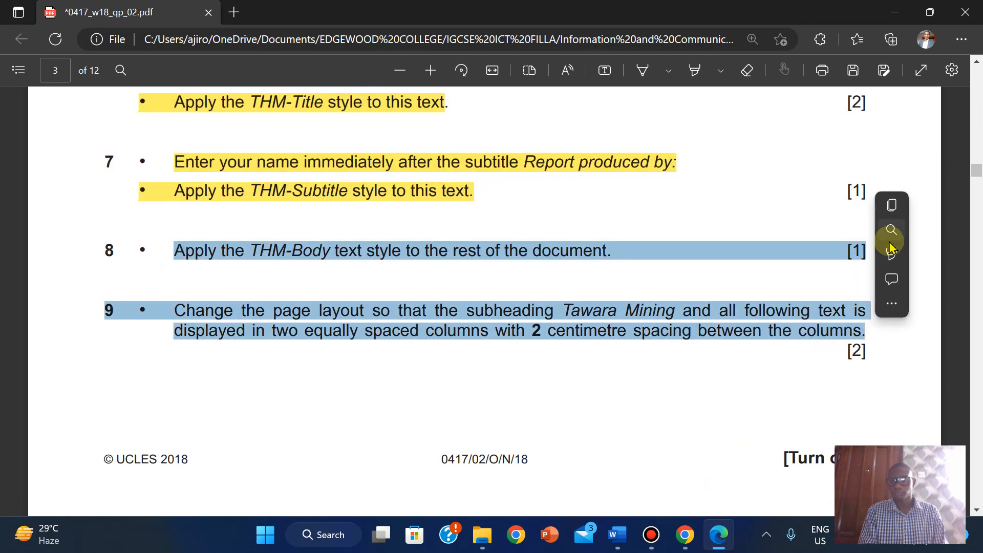
mouse_move(891, 264)
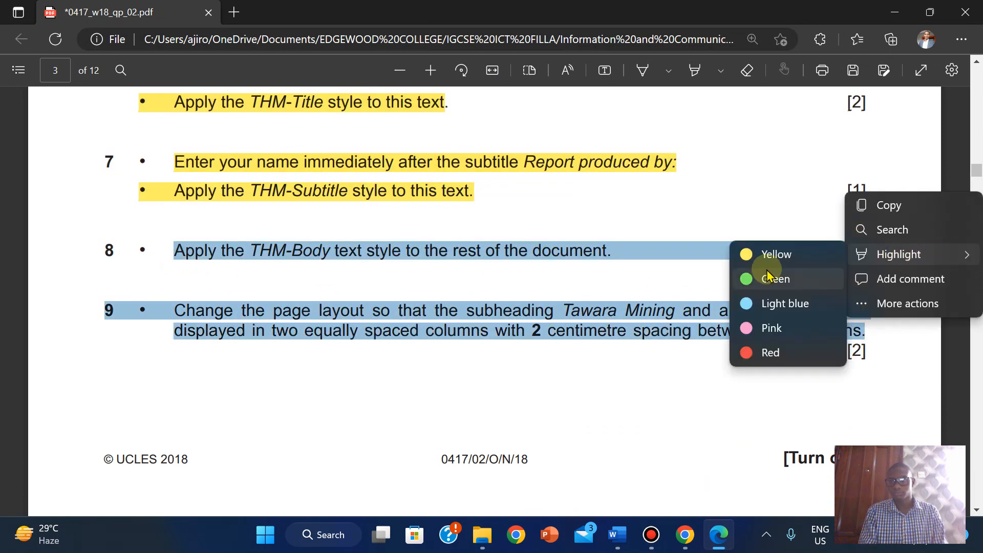
left_click(756, 255)
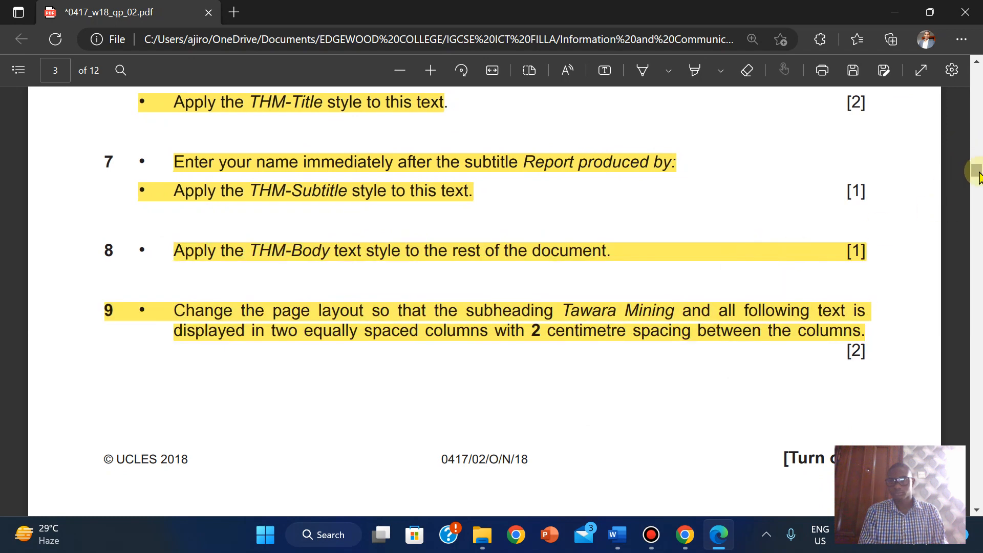
- Scroll to the step 10 square-bullet instruction, then bring the MINING document back
left_click_drag(977, 166, 978, 189)
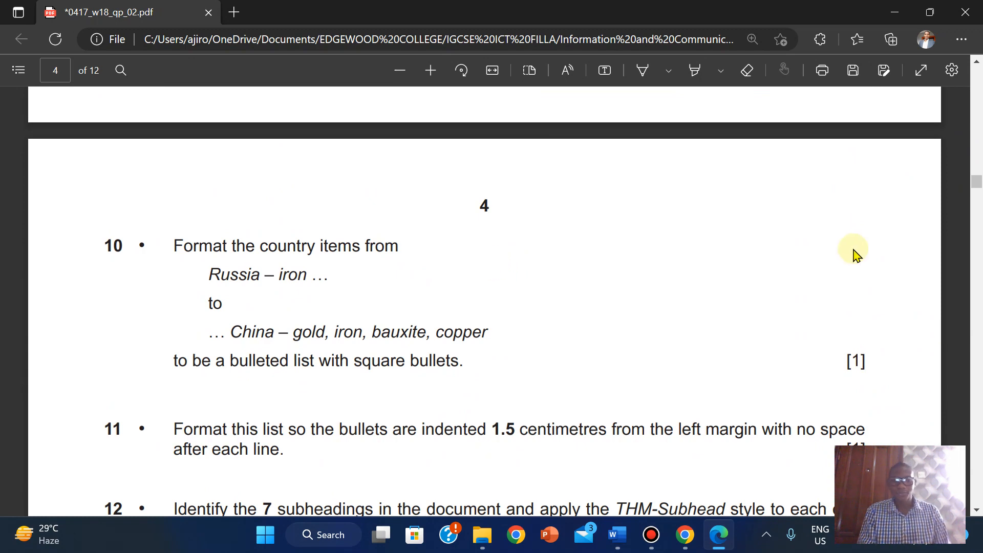
left_click_drag(978, 186, 976, 183)
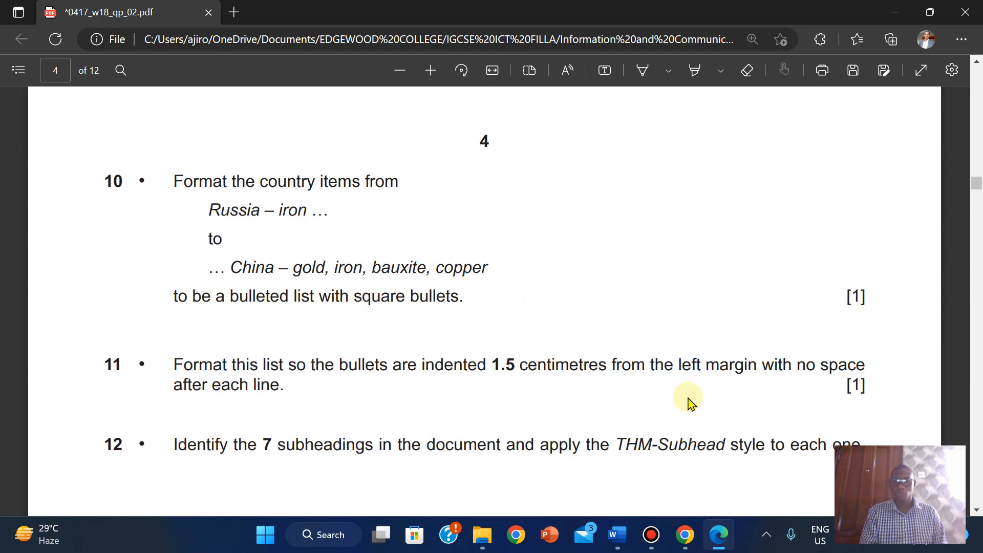
mouse_move(618, 534)
left_click(704, 459)
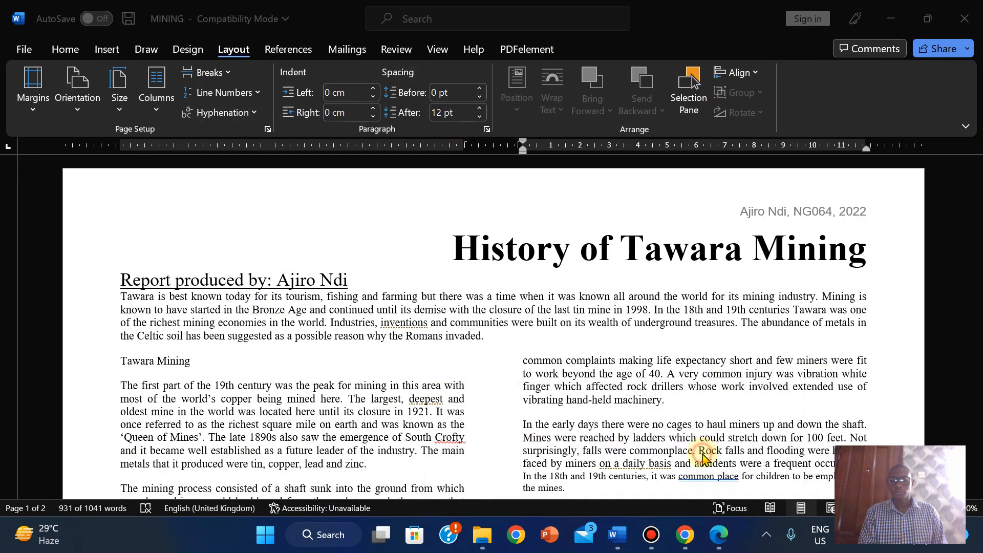
- Search for 'russia' and select the five country lines from Russia down to China
left_click(390, 349)
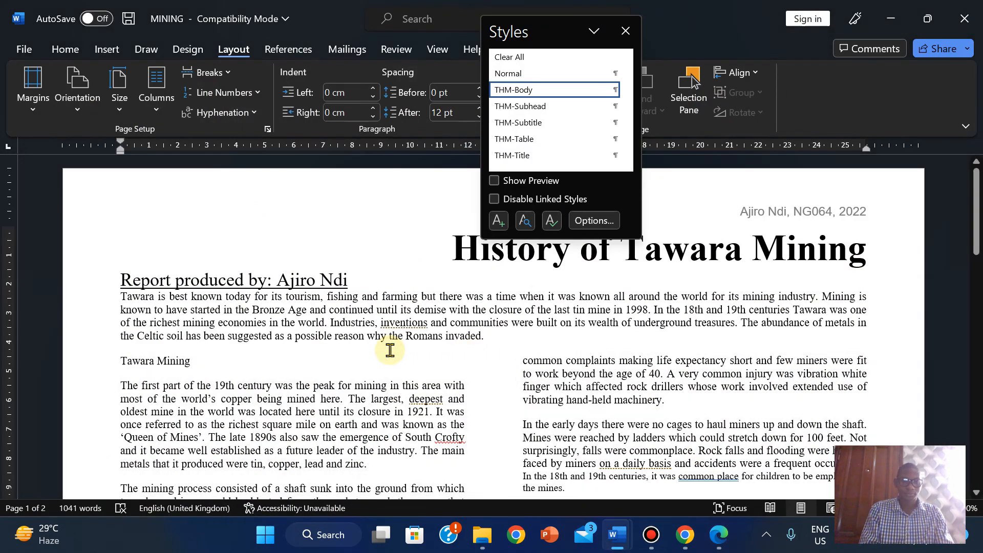
key("ctrl+f")
type("russia")
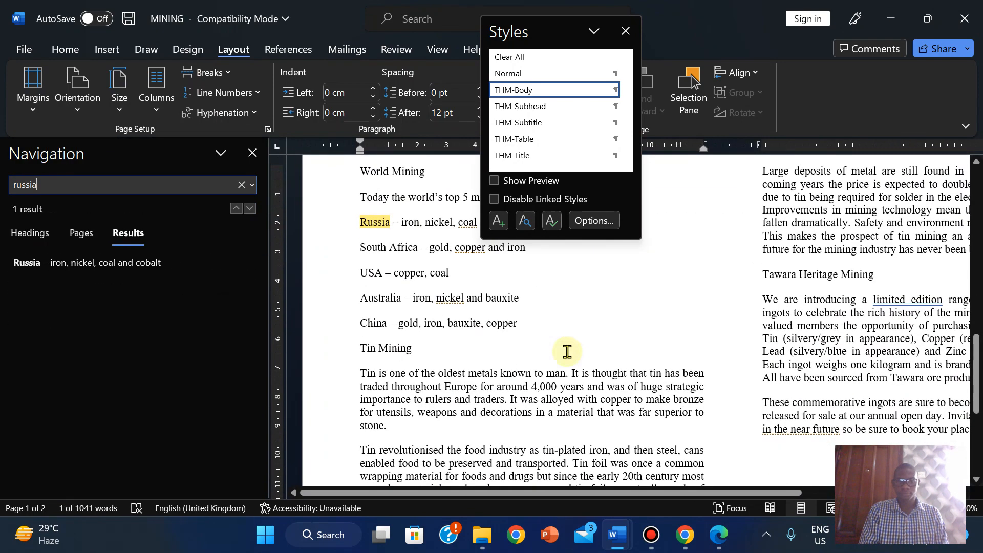
left_click(389, 351)
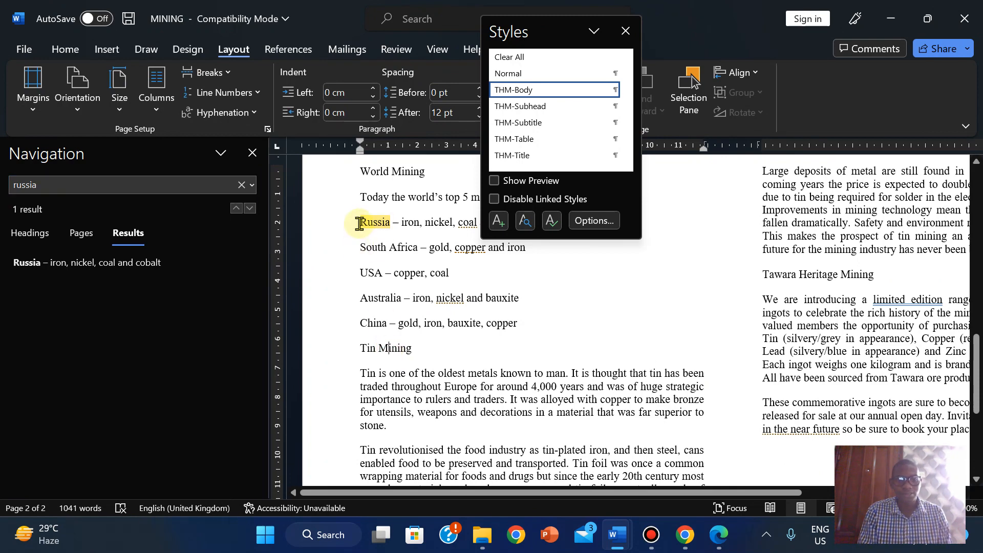
left_click_drag(364, 222, 535, 329)
- Apply the square bullet from the Bullet Library to the Russia-to-China country lines
left_click(726, 539)
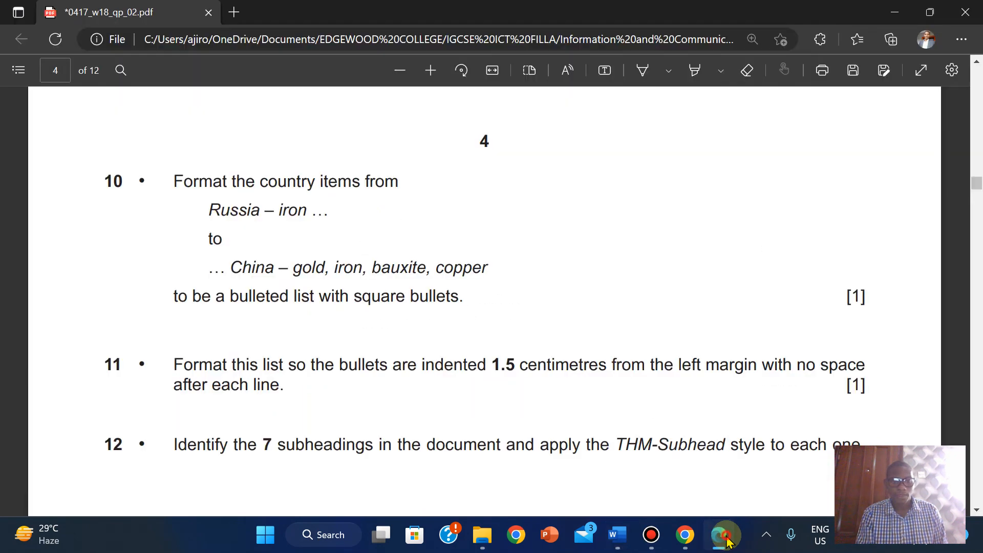
left_click(617, 535)
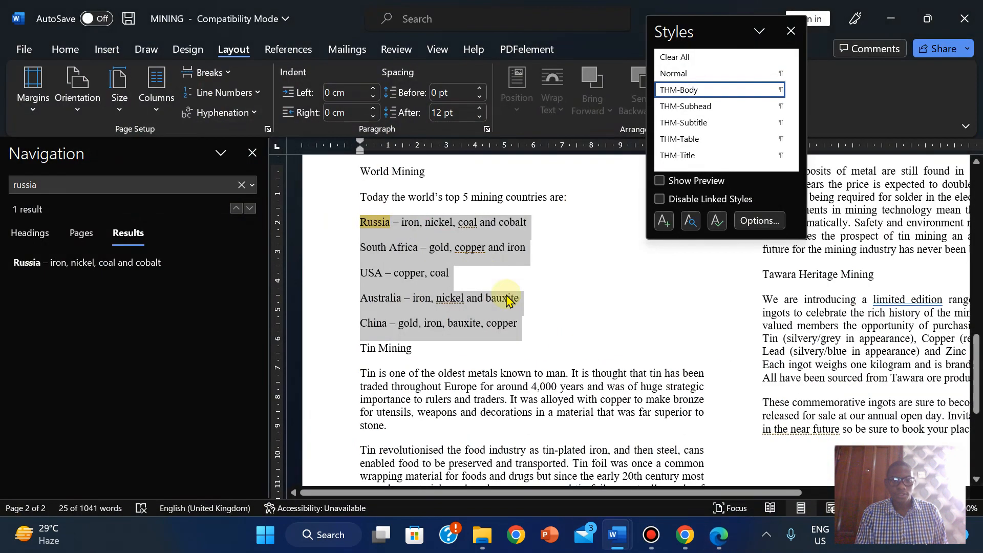
left_click(67, 50)
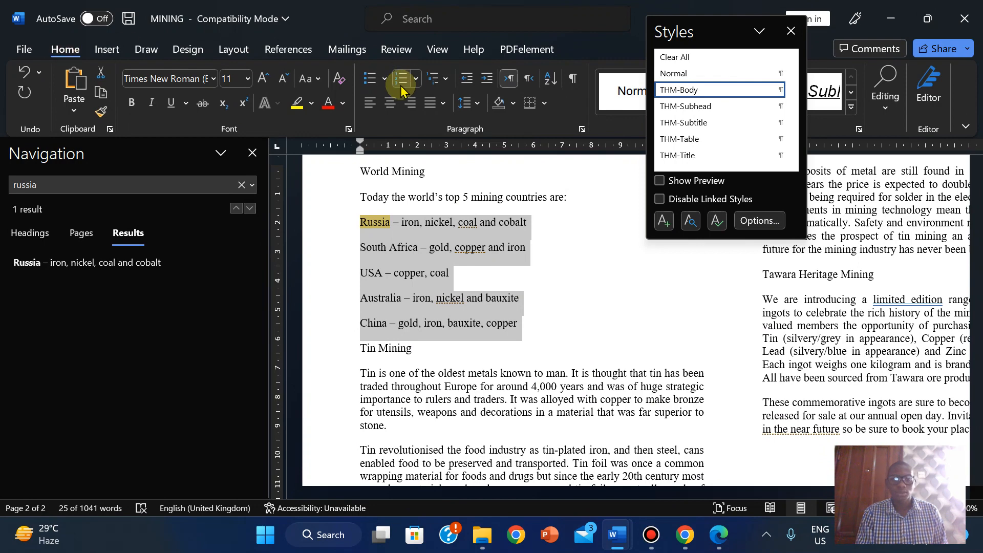
left_click(384, 79)
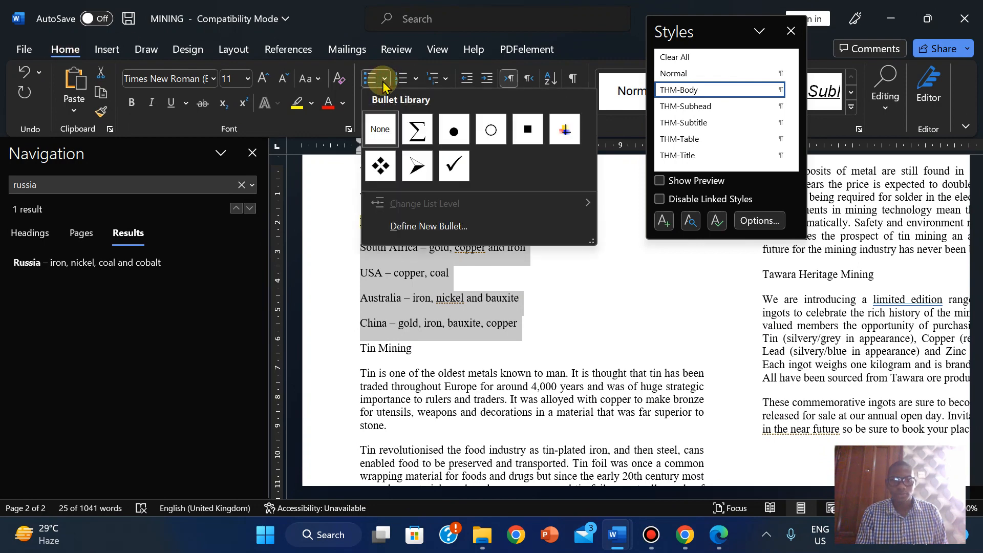
left_click(528, 129)
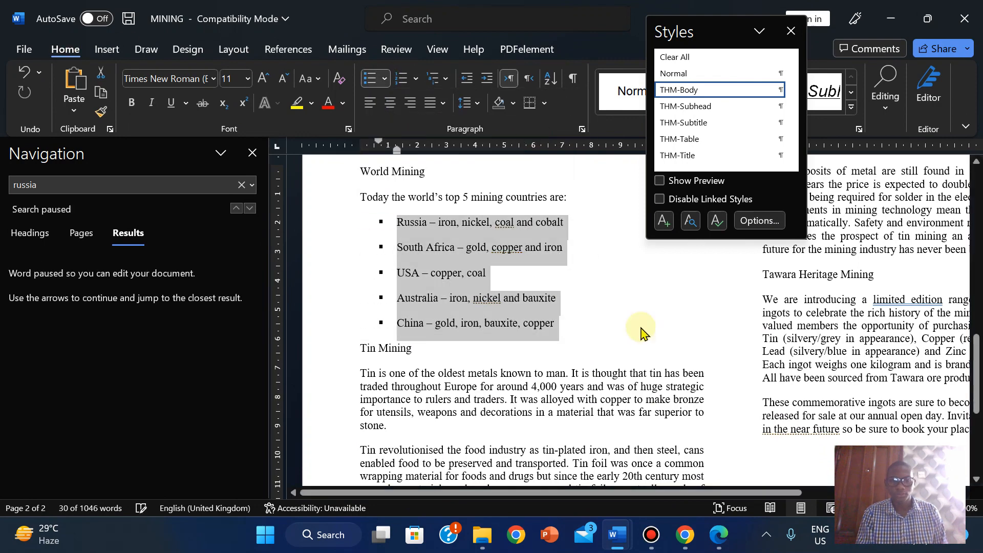
left_click(718, 535)
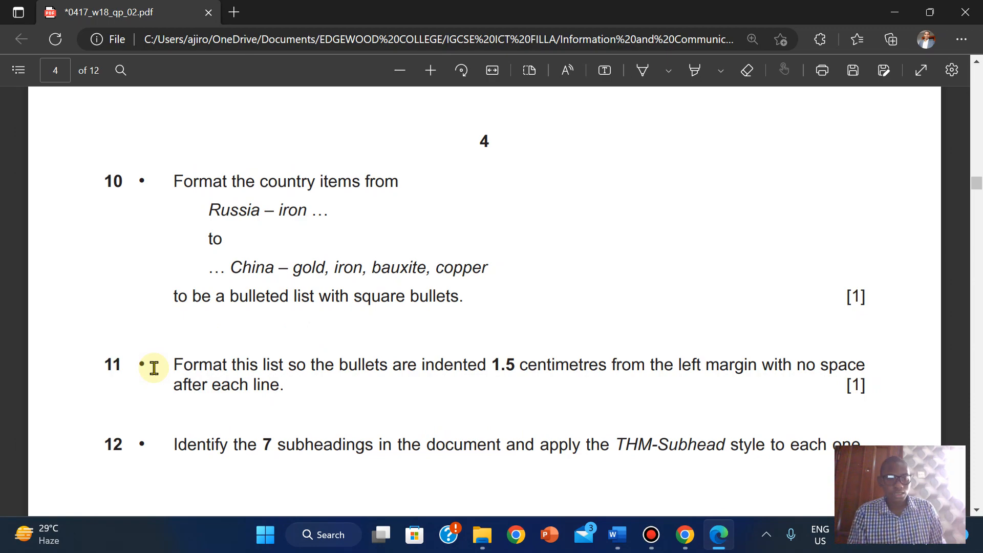
- Open the paragraph settings for the country list and set the left indent to 1.5 cm
mouse_move(618, 535)
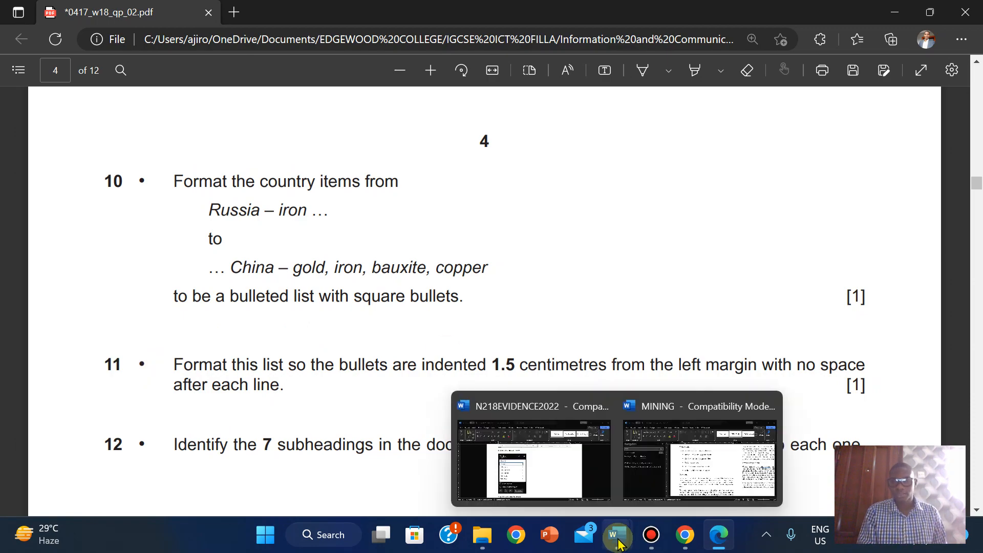
left_click(668, 475)
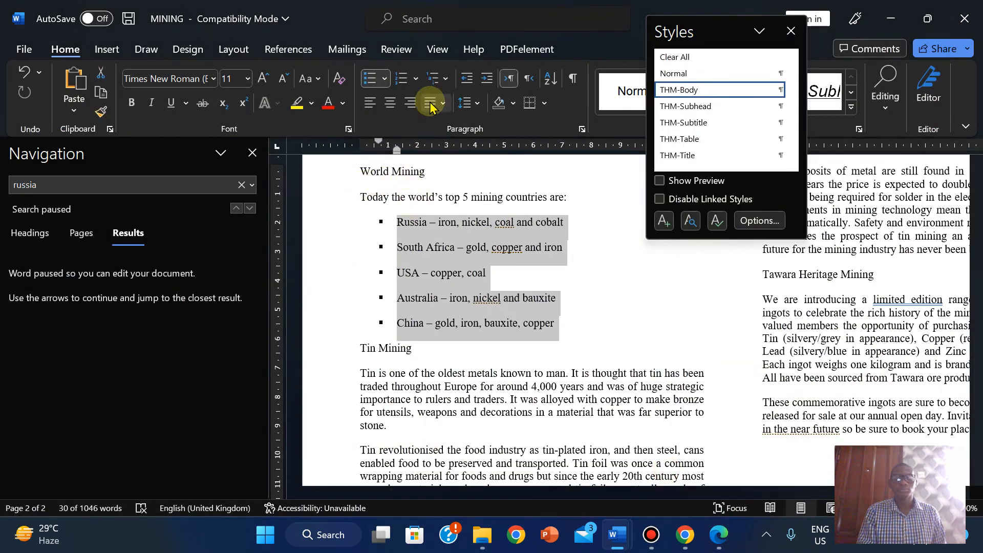
left_click(479, 104)
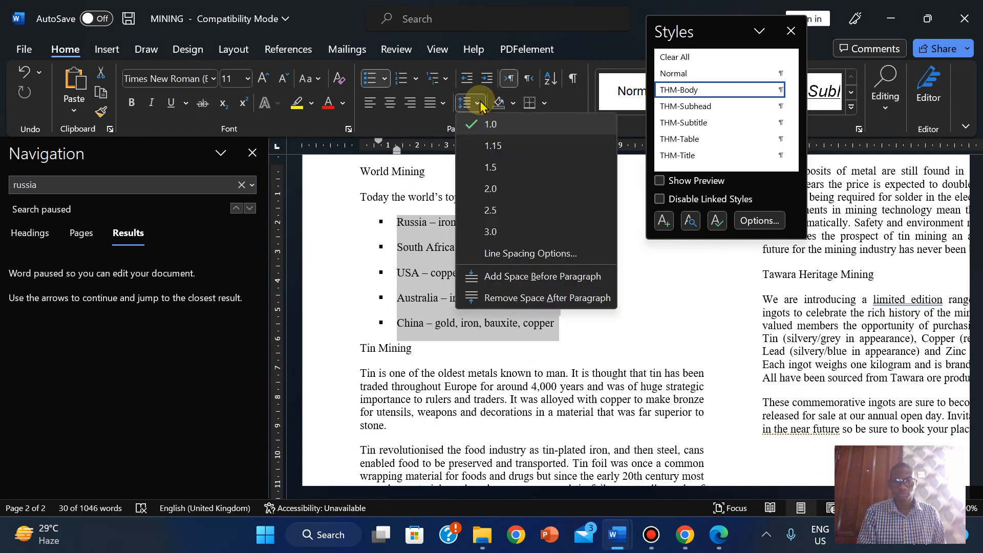
left_click(516, 254)
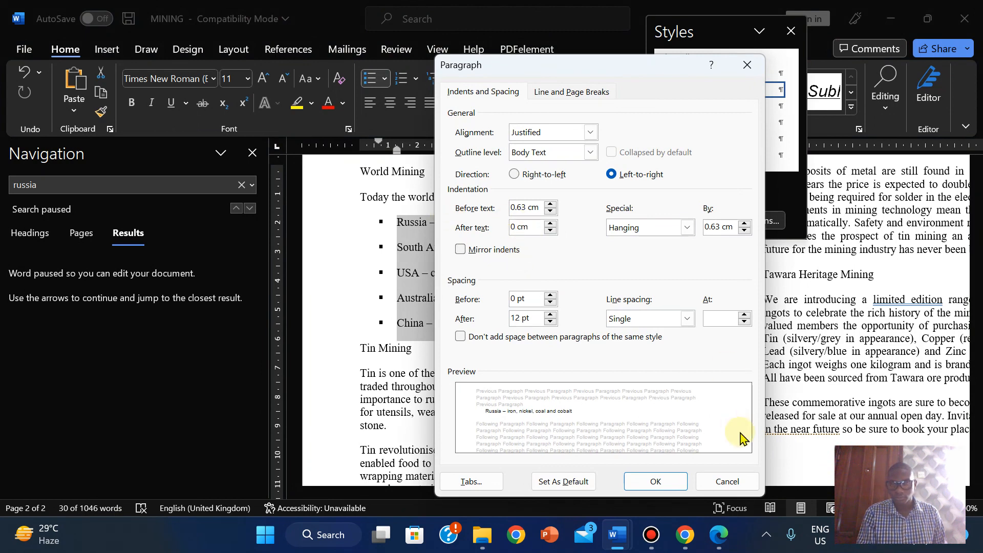
mouse_move(683, 540)
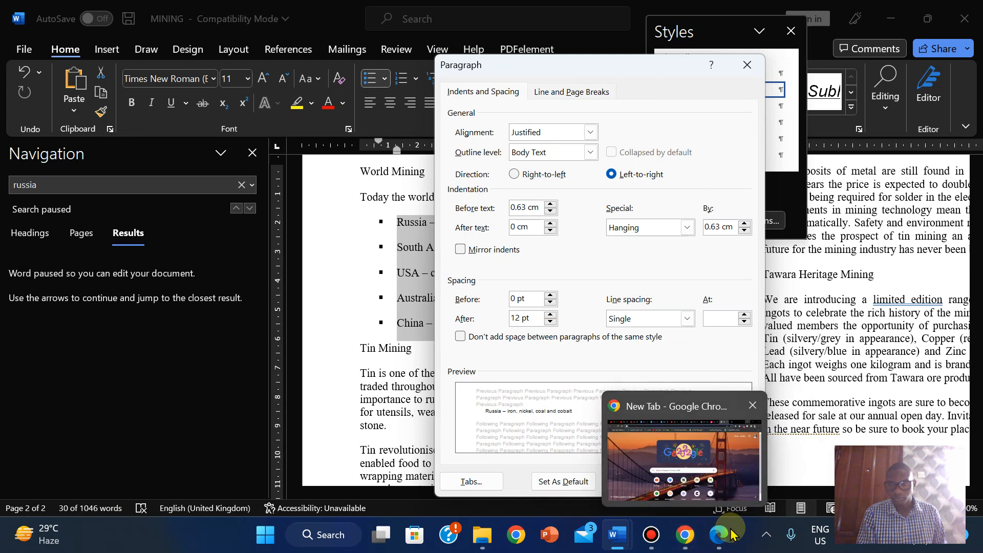
left_click(721, 542)
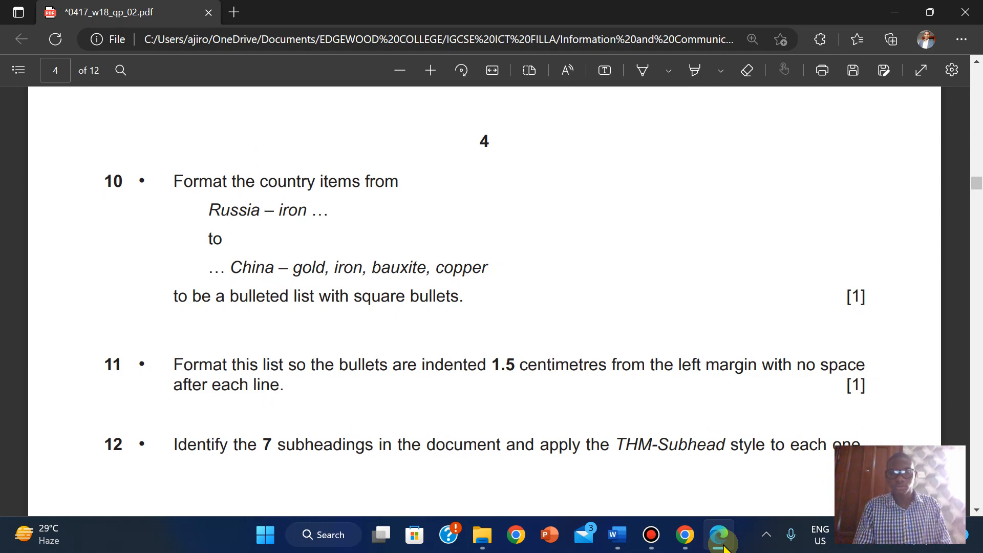
left_click(722, 543)
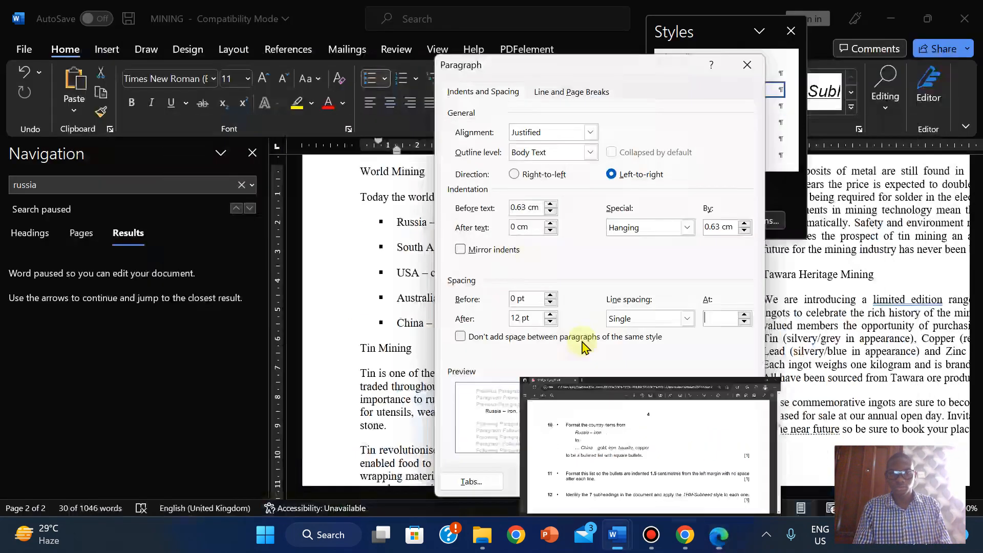
left_click(551, 204)
left_click(551, 204)
left_click(551, 204)
left_click(550, 204)
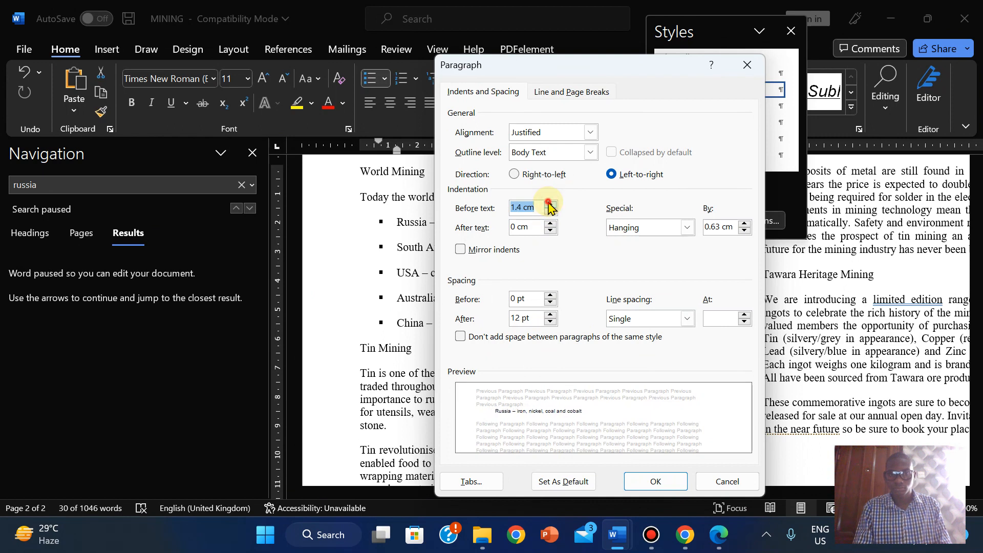
left_click(550, 204)
left_click(550, 204)
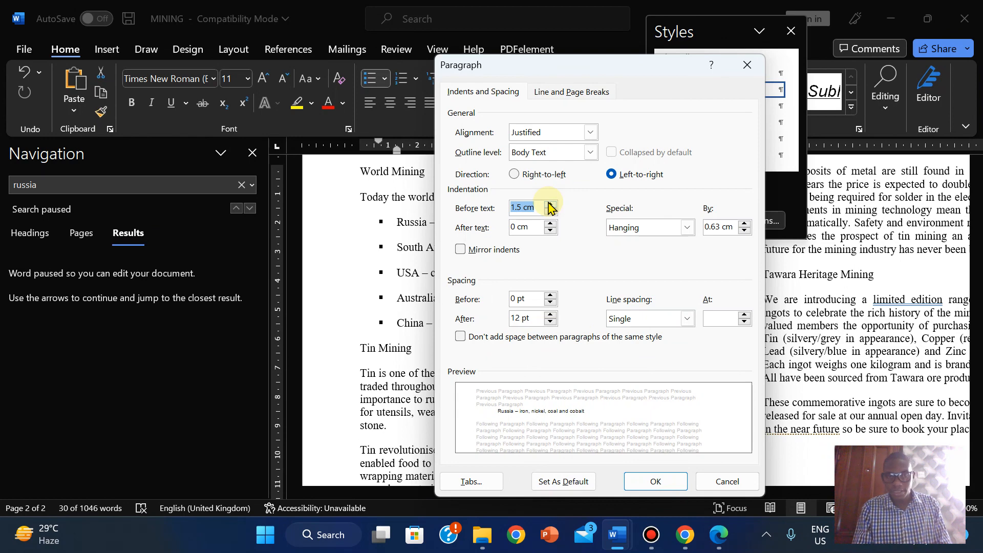
- Set spacing after to 0 pt and apply the paragraph settings
left_click(714, 545)
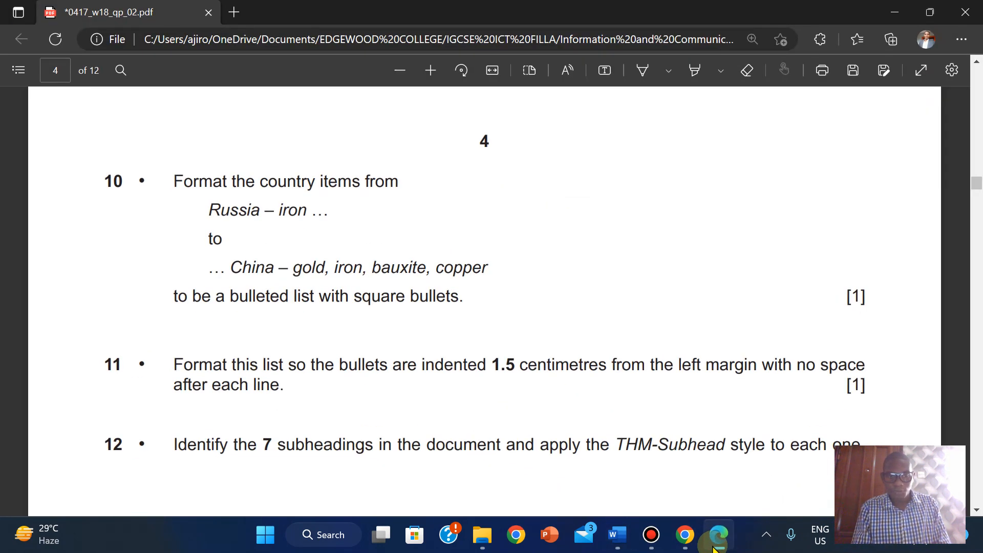
left_click(717, 544)
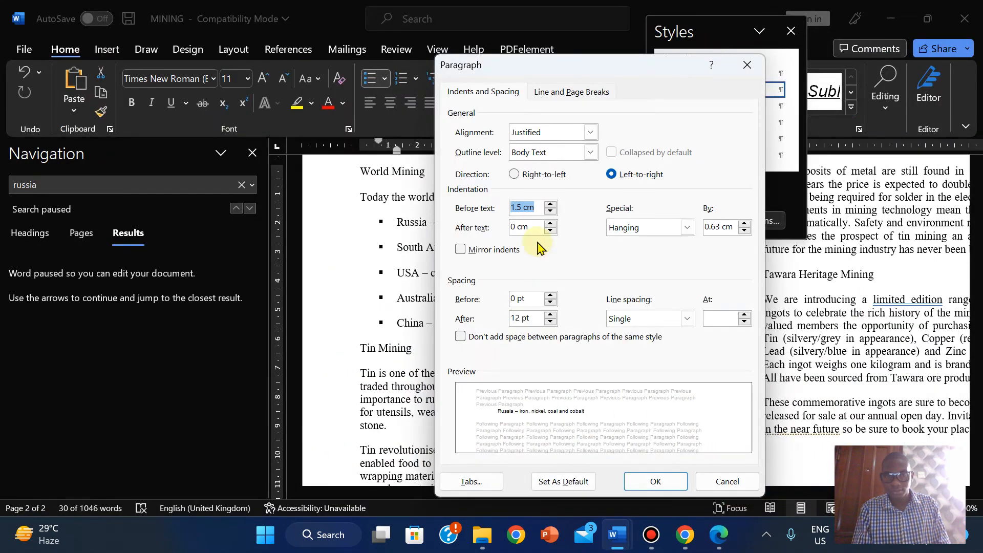
left_click(551, 323)
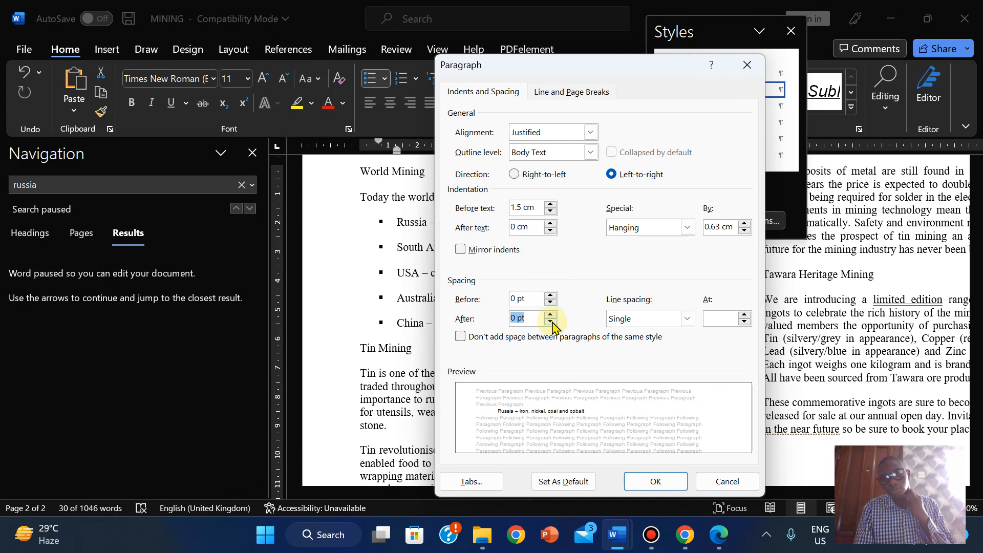
left_click(719, 544)
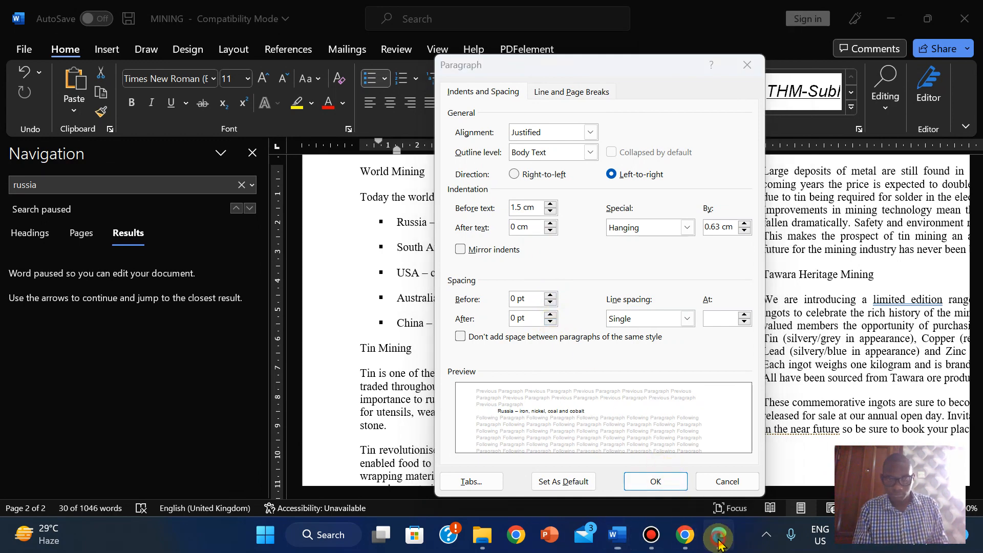
left_click(719, 543)
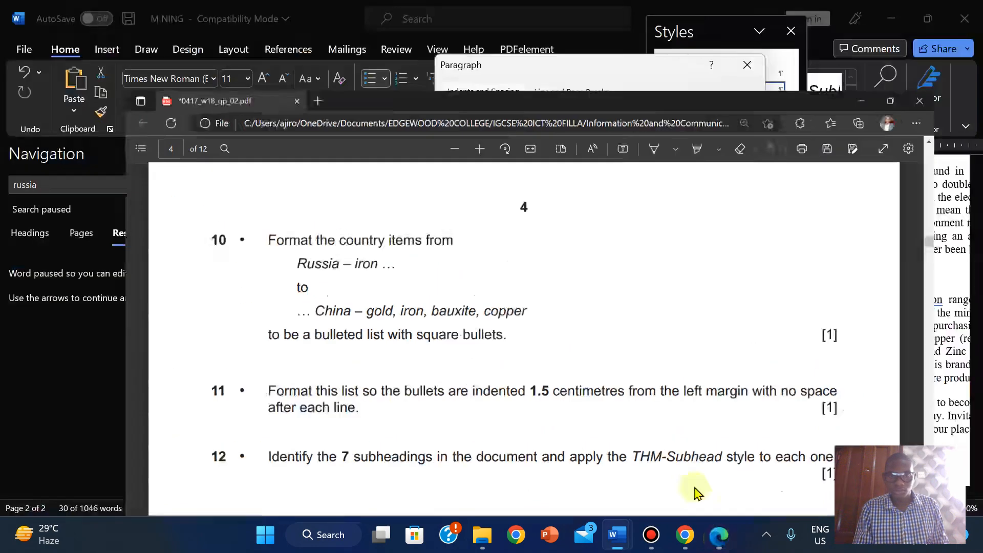
left_click(654, 484)
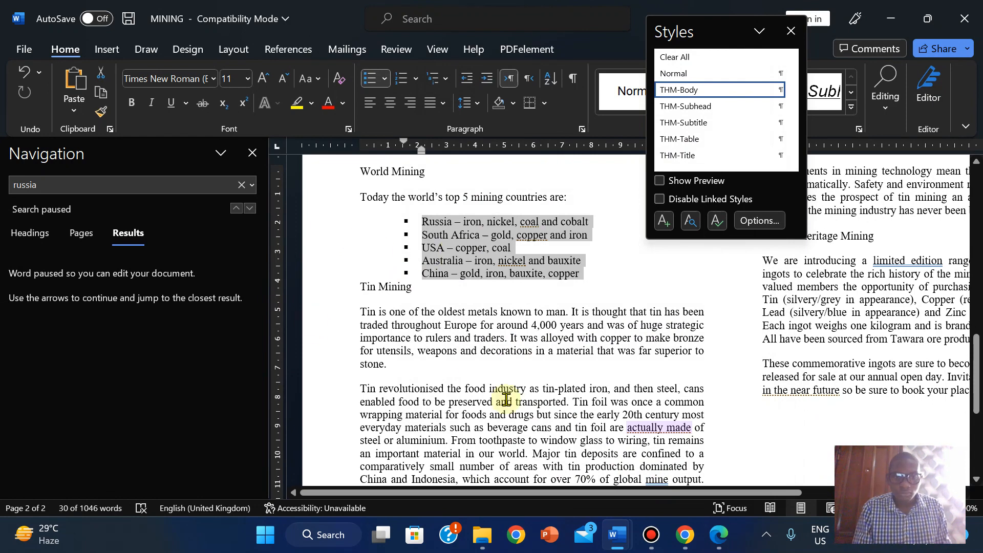
left_click(718, 534)
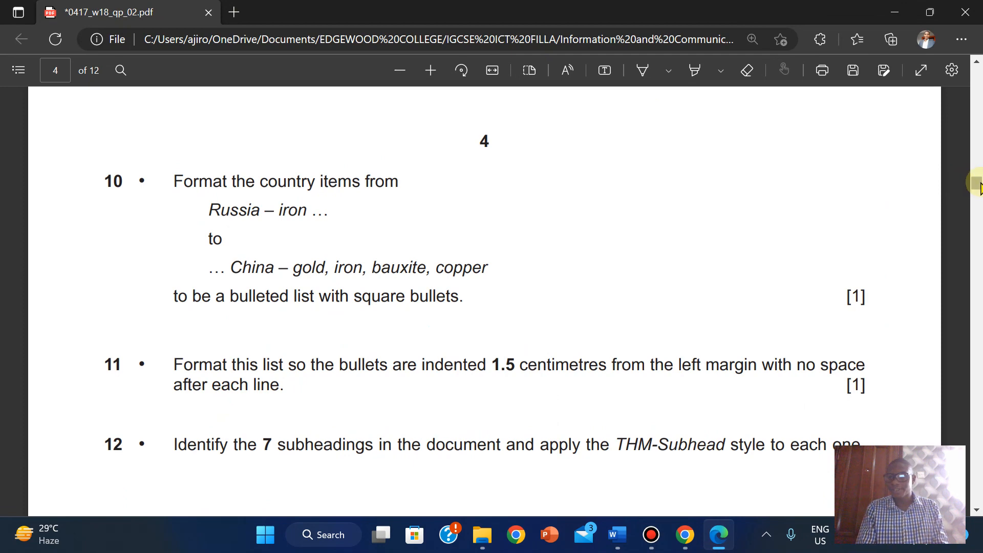
left_click_drag(978, 184, 978, 186)
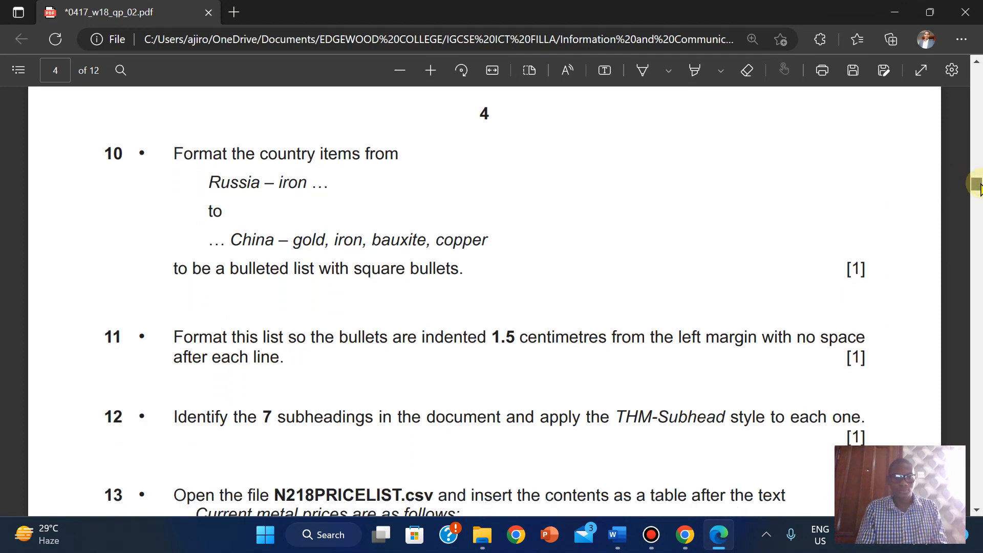
left_click_drag(981, 184, 982, 184)
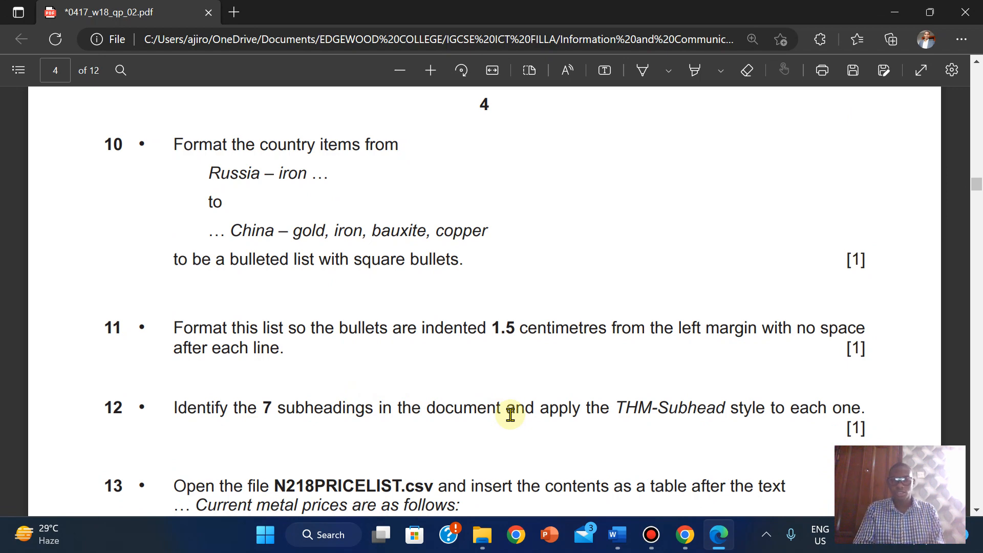
mouse_move(619, 533)
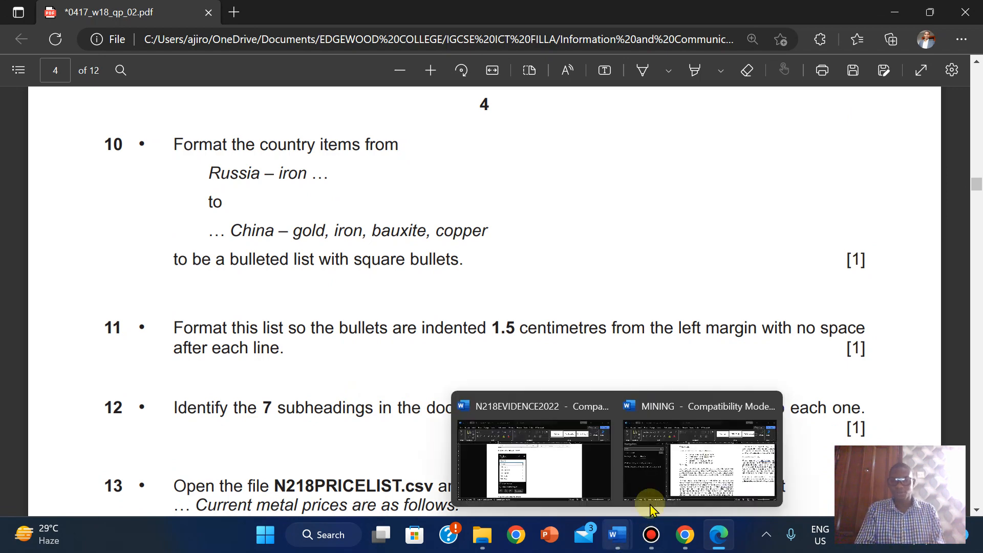
left_click(650, 507)
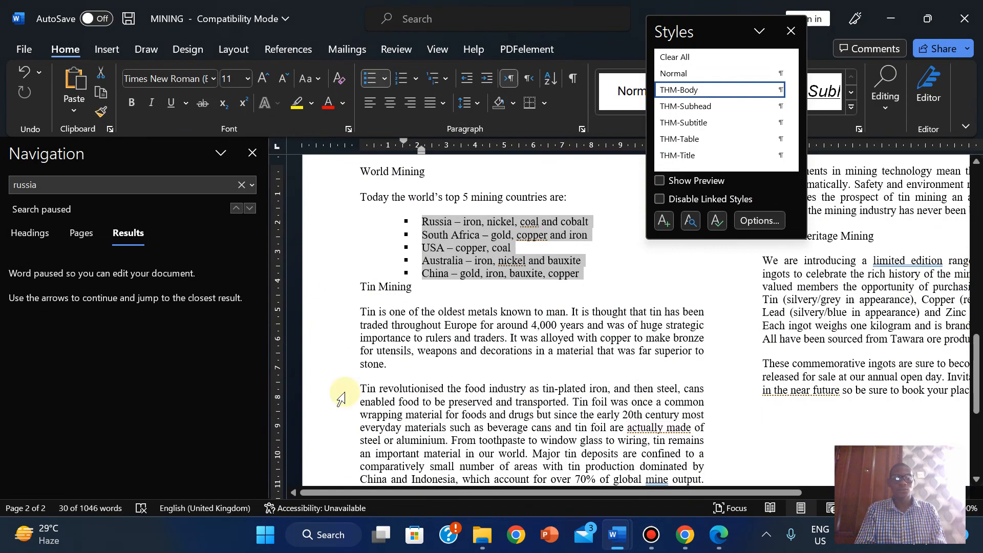
left_click(252, 152)
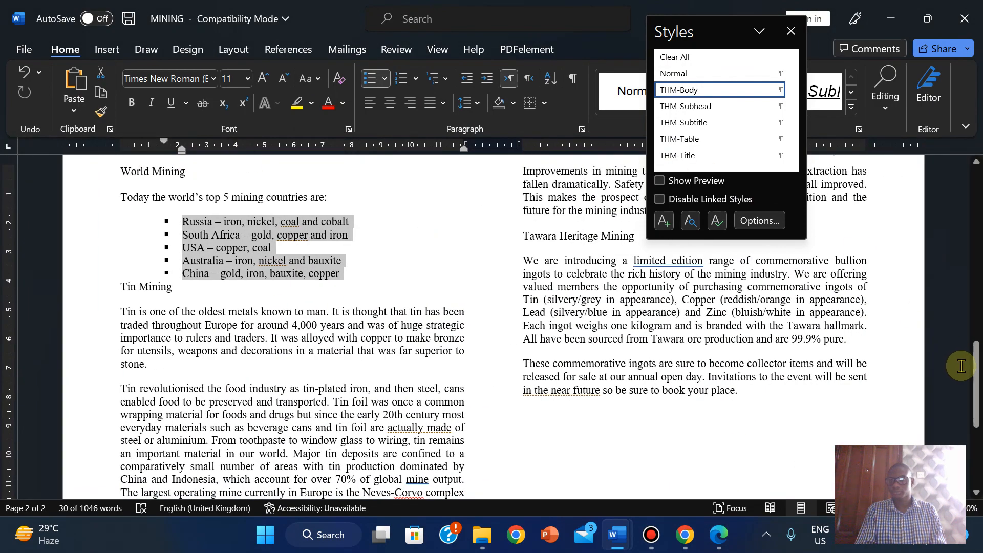
left_click_drag(976, 367, 977, 215)
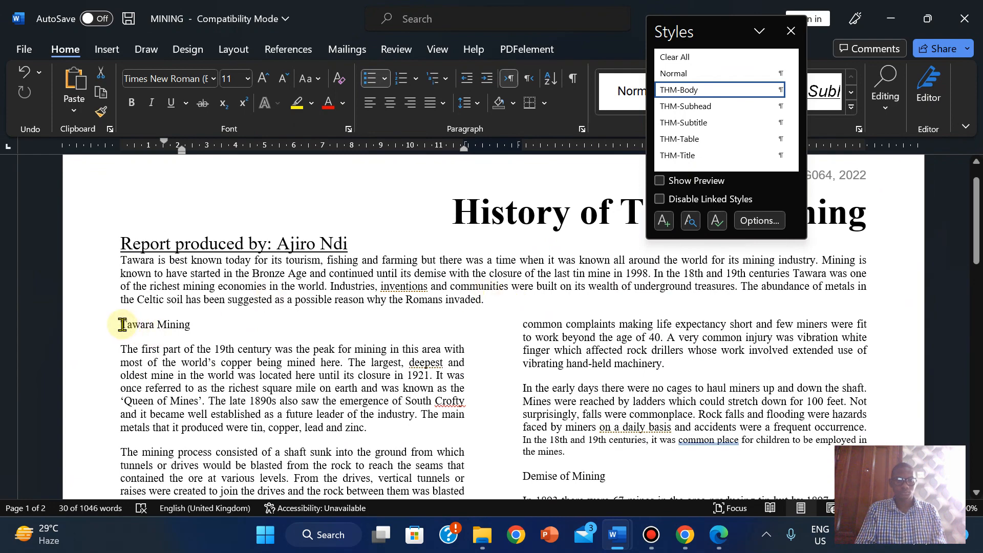
left_click_drag(122, 325, 204, 321)
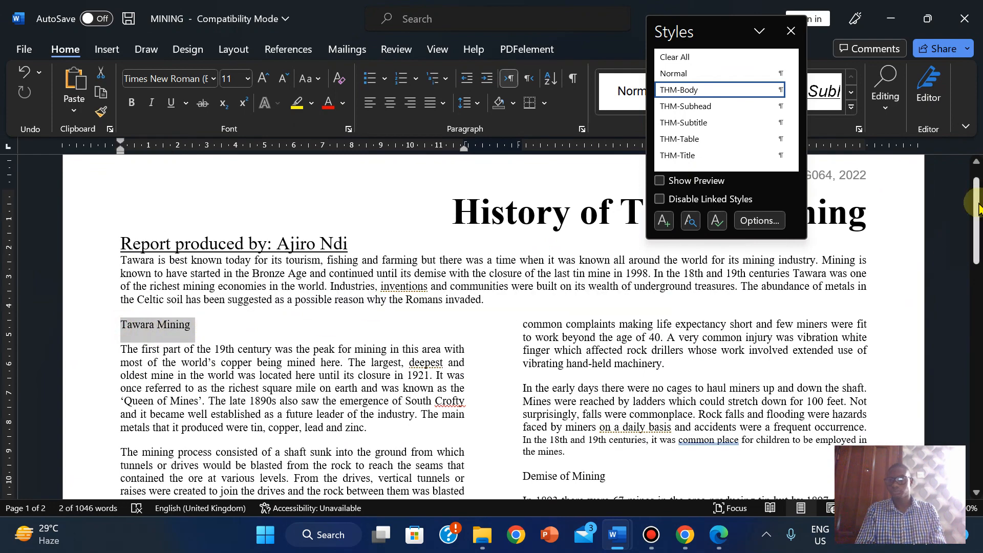
left_click_drag(978, 208, 972, 252)
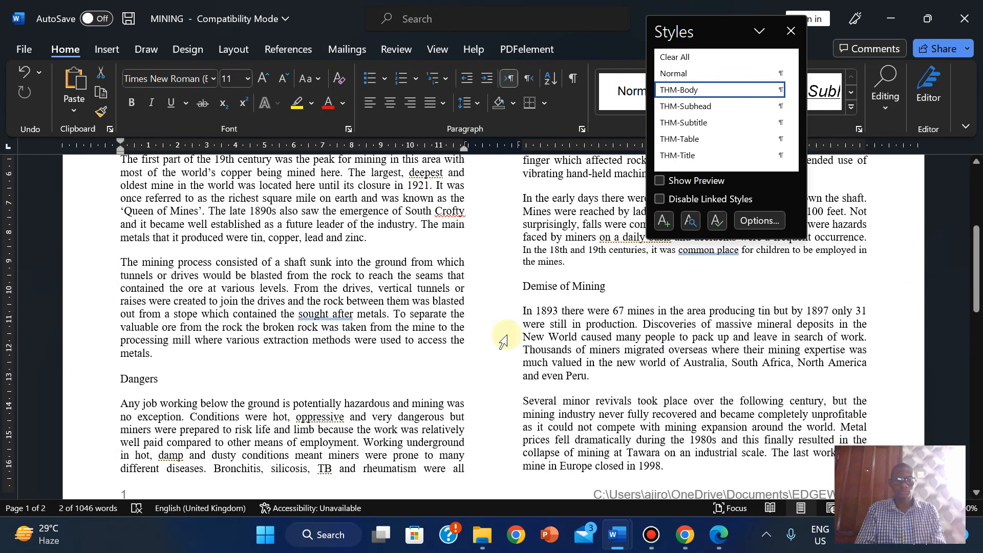
left_click_drag(117, 379, 159, 379)
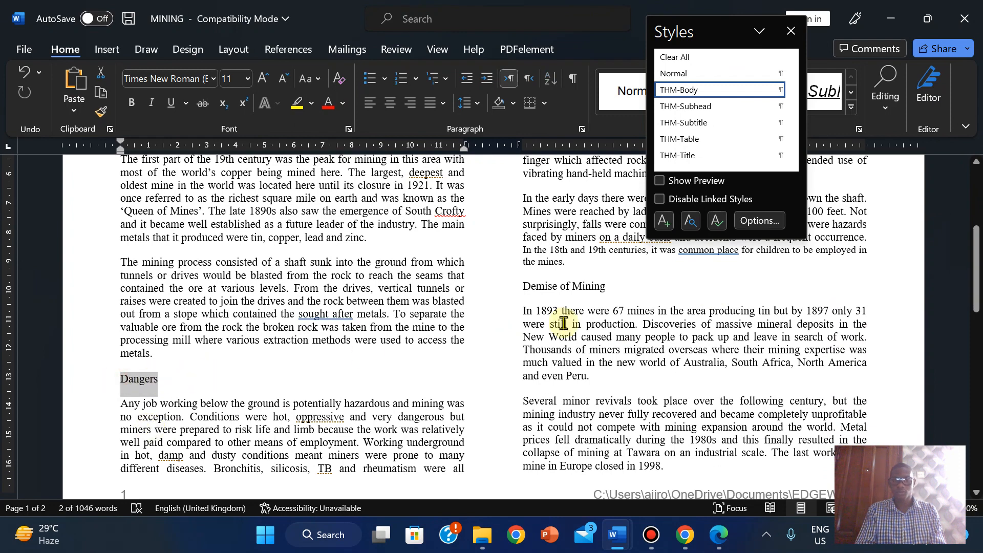
mouse_move(969, 261)
left_mouse_down()
mouse_move(976, 230)
mouse_move(976, 255)
left_mouse_up()
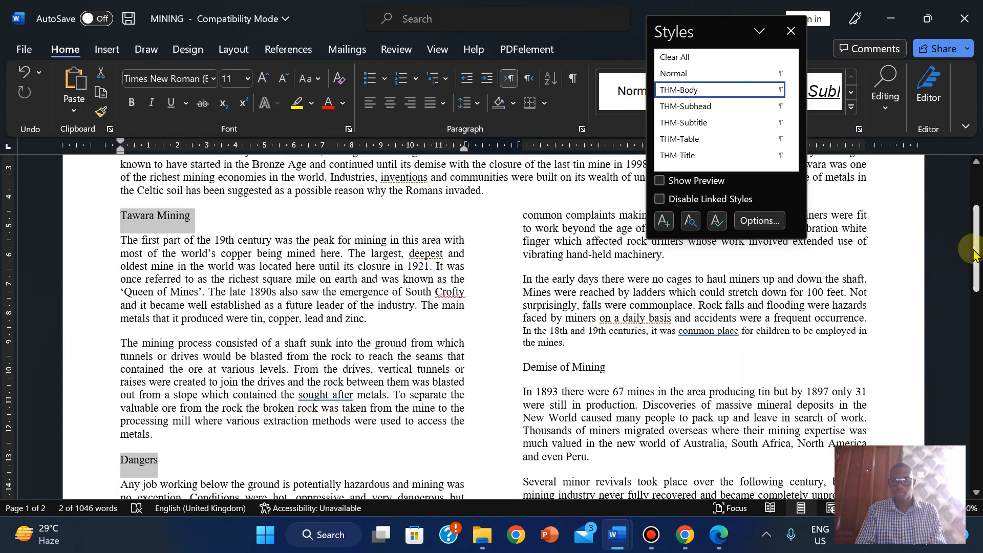
left_click_drag(522, 368, 611, 368)
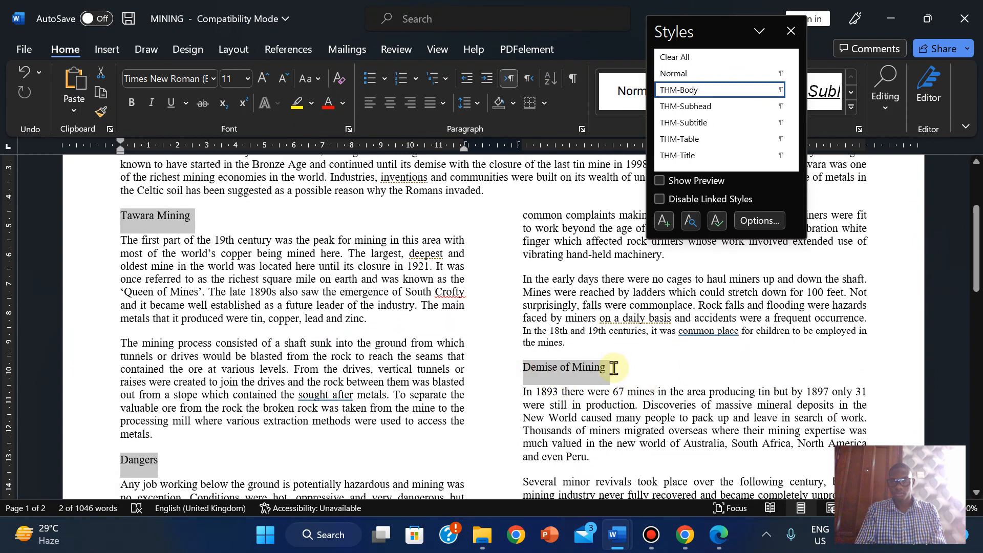
left_click(193, 242)
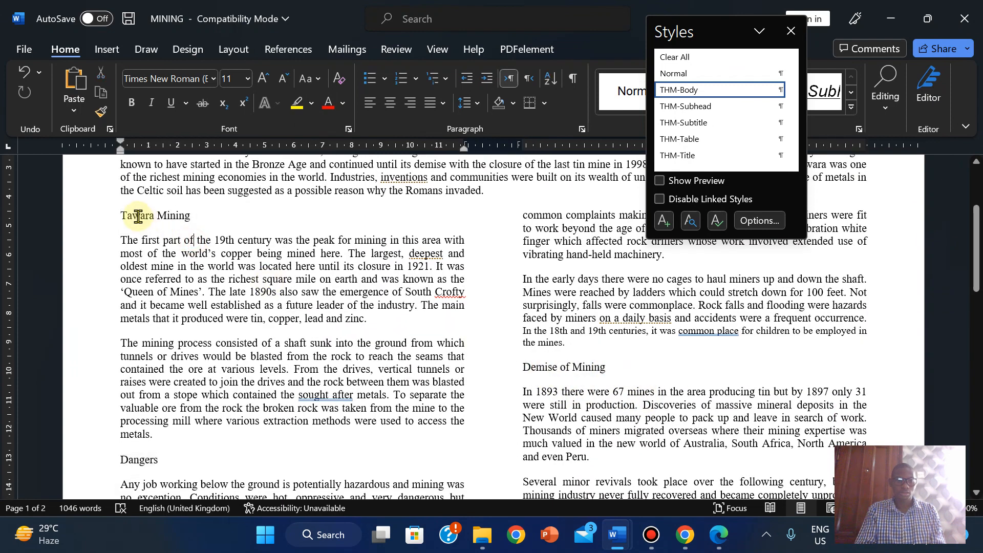
left_click_drag(120, 214, 193, 214)
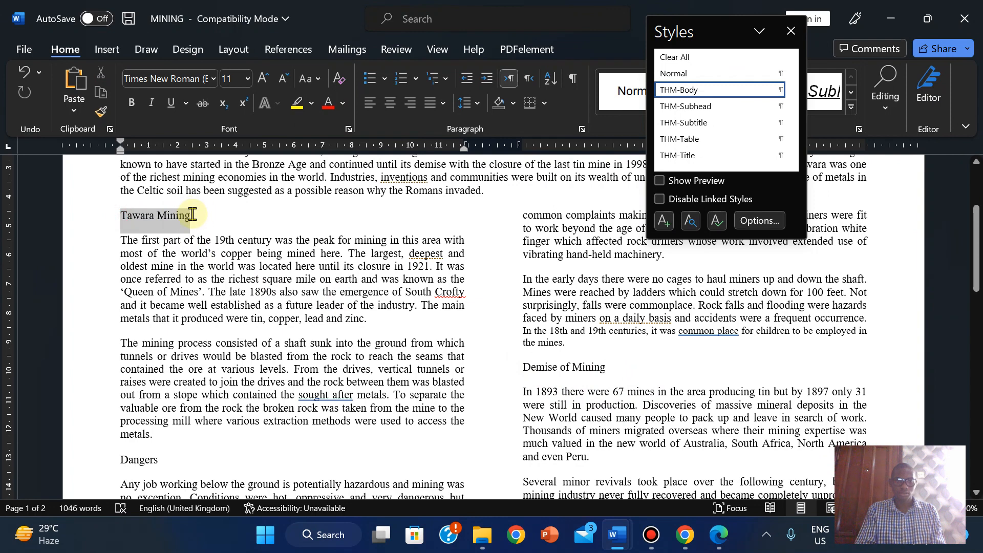
left_click(125, 216)
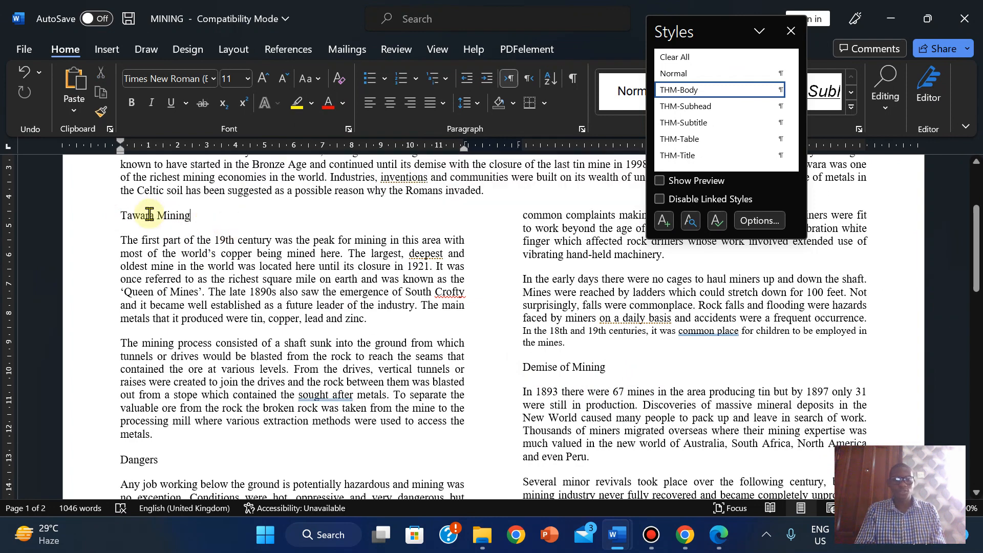
double_click(123, 217)
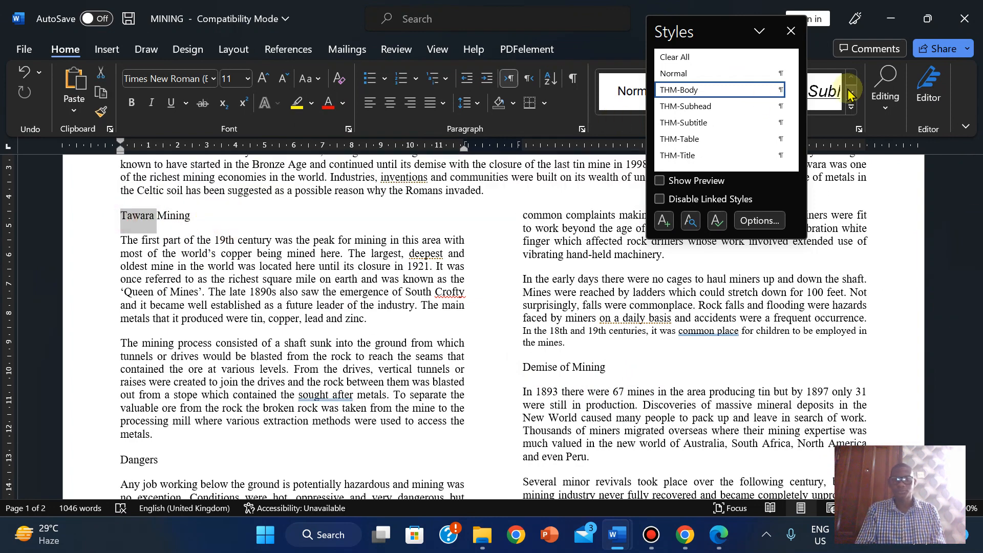
left_click(124, 217)
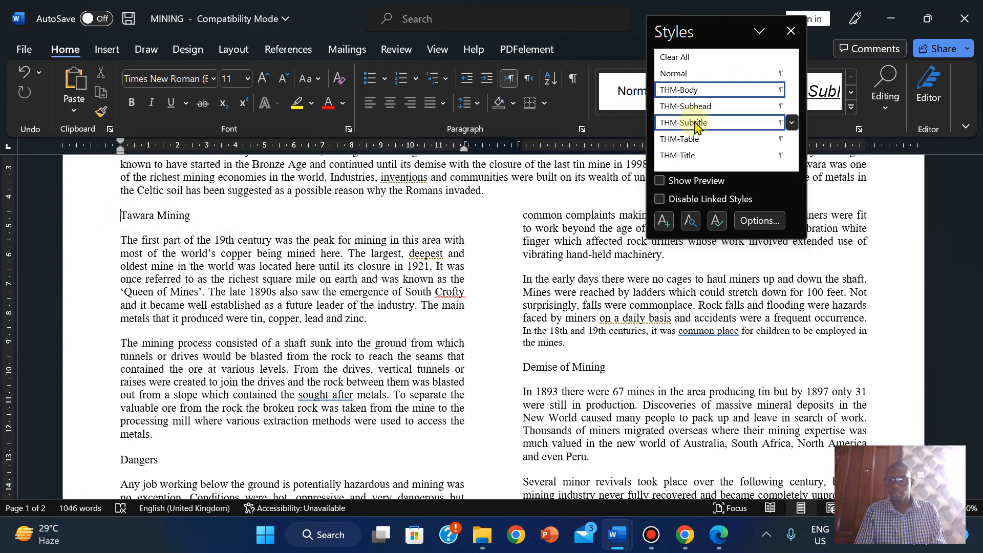
- Apply THM-Subhead to the Tawara Mining, Dangers and Demise of Mining headings
left_click(720, 539)
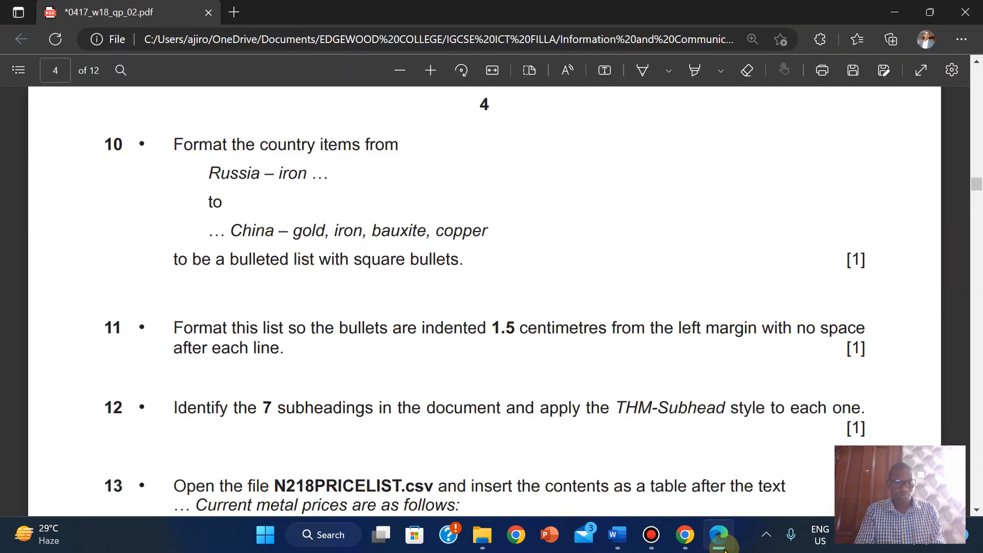
left_click(618, 535)
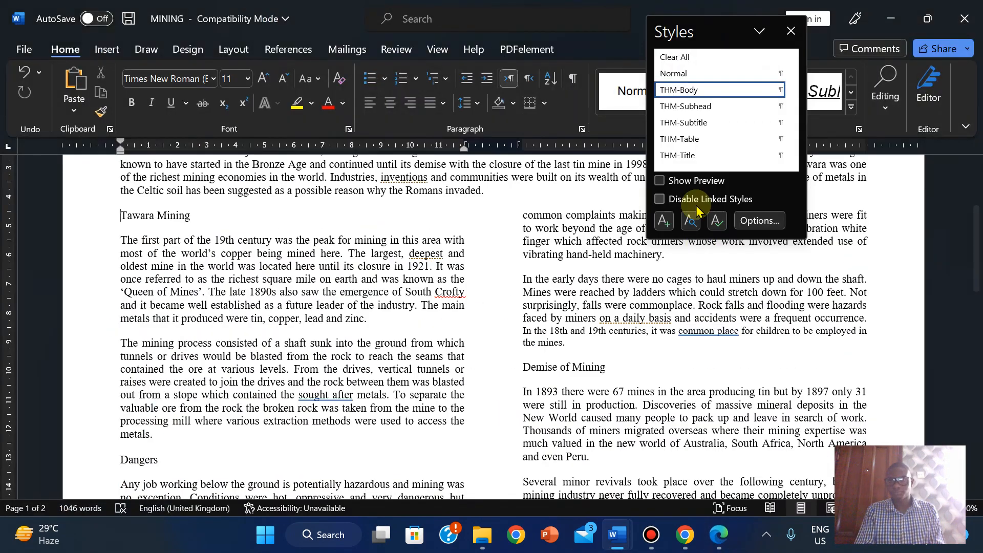
left_click(695, 108)
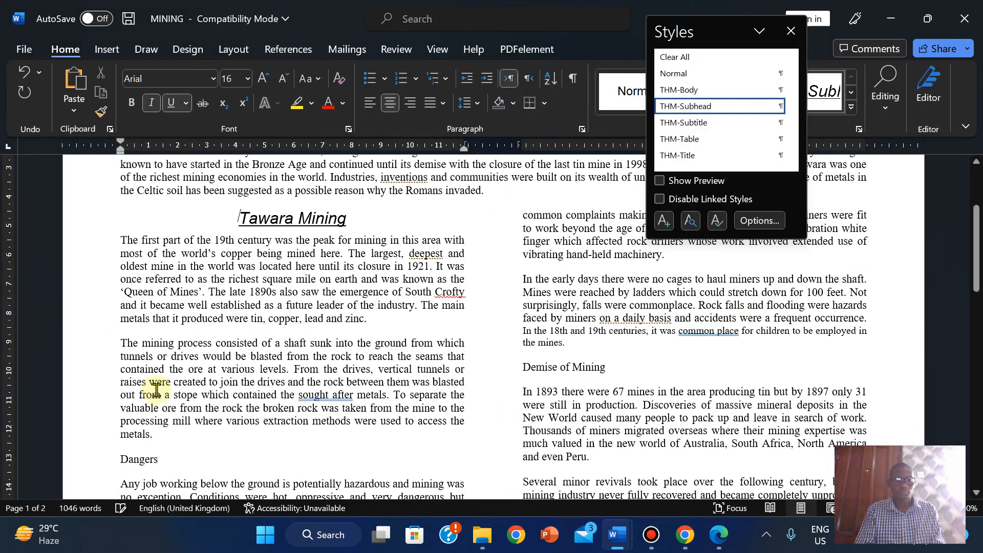
left_click(121, 464)
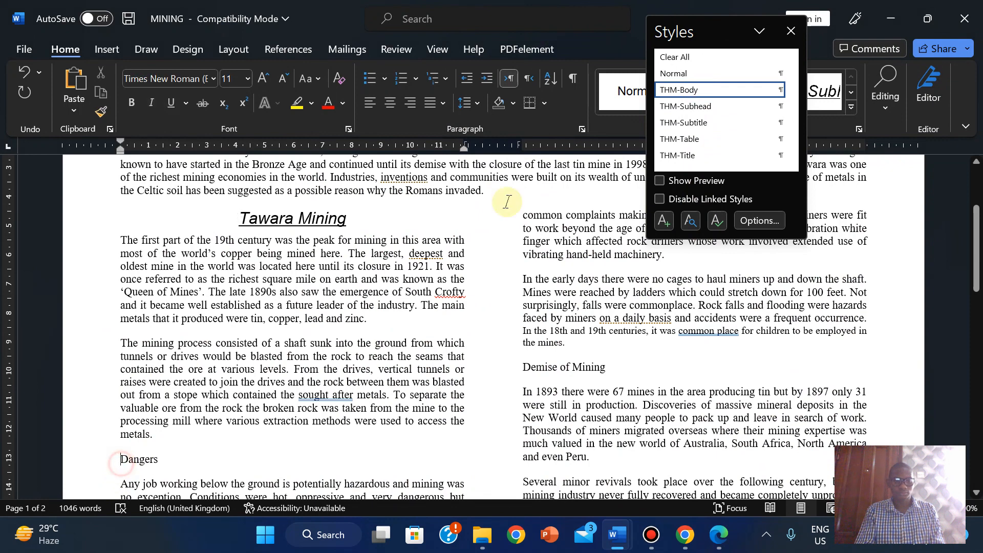
left_click(676, 107)
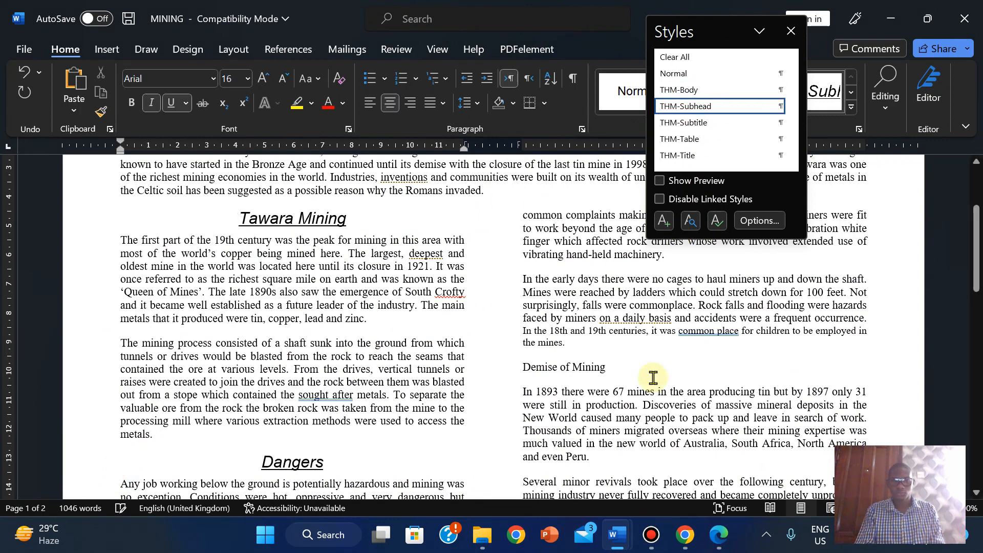
left_click(523, 365)
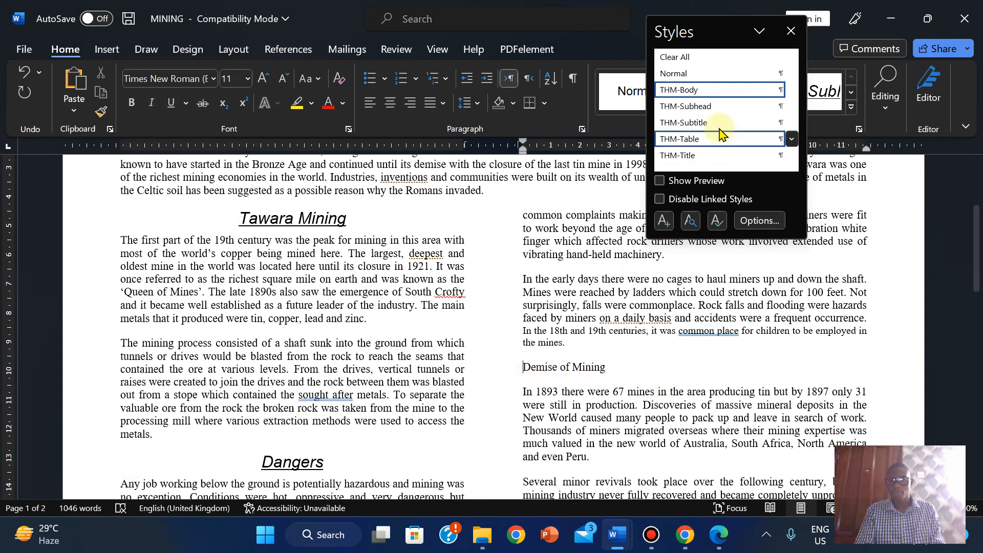
left_click(687, 106)
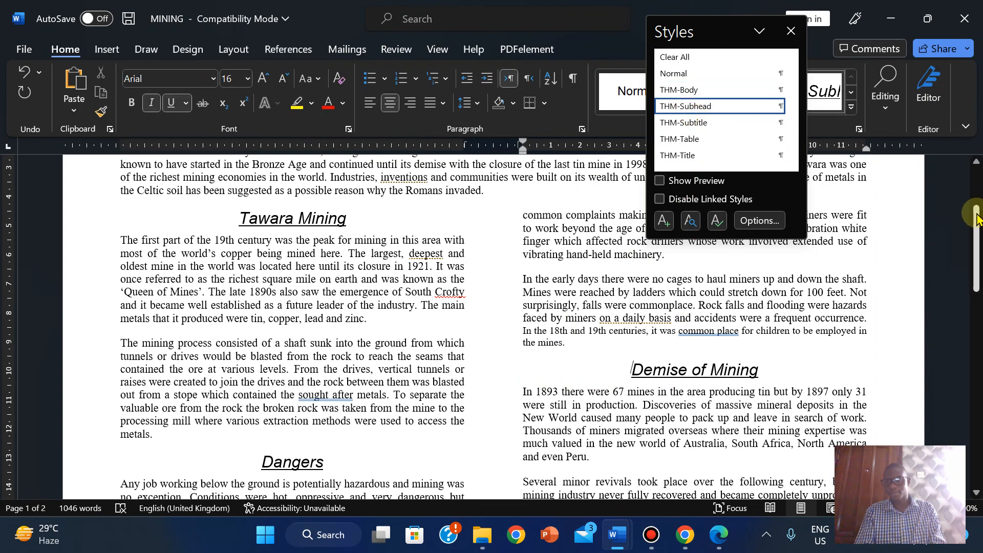
left_click_drag(977, 215, 976, 361)
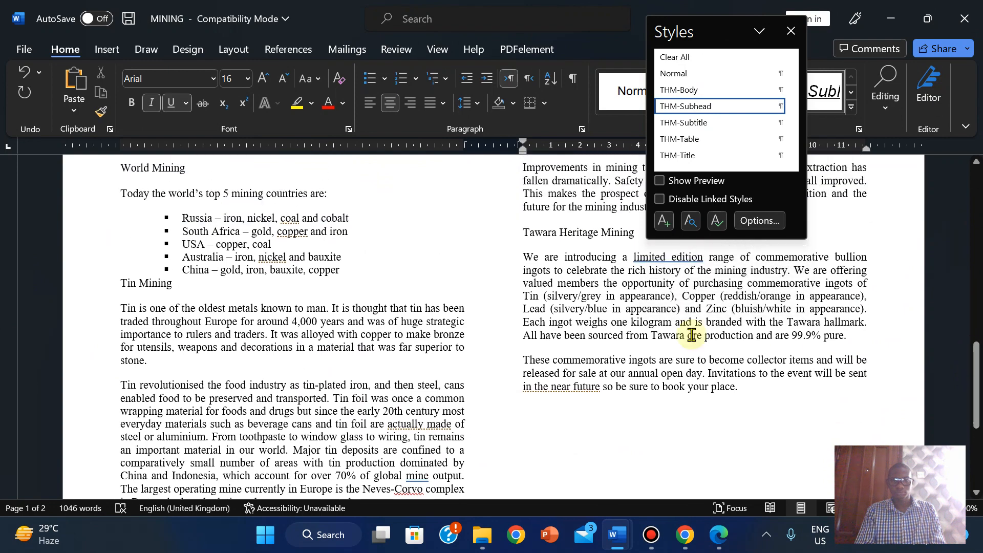
- Apply THM-Subhead to Tawara Heritage Mining, The Future, Tin Mining and World Mining
left_click(525, 235)
left_click(686, 112)
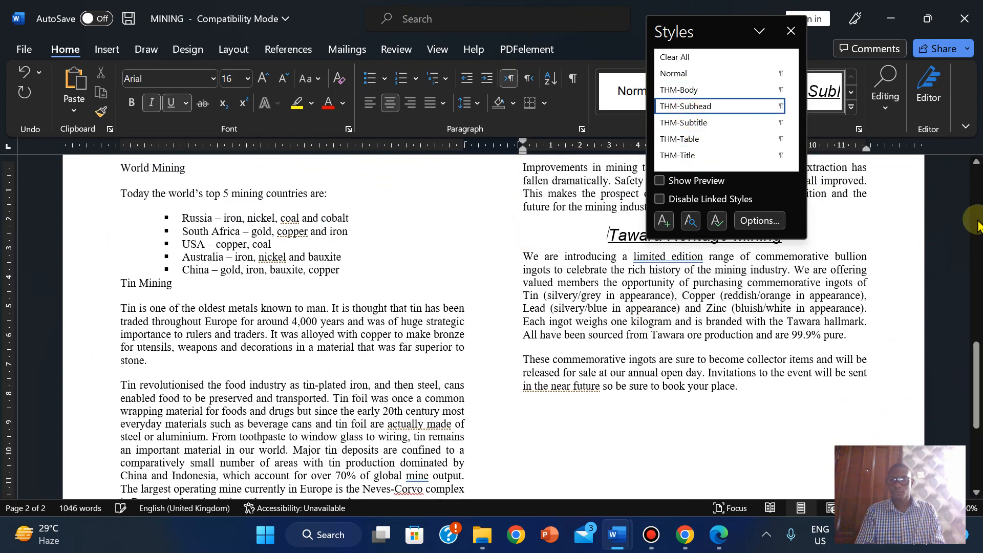
scroll(931, 362, "down", 5)
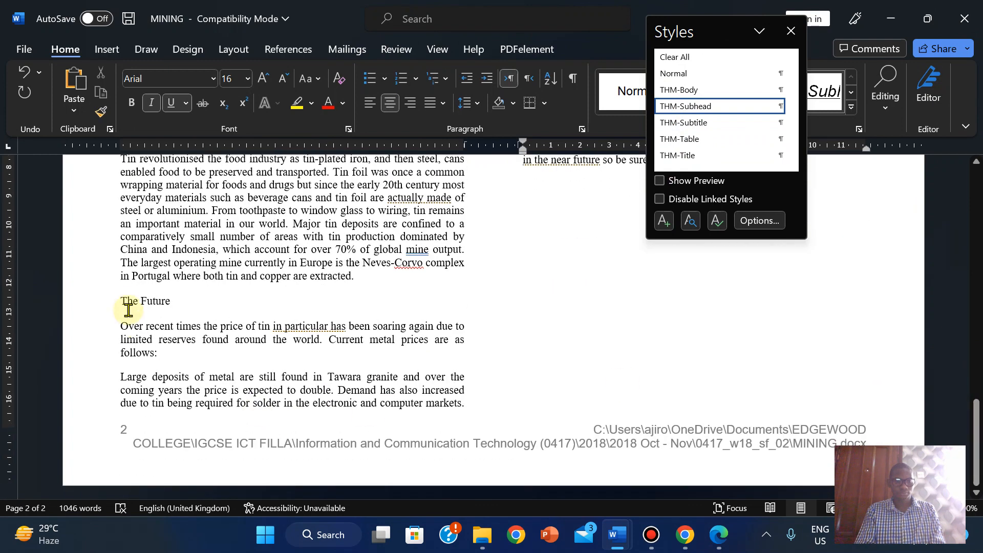
left_click(119, 302)
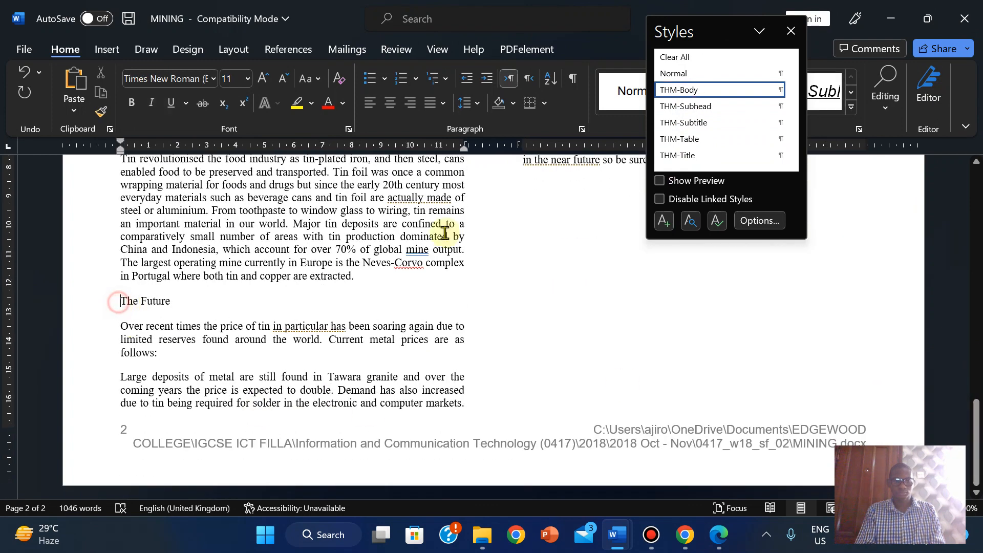
left_click(680, 108)
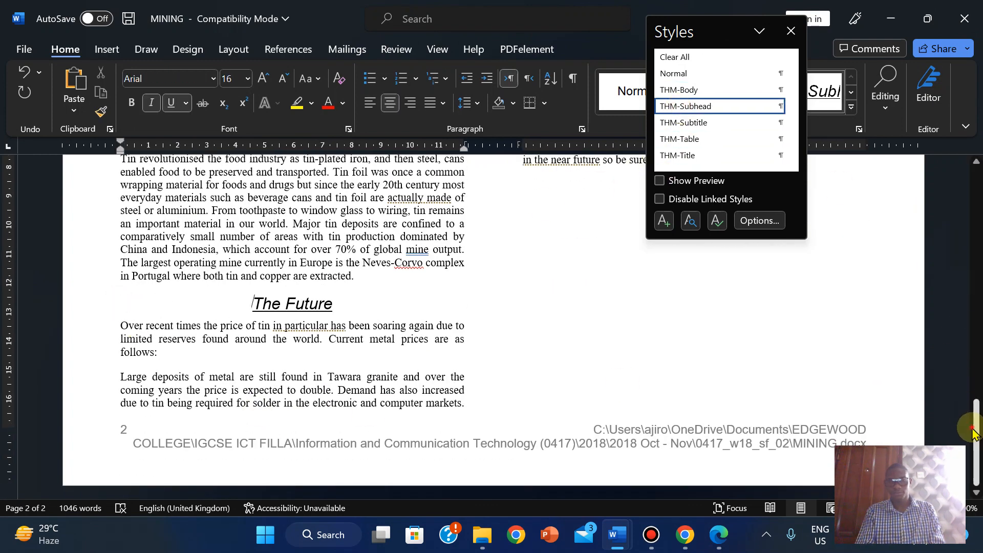
left_click_drag(975, 410, 977, 367)
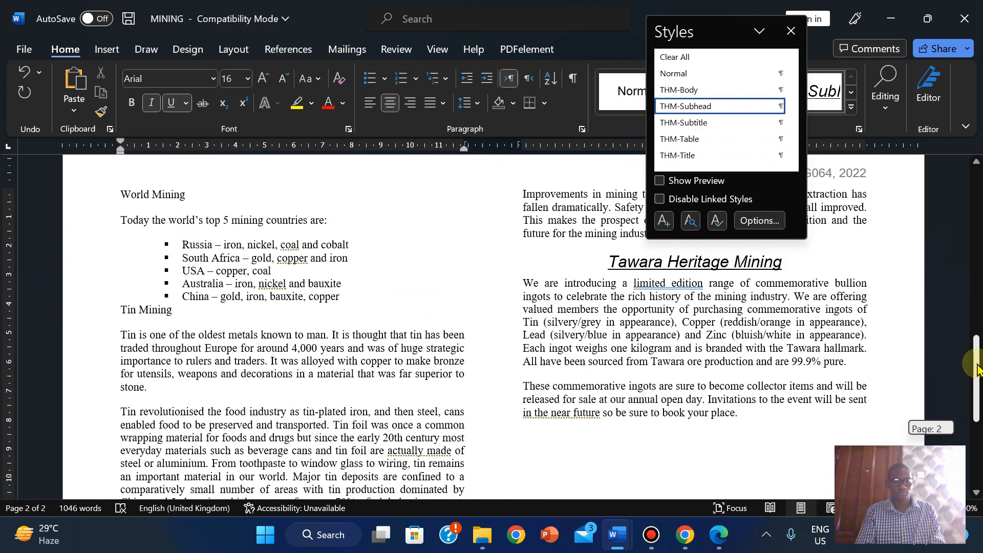
left_click(117, 311)
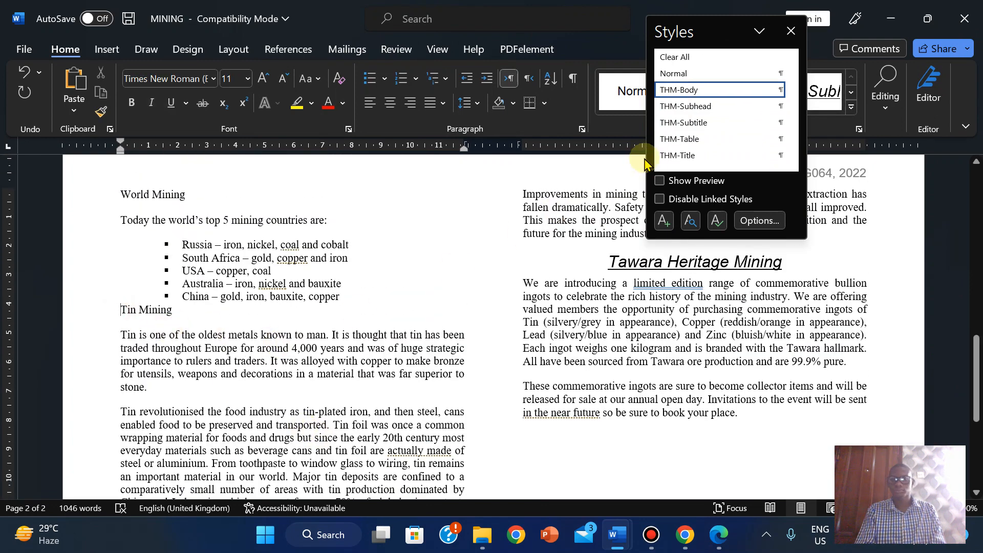
left_click(685, 108)
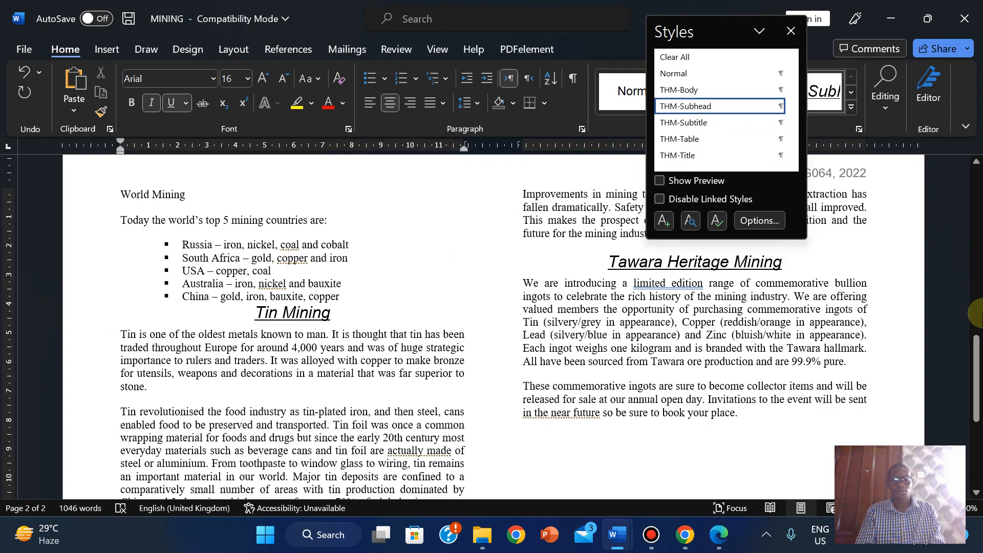
left_click_drag(974, 366, 974, 342)
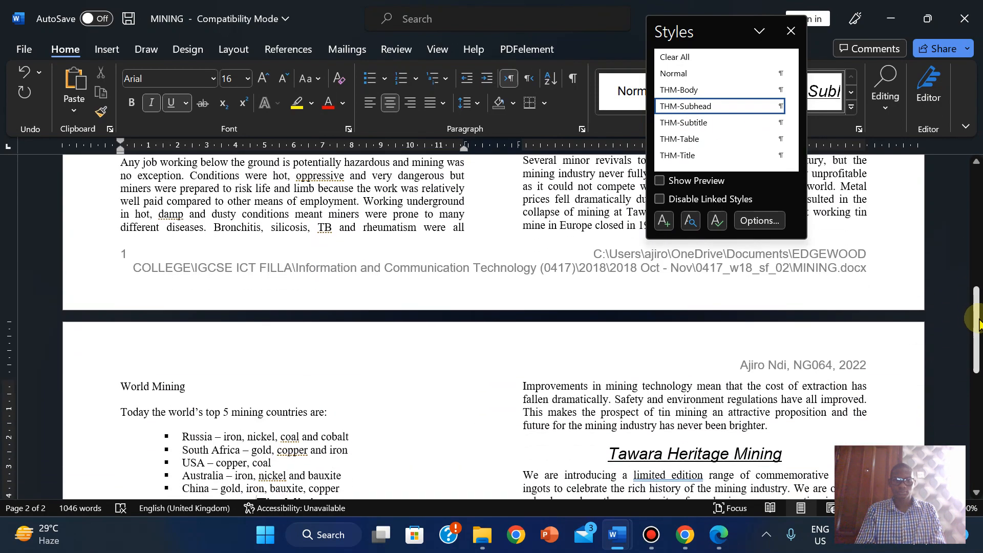
left_click(115, 384)
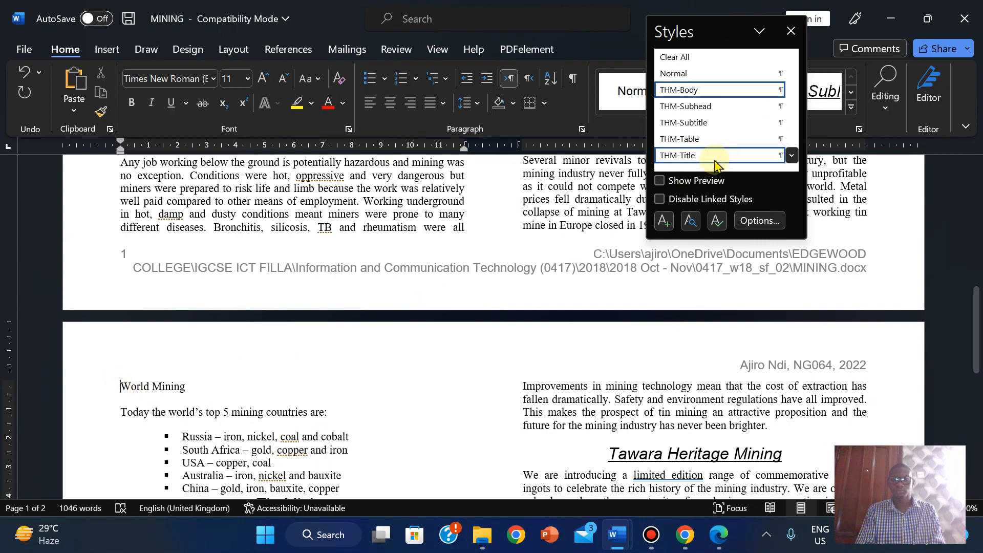
left_click(710, 108)
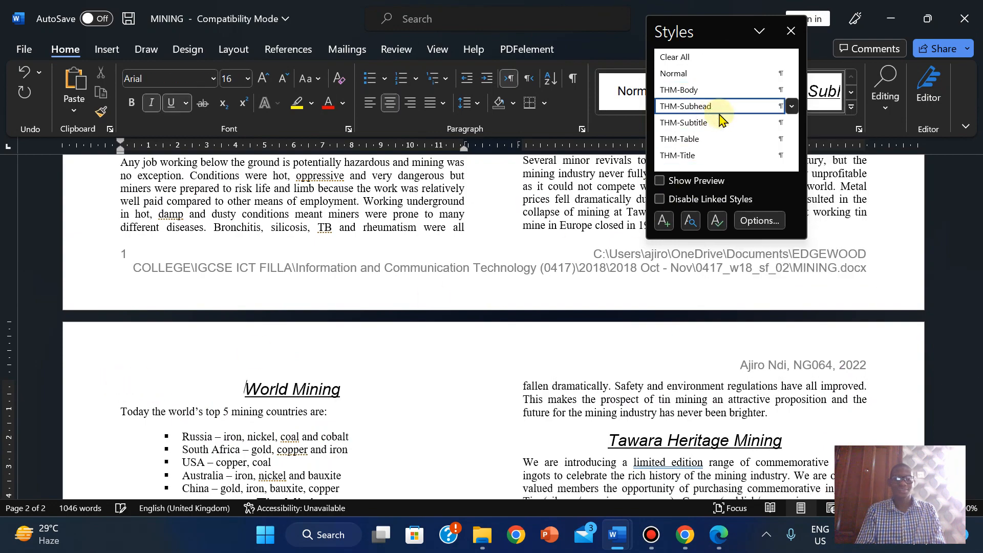
left_click_drag(976, 331, 976, 309)
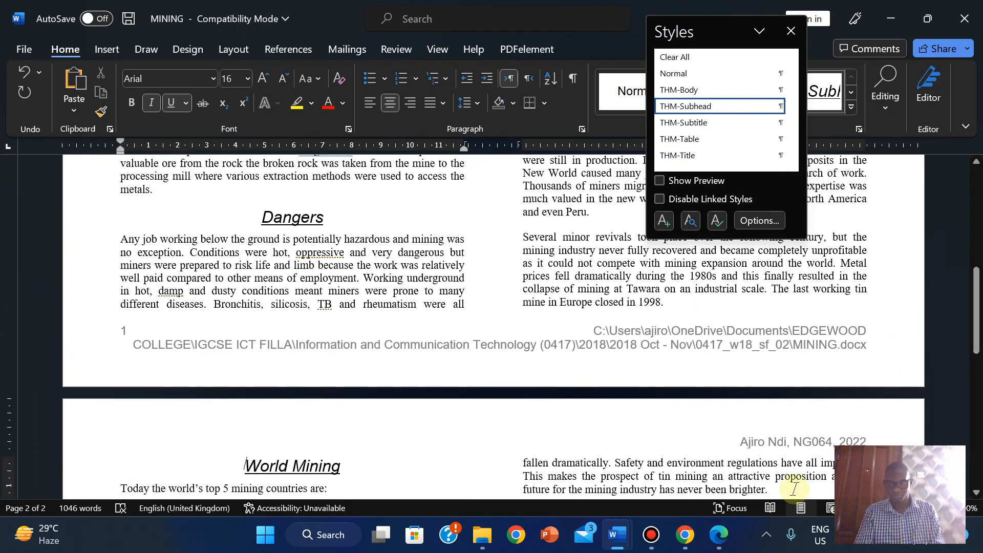
- Select exam questions 10 to 12 and highlight them yellow from the right-click menu
left_click(719, 535)
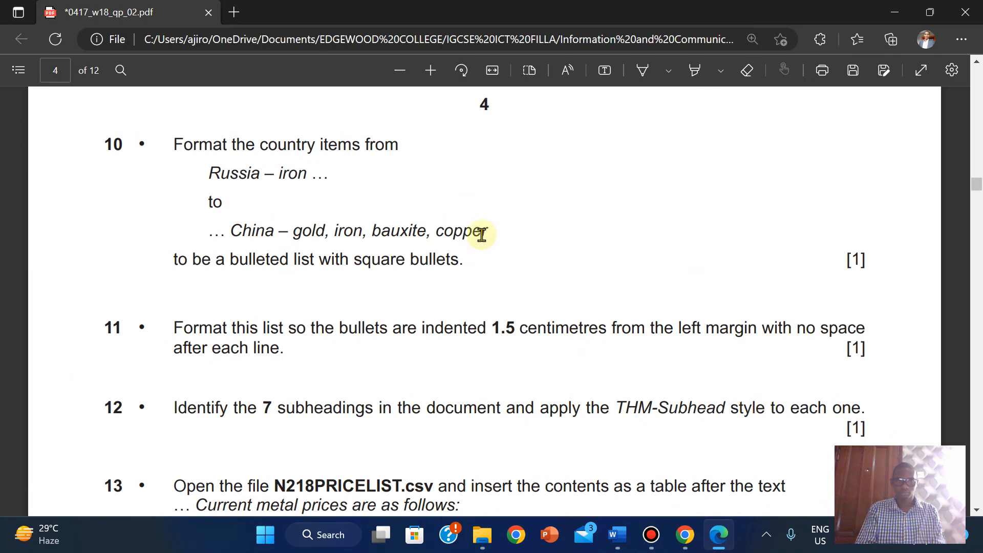
left_click_drag(173, 141, 862, 428)
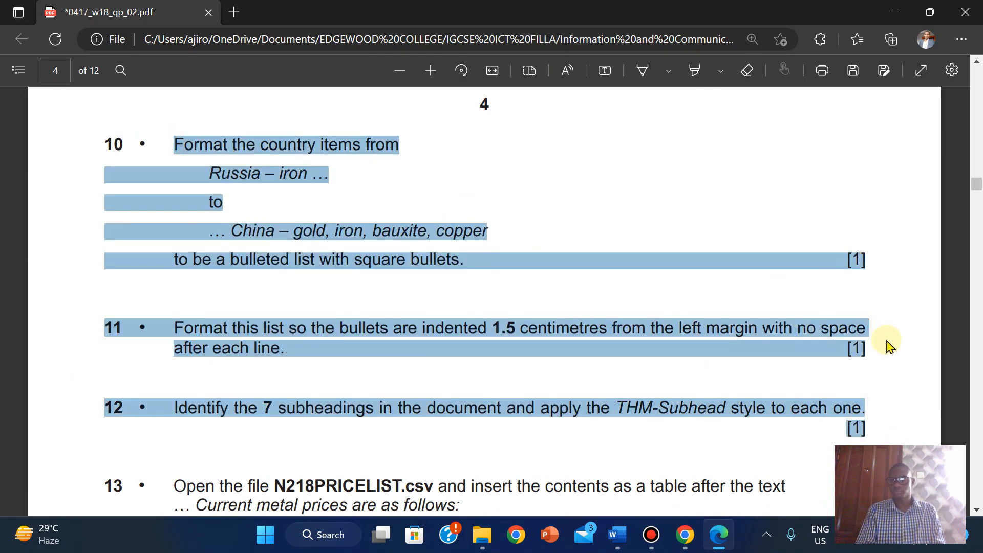
right_click(845, 408)
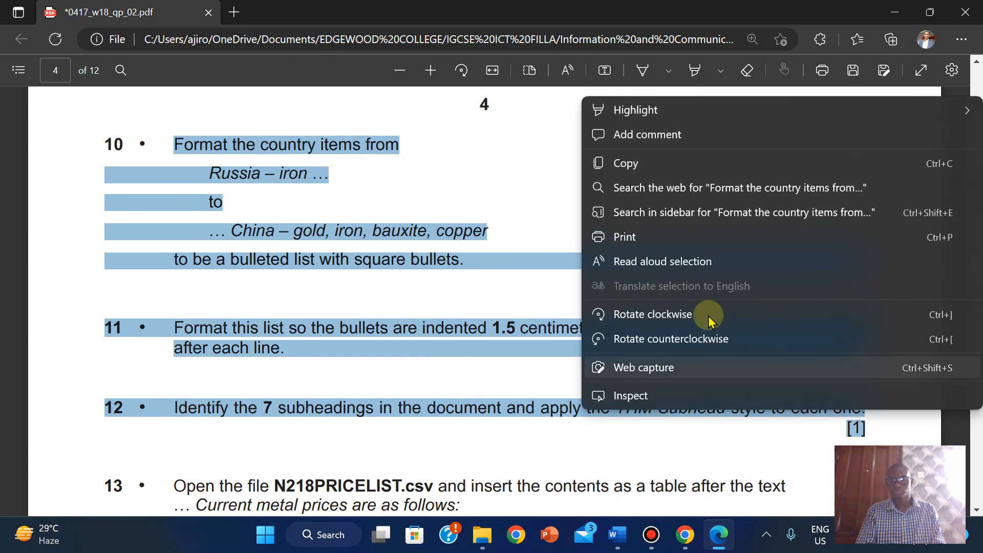
mouse_move(630, 110)
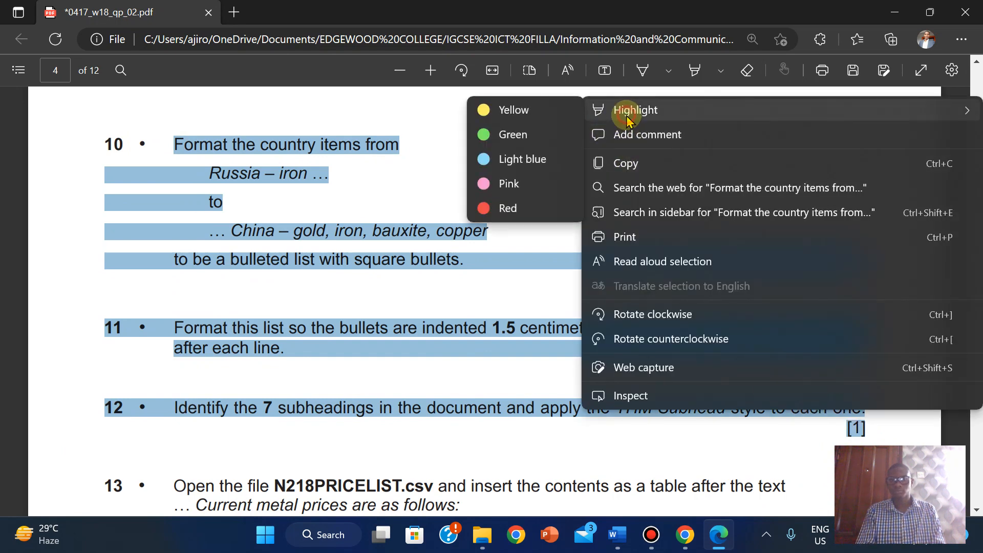
left_click(509, 112)
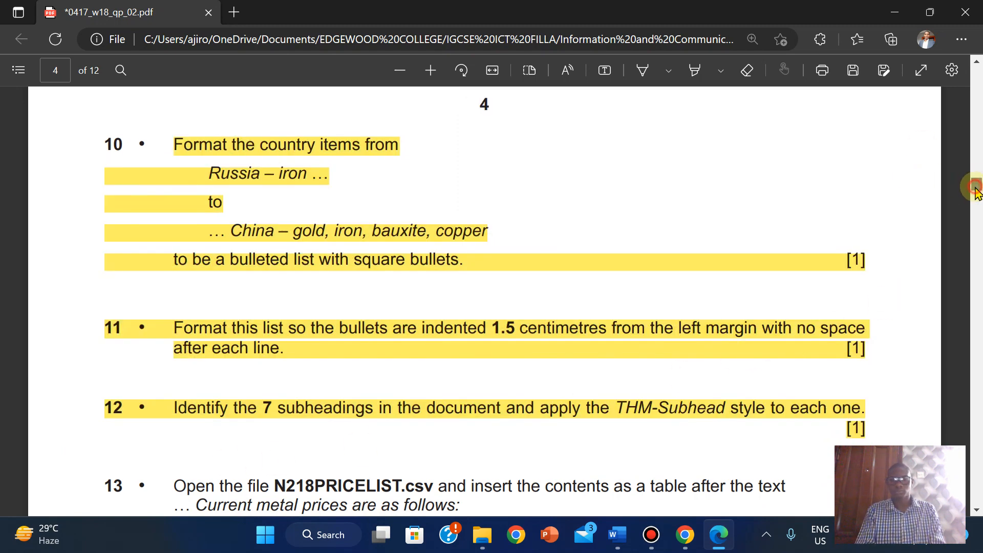
left_click_drag(975, 192, 975, 198)
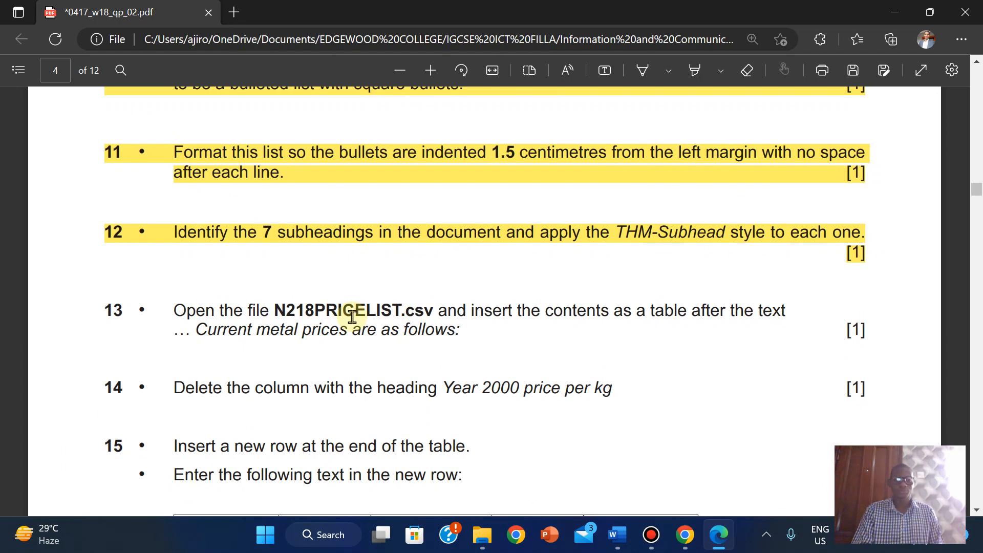
- Open N218PRICELIST from the 0417_w18_sf_02 folder in File Explorer
mouse_move(479, 543)
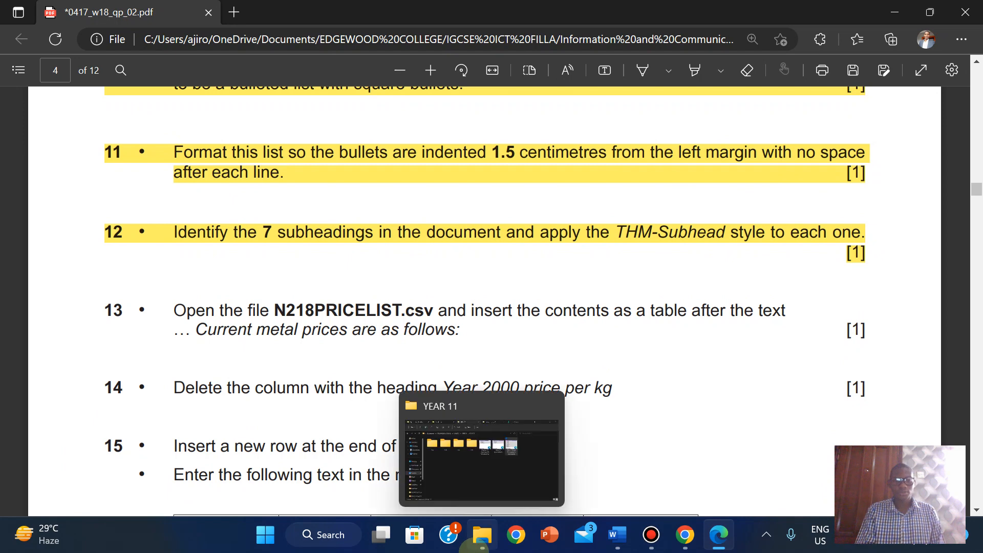
left_click(478, 485)
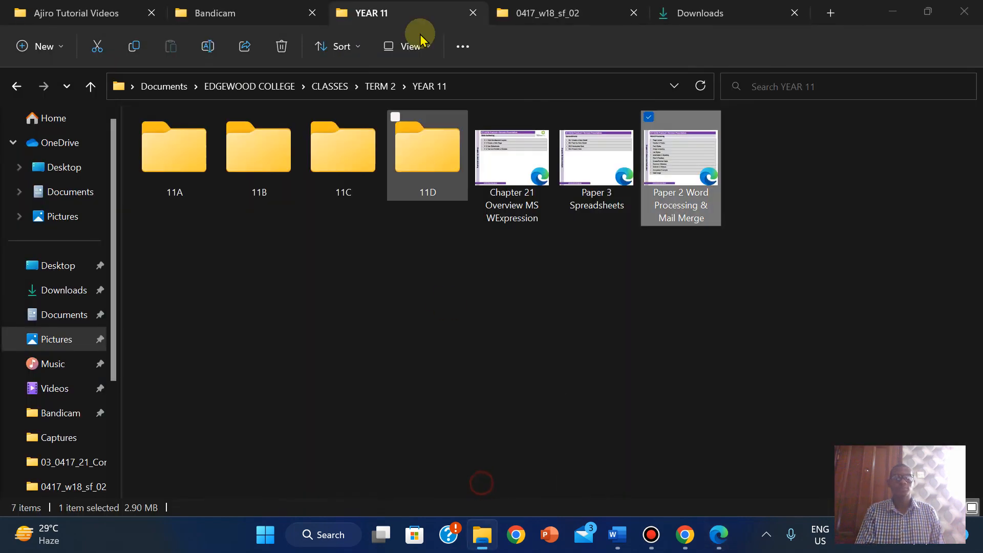
left_click(532, 20)
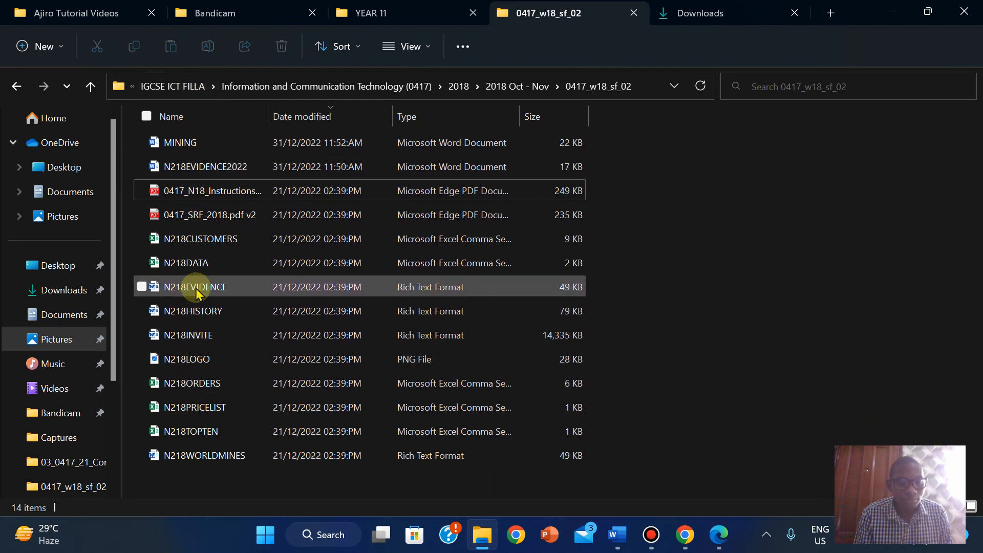
double_click(193, 416)
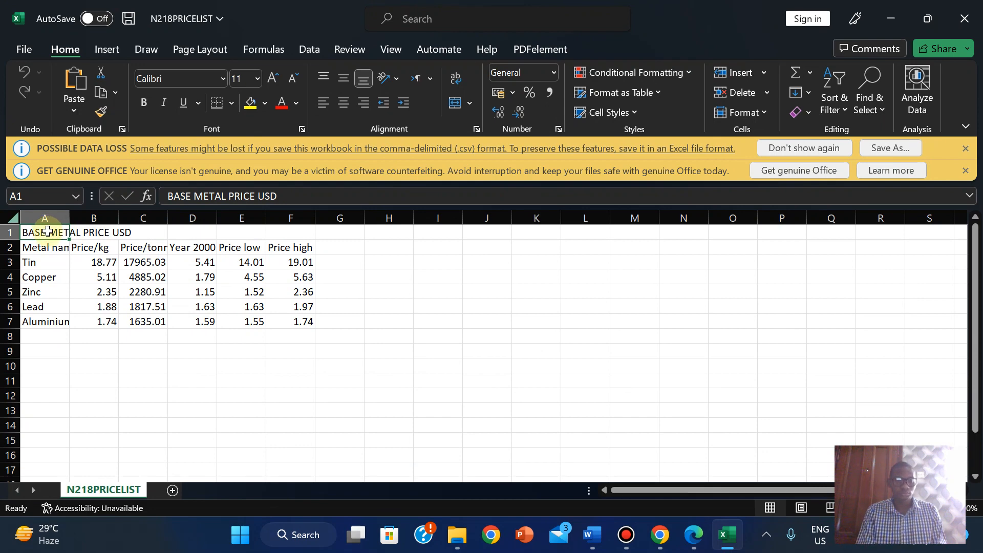
- Select the metal price table A1:F7, then bring the MINING document back
left_click_drag(48, 232, 296, 318)
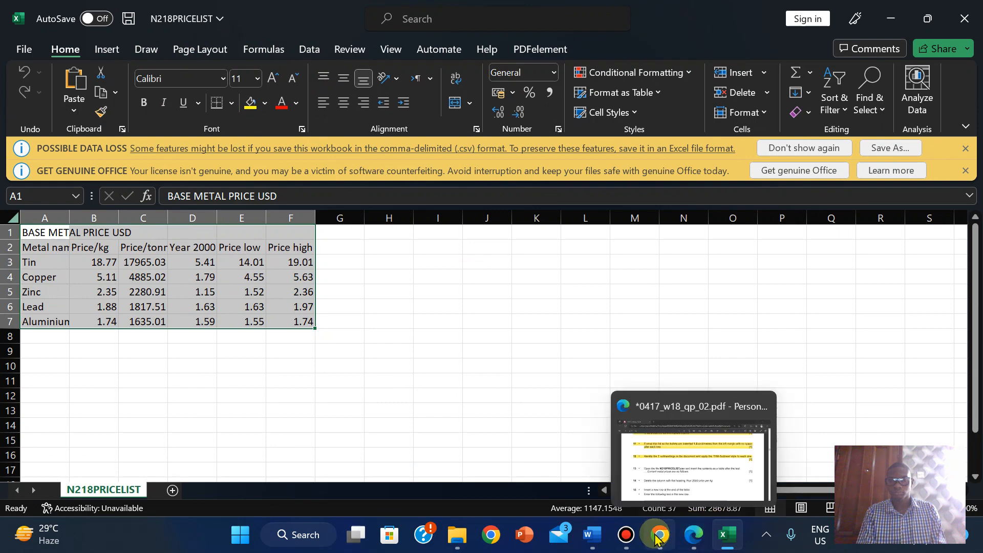
mouse_move(593, 534)
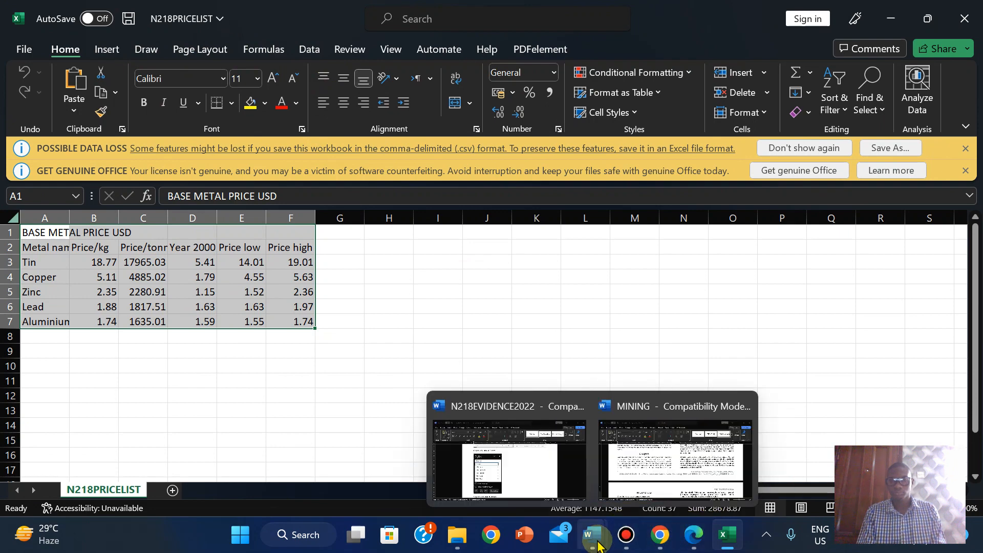
left_click(655, 442)
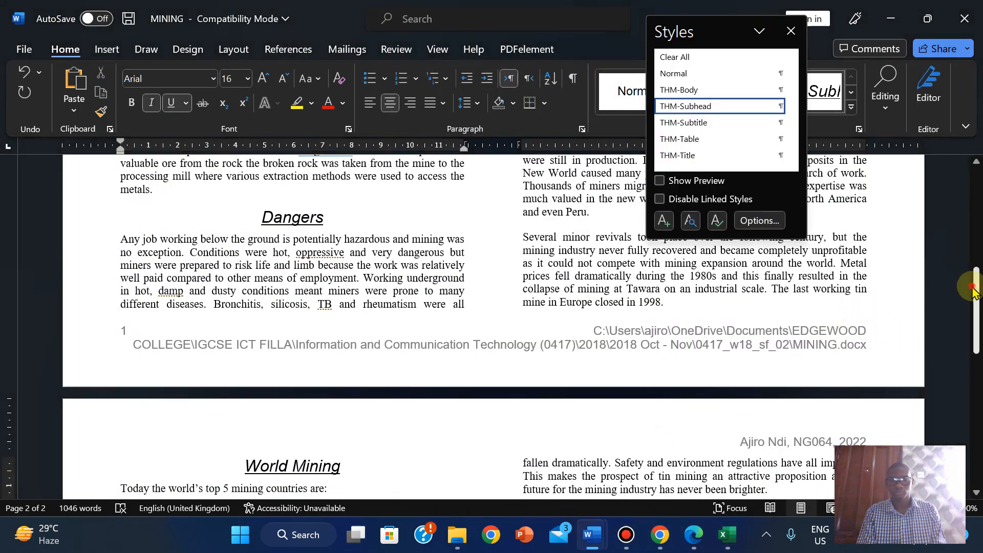
- Find 'current' and insert an empty line after 'Current metal prices are as follows:'
left_click_drag(976, 286, 976, 298)
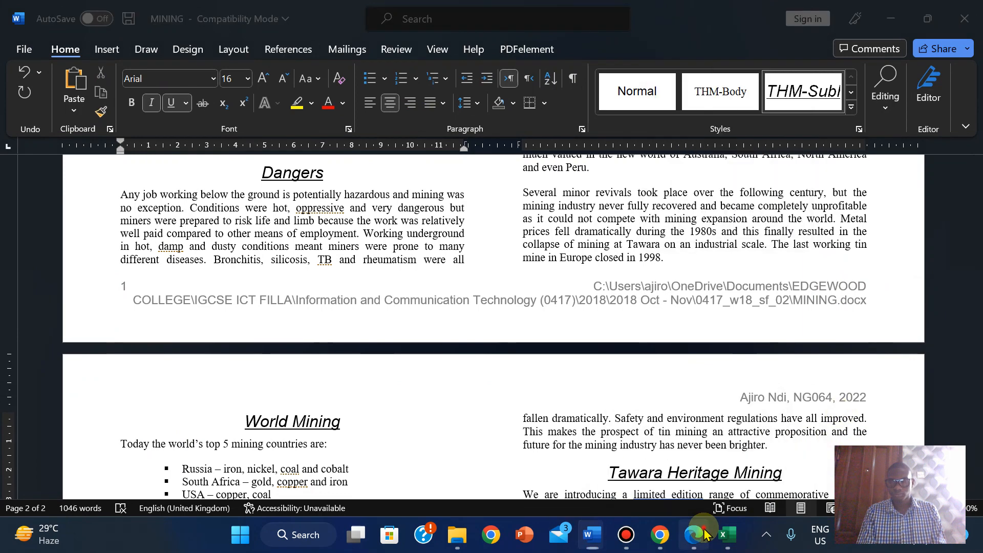
left_click(694, 535)
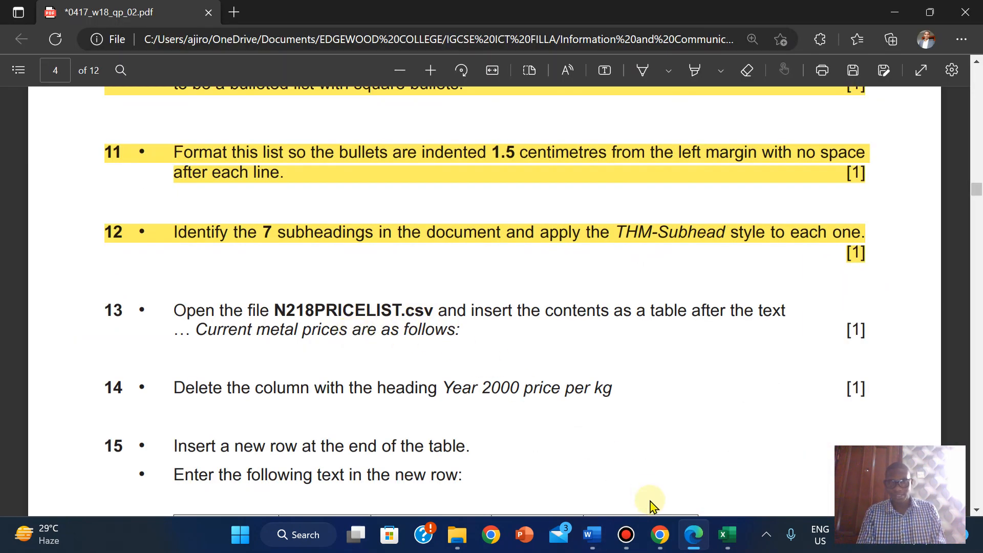
mouse_move(686, 528)
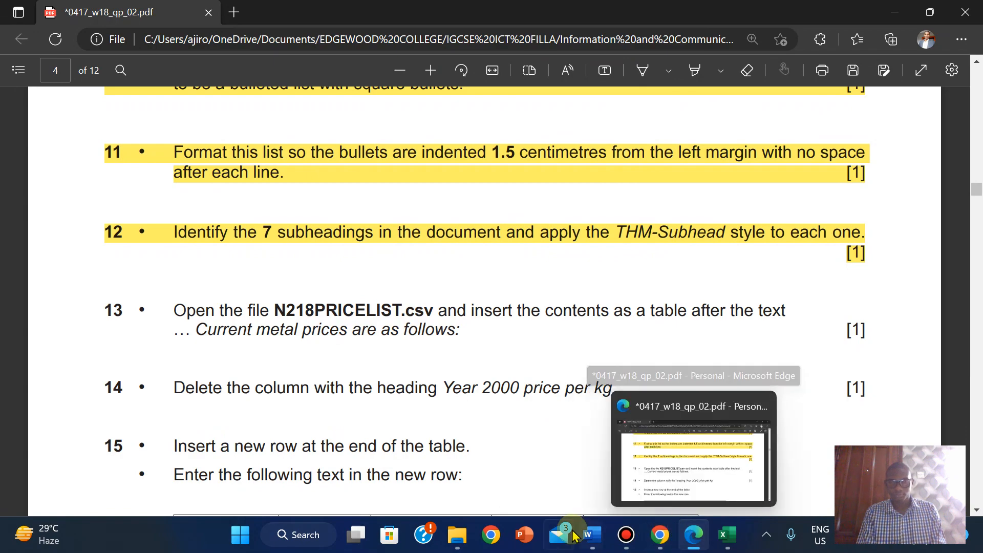
mouse_move(592, 535)
left_click(660, 463)
left_click(661, 463)
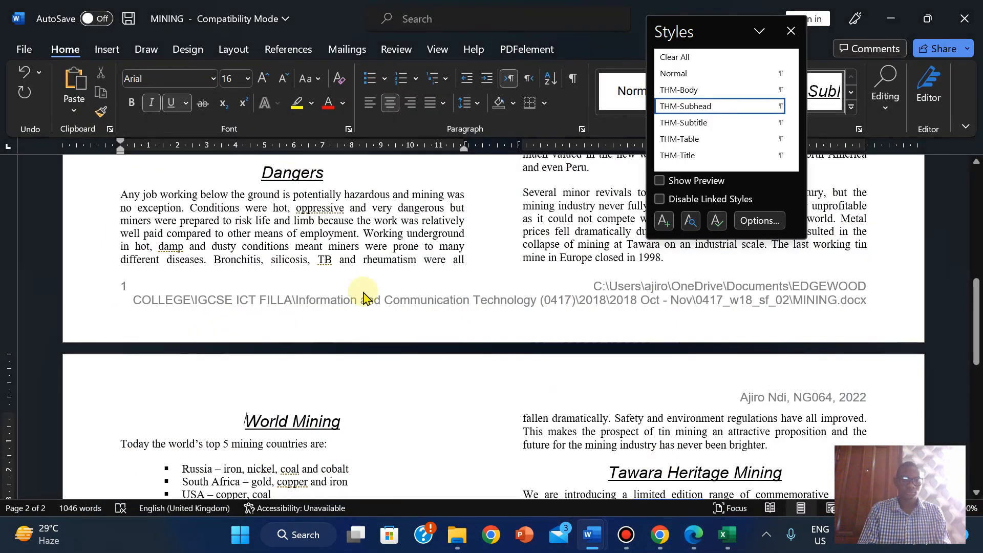
key("ctrl+f")
type("curr")
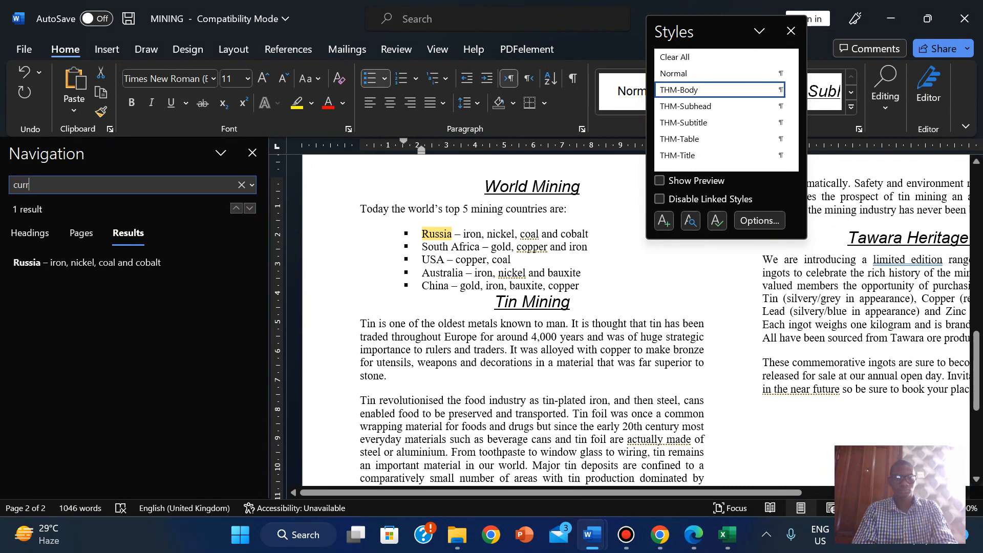
type("ent")
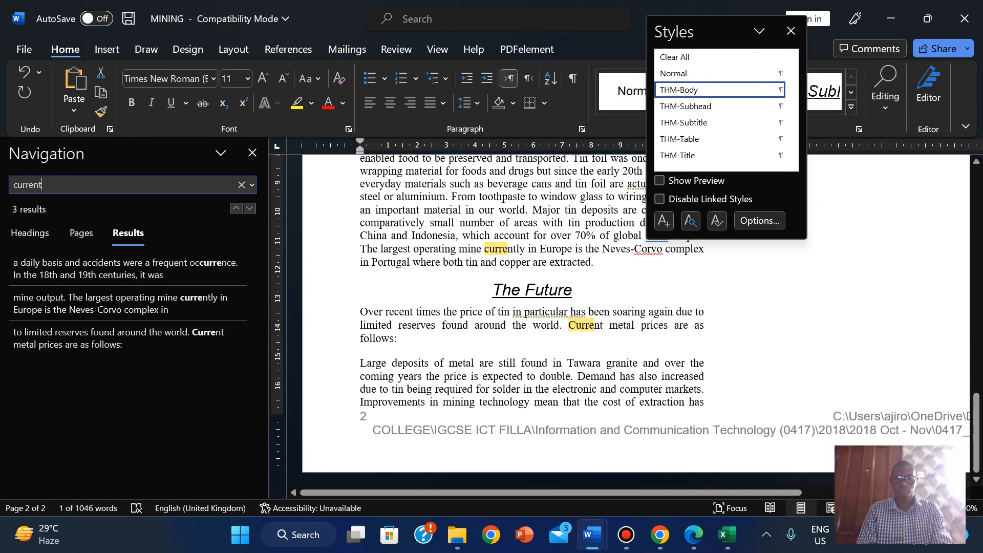
left_click(410, 338)
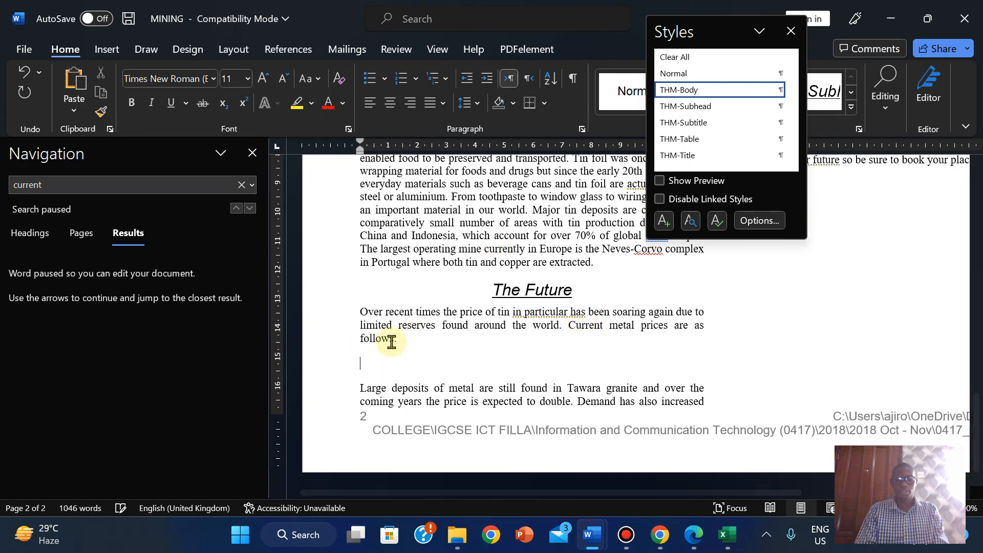
key("Return")
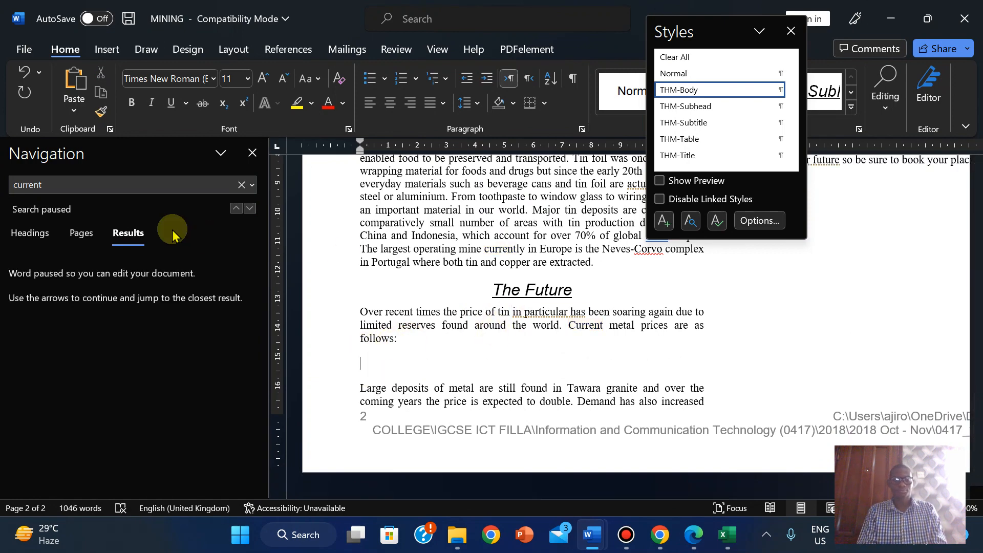
left_click(252, 152)
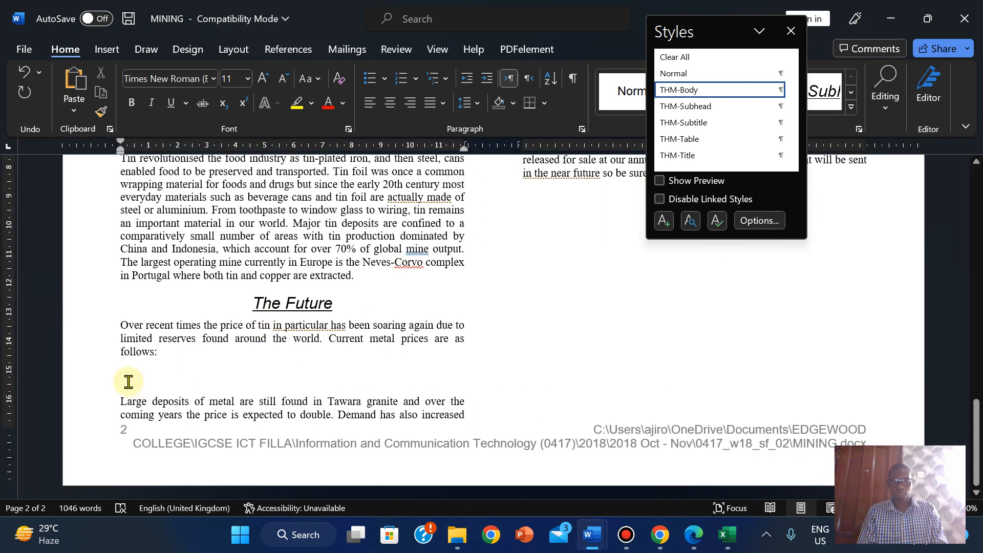
left_click(106, 48)
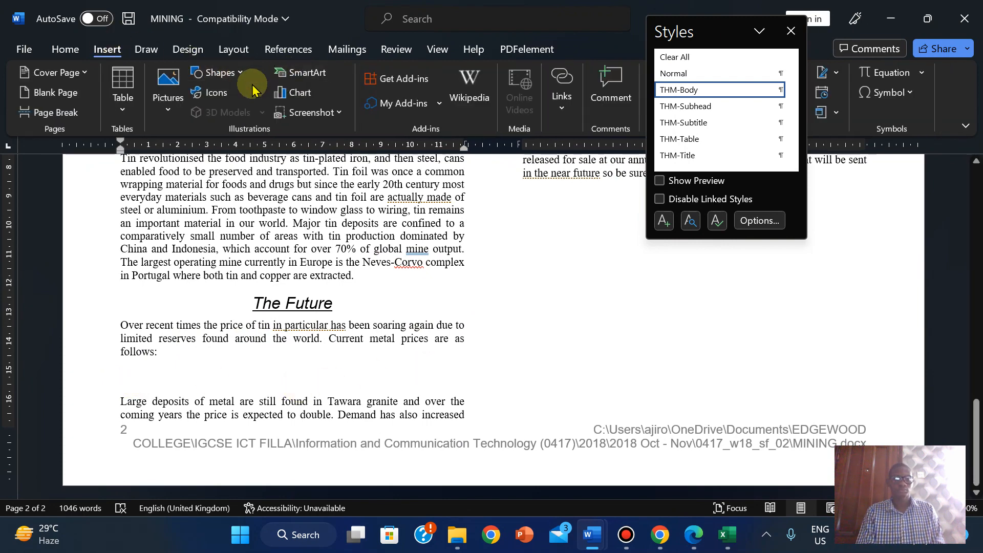
left_click(130, 113)
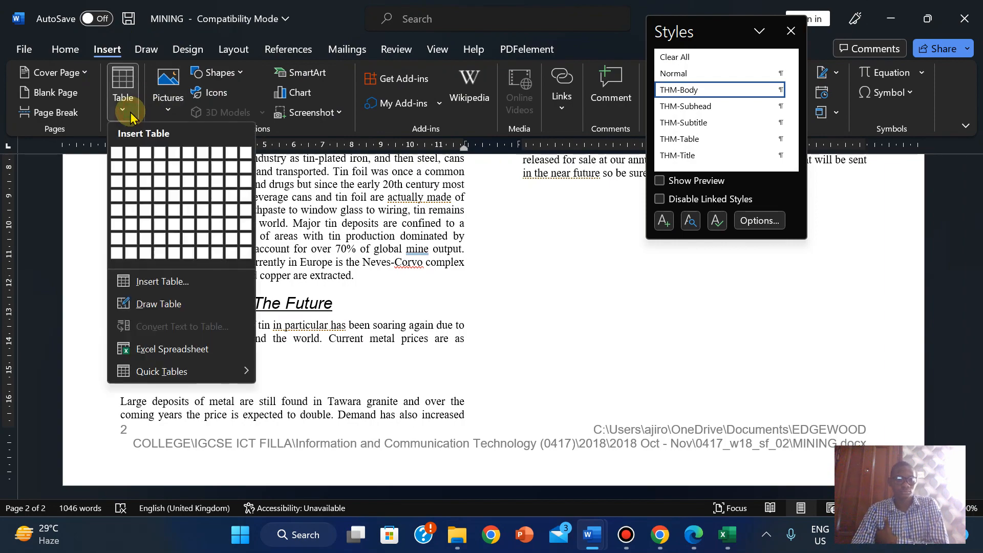
left_click(147, 350)
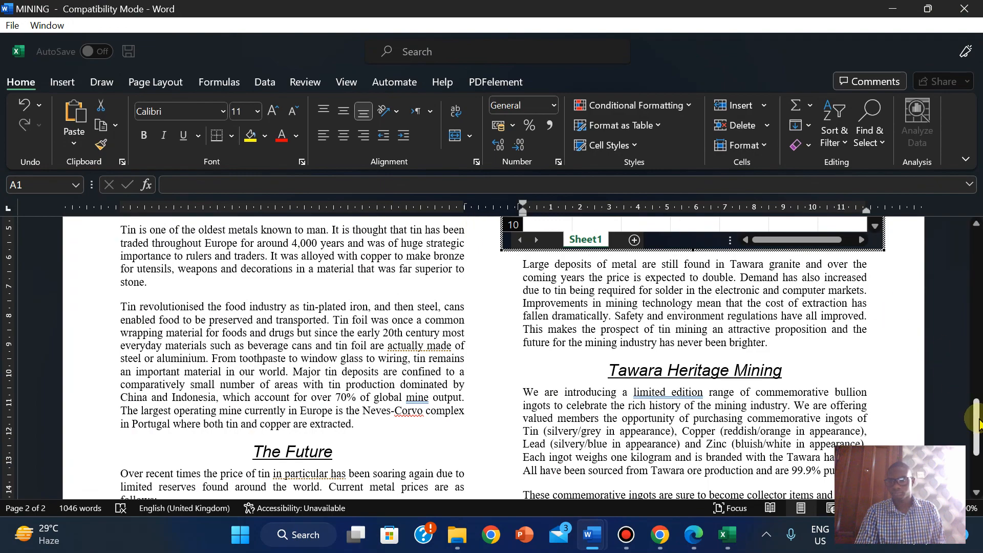
left_click_drag(976, 407, 973, 493)
left_click(311, 477)
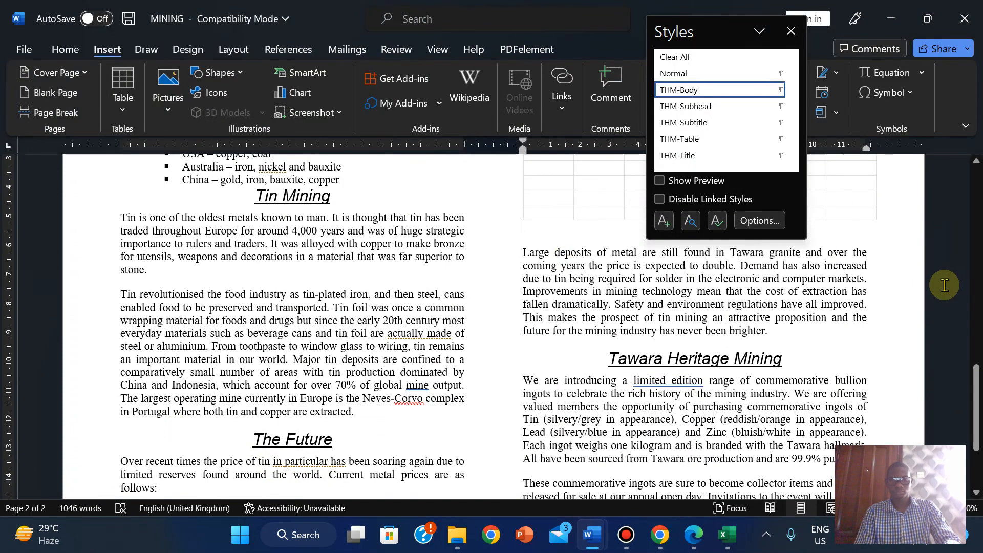
key("ctrl+z")
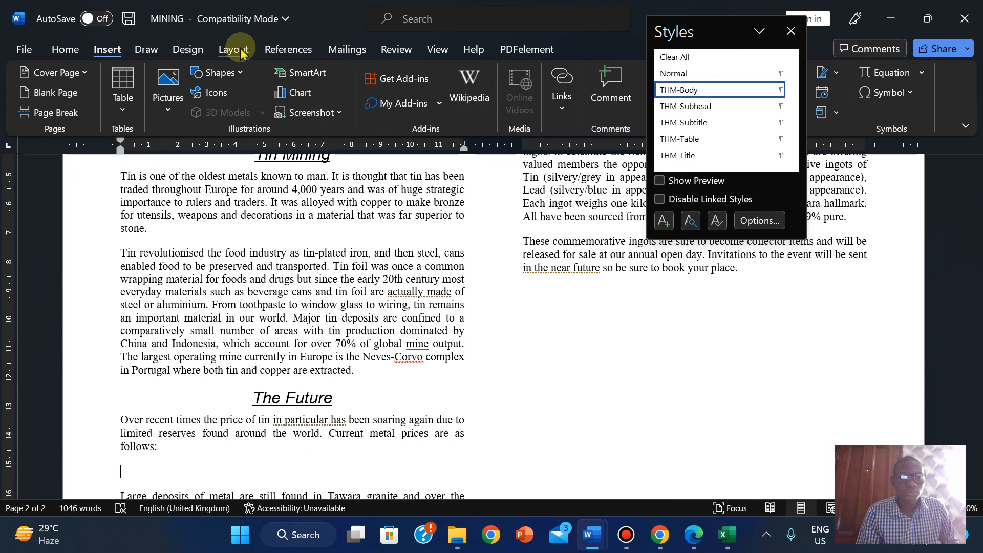
- Copy the N218PRICELIST metal price table A1:F7 with All Borders applied, then return to the MINING document
left_click(729, 544)
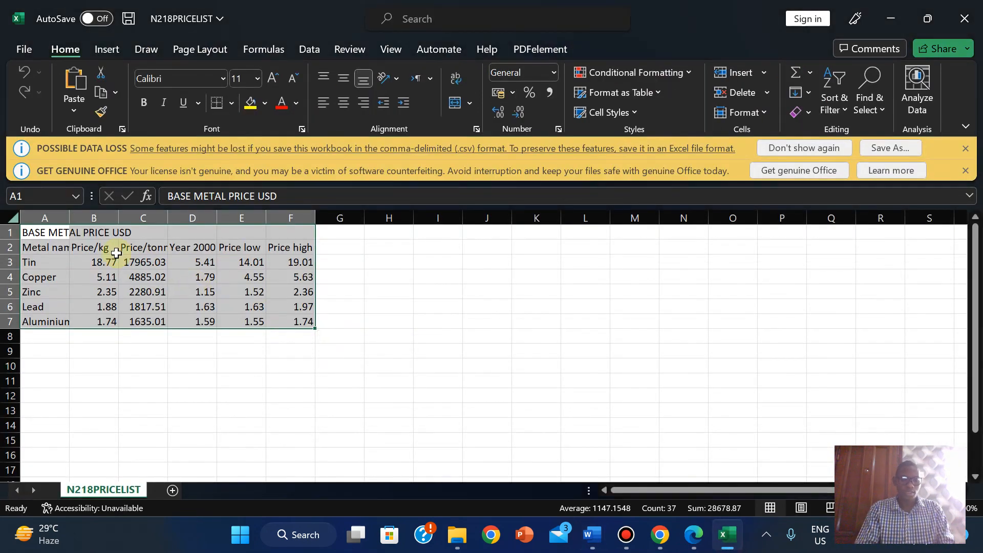
key("ctrl+c")
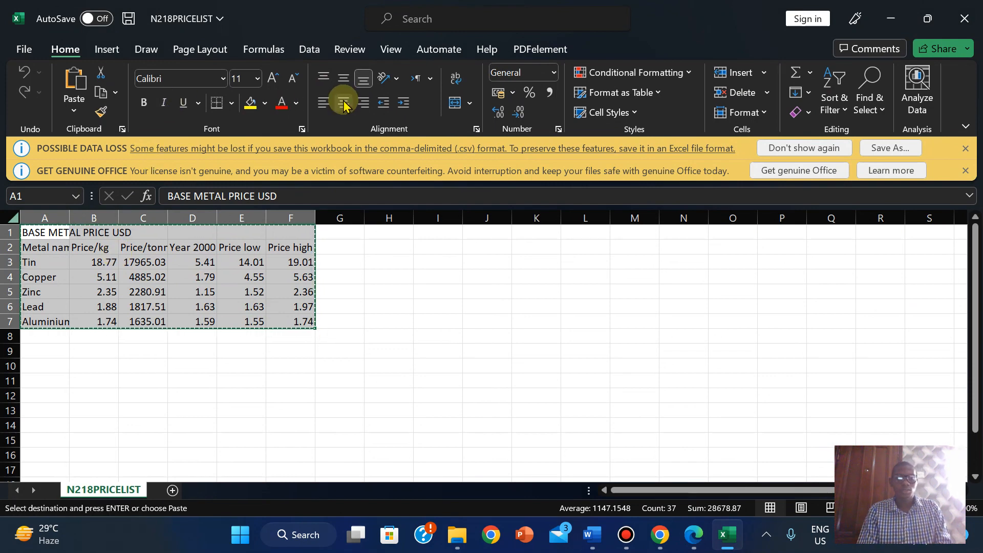
left_click(233, 104)
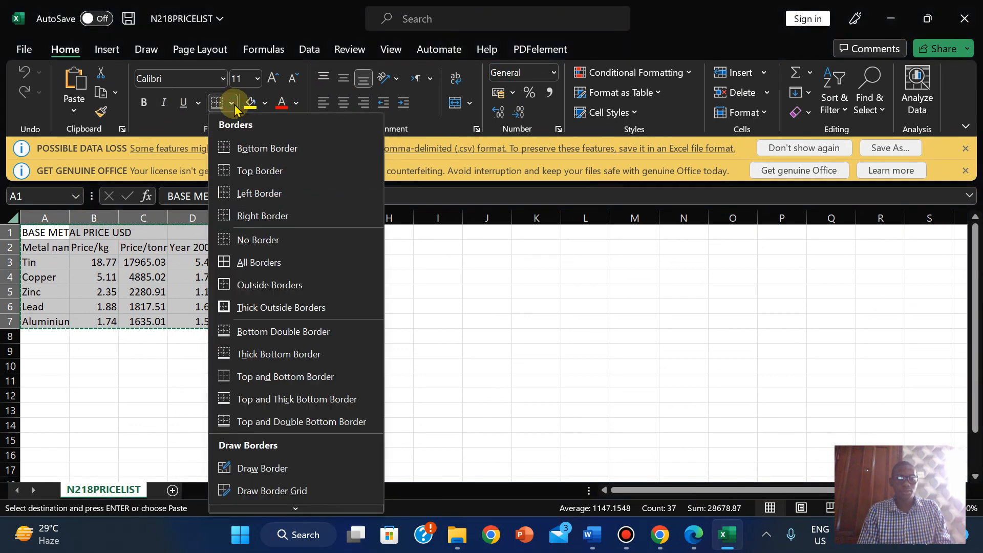
left_click(243, 263)
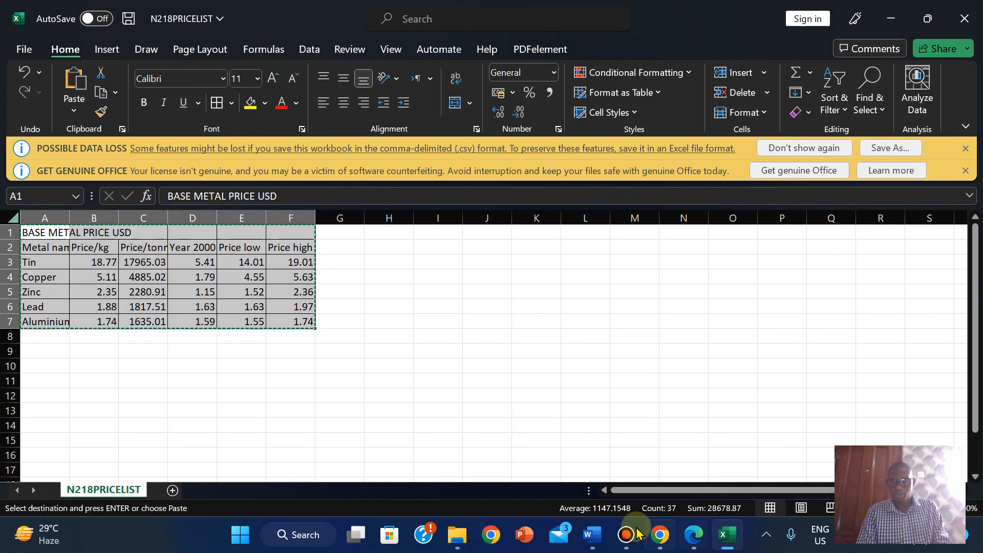
mouse_move(591, 534)
left_click(647, 457)
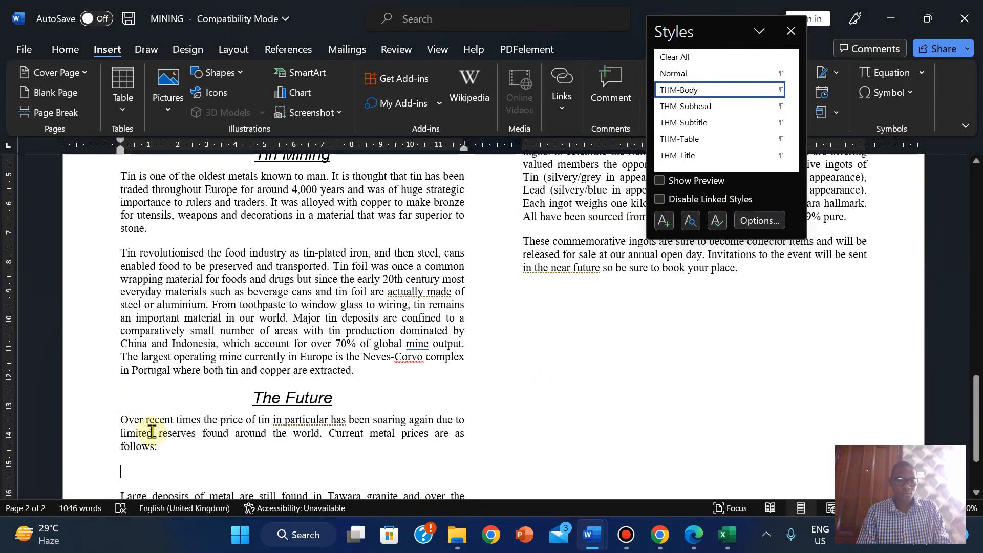
- Paste the price table on the empty line after 'follows:' with Use Destination Styles
right_click(121, 468)
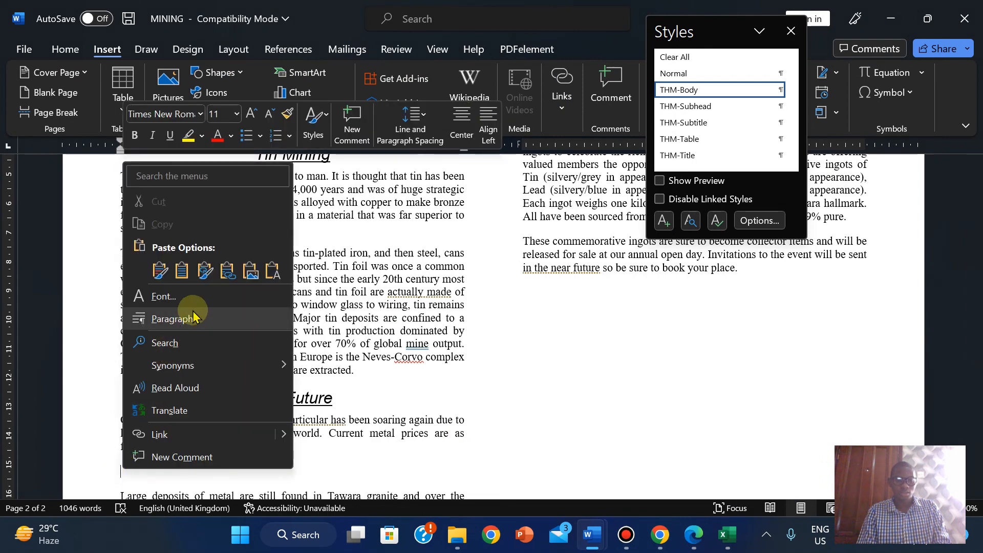
left_click(184, 269)
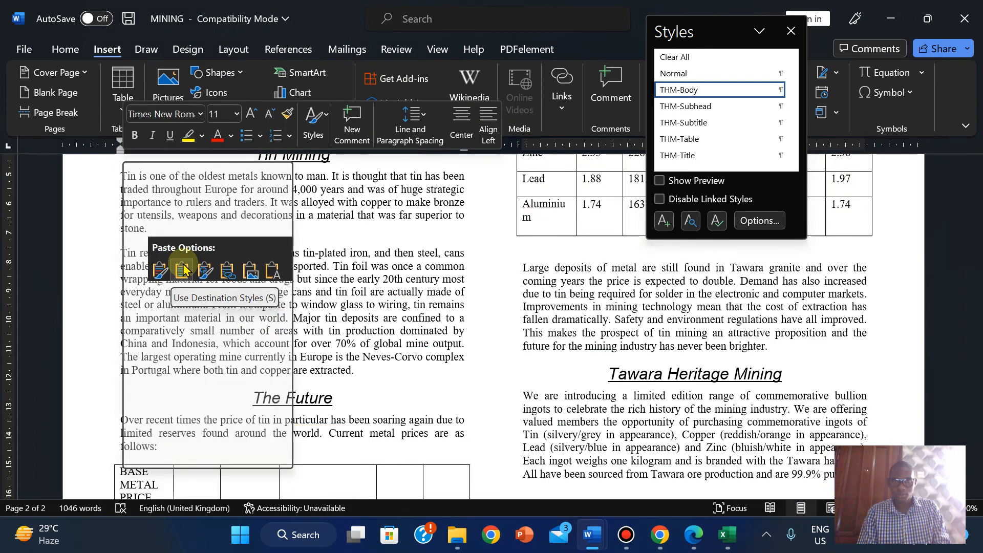
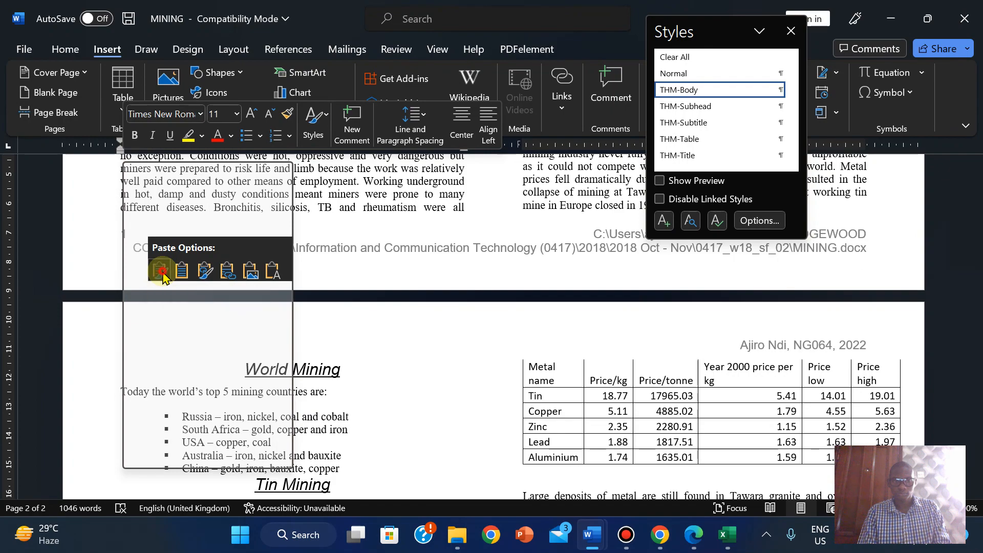
- Apply Keep Source Formatting to the pasted price table, then select the whole table
left_click(162, 272)
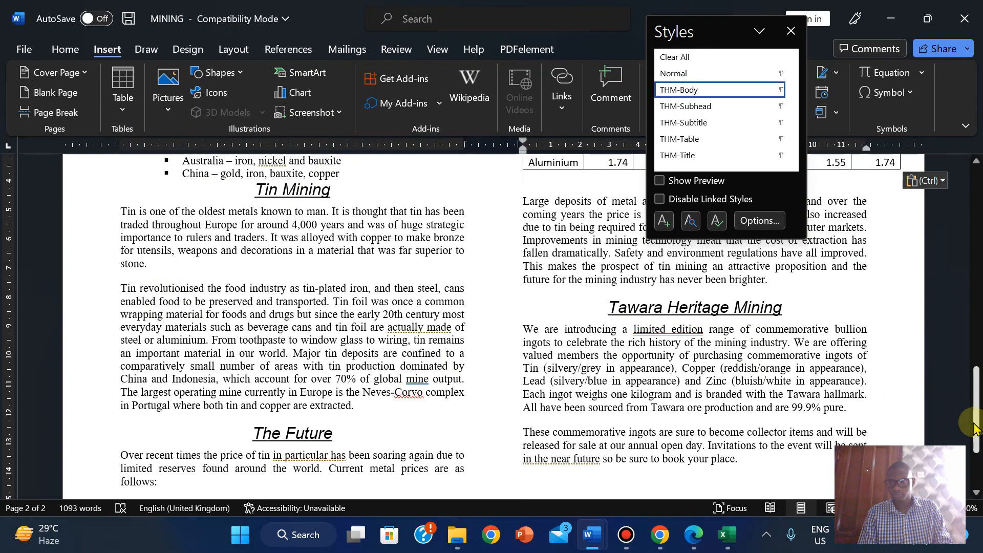
left_click_drag(974, 427, 974, 459)
left_click(114, 364)
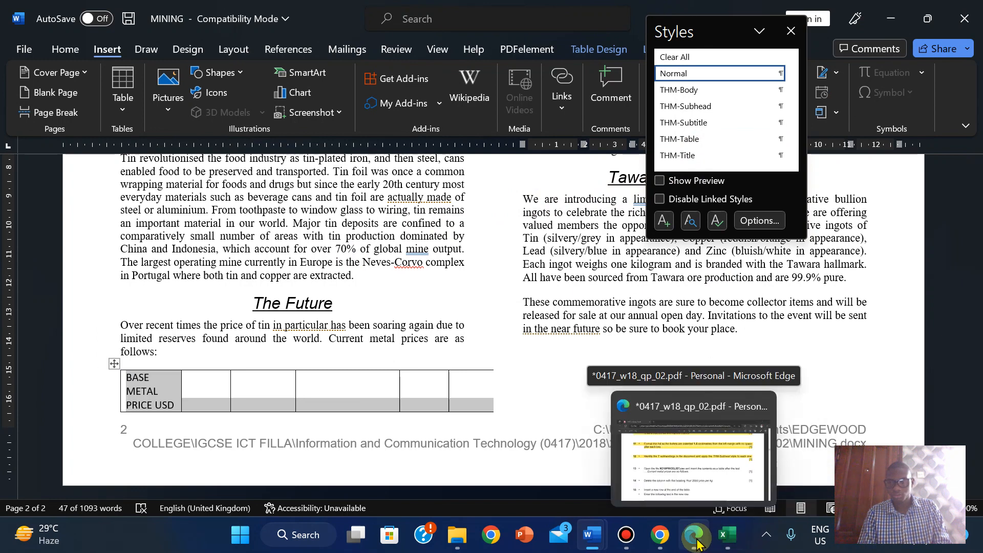
left_click(697, 544)
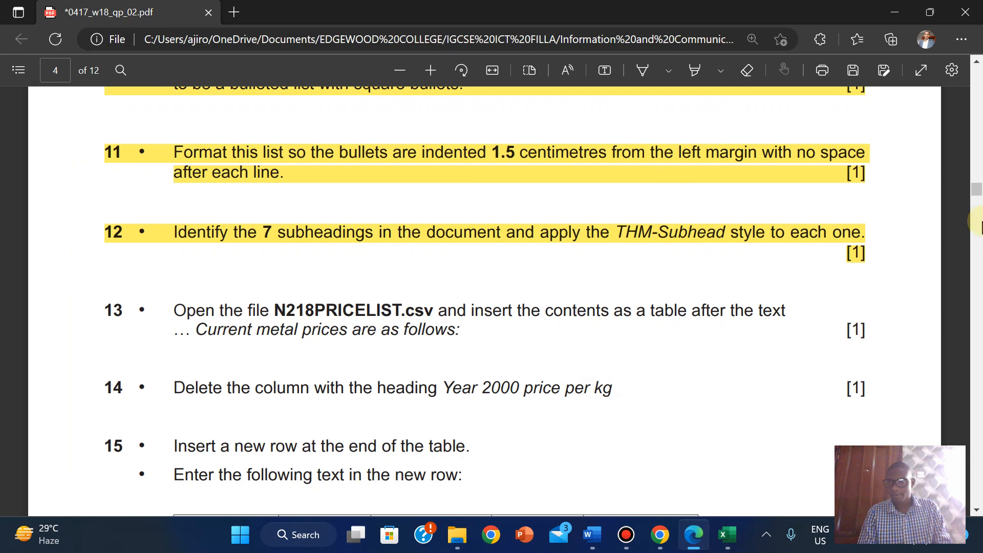
- Scroll the question paper to questions 14–17 on the Year 2000 column and Nickel row
left_click_drag(978, 198, 977, 205)
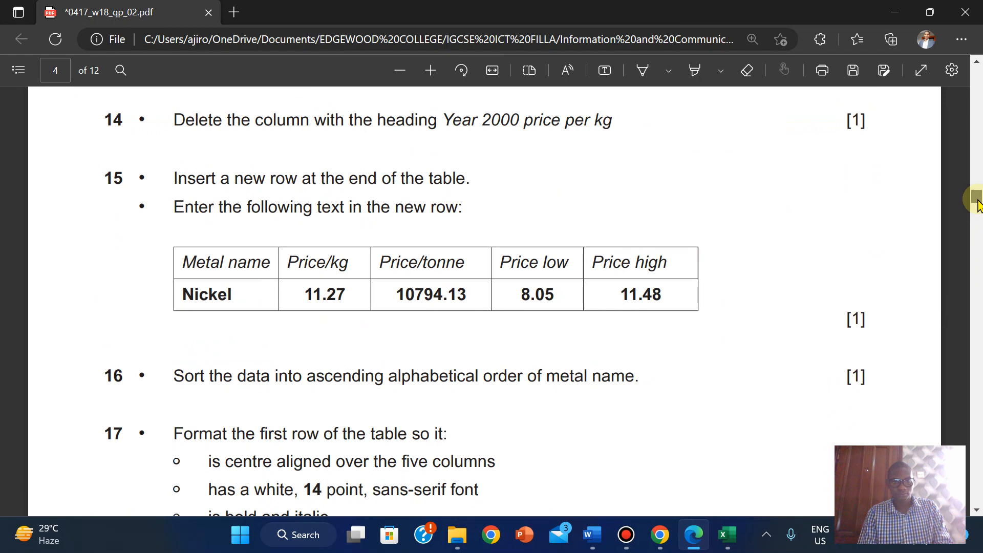
mouse_move(978, 201)
left_mouse_down()
mouse_move(979, 214)
mouse_move(979, 200)
left_mouse_up()
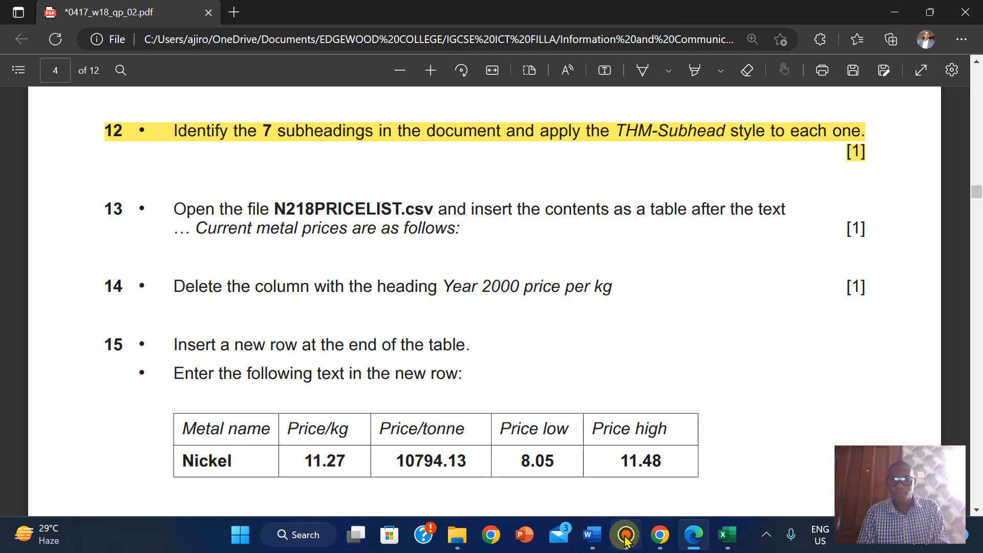
mouse_move(692, 528)
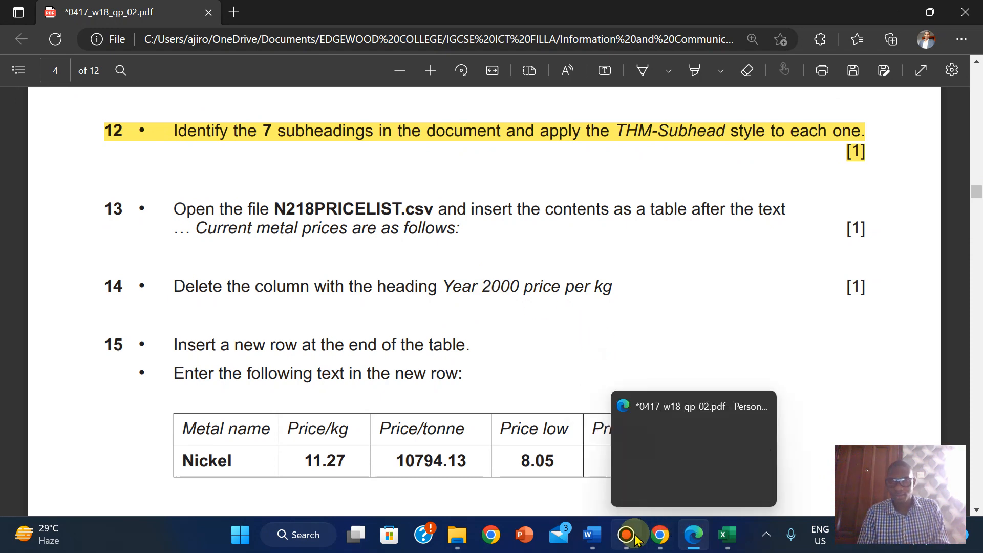
mouse_move(593, 533)
left_click(675, 442)
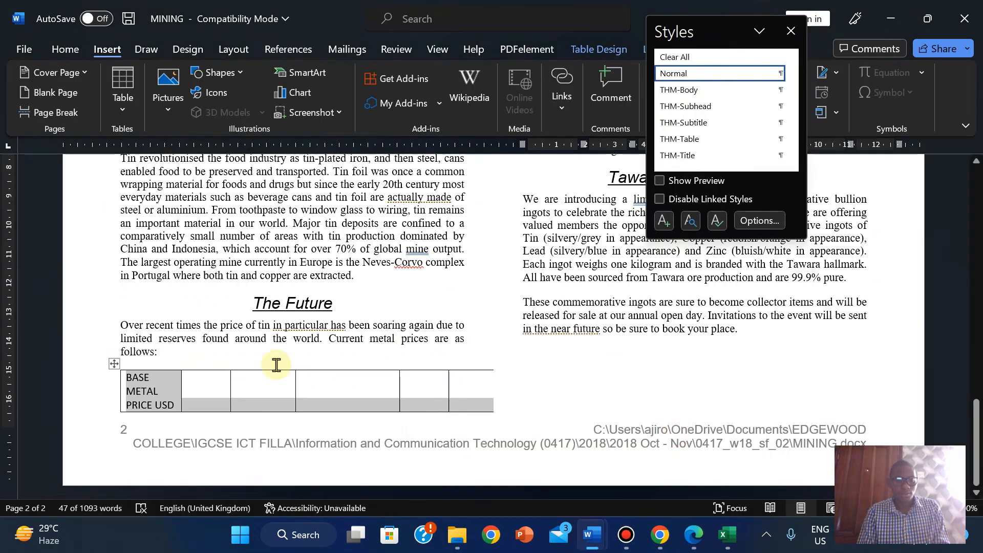
- Select the Year 2000 price per kg column of the pasted table
left_click_drag(978, 458, 973, 373)
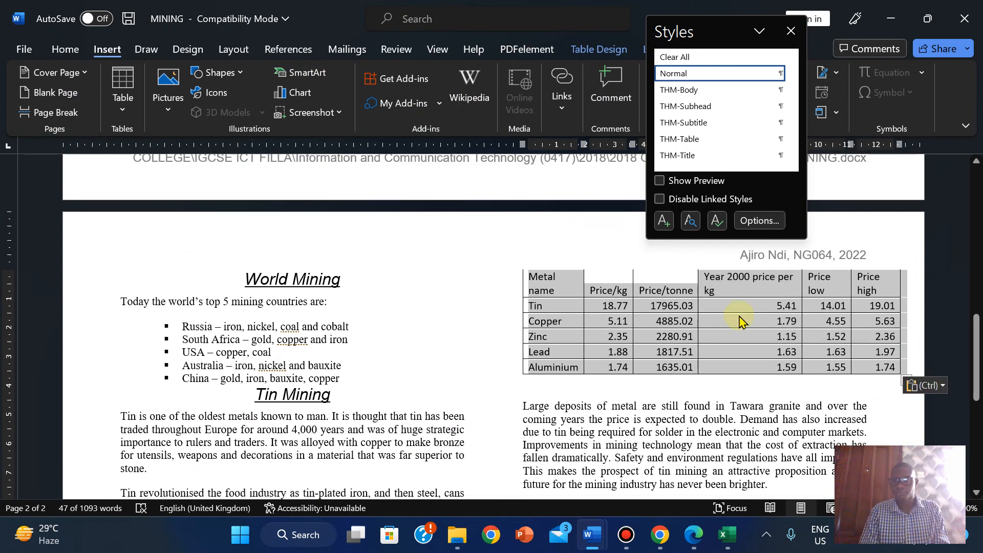
left_click(718, 285)
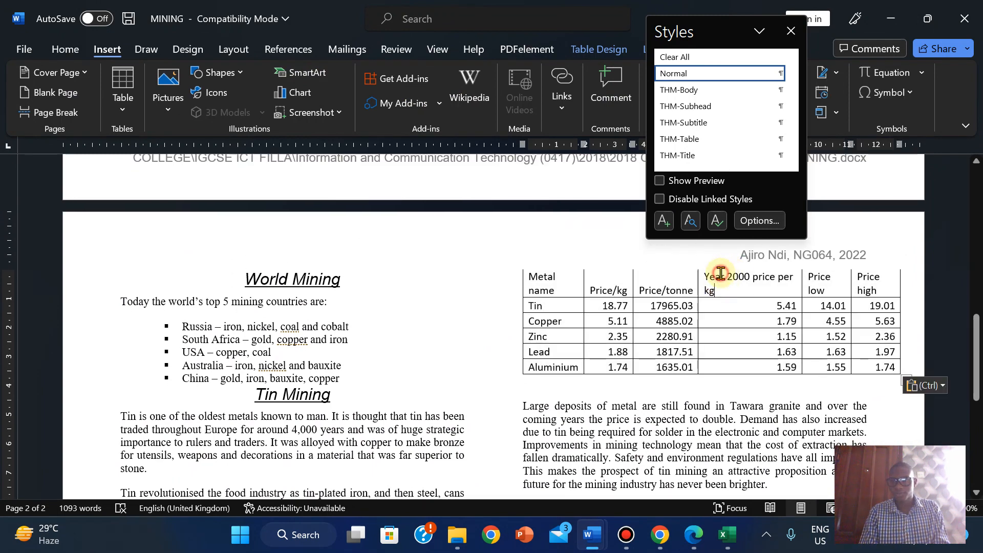
left_click_drag(721, 273, 722, 366)
- Add blank lines after 'extracted.' to push The Future into the right-hand column
left_click_drag(973, 384, 972, 453)
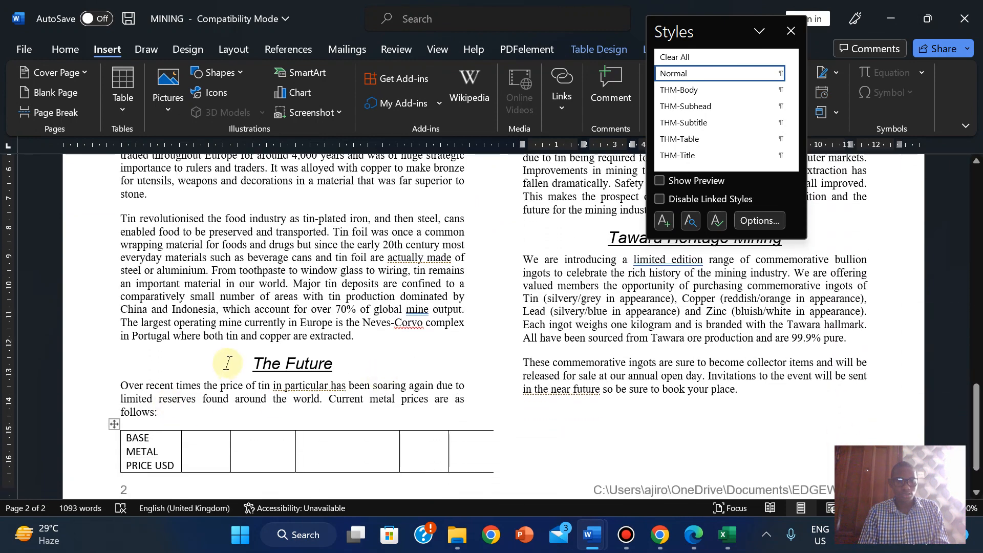
left_click(207, 343)
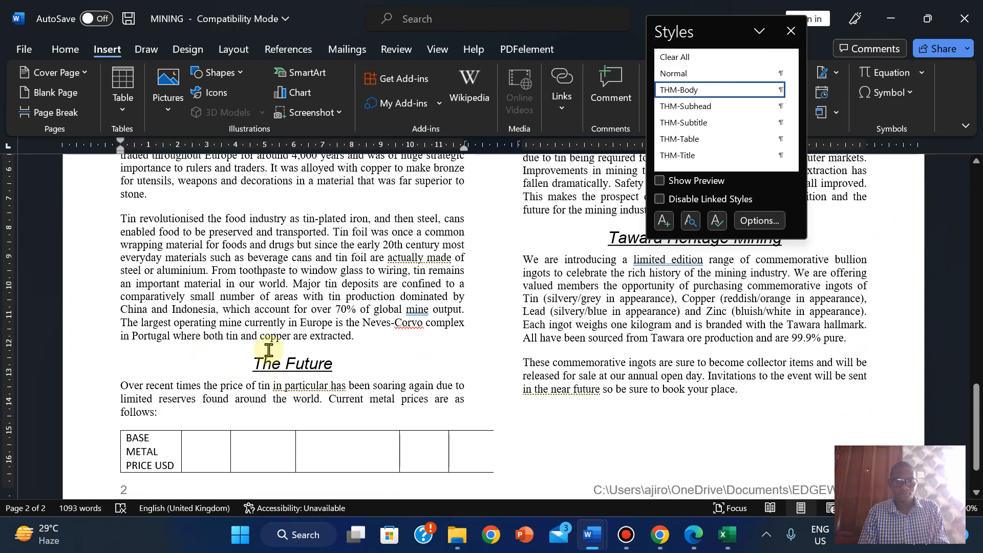
left_click(374, 346)
key("Return")
key("Return")
key("Return")
key("Return")
key("Return")
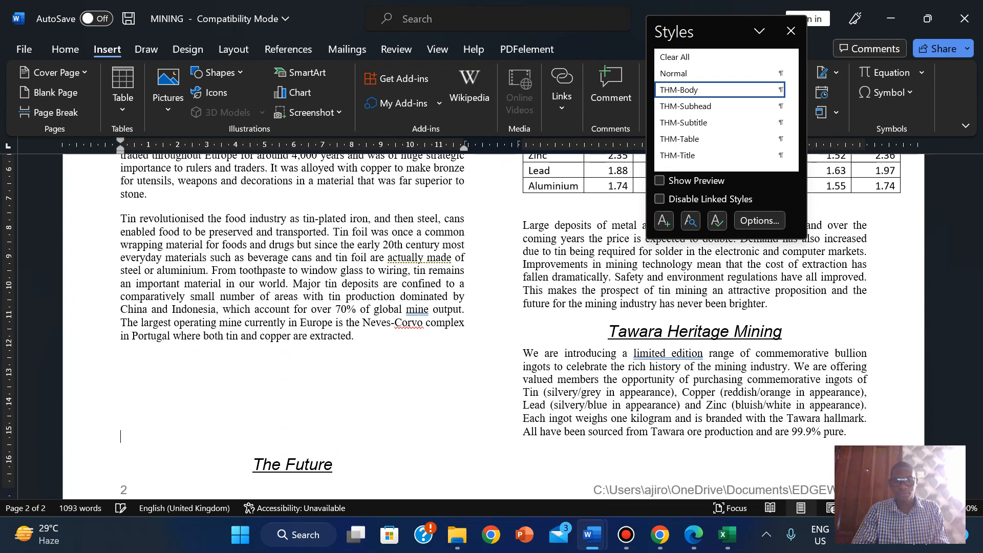
left_click_drag(978, 353, 979, 305)
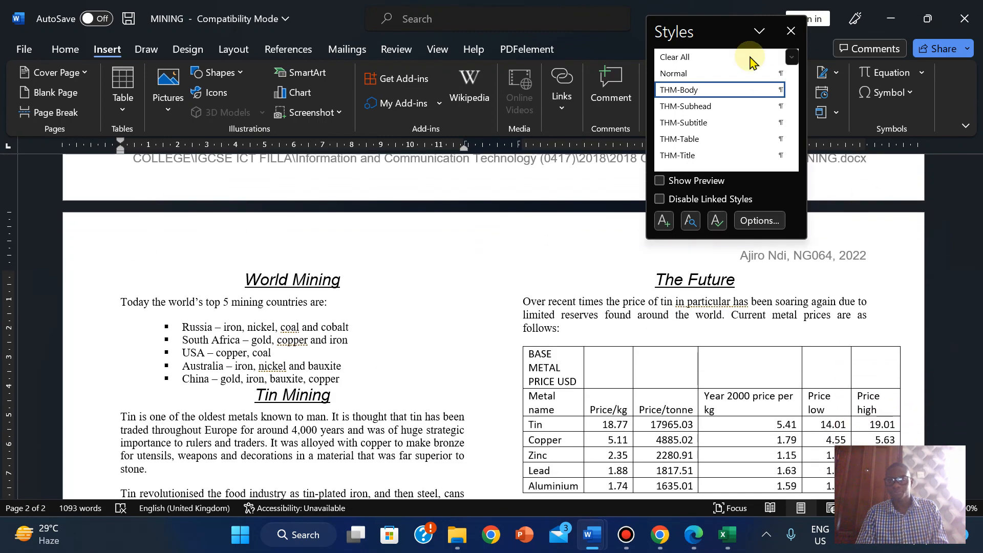
- Move the Styles pane aside and reselect the Year 2000 price per kg column
left_click_drag(720, 31, 179, 245)
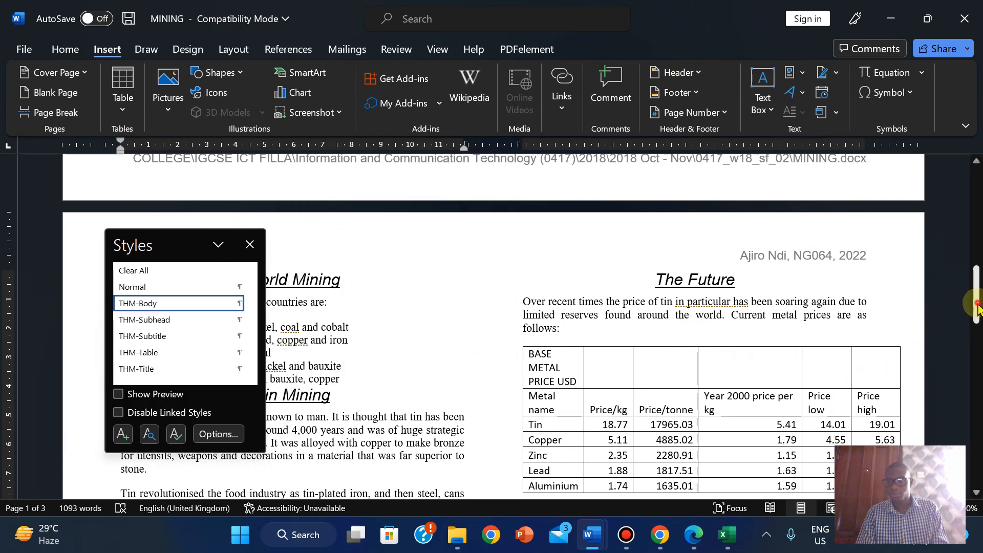
left_click_drag(976, 306, 978, 328)
left_click_drag(720, 229, 734, 363)
- Delete the Year 2000 price per kg column using Delete Columns
right_click(733, 362)
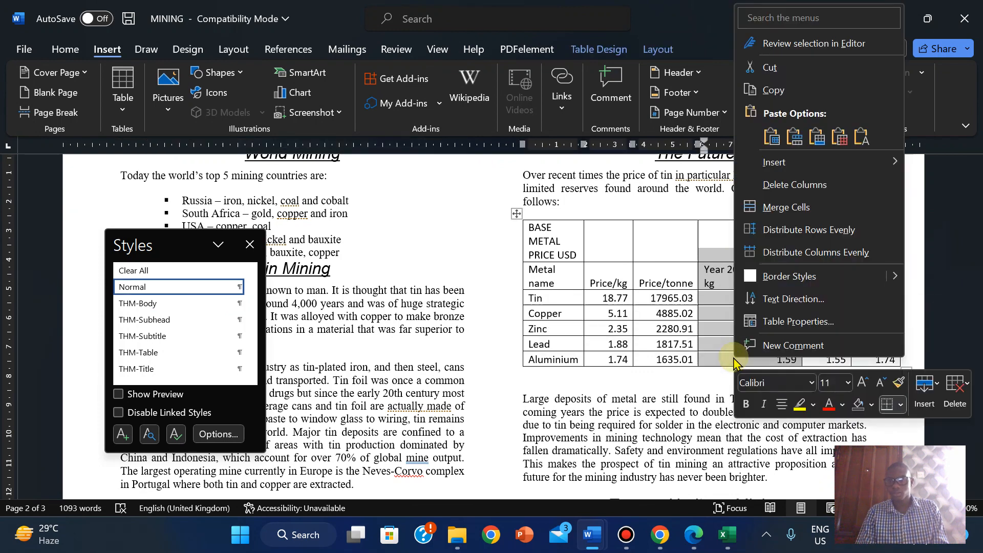
left_click(782, 181)
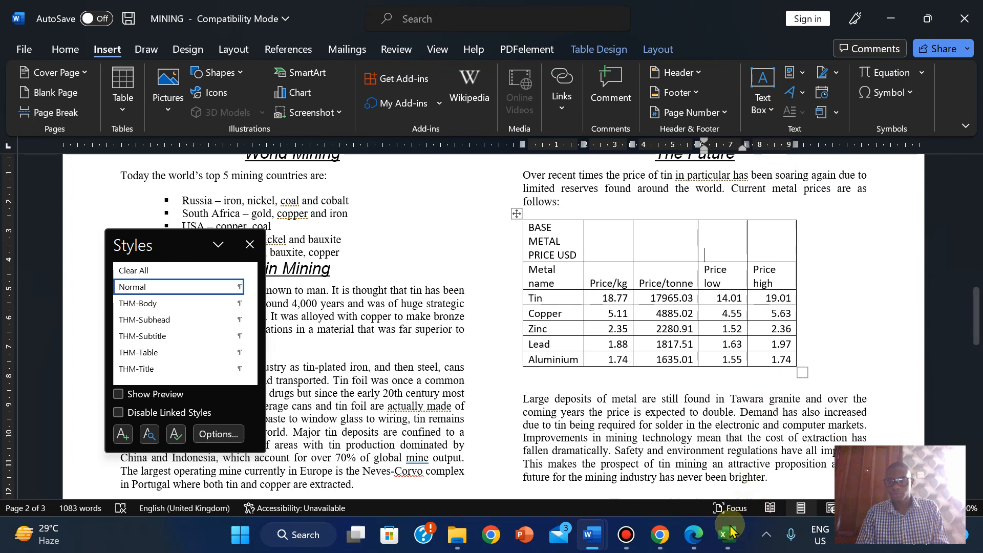
mouse_move(694, 535)
left_click(707, 484)
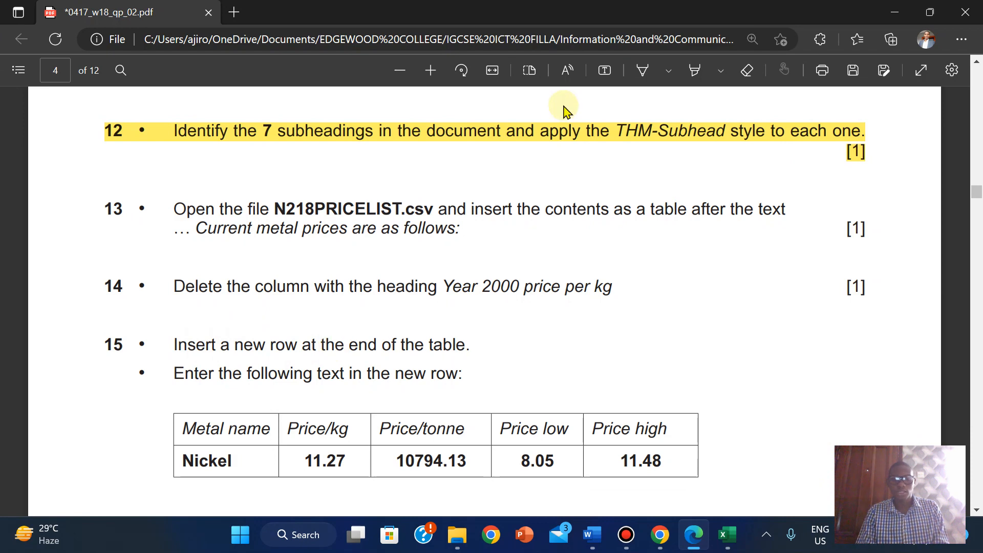
- Read questions 15–17 on adding the Nickel row and sorting the table
mouse_move(555, 6)
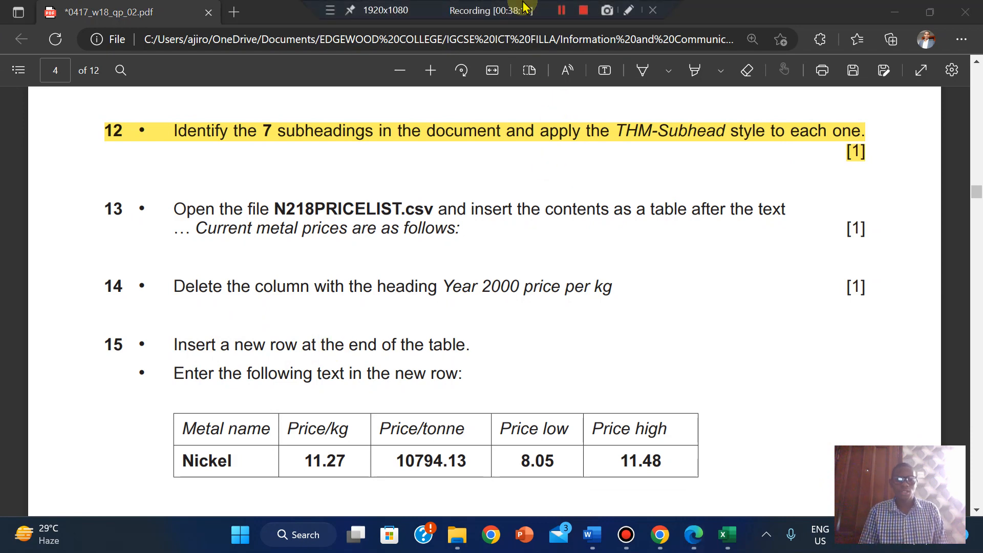
left_click(717, 297)
mouse_move(534, 6)
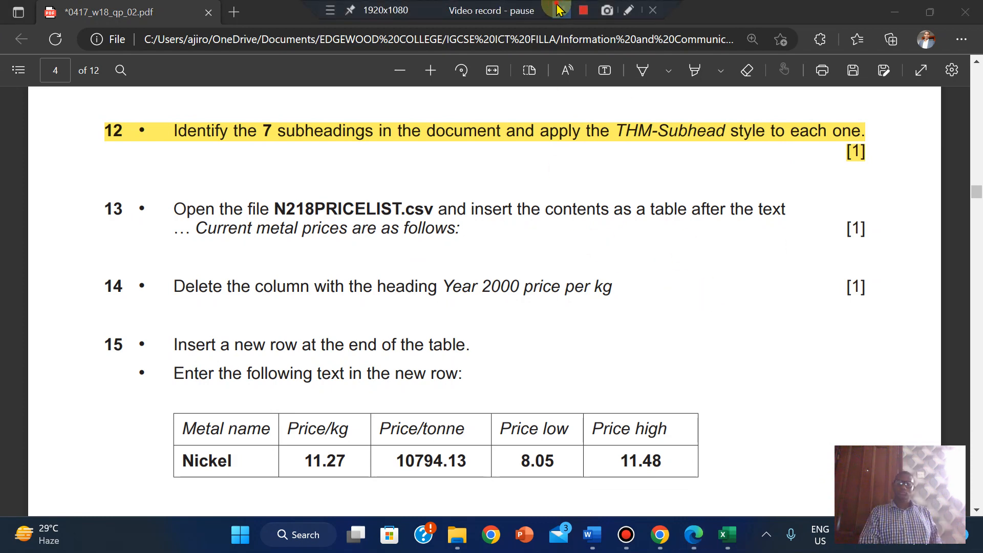
left_click(508, 290)
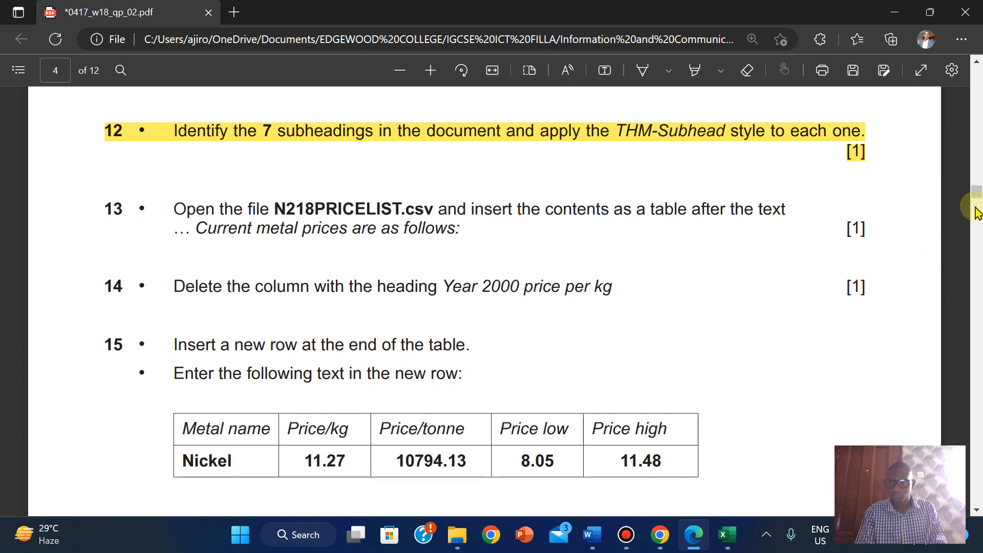
left_click_drag(974, 193, 975, 202)
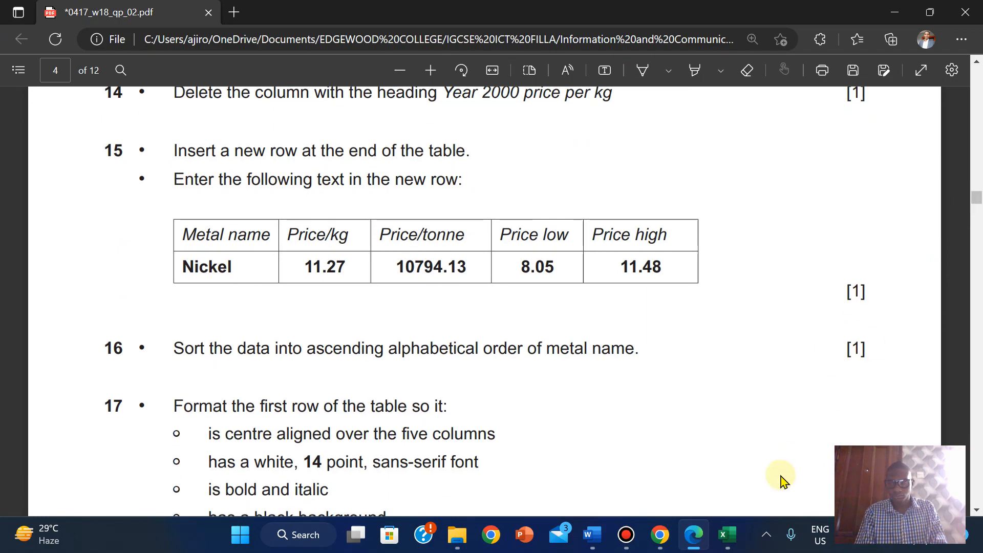
mouse_move(593, 538)
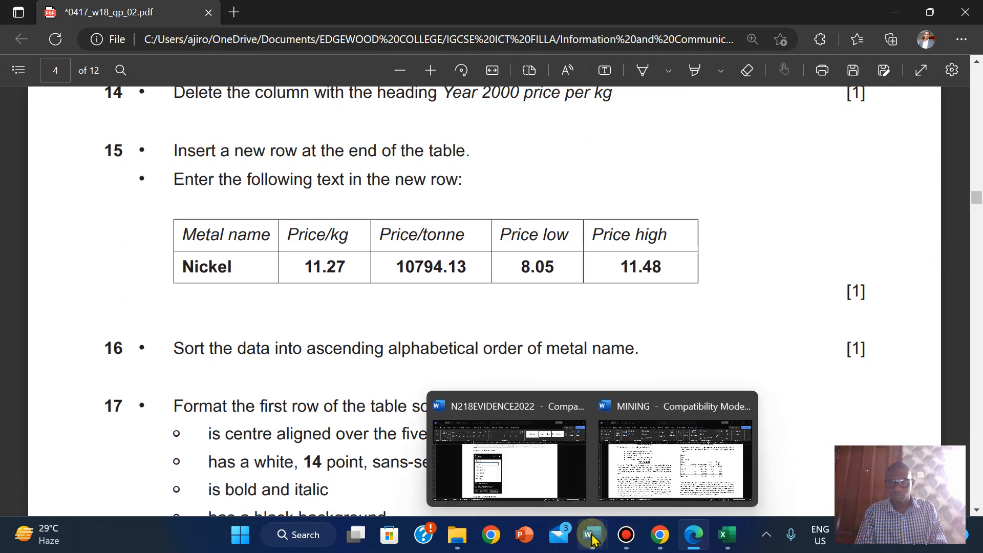
left_click(675, 461)
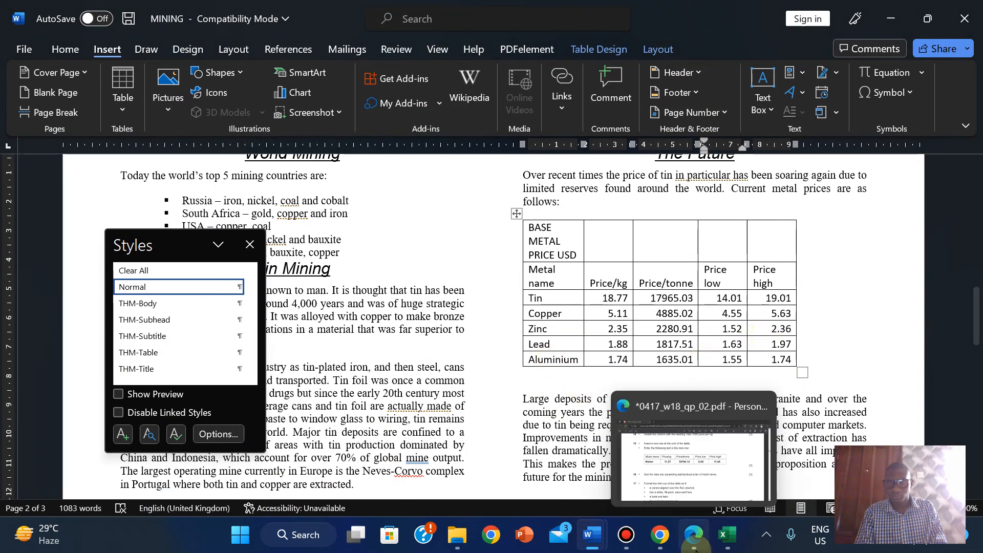
- Insert an empty row below the Aluminium row of the price table
left_click(694, 534)
left_click(695, 550)
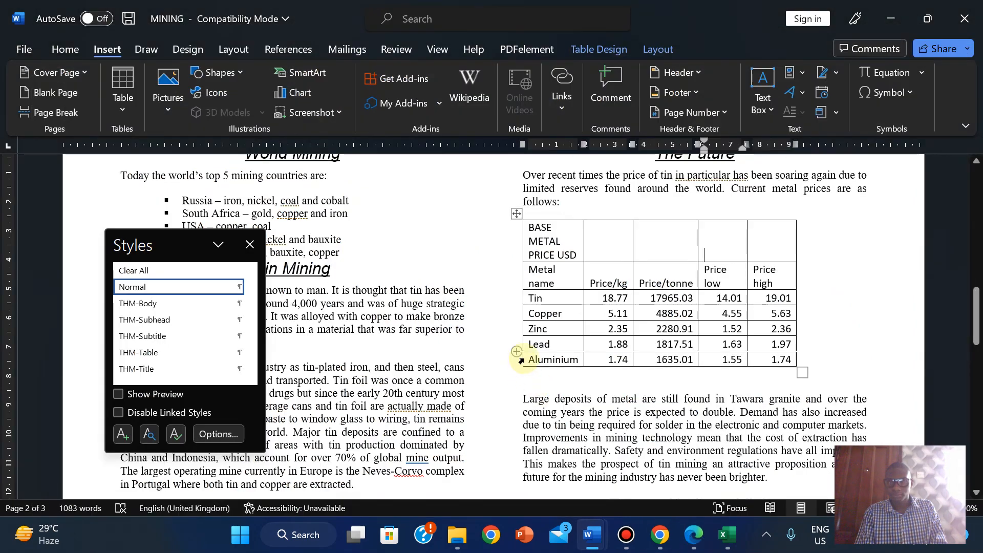
left_click(522, 361)
right_click(528, 364)
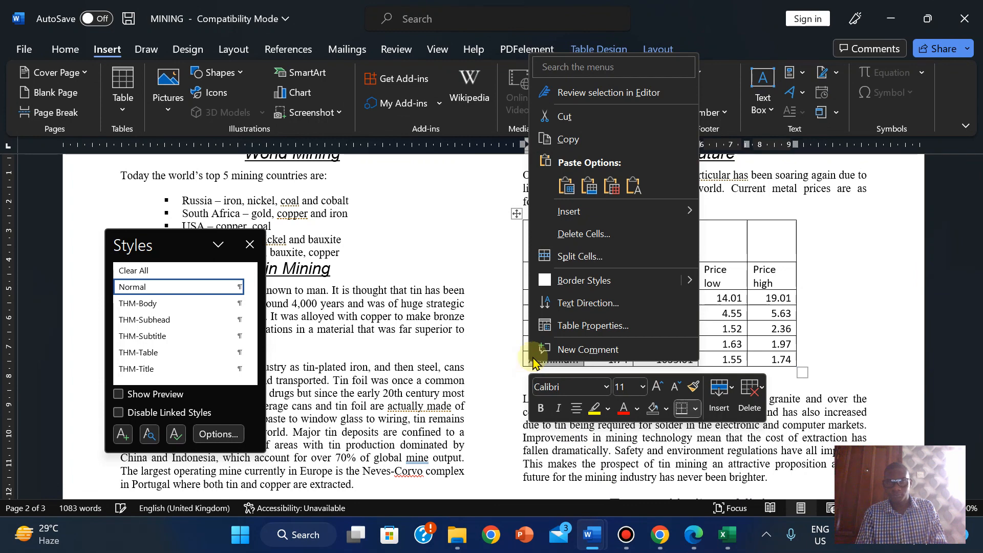
mouse_move(628, 214)
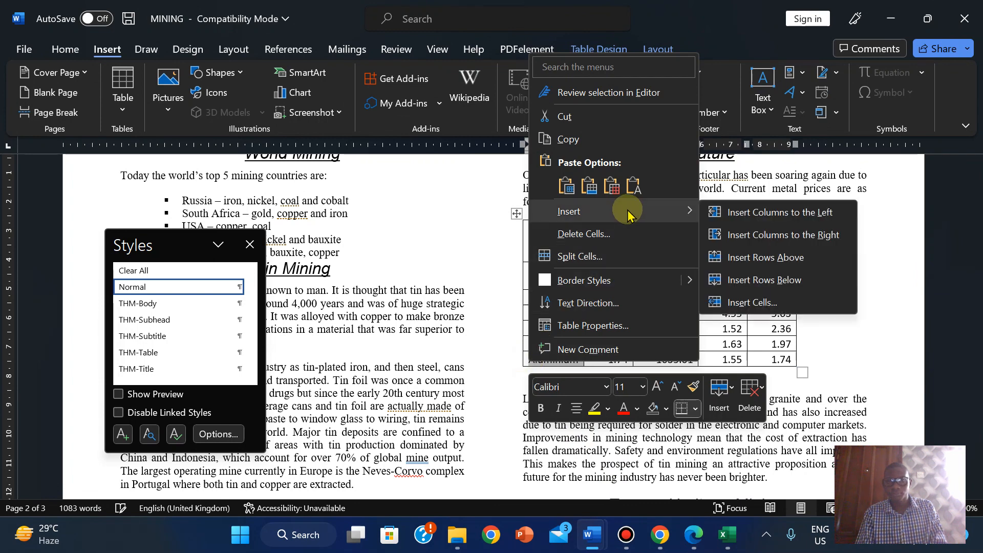
left_click(767, 285)
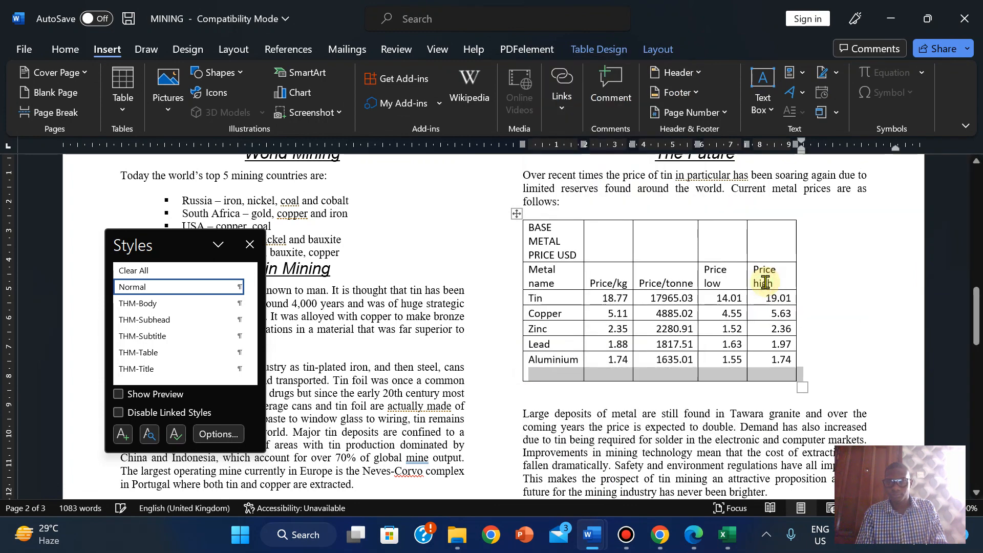
- Apply a plain grid table style to the price table, removing the grey shading
left_click(560, 374)
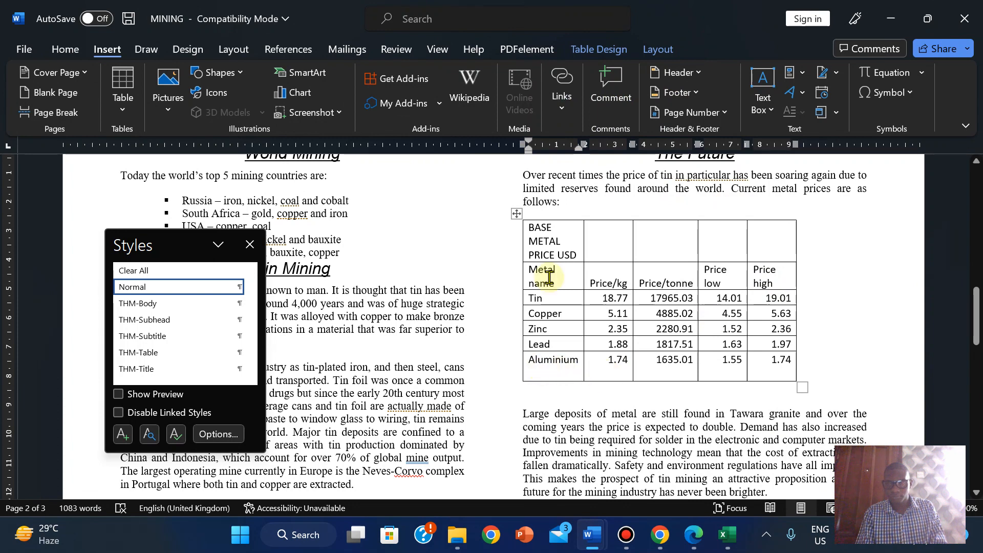
left_click_drag(527, 228, 771, 380)
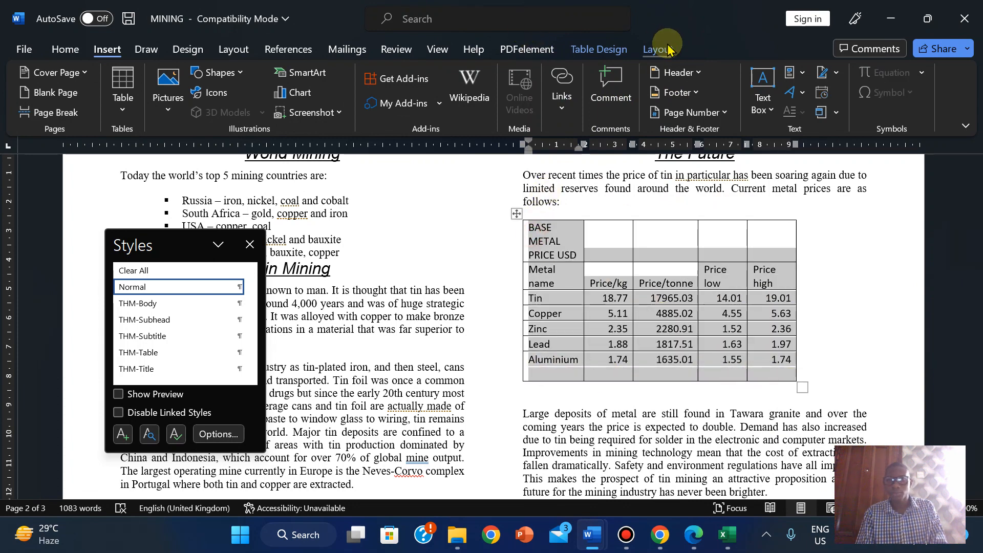
left_click(666, 48)
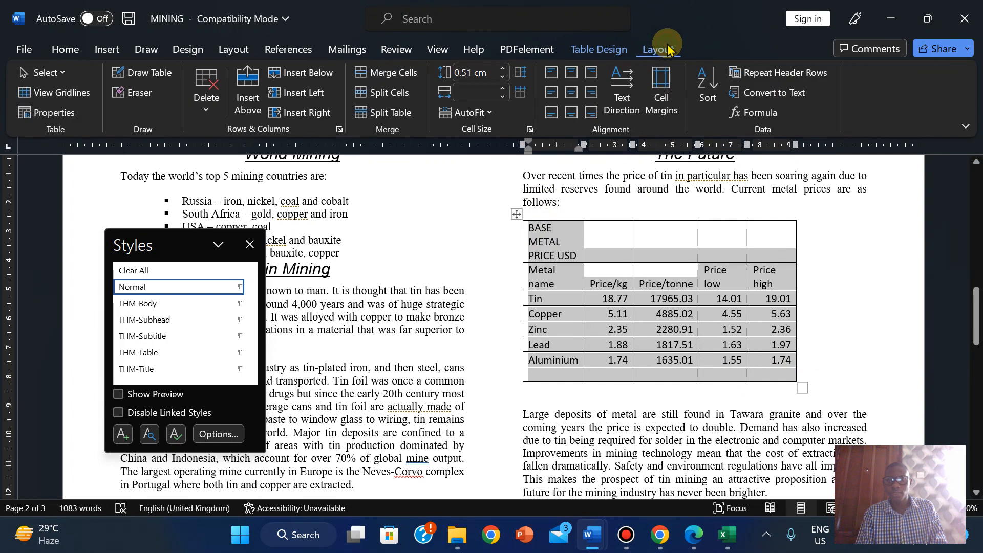
left_click(611, 51)
left_click(226, 96)
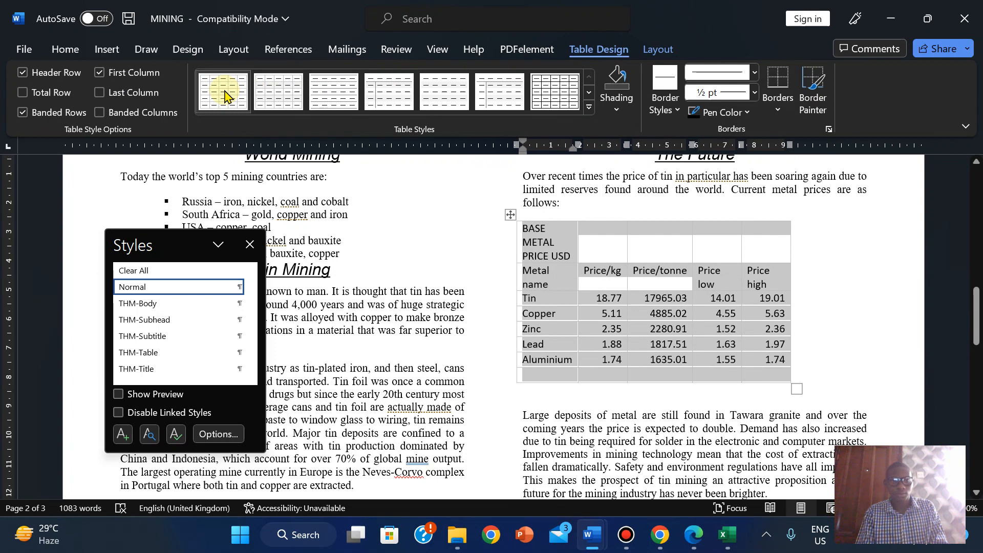
left_click(538, 107)
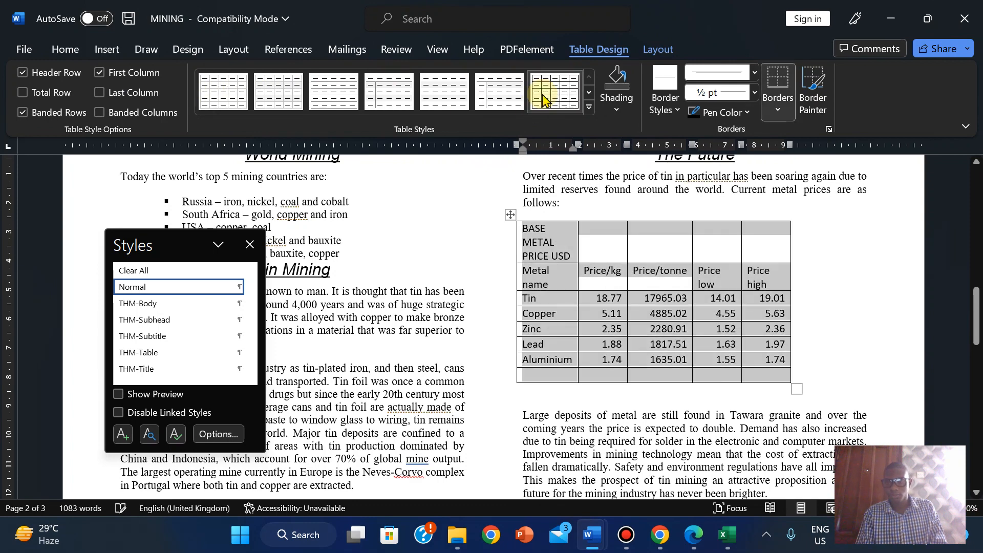
left_click(535, 377)
left_click(695, 542)
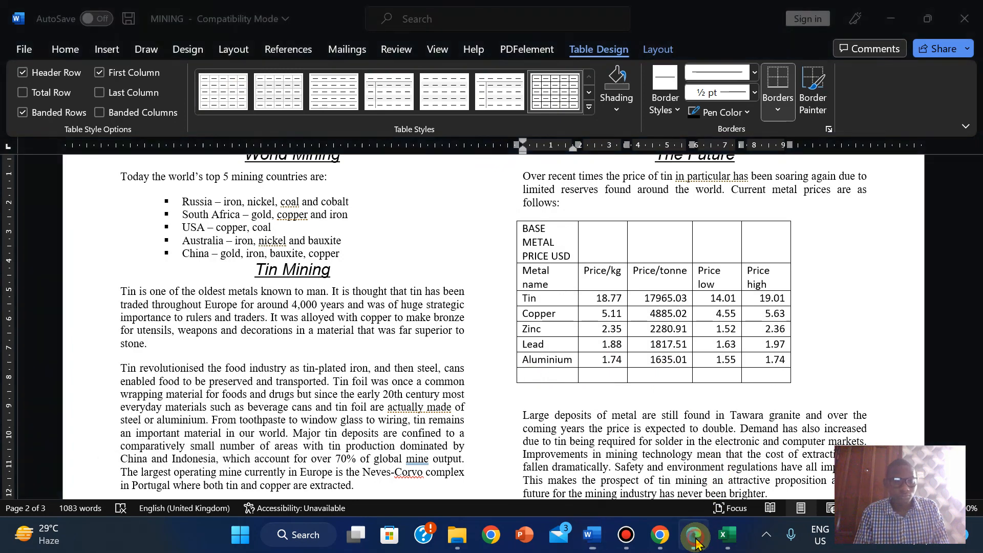
- Type Nickel and its Price/kg of 11.27 into the new last row
left_click(695, 542)
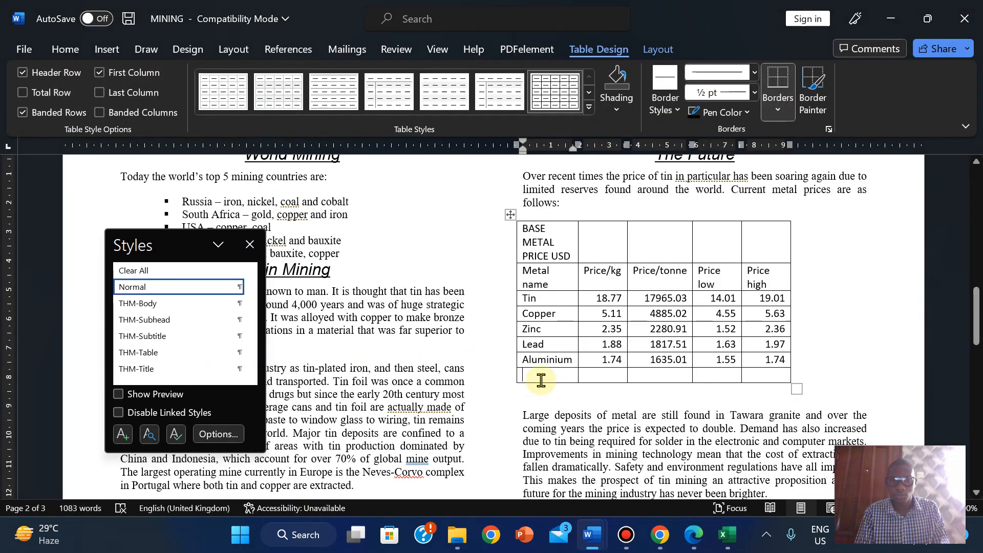
type("Nickel")
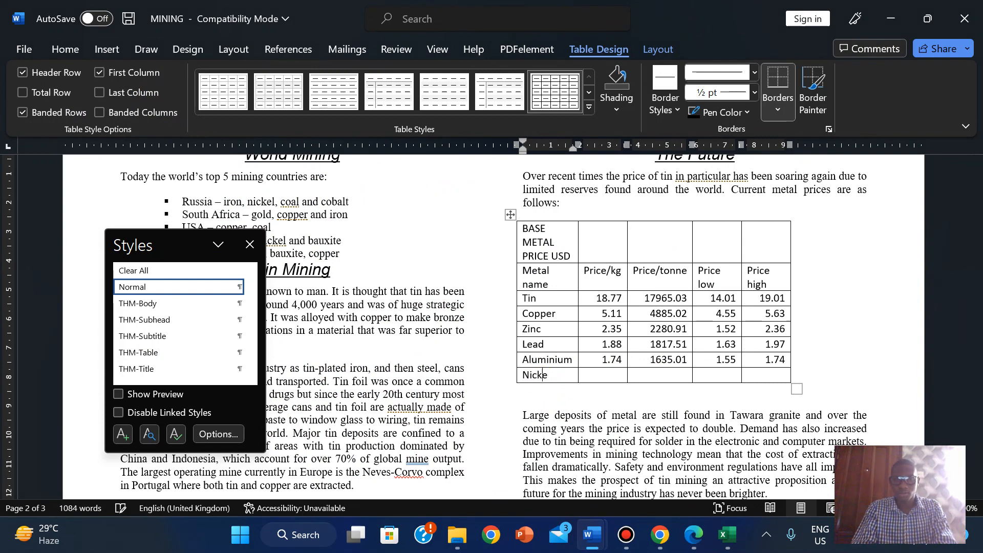
left_click(693, 542)
left_click(692, 542)
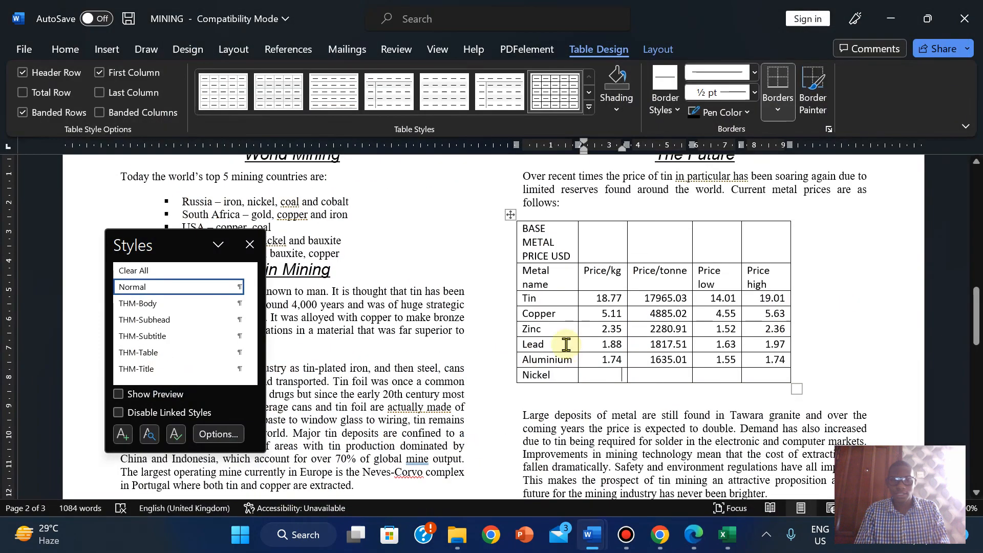
key("Tab")
type("11")
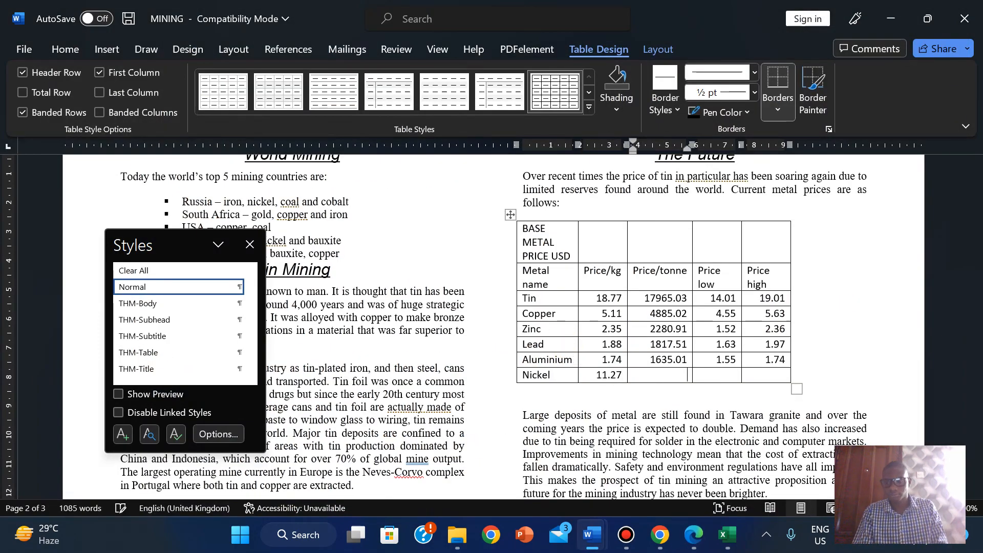
left_click(686, 538)
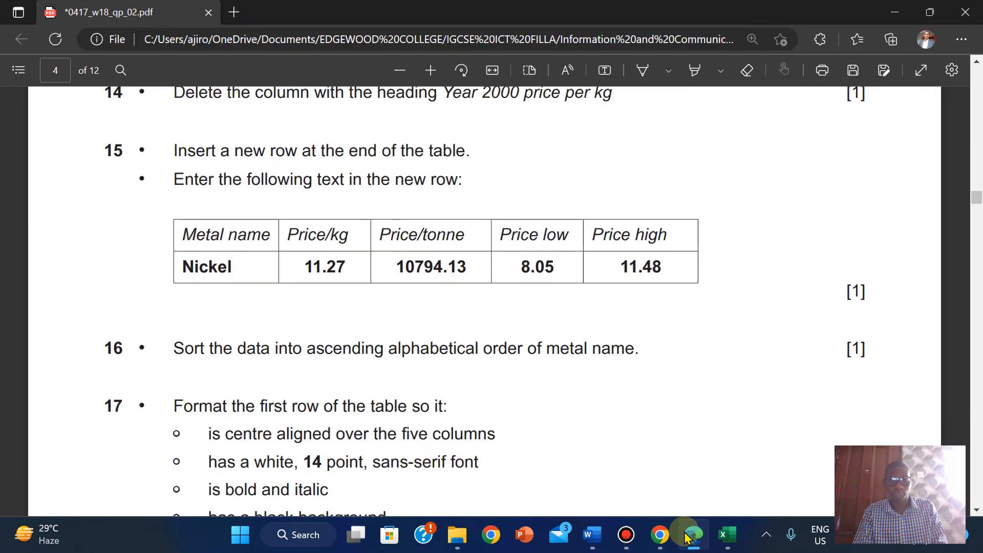
left_click(686, 537)
- Enter Nickel's Price/tonne of 10794.13, checking it against the question paper
key("Tab")
type("1")
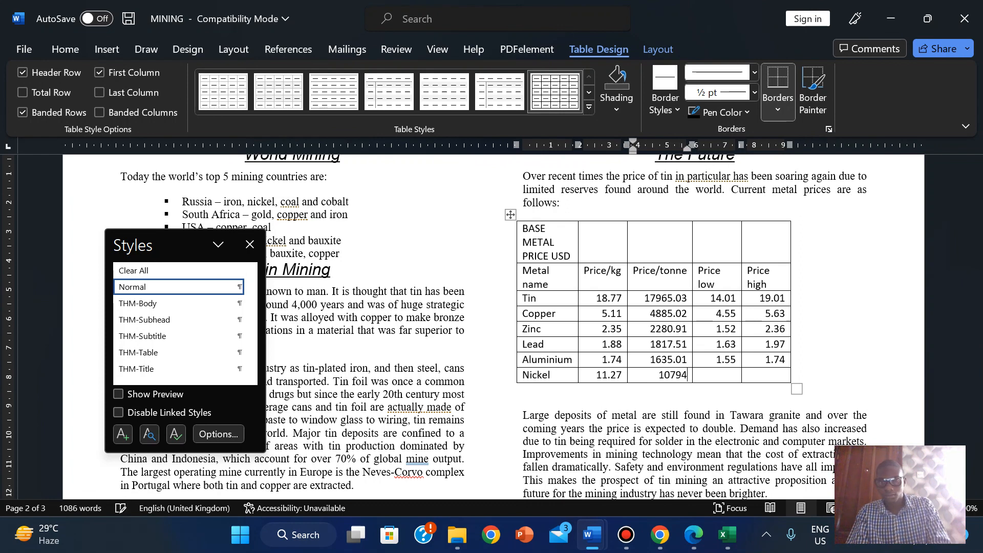
left_click(694, 535)
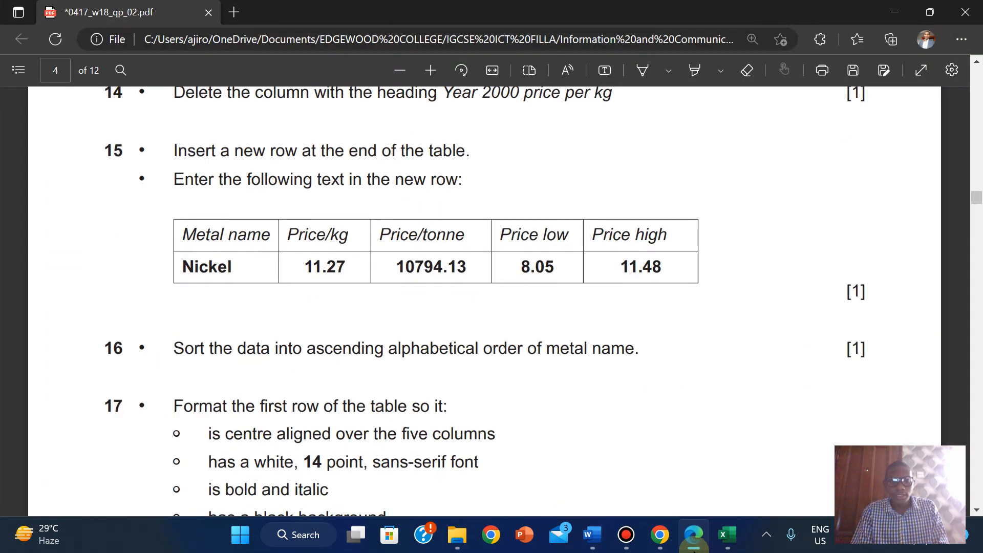
left_click(694, 535)
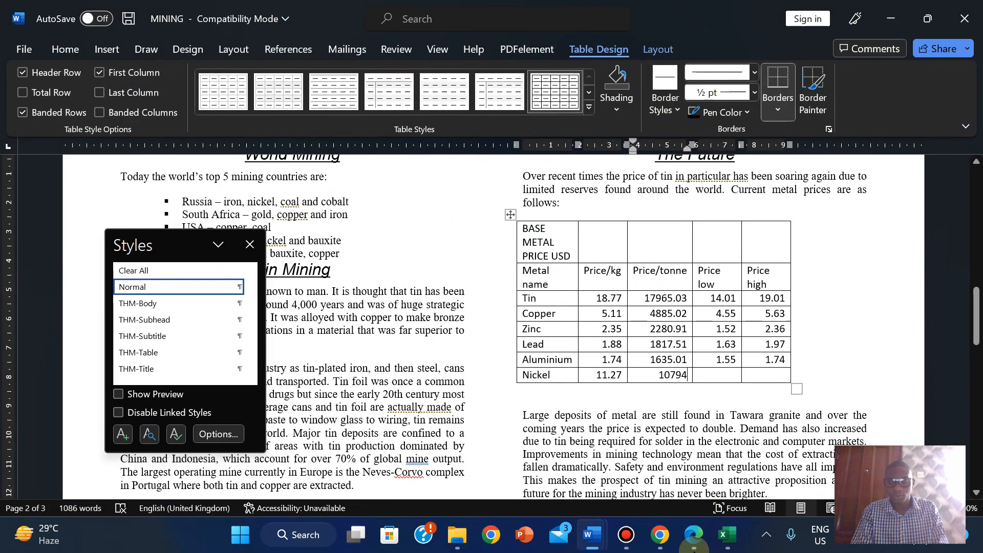
type(".")
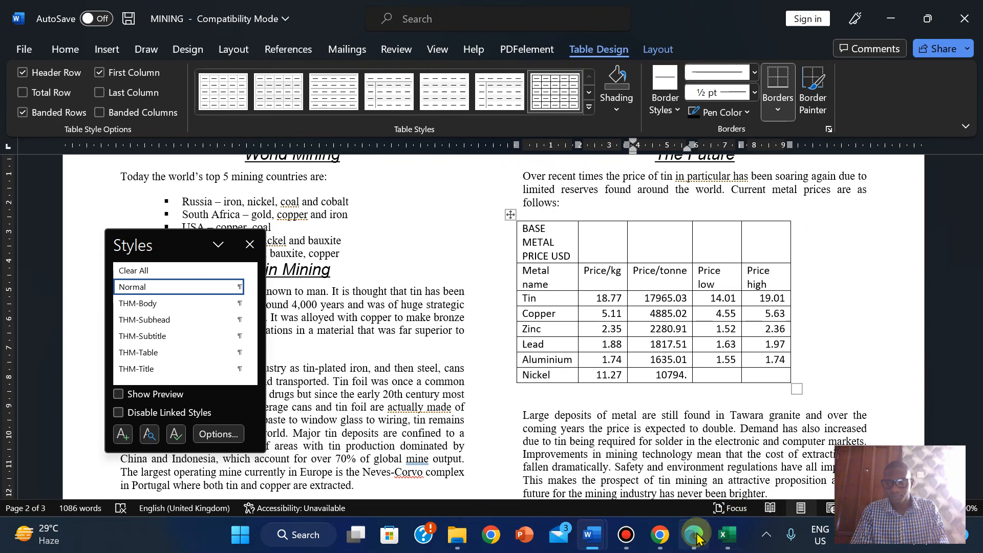
left_click(693, 537)
left_click(691, 536)
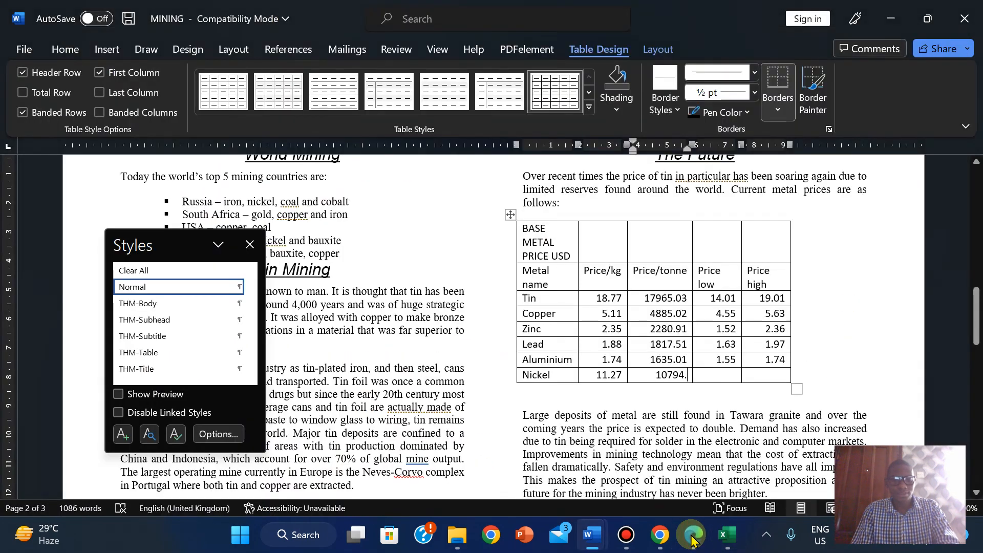
type("13")
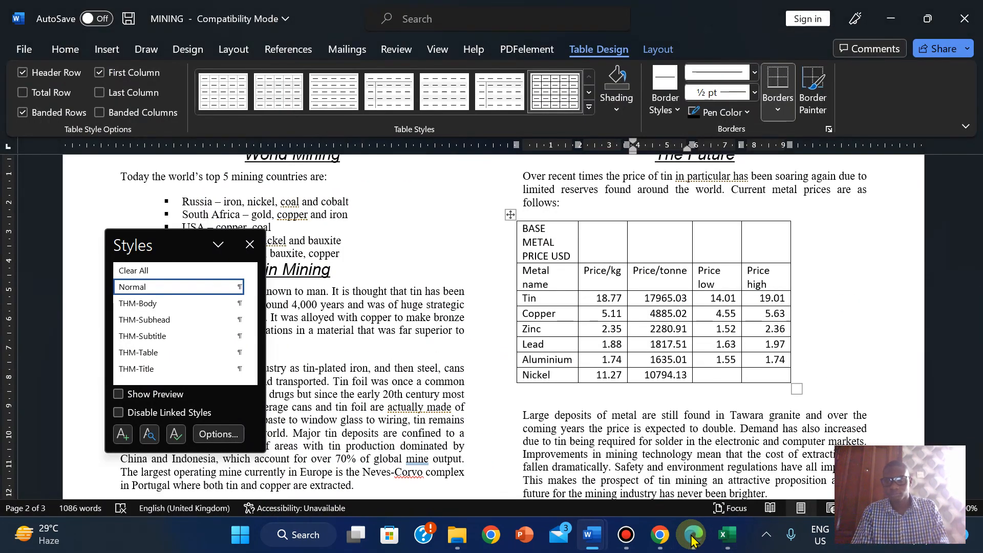
- Fill in Nickel's Price low 8.05 and Price high 11.48
left_click(692, 536)
left_click(692, 538)
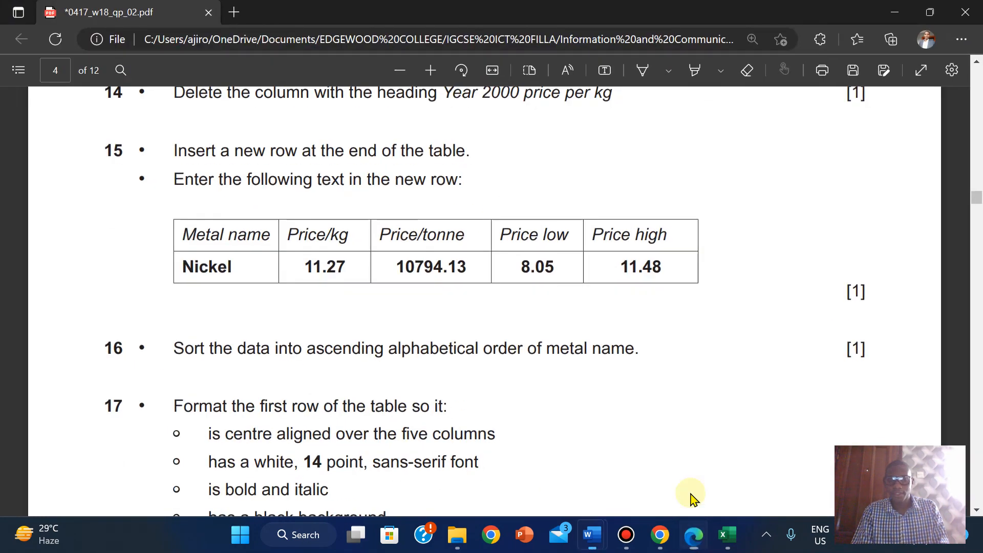
left_click(719, 376)
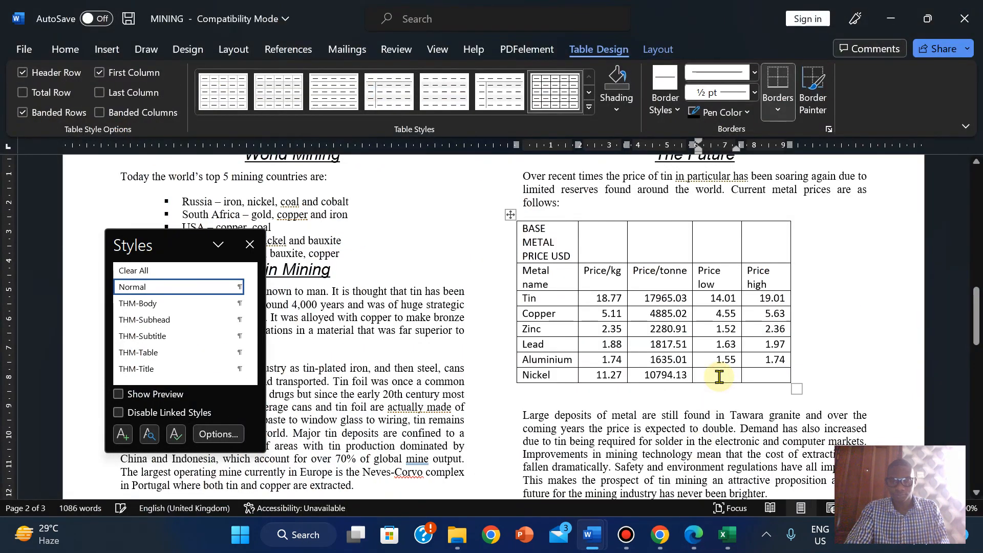
type("8.05")
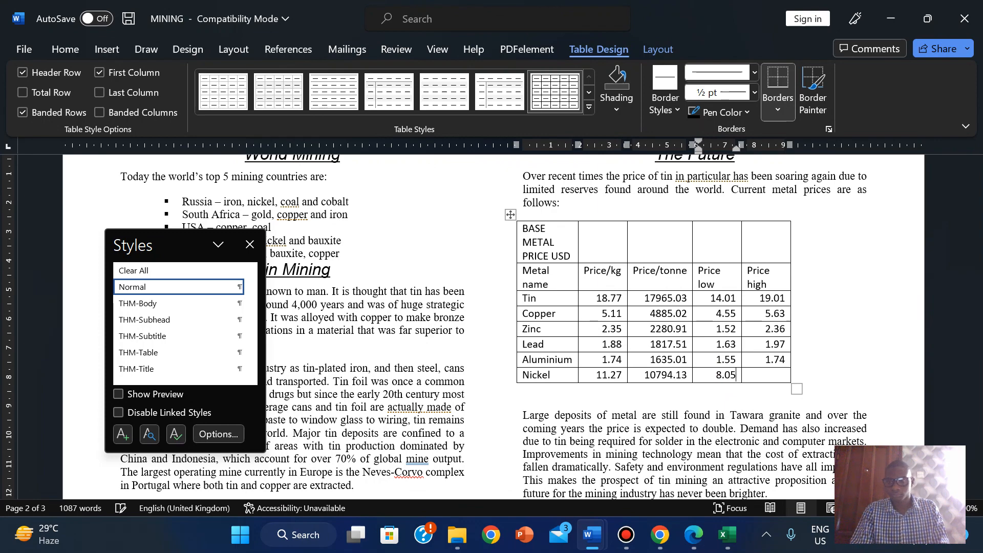
left_click(691, 537)
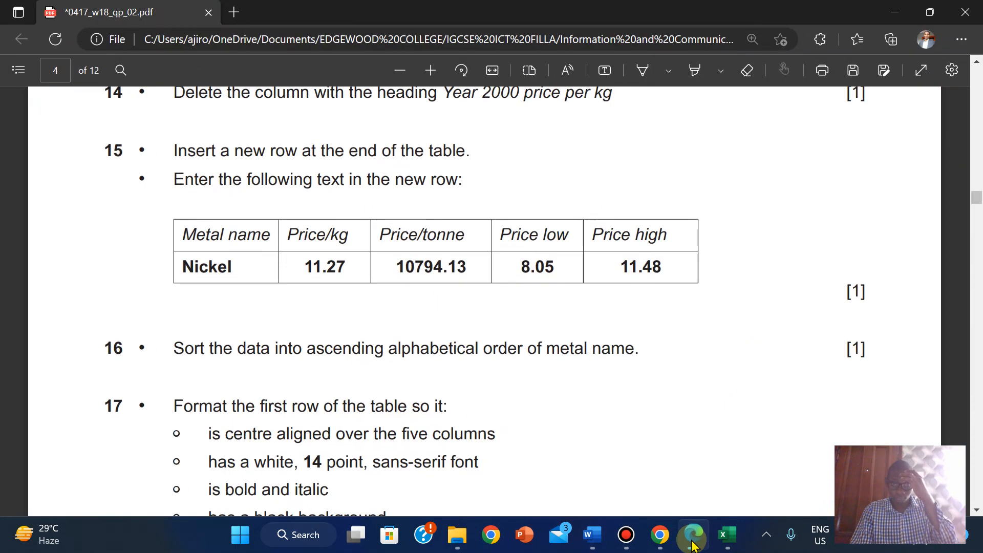
left_click(692, 543)
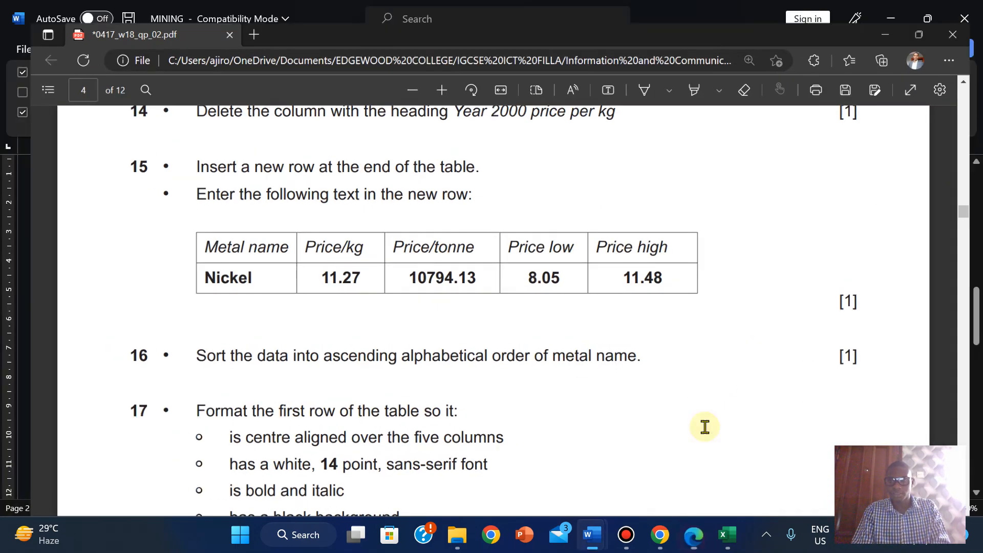
type(".05")
left_click(768, 378)
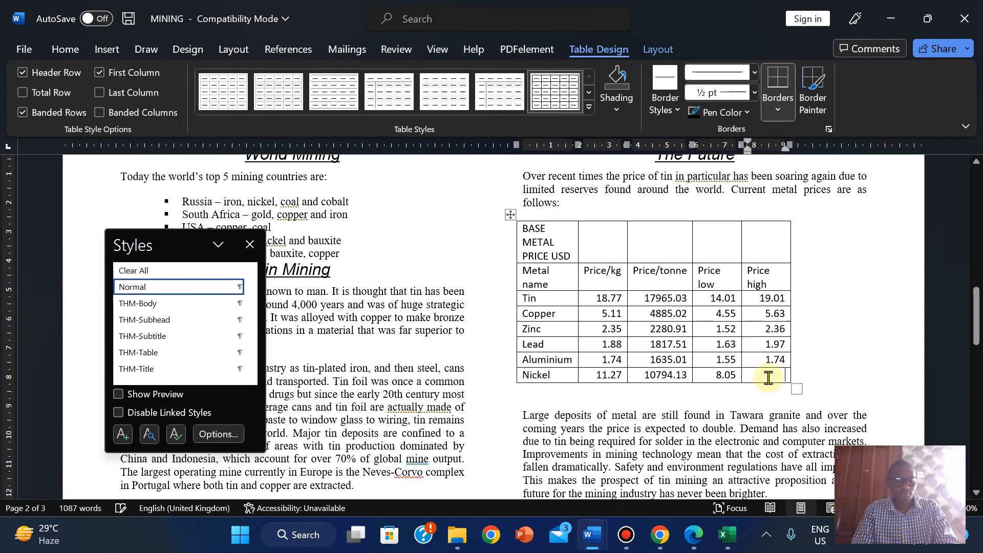
type("11.48")
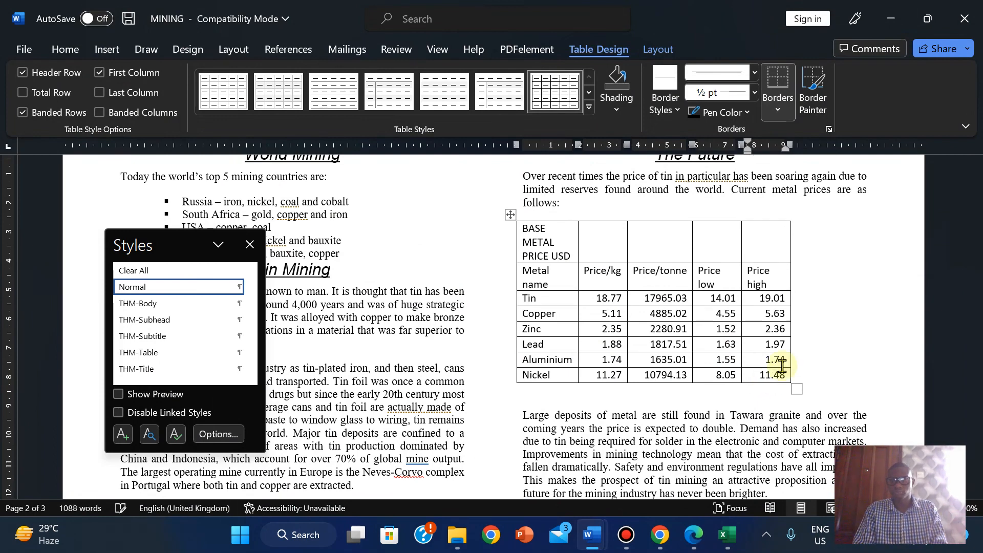
left_click(832, 312)
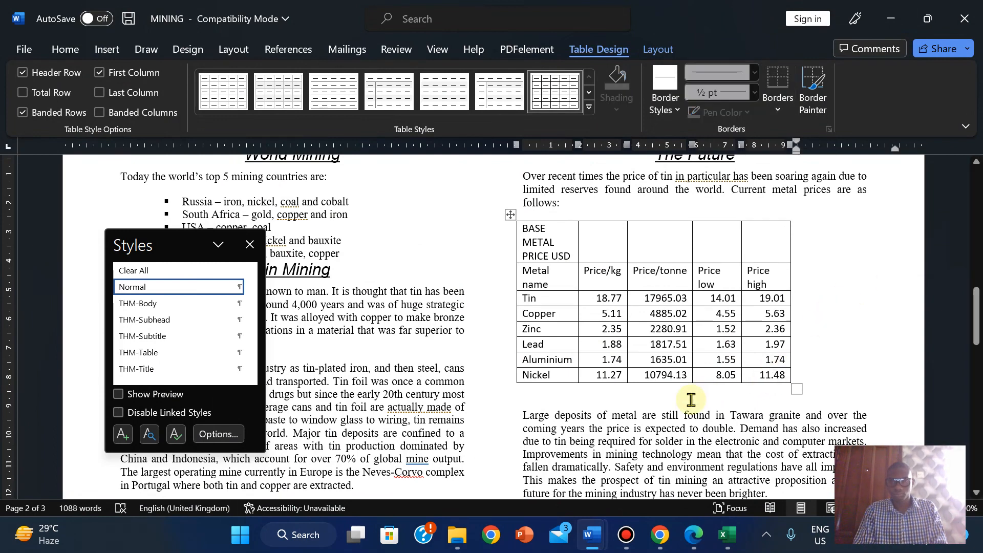
left_click(694, 535)
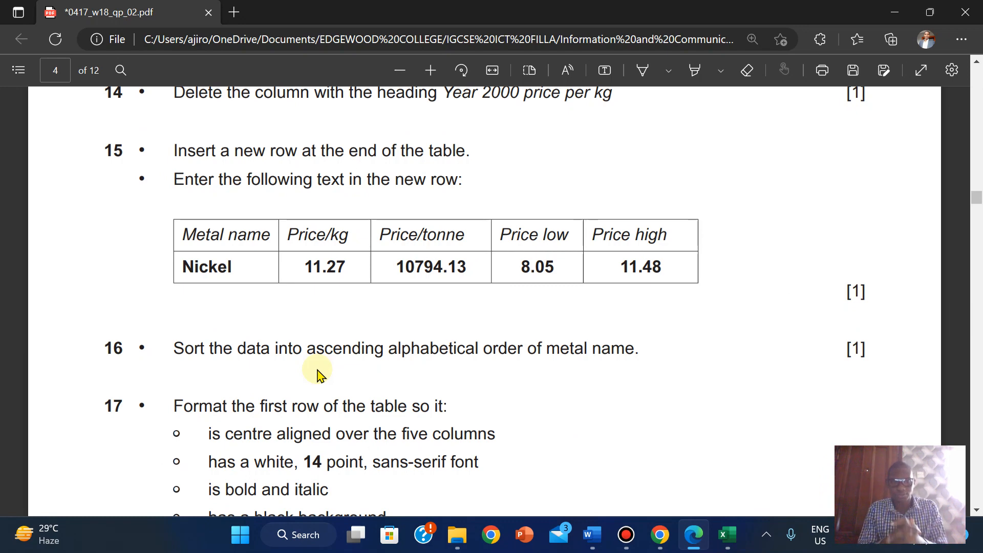
- Select the metal data rows from Tin to Nickel in the price table
mouse_move(592, 535)
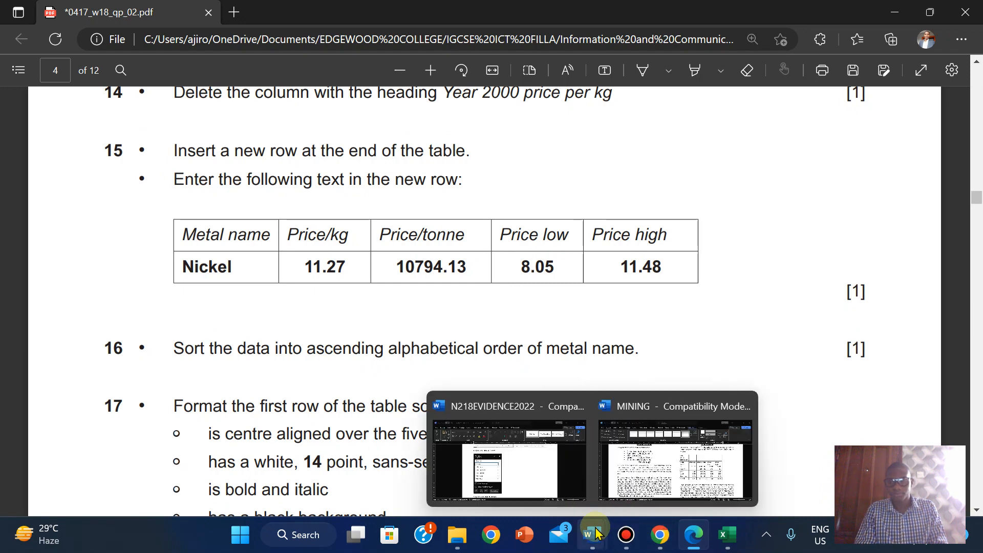
left_click(685, 459)
left_click_drag(528, 233, 766, 378)
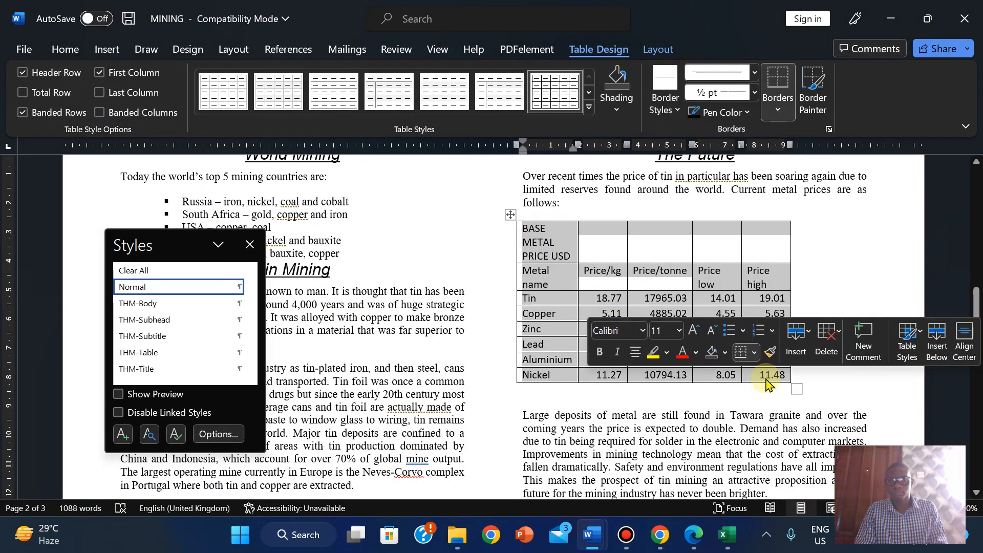
left_click(558, 290)
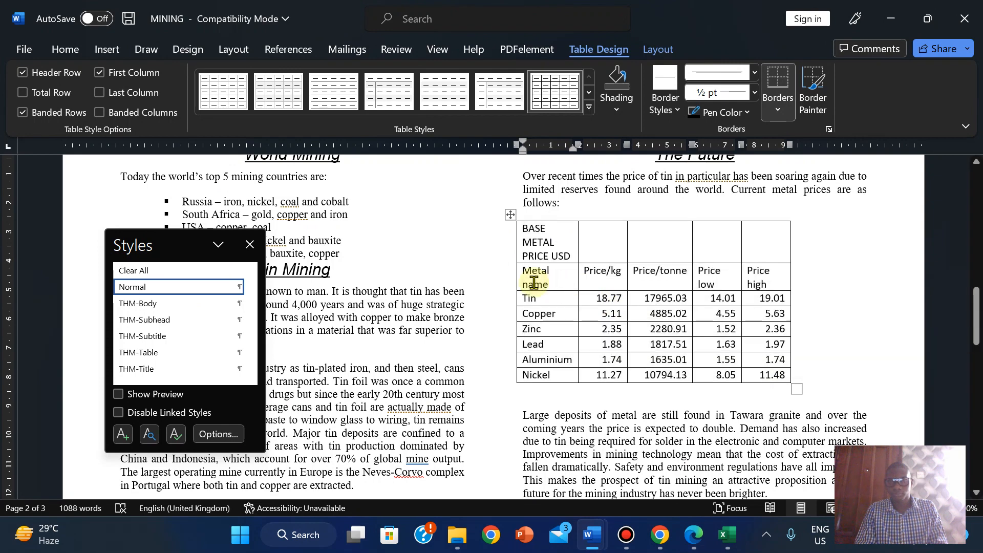
left_click_drag(524, 298, 763, 377)
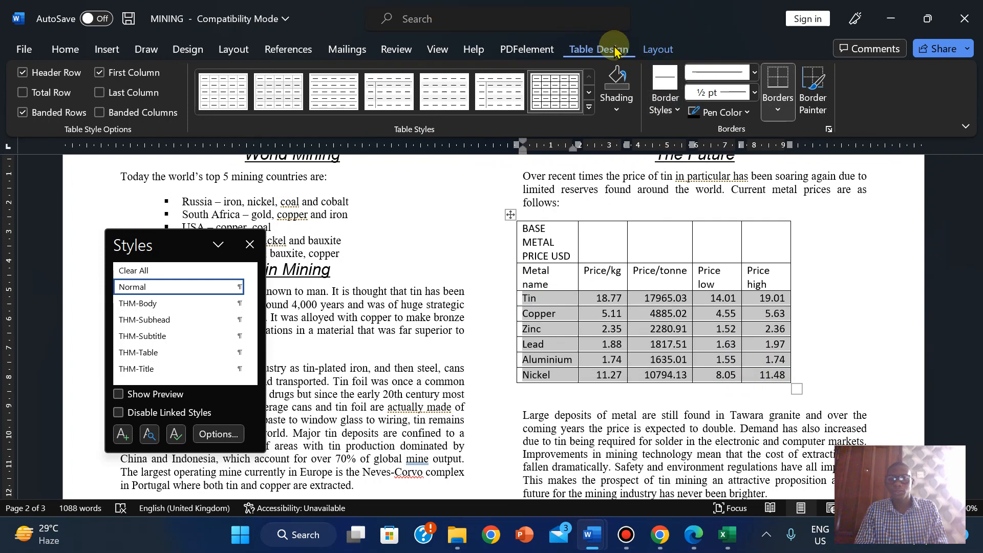
- Sort the rows ascending by Column 1 as text, then by Columns 2 and 3
left_click(655, 51)
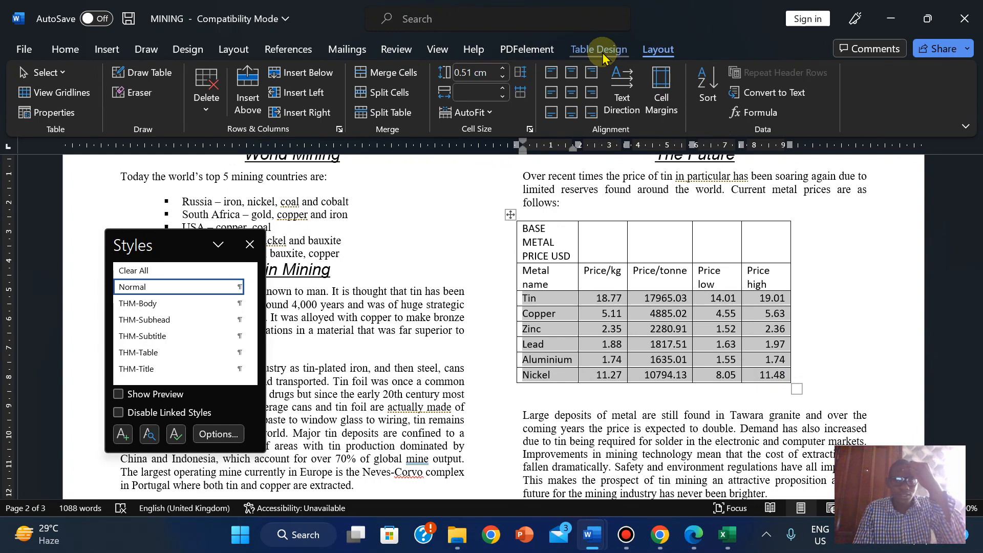
left_click(713, 84)
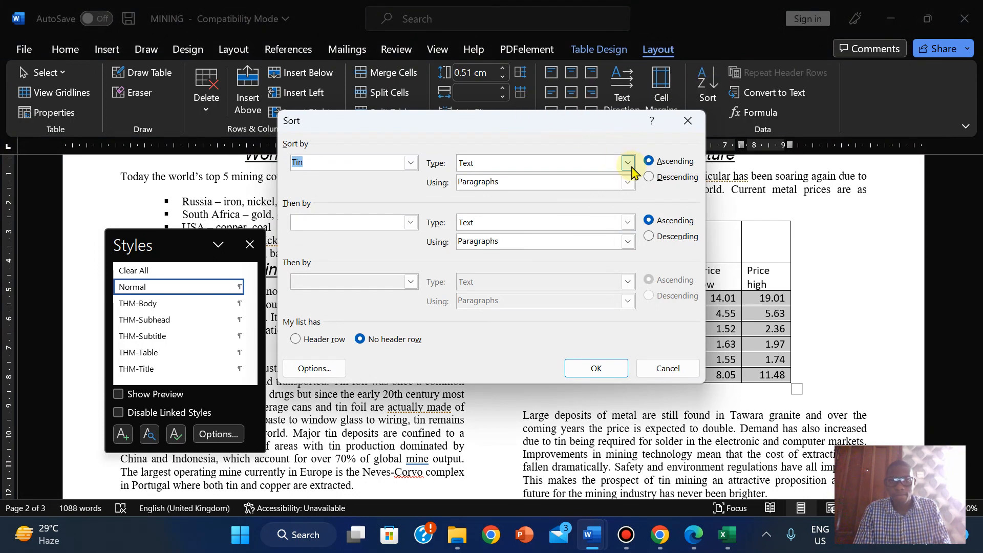
left_click(411, 224)
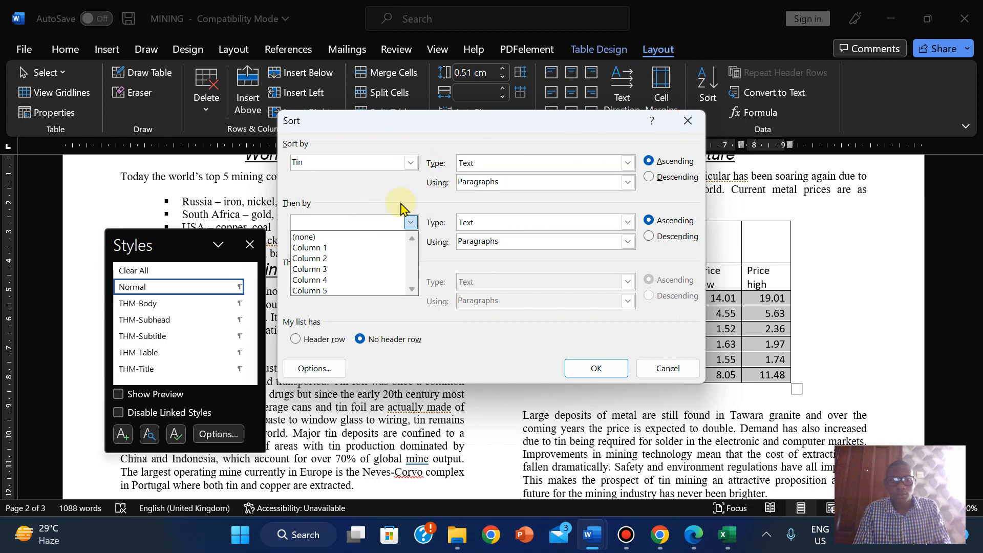
left_click(411, 163)
left_click(410, 164)
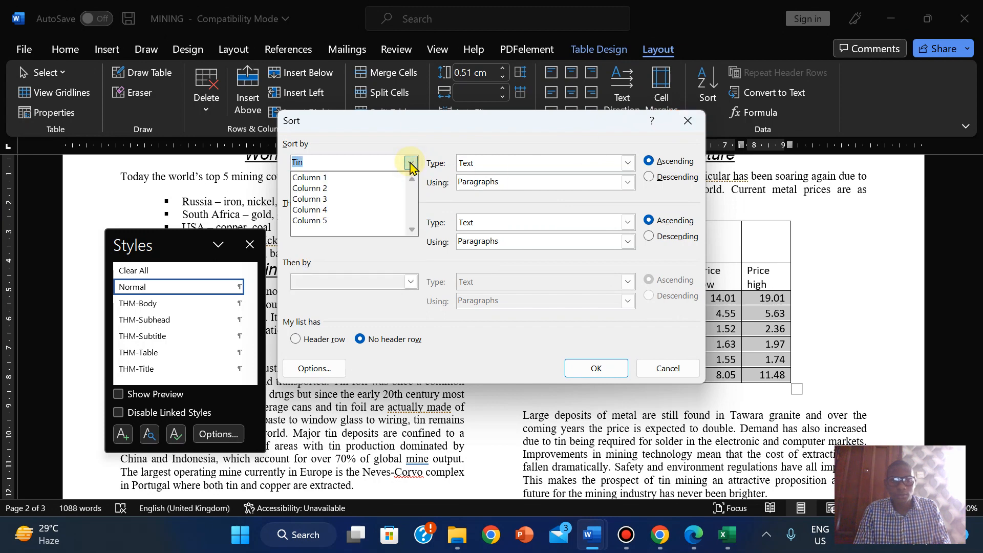
left_click(388, 178)
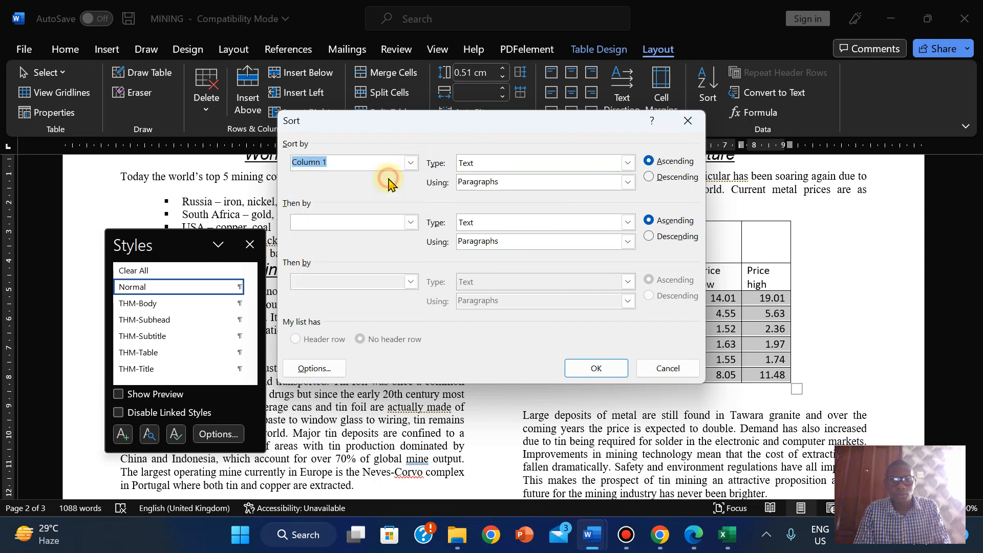
left_click(411, 223)
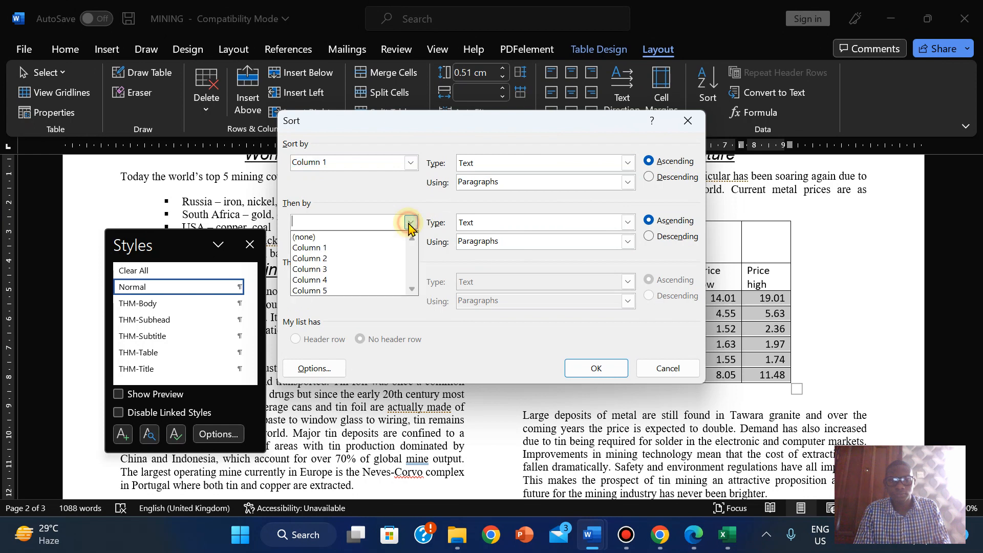
left_click(382, 260)
left_click(411, 282)
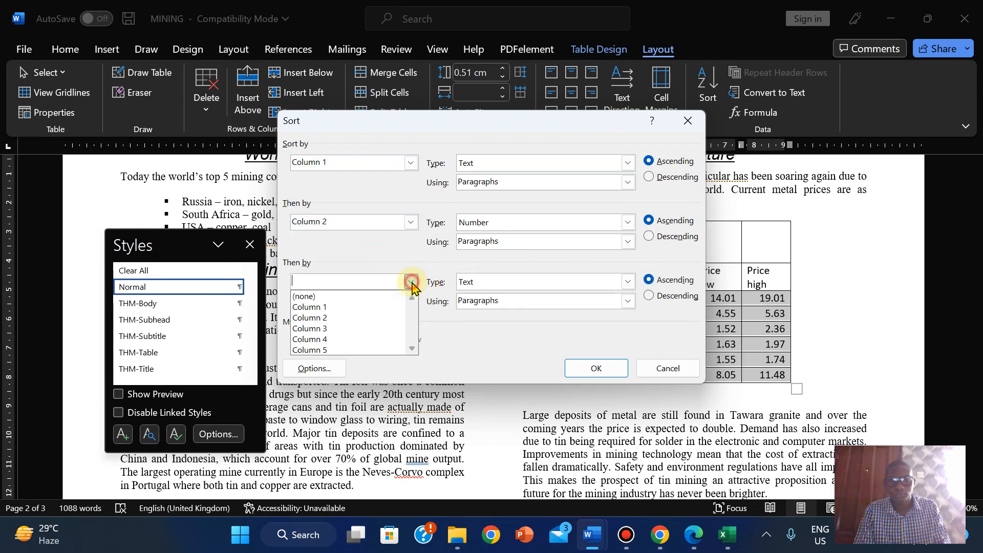
left_click(384, 328)
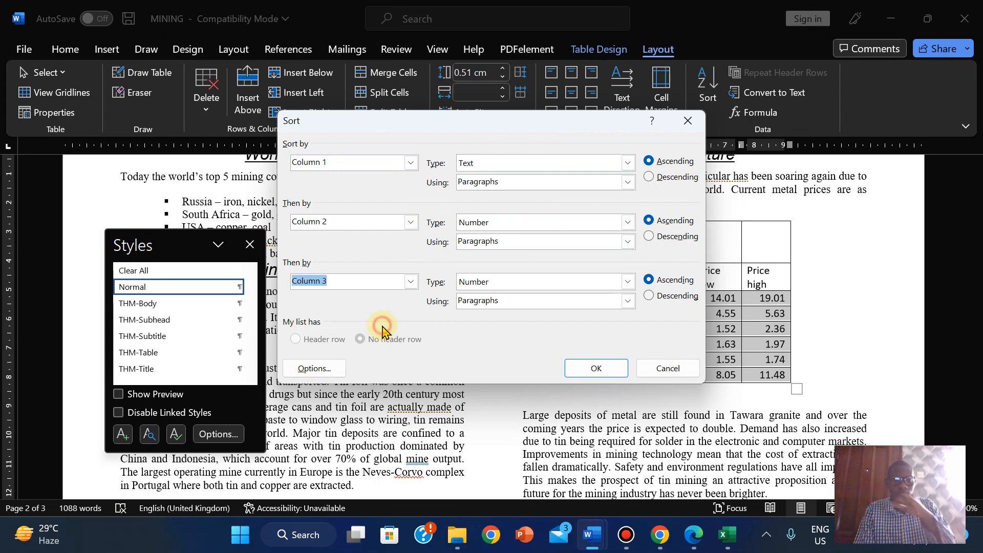
left_click(577, 368)
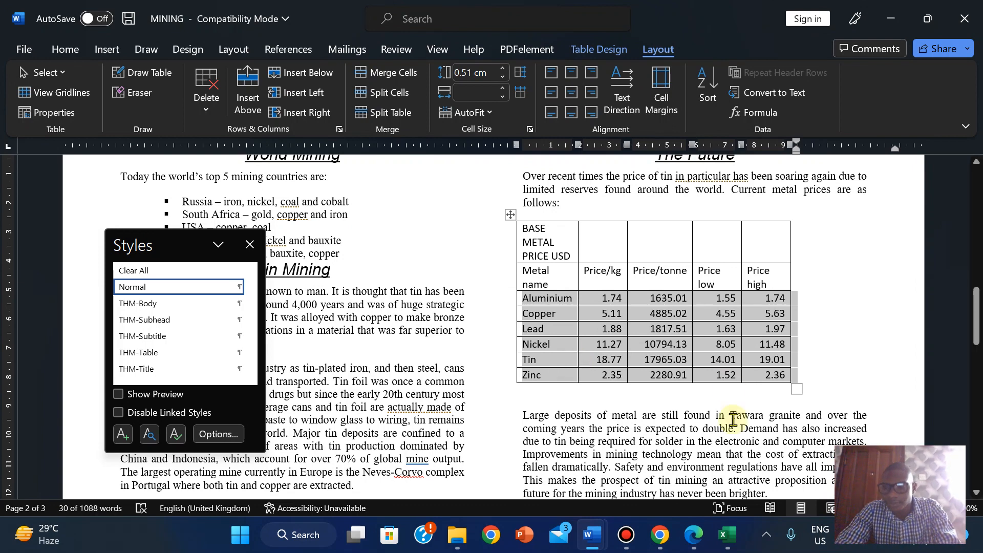
- Bring up the exam paper PDF in Edge at questions 13–16
left_click(693, 535)
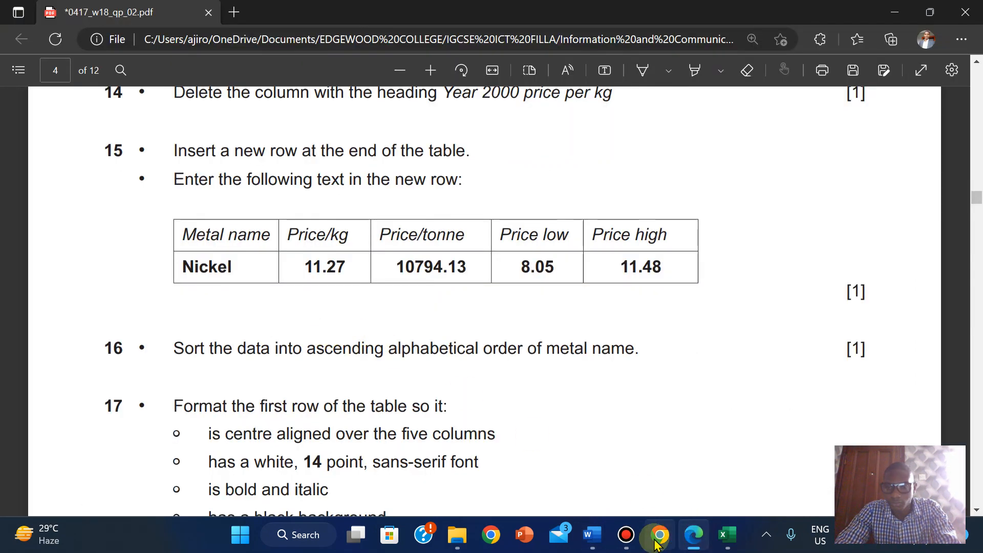
mouse_move(702, 542)
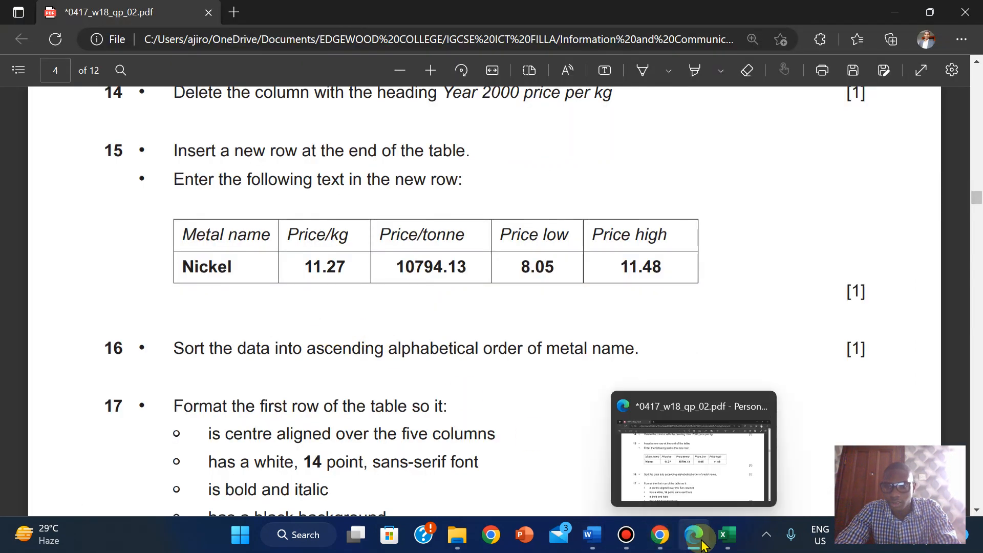
left_click(697, 467)
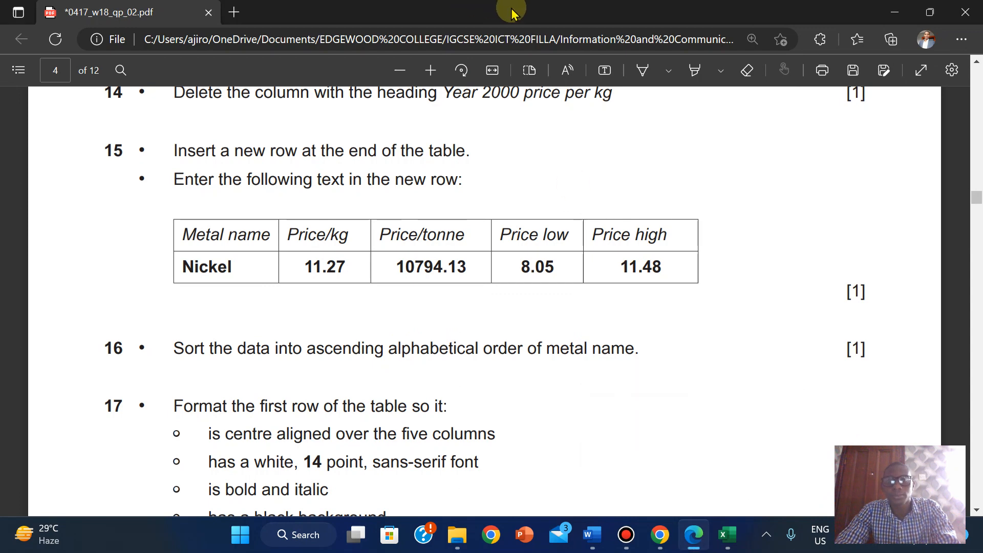
mouse_move(522, 8)
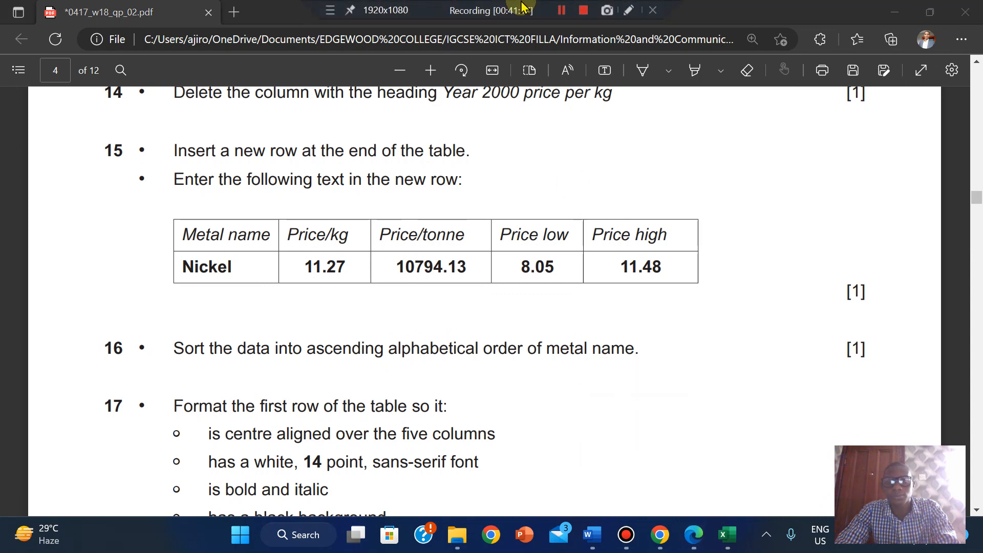
left_click(558, 12)
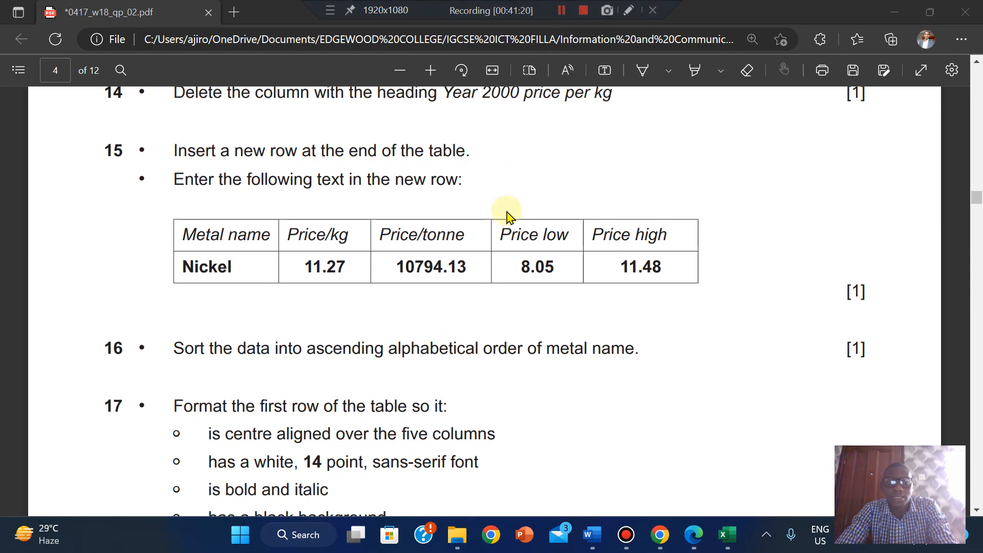
mouse_move(529, 6)
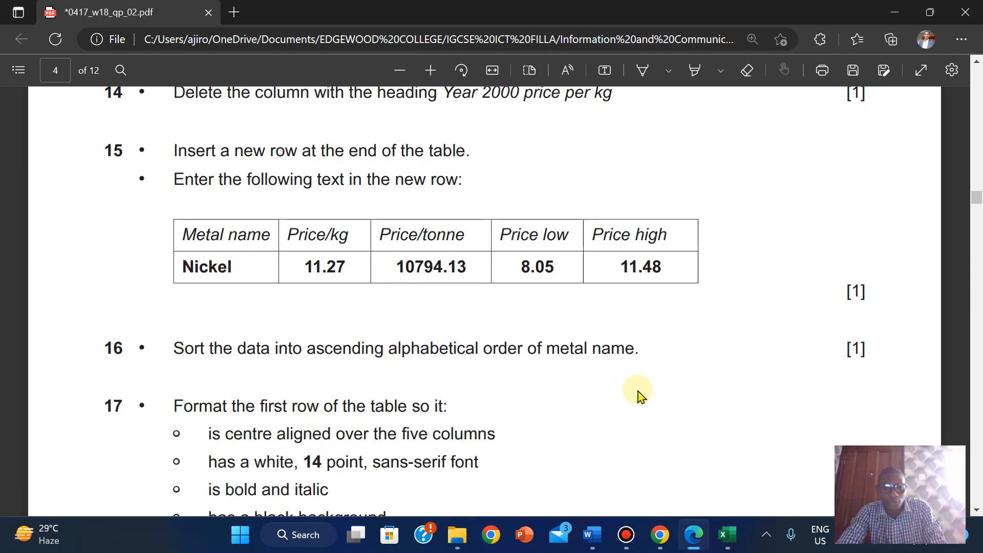
left_click_drag(975, 204, 976, 193)
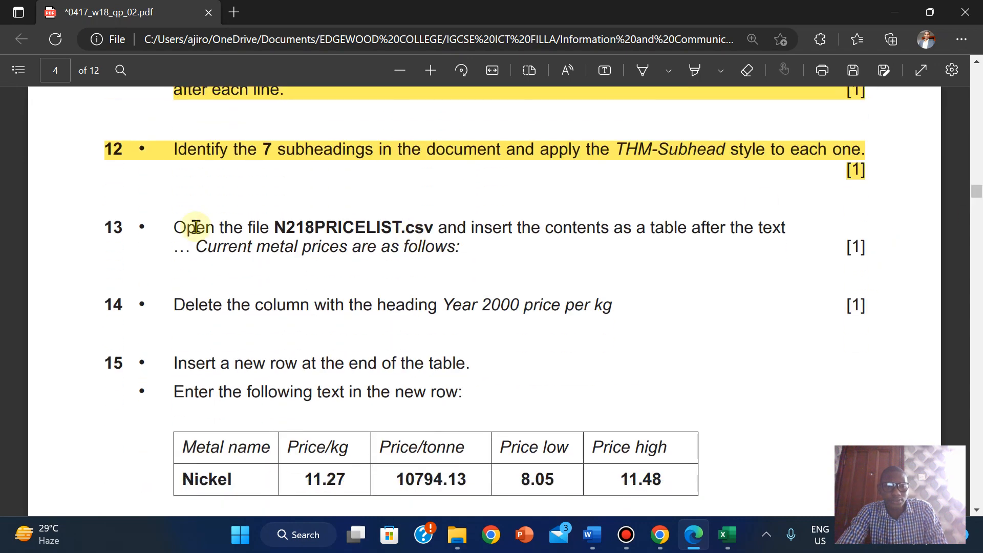
- Highlight questions 13 to 16 in yellow and scroll on to question 17
left_click_drag(176, 226, 860, 492)
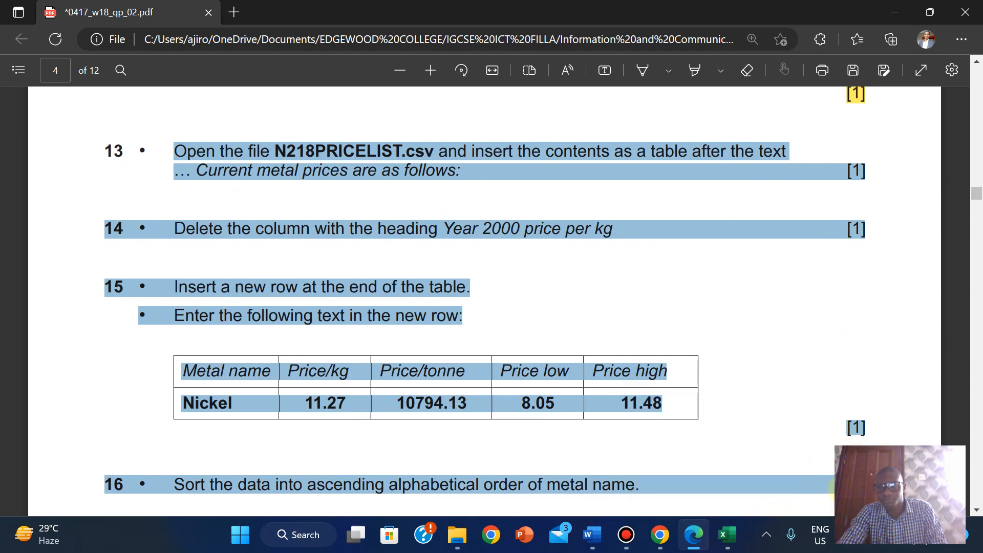
right_click(809, 177)
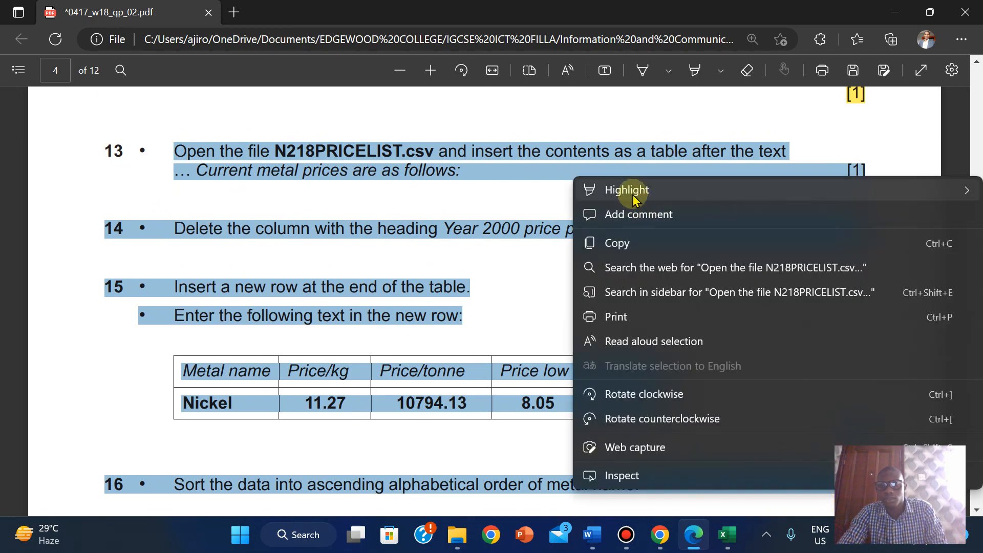
mouse_move(635, 200)
left_click(494, 194)
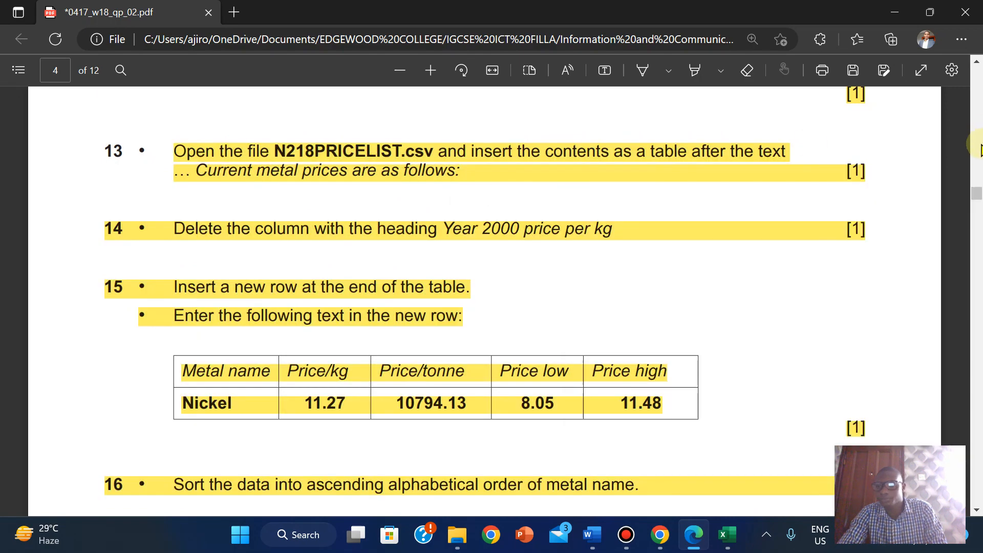
left_click_drag(973, 199, 973, 205)
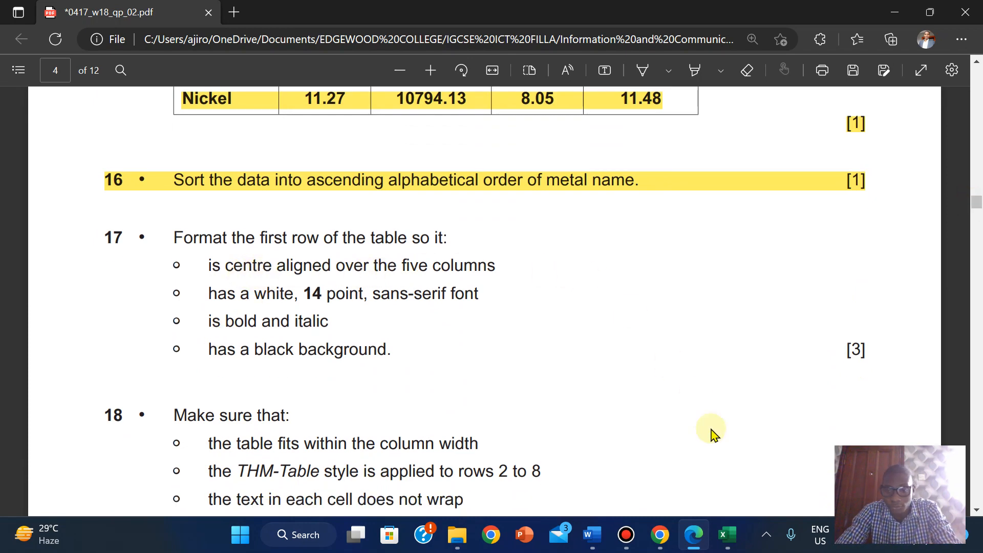
- Merge the price table's top row into a single cell
mouse_move(589, 547)
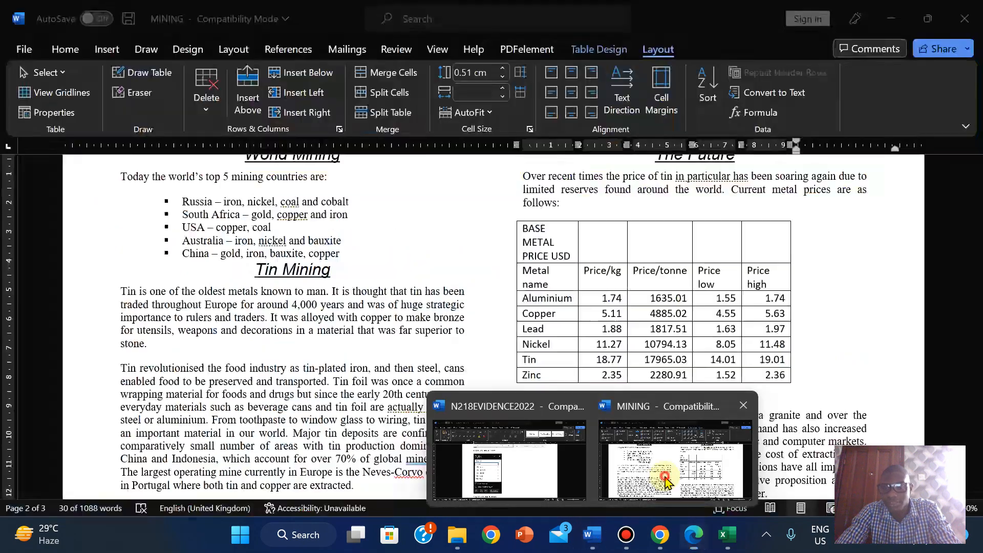
left_click(681, 481)
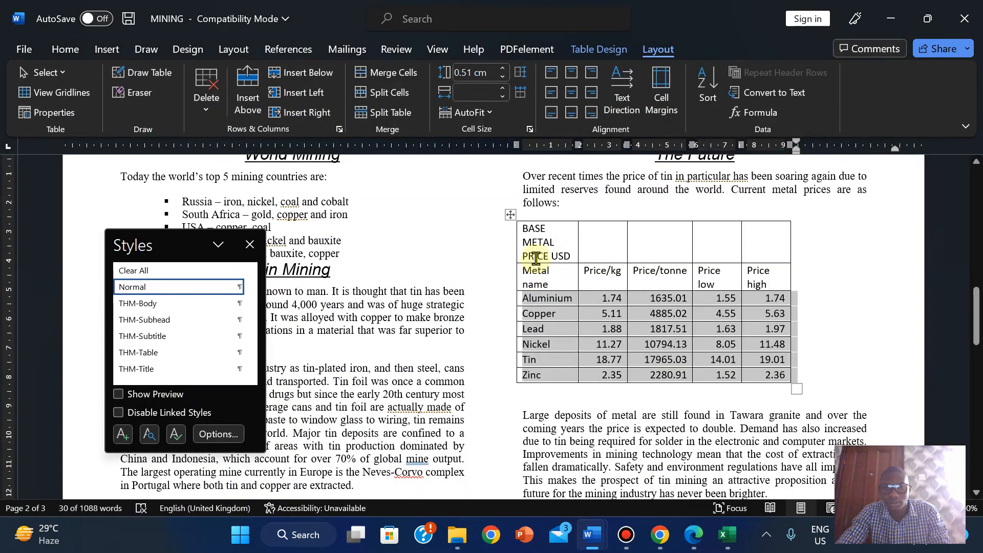
left_click_drag(531, 239, 774, 240)
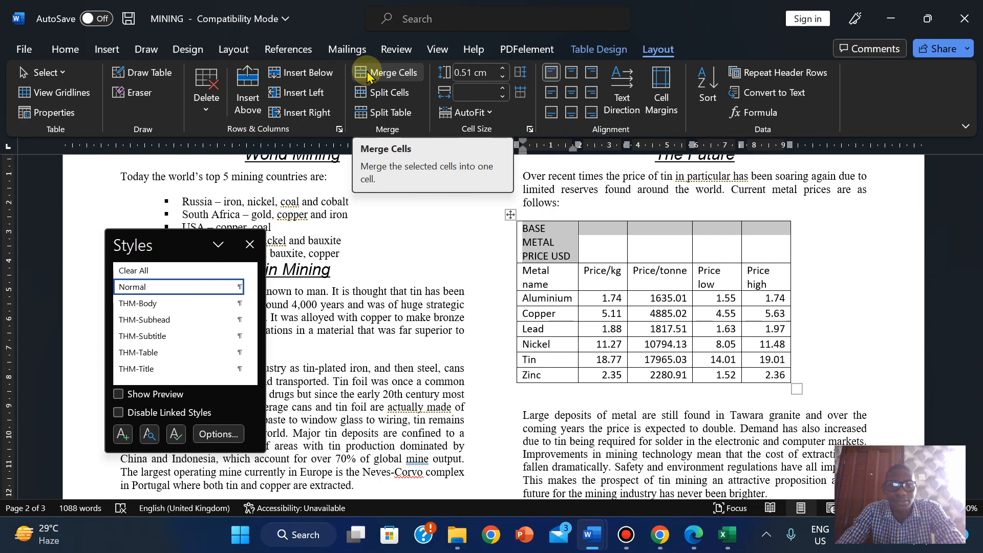
left_click(69, 49)
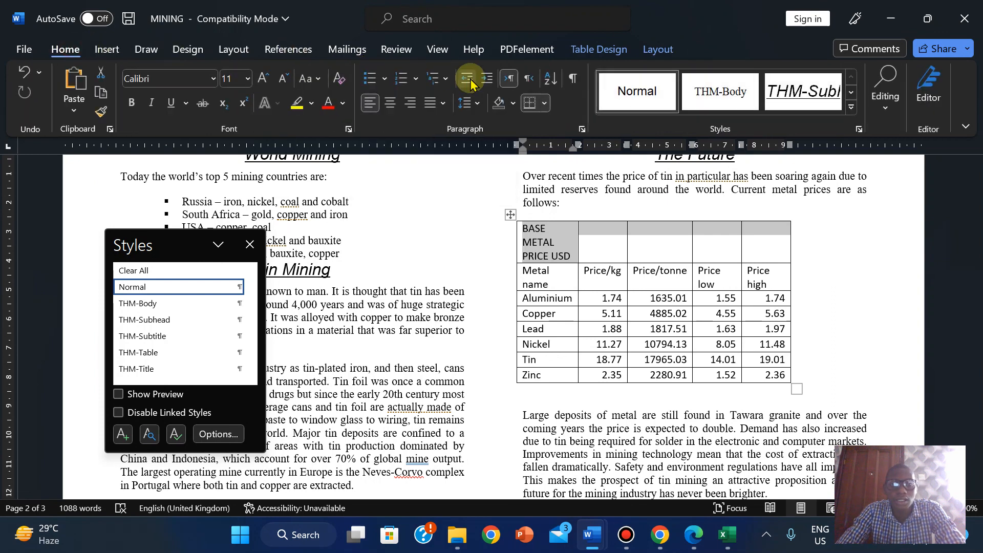
left_click(601, 49)
left_click(658, 49)
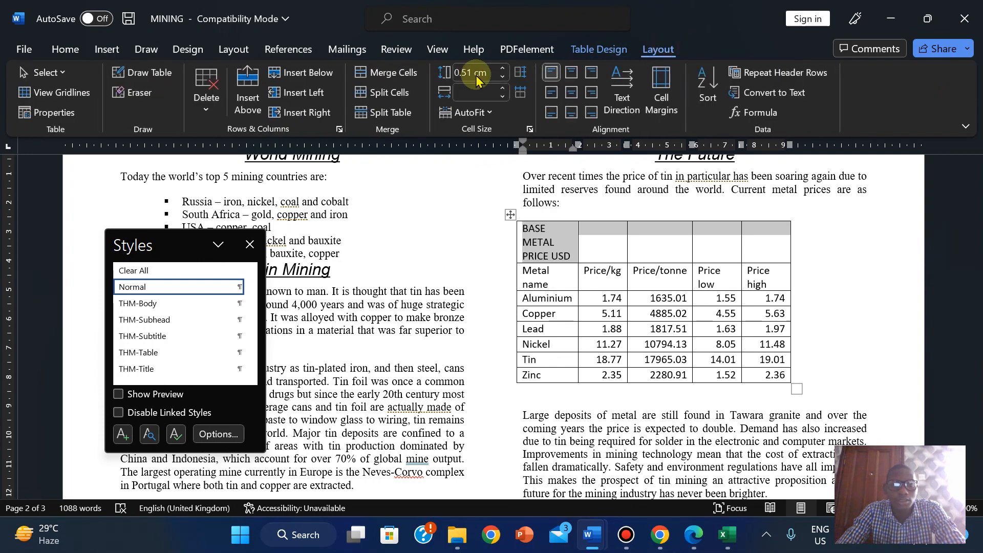
left_click(400, 75)
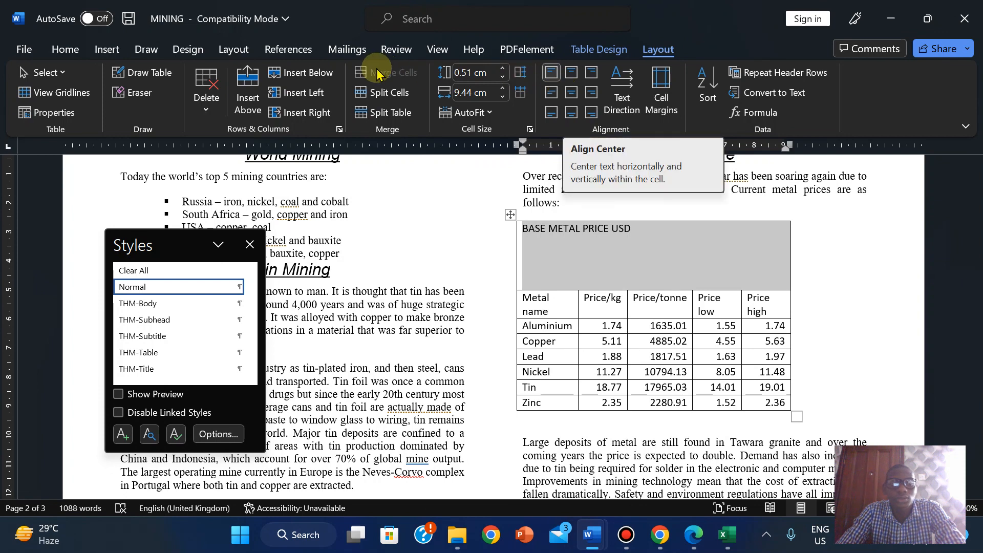
- Centre the BASE METAL PRICE USD heading and delete the blank lines beneath it
left_click(61, 50)
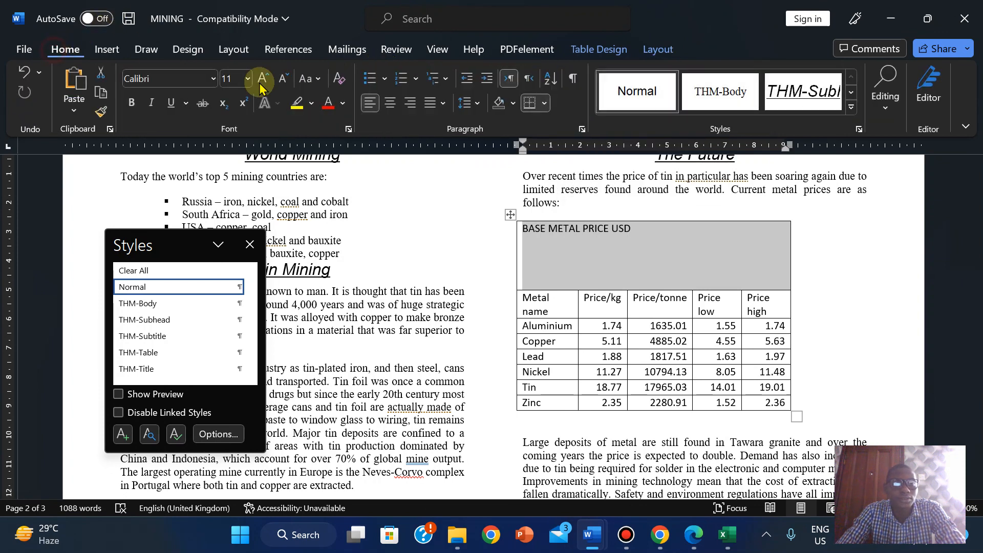
left_click(384, 113)
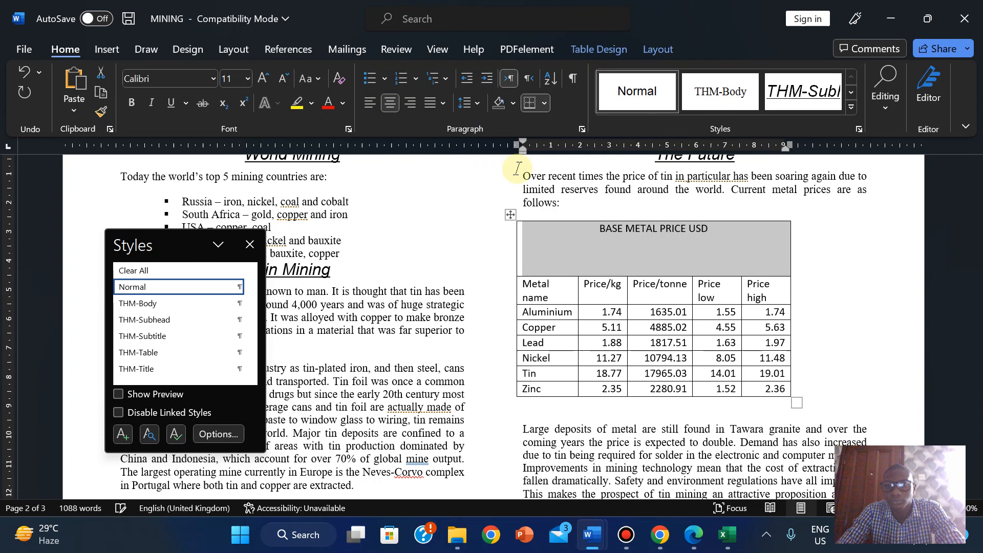
left_click(580, 270)
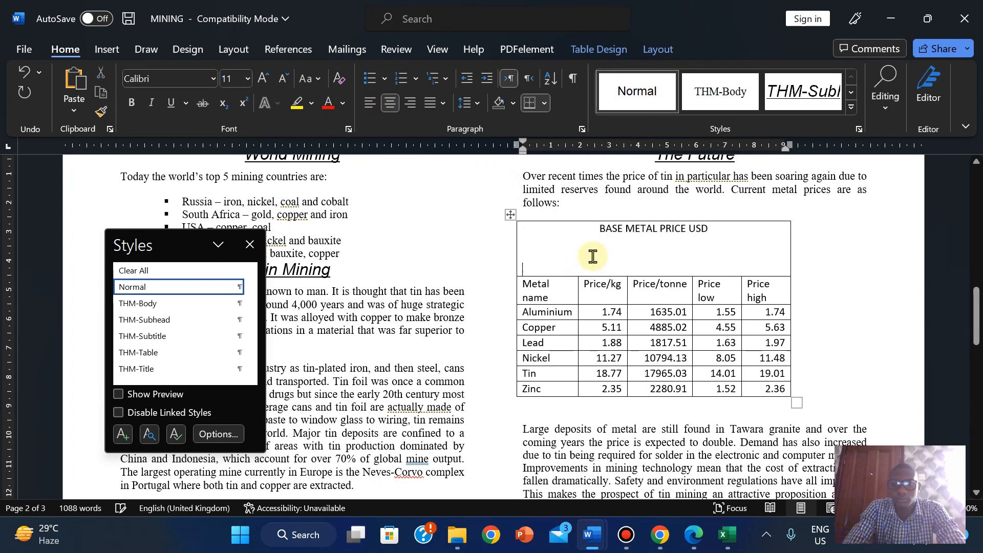
key("BackSpace")
key("BackSpace")
key("BackSpace")
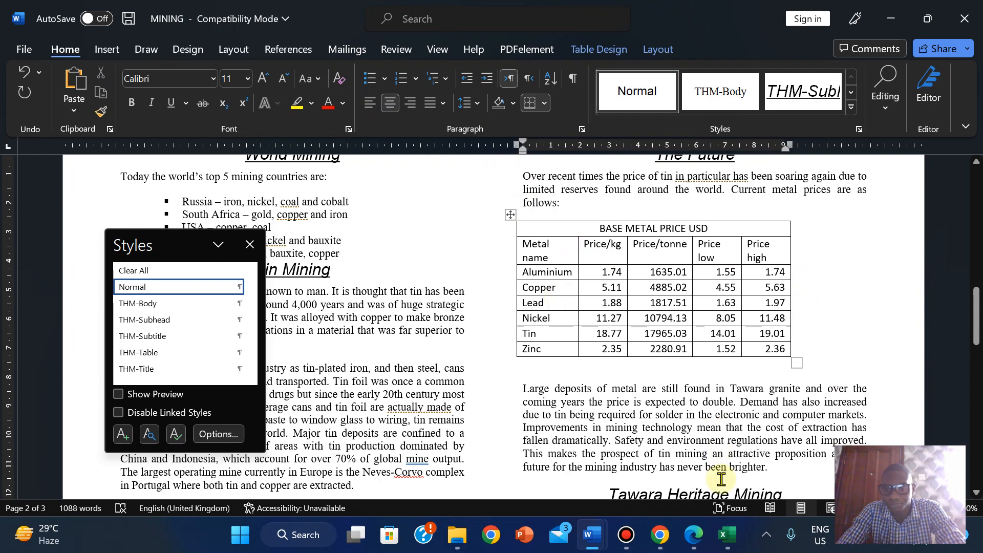
mouse_move(591, 536)
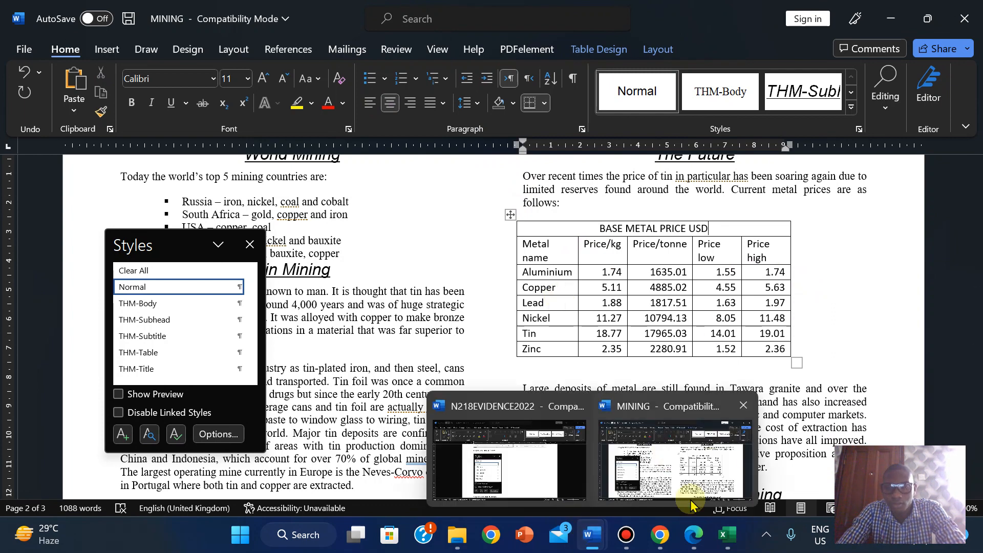
left_click(694, 535)
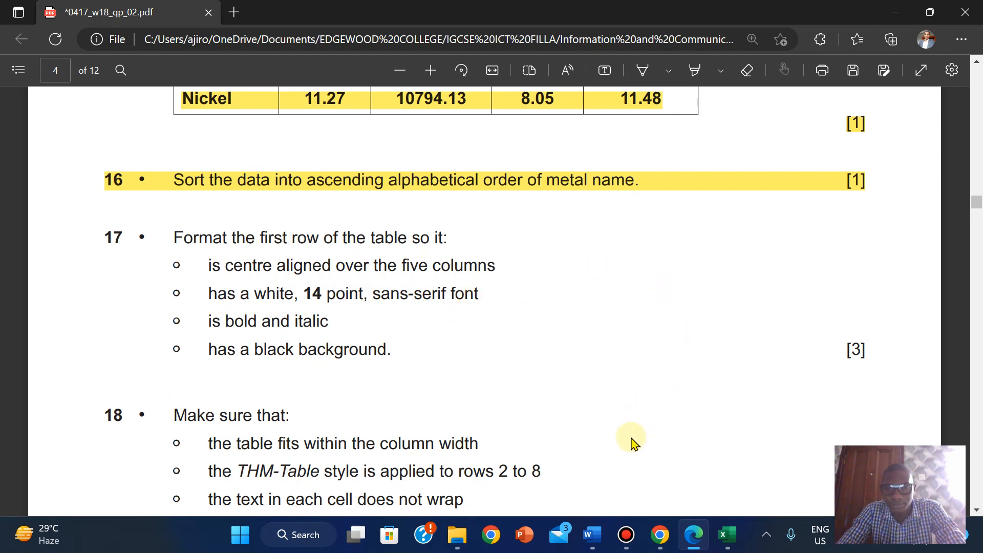
- After reading question 17's first-row requirements, return to the MINING report window in Word
mouse_move(592, 535)
left_click(663, 475)
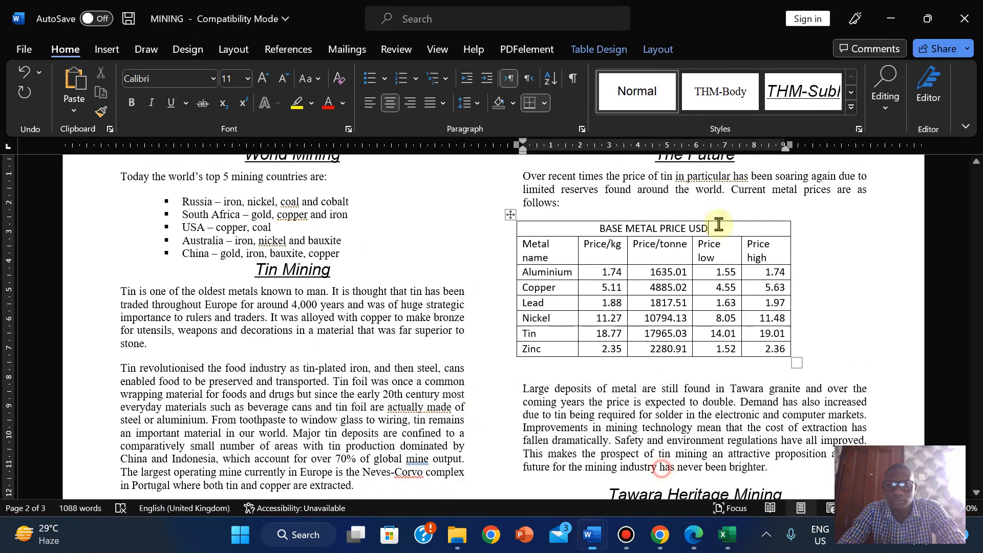
- Format the BASE METAL PRICE USD heading as 14-point Arial in white
left_click(714, 229)
left_click_drag(639, 233, 598, 228)
left_click(248, 81)
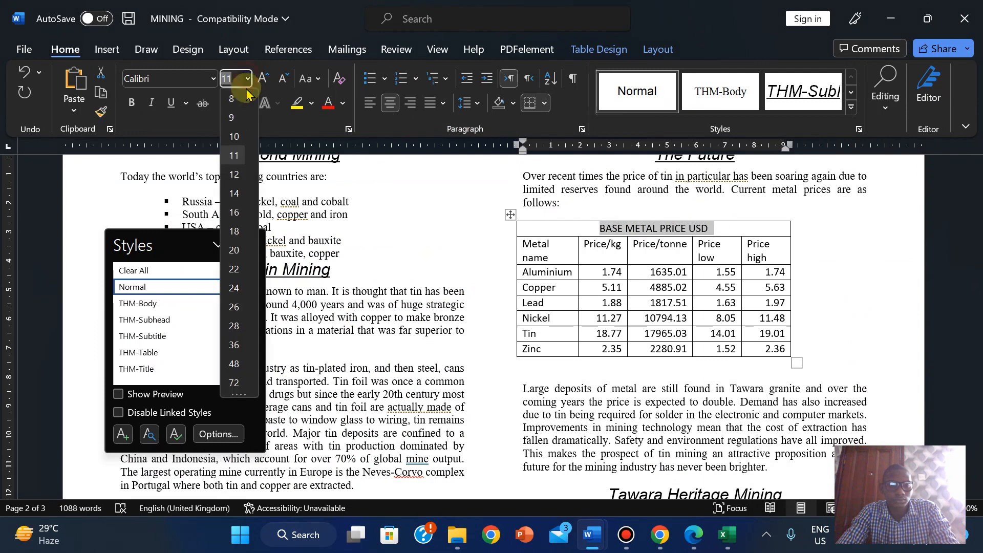
left_click(235, 194)
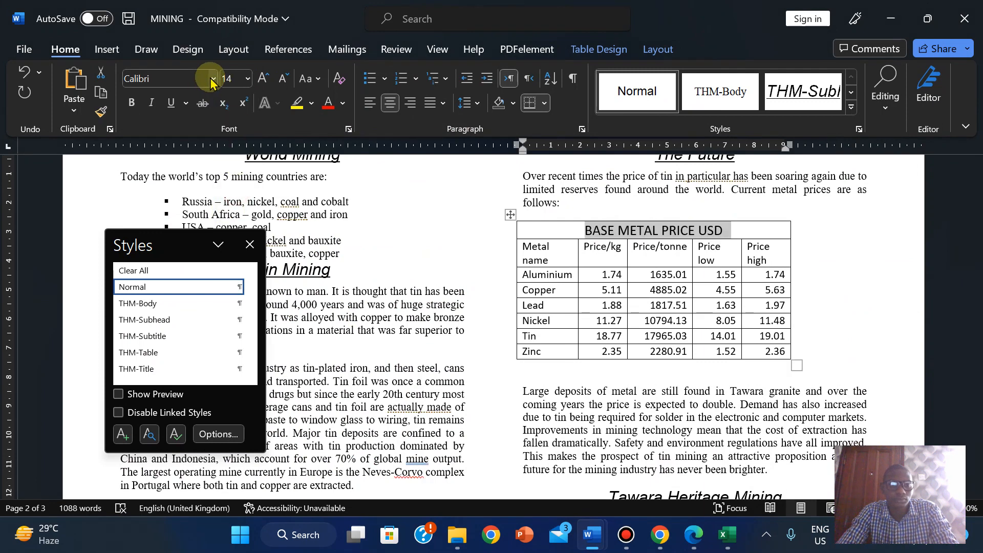
left_click(214, 79)
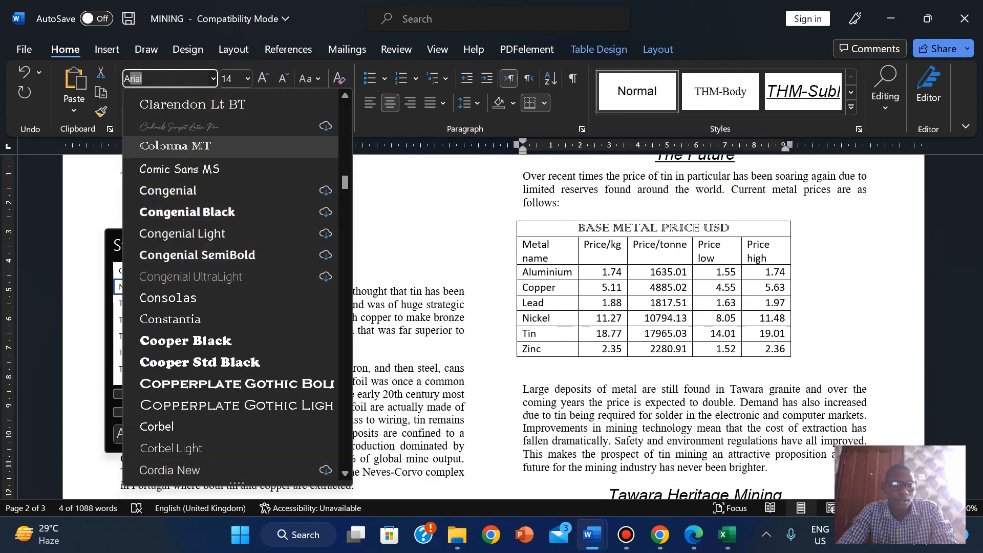
scroll(195, 164, "up", 15)
left_click(208, 120)
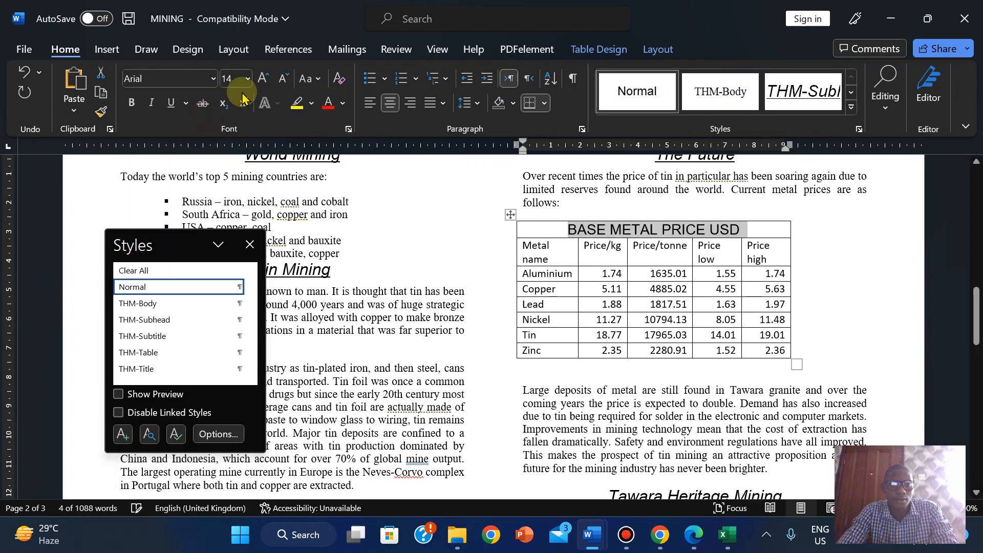
left_click(342, 104)
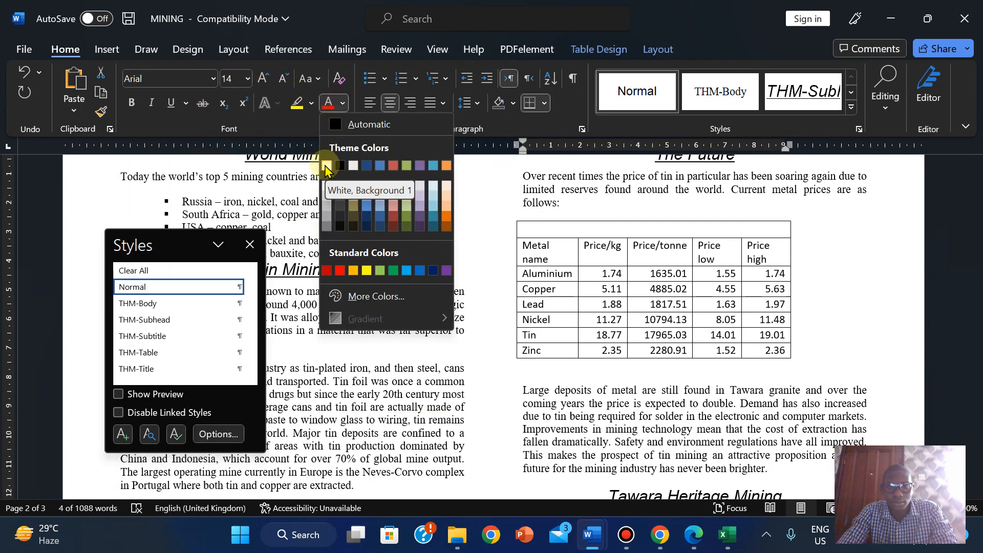
left_click(326, 166)
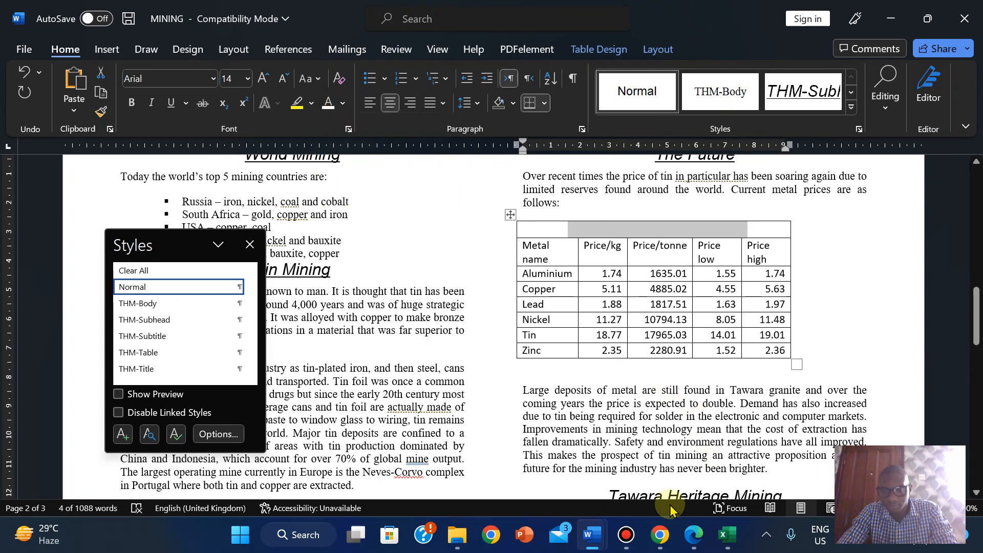
- Check the question paper, then make the header row text bold and italic
left_click(694, 534)
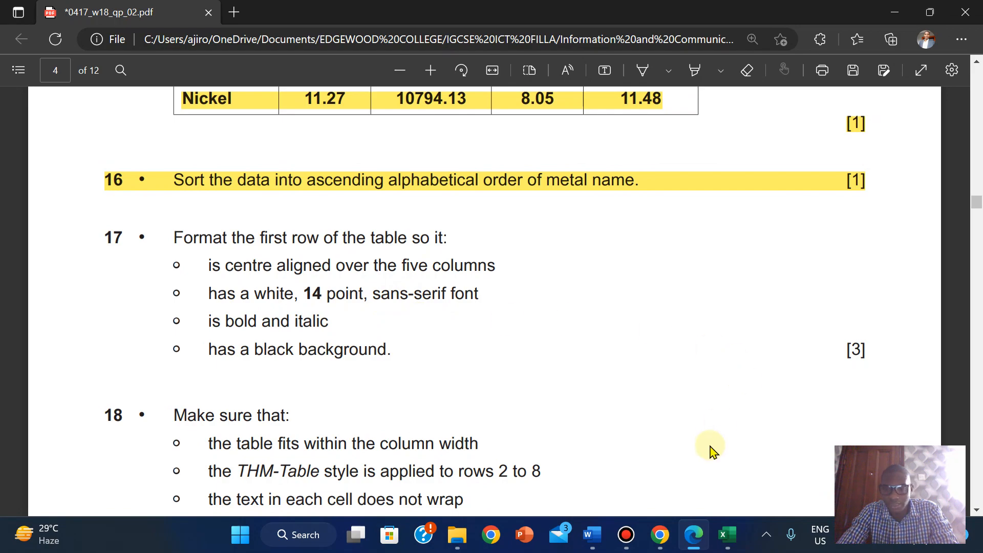
mouse_move(593, 532)
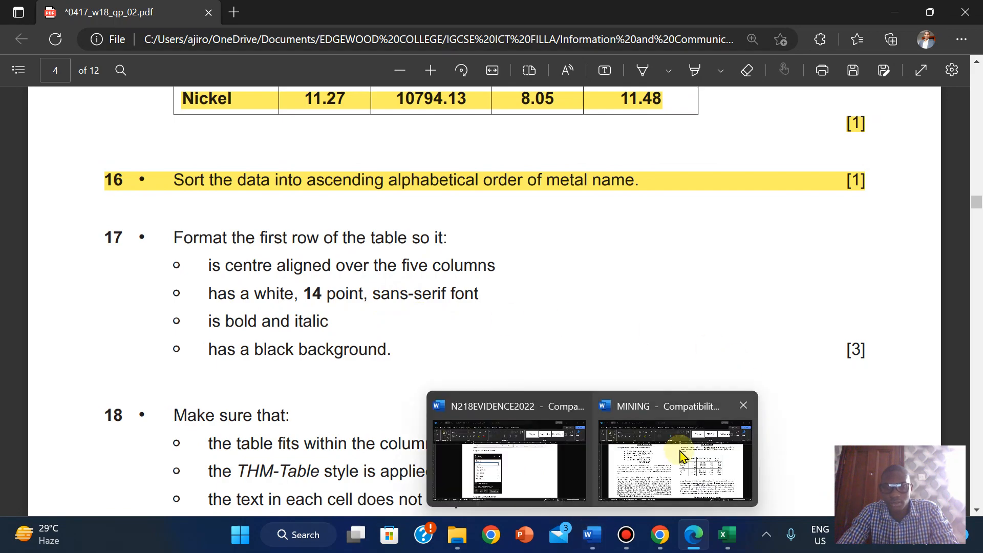
left_click(681, 456)
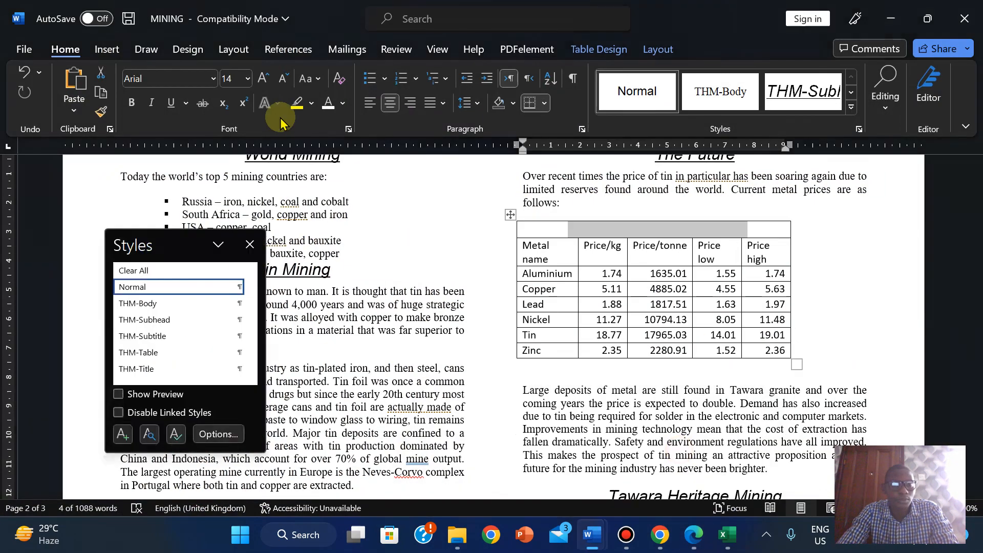
left_click(129, 103)
left_click(150, 104)
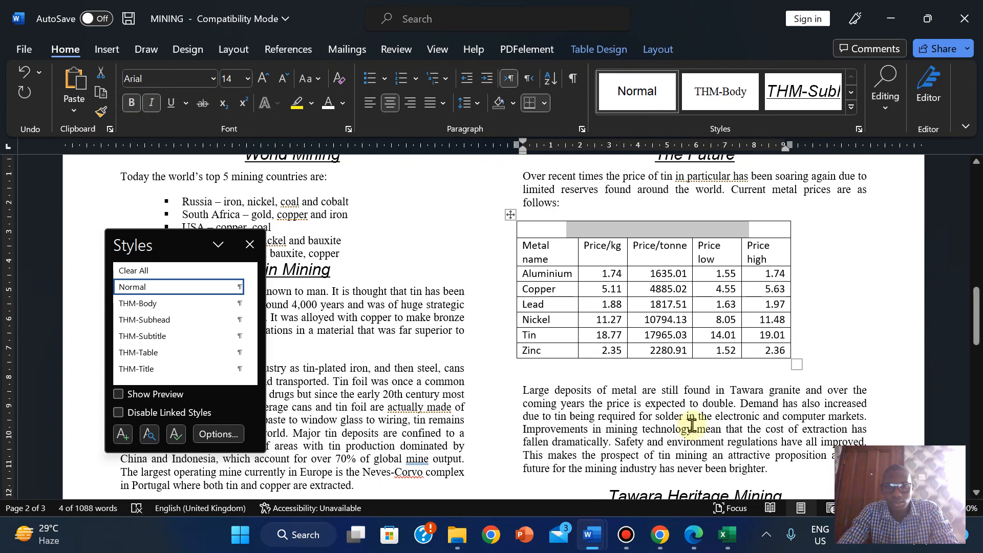
- Recheck the requirements, then give the whole header row a black highlight
left_click(692, 546)
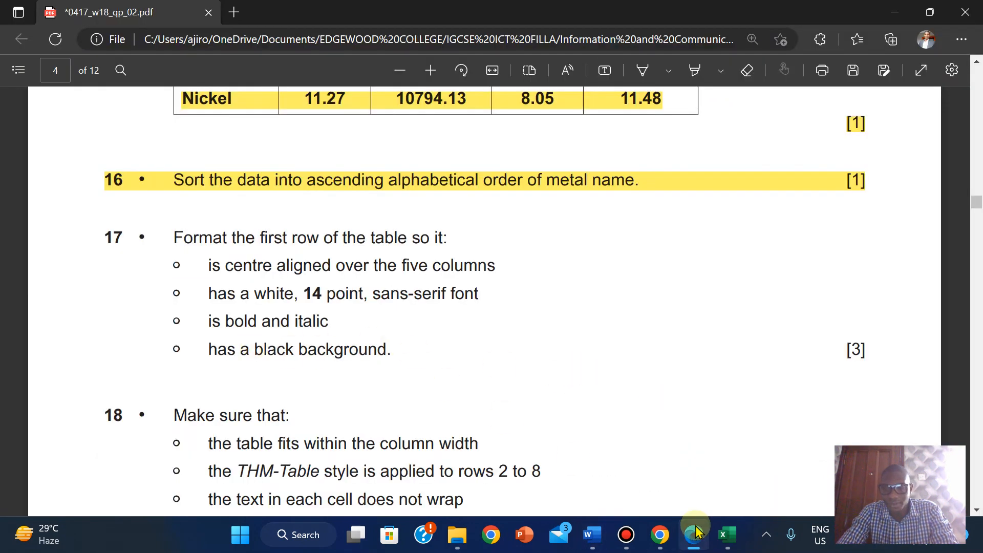
mouse_move(590, 525)
left_click(679, 462)
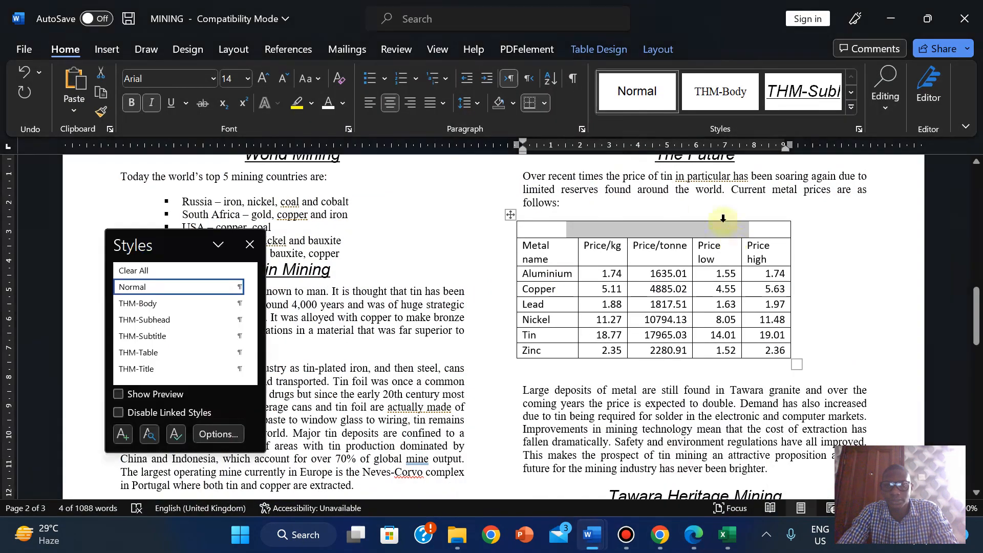
left_click(519, 231)
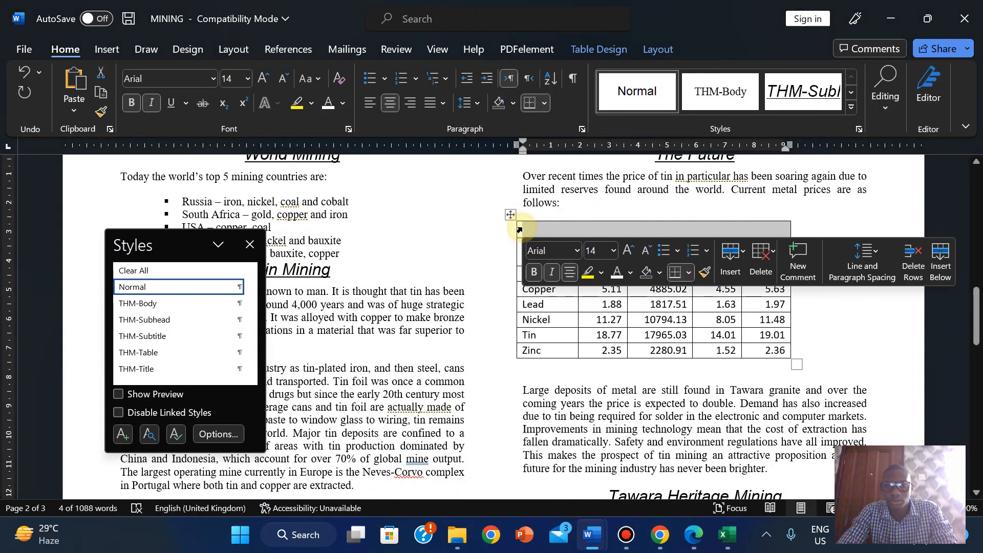
left_click(311, 103)
left_click(395, 178)
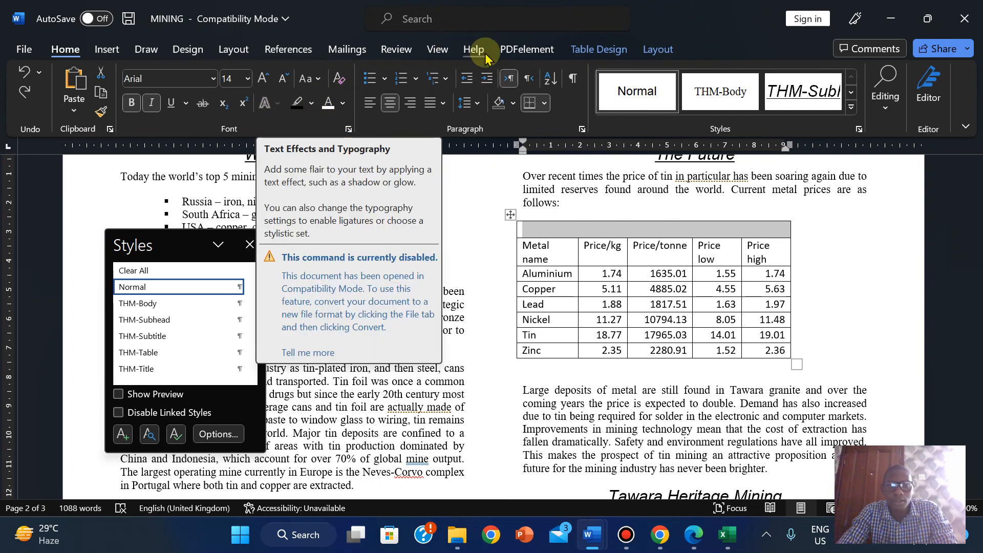
- Shade the header row black using Table Design shading, then clear the selection
left_click(586, 56)
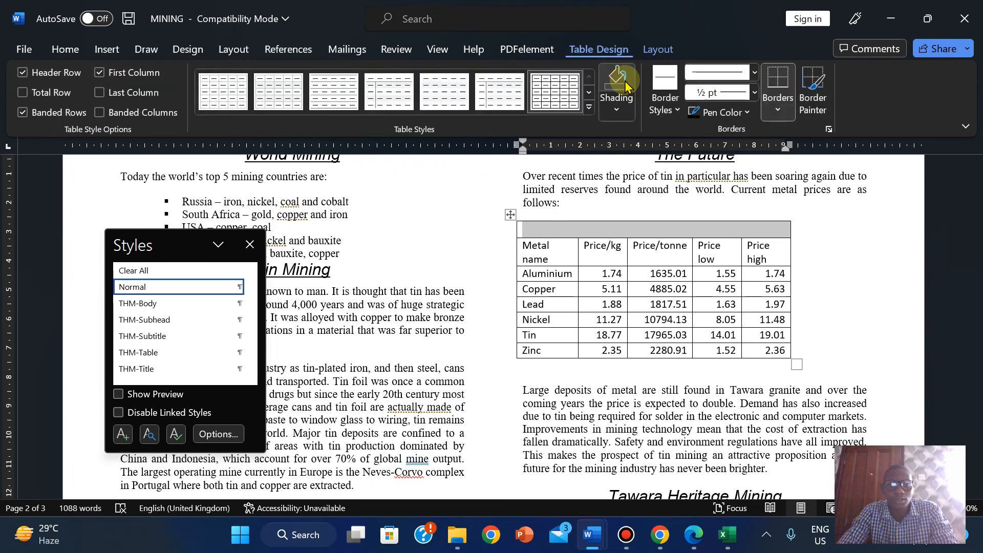
left_click(619, 108)
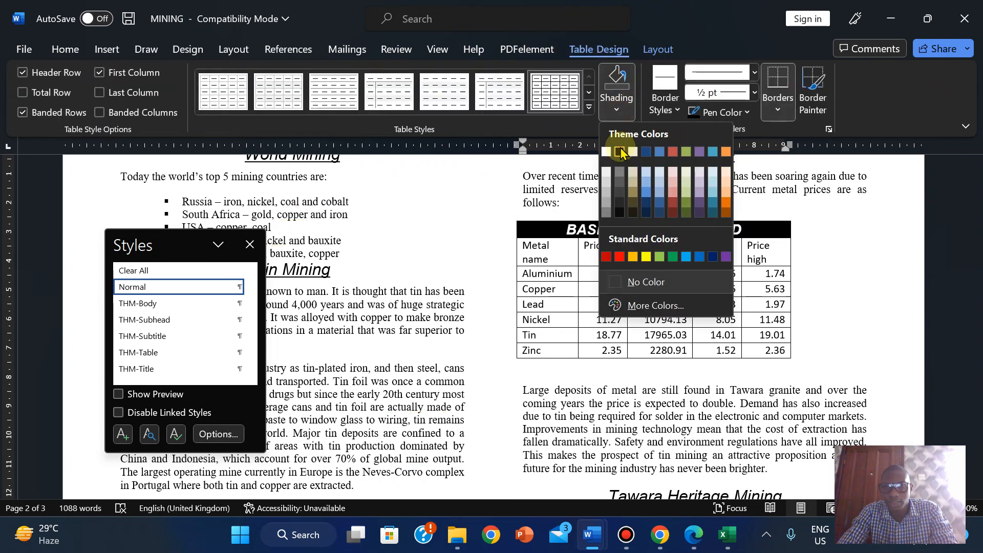
left_click(620, 152)
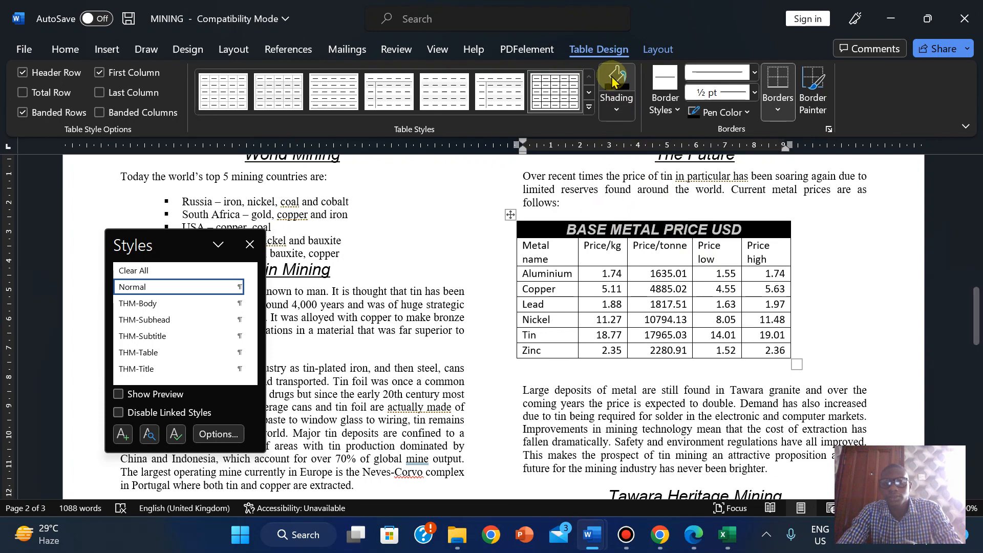
left_click(508, 247)
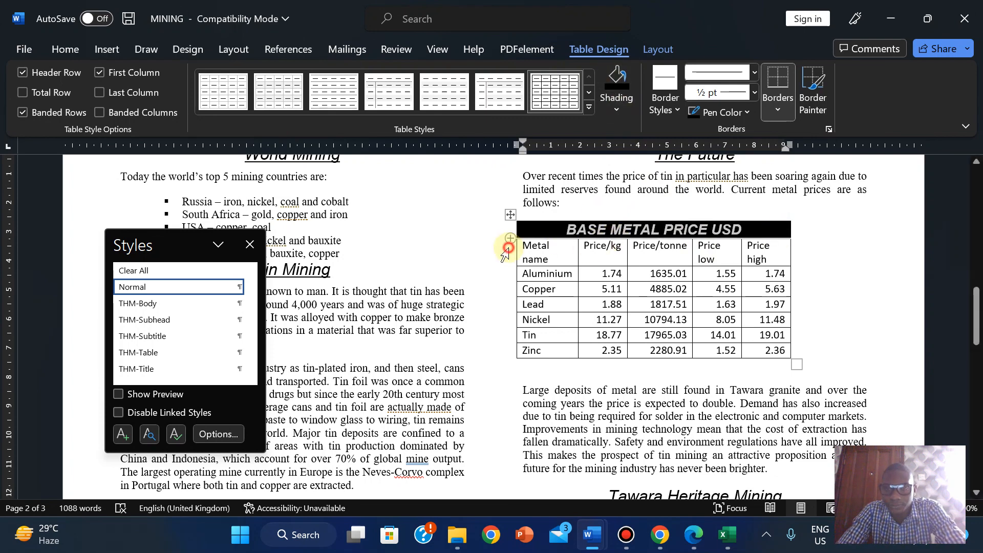
left_click(637, 253)
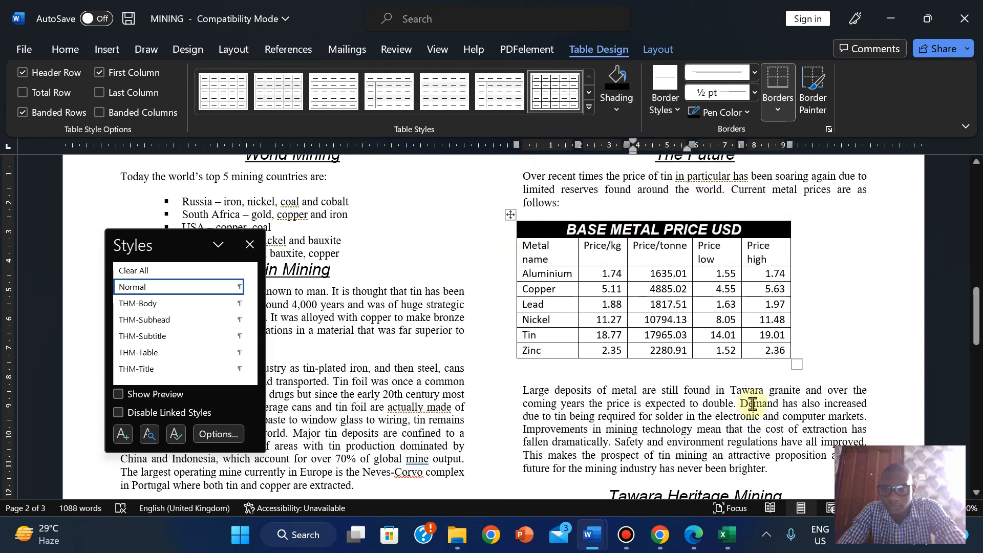
- Select question 17's formatting instructions in the exam paper and highlight them yellow
mouse_move(701, 536)
left_click(675, 472)
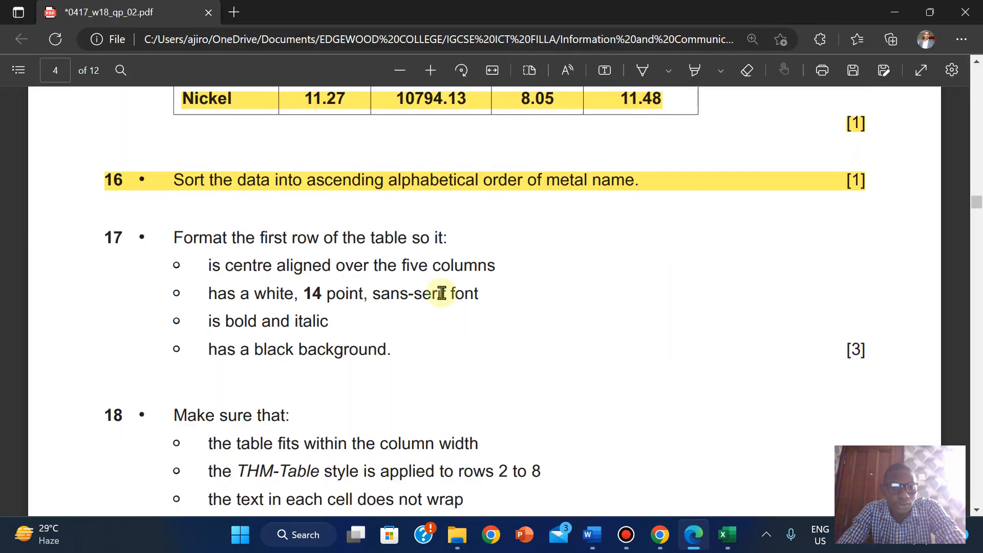
left_click_drag(172, 228, 400, 359)
mouse_move(443, 221)
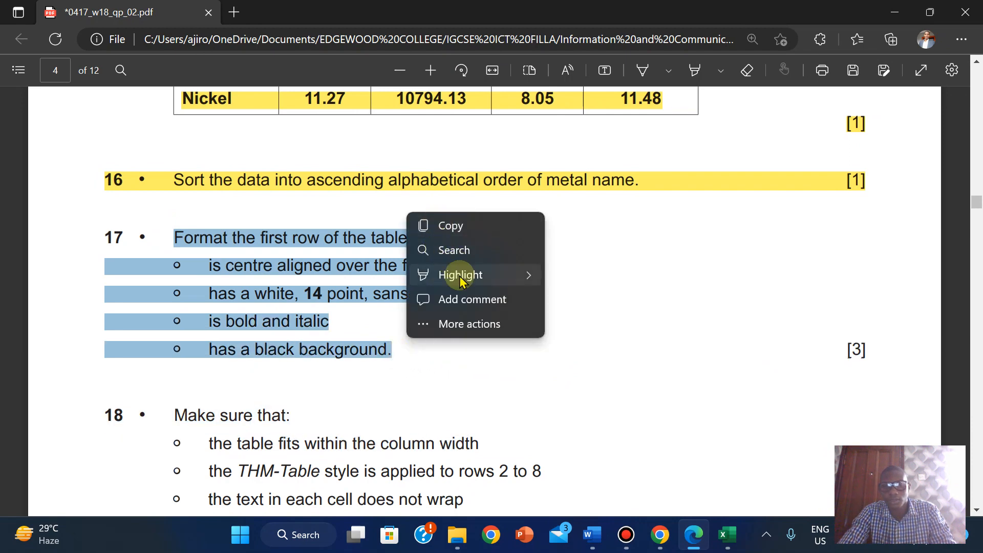
mouse_move(460, 277)
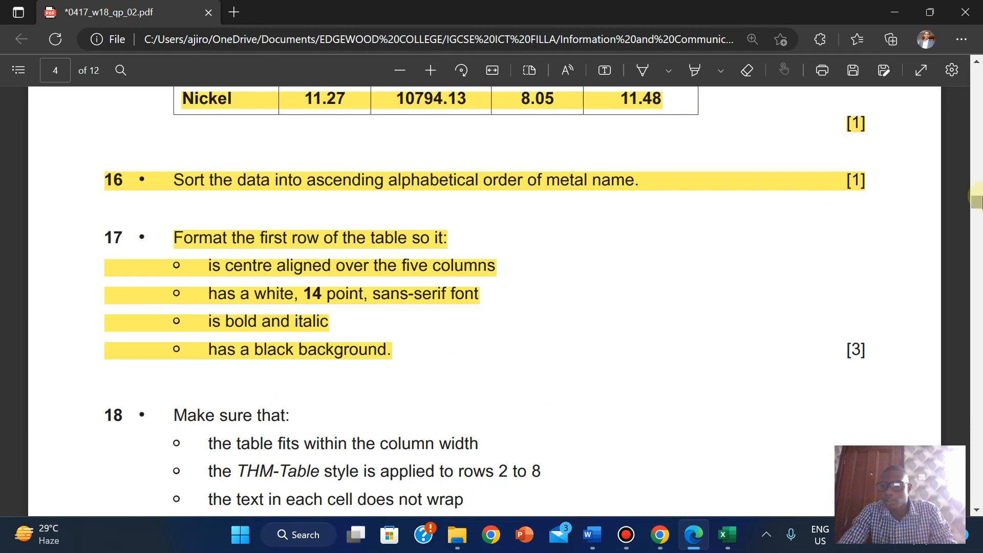
left_click_drag(977, 209, 978, 214)
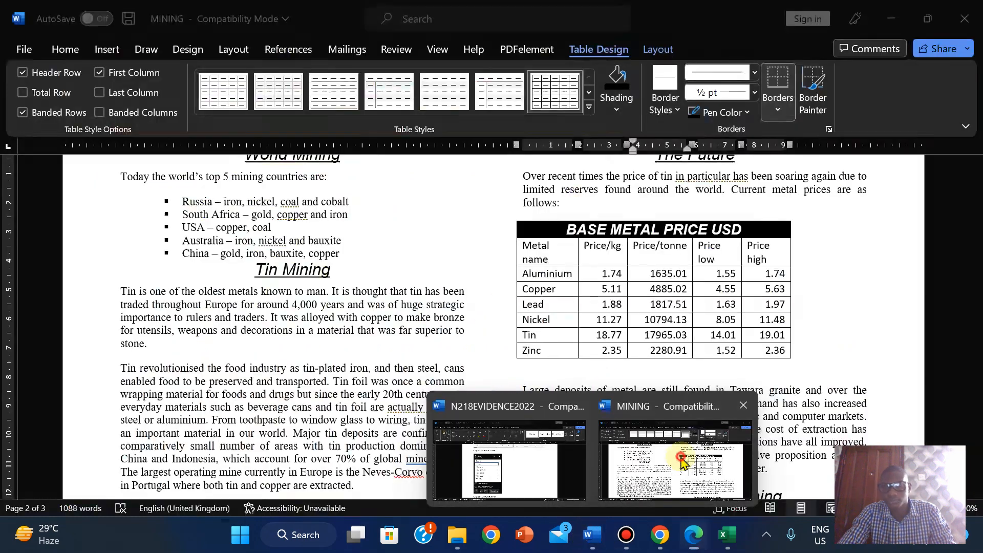
- Select the whole price table and set its AutoFit to Fixed Column Width
left_click(702, 474)
left_click(510, 213)
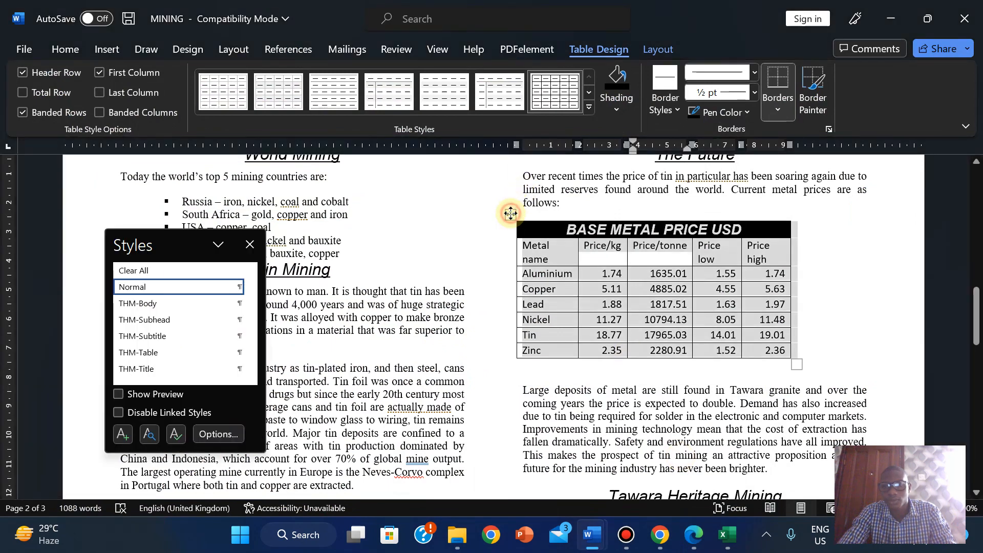
left_click(504, 260)
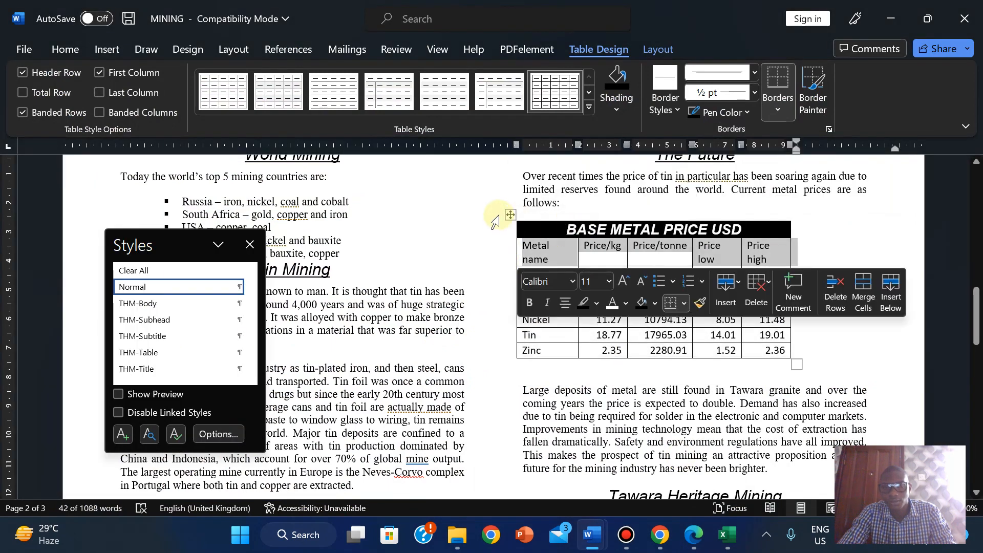
left_click_drag(510, 211, 519, 211)
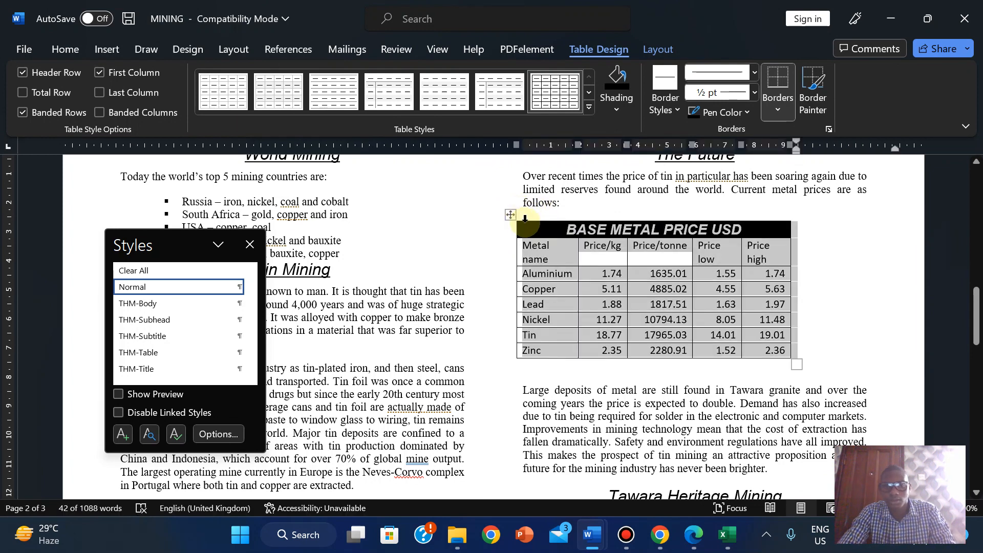
left_click(511, 217)
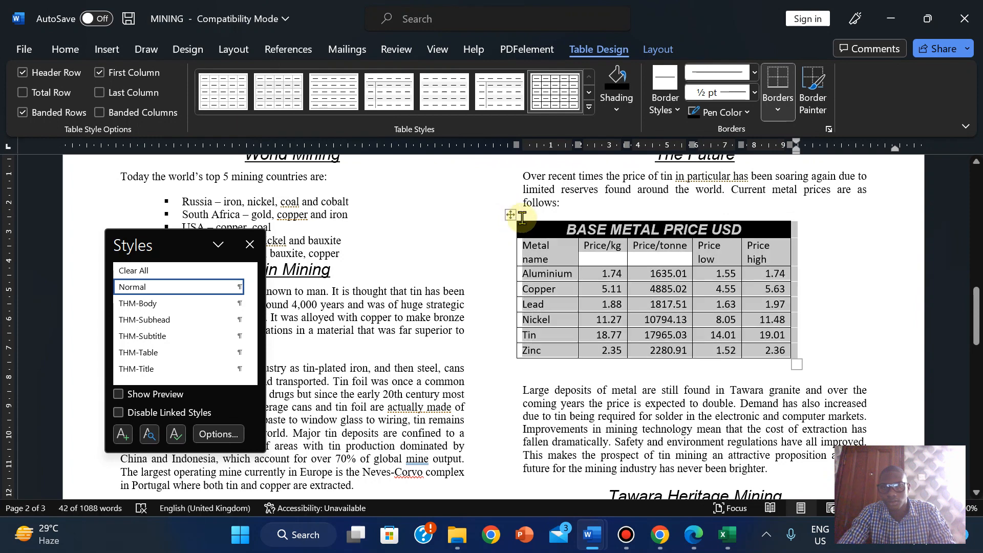
left_click_drag(510, 214, 544, 217)
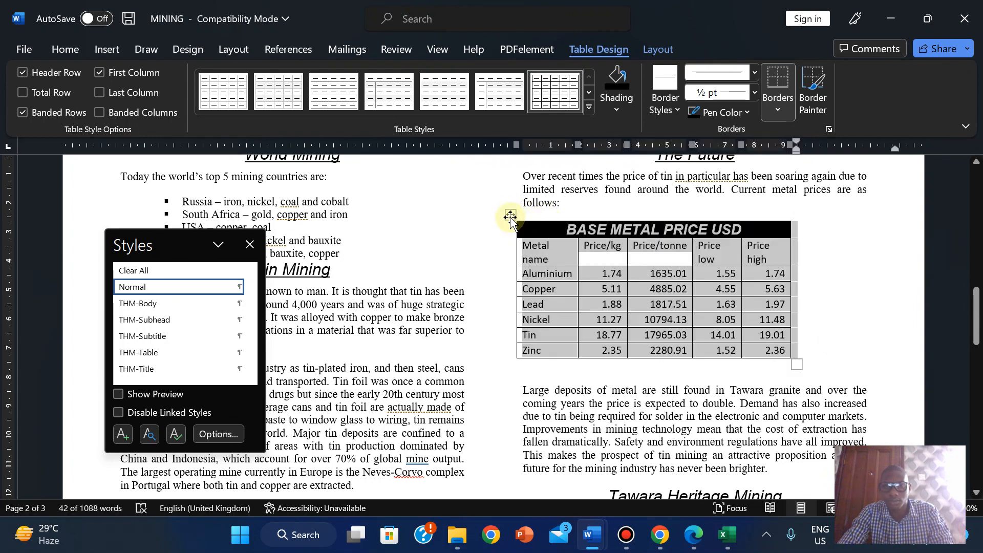
left_click(644, 52)
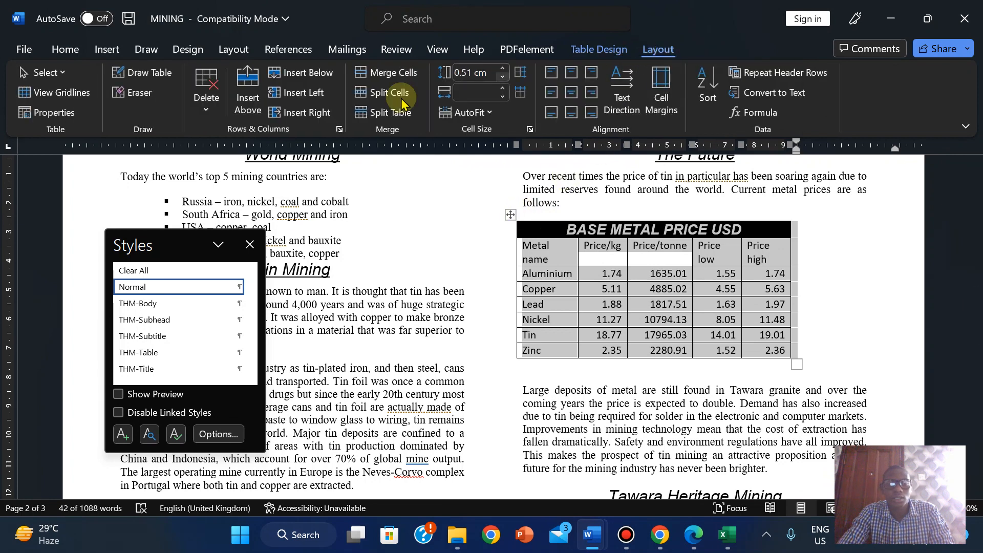
left_click(476, 112)
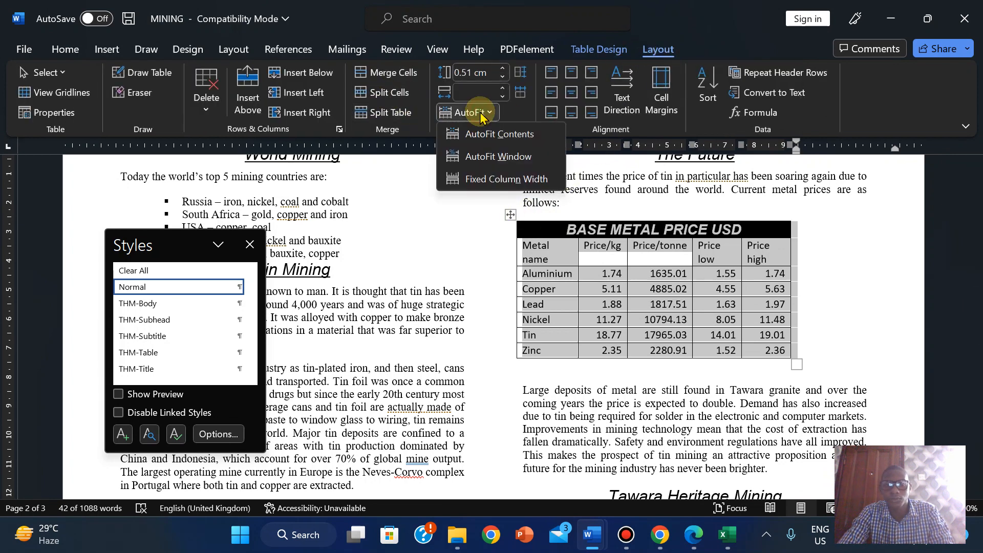
left_click(494, 179)
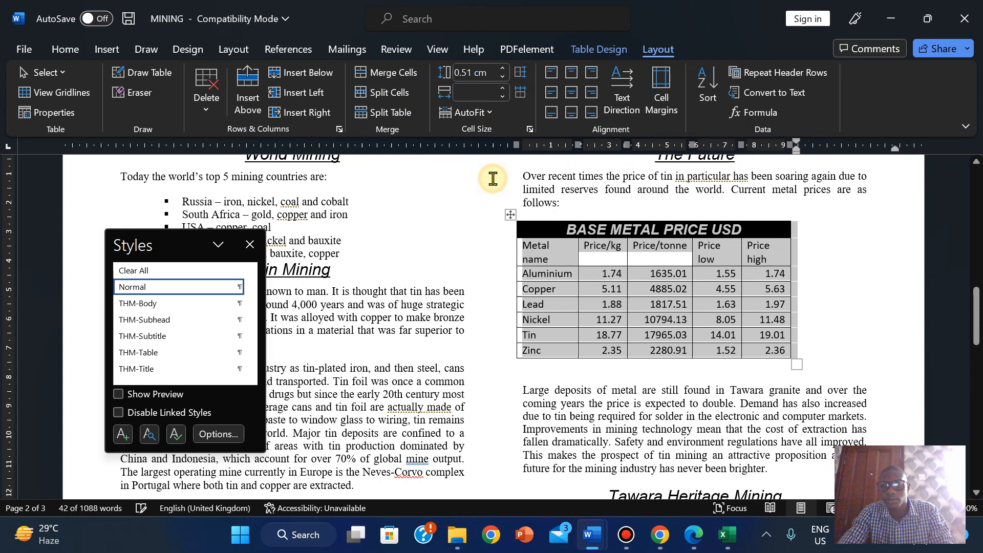
left_click(493, 112)
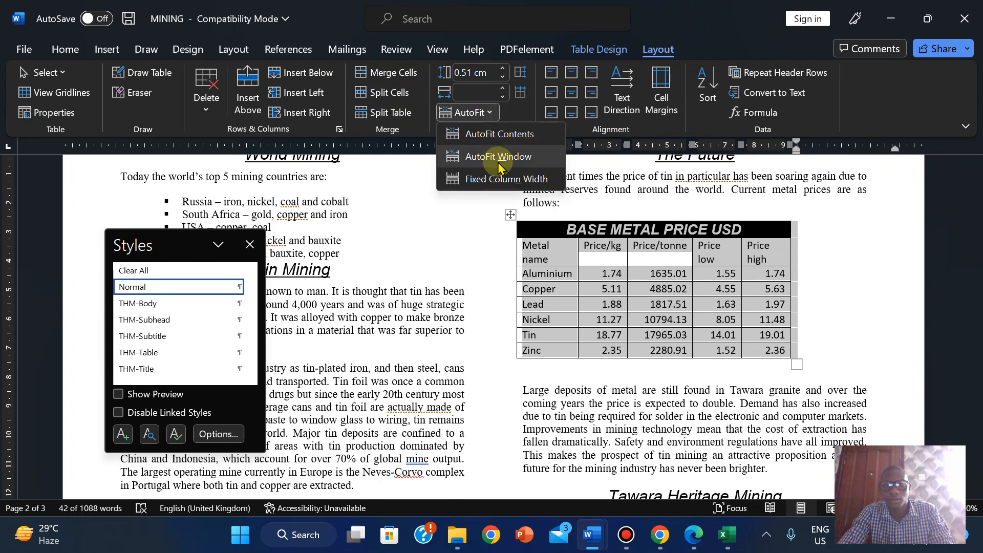
left_click(510, 175)
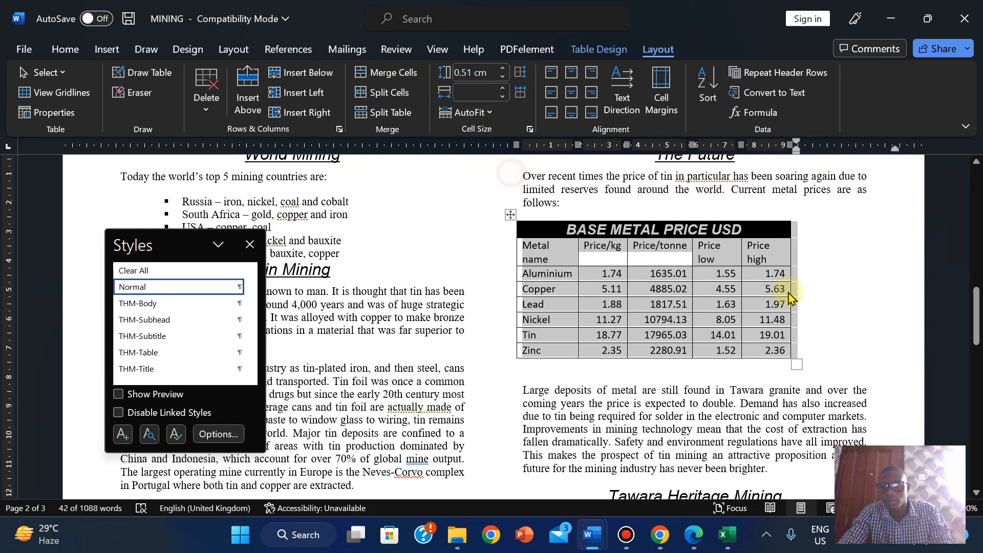
- Widen the table so headings fit on one line, aligning its left edge with the text column
left_click_drag(797, 361, 870, 360)
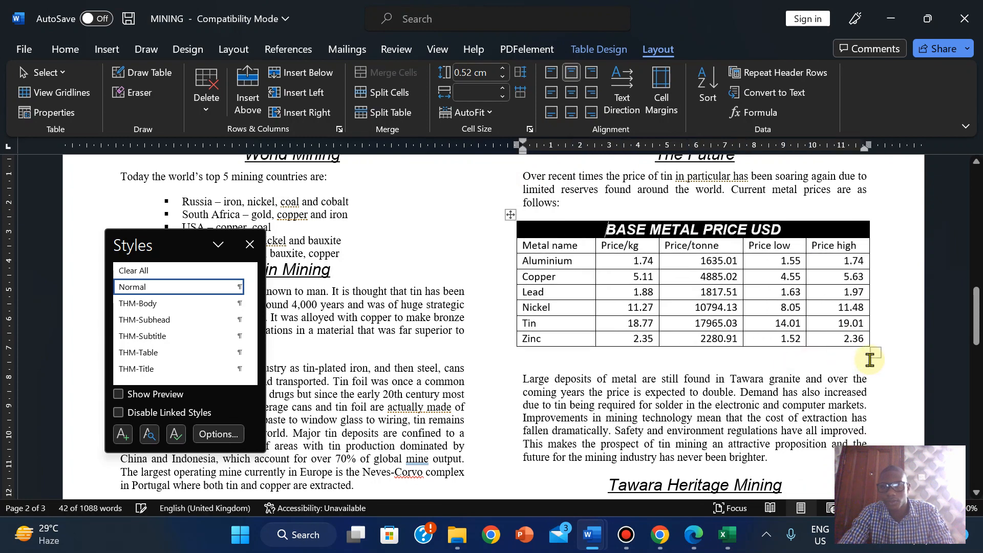
left_click(728, 357)
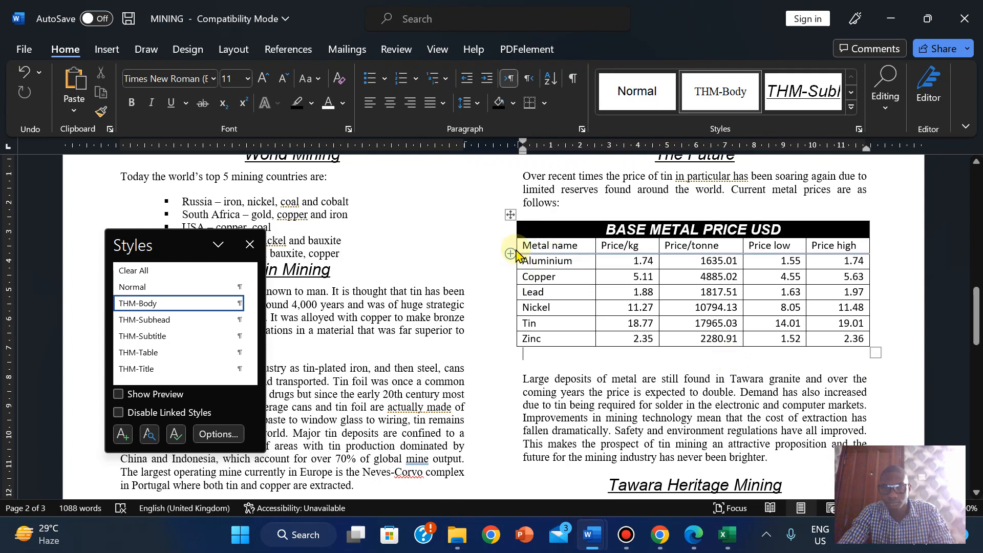
left_click_drag(517, 230, 521, 231)
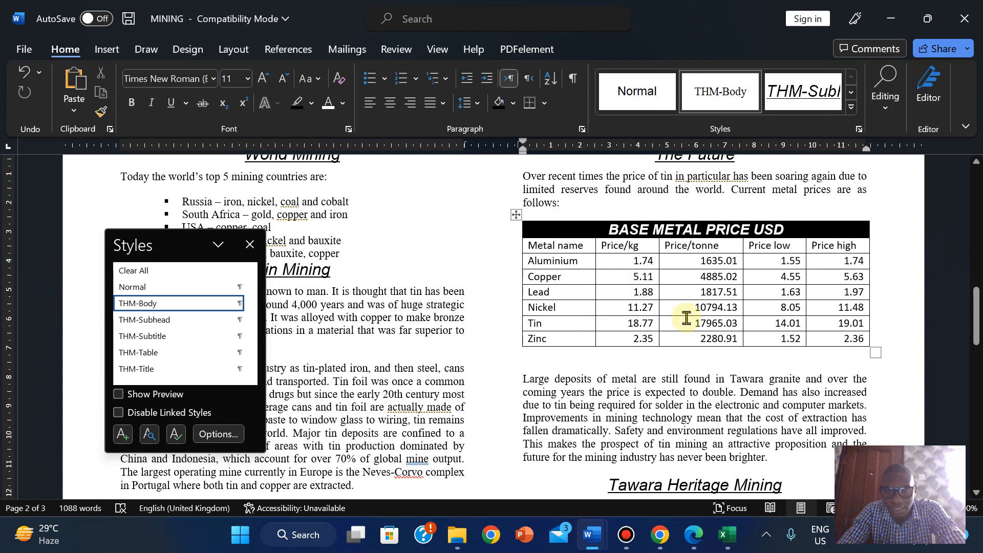
- Read question 18's table requirements in the PDF, then return to the MINING - Compatibility Mode window
left_click(684, 533)
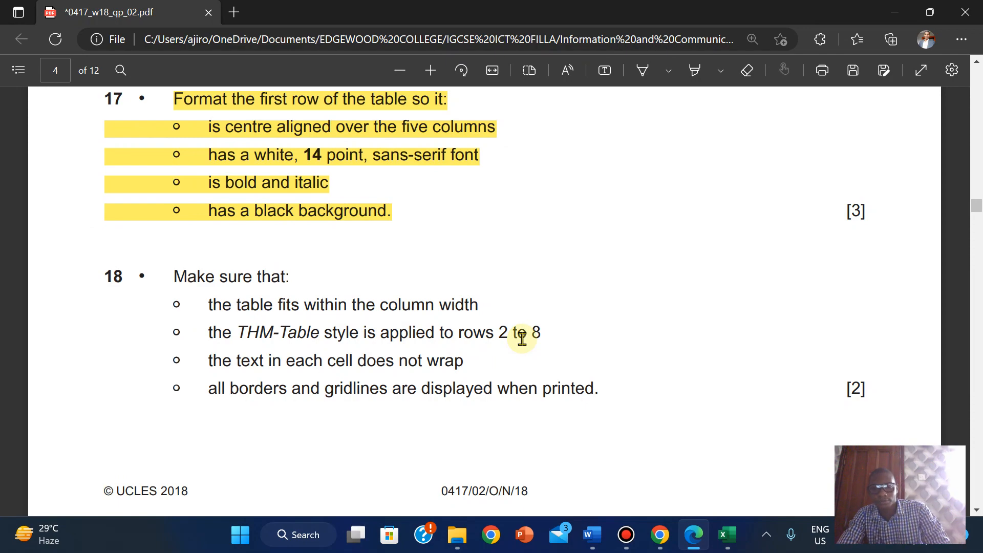
mouse_move(591, 535)
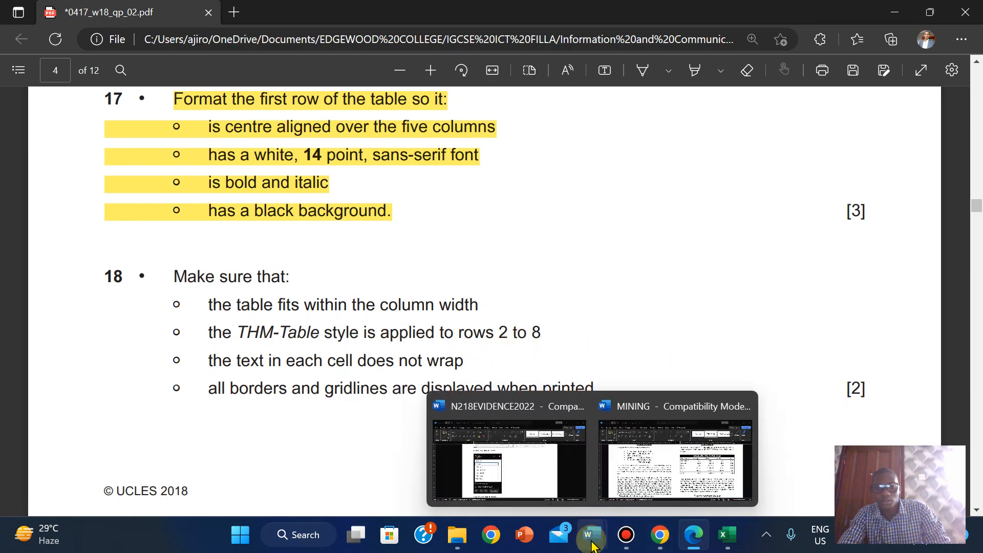
left_click(660, 476)
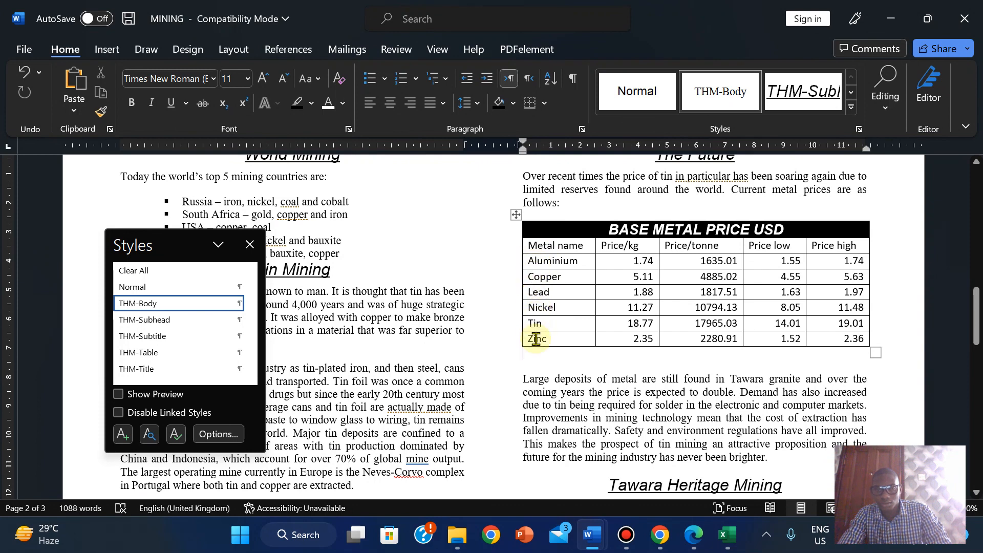
- Select the table rows from Metal name to 2.36, then bring up the N218PRICELIST workbook
left_click(564, 356)
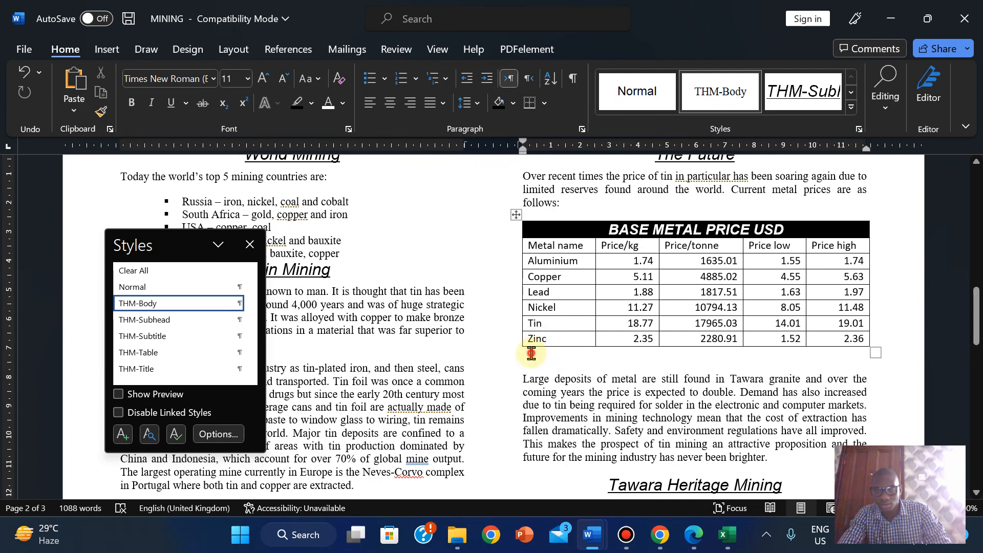
left_click_drag(522, 358, 682, 353)
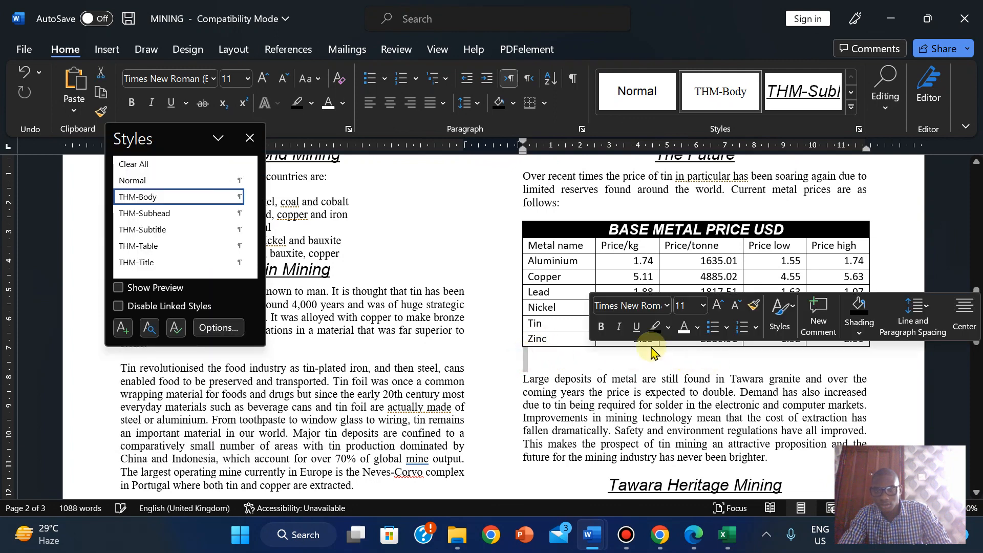
left_click(543, 340)
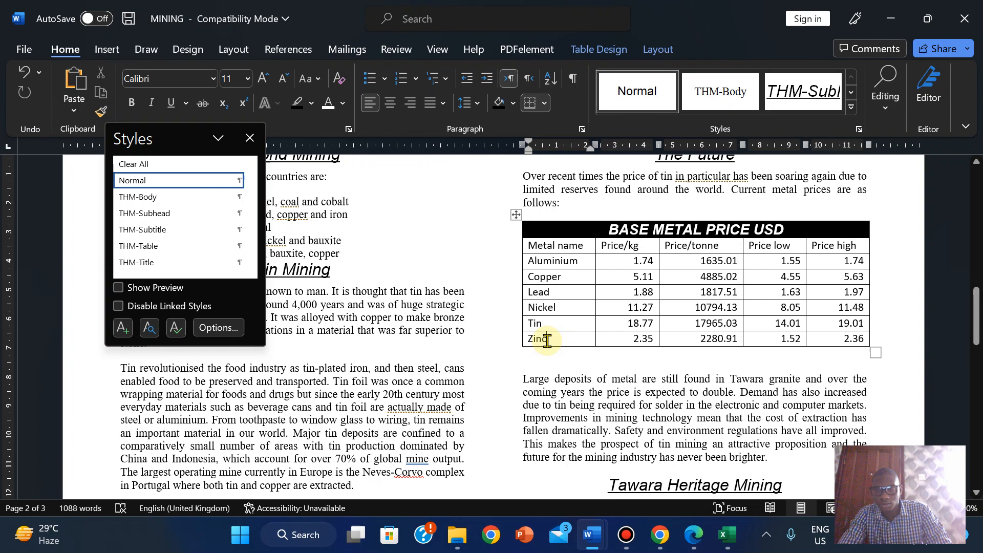
left_click(625, 344)
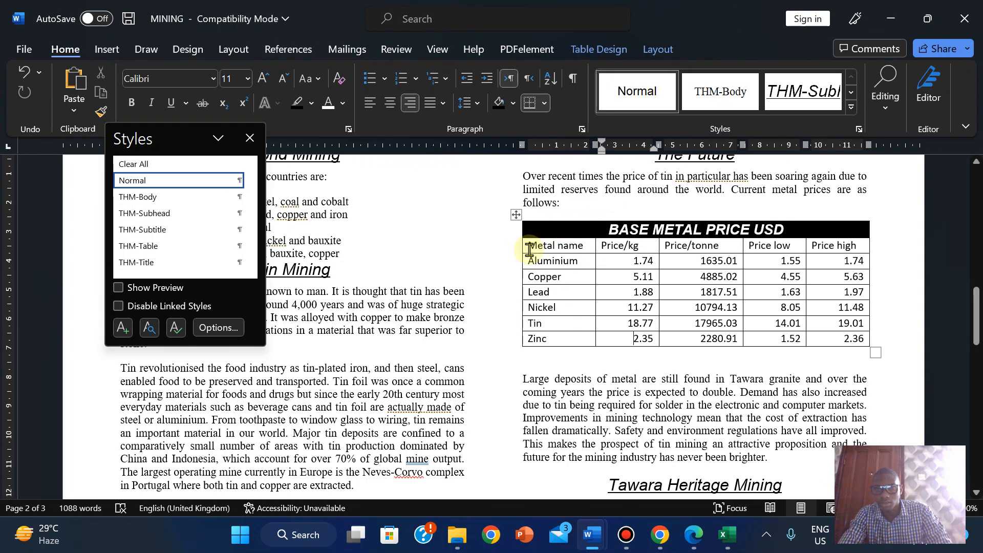
left_click_drag(529, 250, 840, 336)
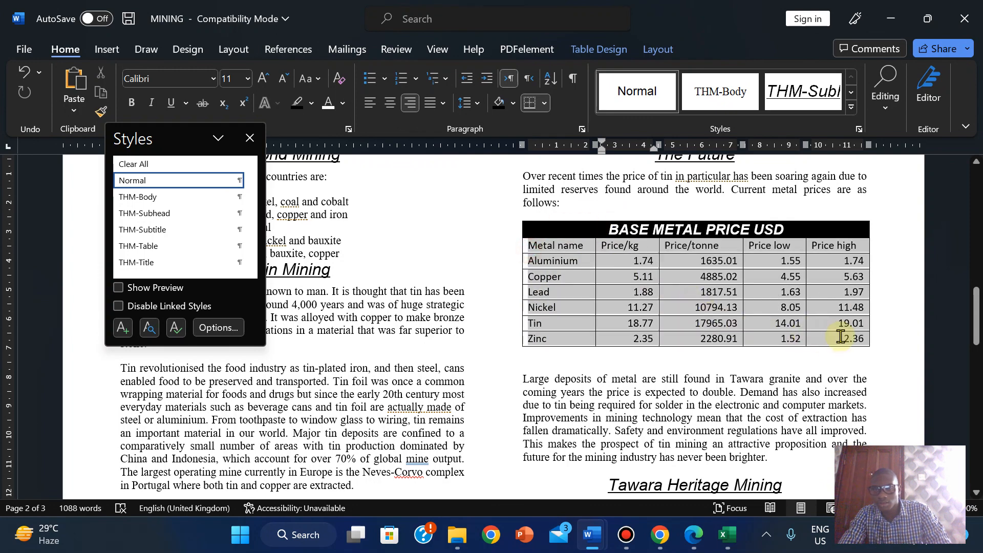
left_click(727, 534)
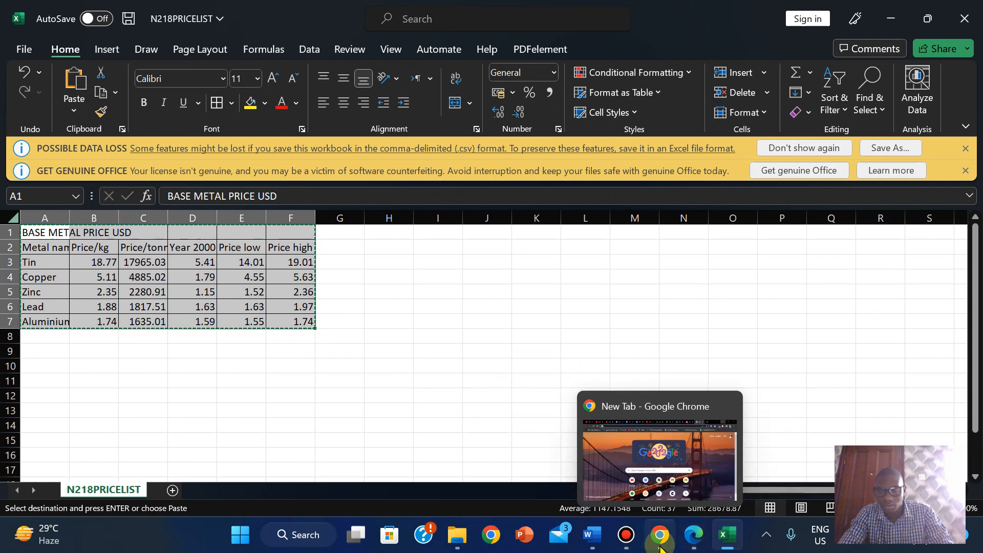
- Scroll the question paper through questions 14–18, including question 18's THM-Table and border requirements, then return to MINING
left_click(705, 546)
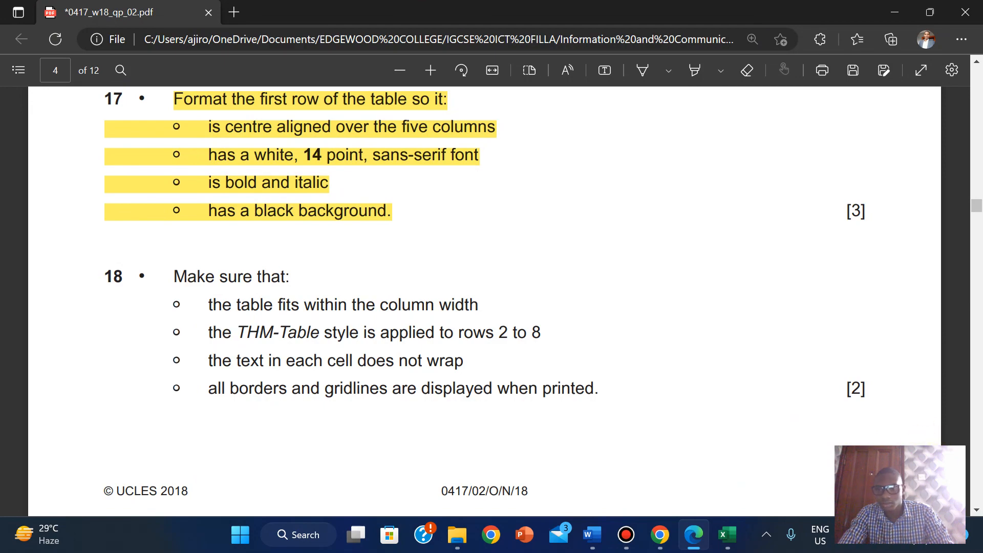
mouse_move(978, 210)
left_mouse_down()
mouse_move(978, 157)
mouse_move(979, 205)
left_mouse_up()
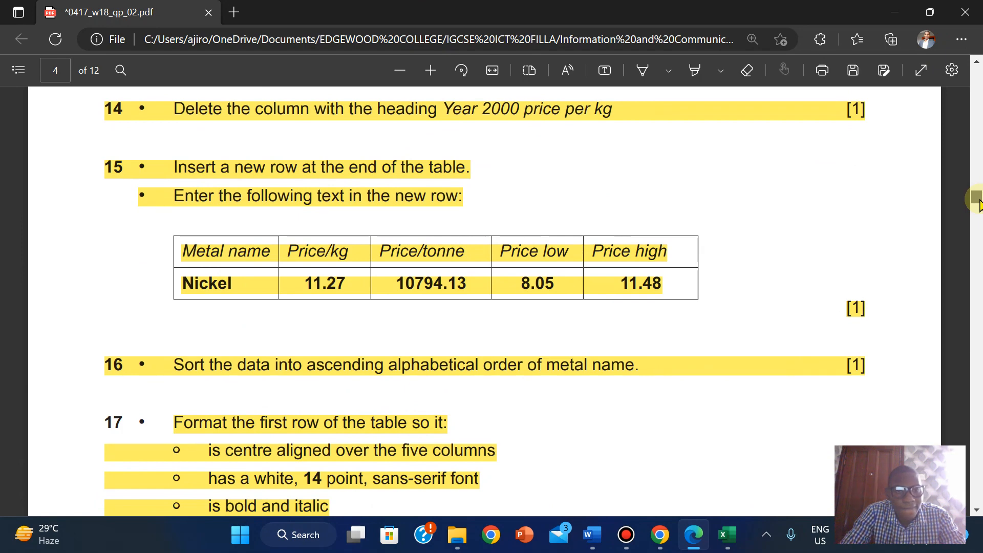
left_click_drag(979, 205, 980, 215)
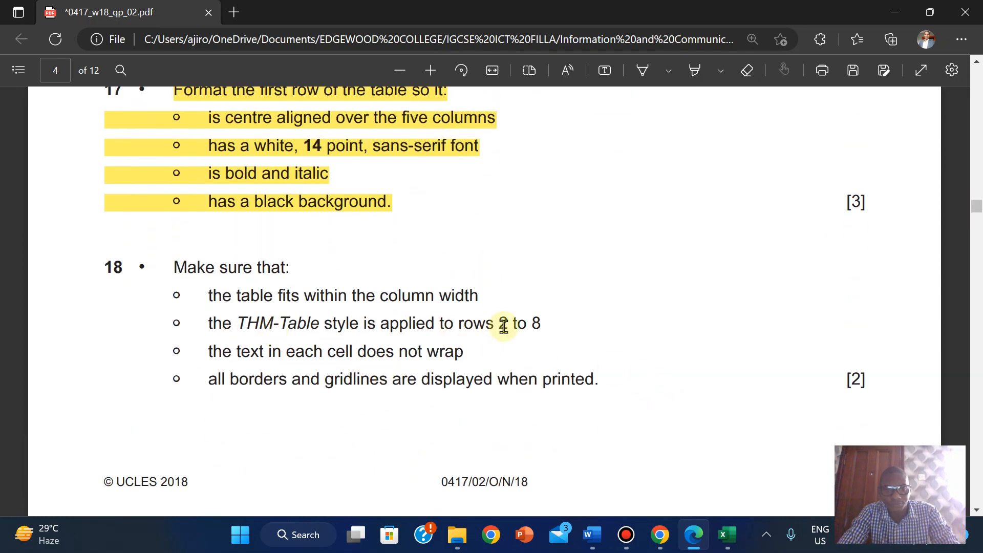
mouse_move(730, 530)
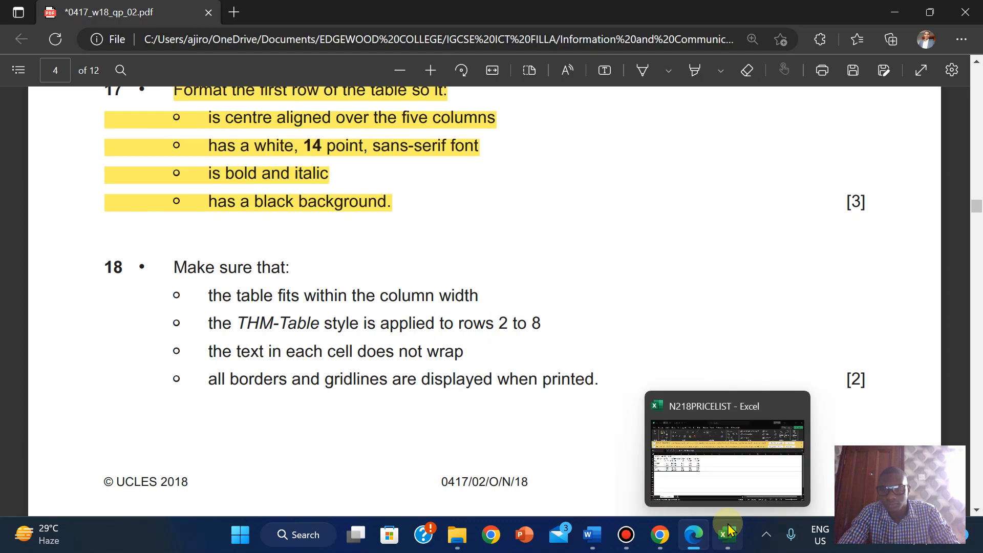
mouse_move(592, 533)
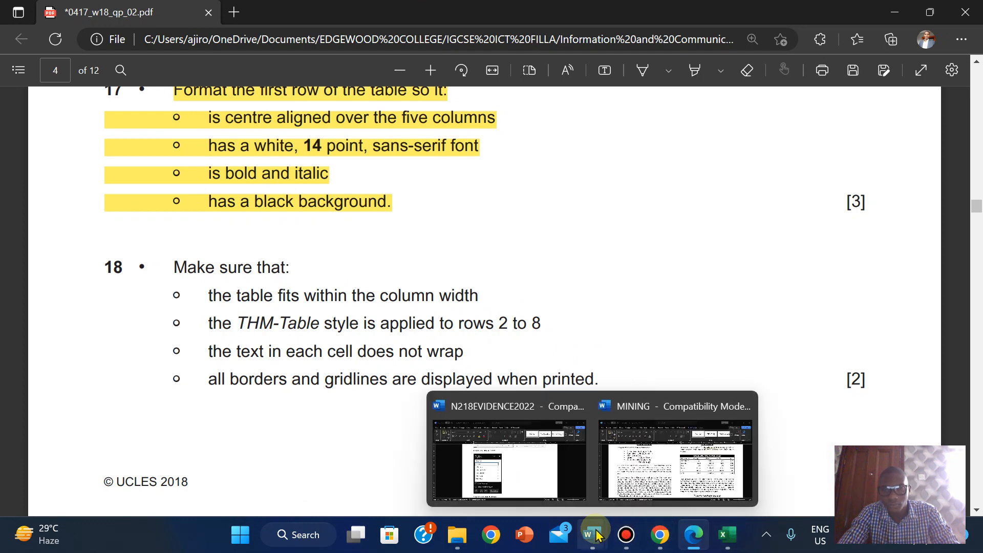
left_click(664, 474)
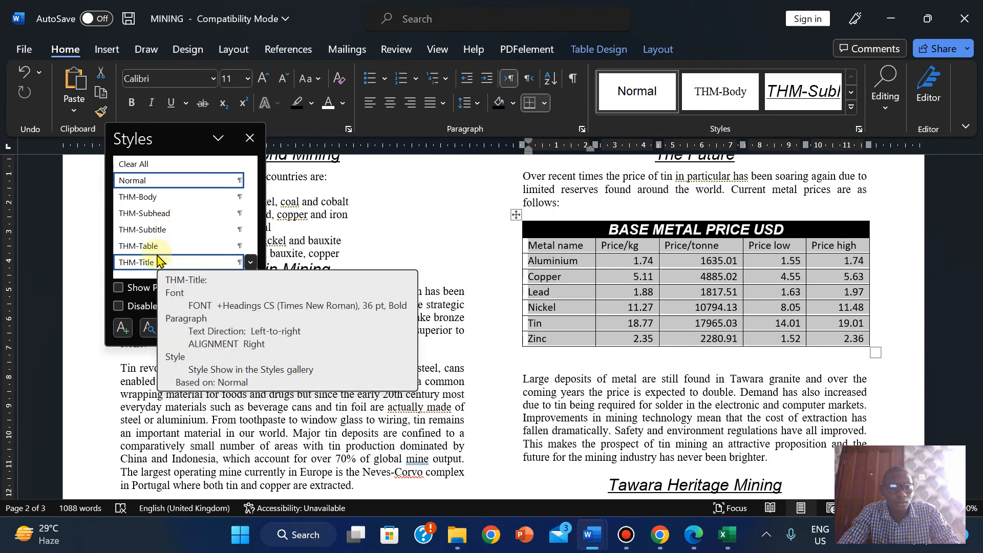
- Apply the THM-Table style from the Styles pane to the selected price rows, then show the PDF again
left_click(694, 535)
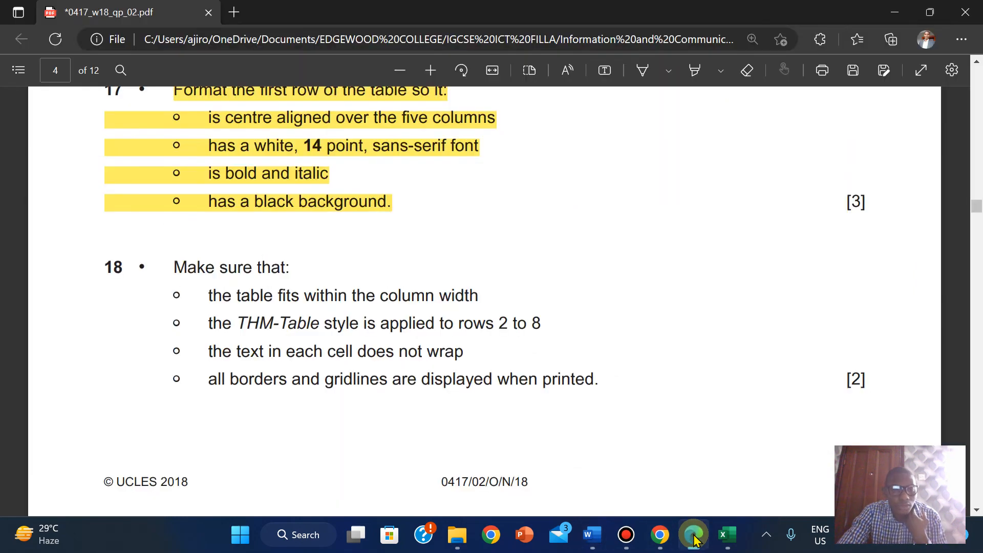
key("alt+Tab")
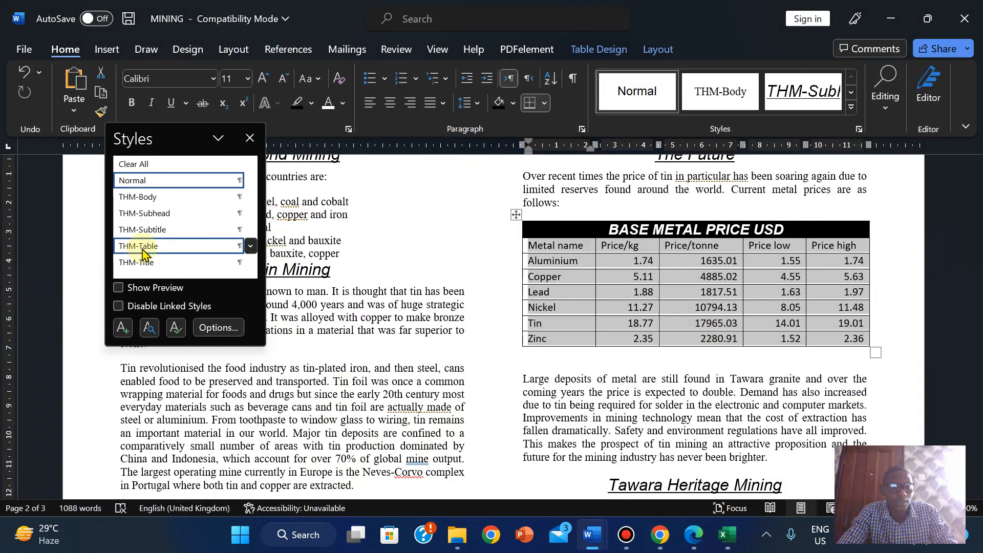
left_click(142, 251)
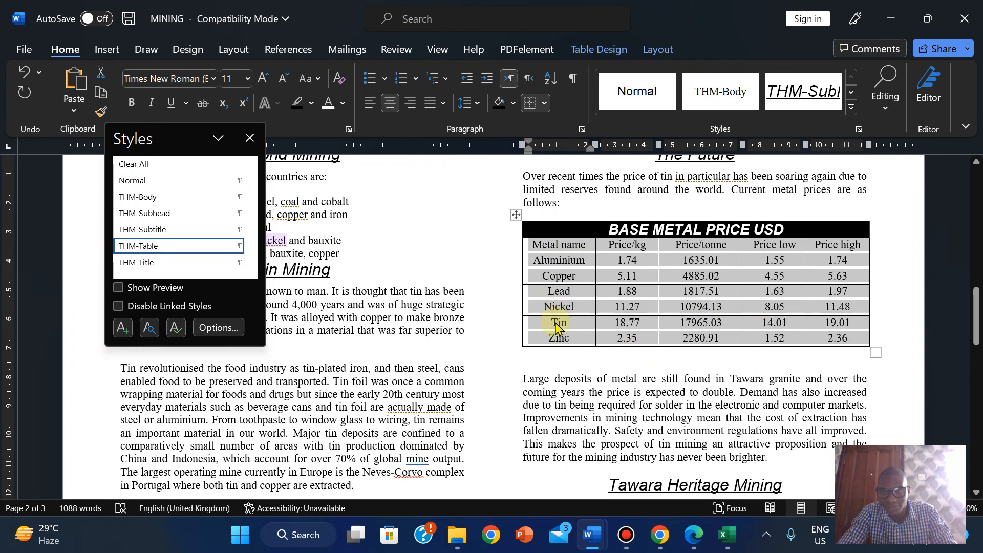
left_click(608, 293)
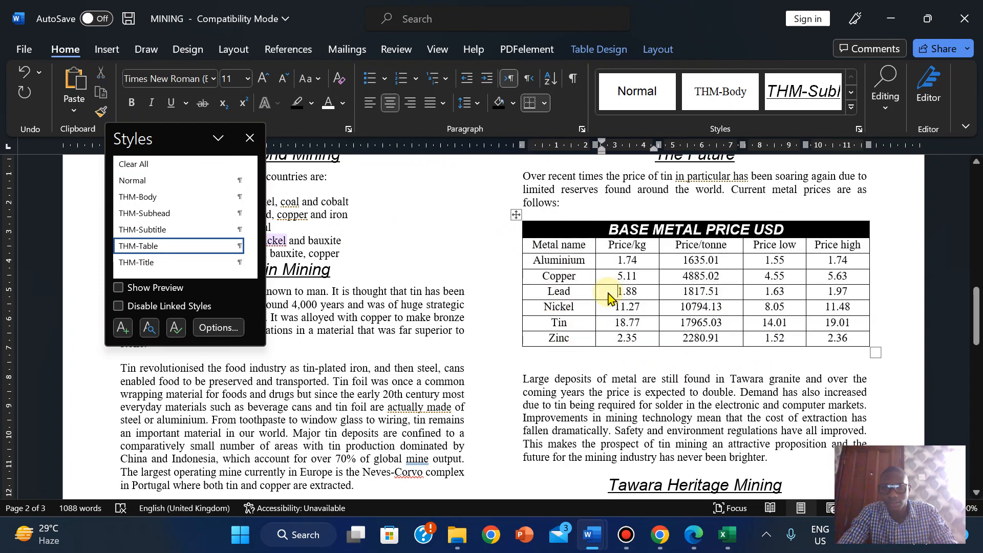
mouse_move(503, 6)
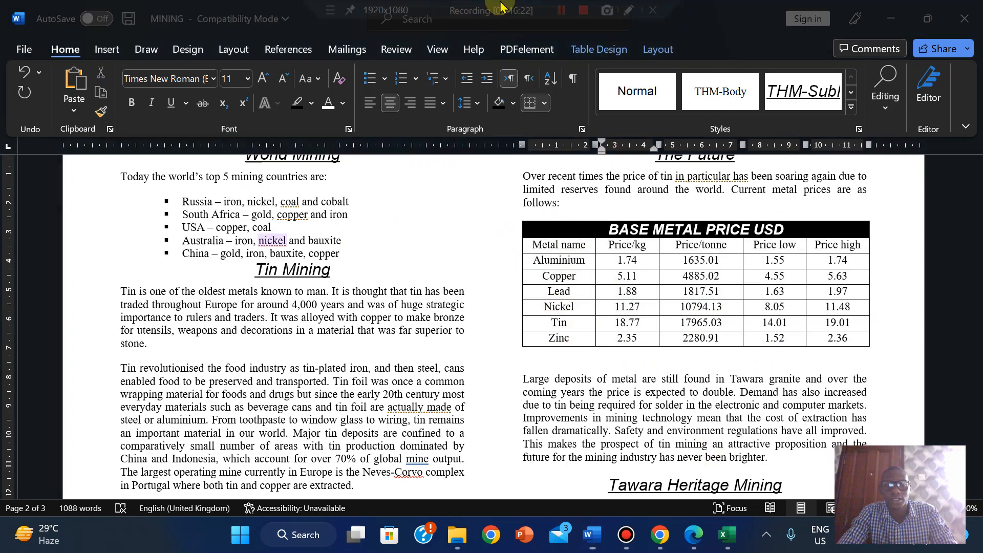
left_click(569, 18)
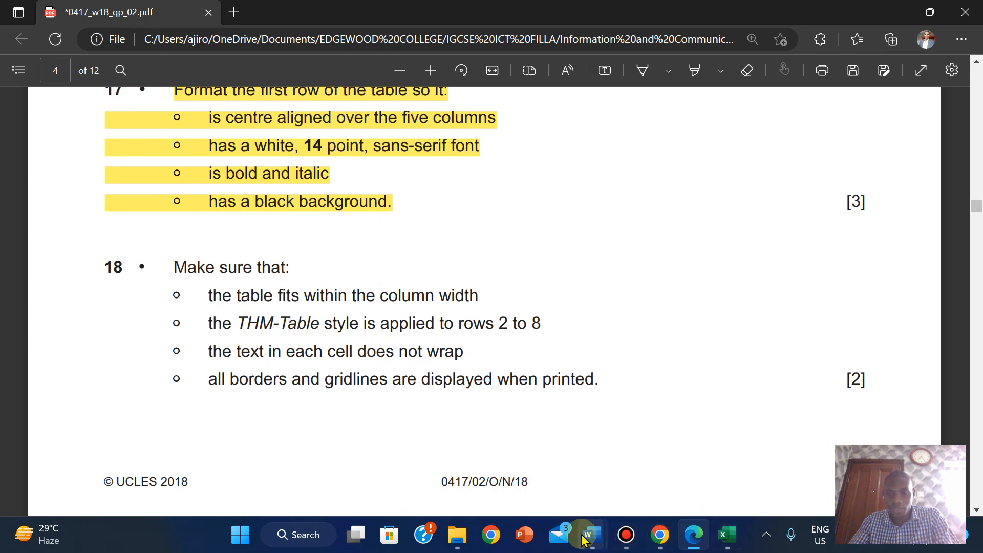
mouse_move(592, 535)
left_click(676, 456)
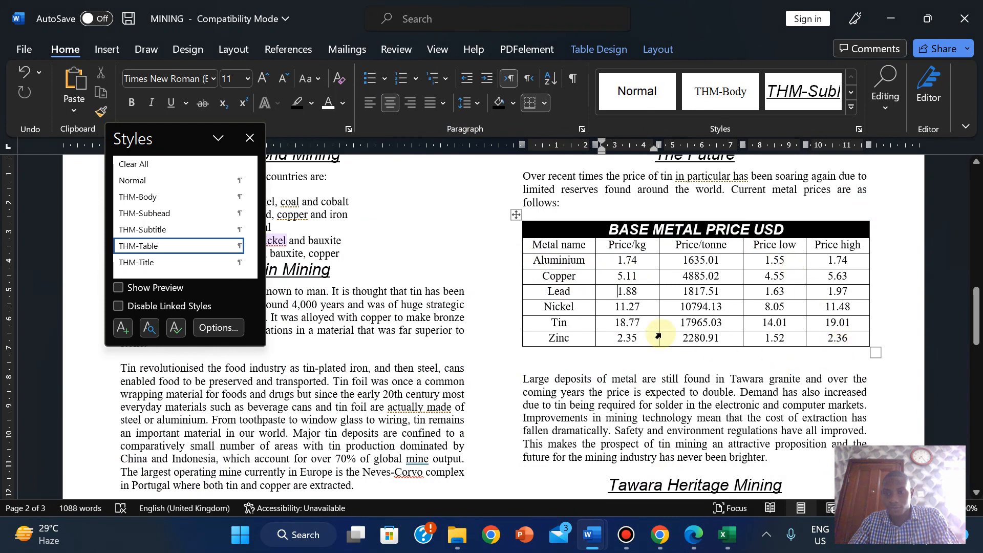
left_click(695, 546)
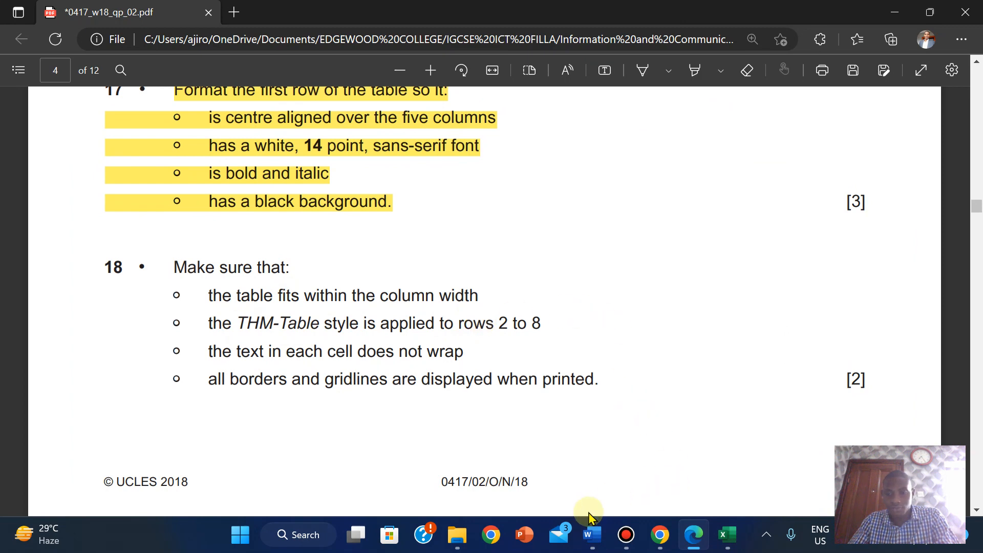
mouse_move(589, 539)
left_click(625, 487)
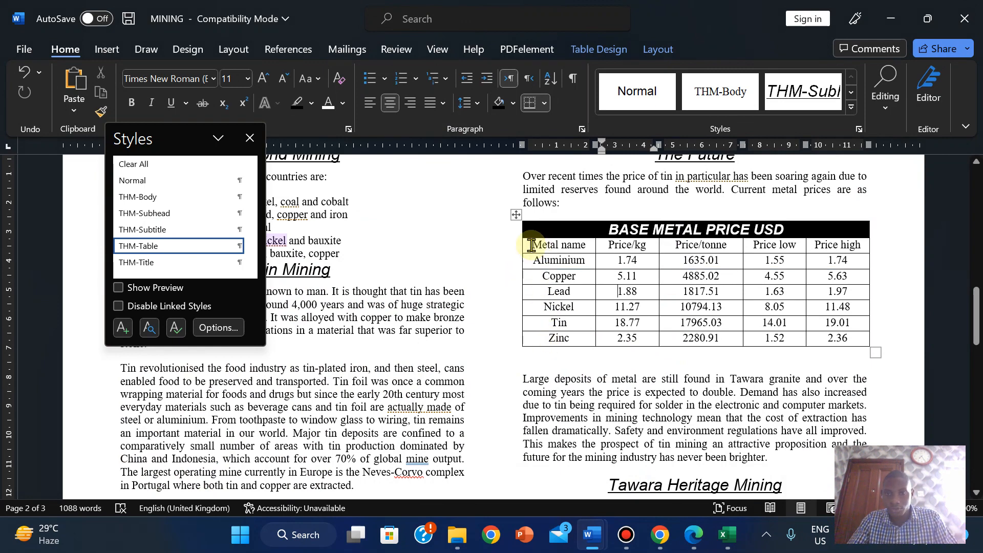
left_click_drag(531, 246, 838, 346)
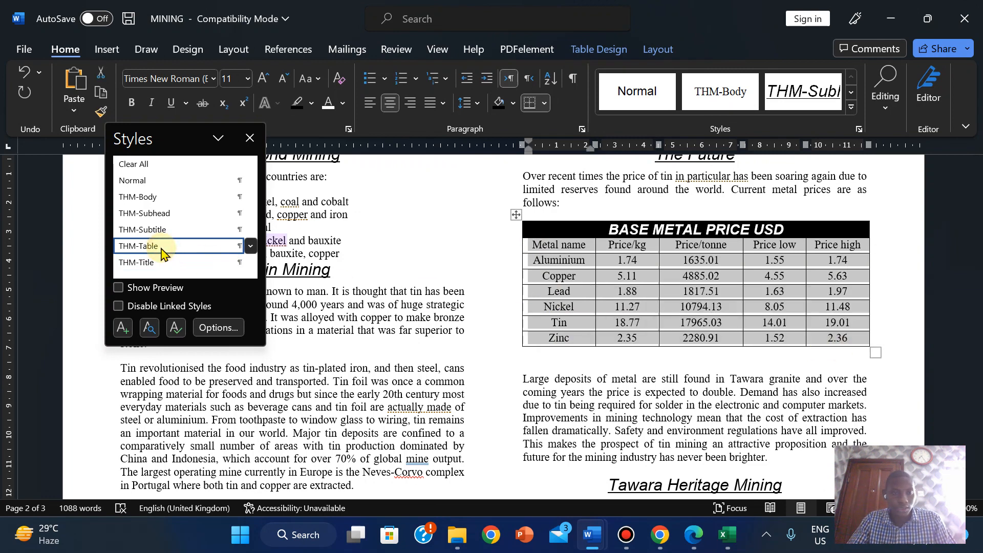
left_click(544, 361)
left_click(692, 544)
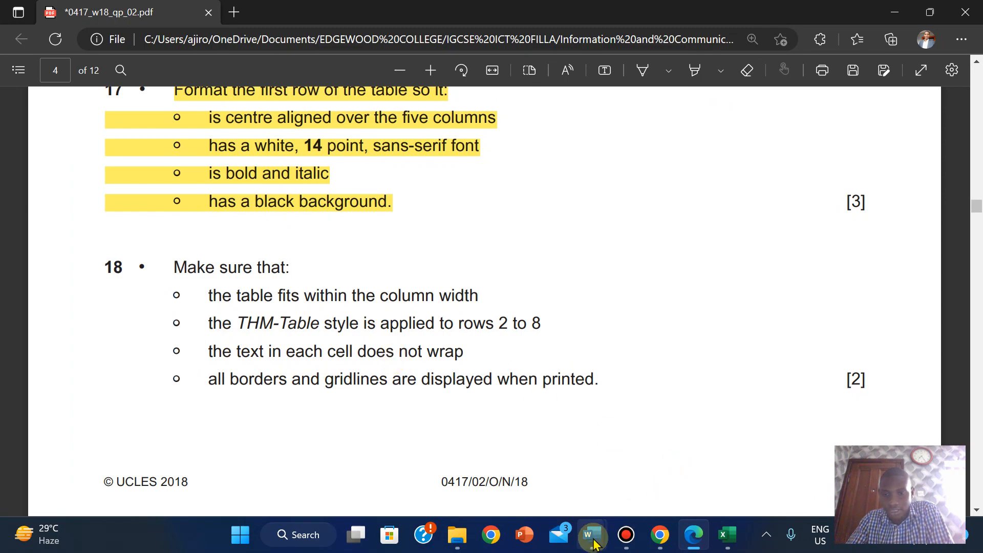
mouse_move(594, 544)
left_click(676, 461)
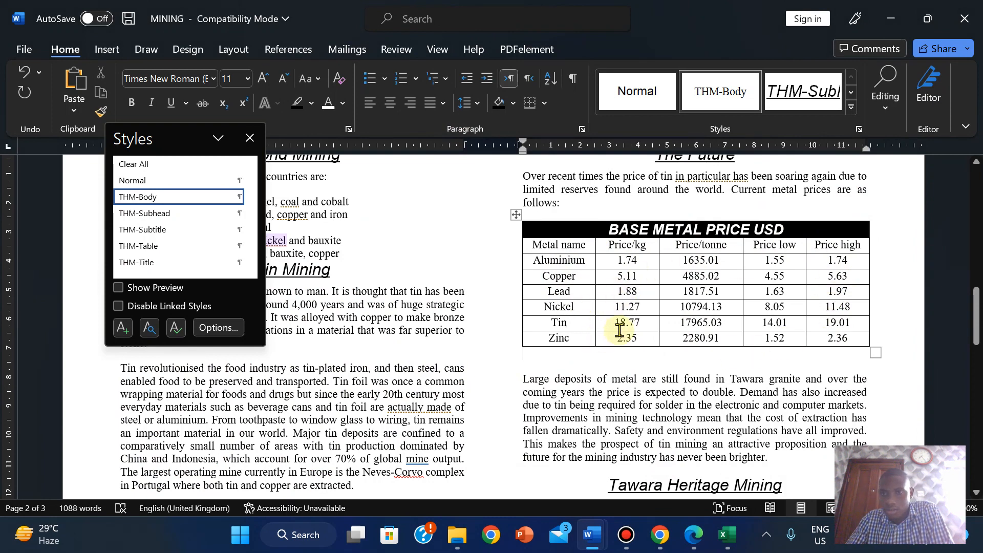
left_click(694, 535)
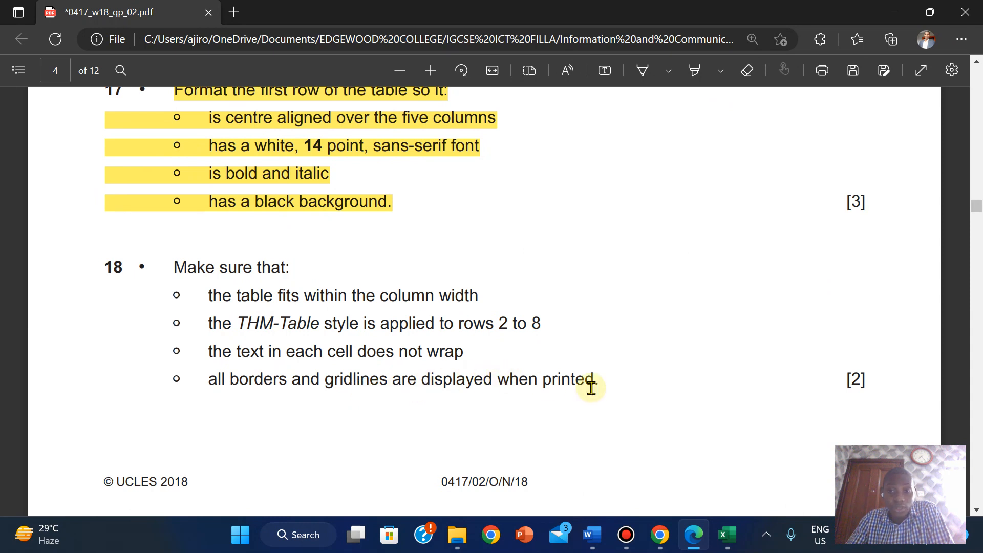
- Highlight the whole of question 18 yellow in the PDF and go back to the MINING report
left_click_drag(168, 271, 887, 381)
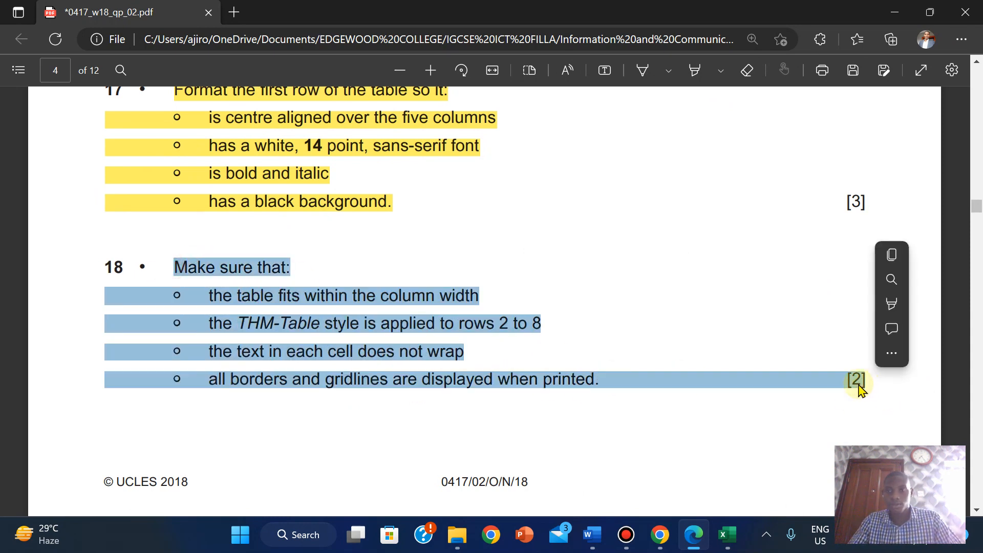
mouse_move(894, 310)
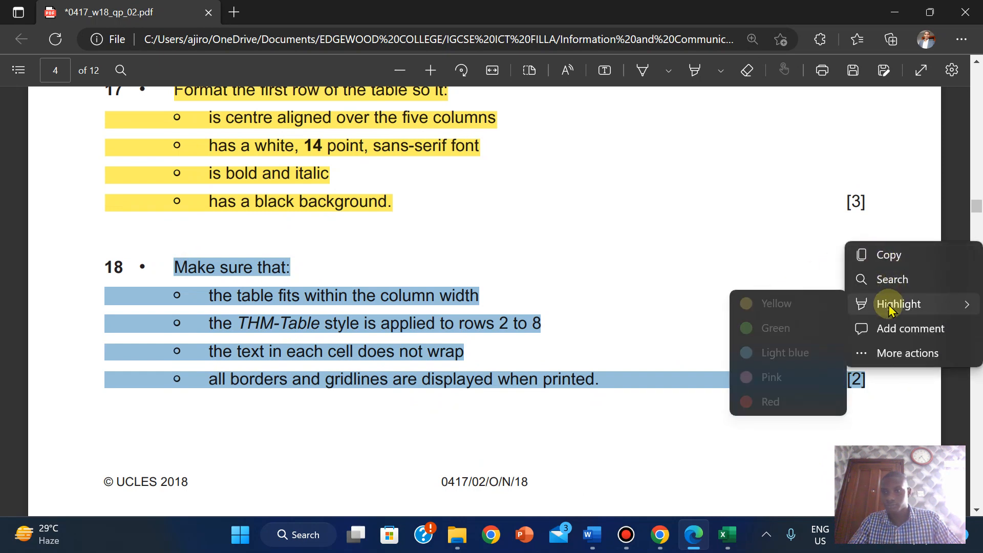
left_click(785, 304)
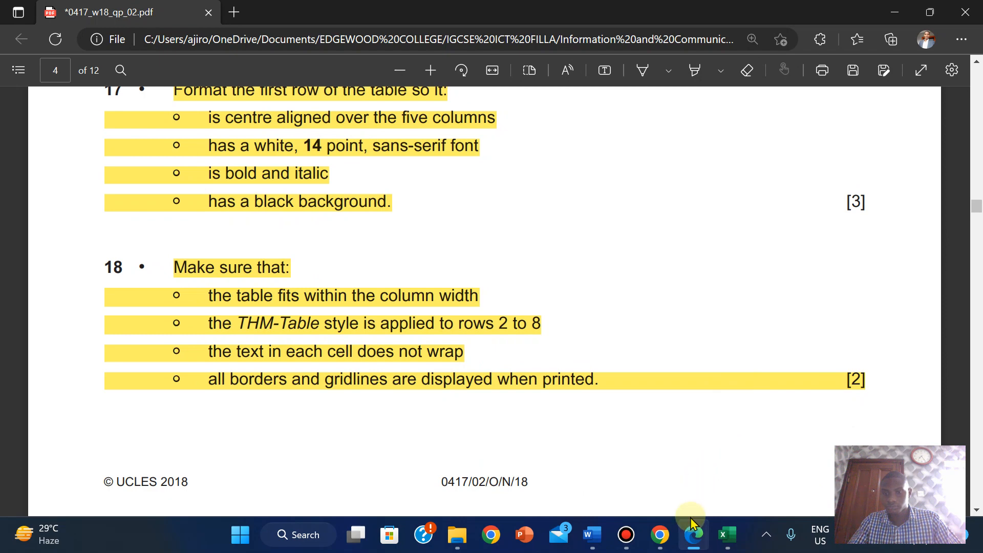
mouse_move(710, 539)
mouse_move(593, 535)
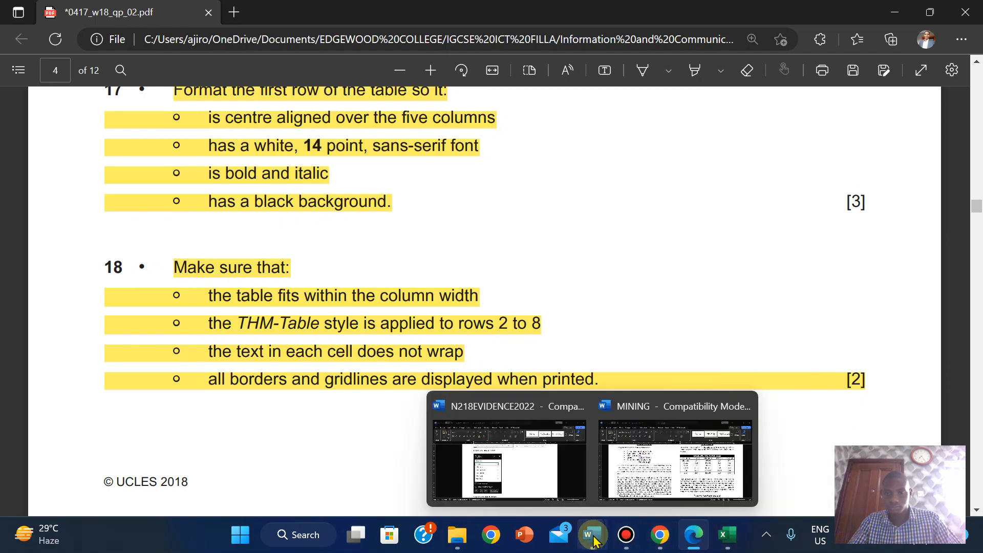
left_click(677, 461)
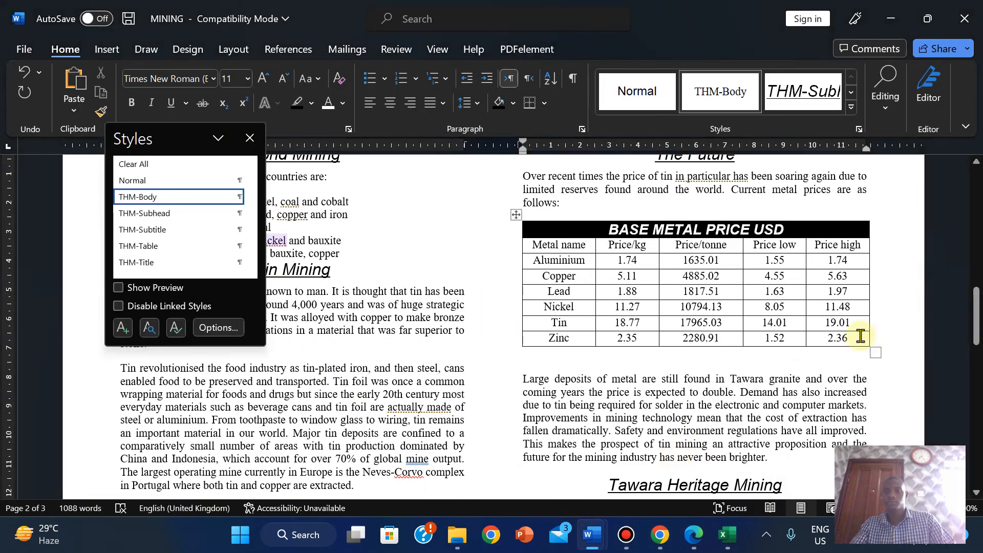
- Scroll through pages 2–3 of the MINING report, then display the exam question paper PDF
left_click(857, 337)
left_click(545, 362)
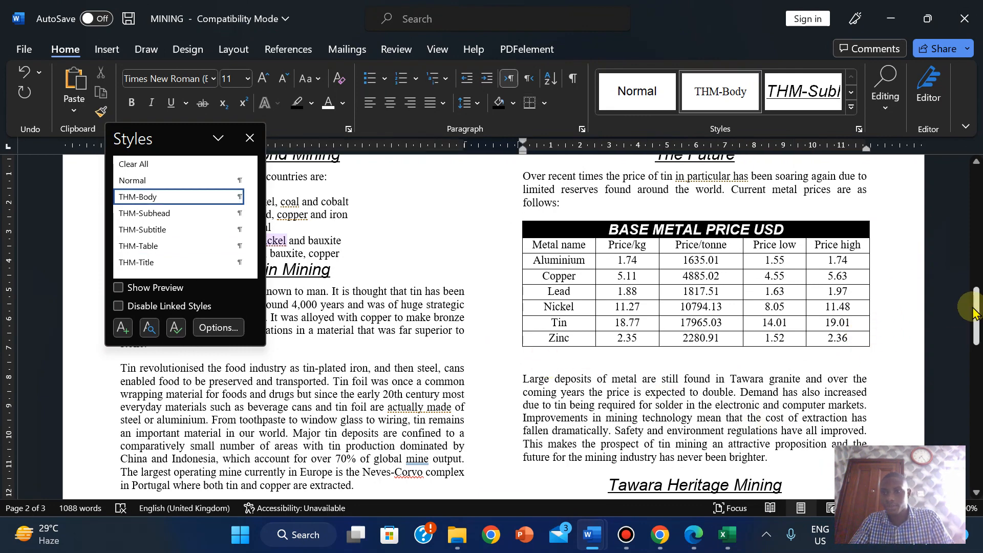
left_click_drag(974, 315, 939, 318)
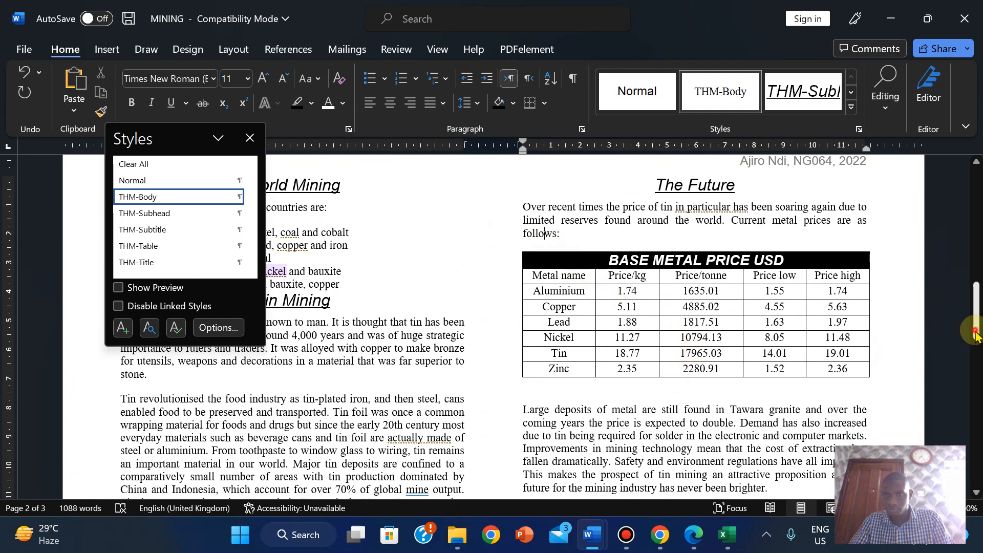
left_click_drag(976, 332, 952, 382)
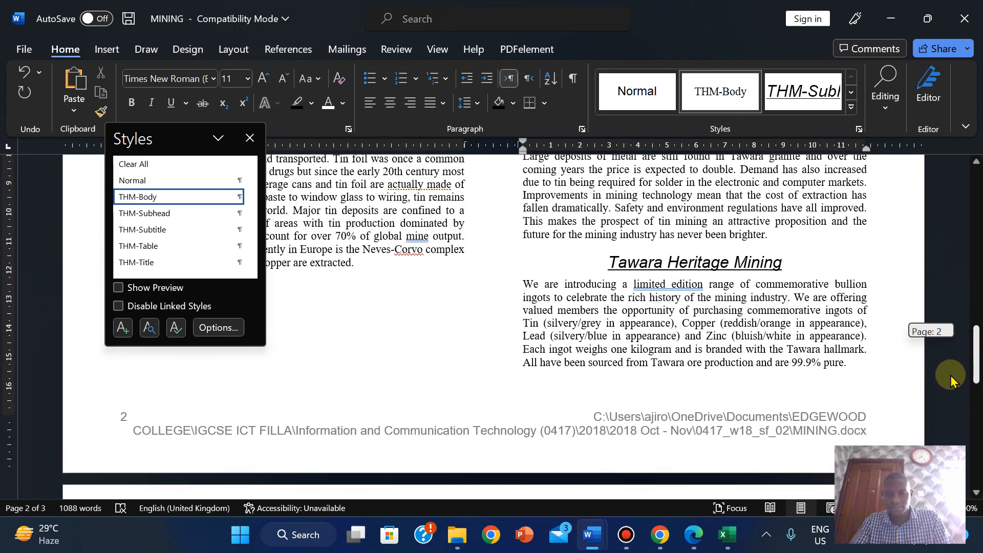
mouse_move(694, 535)
left_click(722, 436)
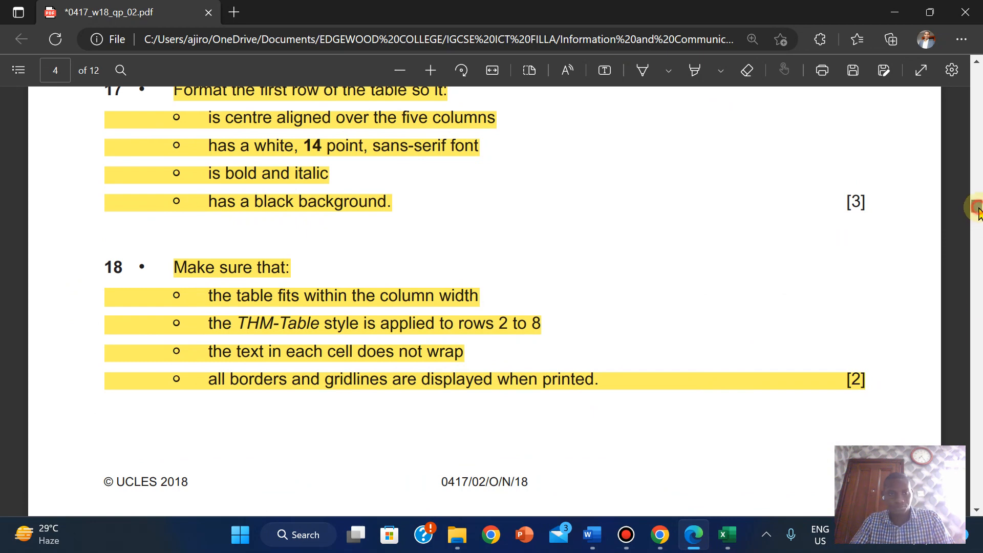
- Read questions 19–20 on importing N218LOGO.png in the question paper, then return to the report
left_click_drag(978, 211, 978, 223)
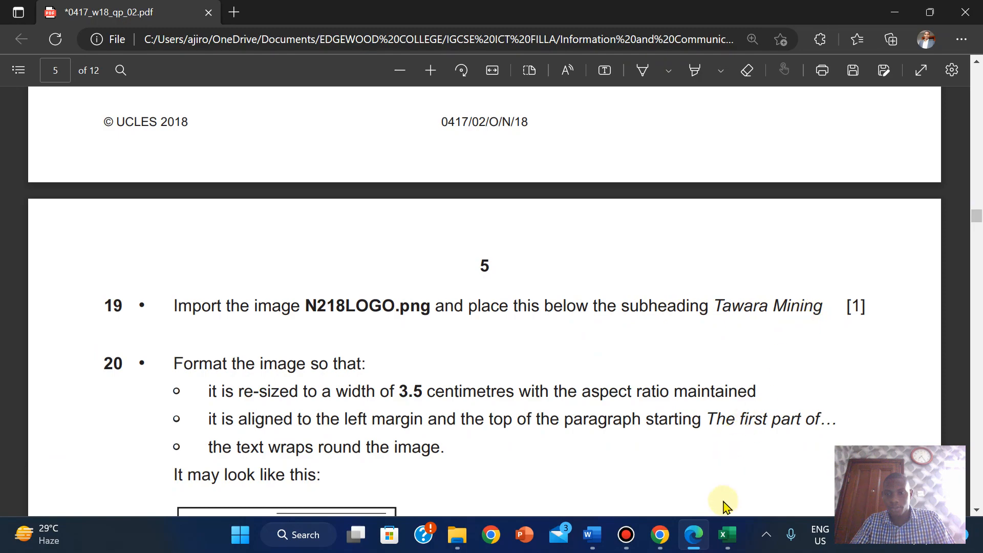
mouse_move(592, 535)
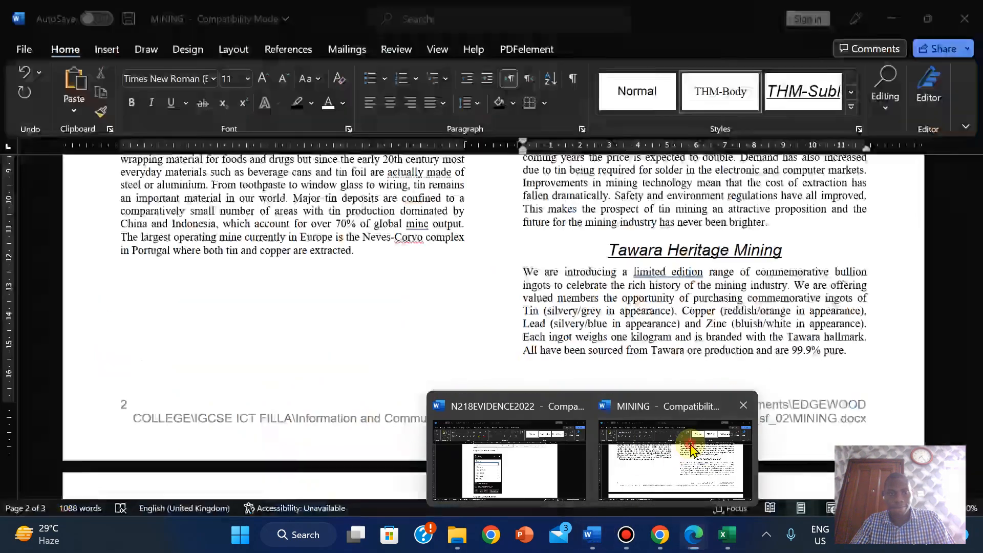
left_click(691, 450)
left_click_drag(975, 358, 953, 205)
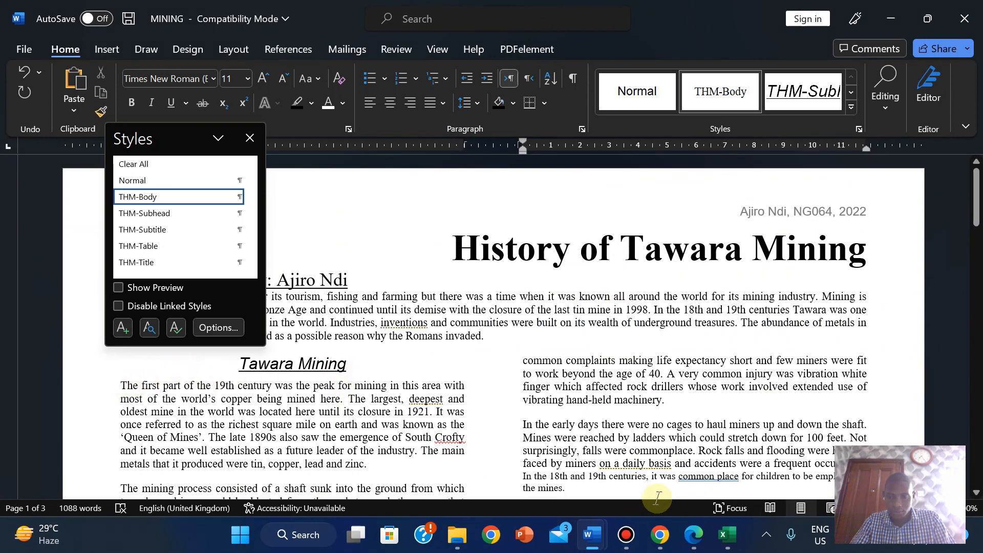
left_click(694, 535)
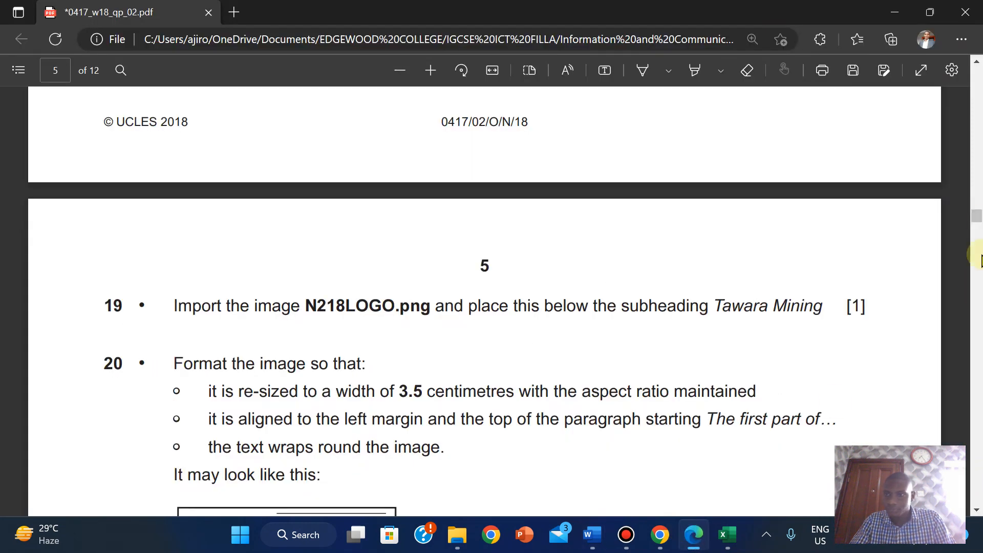
left_click_drag(975, 217, 975, 226)
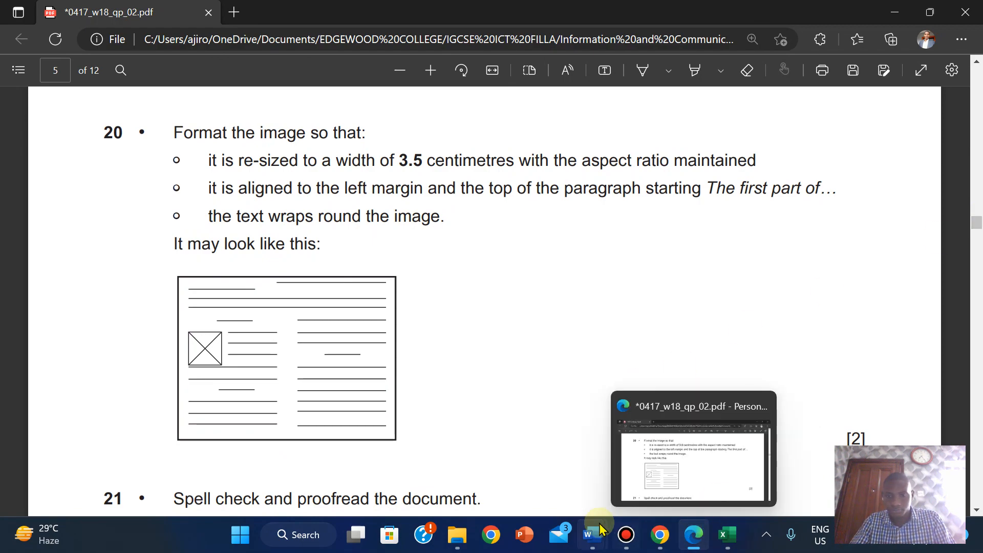
mouse_move(601, 530)
left_click(689, 453)
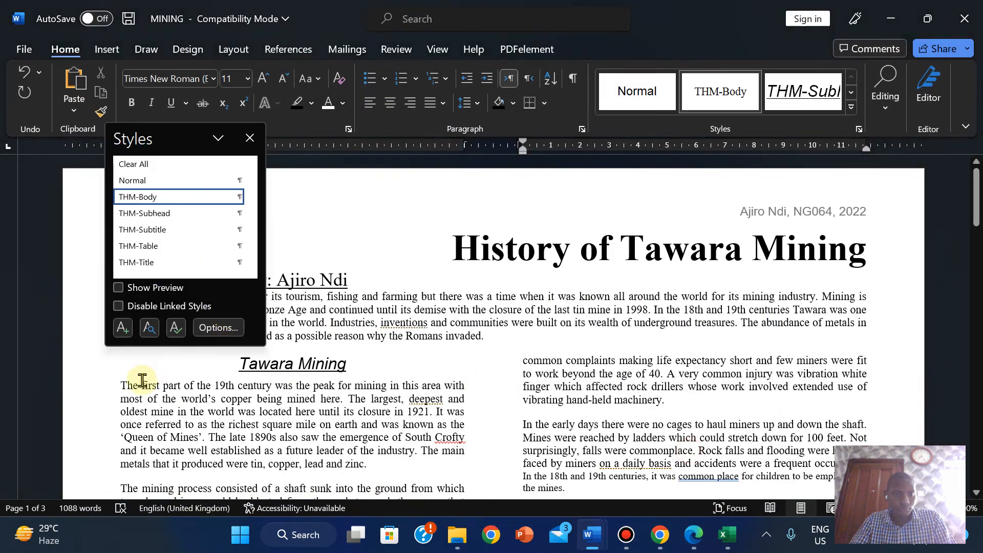
- Put the cursor before 'The first part', adding and then removing an empty paragraph
left_click(118, 388)
key("Return")
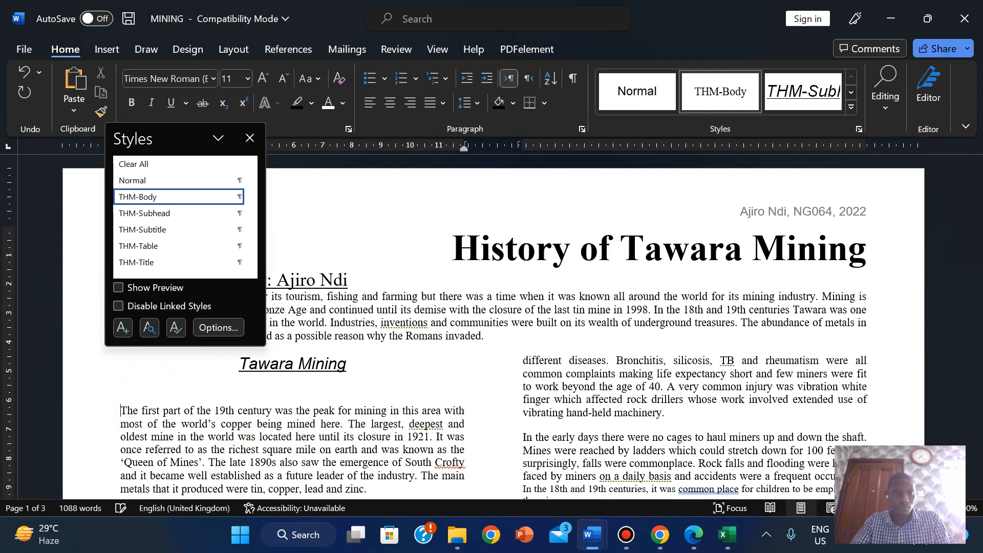
key("BackSpace")
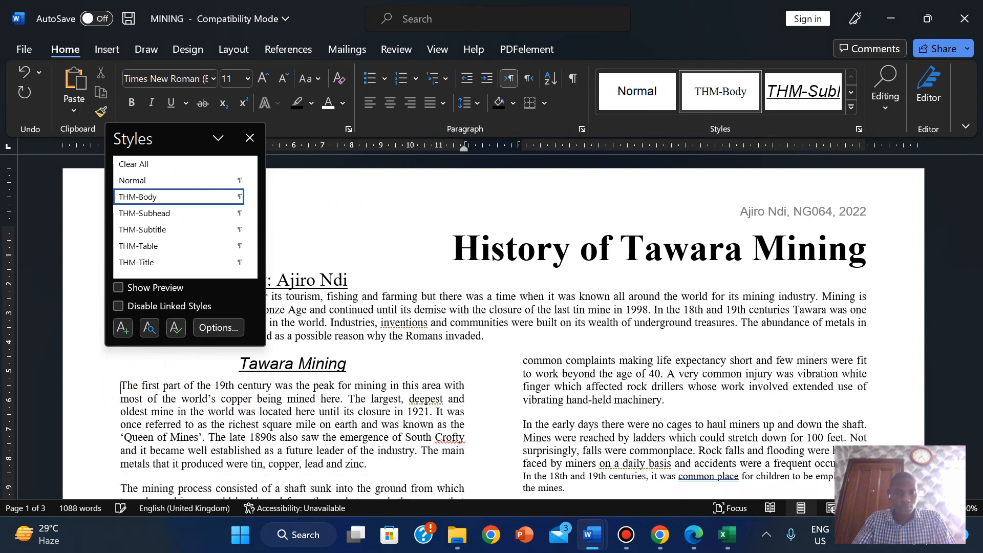
- Insert N218LOGO from this device at the Tawara Mining text and shrink it to about 3 × 3 cm
left_click(108, 49)
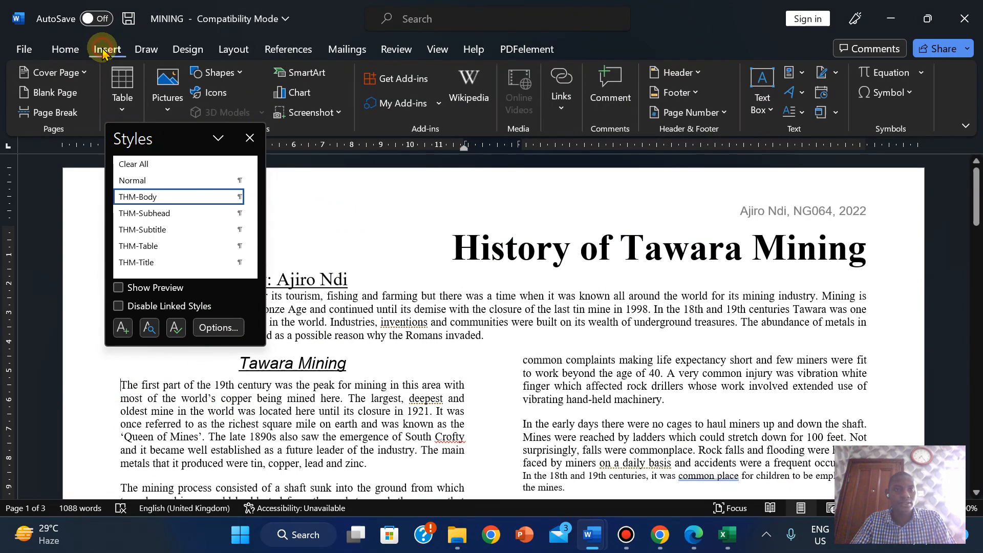
left_click(162, 90)
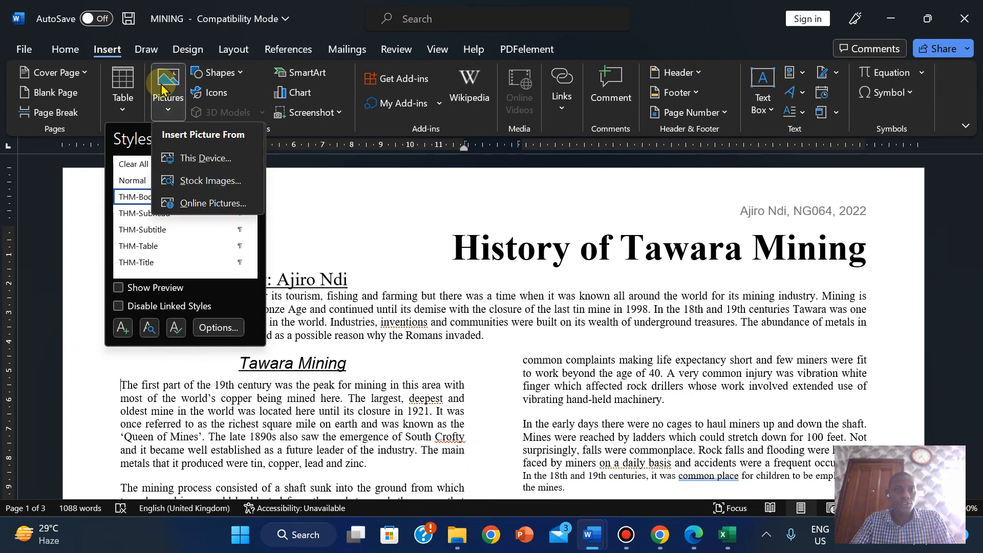
left_click(196, 159)
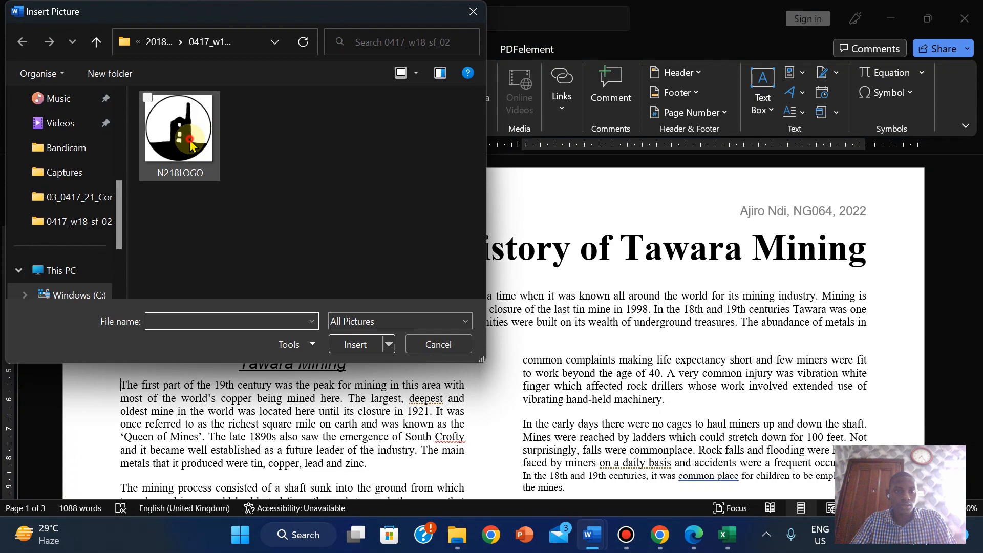
left_click(191, 145)
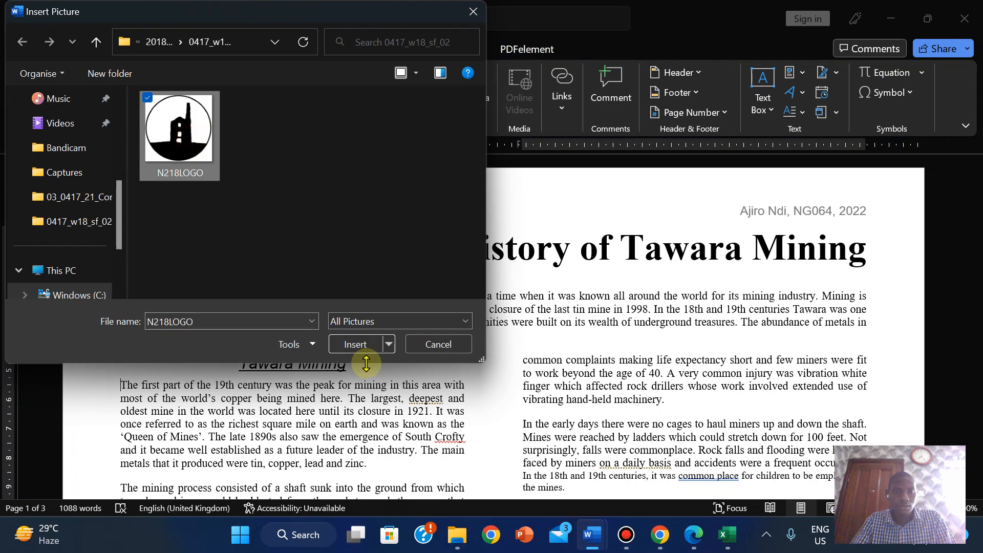
left_click(359, 343)
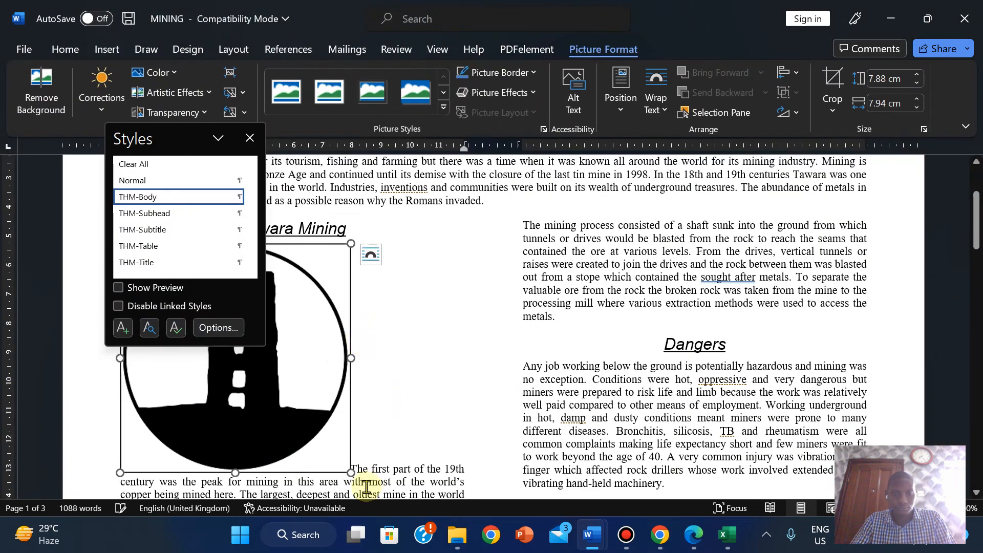
left_click_drag(355, 473, 212, 307)
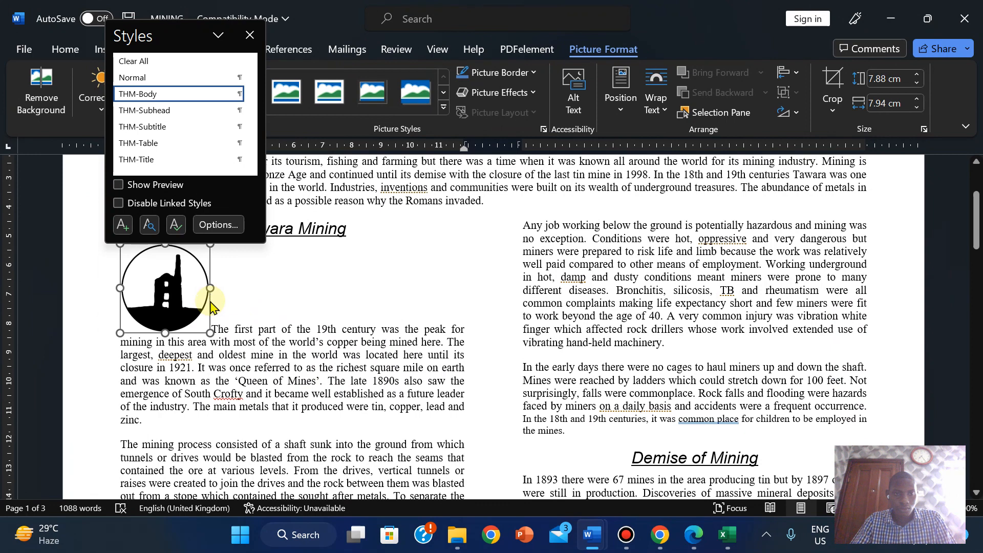
left_click(692, 533)
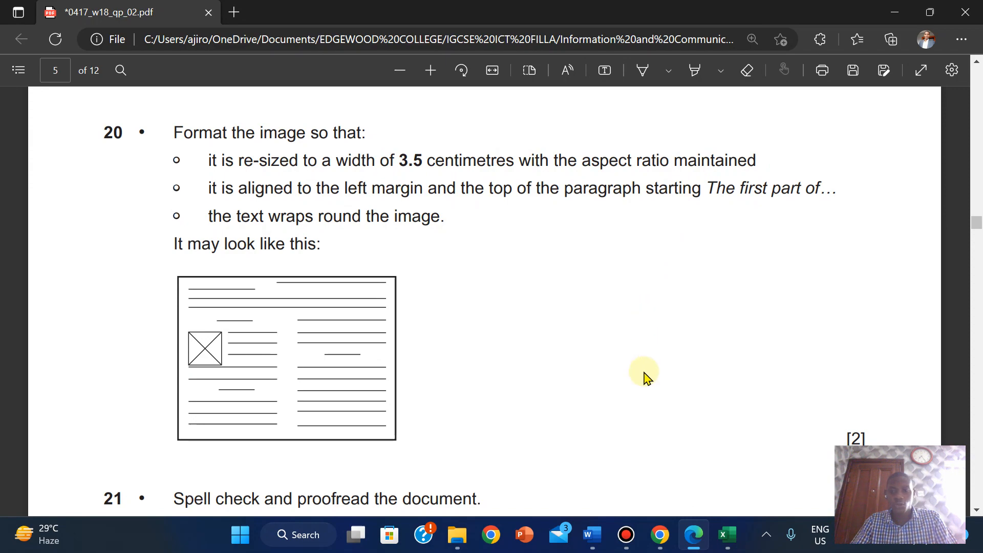
mouse_move(595, 533)
left_click(671, 454)
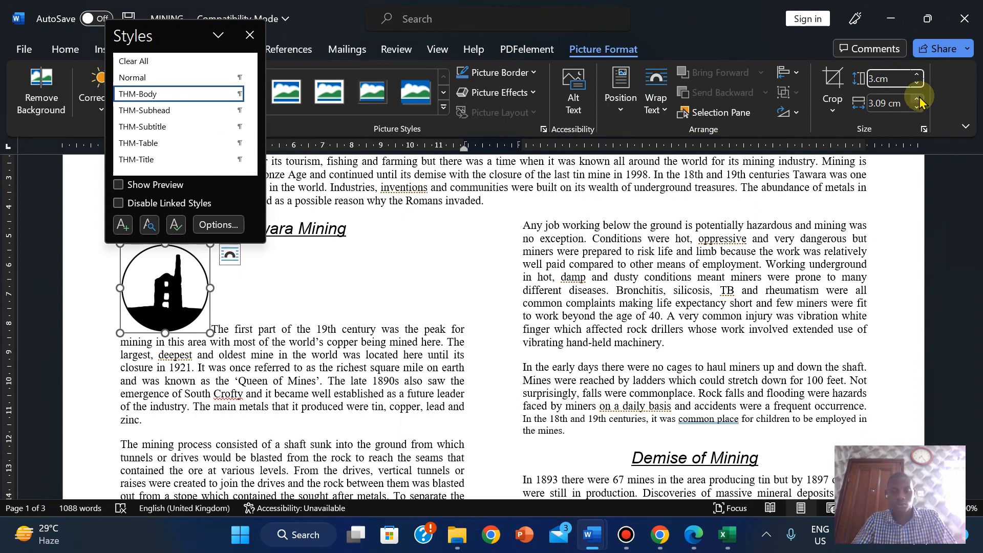
- Set the logo width to 3.5 cm (3.48 cm high) and bring back the question paper
left_click(882, 103)
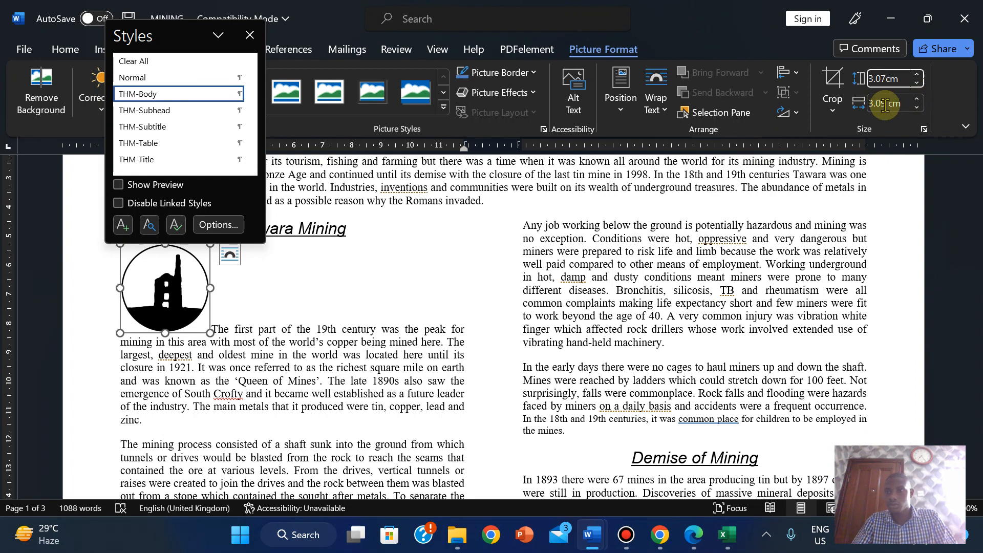
left_click(885, 104)
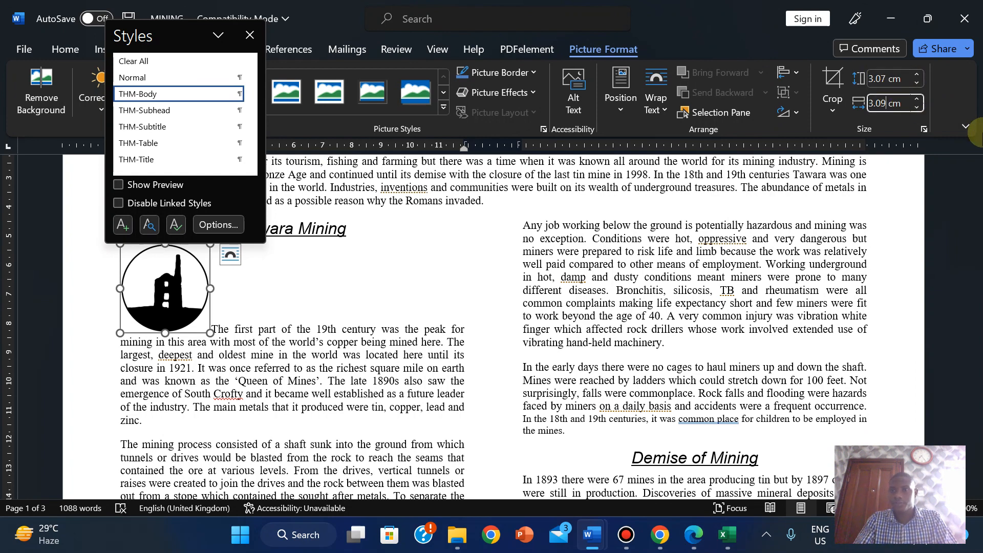
type("5")
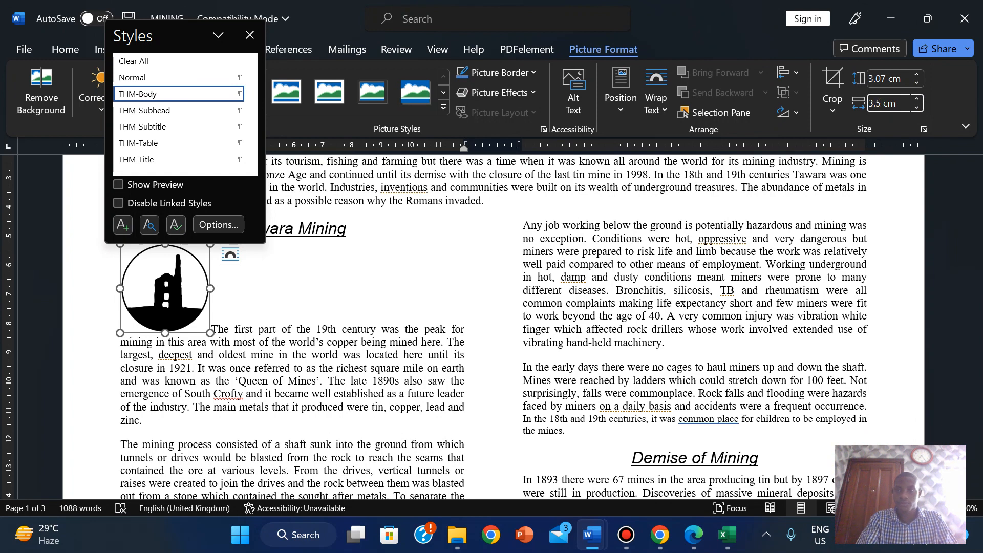
key("Return")
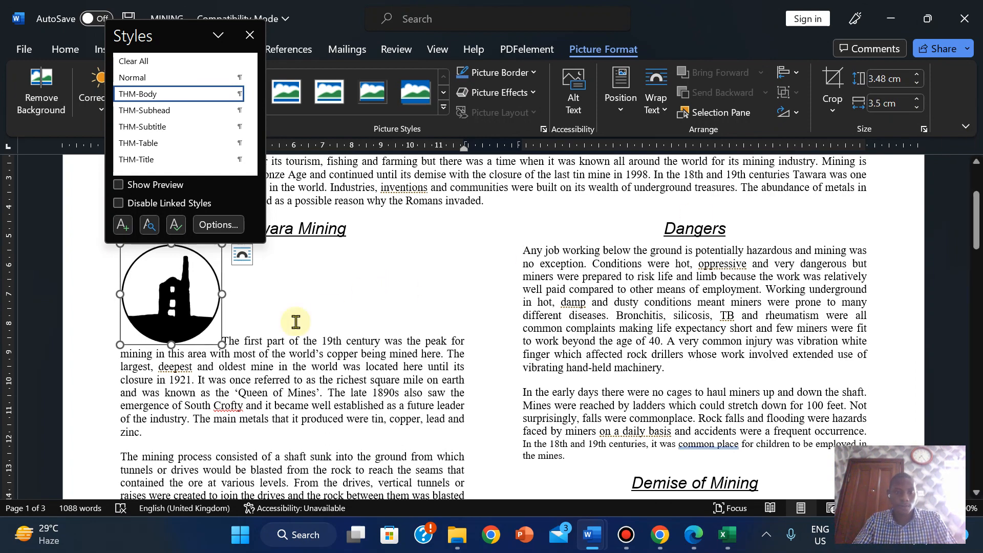
left_click(696, 536)
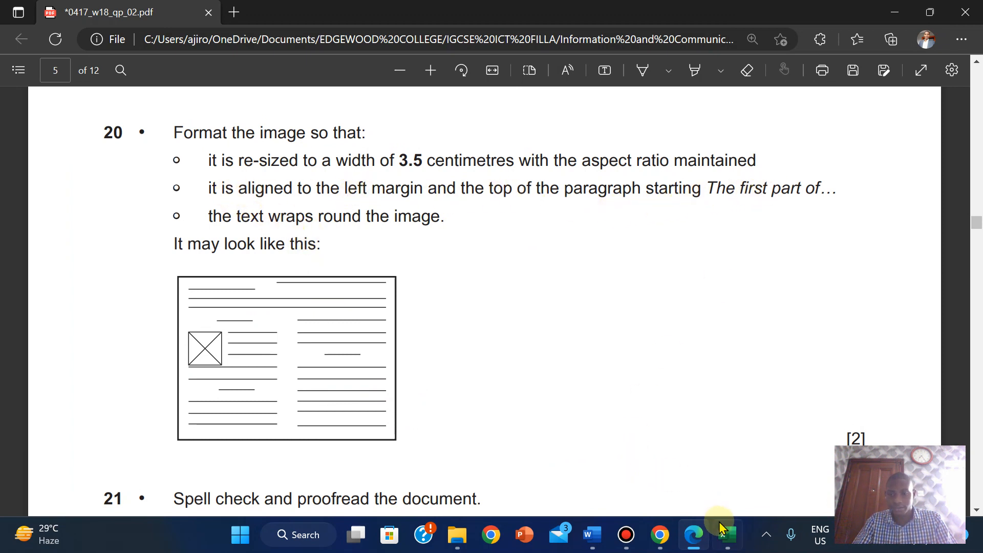
- Apply Square text wrapping to the logo beside 'The first part' paragraph
mouse_move(592, 536)
left_click(663, 469)
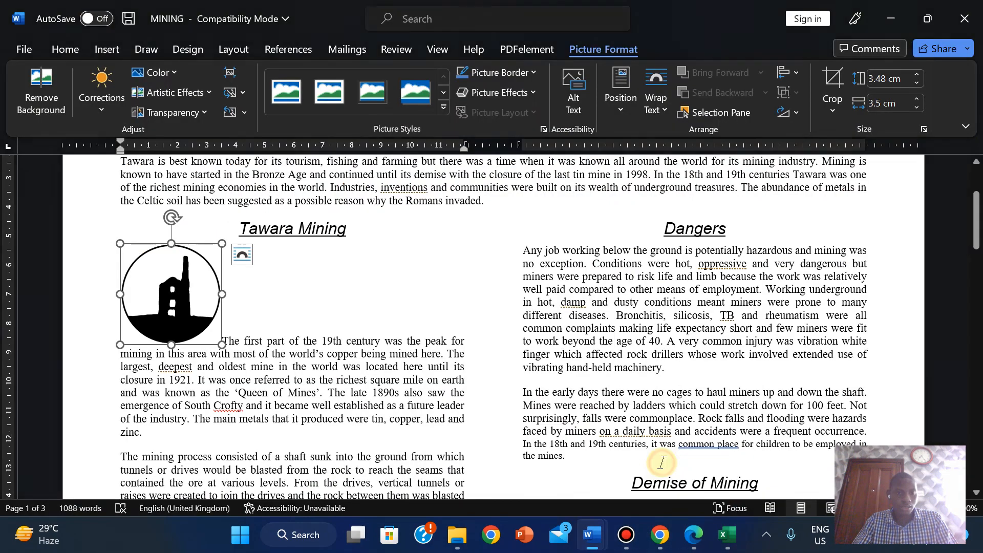
left_click(697, 546)
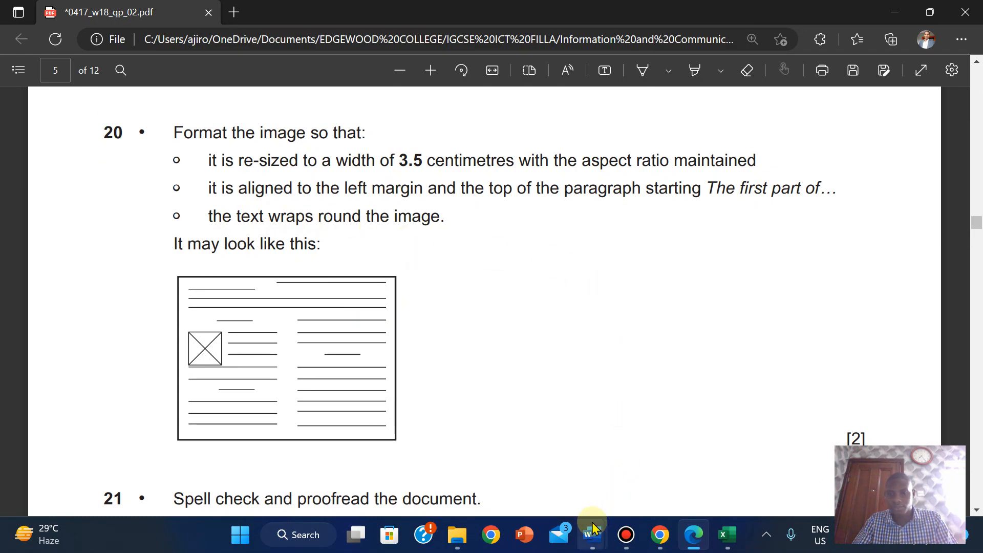
mouse_move(593, 527)
left_click(663, 469)
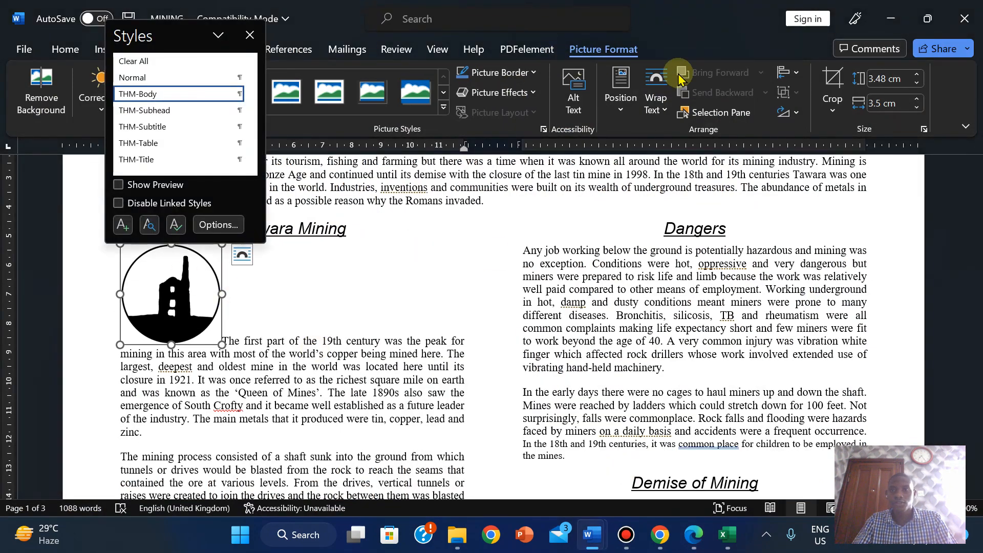
left_click(656, 97)
left_click(678, 186)
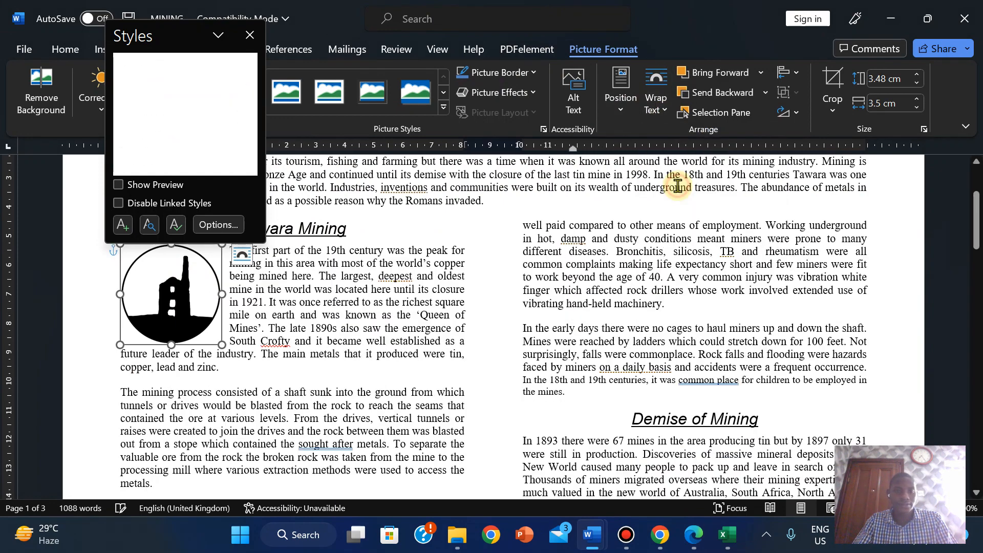
- Move the Styles pane away from the text and check the question paper before returning
left_click(281, 342)
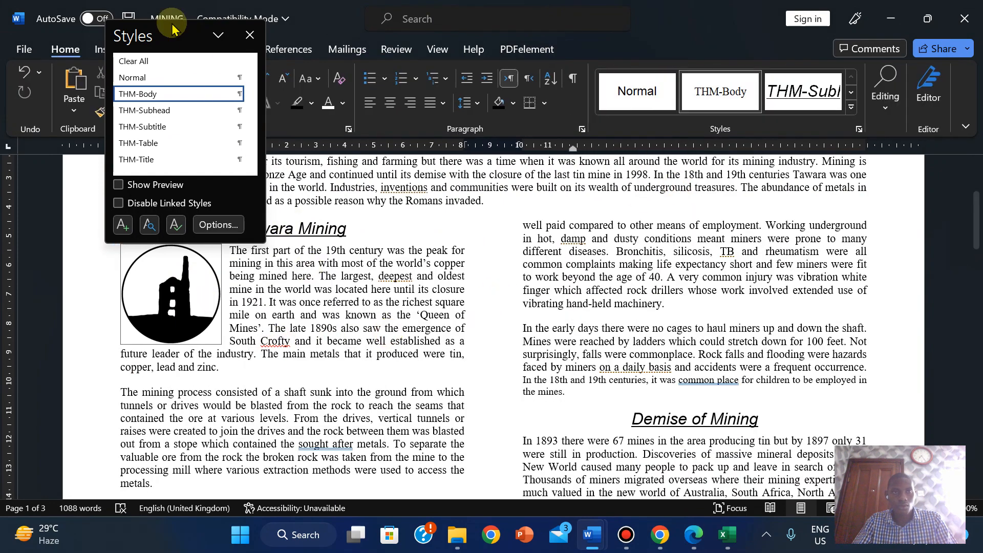
left_click_drag(171, 34, 784, 158)
left_click(694, 534)
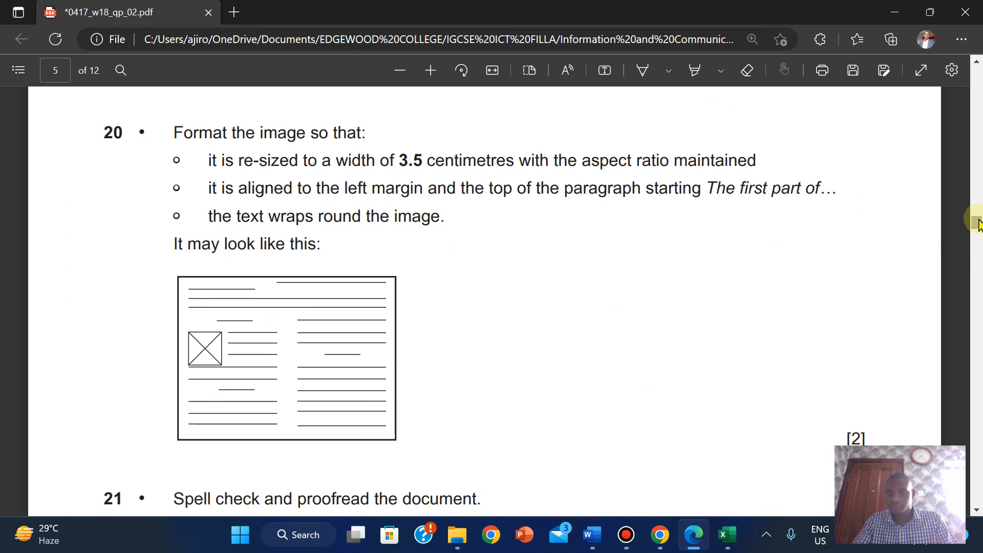
left_click_drag(979, 223, 978, 235)
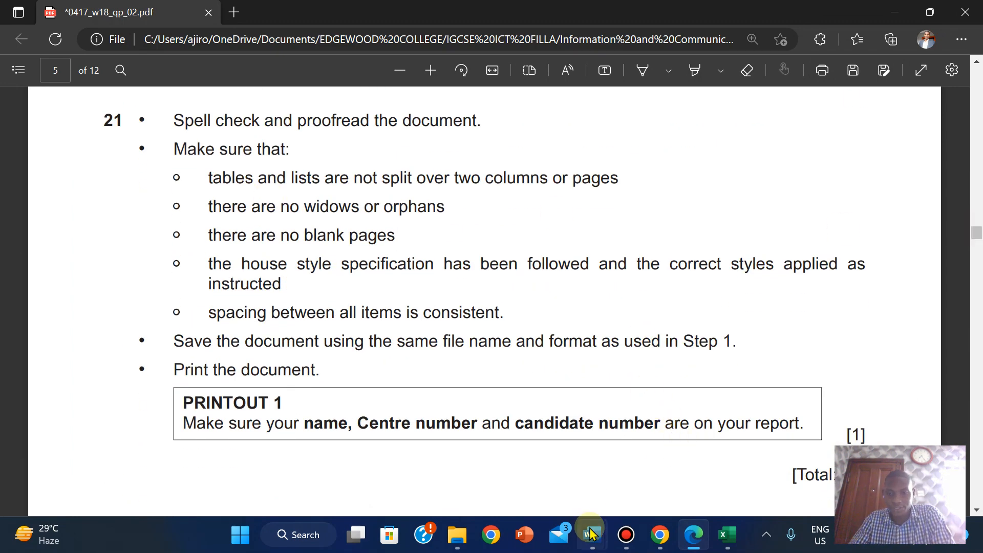
mouse_move(593, 534)
left_click(666, 451)
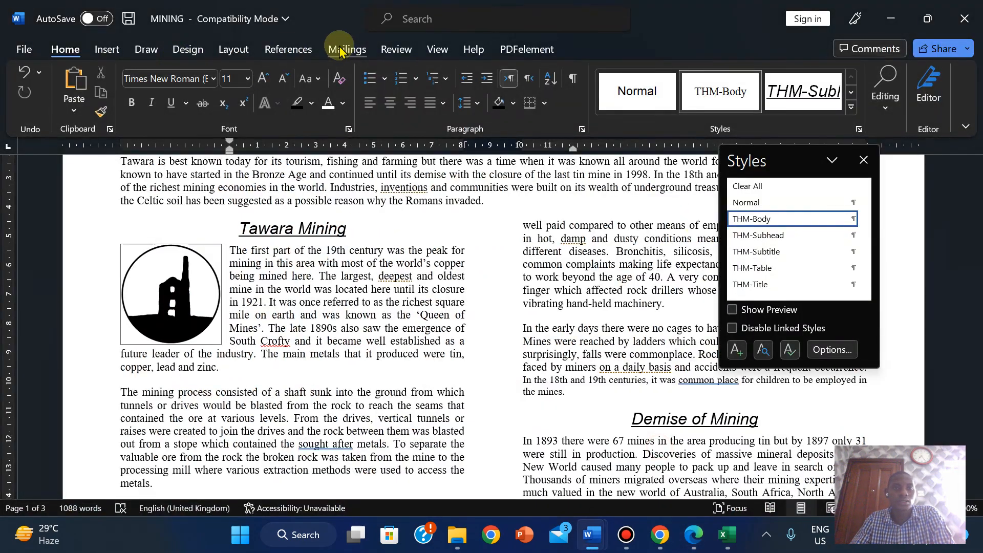
- Run the Editor check, close the Styles pane, and hyphenate 'limited edition' to 'limited-edition'
left_click(401, 48)
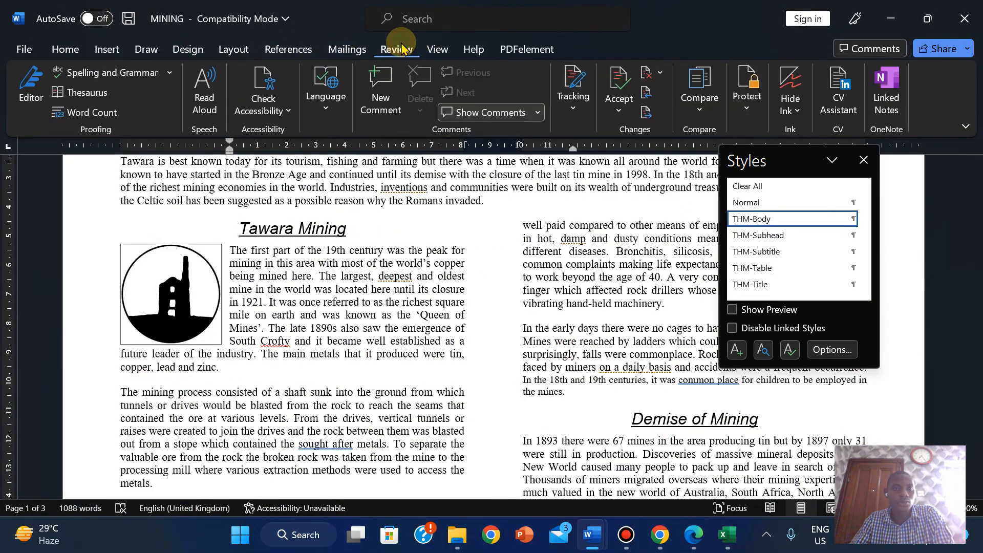
left_click(123, 72)
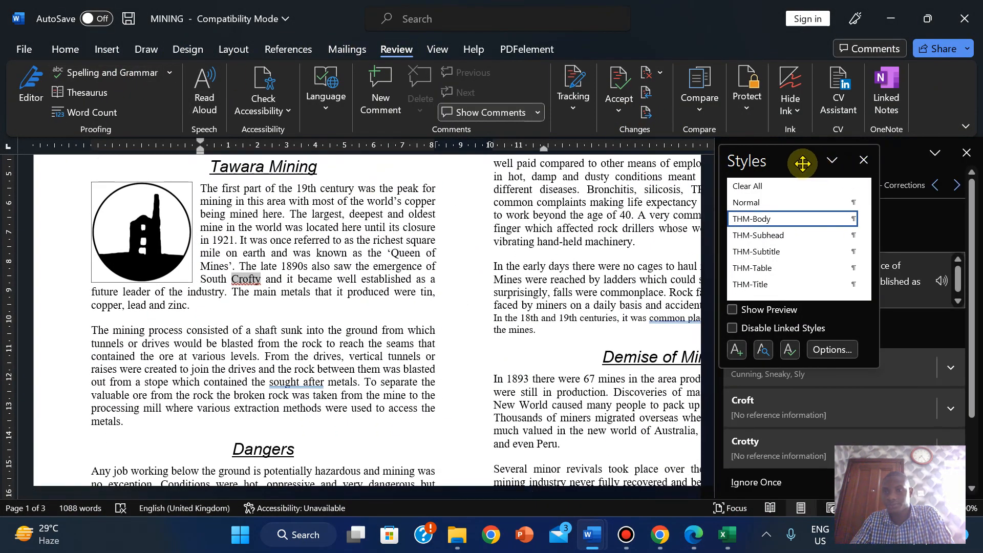
double_click(803, 160)
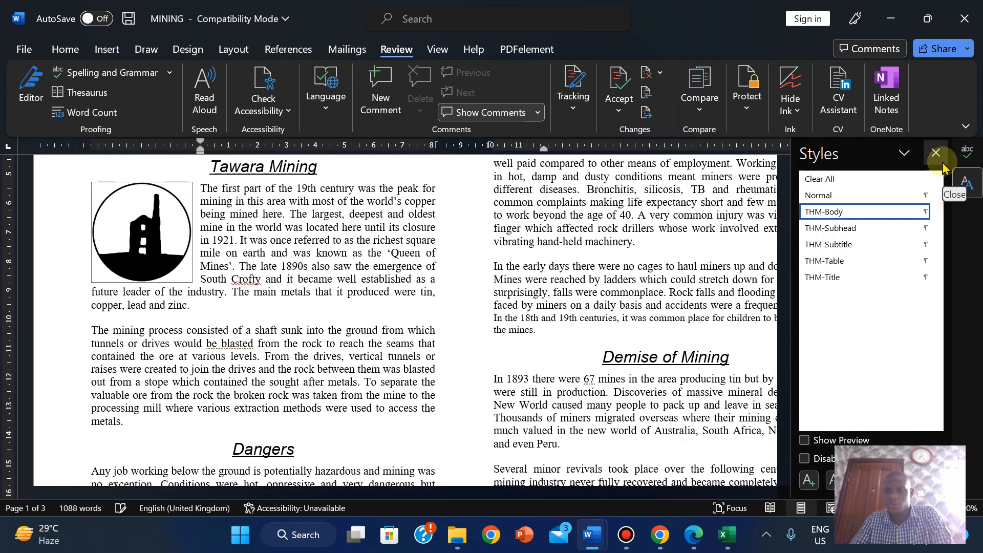
left_click(935, 153)
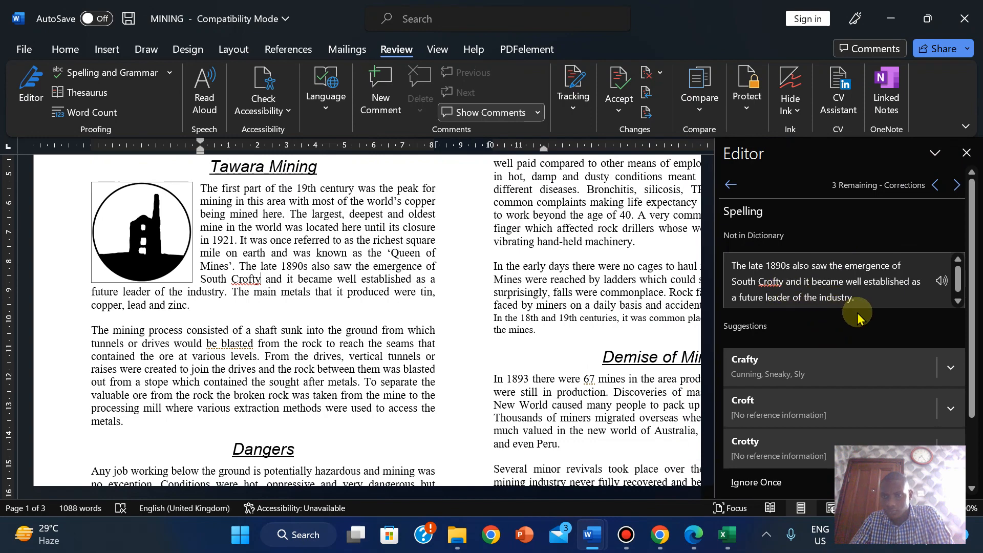
left_click(952, 194)
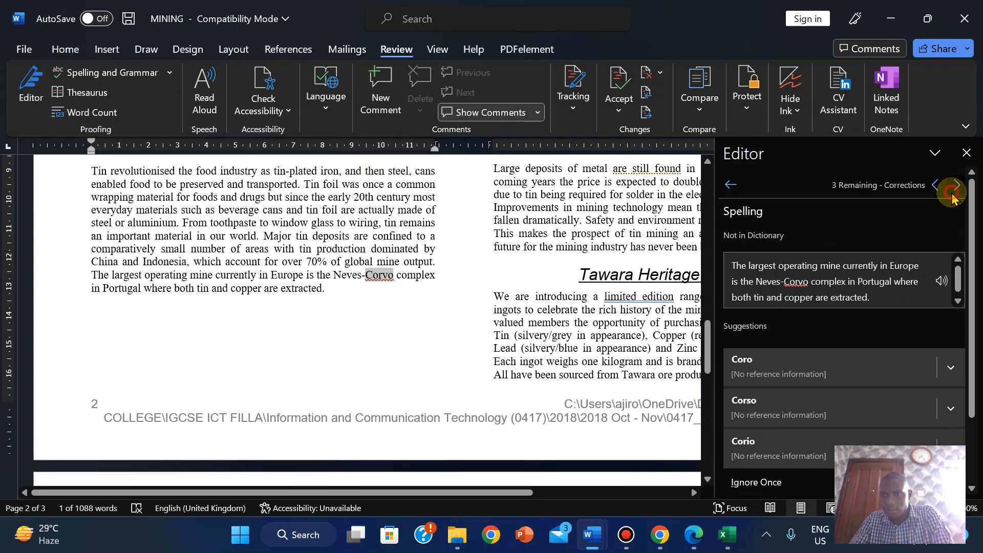
left_click(953, 194)
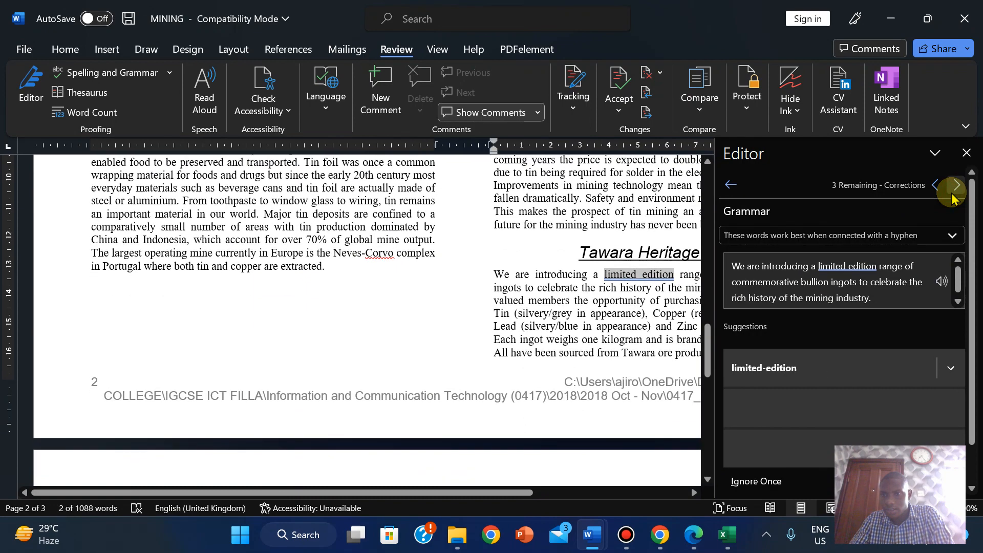
left_click(763, 373)
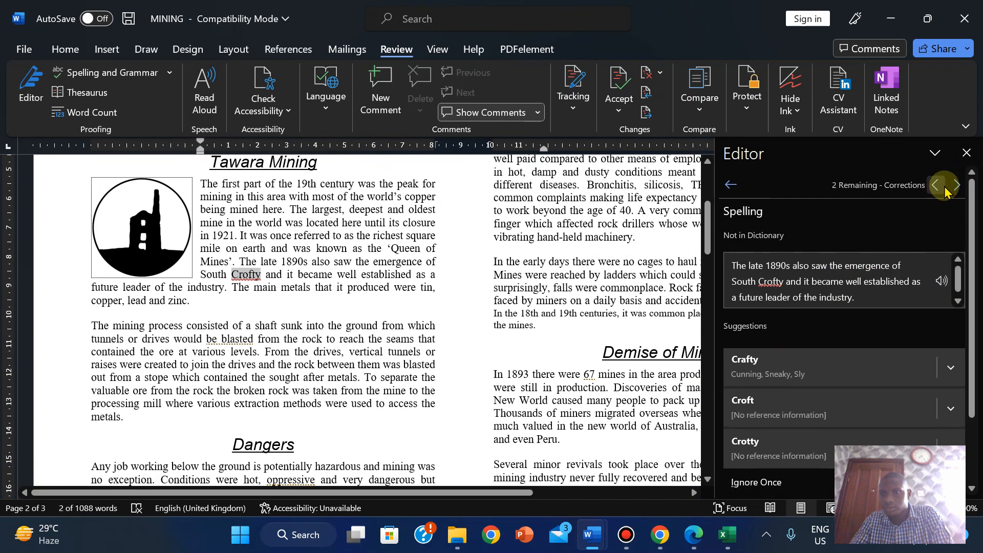
- Ignore All for Corvo and Crofty, then close the Editor pane
left_click(956, 185)
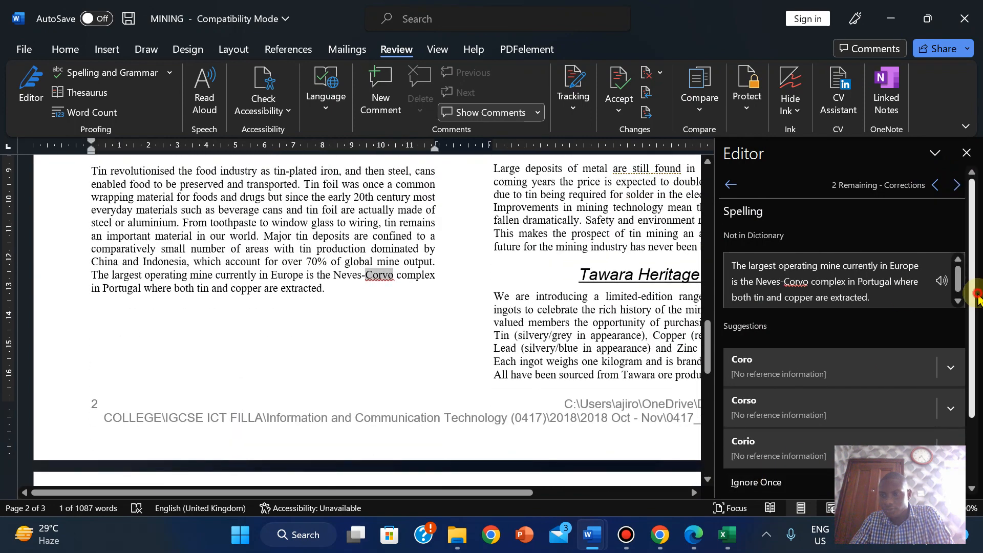
scroll(965, 369, "down", 2)
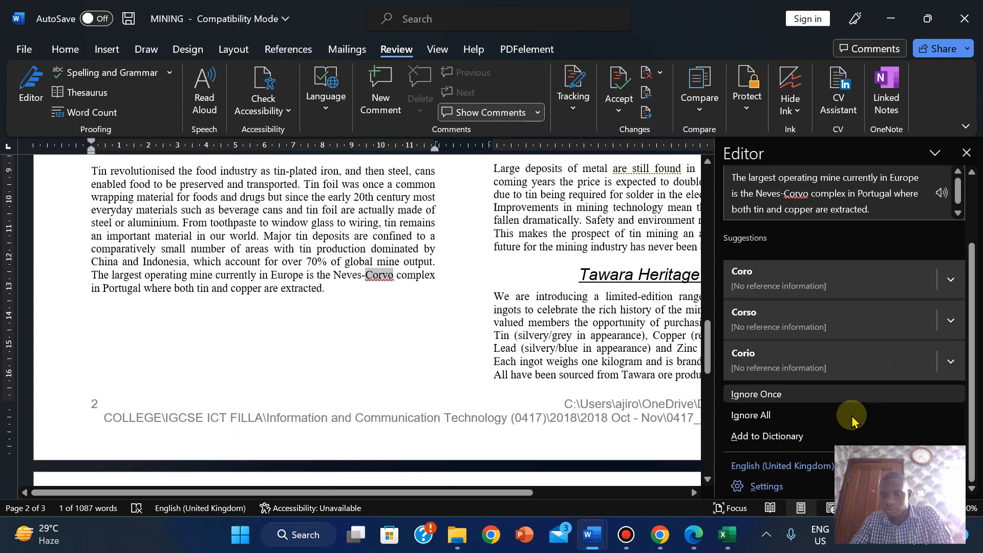
left_click(787, 415)
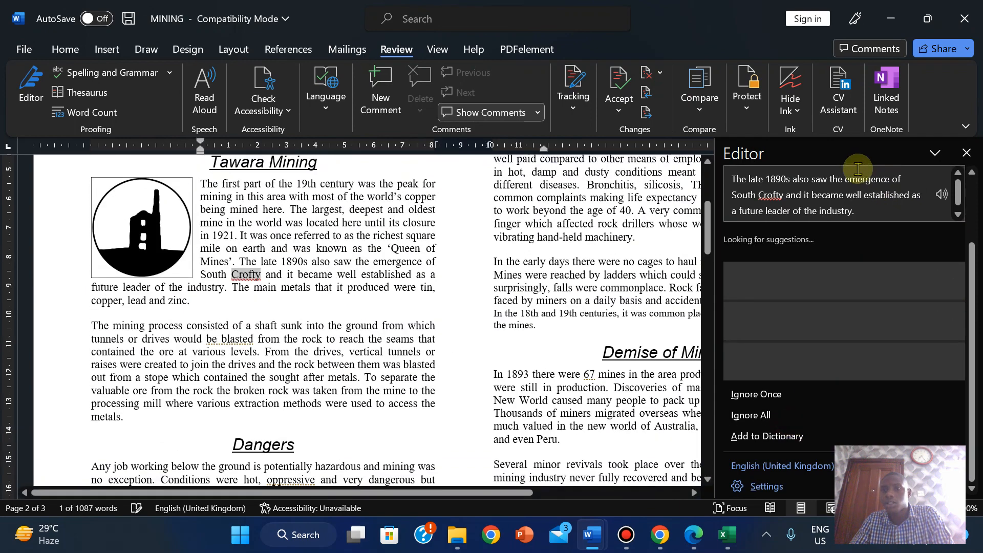
left_click(756, 415)
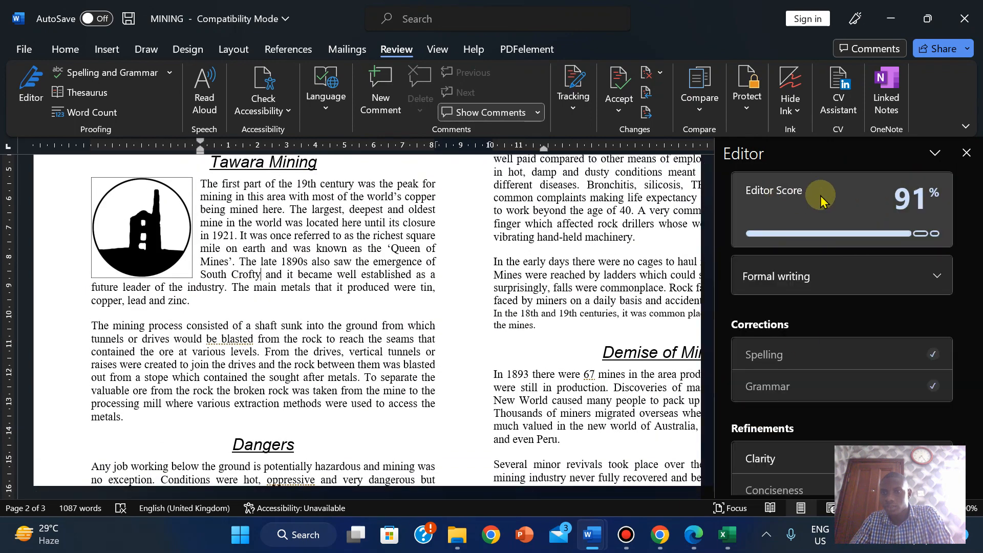
mouse_move(910, 196)
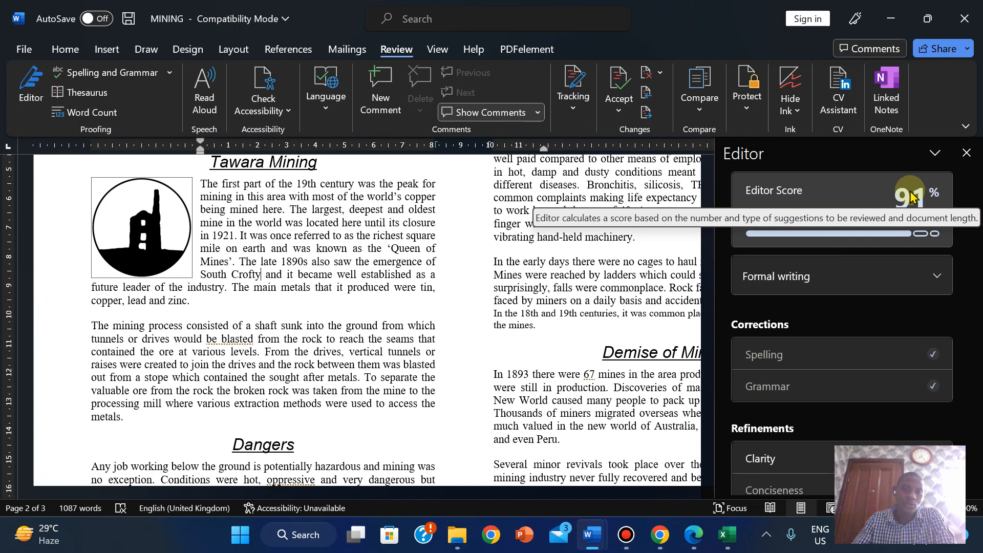
left_click(964, 153)
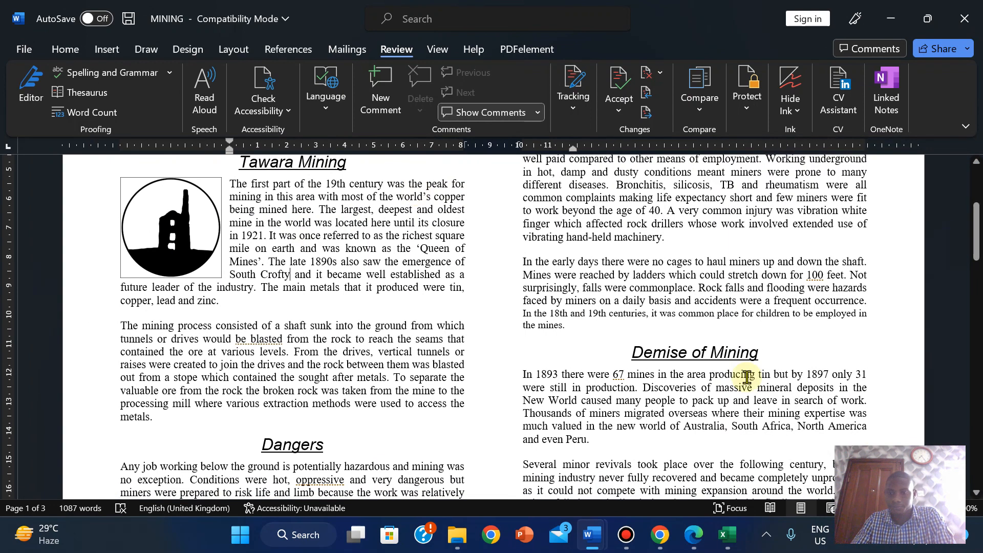
left_click(694, 534)
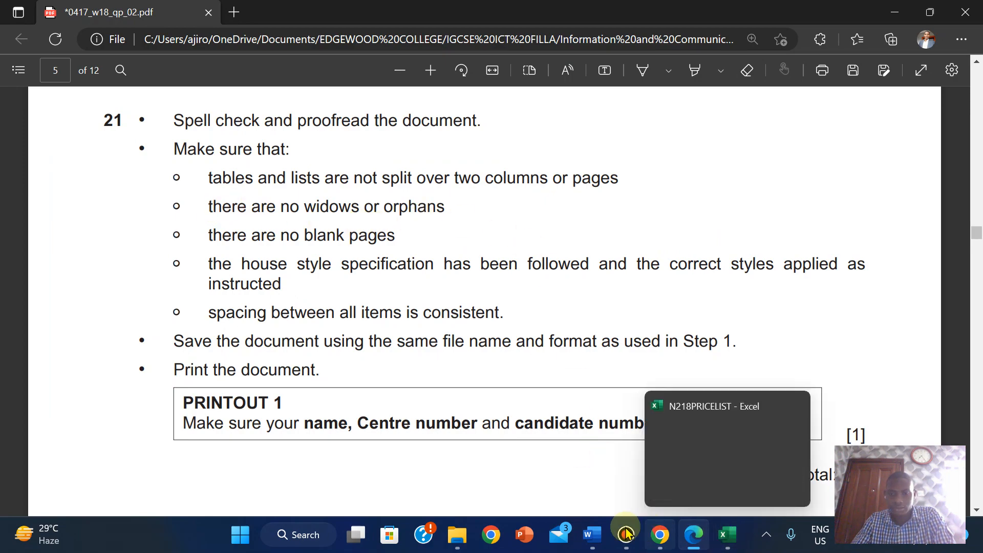
mouse_move(592, 534)
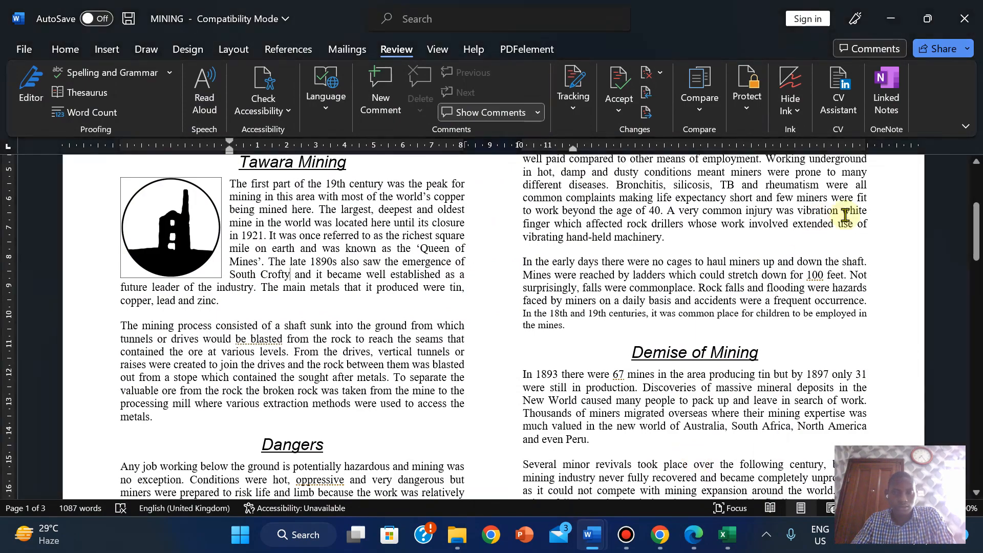
left_click_drag(976, 221, 957, 290)
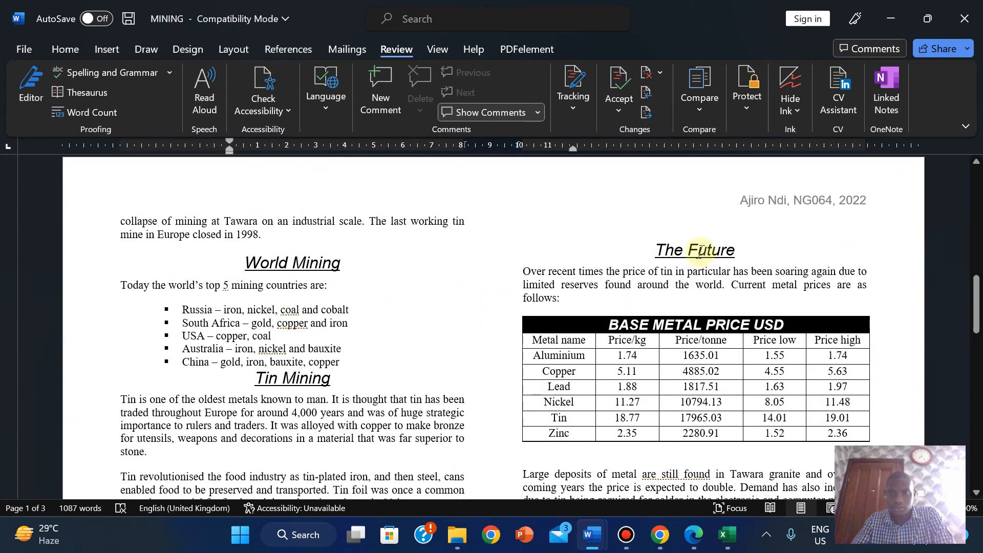
- Delete the empty lines before The Future heading, keeping its alignment, so the report fits two pages
left_click(679, 220)
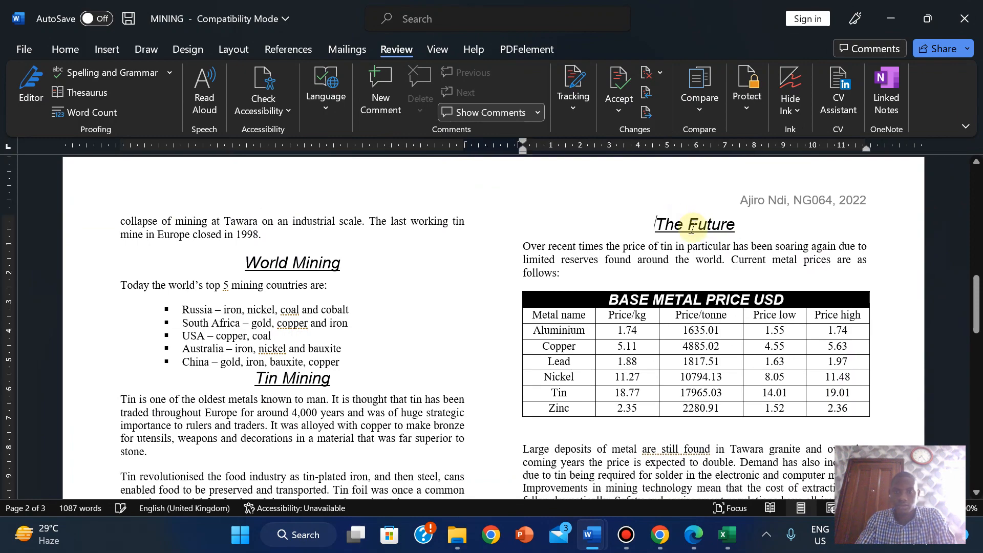
key("Delete")
left_click_drag(976, 294, 953, 287)
key("BackSpace")
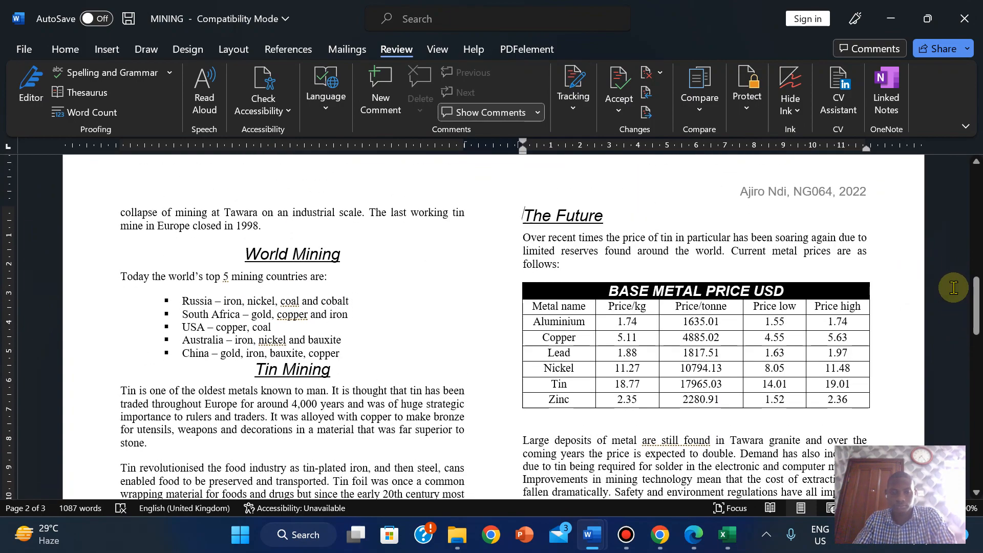
key("ctrl+z")
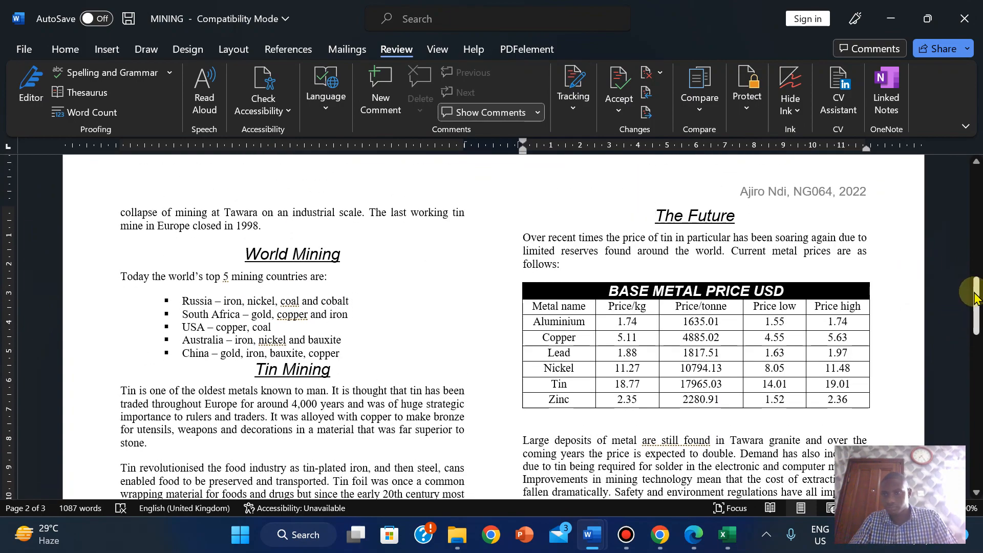
scroll(954, 287, "down", 6)
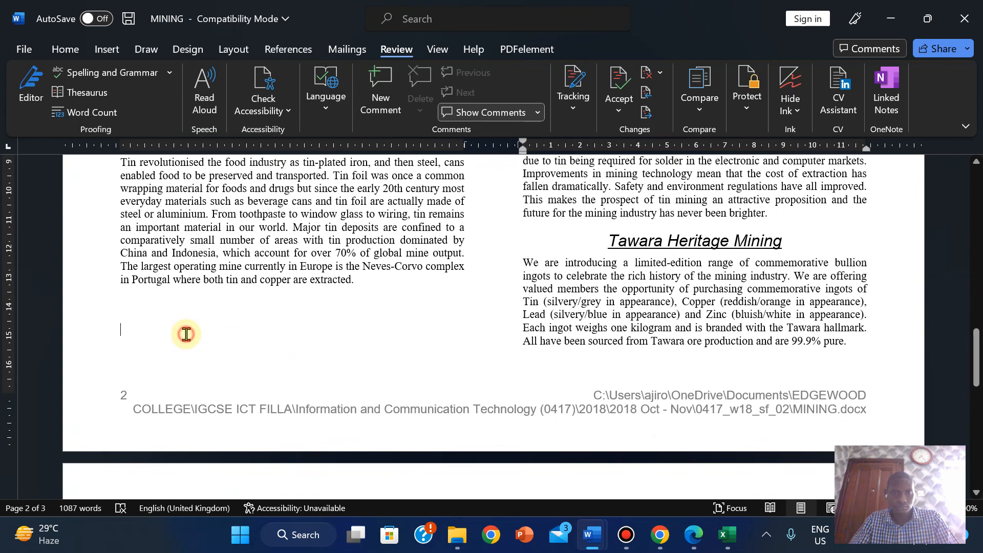
left_click(186, 334)
key("Delete")
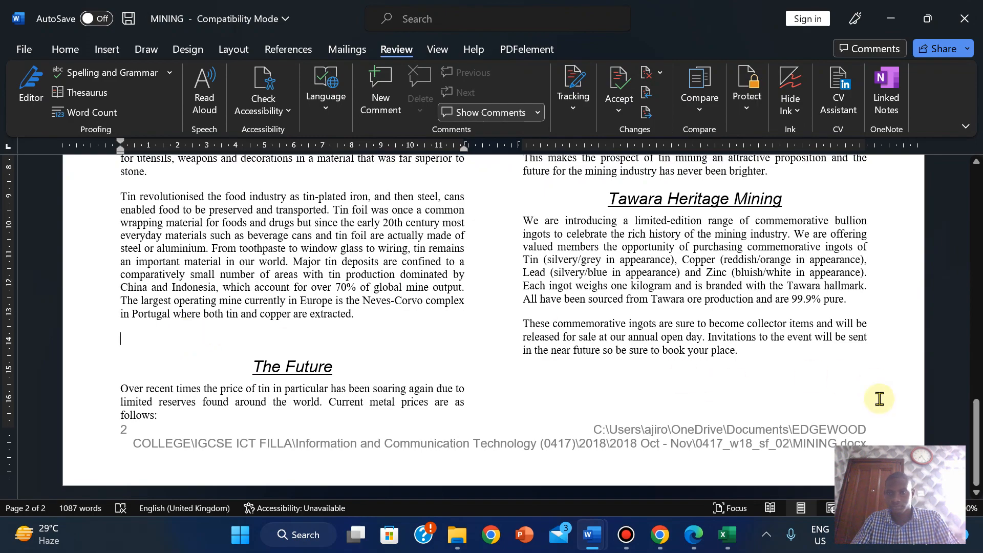
left_click_drag(973, 438, 973, 481)
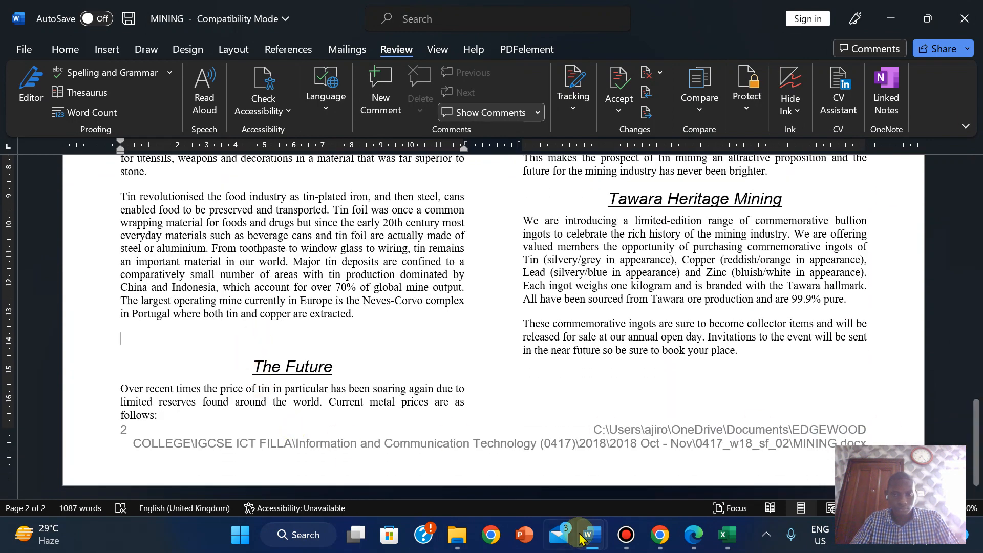
- Remove the blank line so The Future heading follows the tin paragraph directly
left_click(226, 330)
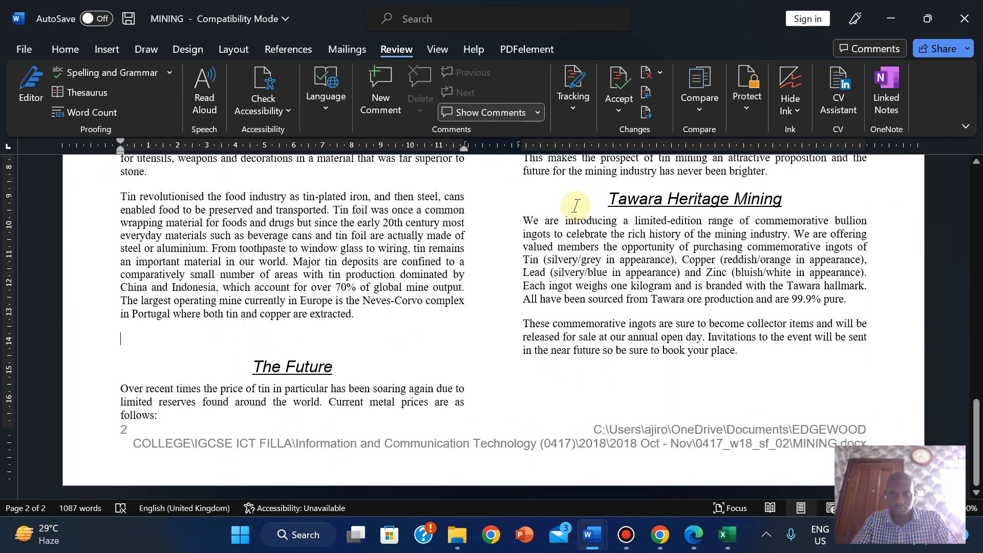
left_click(629, 174)
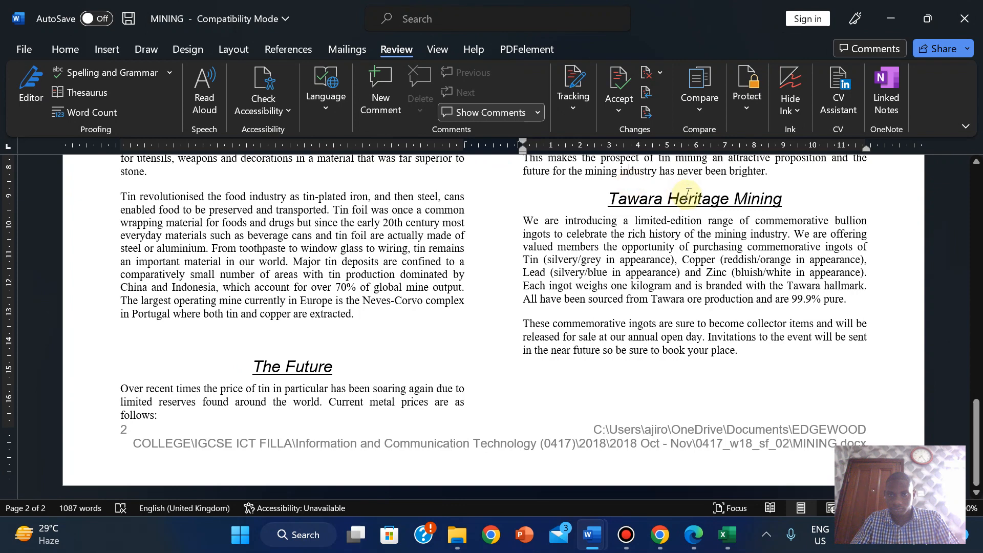
left_click(239, 357)
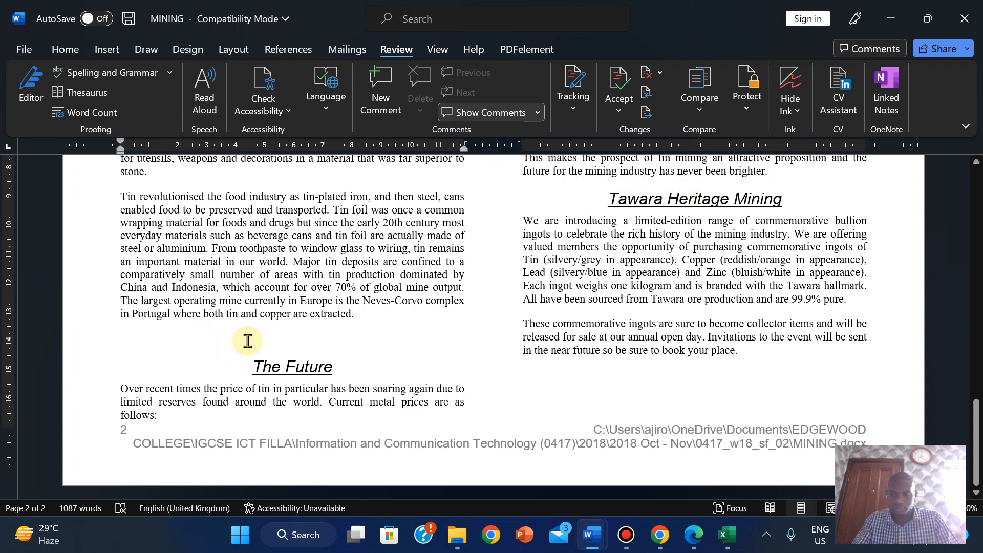
key("BackSpace")
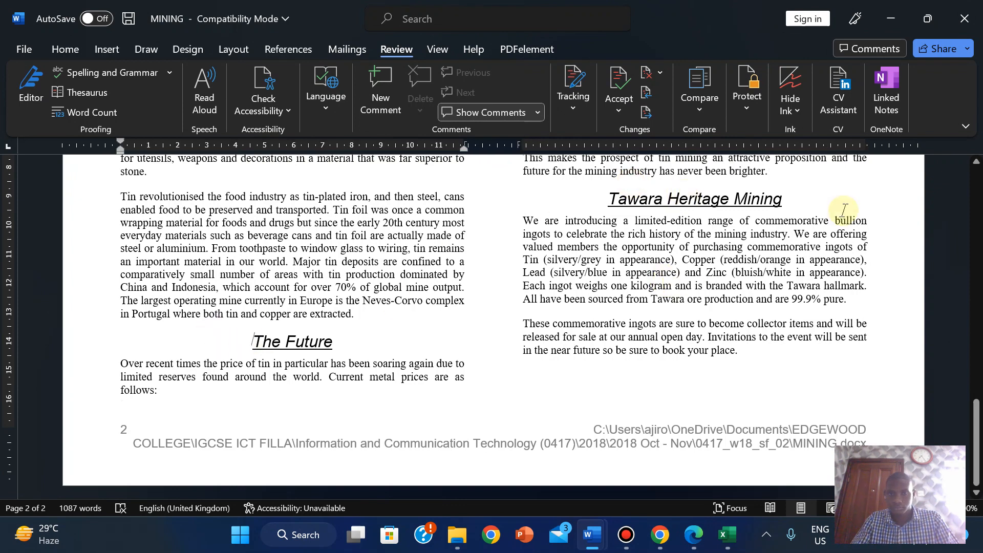
left_click_drag(975, 438, 948, 175)
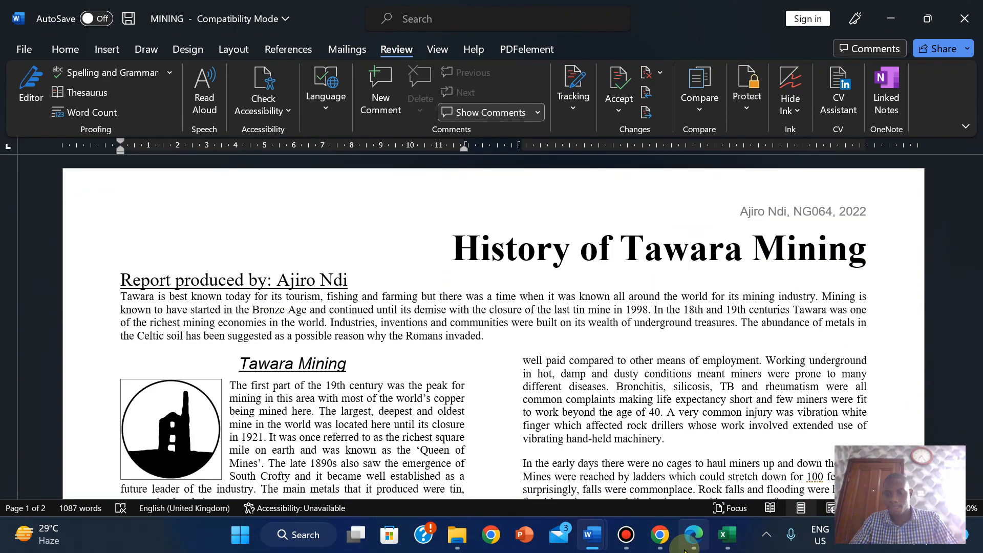
- Review question 21's proofreading, saving and printing checklist, then return to the report
left_click(692, 537)
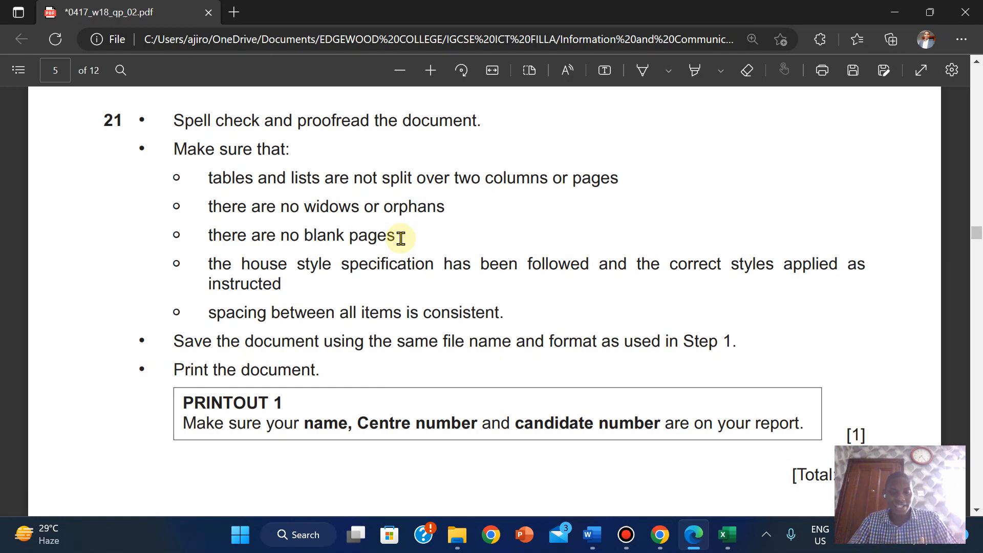
mouse_move(609, 536)
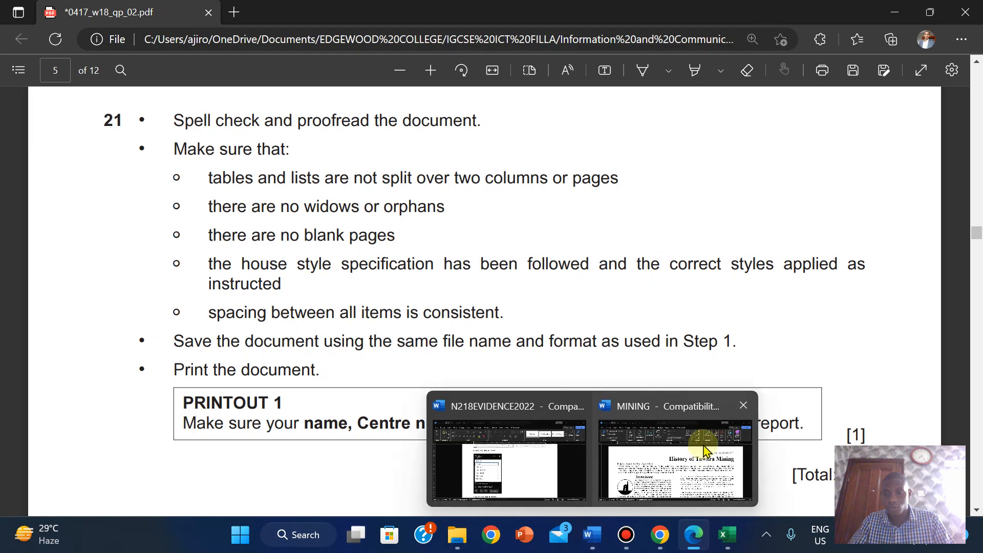
left_click(697, 446)
- Leave an empty bullet line after the China entry, above the Tin Mining heading
scroll(979, 239, "down", 5, "ctrl")
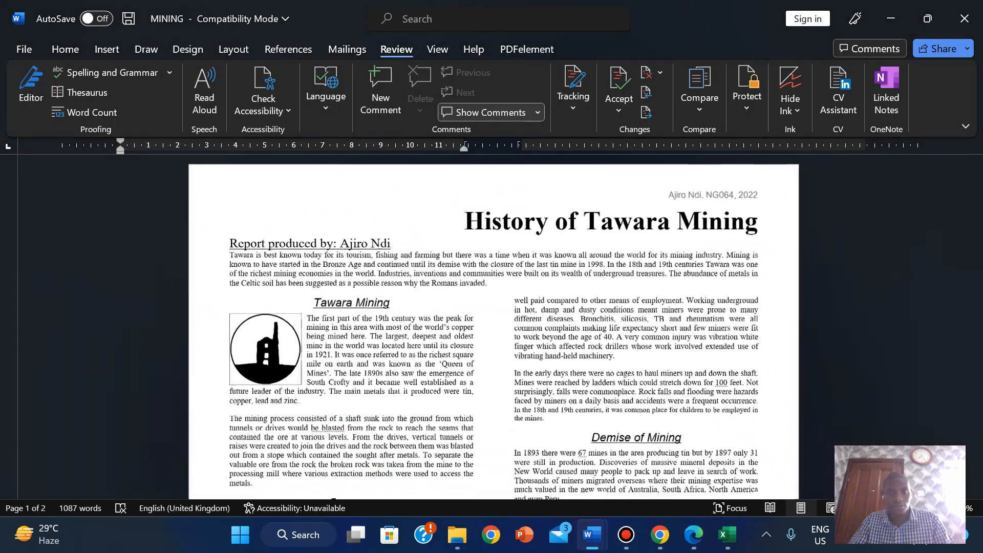
left_click_drag(980, 238, 976, 407)
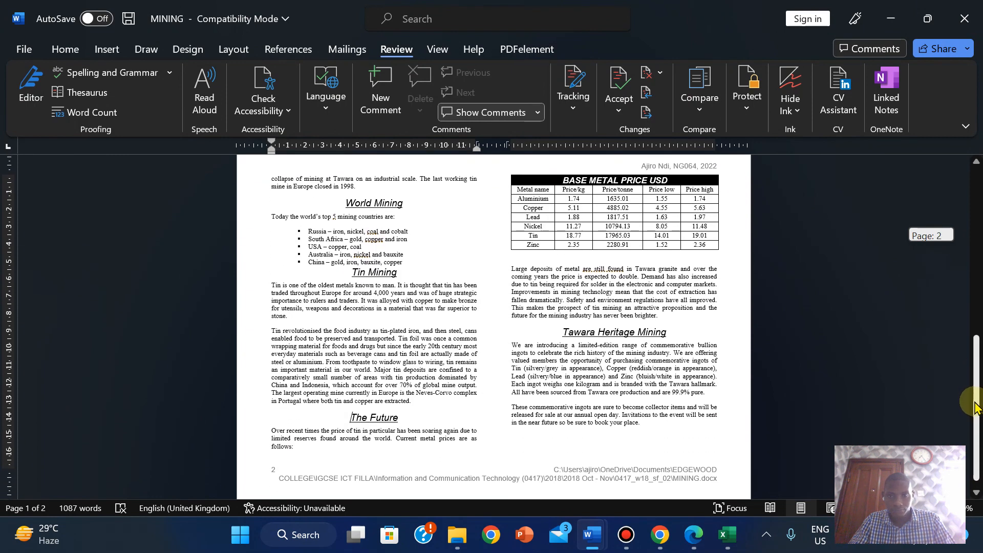
left_click_drag(975, 407, 975, 392)
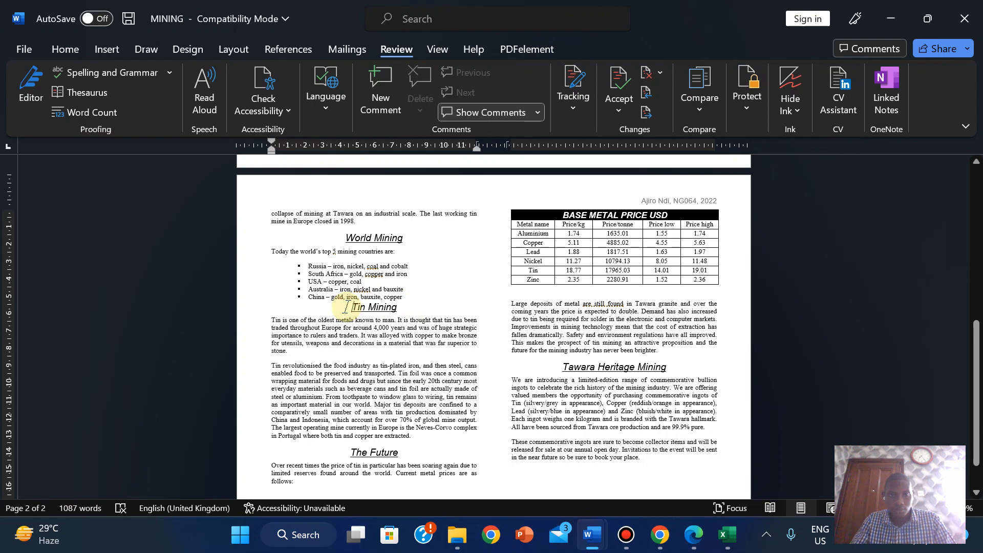
key("Return")
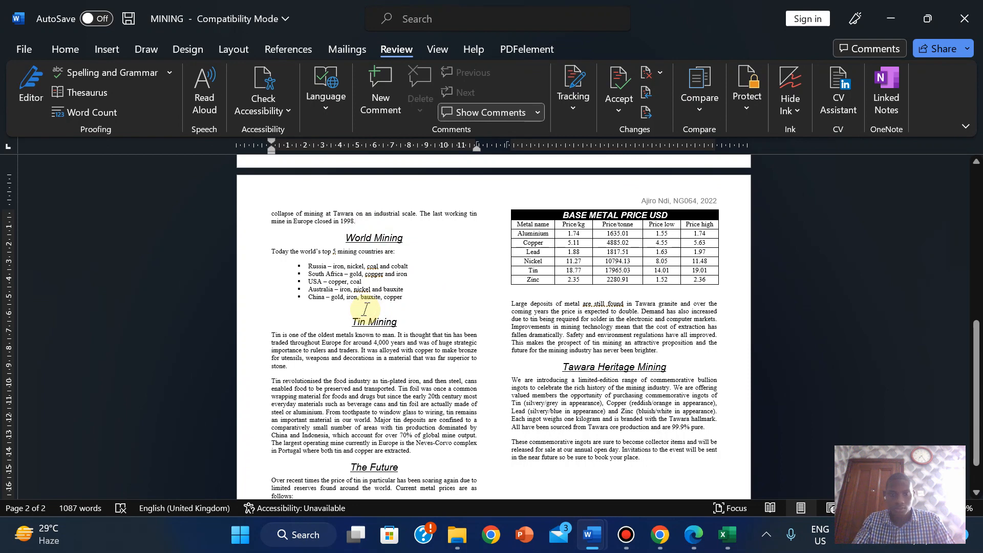
key("BackSpace")
key("Return")
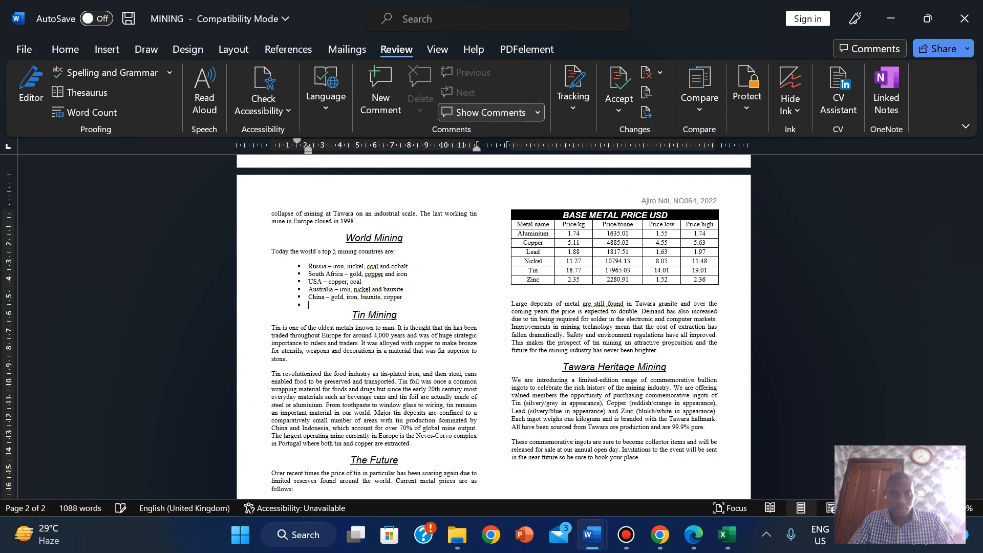
key("Delete")
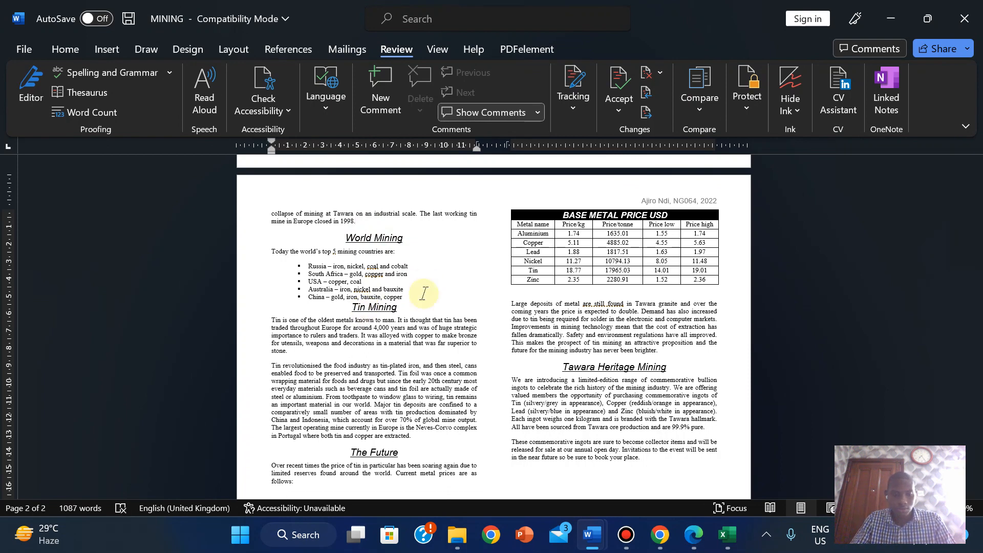
key("ctrl+z")
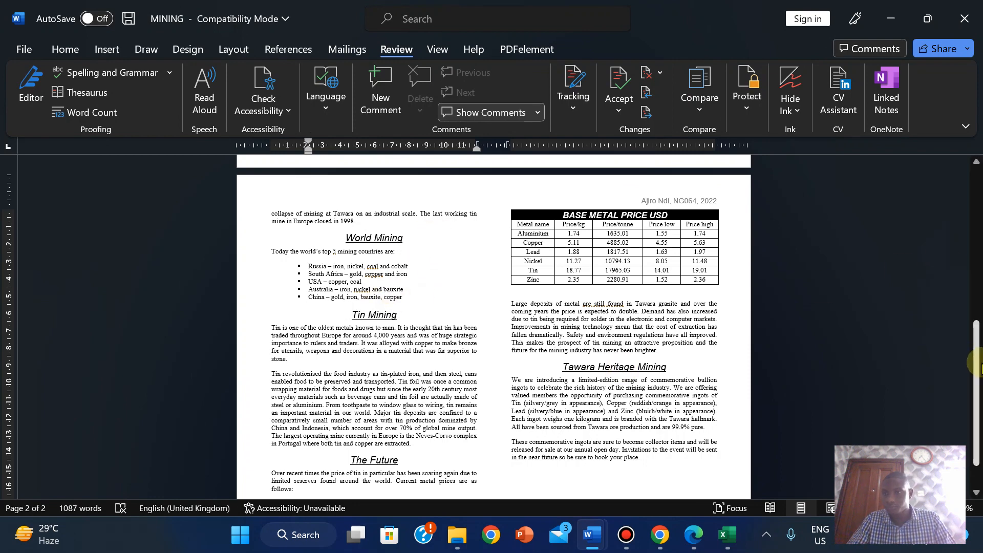
left_click_drag(978, 364, 979, 291)
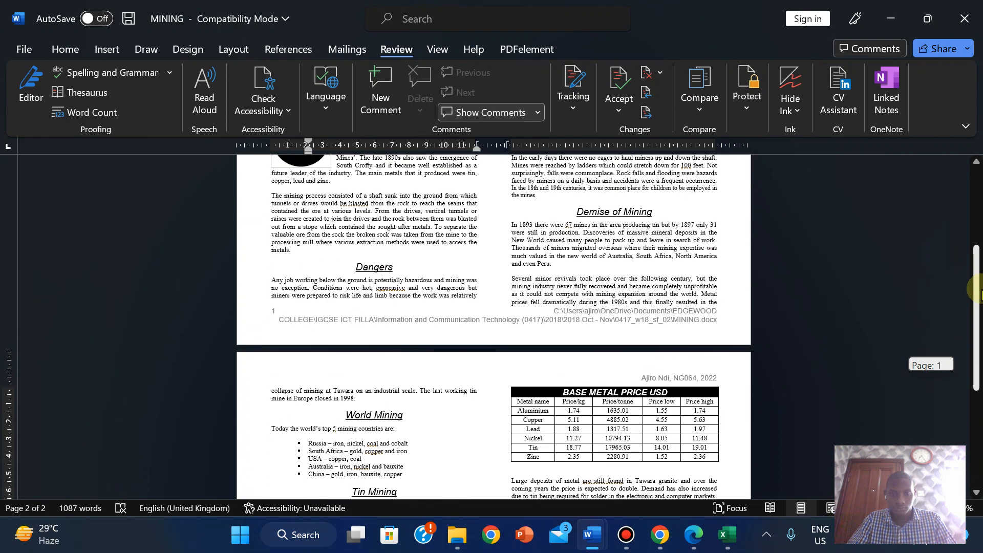
left_click(701, 537)
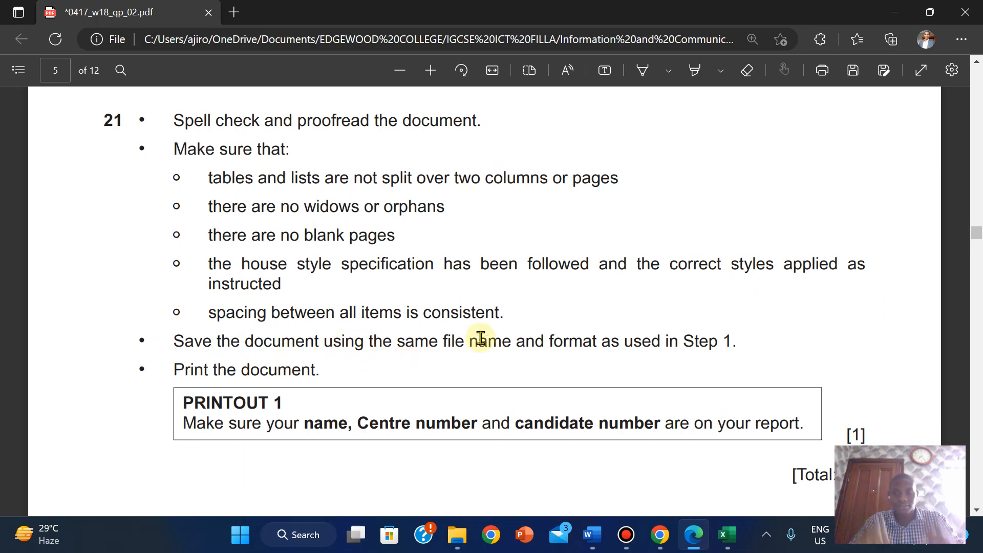
left_click_drag(977, 233, 947, 238)
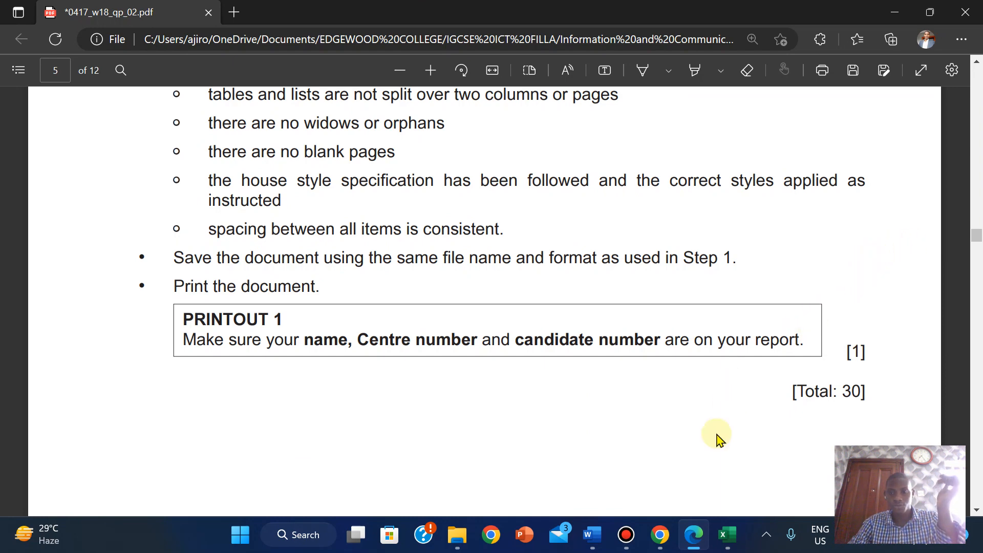
mouse_move(592, 535)
left_click(644, 477)
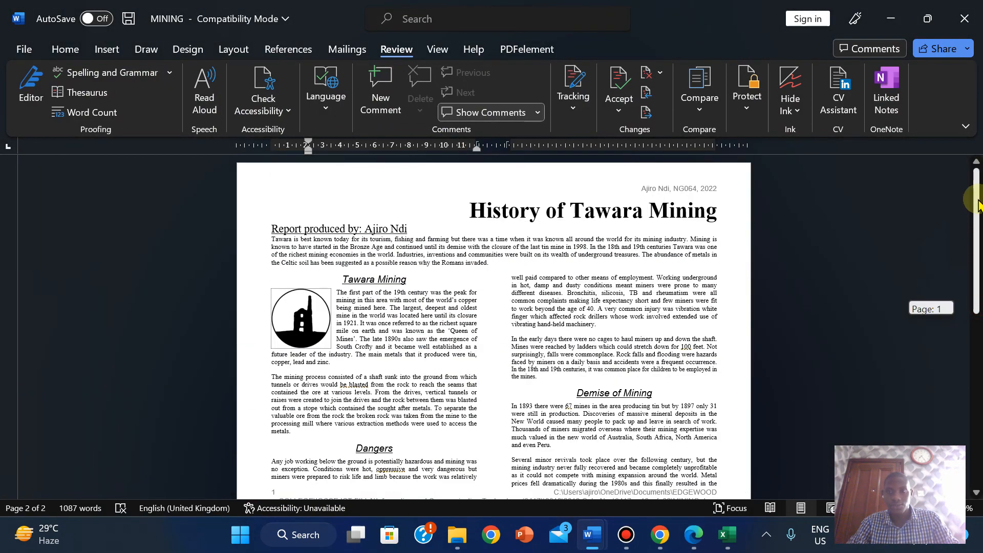
left_click_drag(979, 203, 977, 375)
left_click_drag(977, 410, 965, 134)
left_click(701, 450)
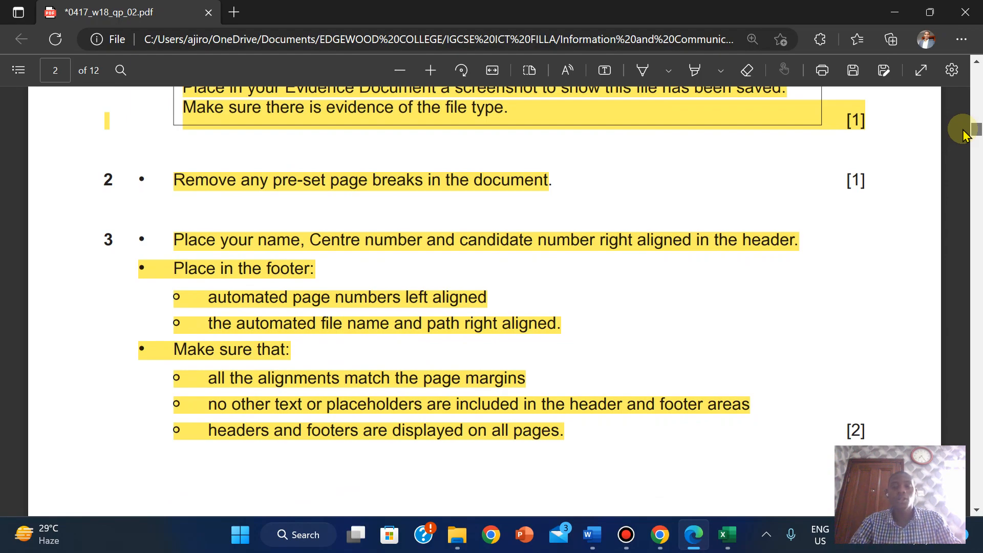
left_click_drag(964, 134, 970, 238)
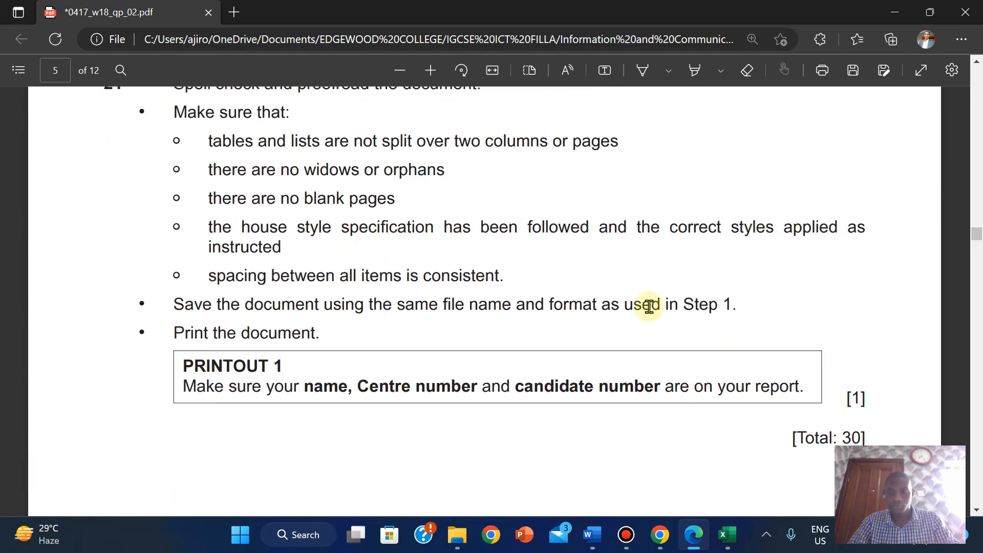
mouse_move(592, 534)
left_click(699, 464)
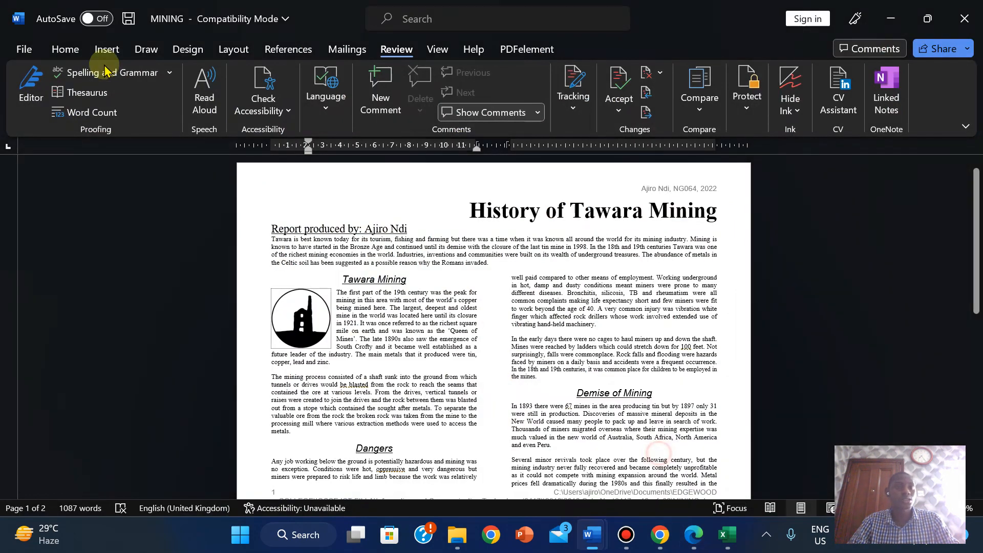
- Preview the two-page report on the File menu's Print page, set to Microsoft Print to PDF
left_click(25, 51)
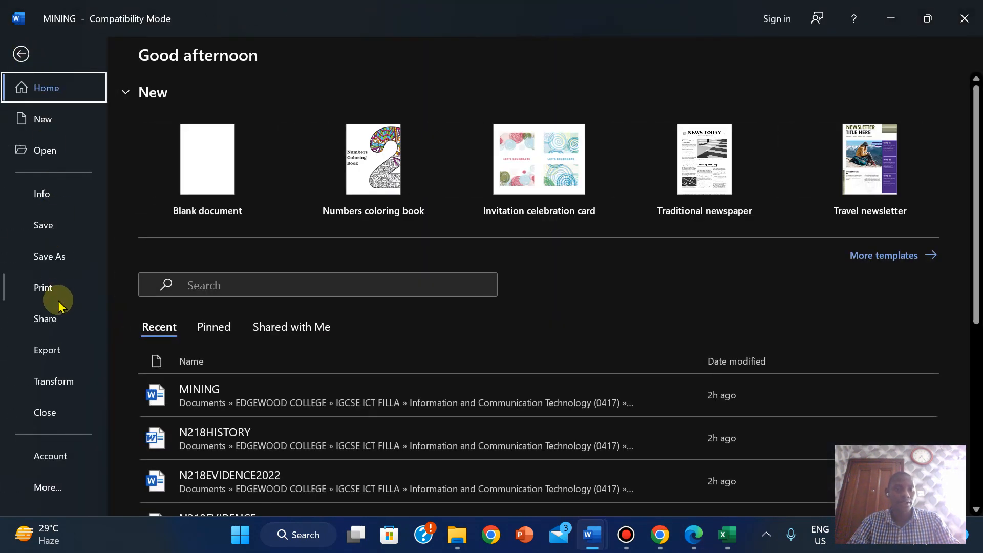
left_click(56, 267)
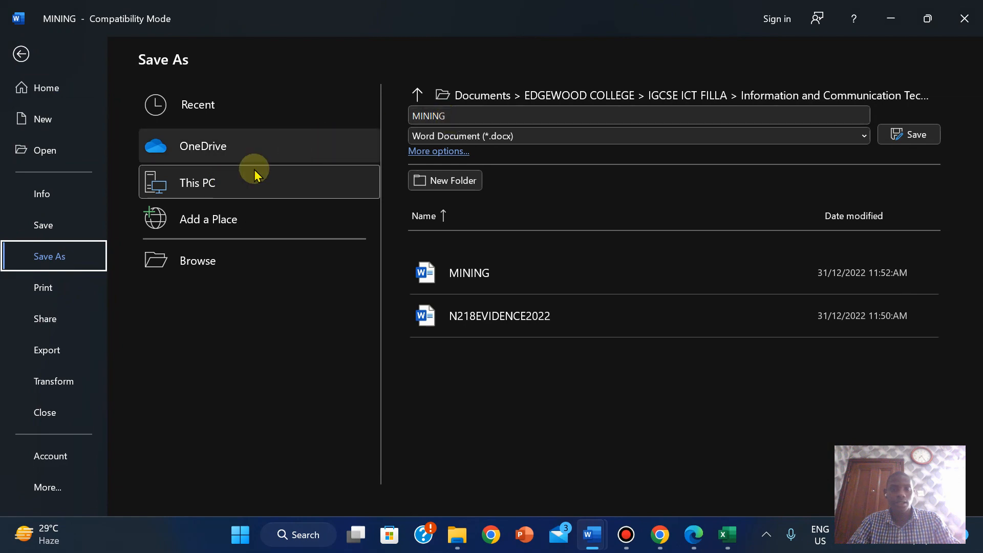
left_click(47, 287)
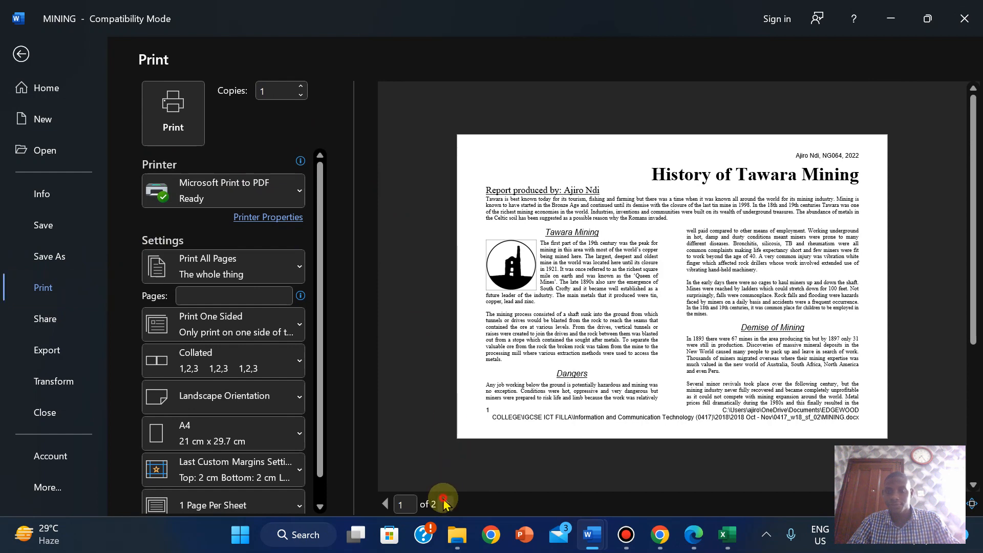
- Check print preview pages 1 and 2, then print the report with Microsoft Print to PDF
left_click(443, 503)
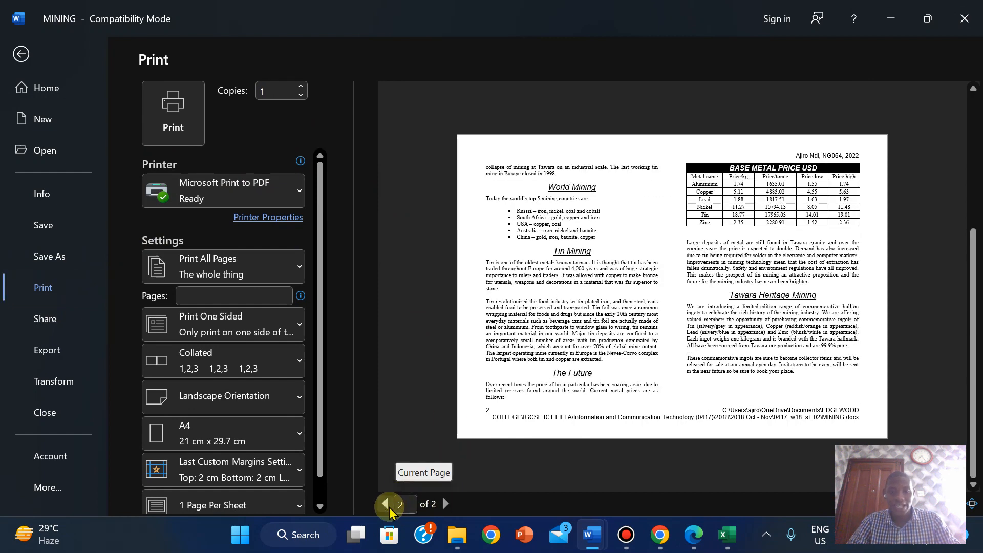
left_click(385, 504)
left_click(447, 503)
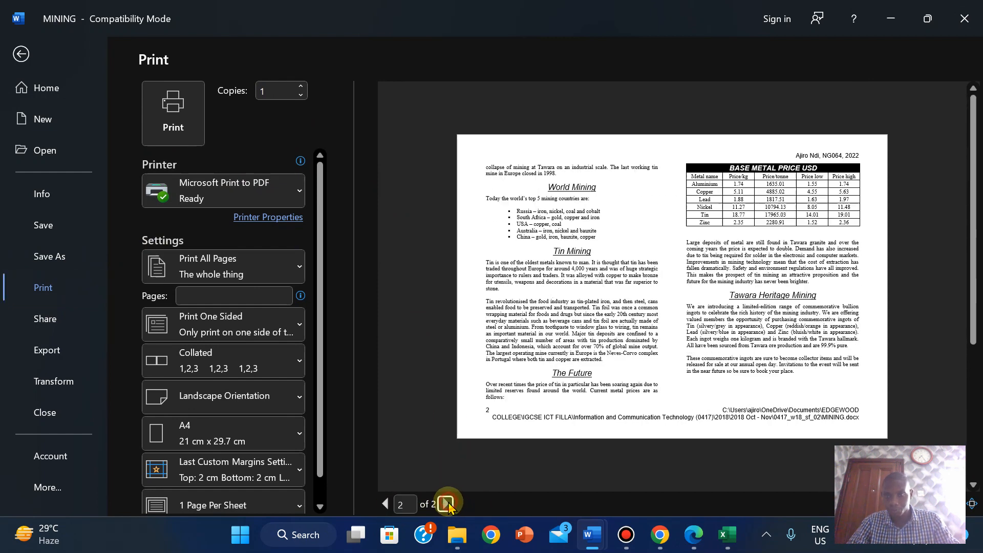
left_click(386, 503)
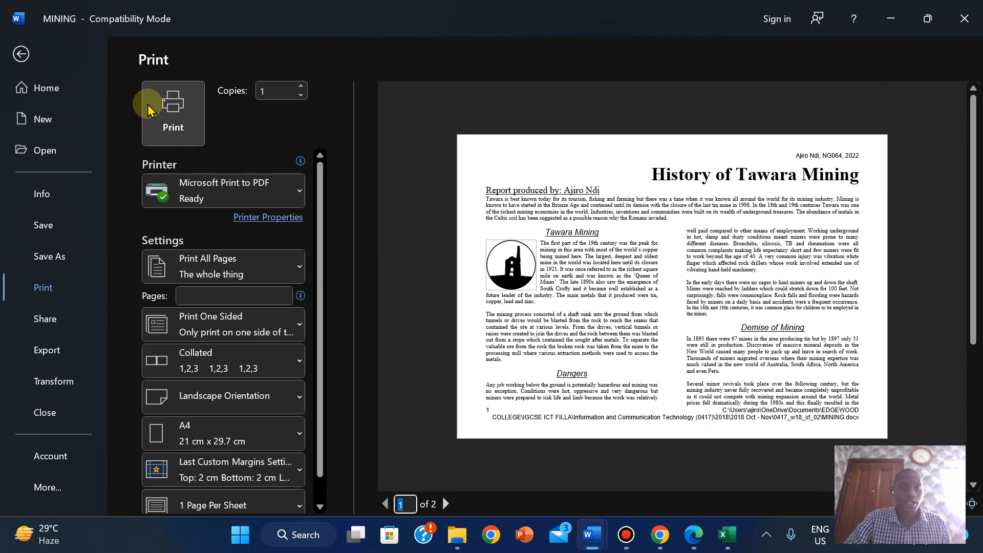
left_click(177, 113)
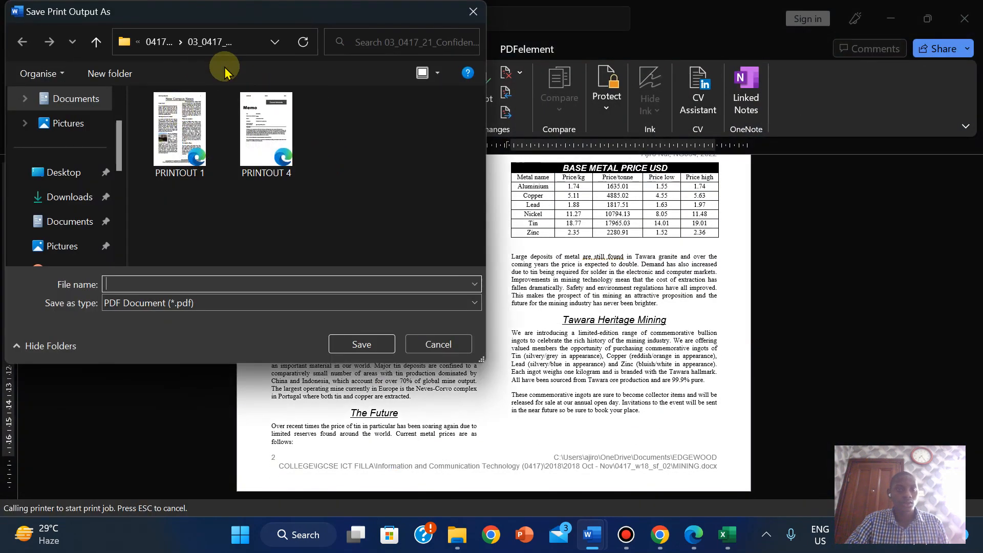
- Save the PDF output as PRINTOUT 1 in 2018 Oct - Nov > 0417_w18_sf_02
left_click(159, 42)
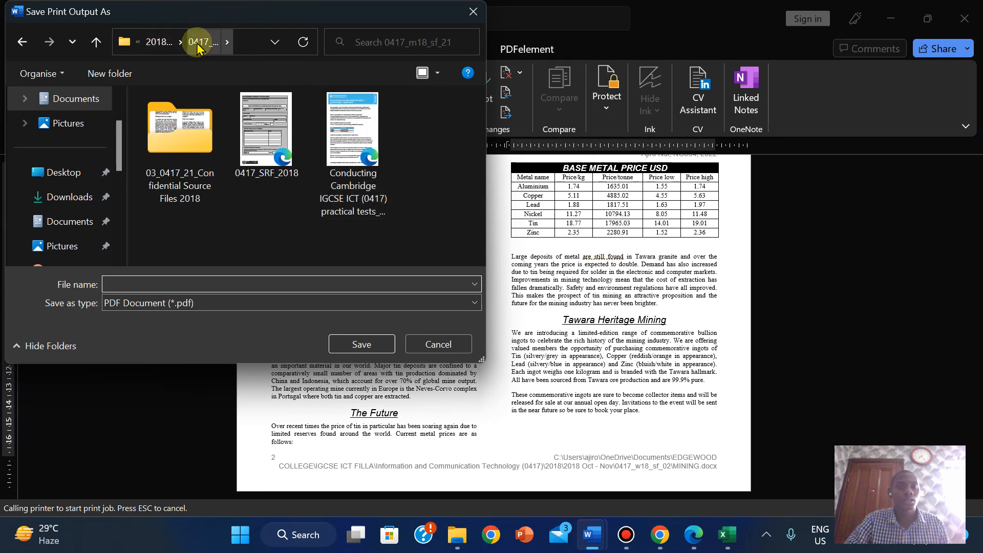
left_click(157, 42)
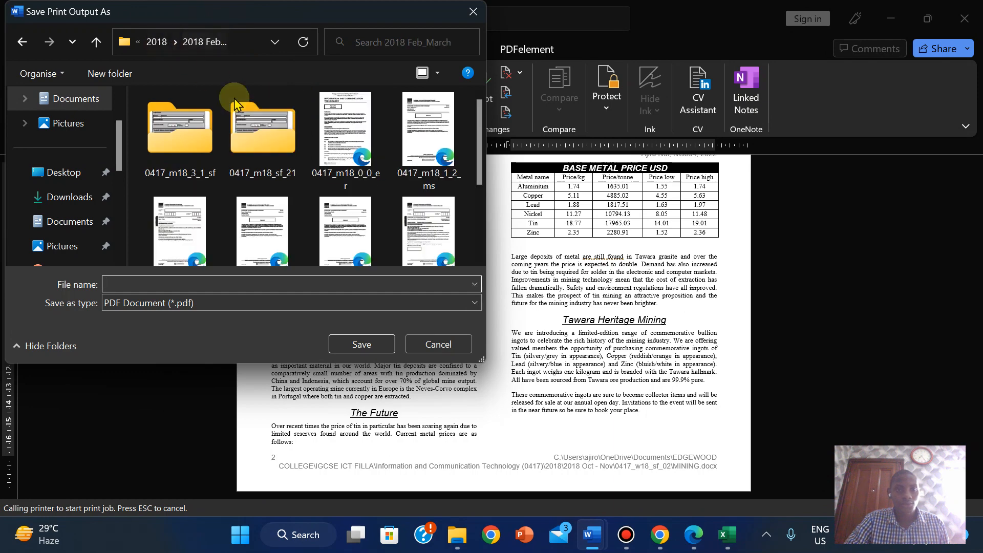
left_click(158, 42)
double_click(343, 156)
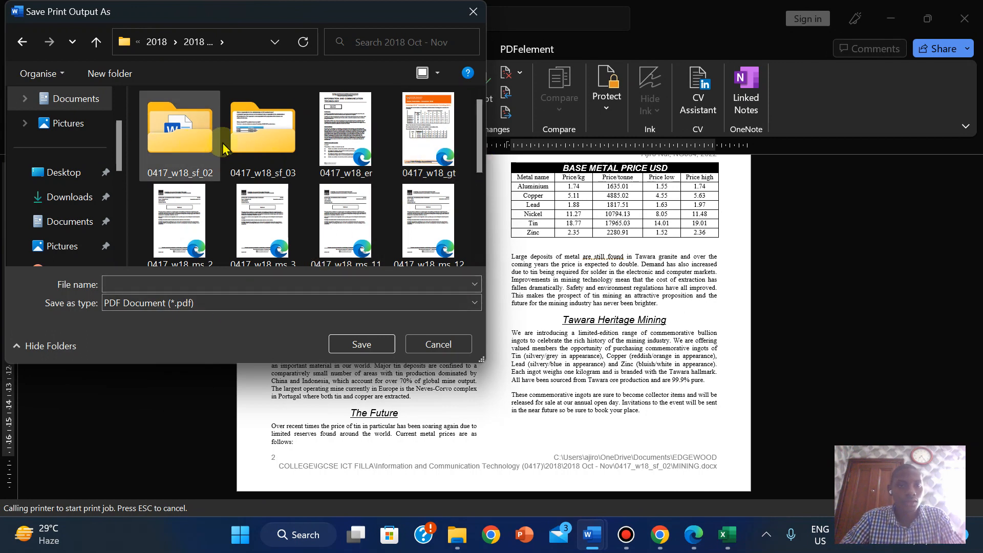
double_click(197, 142)
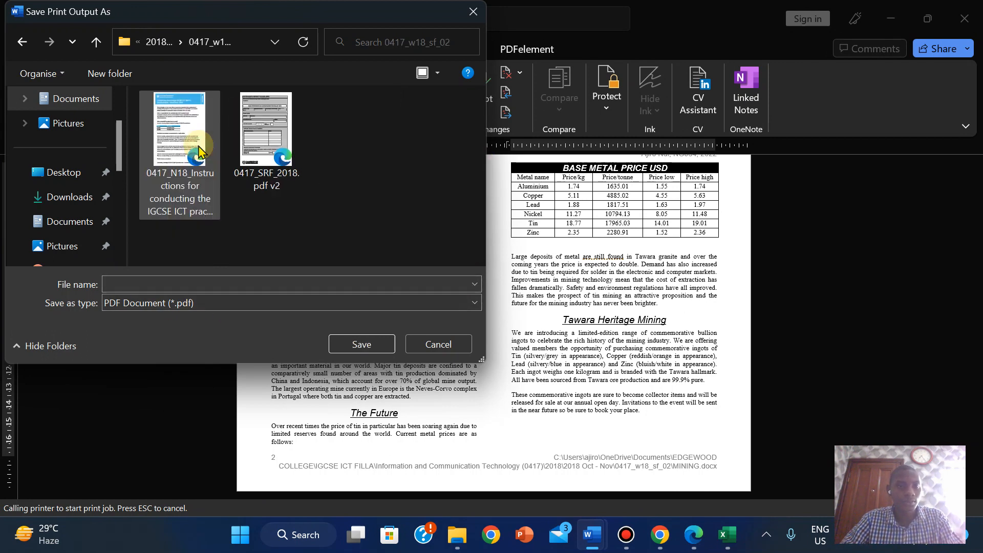
left_click(153, 281)
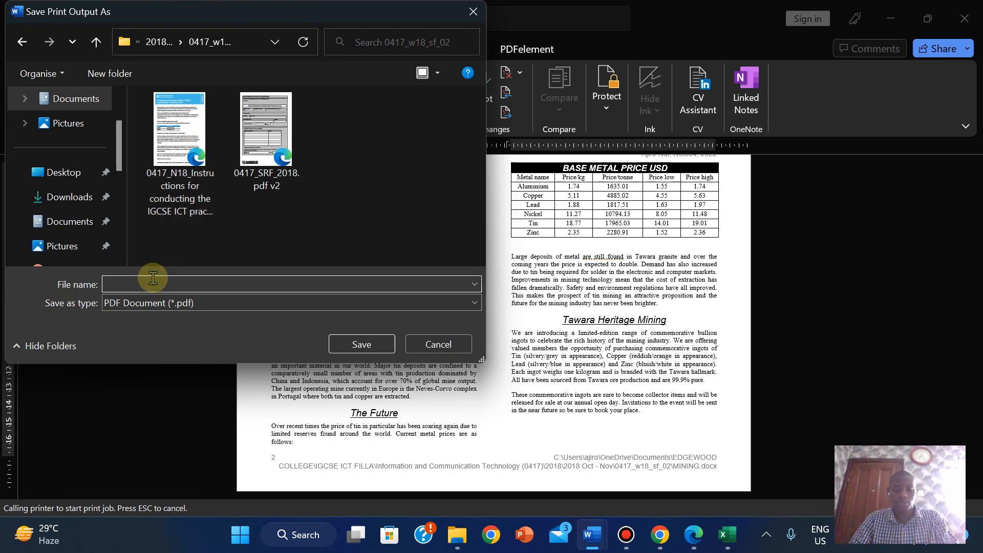
type("PRINTOUT 1")
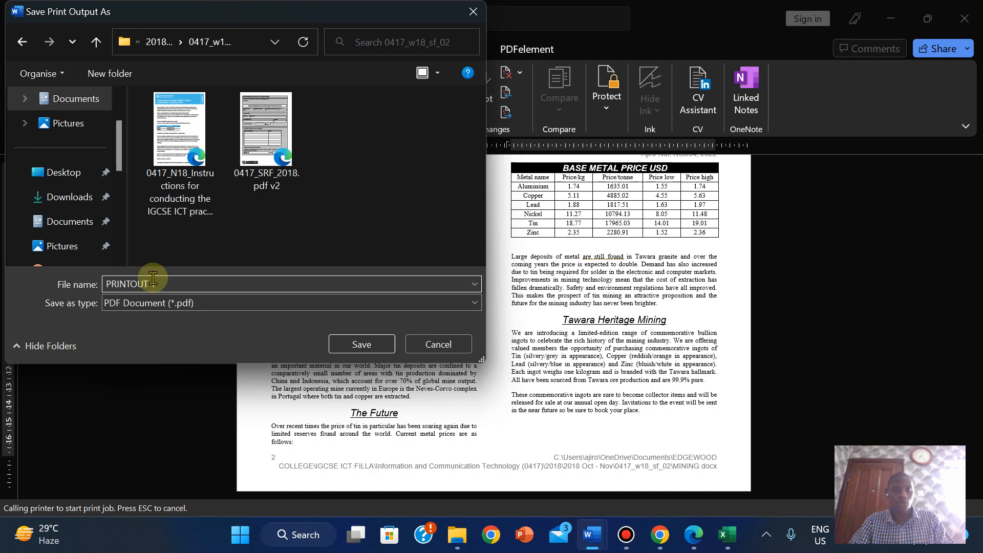
left_click(366, 350)
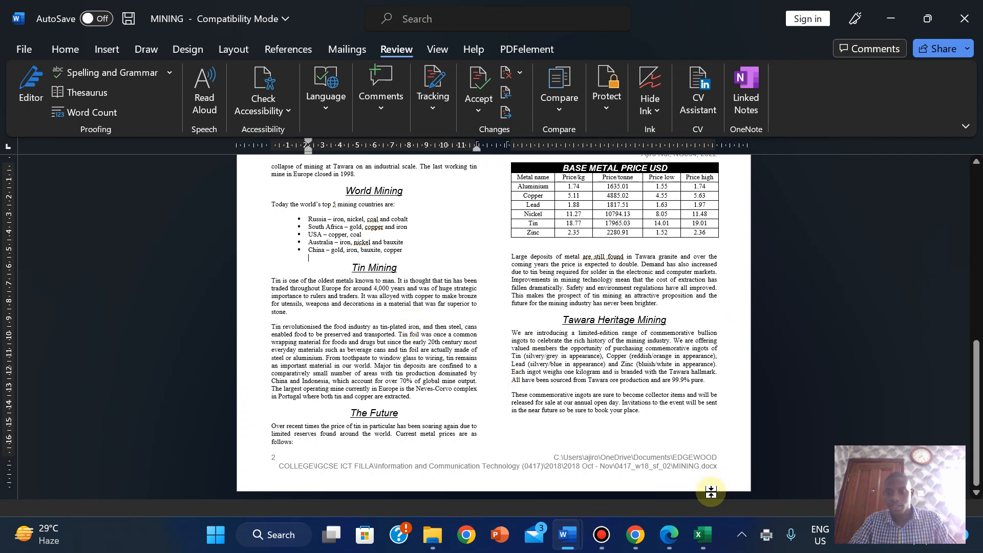
- Return to the question paper in Edge at task 21's PRINTOUT 1 instructions
left_click(669, 546)
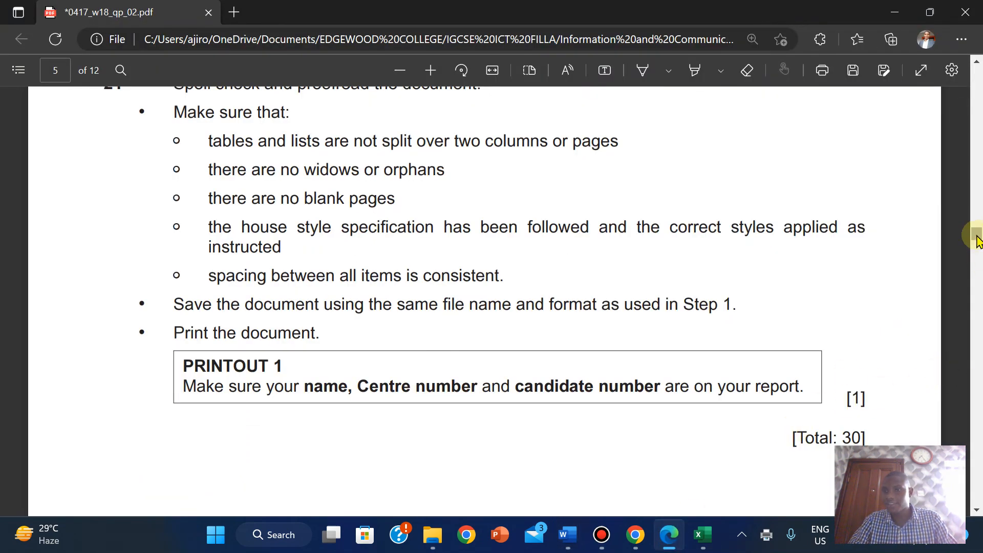
mouse_move(976, 237)
left_mouse_down()
mouse_move(975, 259)
mouse_move(975, 240)
left_mouse_up()
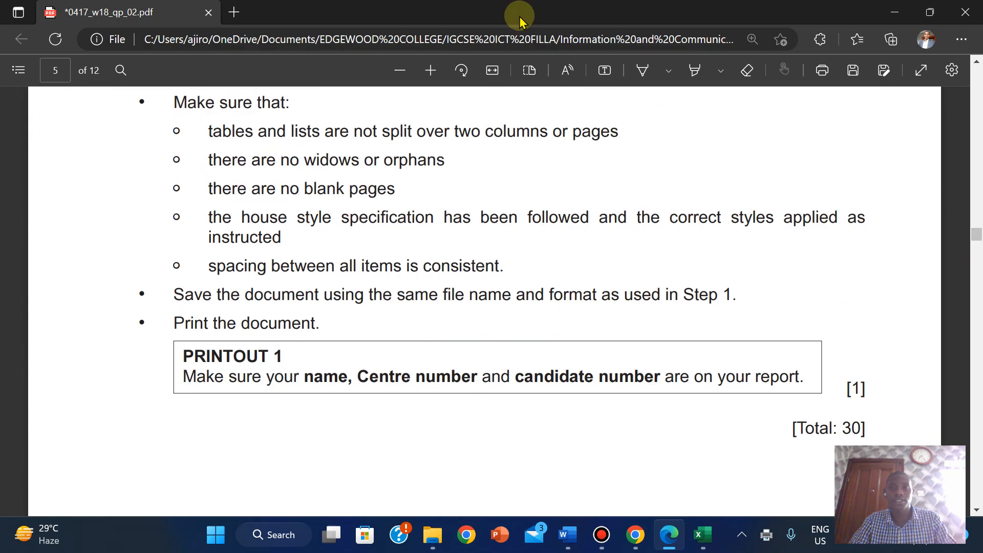
mouse_move(458, 6)
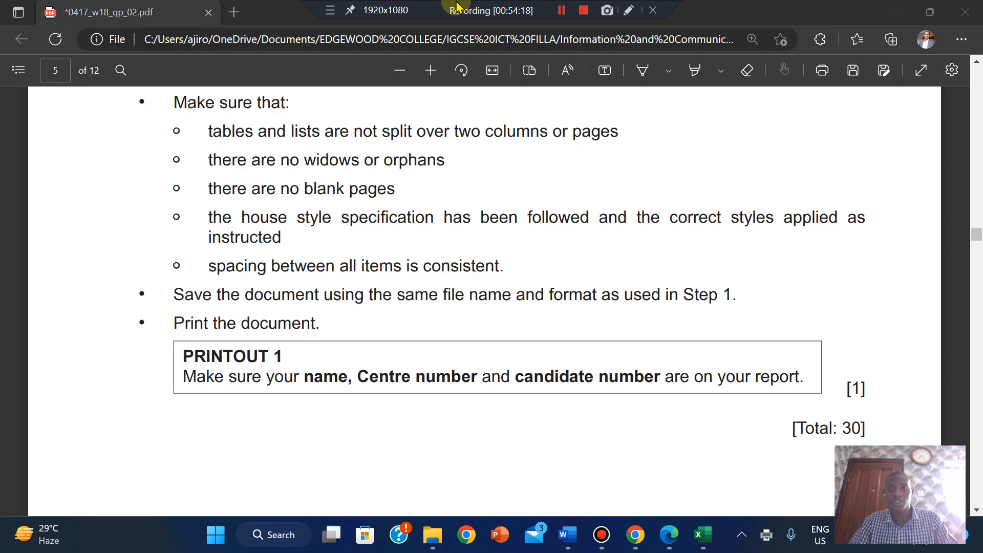